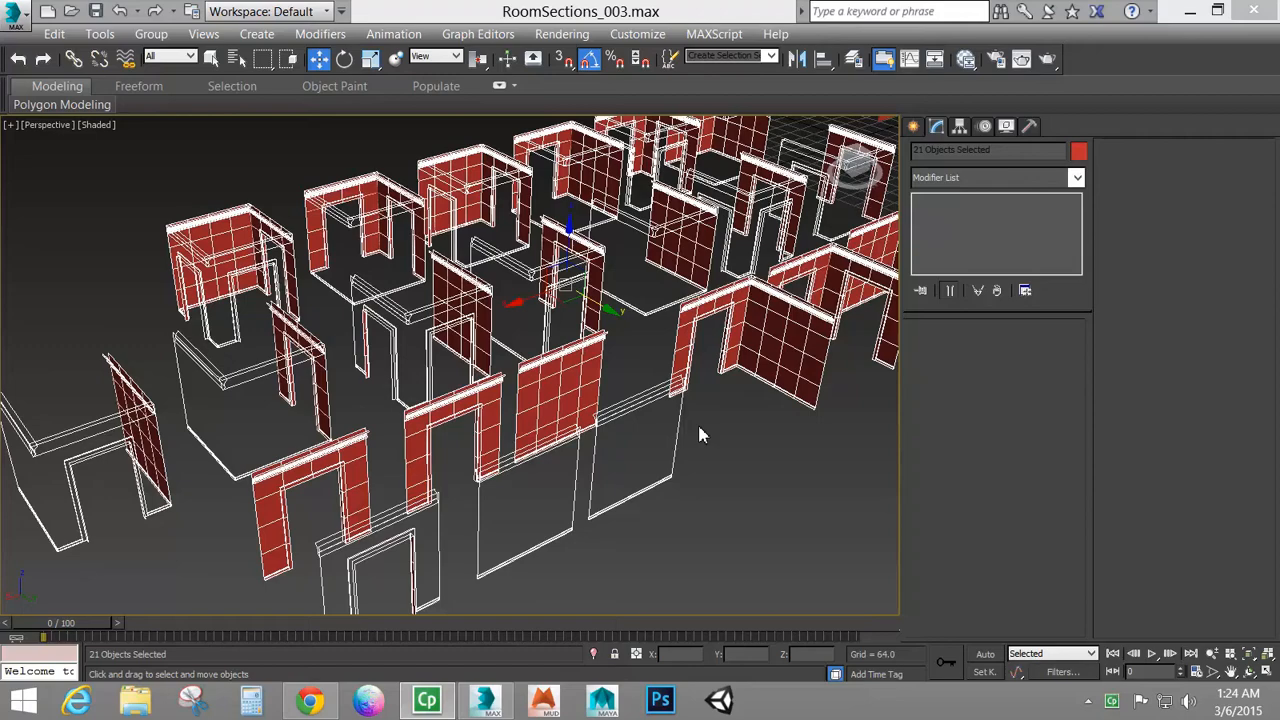
Select the blue floor piece beside the room sections and turn off the viewport grid
{"action": "scroll", "coordinate": [754, 343], "scroll_direction": "down", "scroll_amount": 5}
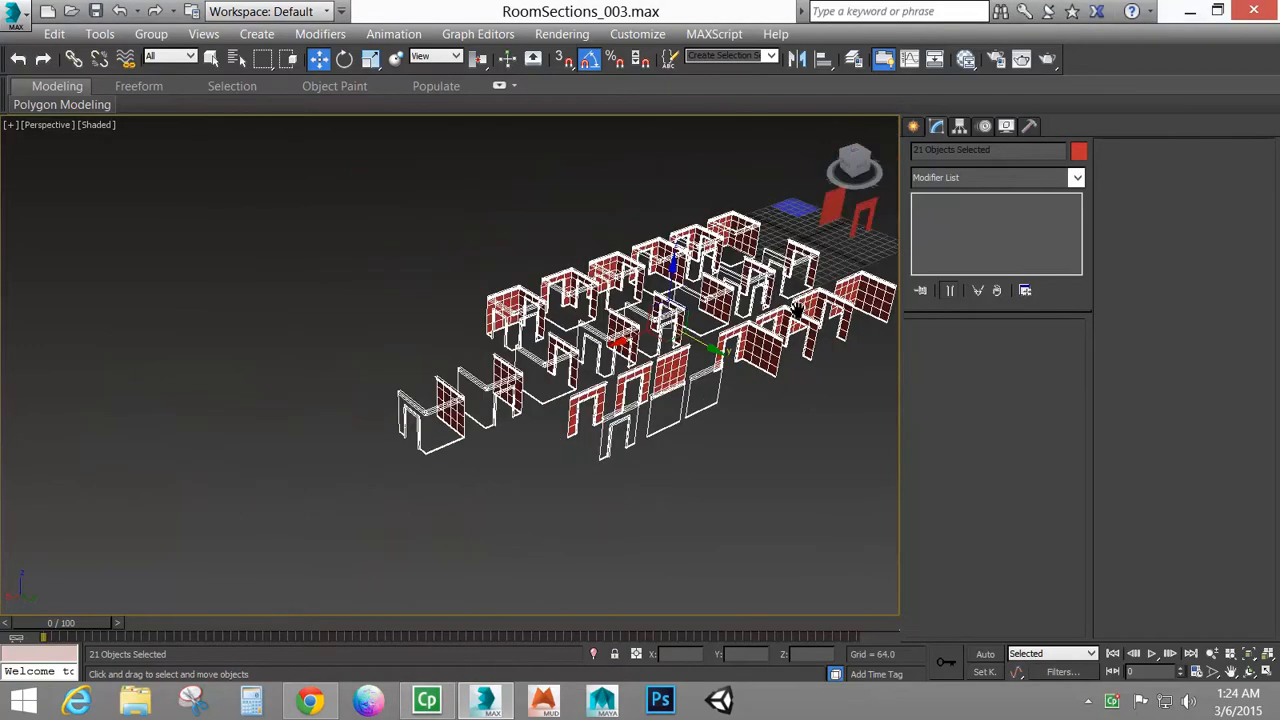
{"action": "middle_click_drag", "start_coordinate": [757, 343], "coordinate": [480, 484], "text": "alt"}
{"action": "scroll", "coordinate": [480, 484], "scroll_direction": "up", "scroll_amount": 6}
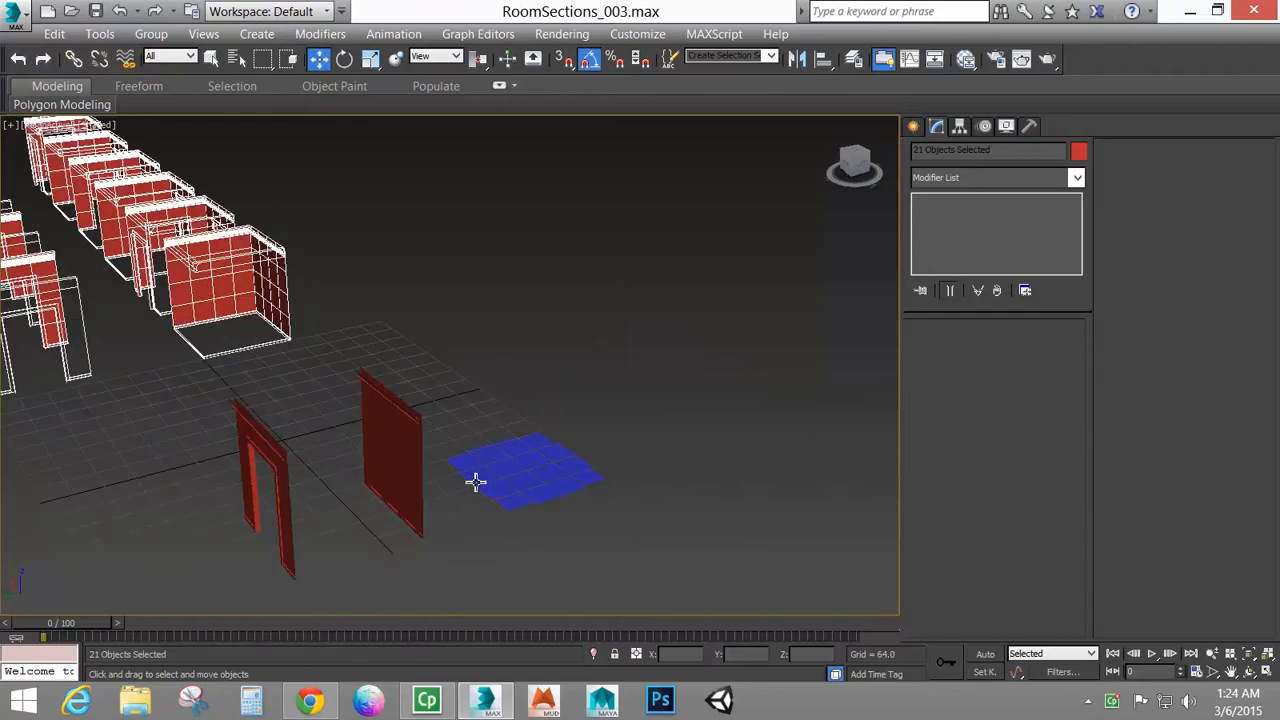
{"action": "left_click", "coordinate": [575, 450]}
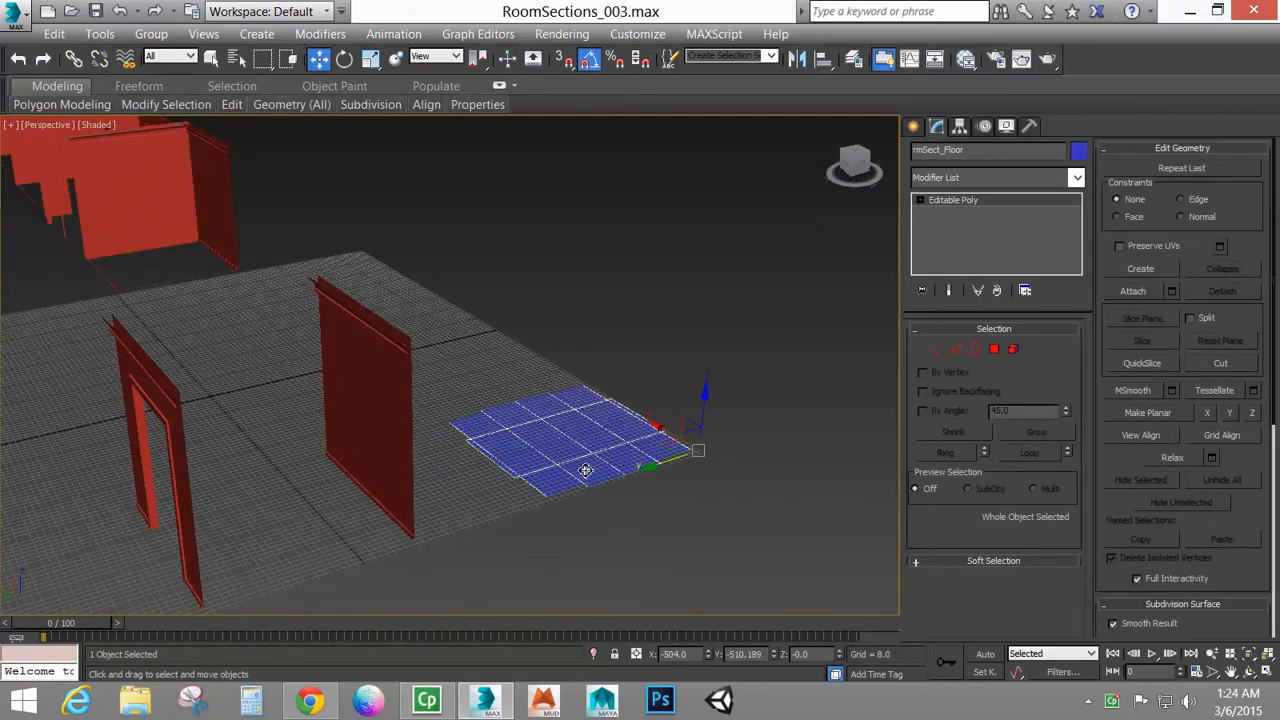
{"action": "key", "text": "g"}
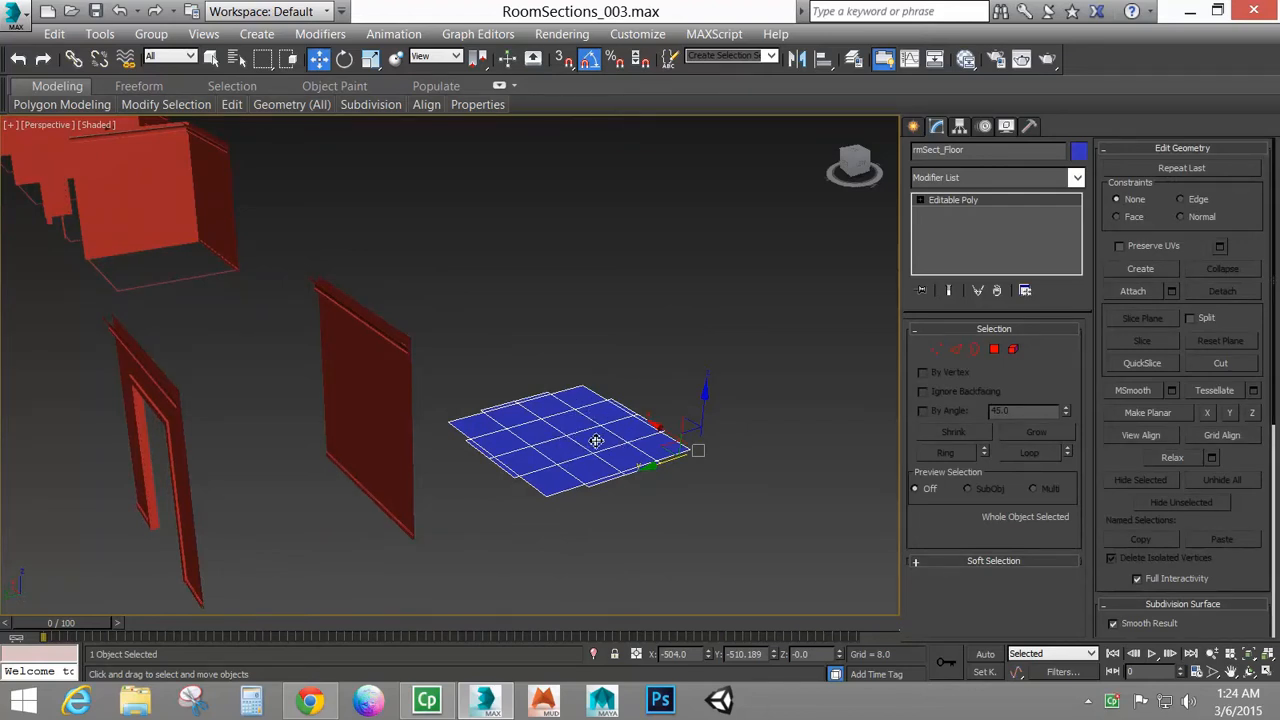
Select the solid single wall and the single wall with a doorway in turn to examine them
{"action": "left_click", "coordinate": [366, 413]}
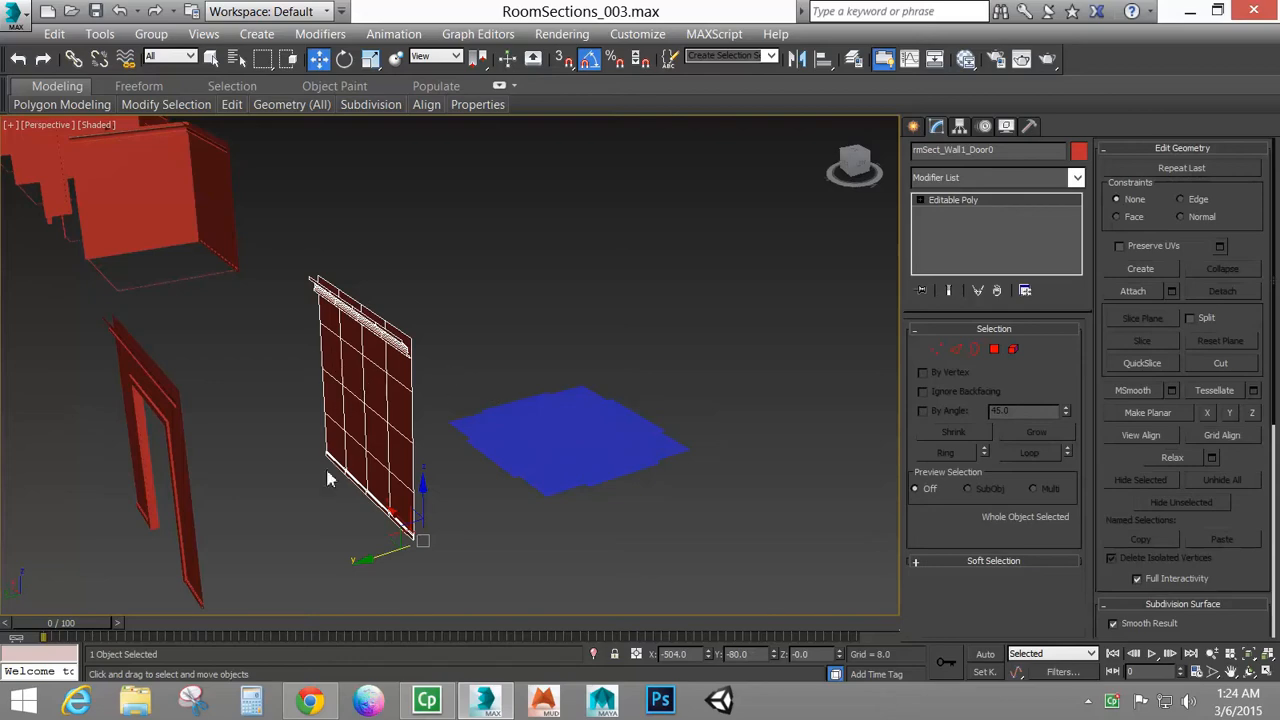
{"action": "left_click", "coordinate": [138, 395]}
{"action": "middle_click_drag", "start_coordinate": [140, 395], "coordinate": [243, 443], "text": "alt"}
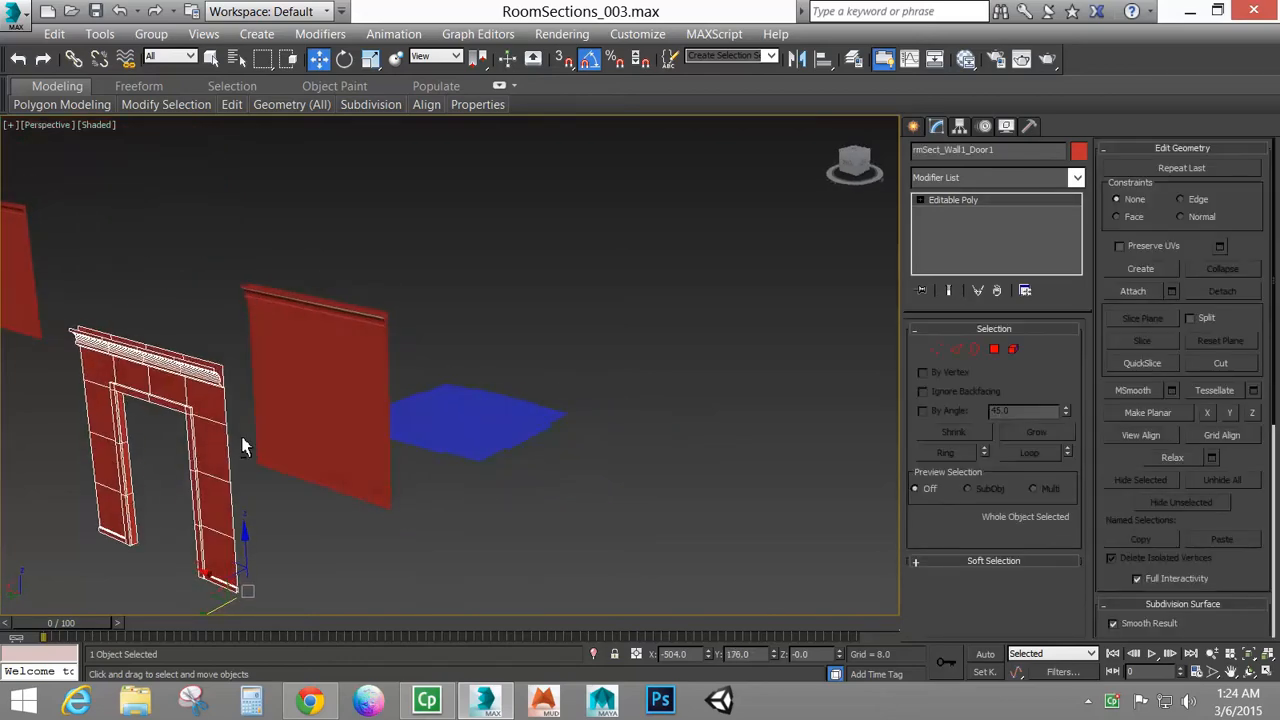
{"action": "middle_click_drag", "start_coordinate": [327, 441], "coordinate": [397, 342], "text": "alt"}
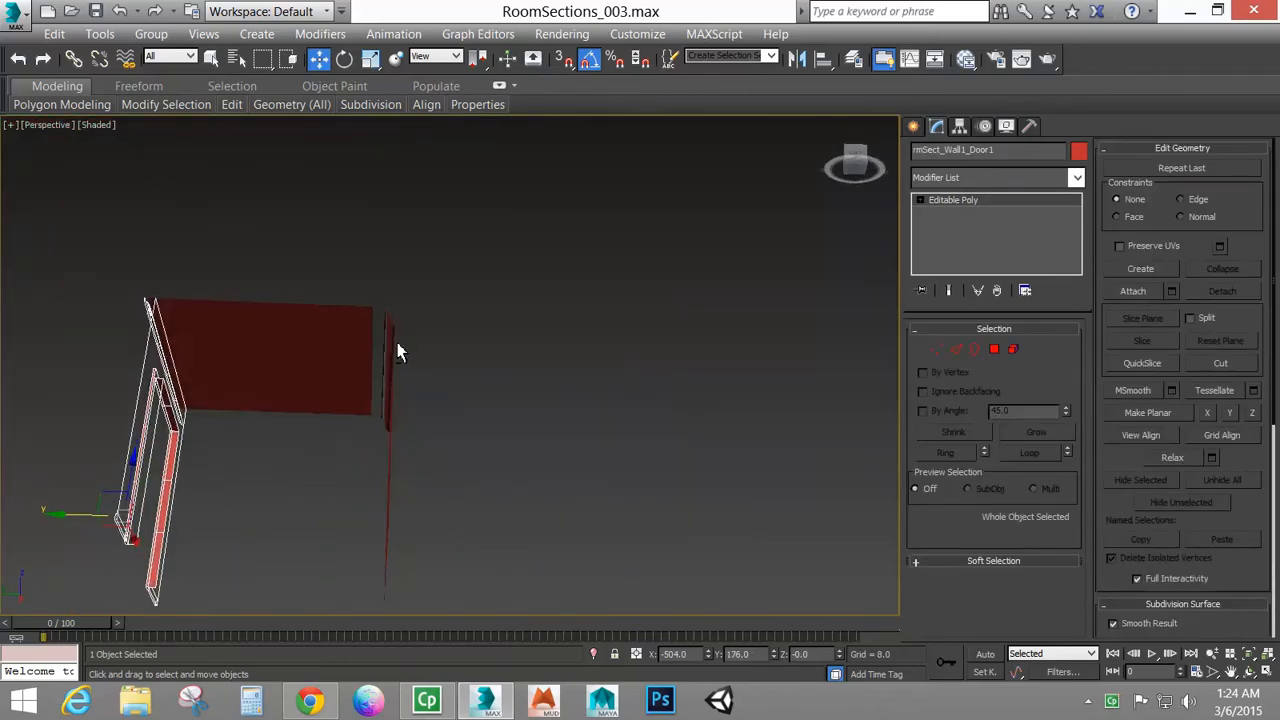
Move the ceiling piece along the Y axis, away from the single walls, to about Y 245.6
{"action": "left_click", "coordinate": [276, 328]}
{"action": "middle_click_drag", "start_coordinate": [294, 423], "coordinate": [364, 530], "text": "alt"}
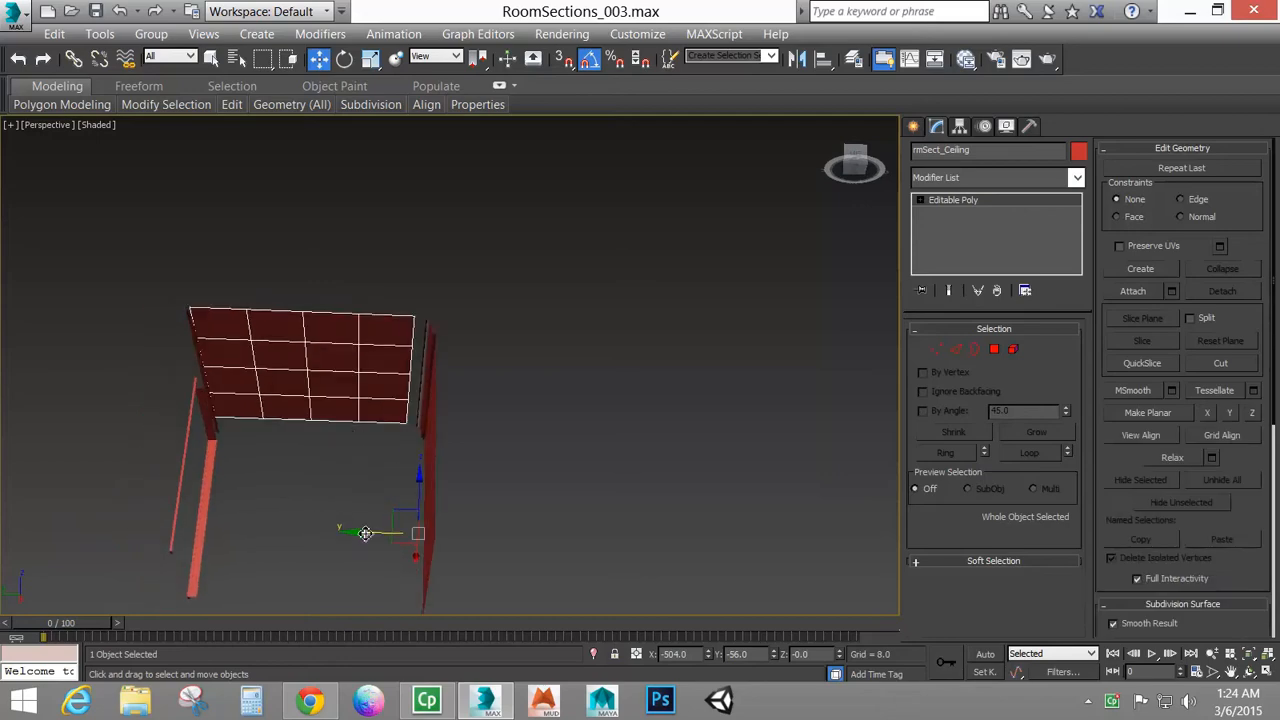
{"action": "left_click_drag", "start_coordinate": [365, 534], "coordinate": [20, 537]}
{"action": "middle_click_drag", "start_coordinate": [298, 510], "coordinate": [626, 423], "text": "alt"}
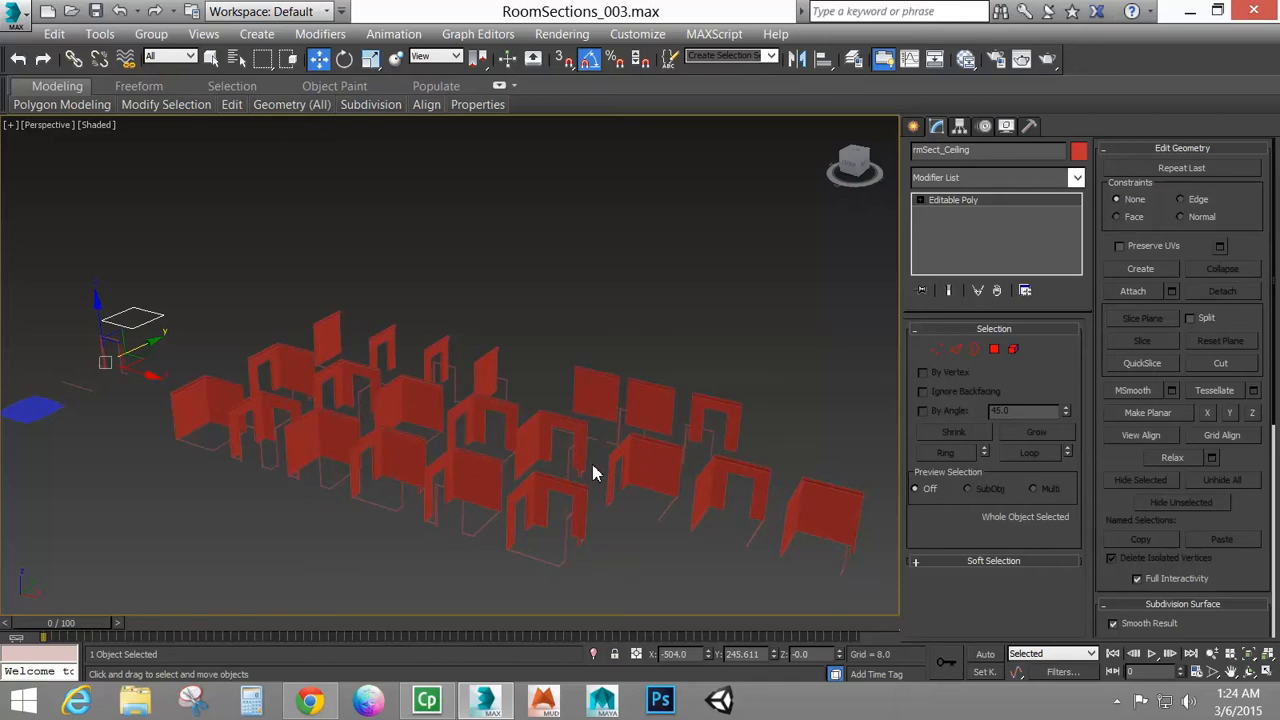
Survey the rows of wall sections and check the wall-count part of the doorless two-wall corner's name
{"action": "scroll", "coordinate": [333, 406], "scroll_direction": "up", "scroll_amount": 2}
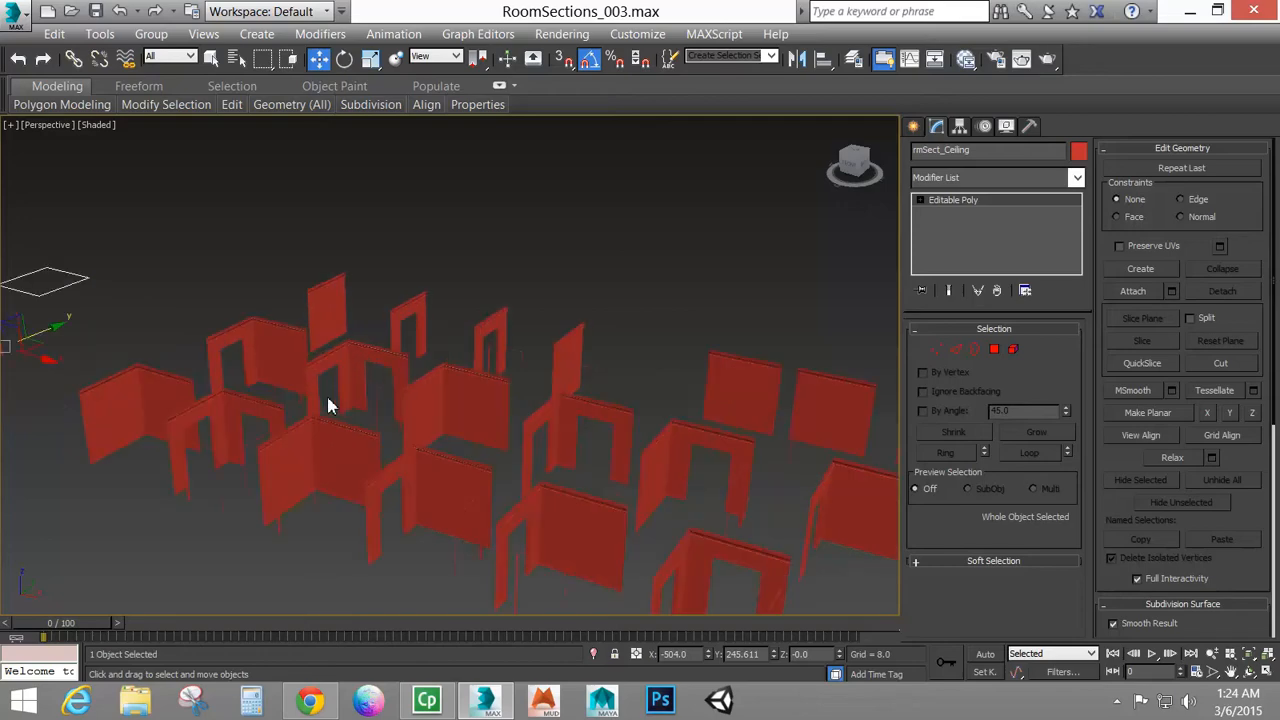
{"action": "scroll", "coordinate": [378, 366], "scroll_direction": "down", "scroll_amount": 3}
{"action": "middle_click_drag", "start_coordinate": [443, 380], "coordinate": [460, 377]}
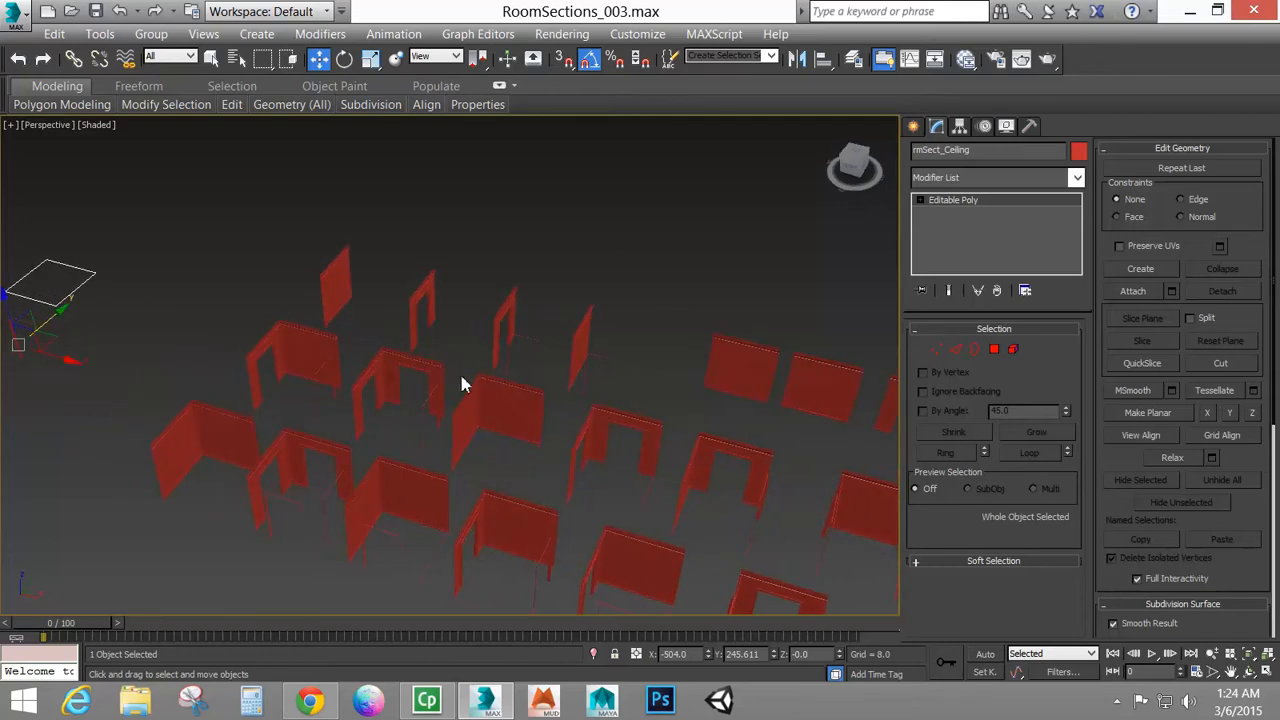
{"action": "middle_click_drag", "start_coordinate": [308, 353], "coordinate": [640, 346]}
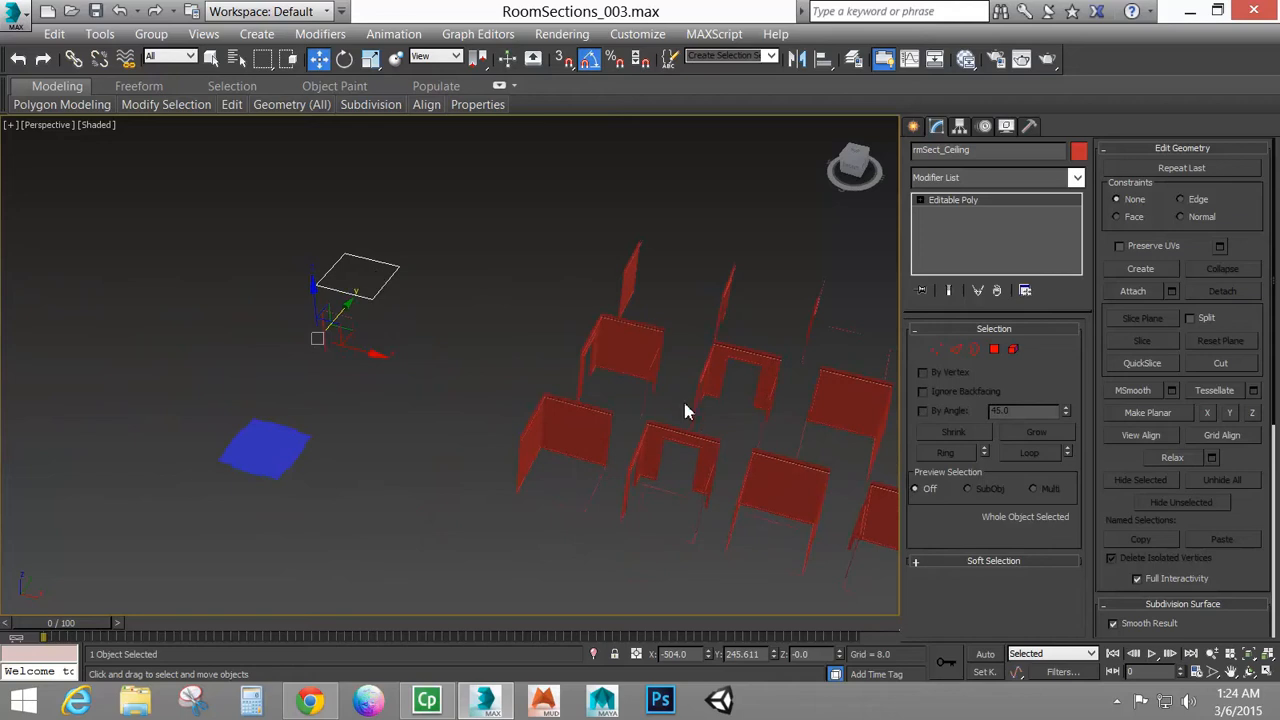
{"action": "middle_click_drag", "start_coordinate": [795, 441], "coordinate": [537, 369]}
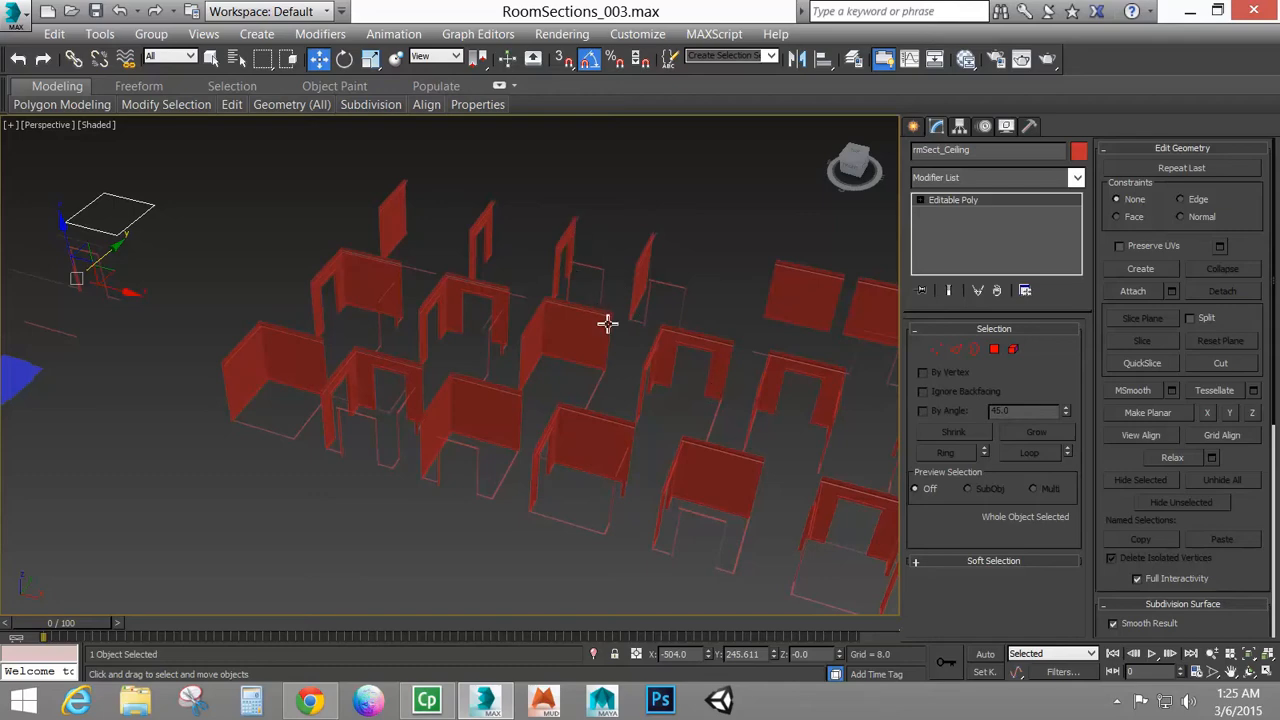
{"action": "middle_click_drag", "start_coordinate": [606, 323], "coordinate": [452, 300], "text": "alt"}
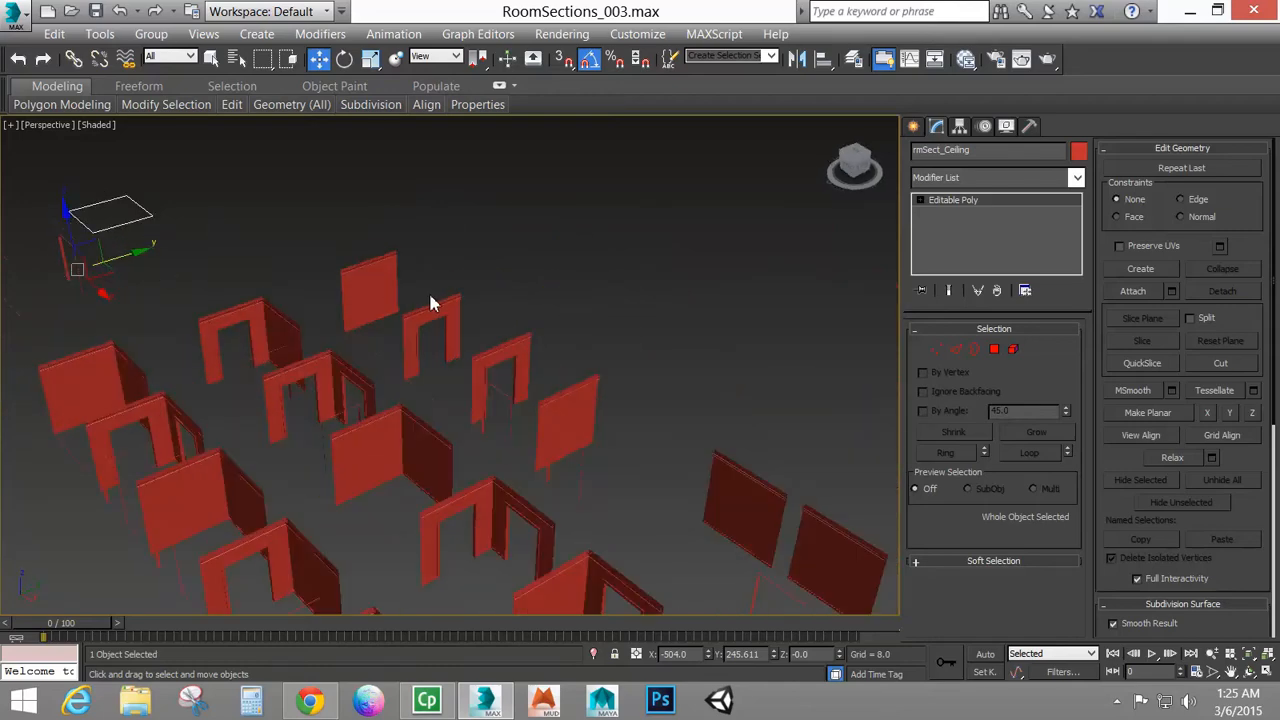
{"action": "left_click", "coordinate": [374, 297]}
{"action": "mouse_move", "coordinate": [440, 392]}
{"action": "middle_mouse_down", "text": "alt"}
{"action": "mouse_move", "coordinate": [506, 429]}
{"action": "mouse_move", "coordinate": [460, 403]}
{"action": "mouse_move", "coordinate": [317, 391]}
{"action": "mouse_move", "coordinate": [284, 408]}
{"action": "mouse_move", "coordinate": [440, 370]}
{"action": "middle_mouse_up", "text": "alt"}
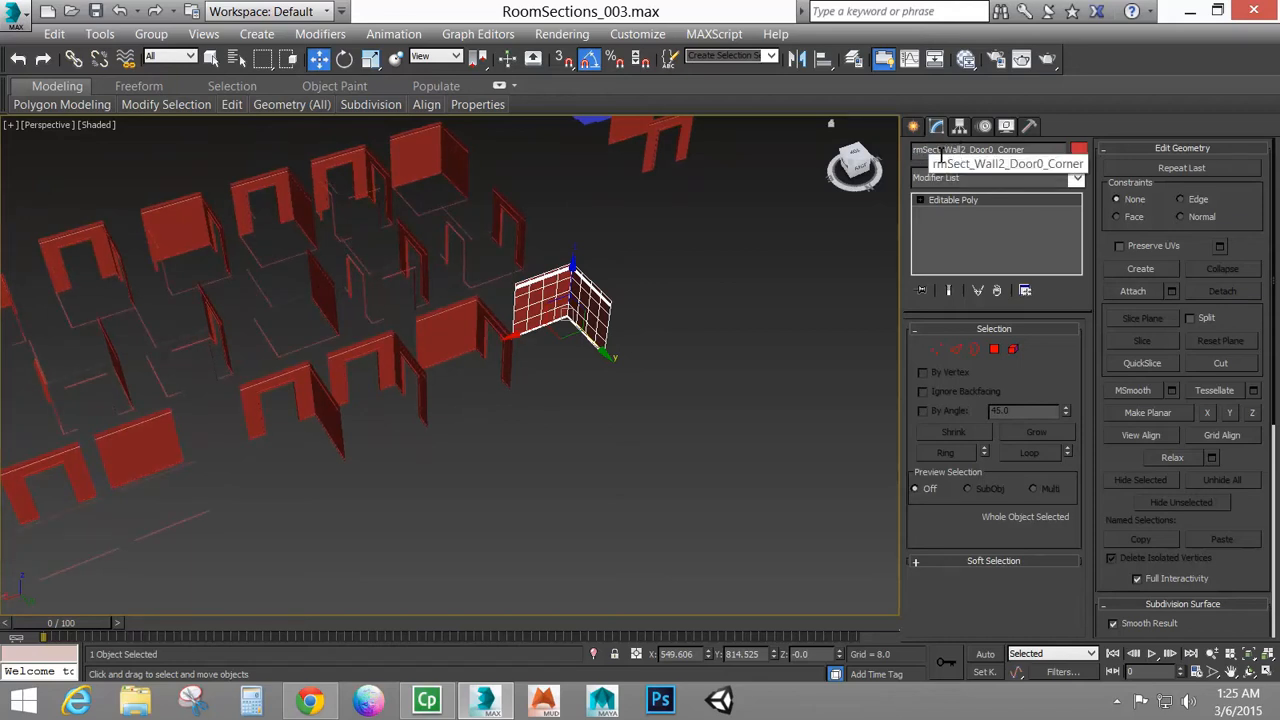
{"action": "left_click_drag", "start_coordinate": [945, 150], "coordinate": [966, 151]}
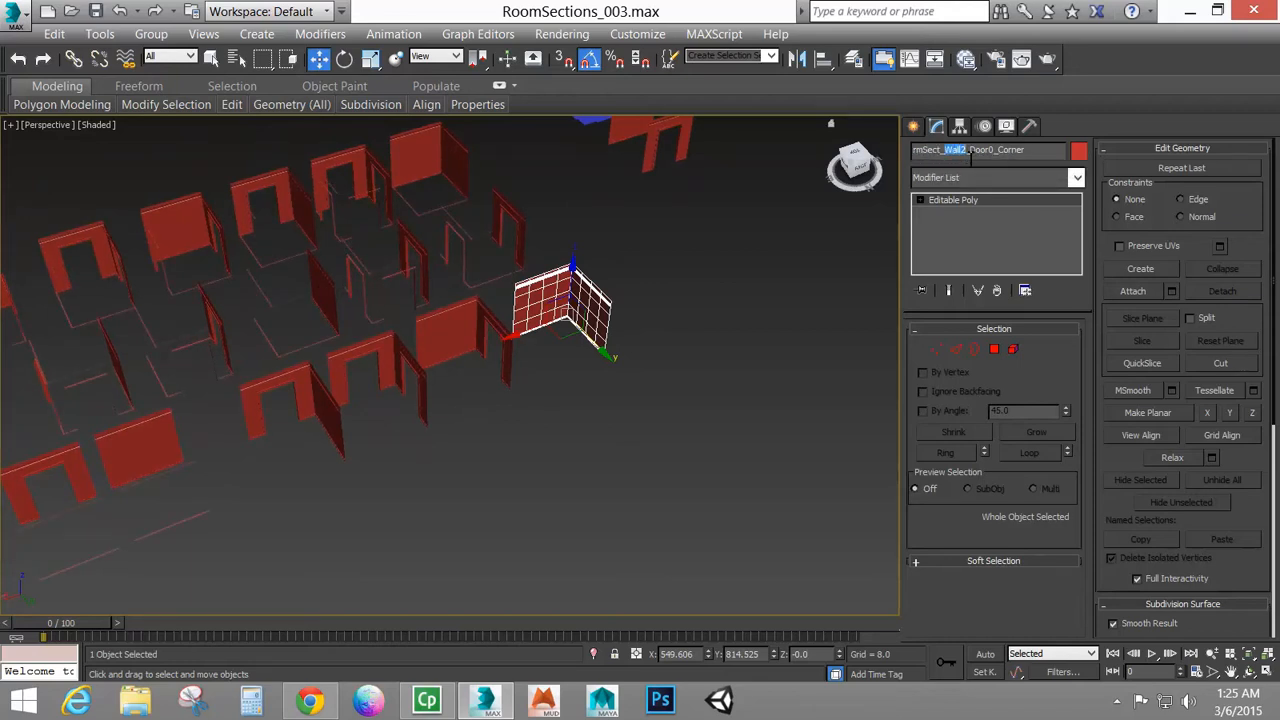
Select the one-door left corner and the two-door corner in turn to compare their doorway placement and names
{"action": "left_click", "coordinate": [465, 333]}
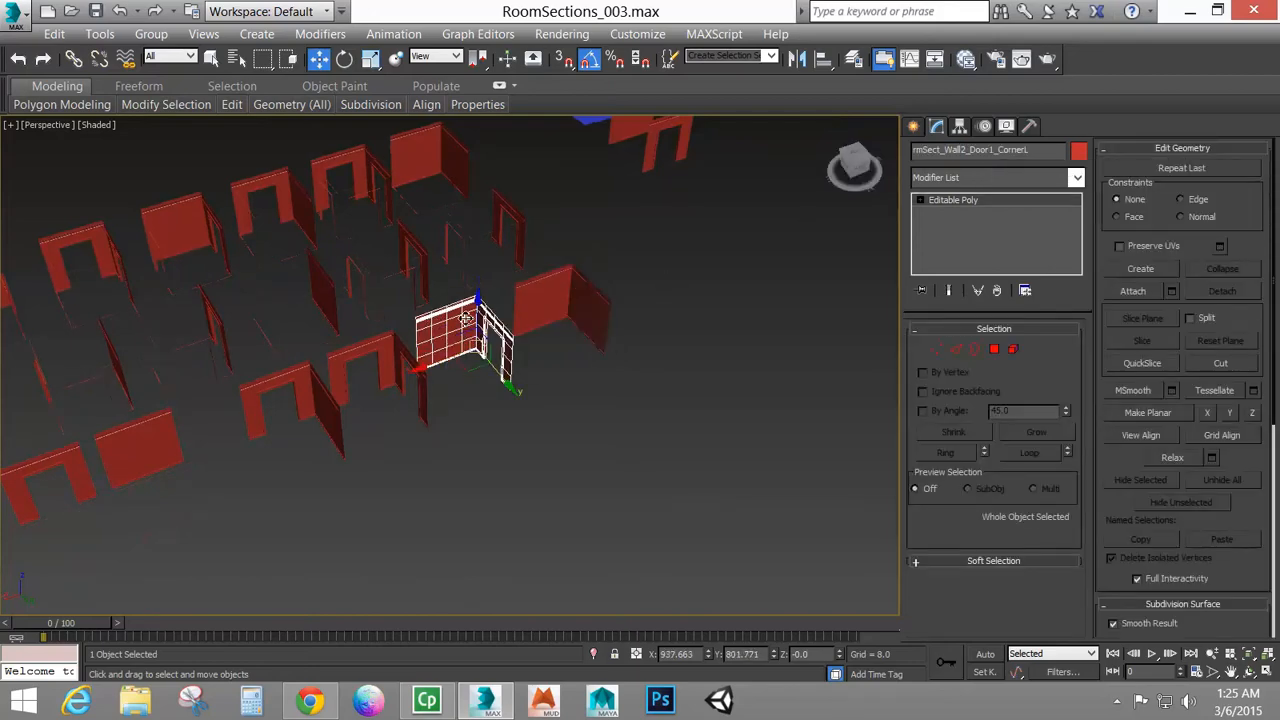
{"action": "middle_click_drag", "start_coordinate": [551, 360], "coordinate": [690, 432], "text": "alt"}
{"action": "middle_click_drag", "start_coordinate": [543, 357], "coordinate": [510, 338], "text": "alt"}
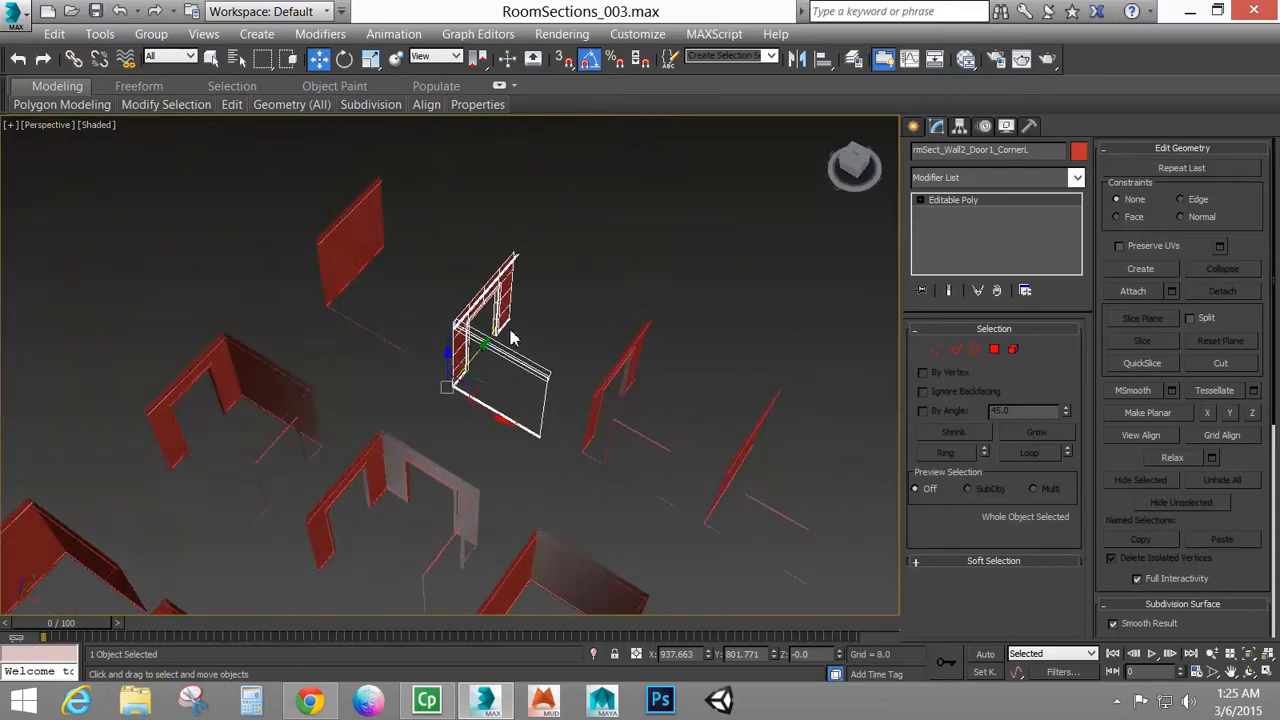
{"action": "middle_click_drag", "start_coordinate": [615, 390], "coordinate": [538, 359], "text": "alt"}
{"action": "left_click", "coordinate": [591, 394]}
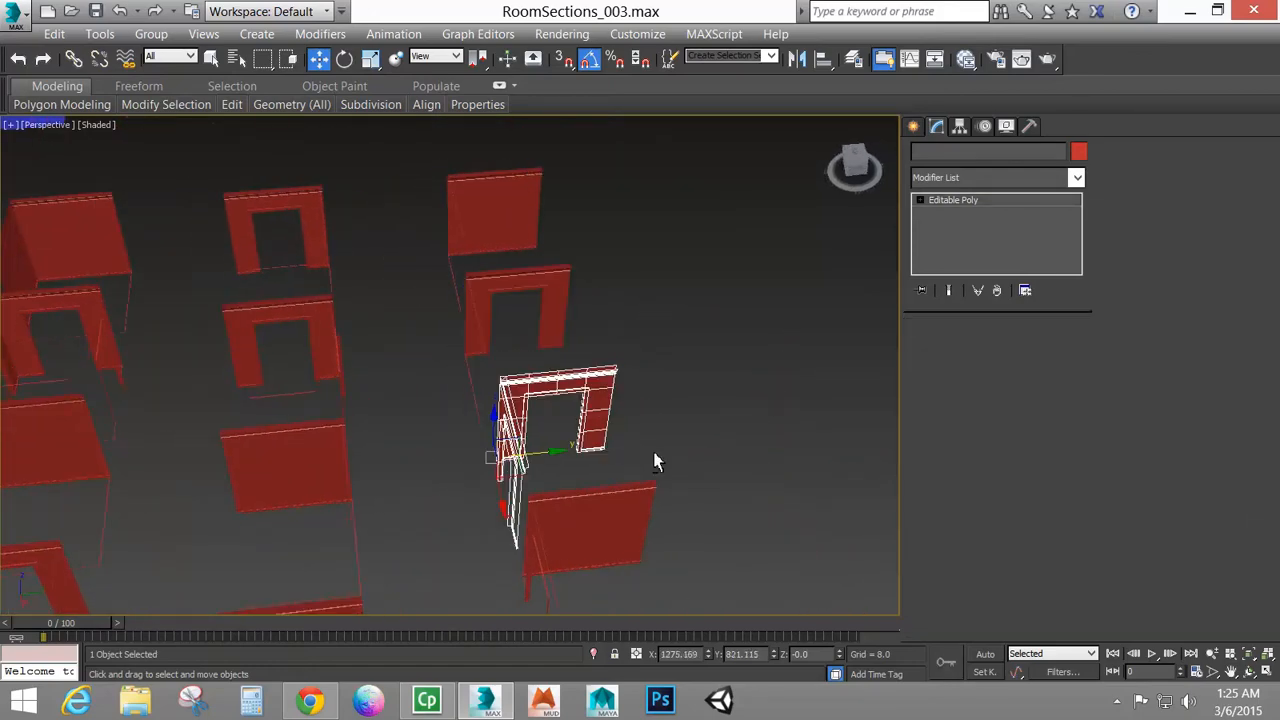
{"action": "middle_click_drag", "start_coordinate": [654, 457], "coordinate": [549, 420], "text": "alt"}
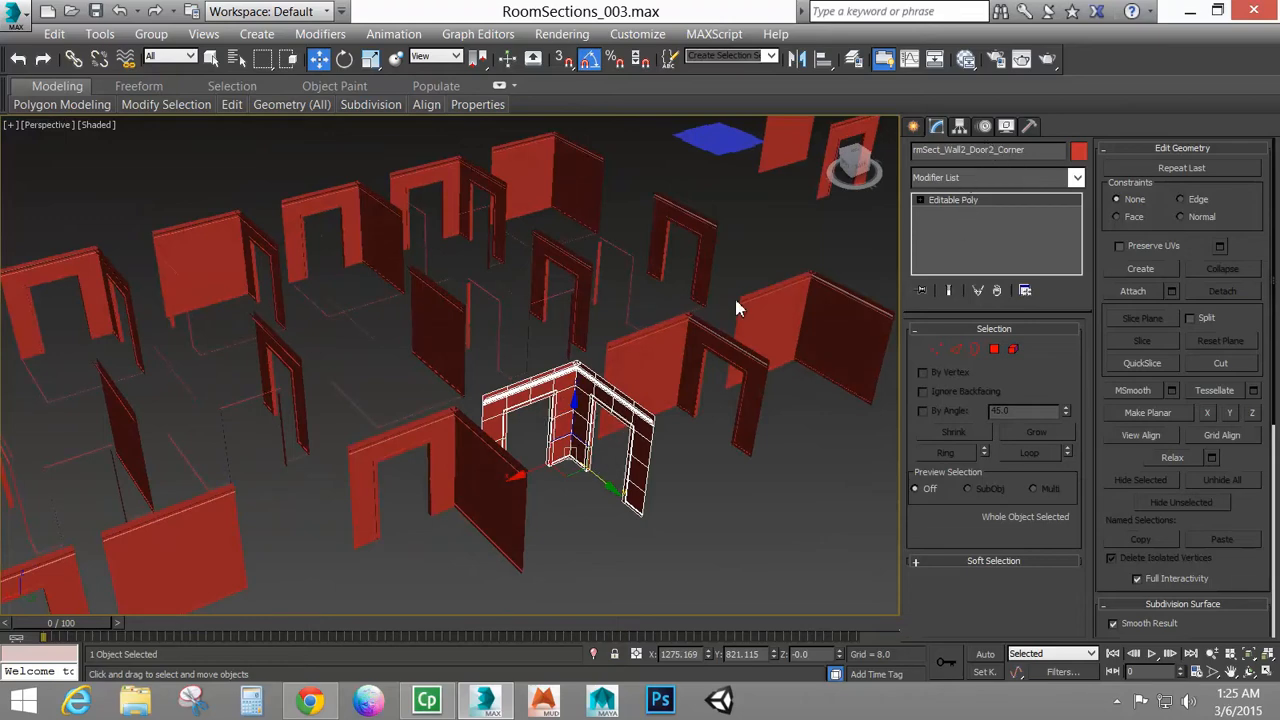
Select the three two-wall hallway sections one after another to examine their door variants
{"action": "middle_click_drag", "start_coordinate": [443, 507], "coordinate": [656, 537], "text": "alt"}
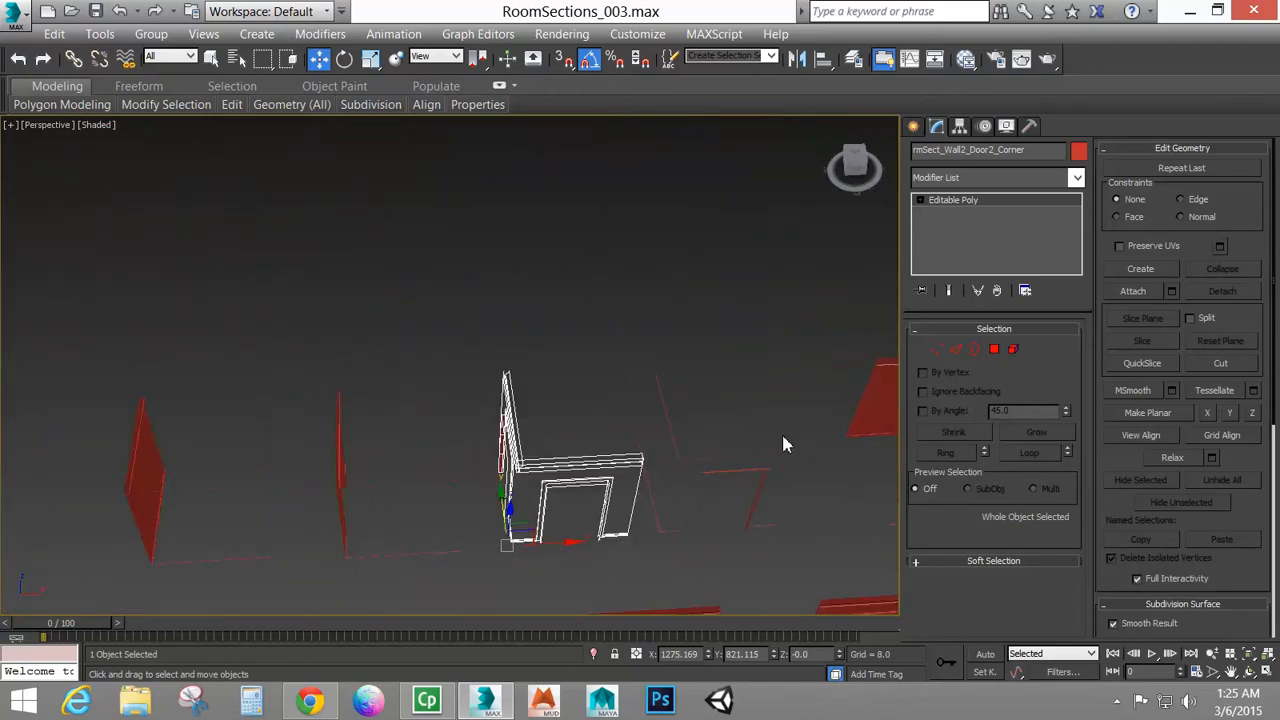
{"action": "middle_click_drag", "start_coordinate": [783, 444], "coordinate": [707, 367]}
{"action": "left_click", "coordinate": [524, 425]}
{"action": "left_click", "coordinate": [600, 375]}
{"action": "left_click", "coordinate": [708, 354]}
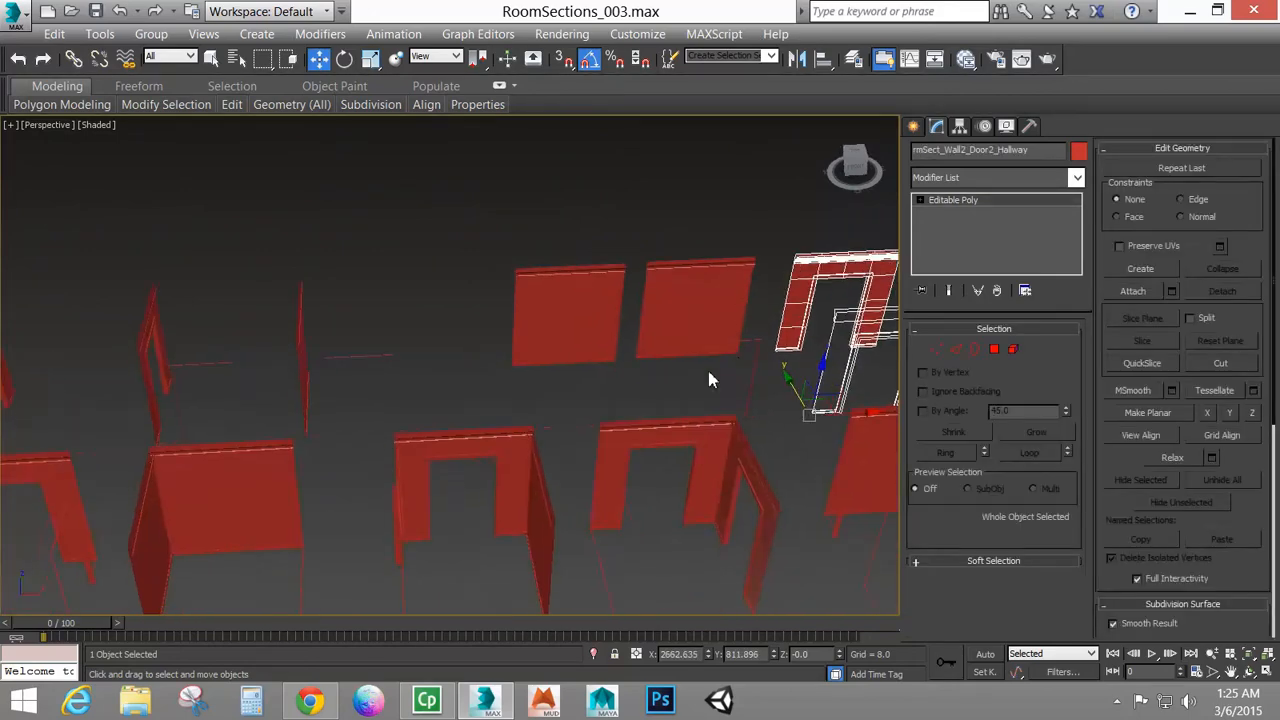
Review the full list of room section names in an enlarged Select From Scene dialog
{"action": "scroll", "coordinate": [705, 368], "scroll_direction": "down", "scroll_amount": 4}
{"action": "middle_click_drag", "start_coordinate": [555, 402], "coordinate": [537, 443], "text": "alt"}
{"action": "scroll", "coordinate": [540, 431], "scroll_direction": "up", "scroll_amount": 3}
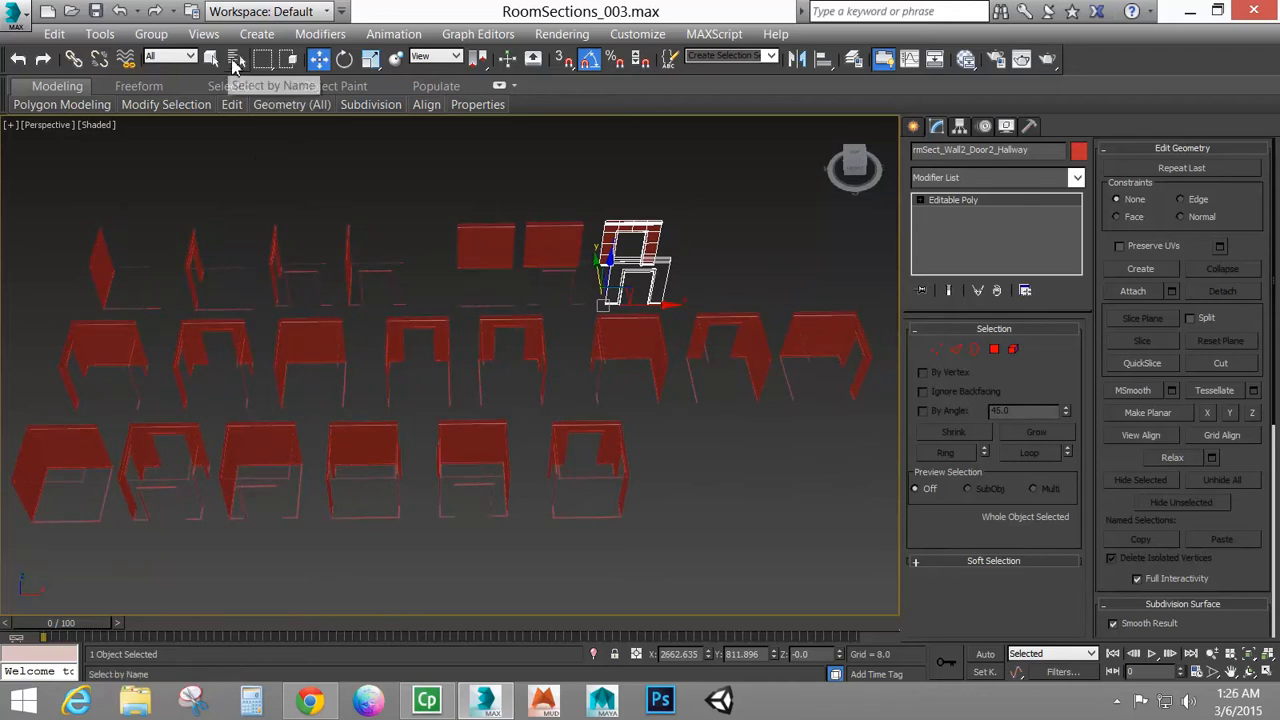
{"action": "key", "text": "h"}
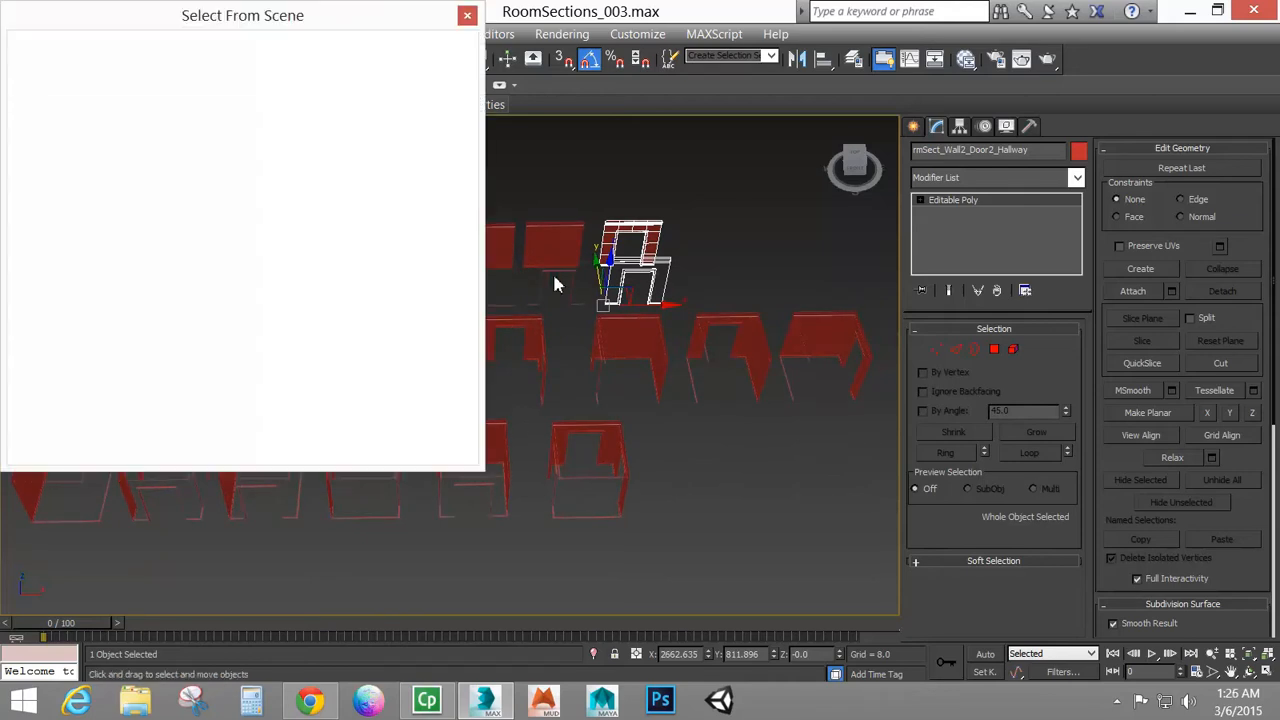
{"action": "left_click_drag", "start_coordinate": [477, 463], "coordinate": [525, 608]}
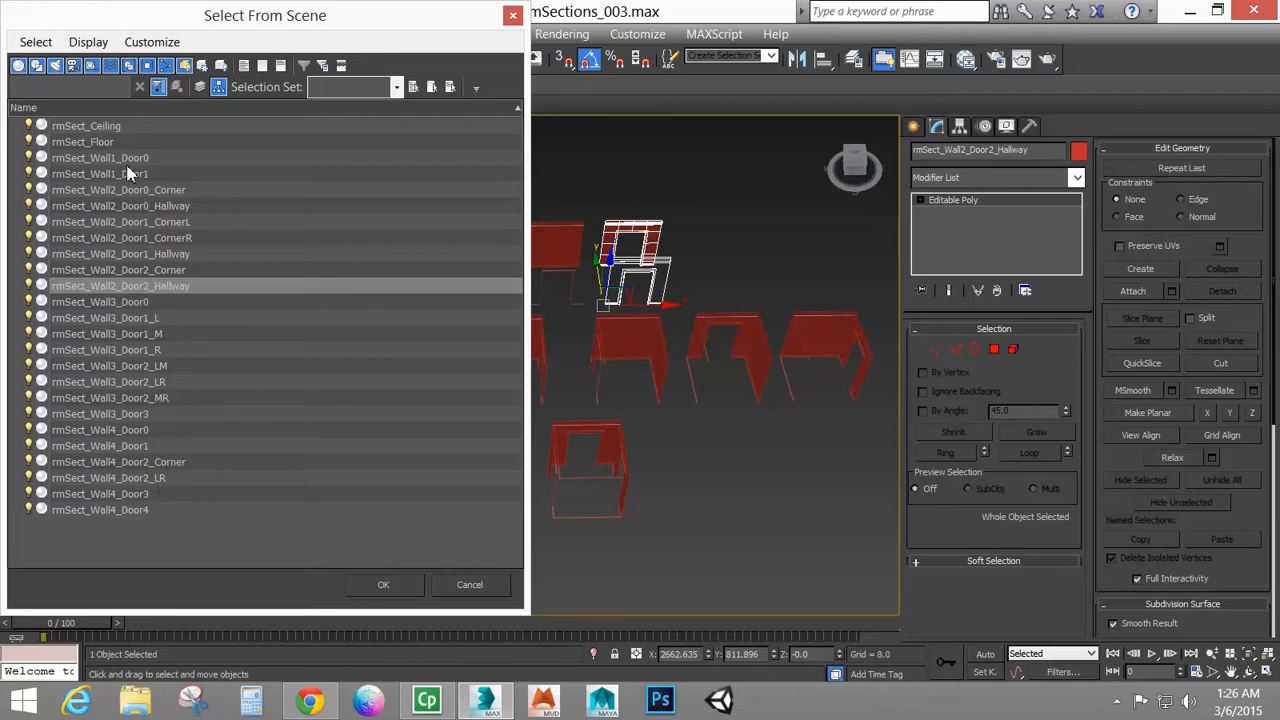
{"action": "left_click", "coordinate": [391, 587]}
Clear the current selection, then select and hide the blue floor piece
{"action": "left_click", "coordinate": [711, 447]}
{"action": "middle_click_drag", "start_coordinate": [440, 415], "coordinate": [490, 394]}
{"action": "scroll", "coordinate": [631, 402], "scroll_direction": "down", "scroll_amount": 3}
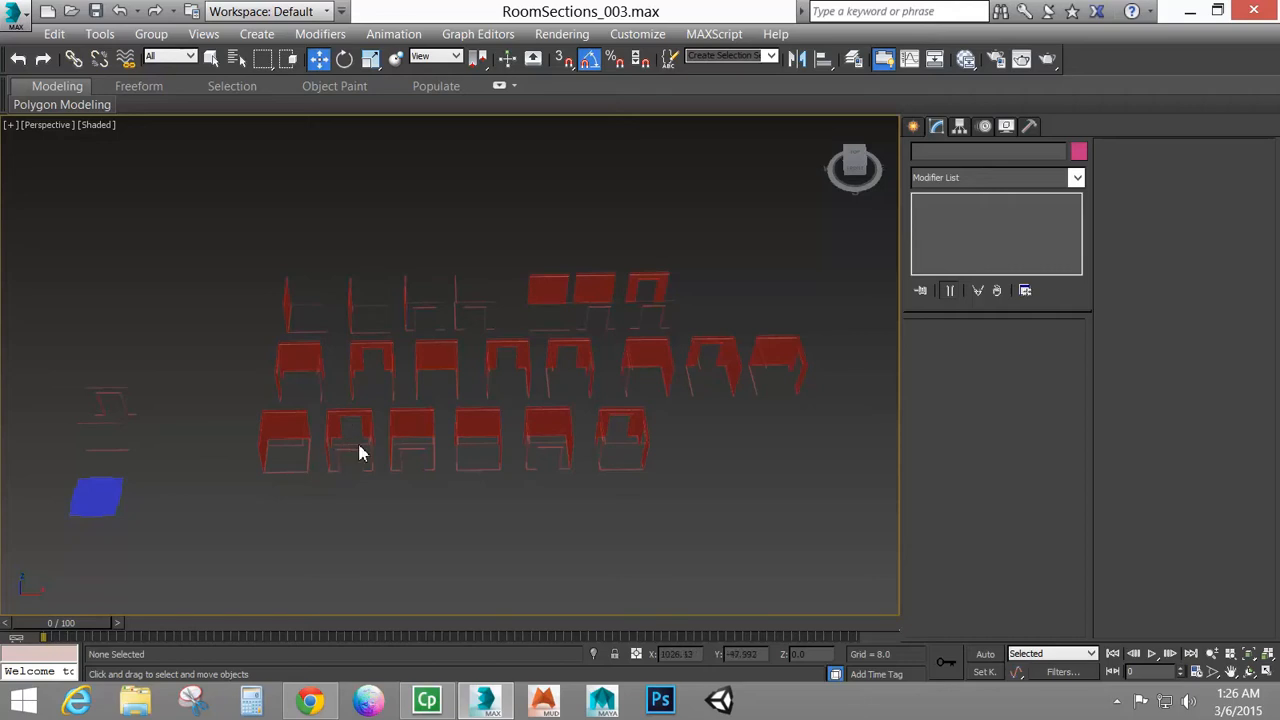
{"action": "scroll", "coordinate": [469, 460], "scroll_direction": "up", "scroll_amount": 6}
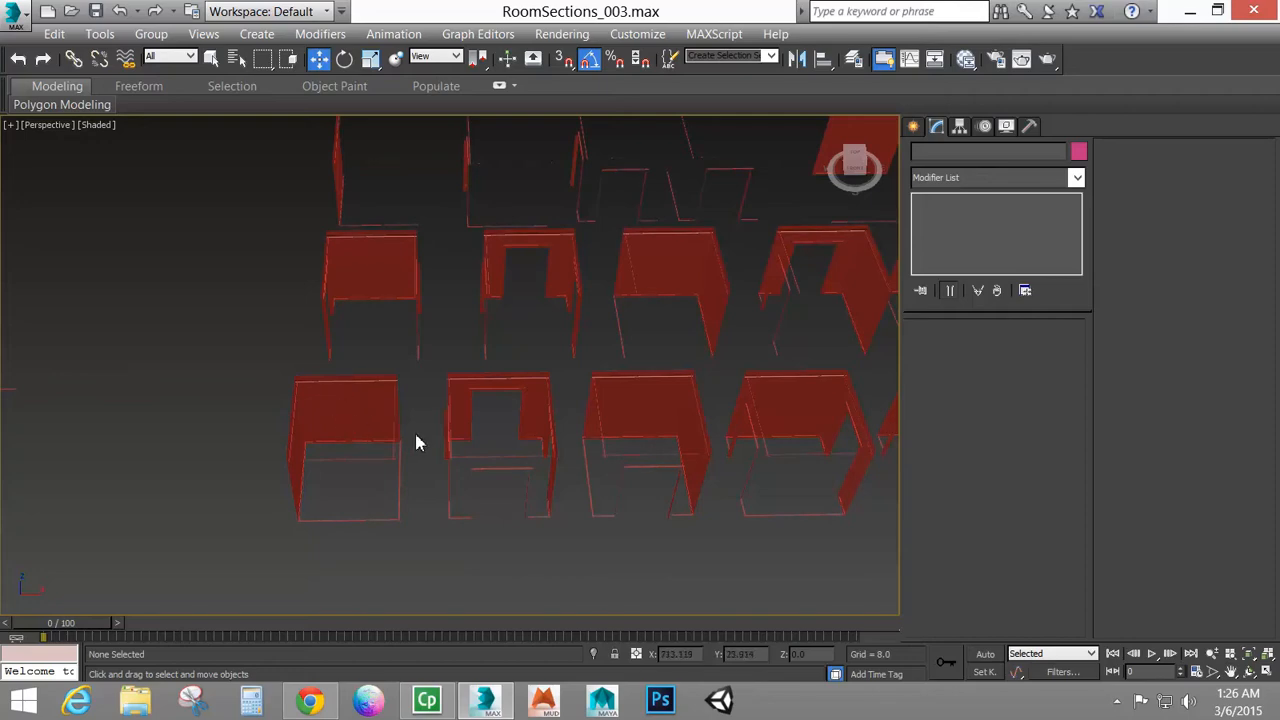
{"action": "mouse_move", "coordinate": [403, 464]}
{"action": "middle_mouse_down", "text": "alt"}
{"action": "mouse_move", "coordinate": [357, 457]}
{"action": "mouse_move", "coordinate": [443, 443]}
{"action": "mouse_move", "coordinate": [410, 444]}
{"action": "middle_mouse_up", "text": "alt"}
{"action": "scroll", "coordinate": [410, 444], "scroll_direction": "down", "scroll_amount": 5}
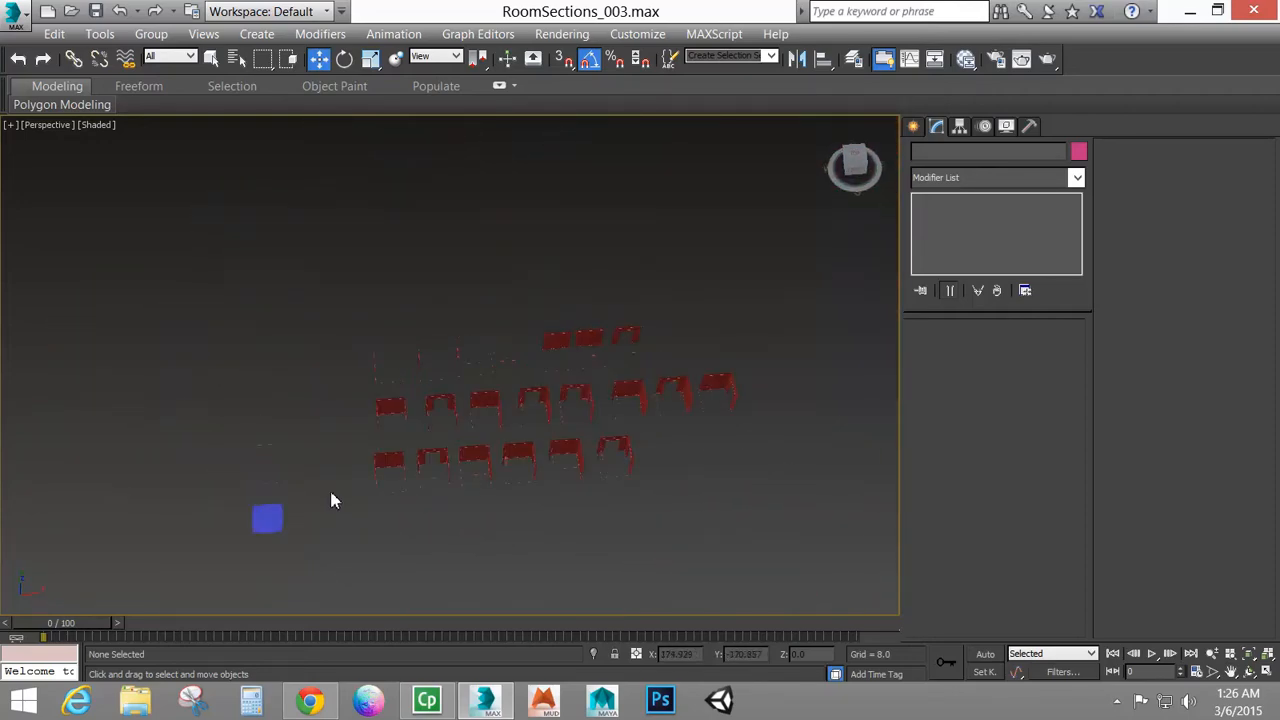
{"action": "left_click", "coordinate": [265, 517]}
{"action": "right_click", "coordinate": [257, 470]}
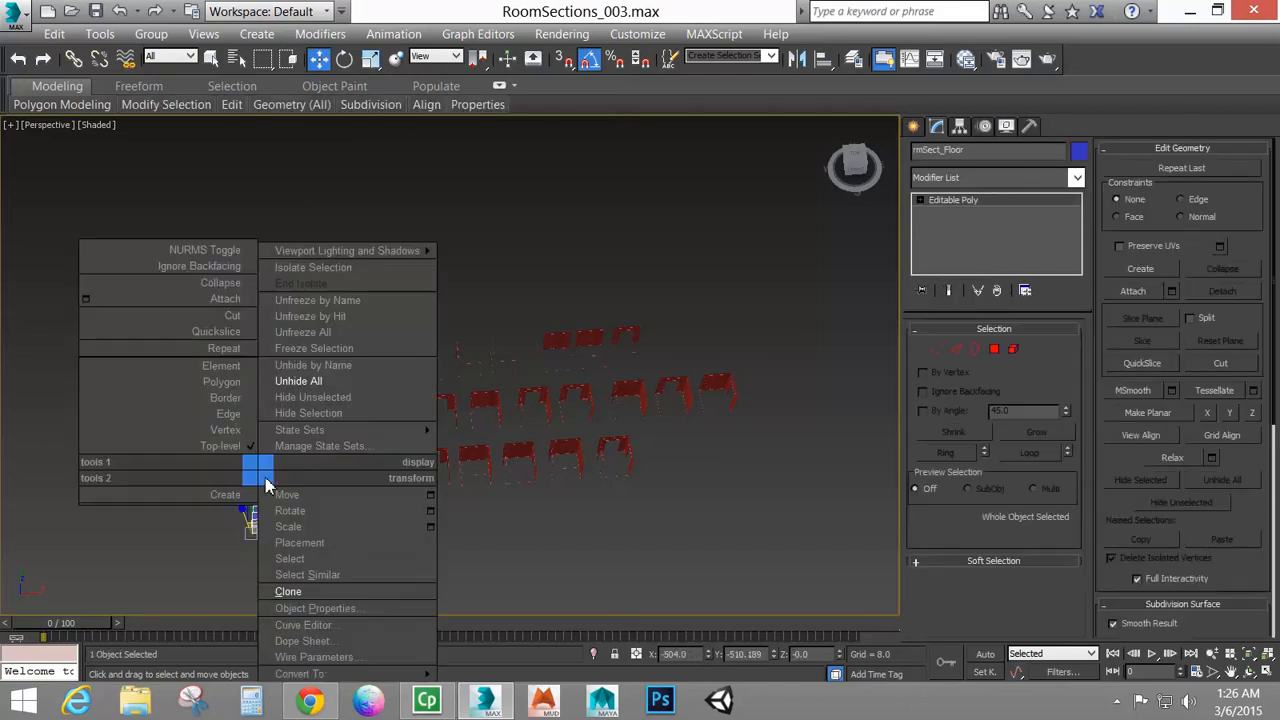
{"action": "left_click", "coordinate": [310, 413]}
Select the ceiling piece from above and hide it
{"action": "middle_click_drag", "start_coordinate": [291, 534], "coordinate": [391, 371], "text": "alt"}
{"action": "scroll", "coordinate": [389, 251], "scroll_direction": "up", "scroll_amount": 5}
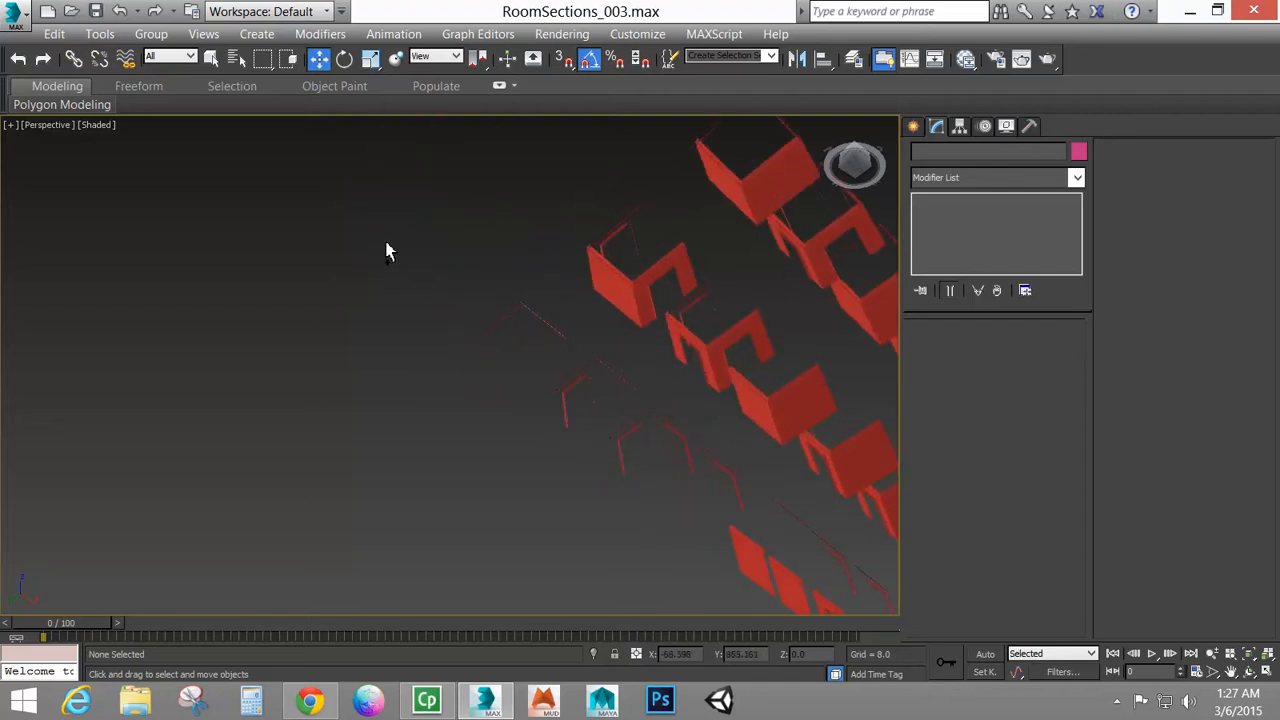
{"action": "middle_click_drag", "start_coordinate": [389, 251], "coordinate": [388, 445]}
{"action": "left_click", "coordinate": [409, 234]}
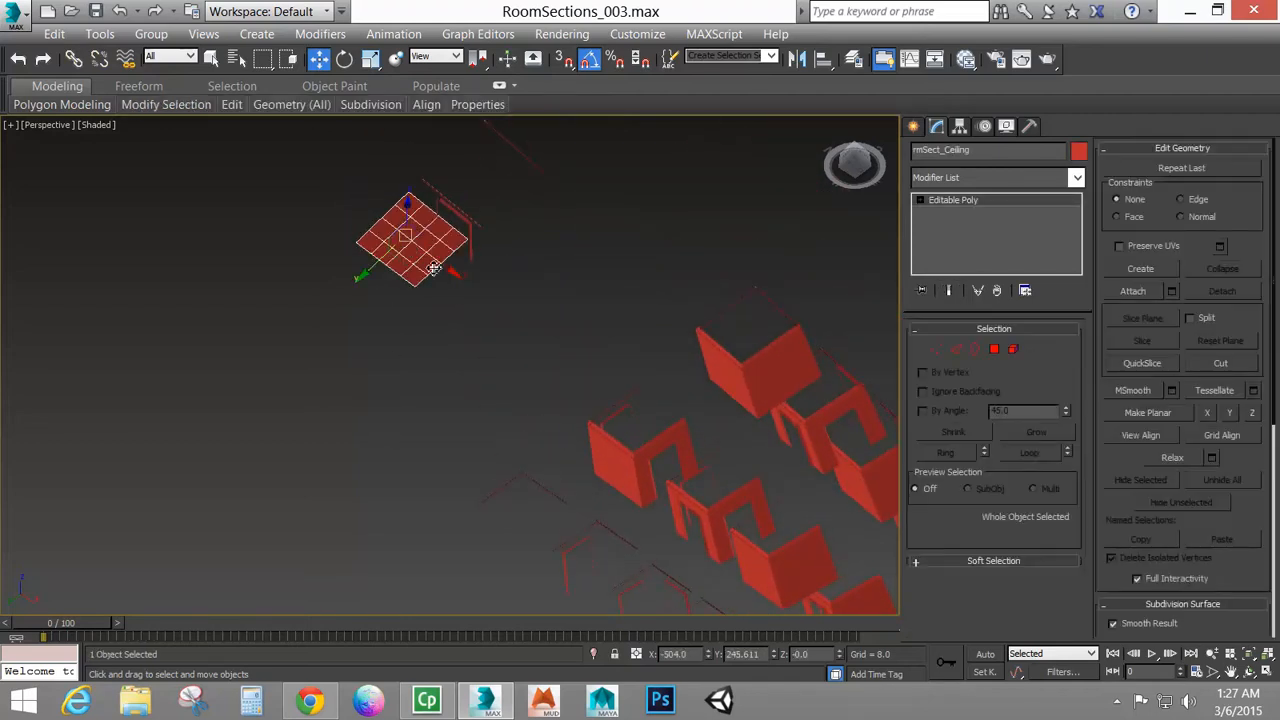
{"action": "right_click", "coordinate": [509, 316]}
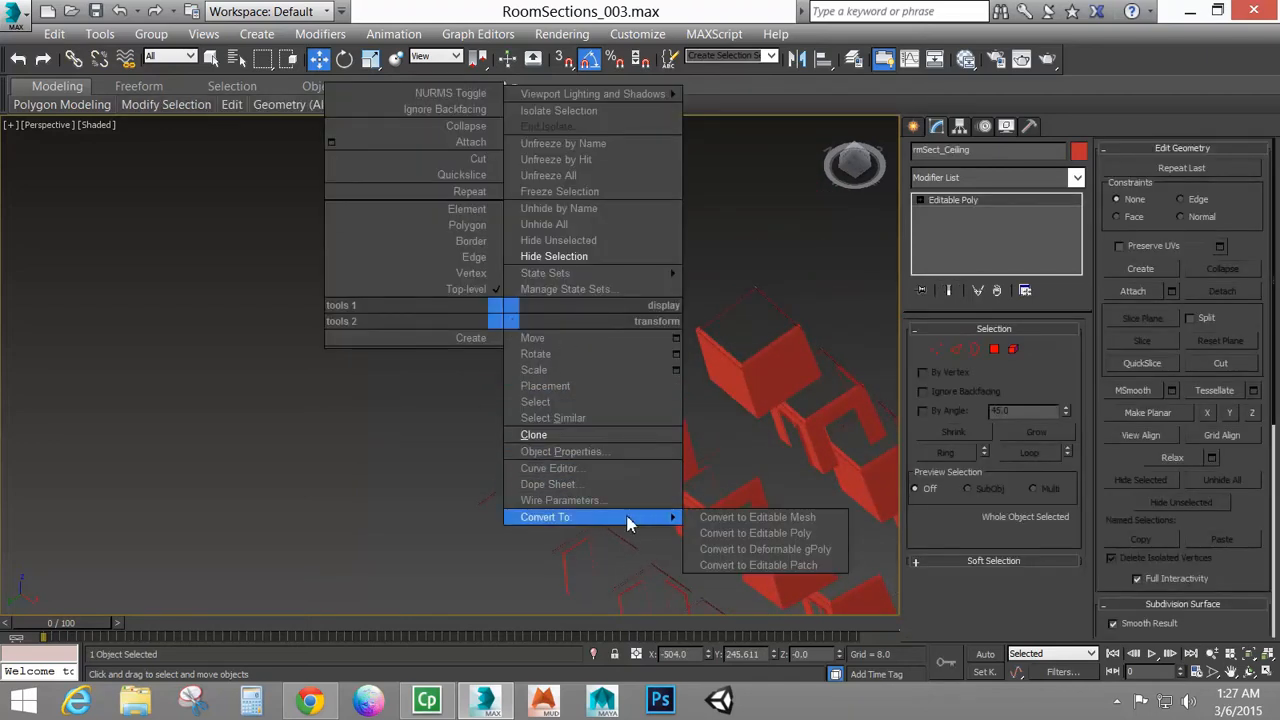
{"action": "left_click", "coordinate": [554, 256]}
Switch the viewport to wireframe display and select all the visible wall sections together
{"action": "middle_click_drag", "start_coordinate": [643, 343], "coordinate": [584, 463], "text": "alt"}
{"action": "scroll", "coordinate": [581, 464], "scroll_direction": "down", "scroll_amount": 5}
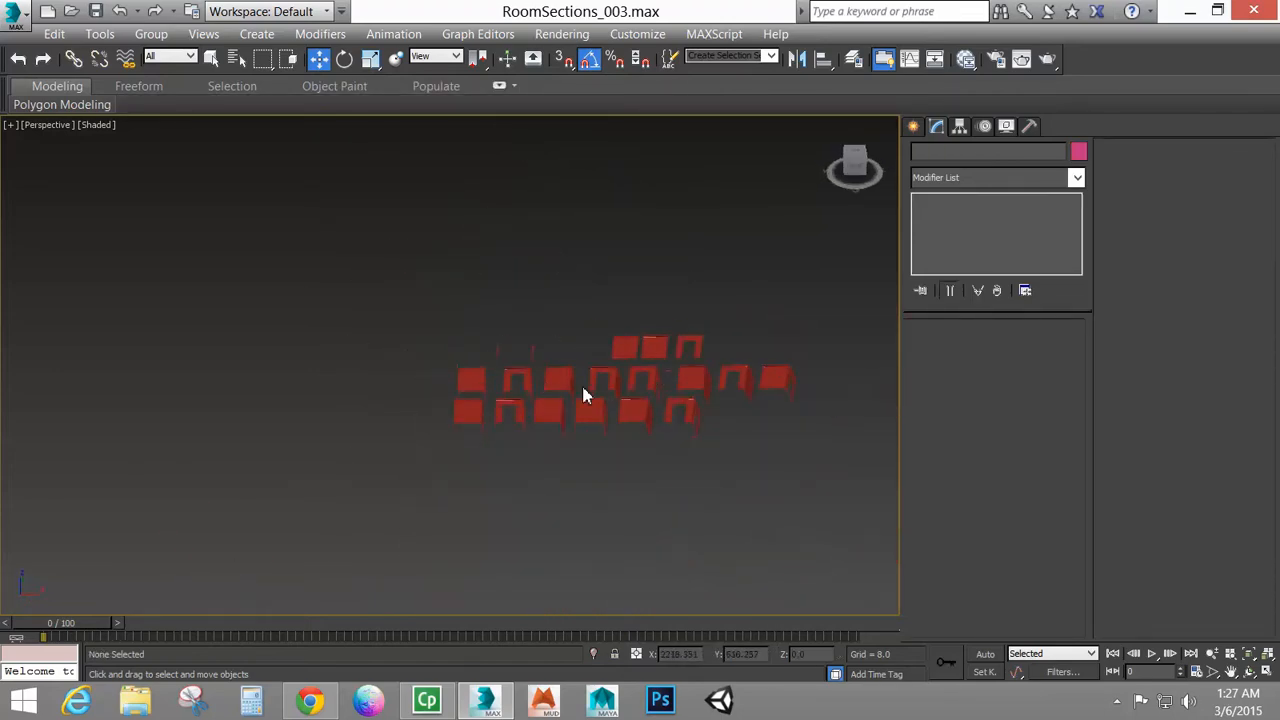
{"action": "key", "text": "F3"}
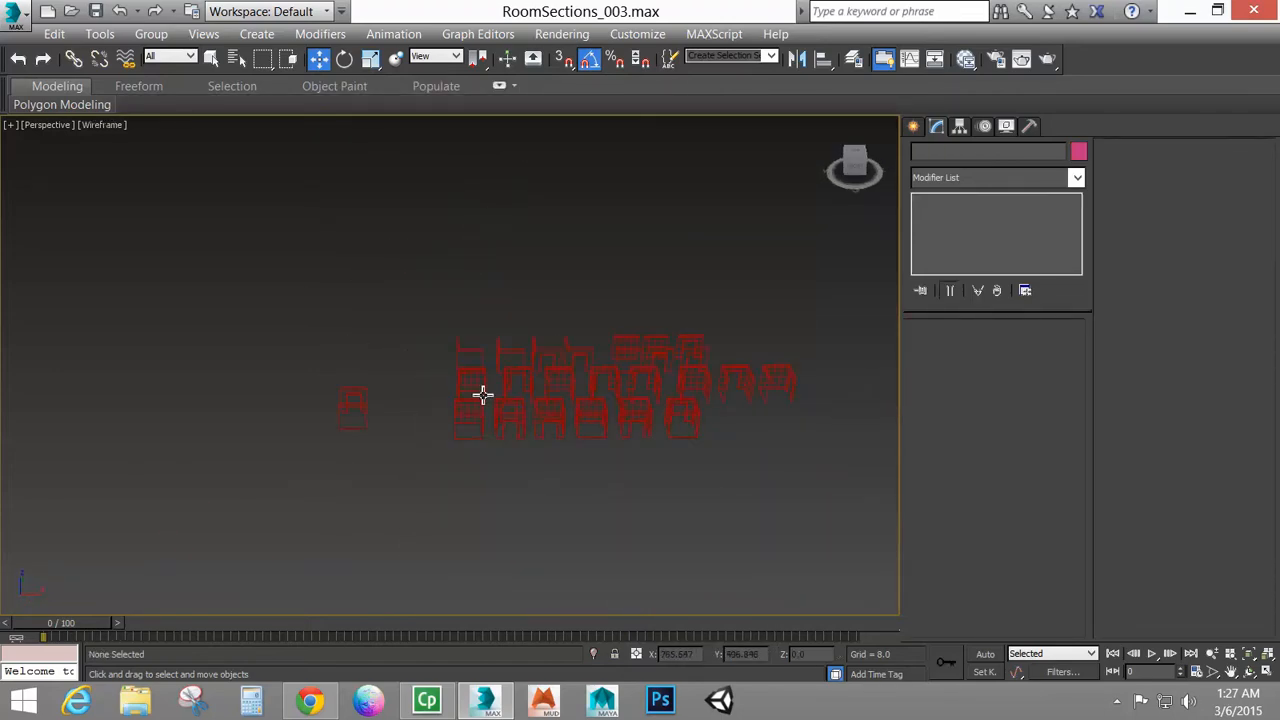
{"action": "left_click_drag", "start_coordinate": [284, 296], "coordinate": [835, 485]}
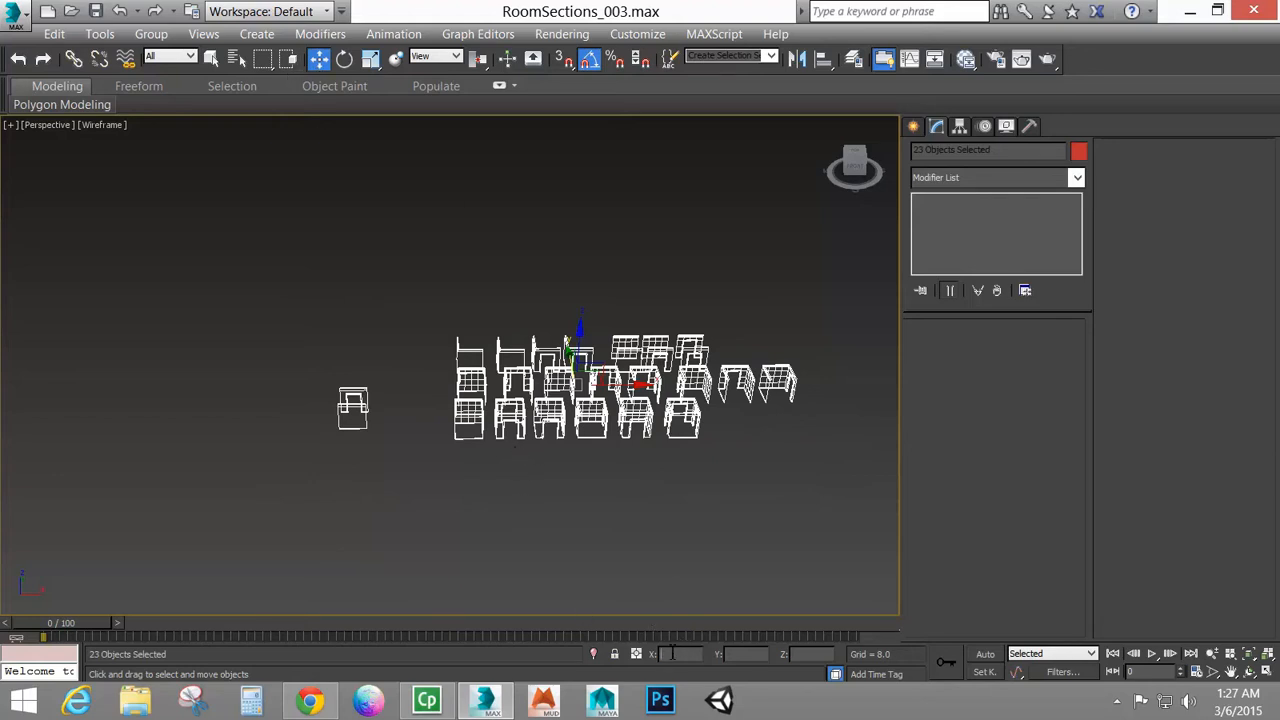
Align all the selected wall sections at one common X and Y position so that they overlap
{"action": "key", "text": "Return"}
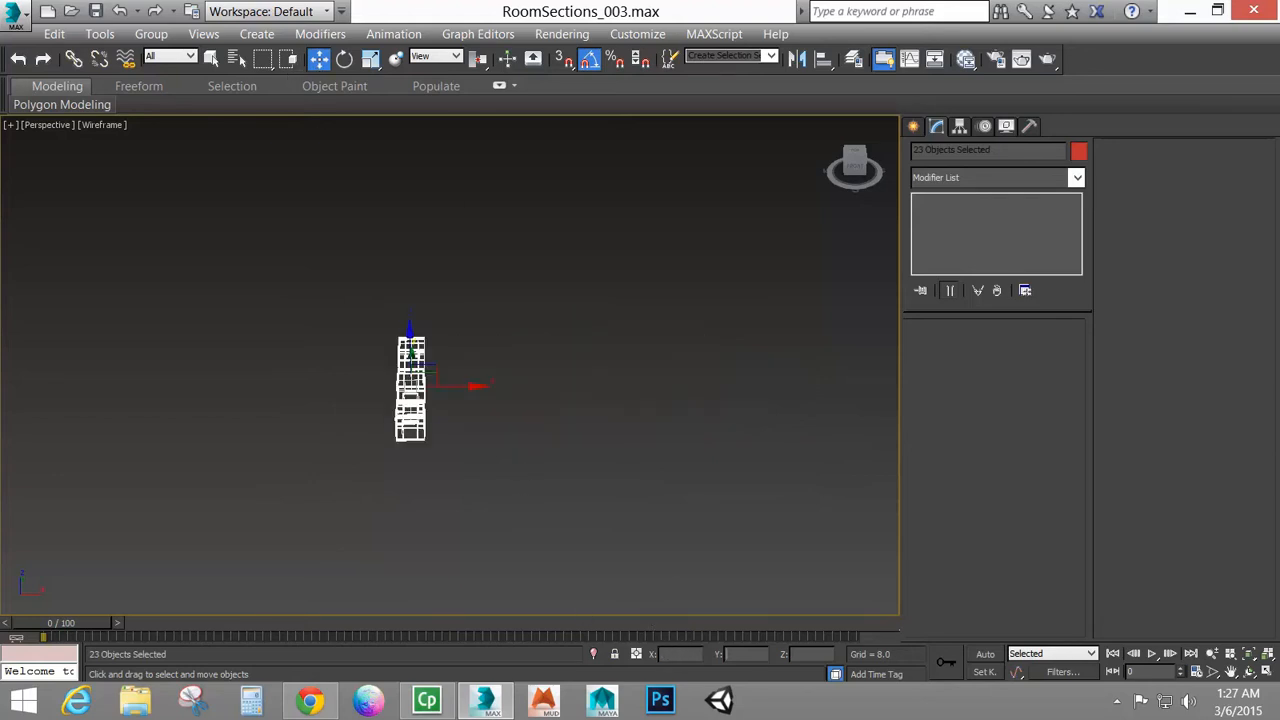
{"action": "key", "text": "Return"}
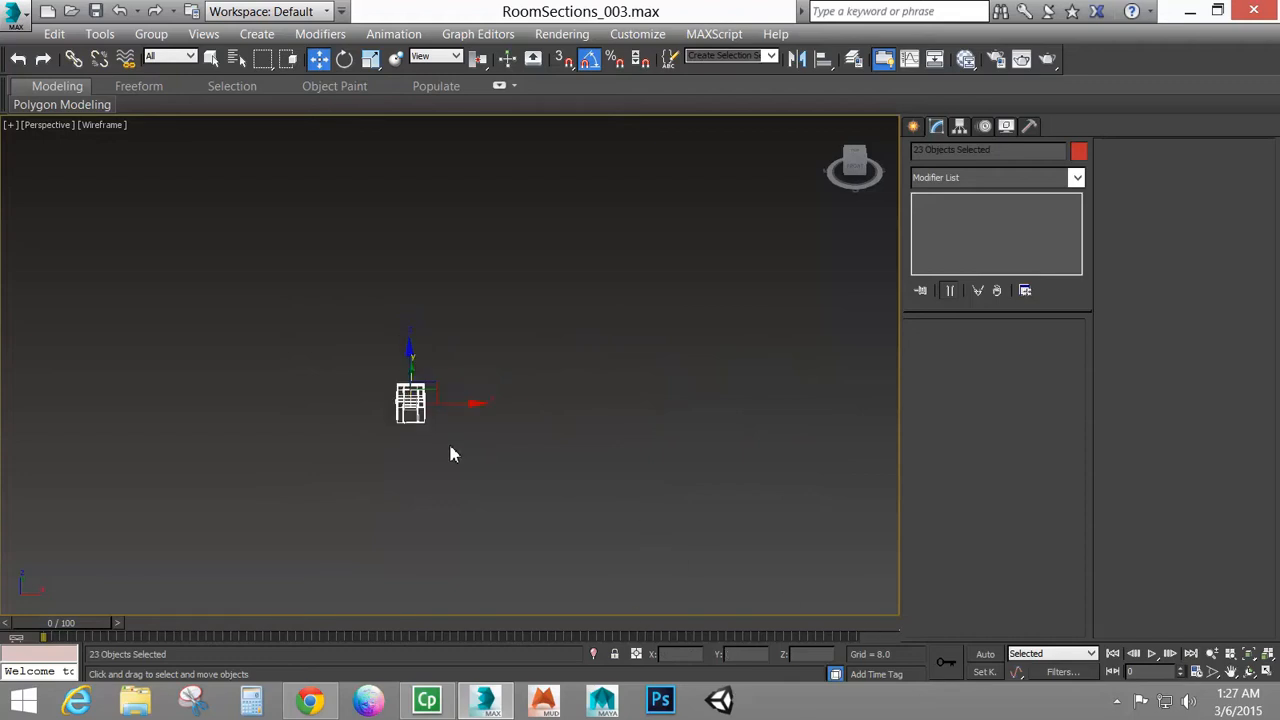
{"action": "scroll", "coordinate": [486, 451], "scroll_direction": "up", "scroll_amount": 5}
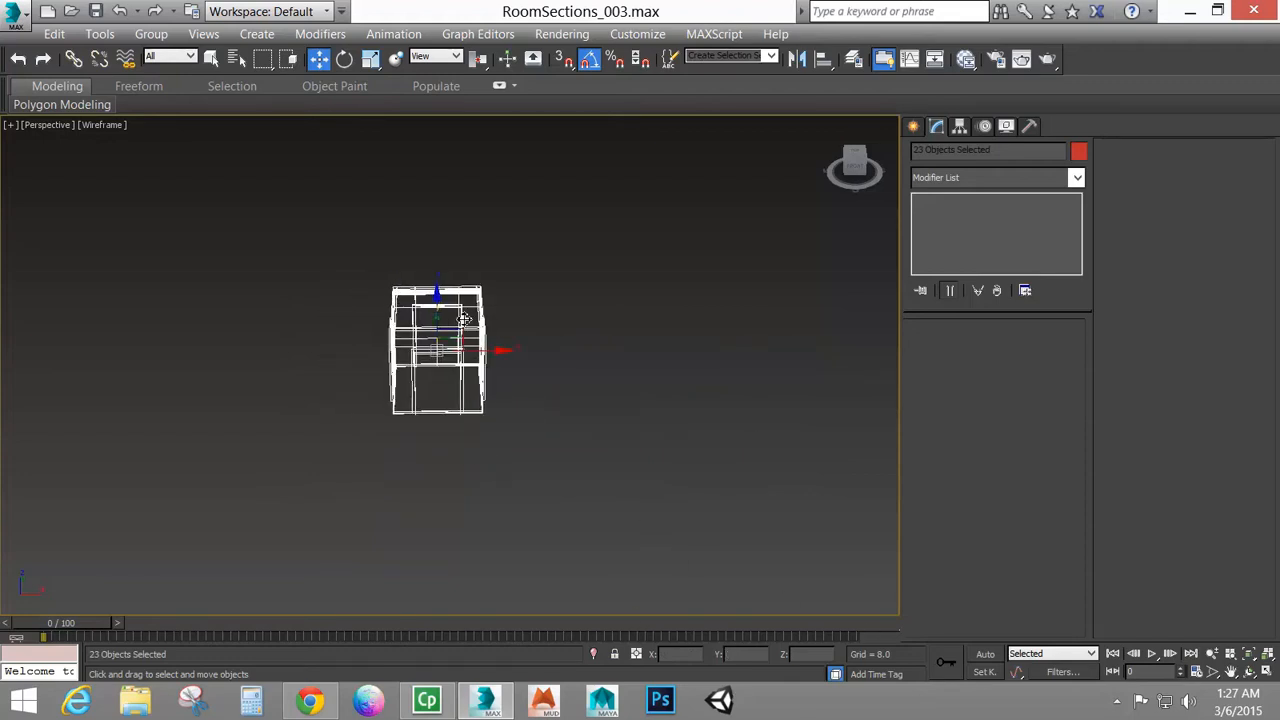
{"action": "middle_click_drag", "start_coordinate": [464, 318], "coordinate": [585, 352], "text": "alt"}
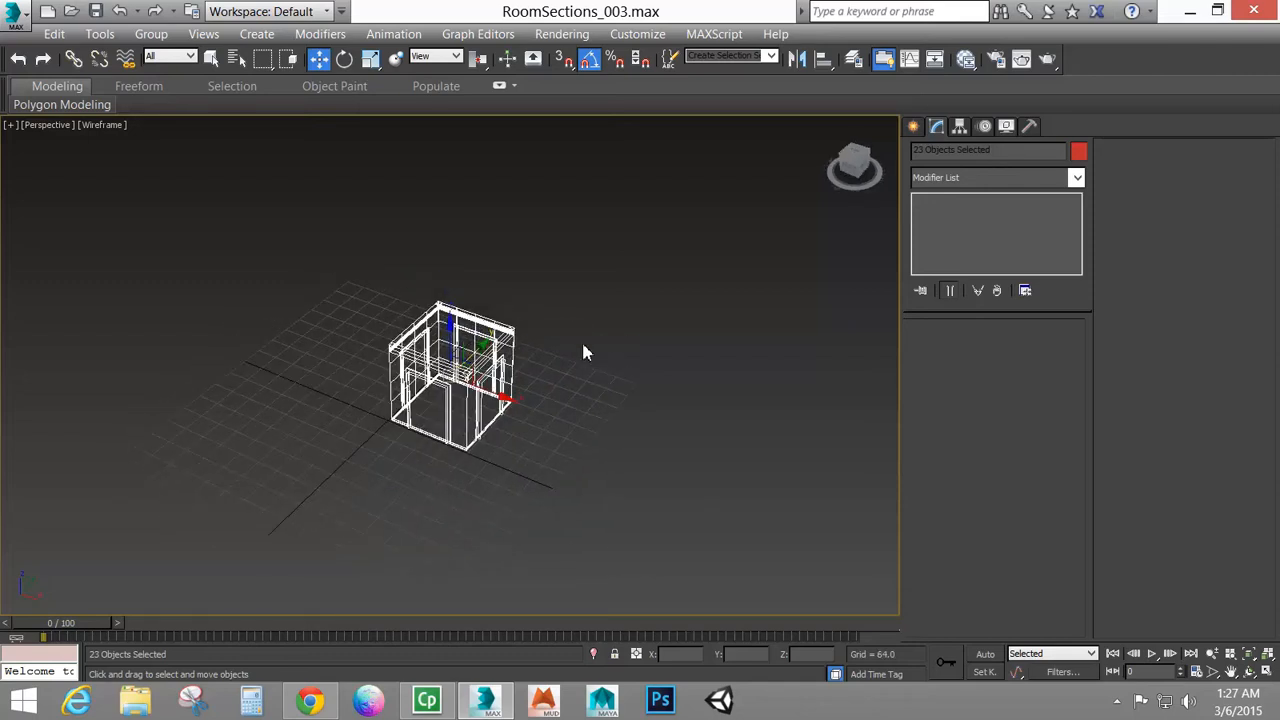
{"action": "scroll", "coordinate": [488, 373], "scroll_direction": "up", "scroll_amount": 3}
Change the transform center so the gizmo sits at the stacked sections' shared corner, and examine the overlapping walls
{"action": "left_click_drag", "start_coordinate": [479, 60], "coordinate": [479, 88]}
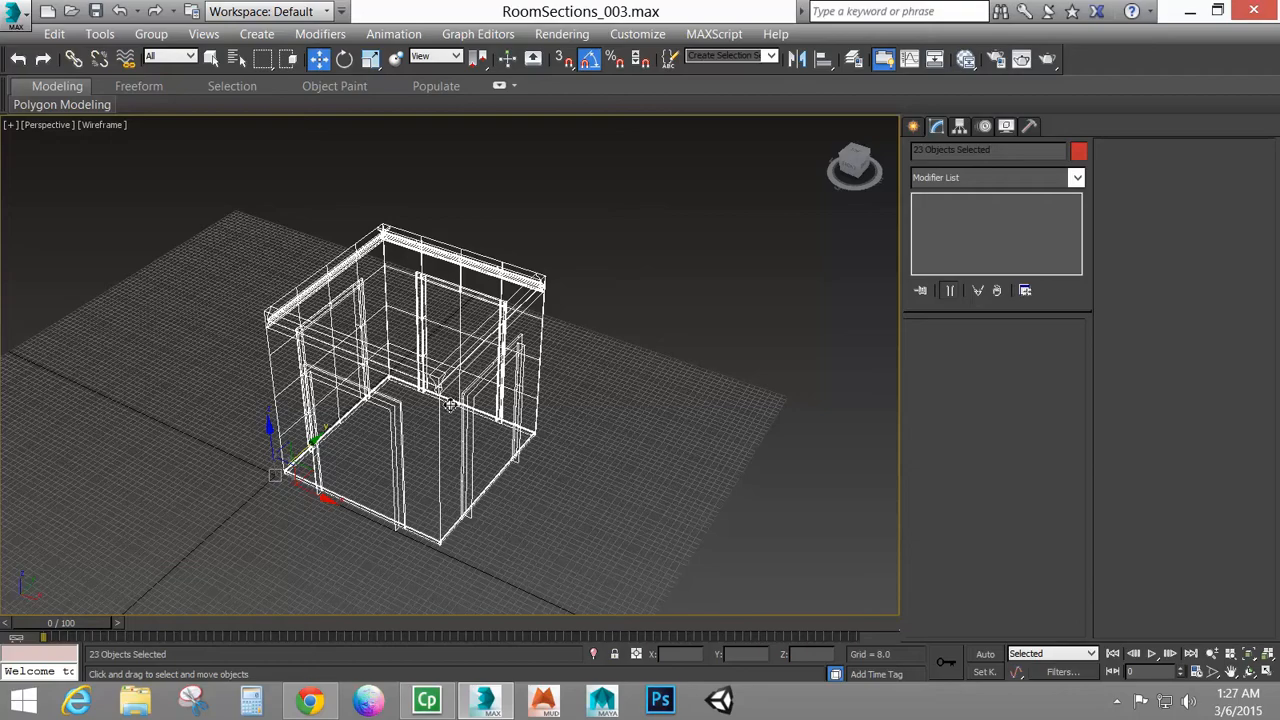
{"action": "middle_click_drag", "start_coordinate": [380, 456], "coordinate": [440, 442], "text": "alt"}
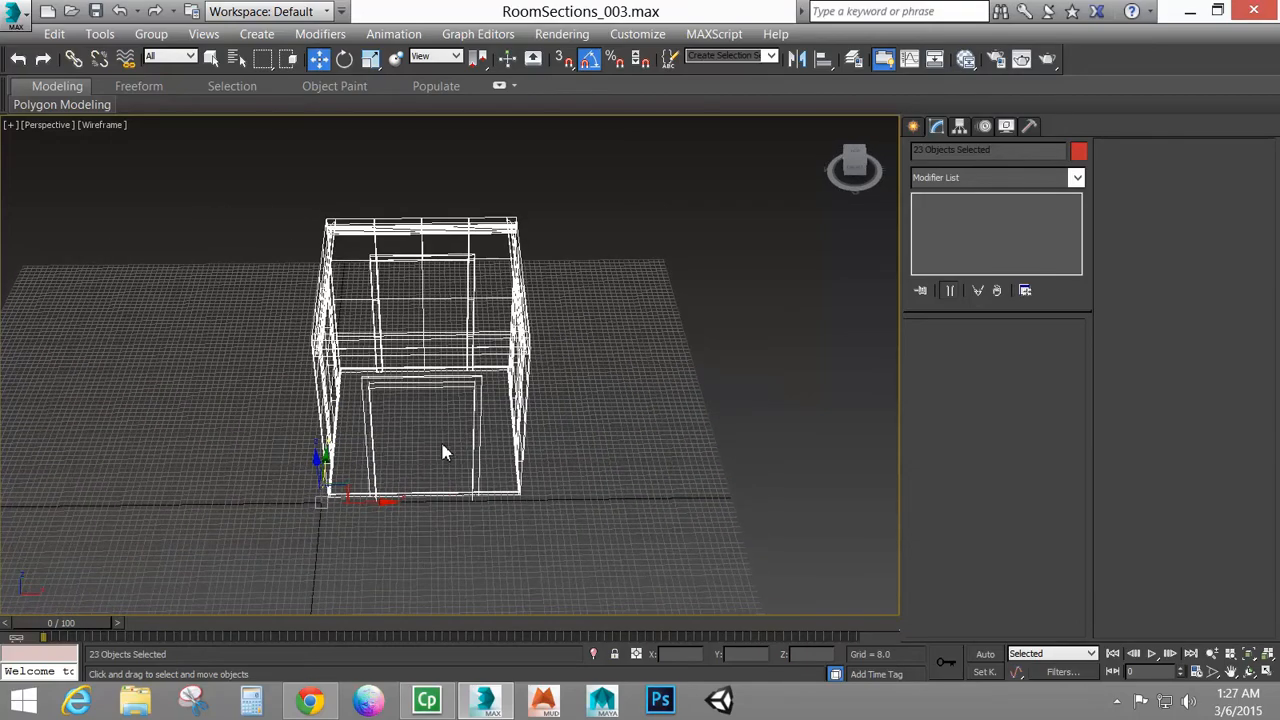
{"action": "scroll", "coordinate": [440, 442], "scroll_direction": "up", "scroll_amount": 2}
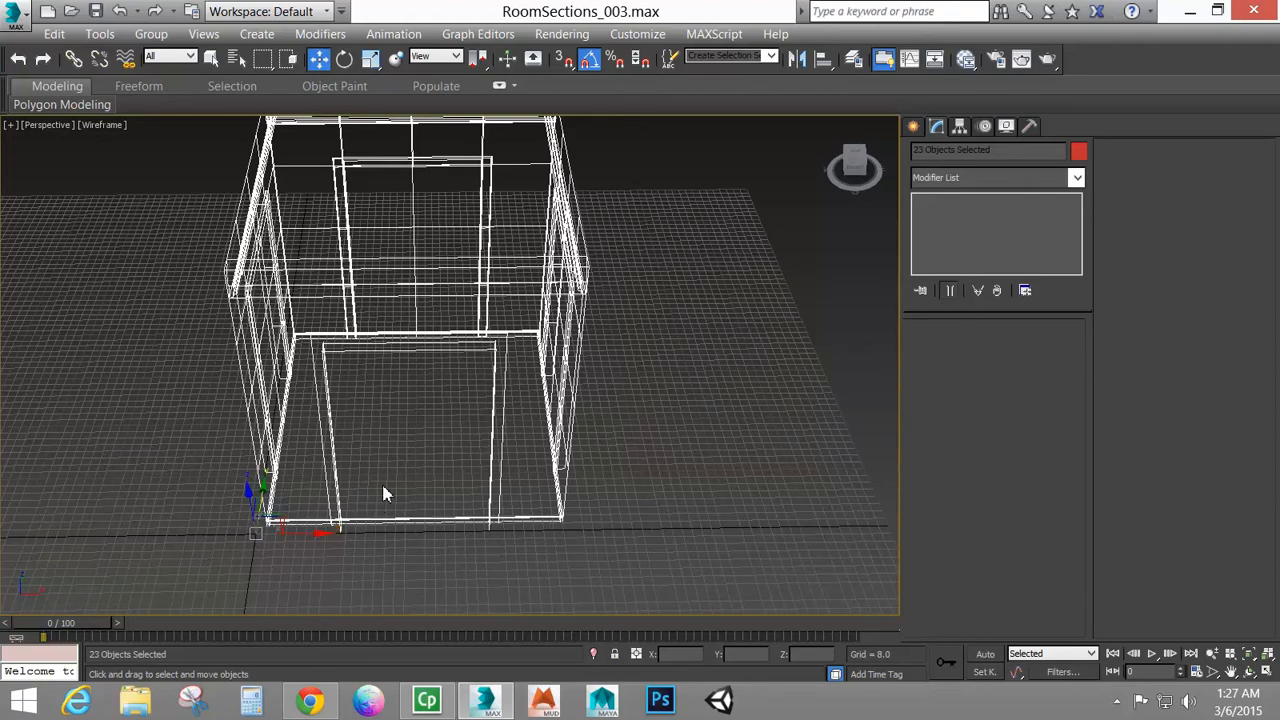
{"action": "middle_click_drag", "start_coordinate": [535, 370], "coordinate": [642, 432]}
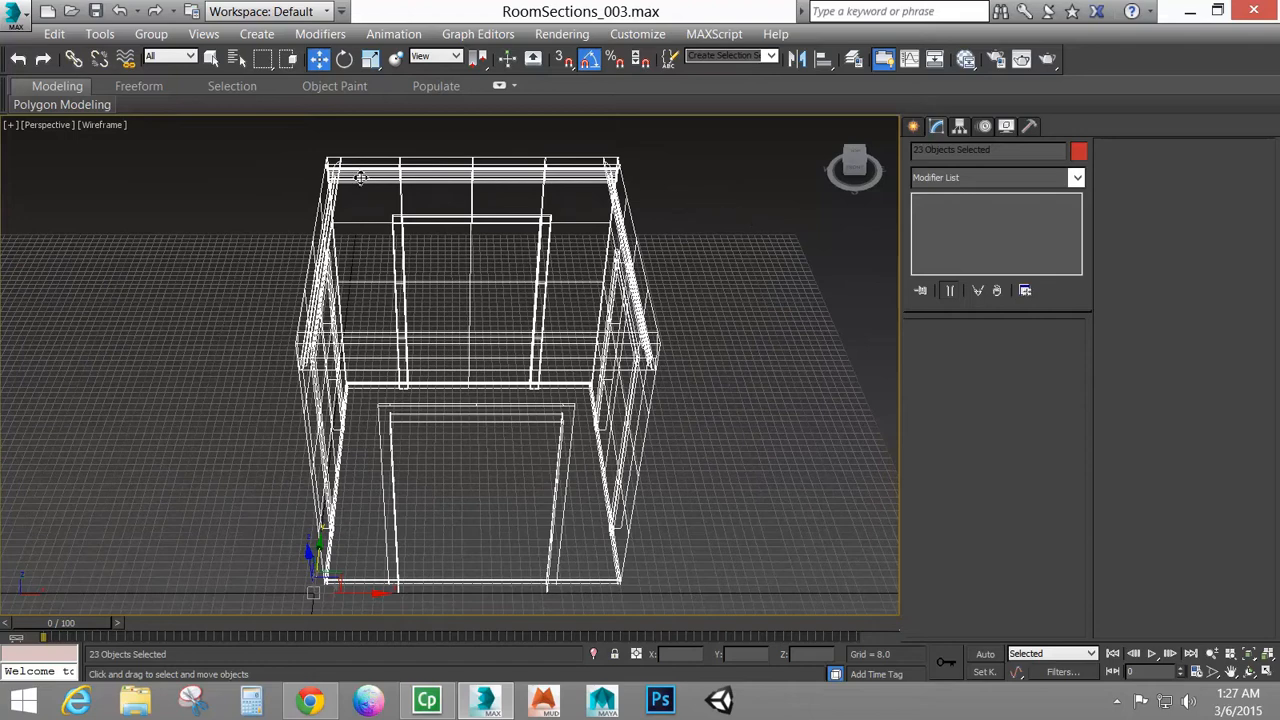
Apply an Unwrap UVW modifier to all the stacked wall sections and open the UV editor
{"action": "left_click", "coordinate": [1076, 179]}
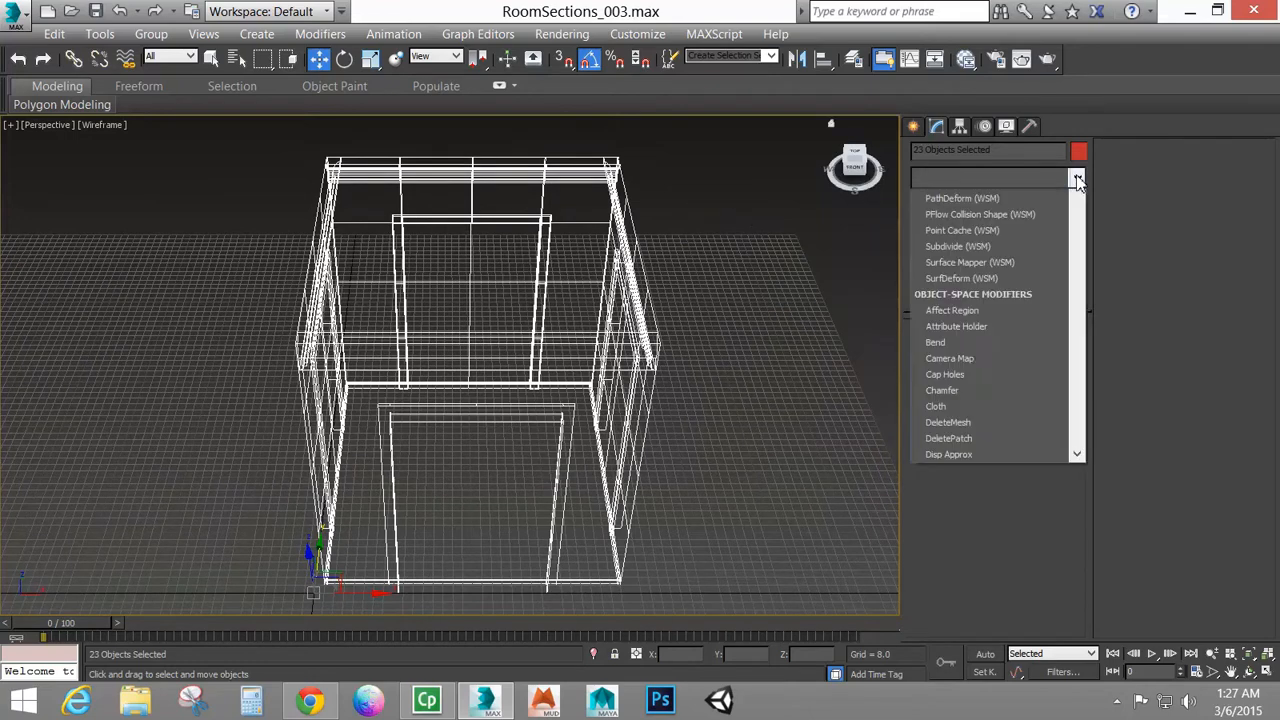
{"action": "left_click_drag", "start_coordinate": [1078, 258], "coordinate": [1088, 595]}
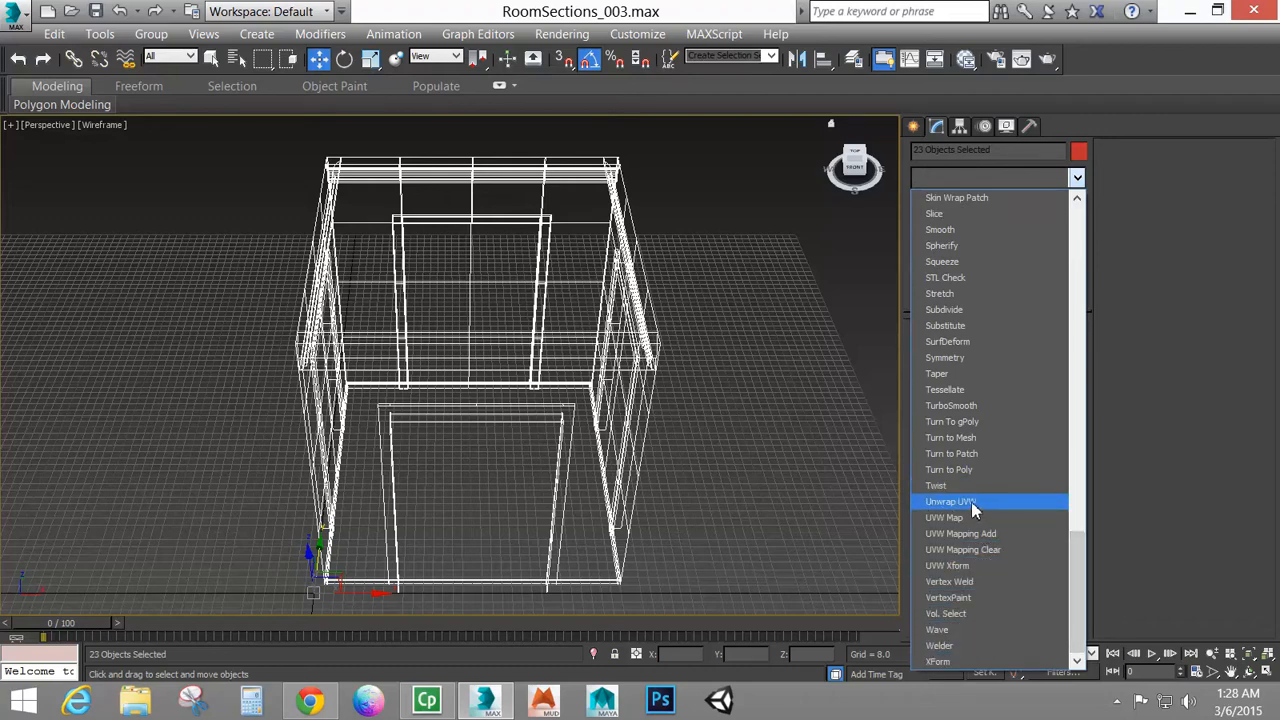
{"action": "left_click", "coordinate": [973, 510]}
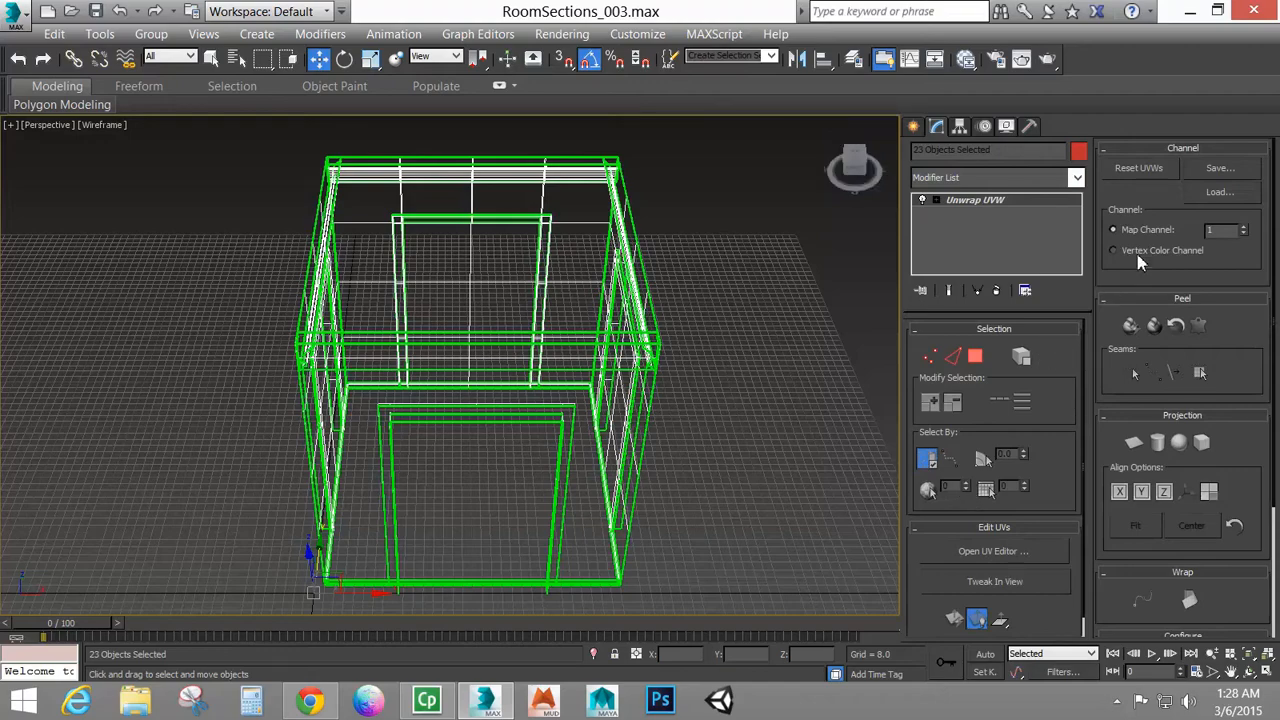
{"action": "left_click", "coordinate": [996, 553]}
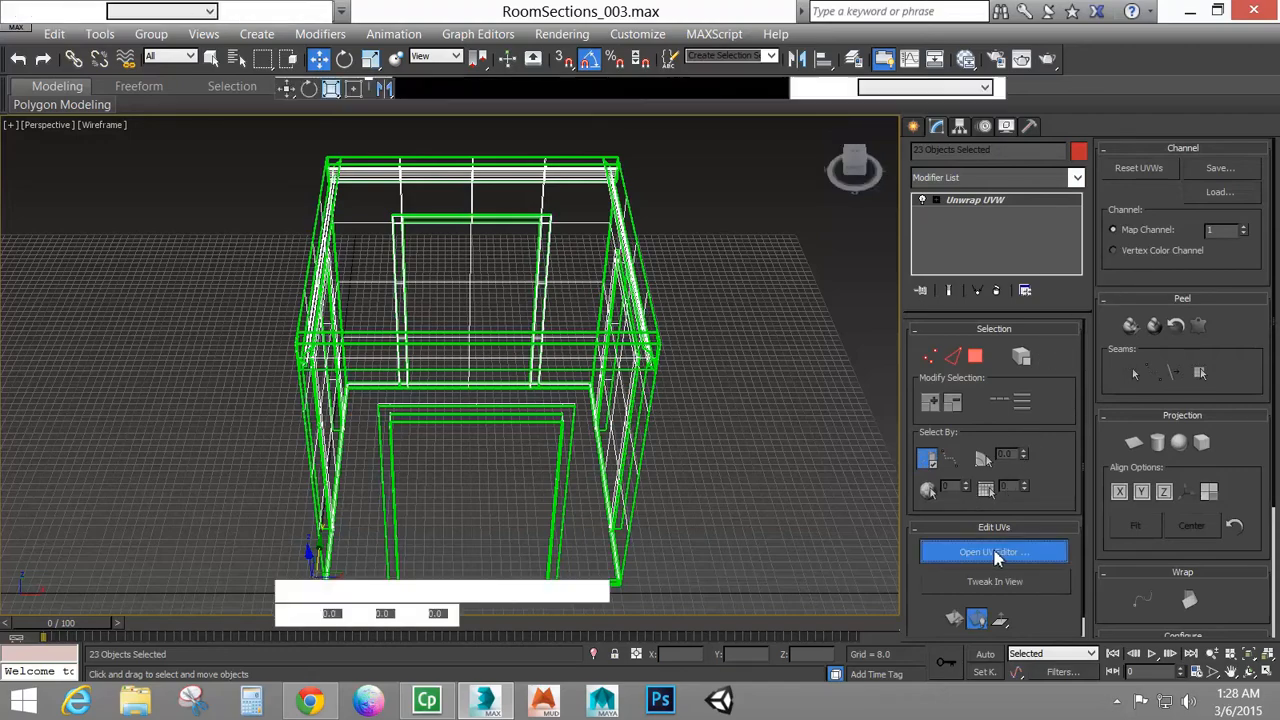
Select all the UVs and move them off the checker tile into empty space
{"action": "scroll", "coordinate": [269, 319], "scroll_direction": "down", "scroll_amount": 6}
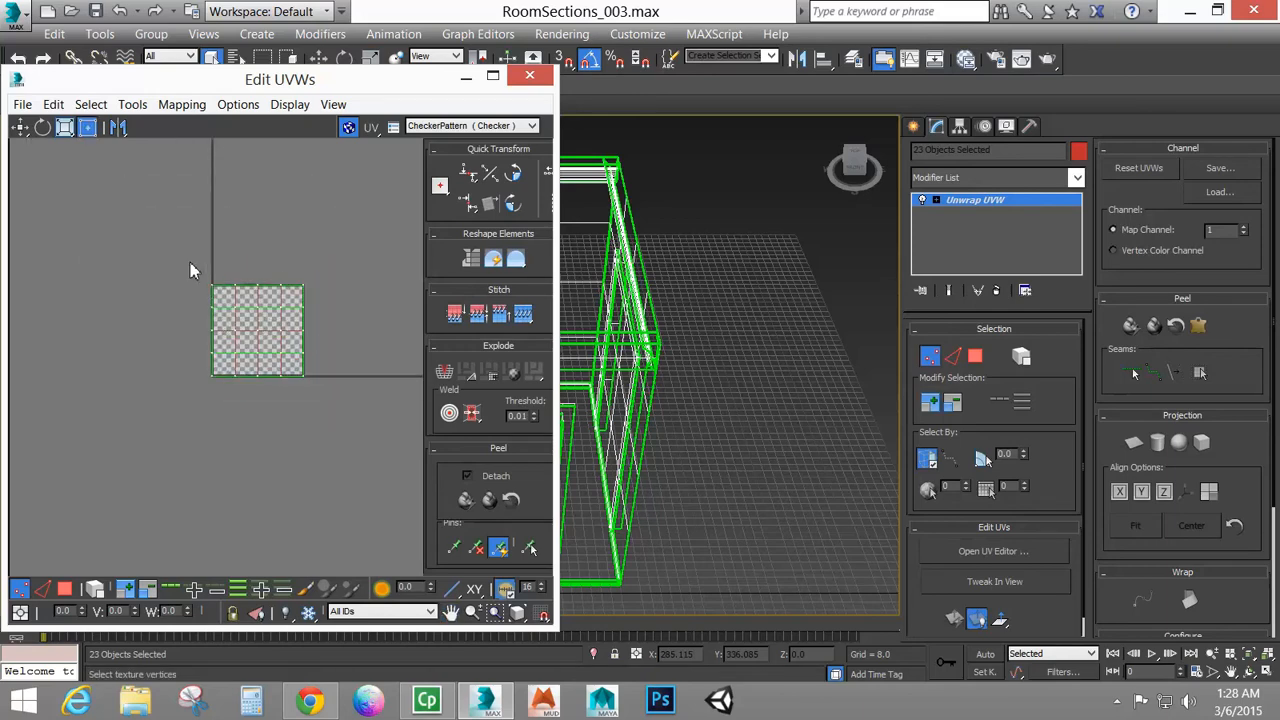
{"action": "key", "text": "ctrl+a"}
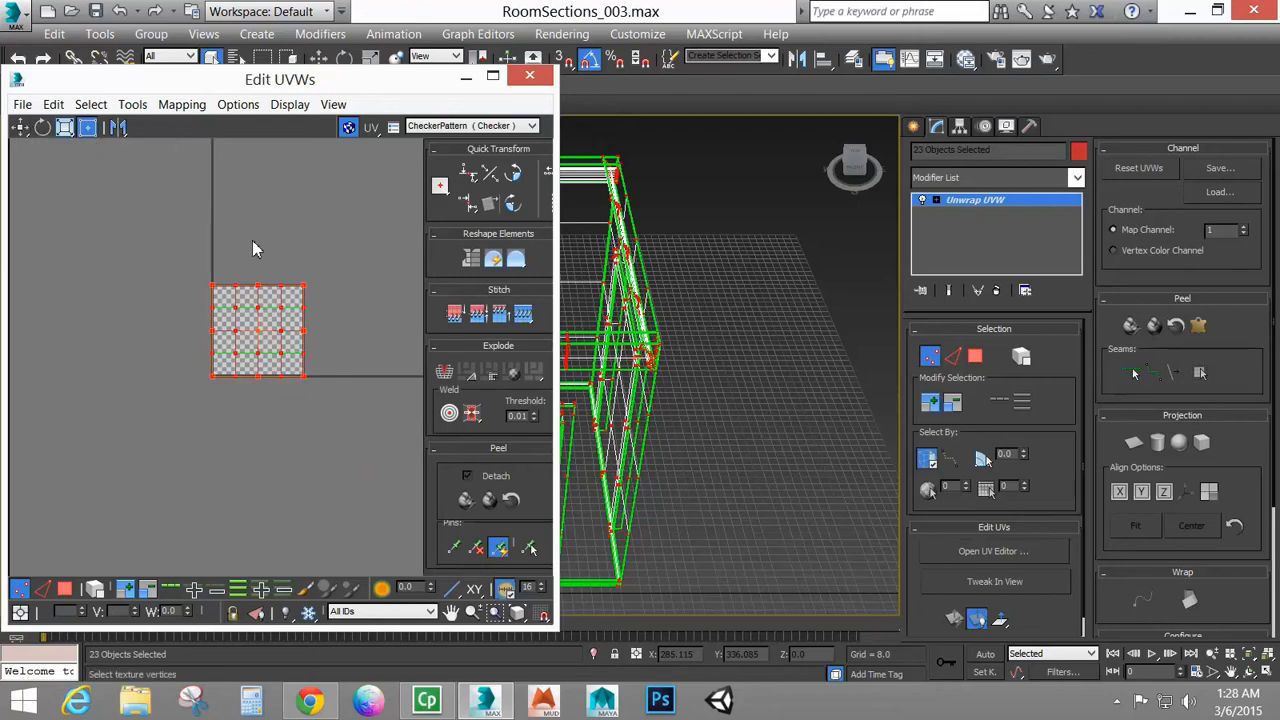
{"action": "left_click_drag", "start_coordinate": [262, 286], "coordinate": [127, 435]}
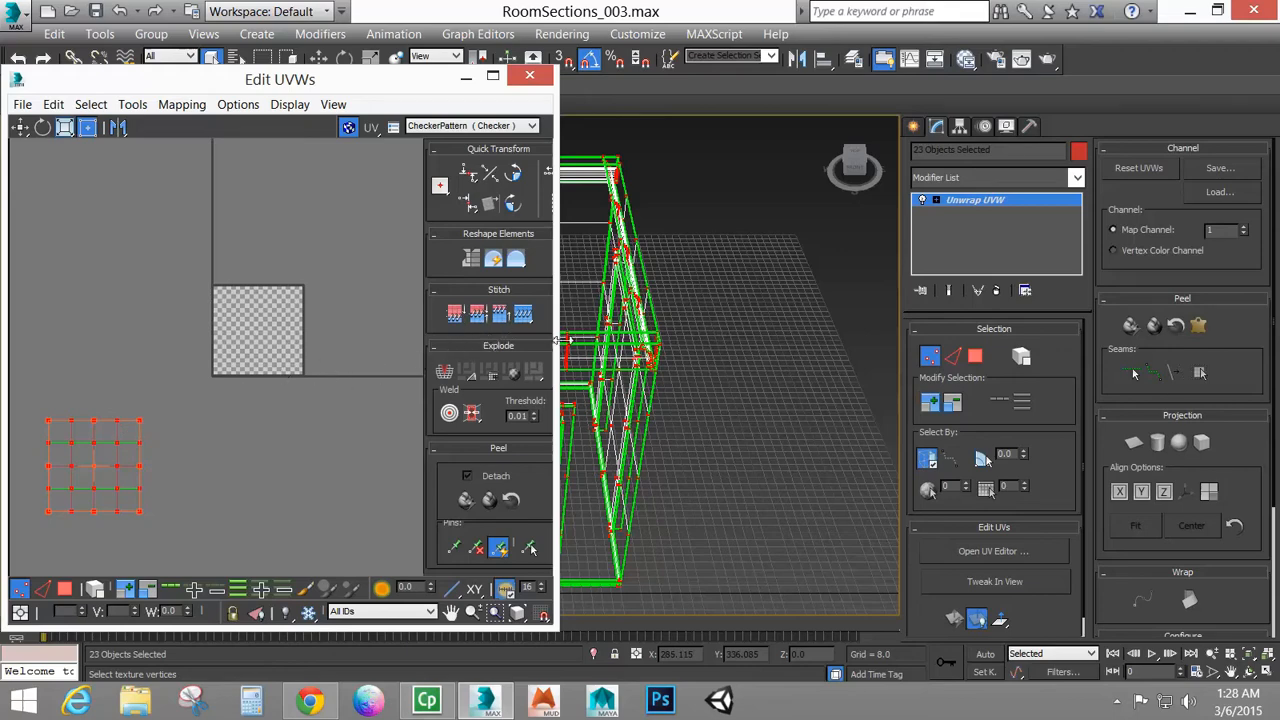
Turn on element selection and turn off Ignore Backfacing, then narrow the Edit UVWs window to expose the front of the walls
{"action": "middle_click_drag", "start_coordinate": [636, 335], "coordinate": [771, 311], "text": "alt"}
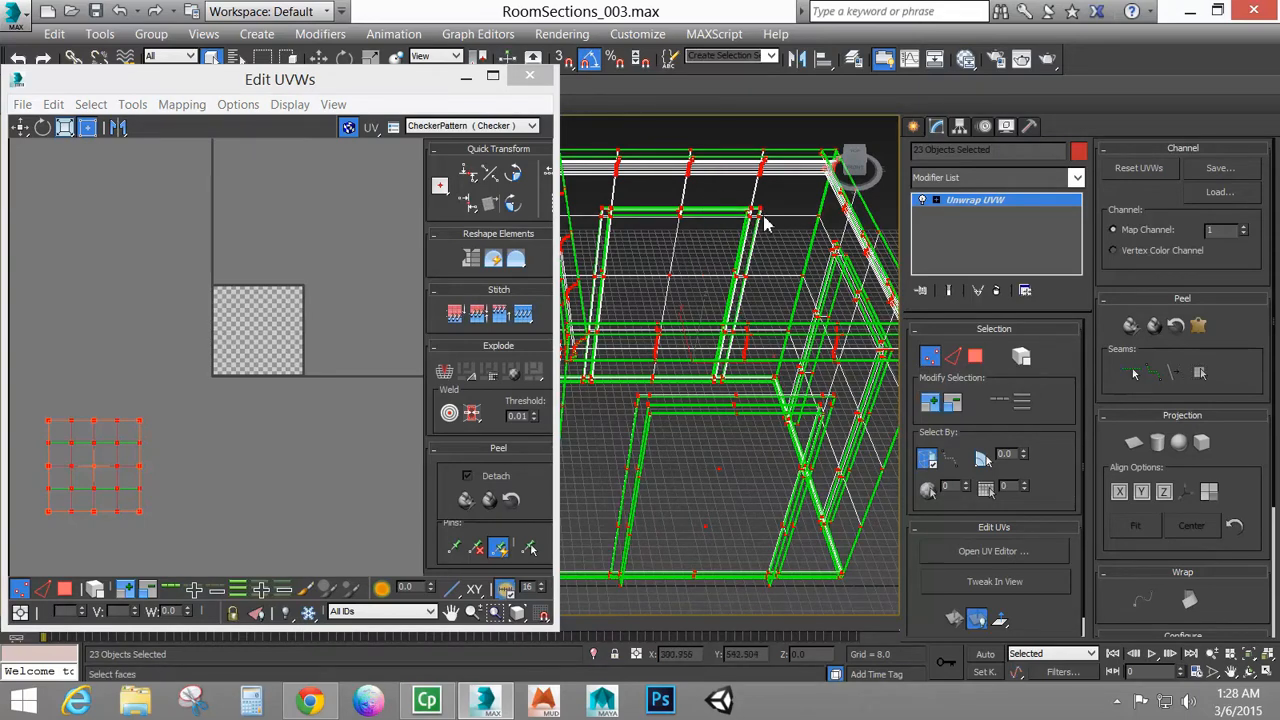
{"action": "left_click", "coordinate": [1022, 358]}
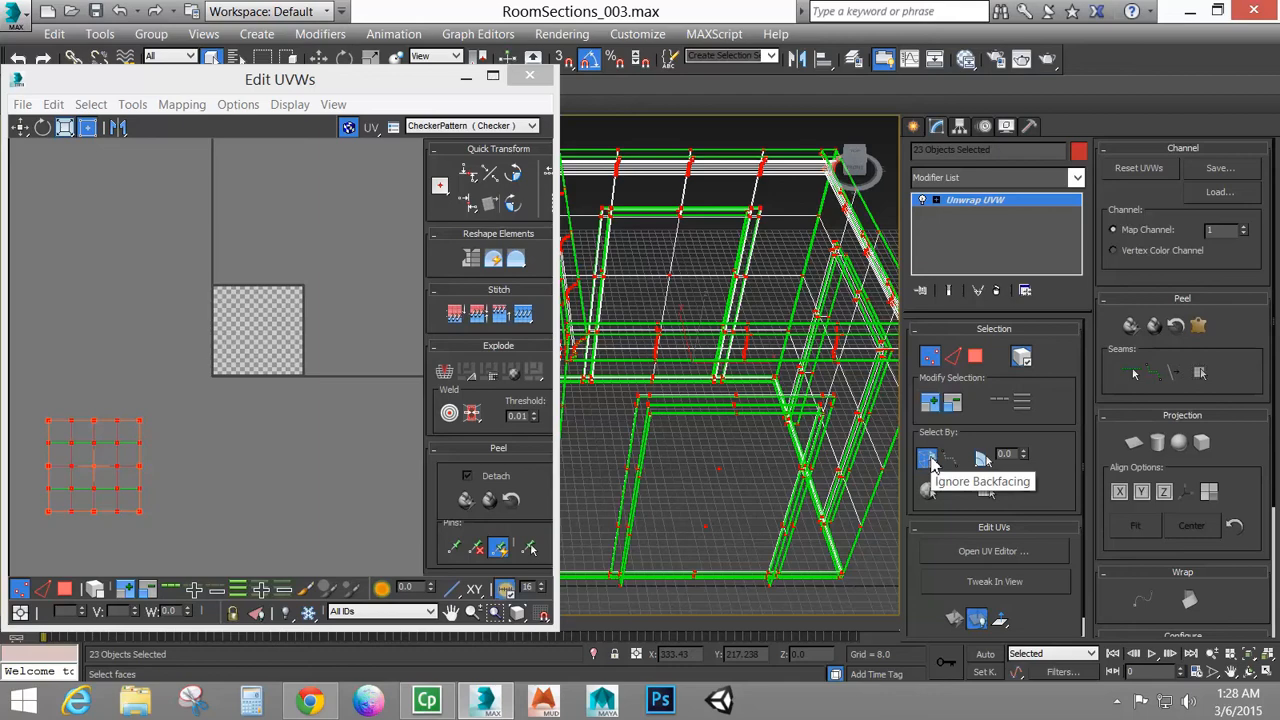
{"action": "left_click", "coordinate": [930, 458]}
{"action": "scroll", "coordinate": [743, 358], "scroll_direction": "up", "scroll_amount": 5}
{"action": "middle_click_drag", "start_coordinate": [737, 363], "coordinate": [702, 440]}
{"action": "left_click_drag", "start_coordinate": [557, 131], "coordinate": [384, 143]}
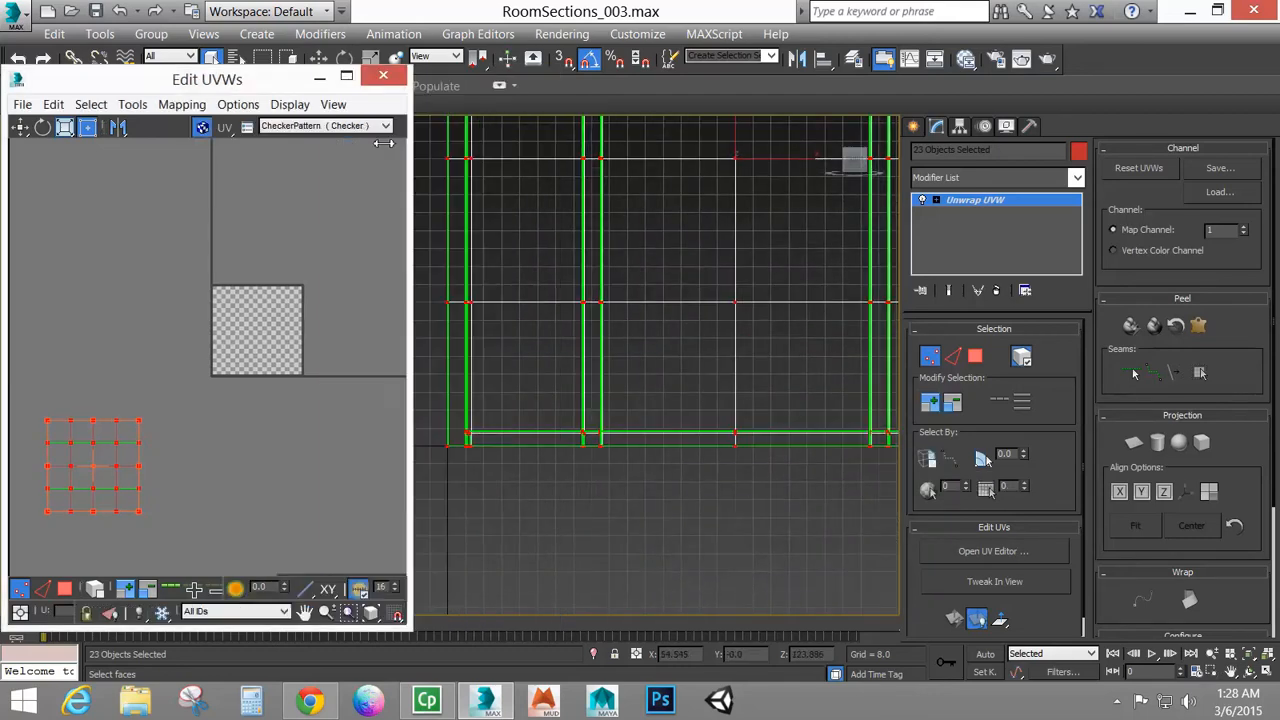
{"action": "scroll", "coordinate": [714, 386], "scroll_direction": "down", "scroll_amount": 3}
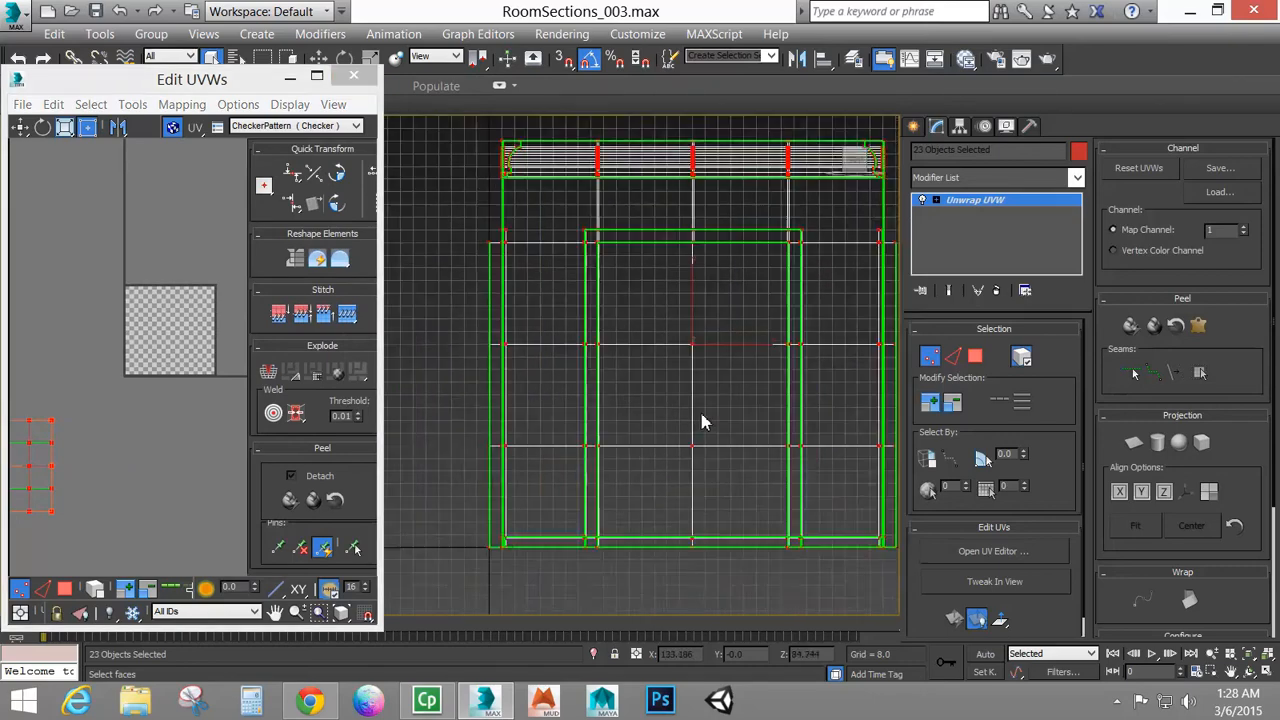
{"action": "scroll", "coordinate": [702, 422], "scroll_direction": "down", "scroll_amount": 5}
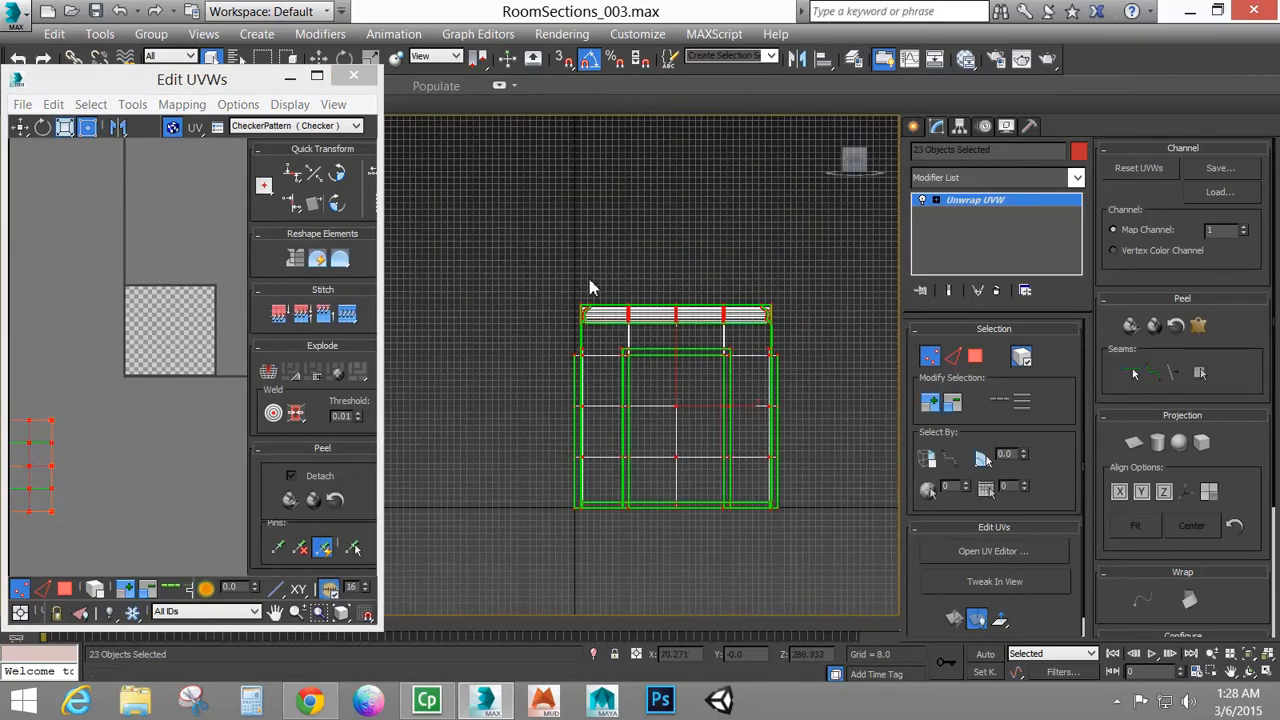
In polygon mode, isolate the crown molding elements atop the walls and move their UVs well above the remaining UV grid
{"action": "left_click_drag", "start_coordinate": [514, 268], "coordinate": [830, 345]}
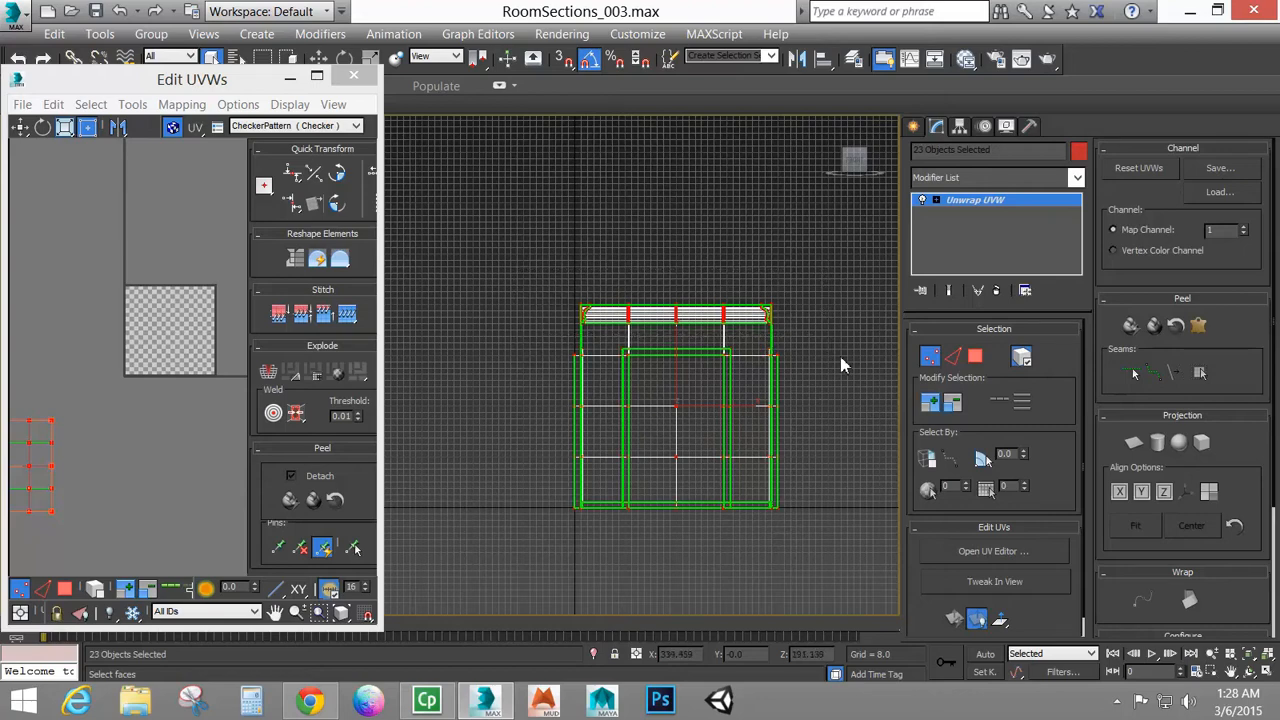
{"action": "left_click", "coordinate": [975, 357]}
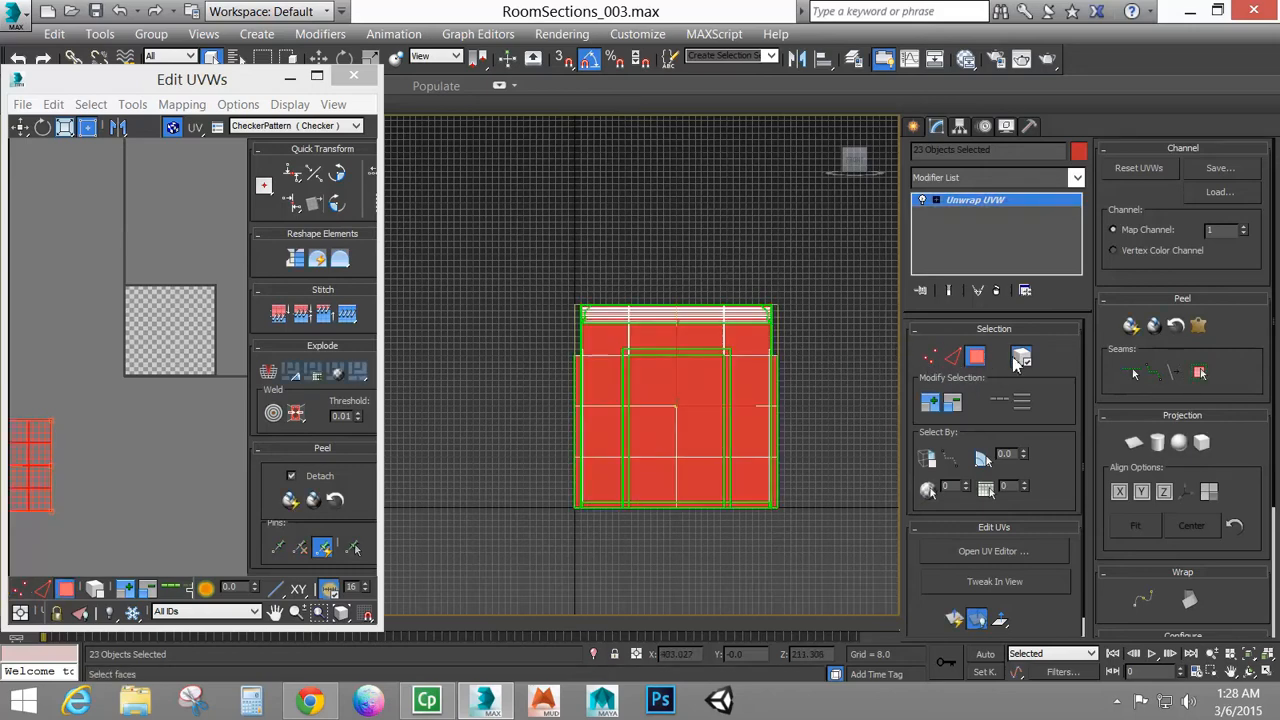
{"action": "left_click_drag", "start_coordinate": [538, 272], "coordinate": [826, 345]}
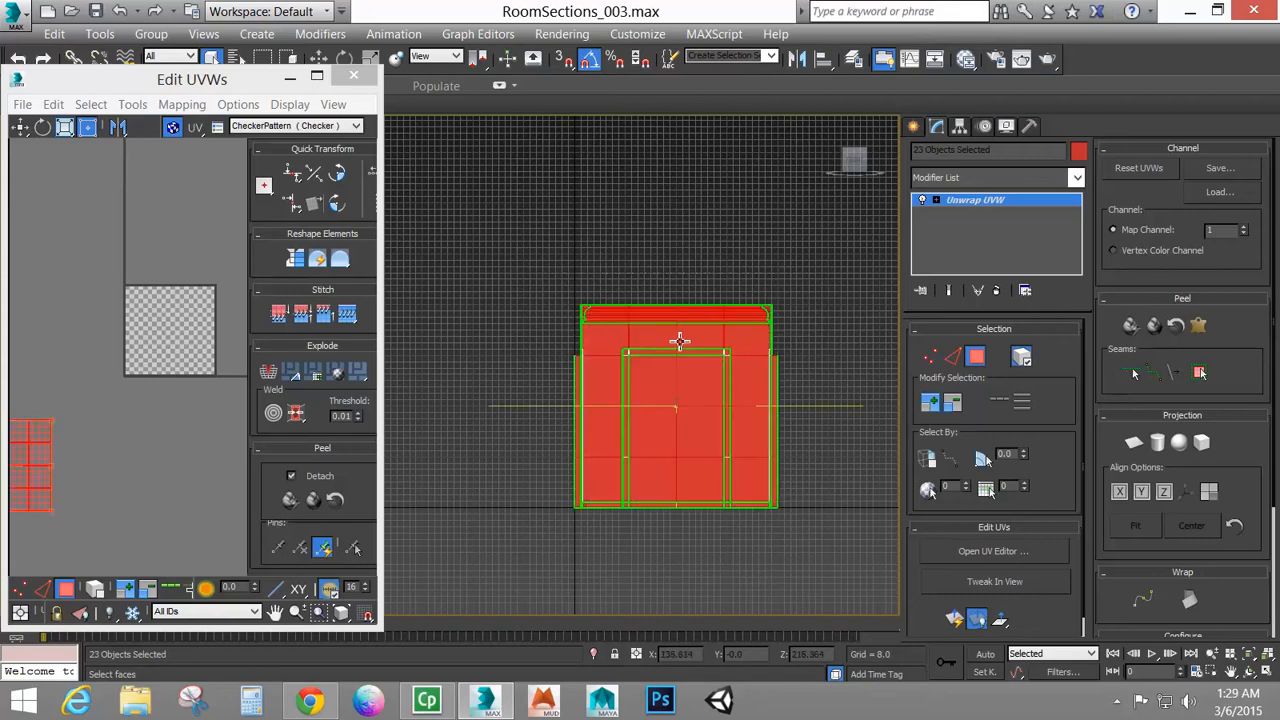
{"action": "left_click_drag", "start_coordinate": [840, 557], "coordinate": [558, 380]}
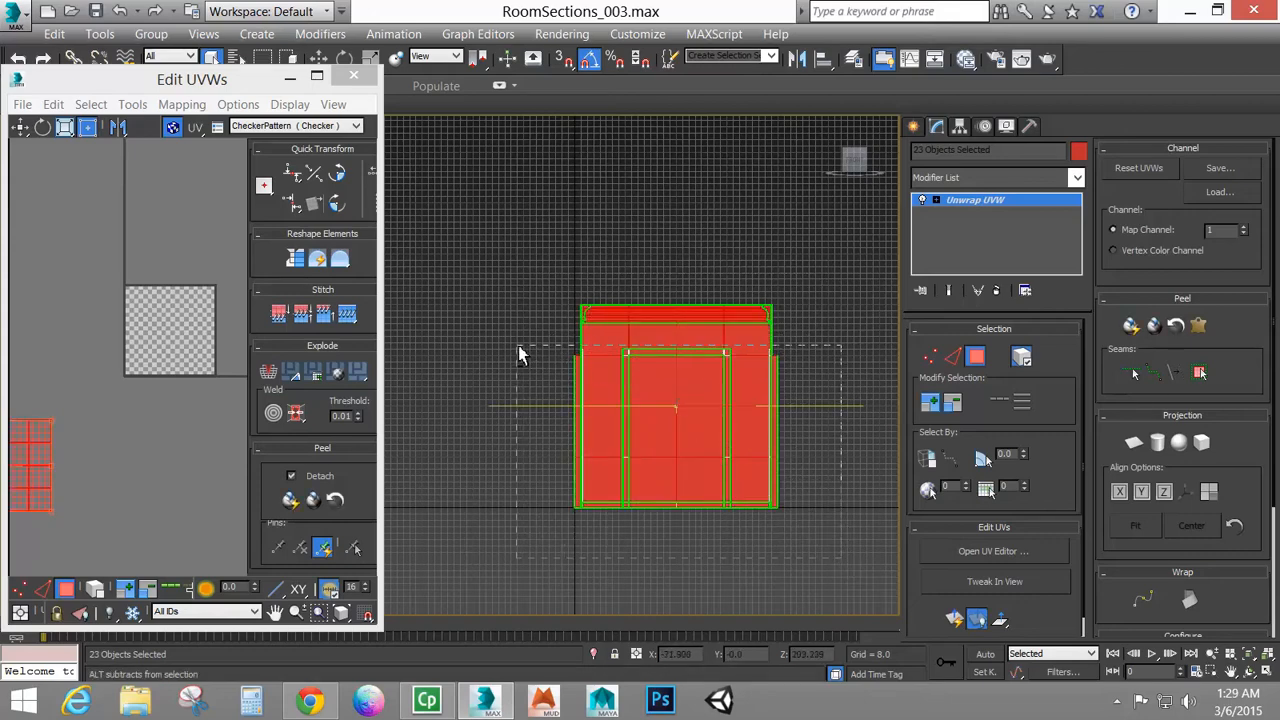
{"action": "left_click_drag", "start_coordinate": [512, 339], "coordinate": [510, 338], "text": "alt"}
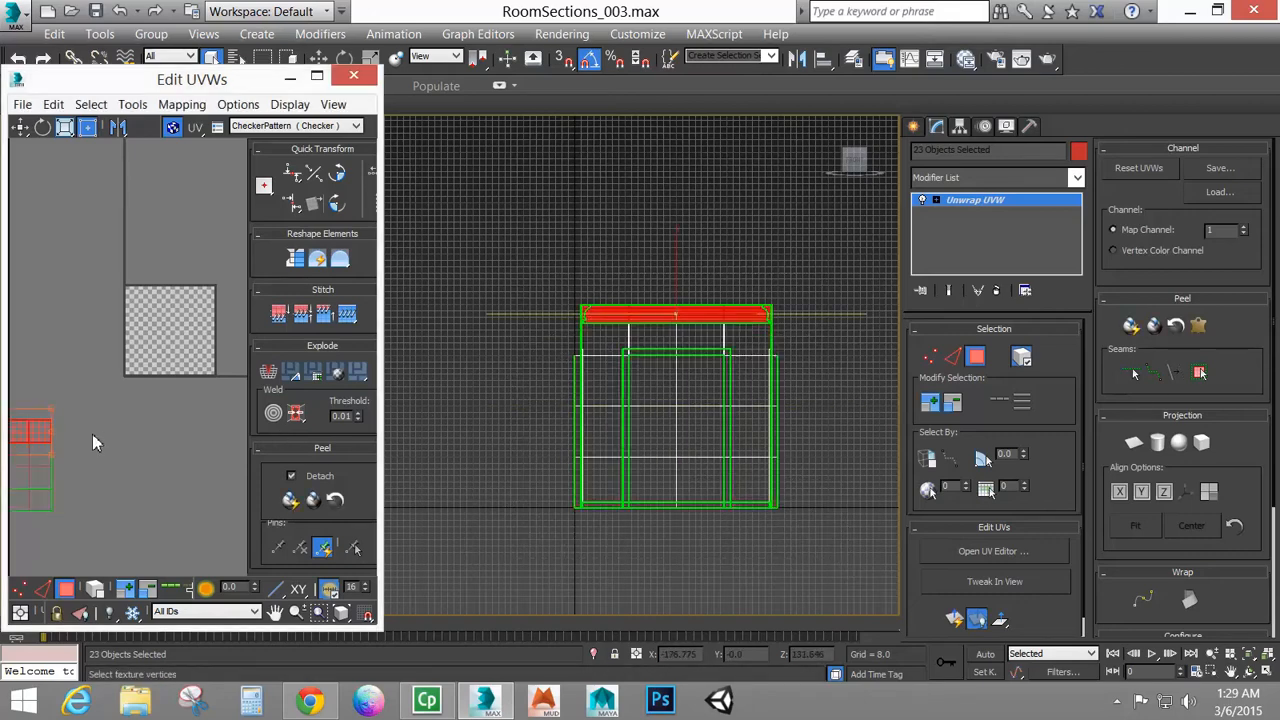
{"action": "middle_click_drag", "start_coordinate": [168, 434], "coordinate": [315, 429]}
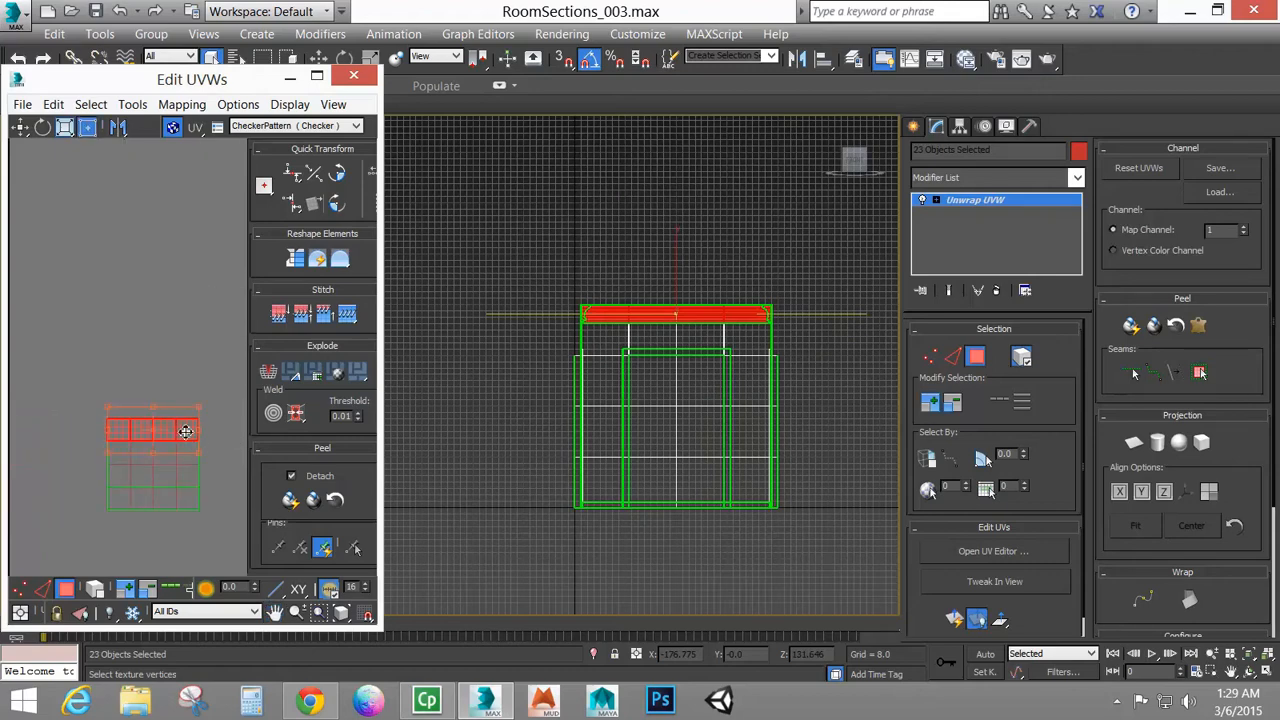
{"action": "left_click_drag", "start_coordinate": [185, 431], "coordinate": [131, 245]}
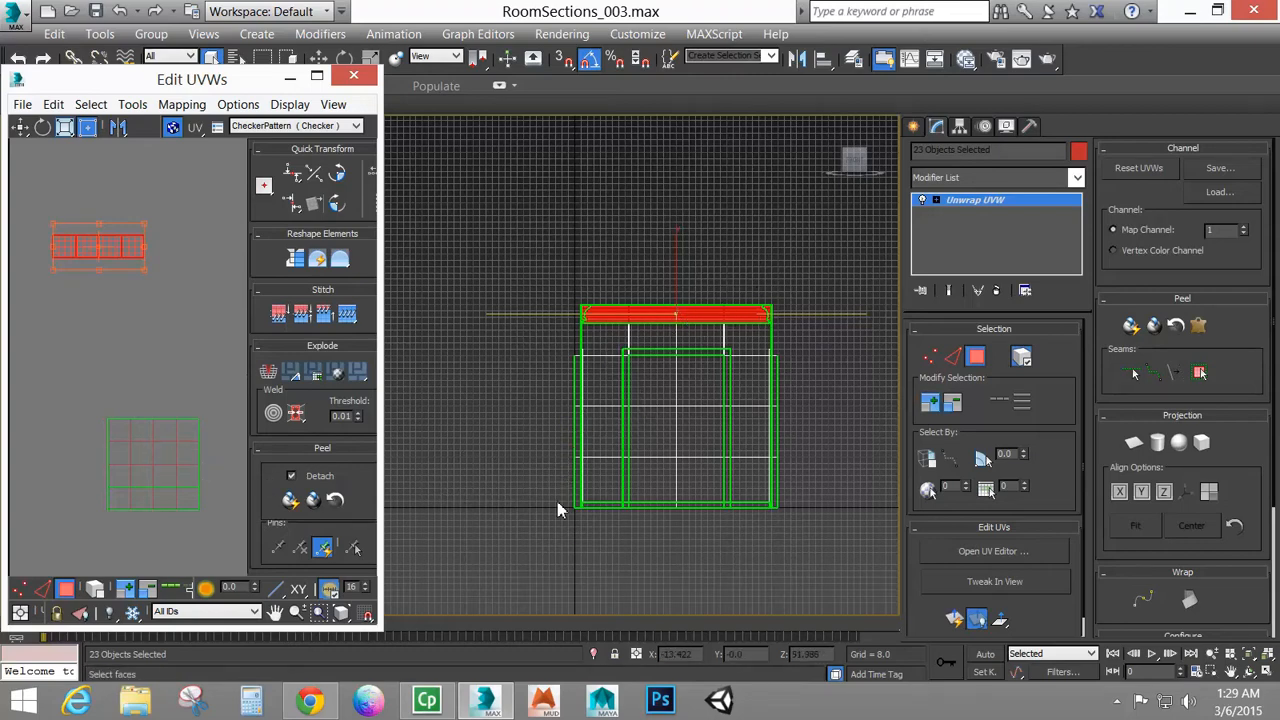
Select only the baseboard and door trim elements and move their UVs above the crown molding strip
{"action": "middle_click_drag", "start_coordinate": [682, 531], "coordinate": [671, 492]}
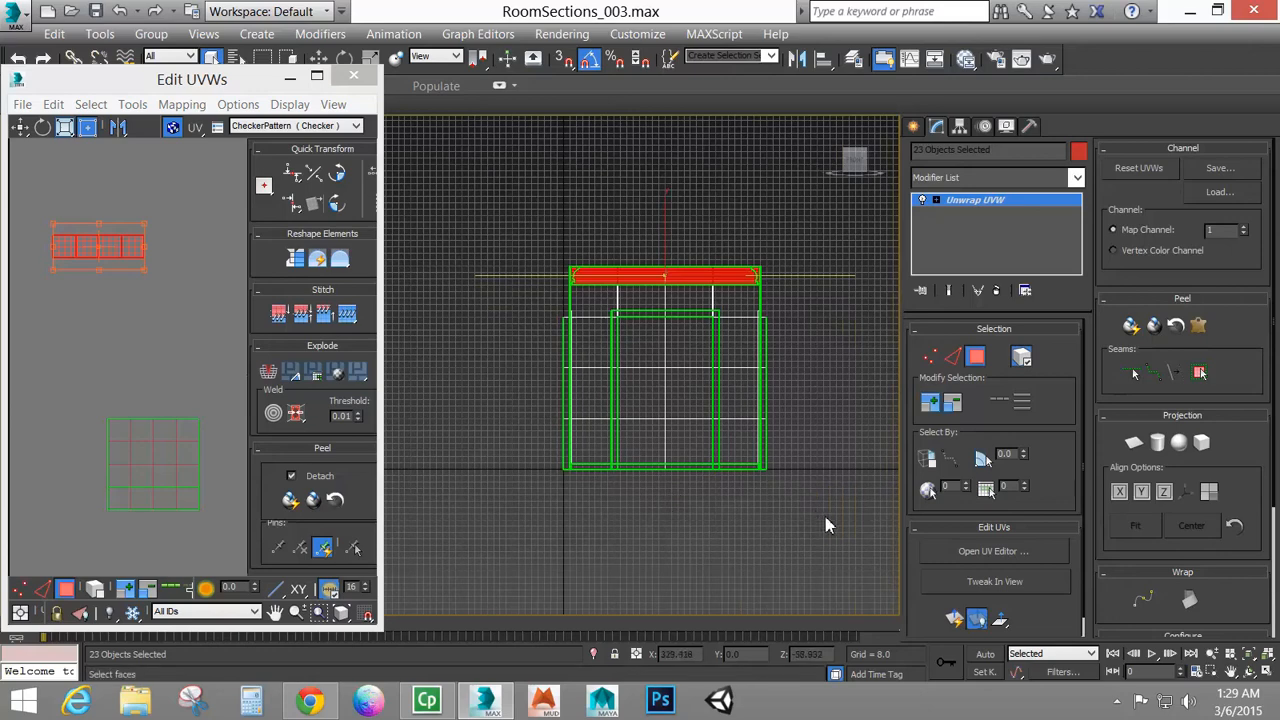
{"action": "left_click_drag", "start_coordinate": [730, 478], "coordinate": [521, 461]}
{"action": "left_click_drag", "start_coordinate": [596, 489], "coordinate": [600, 486]}
{"action": "mouse_move", "coordinate": [822, 232]}
{"action": "left_mouse_down"}
{"action": "mouse_move", "coordinate": [614, 298]}
{"action": "mouse_move", "coordinate": [528, 311]}
{"action": "mouse_move", "coordinate": [519, 301]}
{"action": "left_mouse_up"}
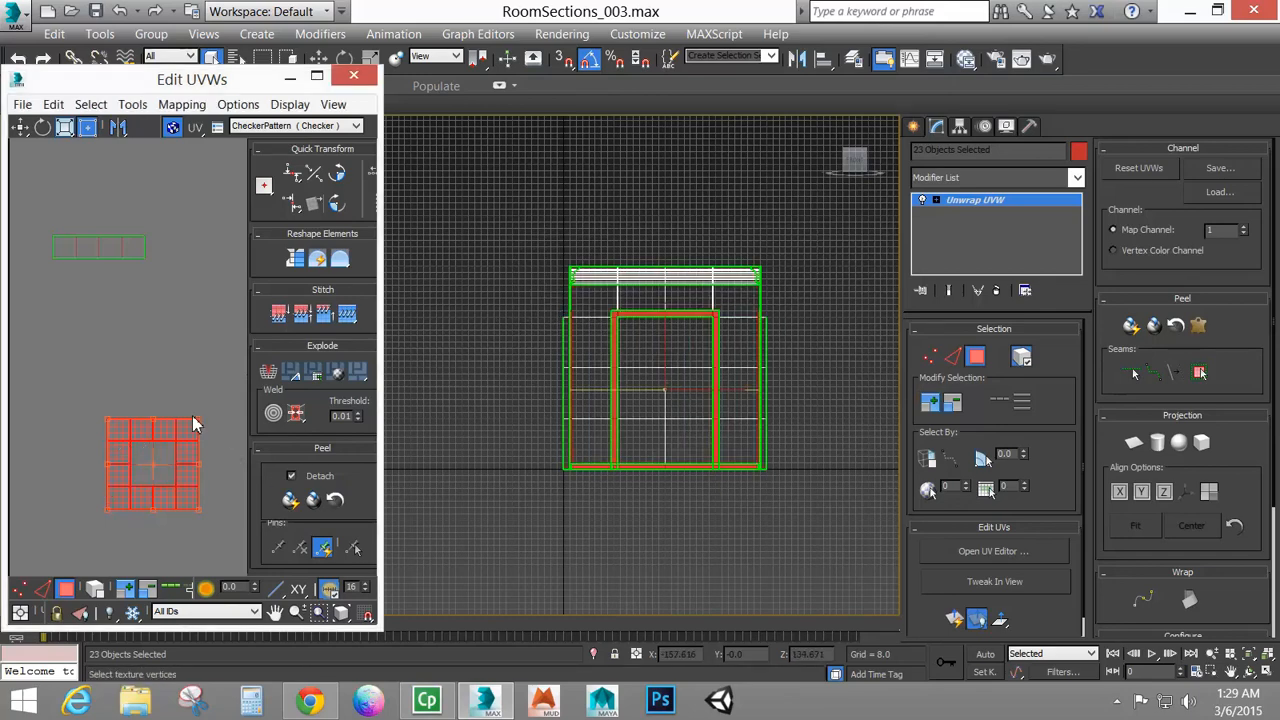
{"action": "scroll", "coordinate": [188, 422], "scroll_direction": "down", "scroll_amount": 3}
{"action": "left_click_drag", "start_coordinate": [183, 424], "coordinate": [117, 208]}
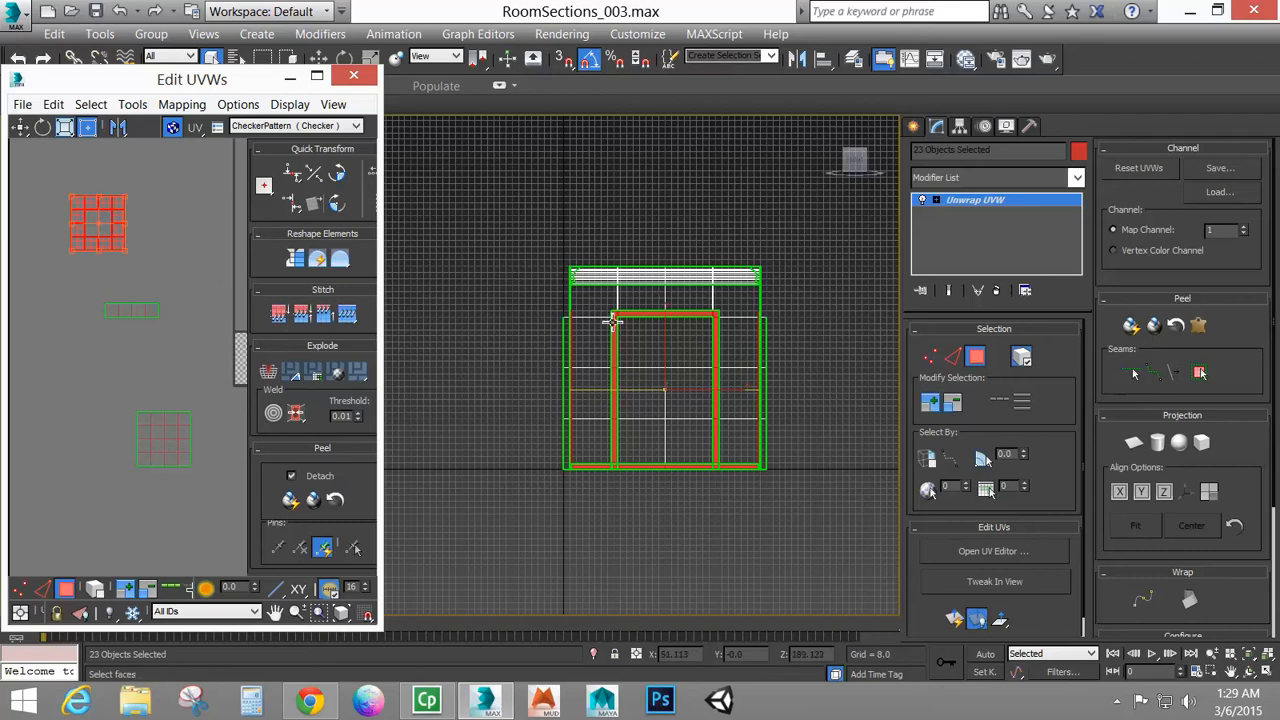
Deselect the door trim and move the baseboard UVs beside the crown molding strip
{"action": "left_click_drag", "start_coordinate": [518, 295], "coordinate": [863, 384]}
{"action": "left_click_drag", "start_coordinate": [883, 446], "coordinate": [883, 448], "text": "alt"}
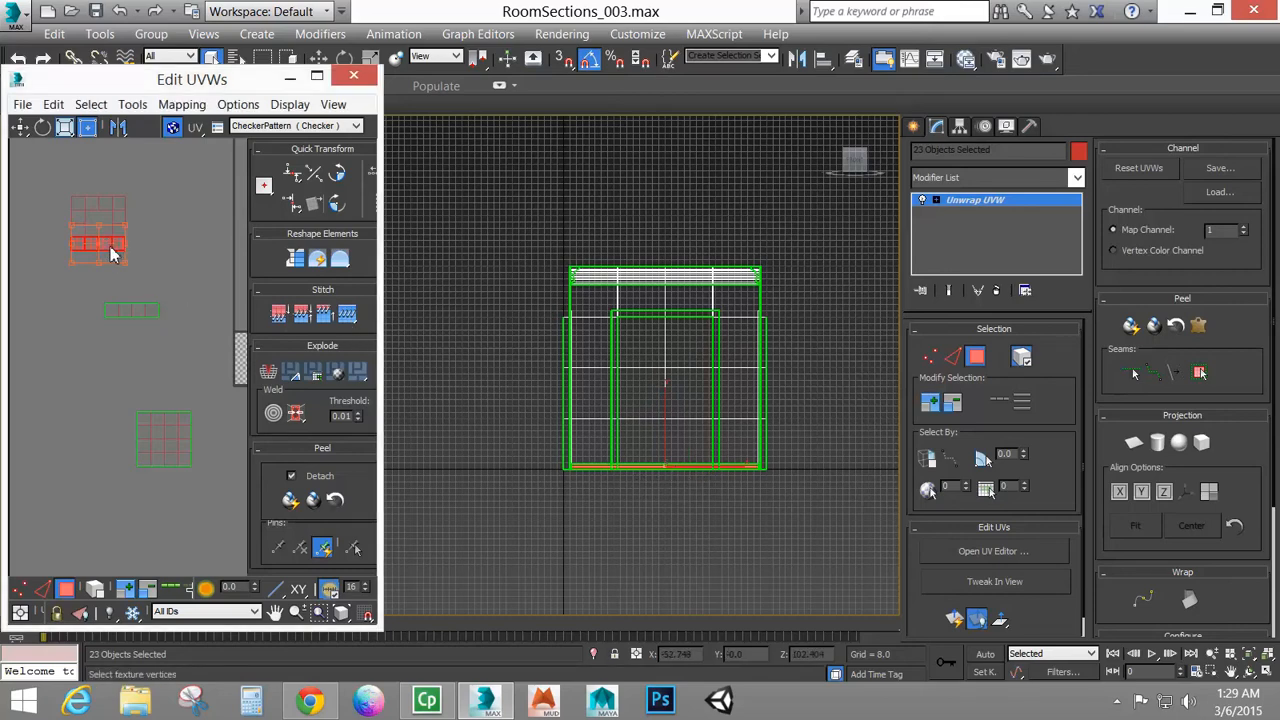
{"action": "left_click_drag", "start_coordinate": [112, 255], "coordinate": [58, 316]}
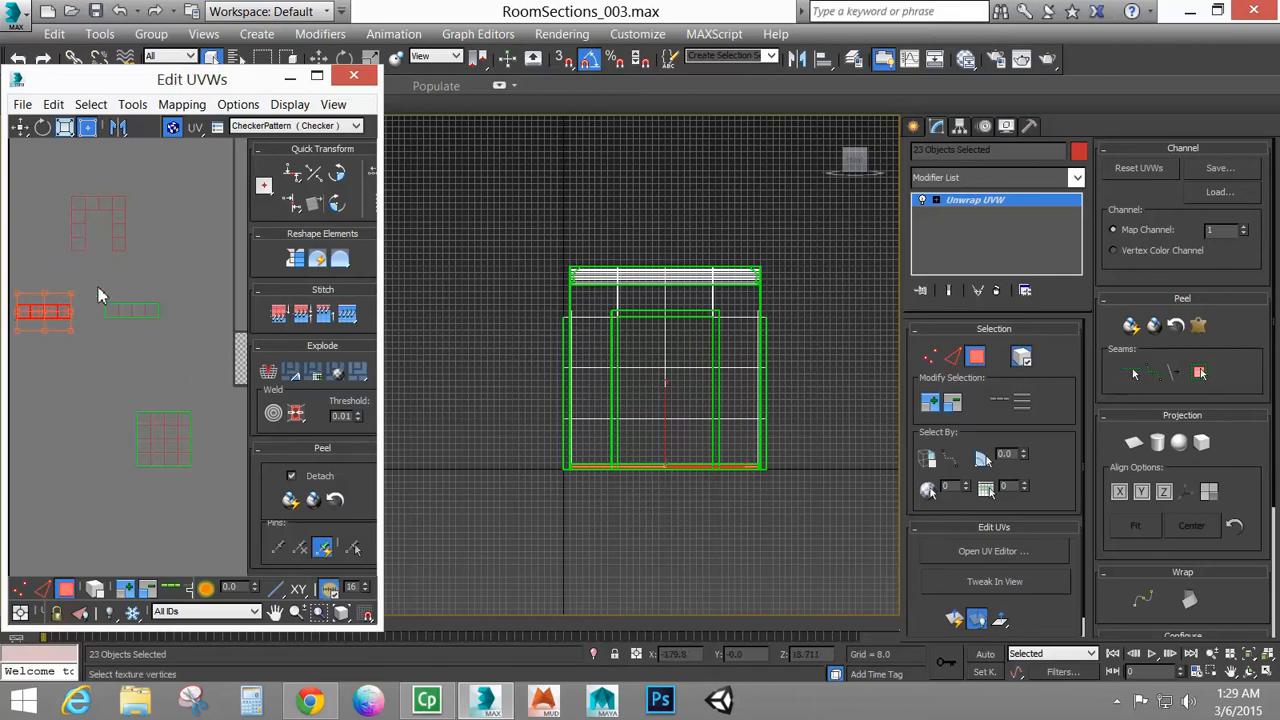
Select the door trim UVs and place them directly above the baseboard strip
{"action": "left_click_drag", "start_coordinate": [165, 267], "coordinate": [165, 268]}
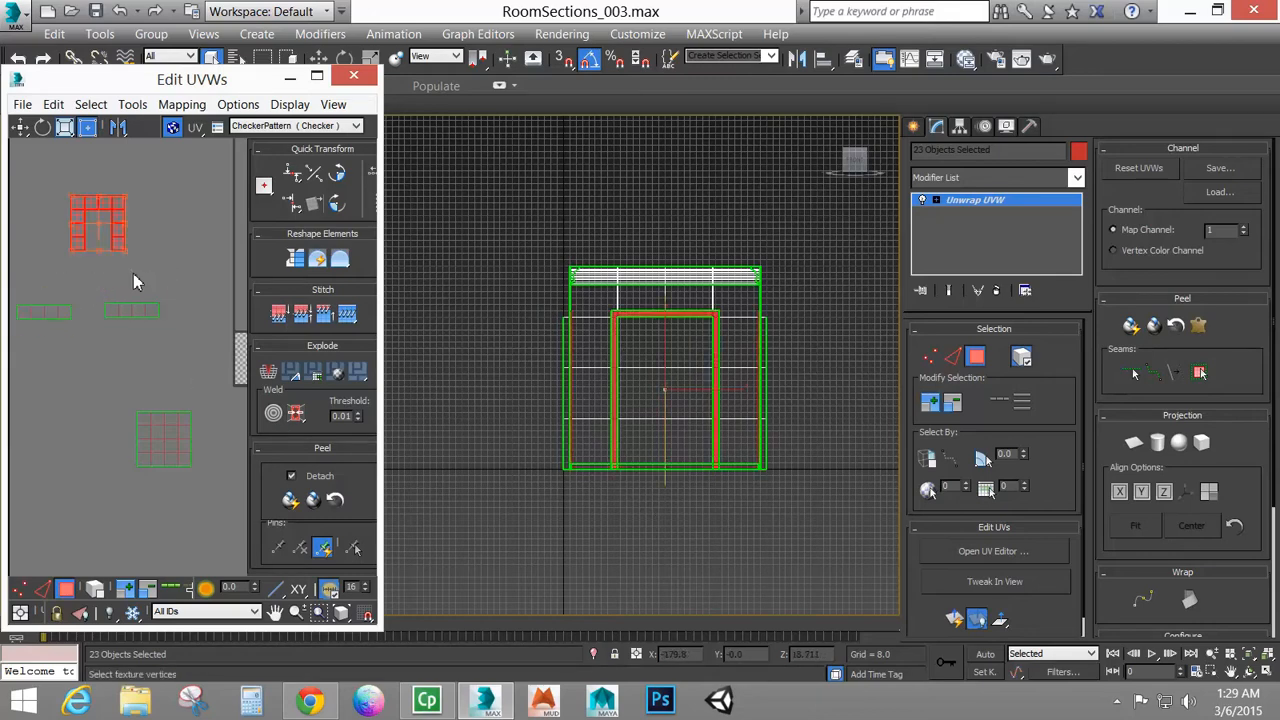
{"action": "middle_click_drag", "start_coordinate": [165, 285], "coordinate": [244, 325]}
{"action": "left_click_drag", "start_coordinate": [199, 249], "coordinate": [146, 289]}
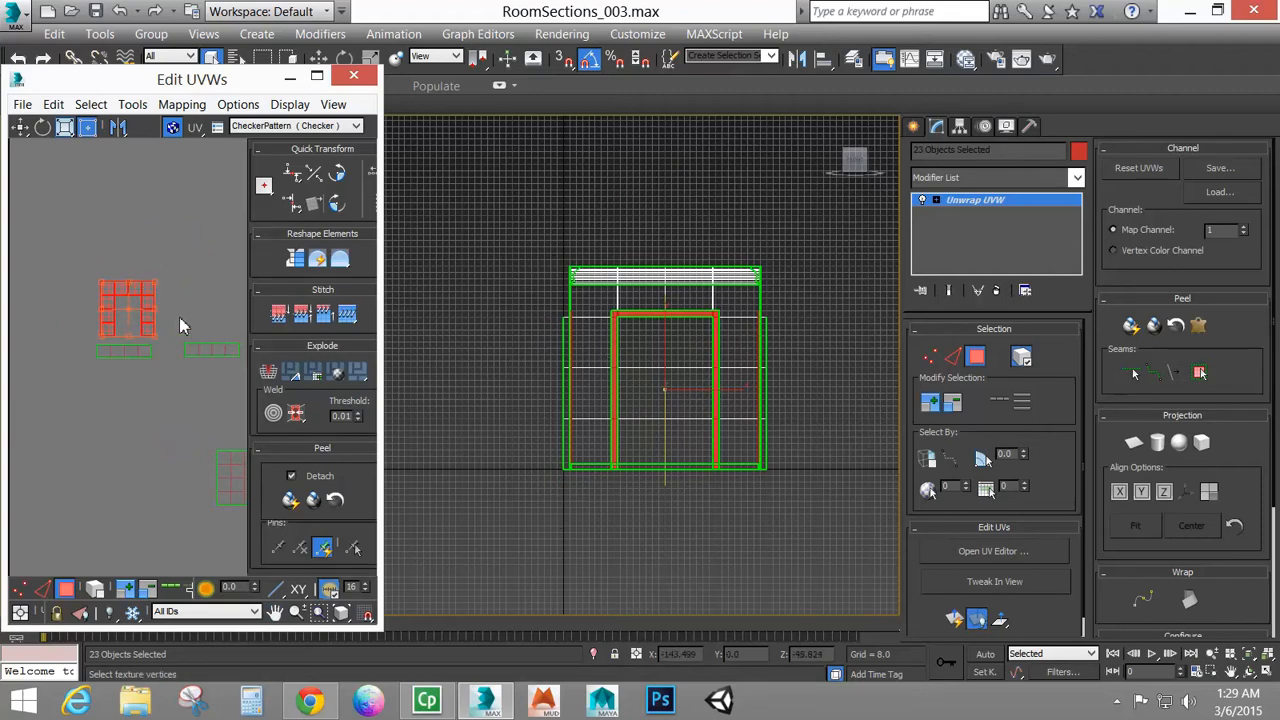
Select the crown molding UVs and place them directly above the door trim UVs
{"action": "left_click", "coordinate": [212, 350]}
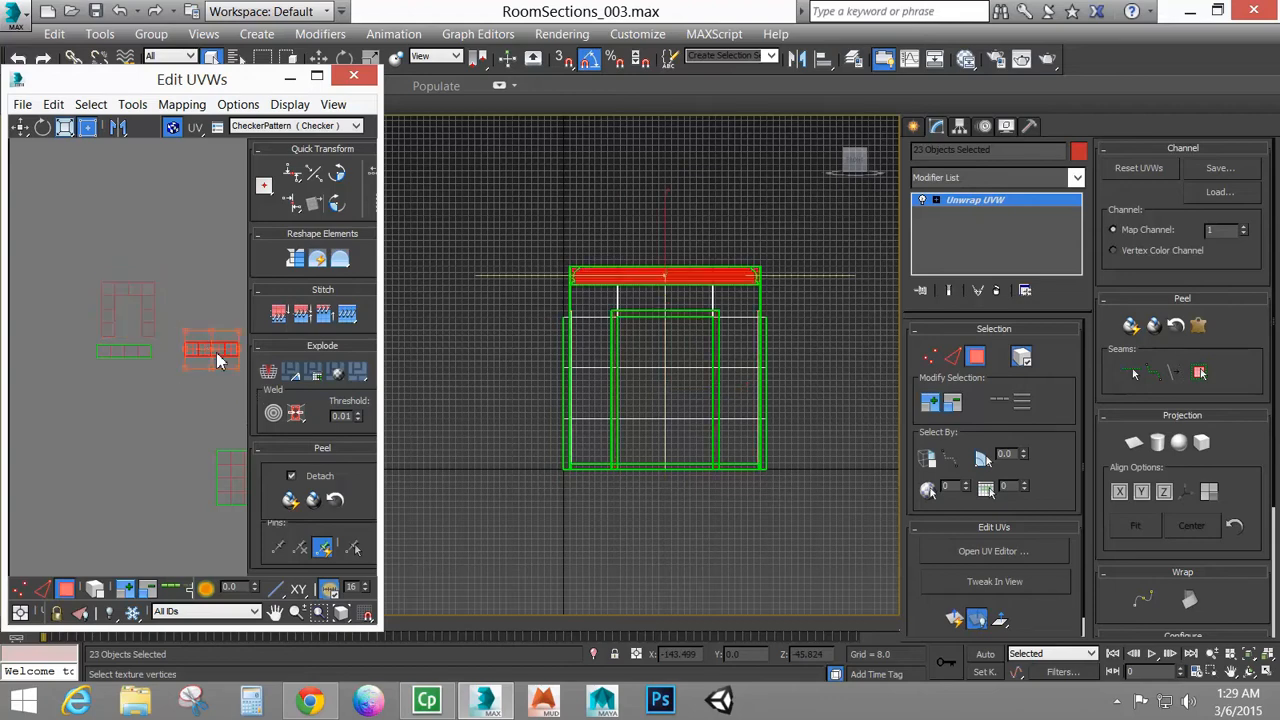
{"action": "left_click_drag", "start_coordinate": [230, 350], "coordinate": [151, 268]}
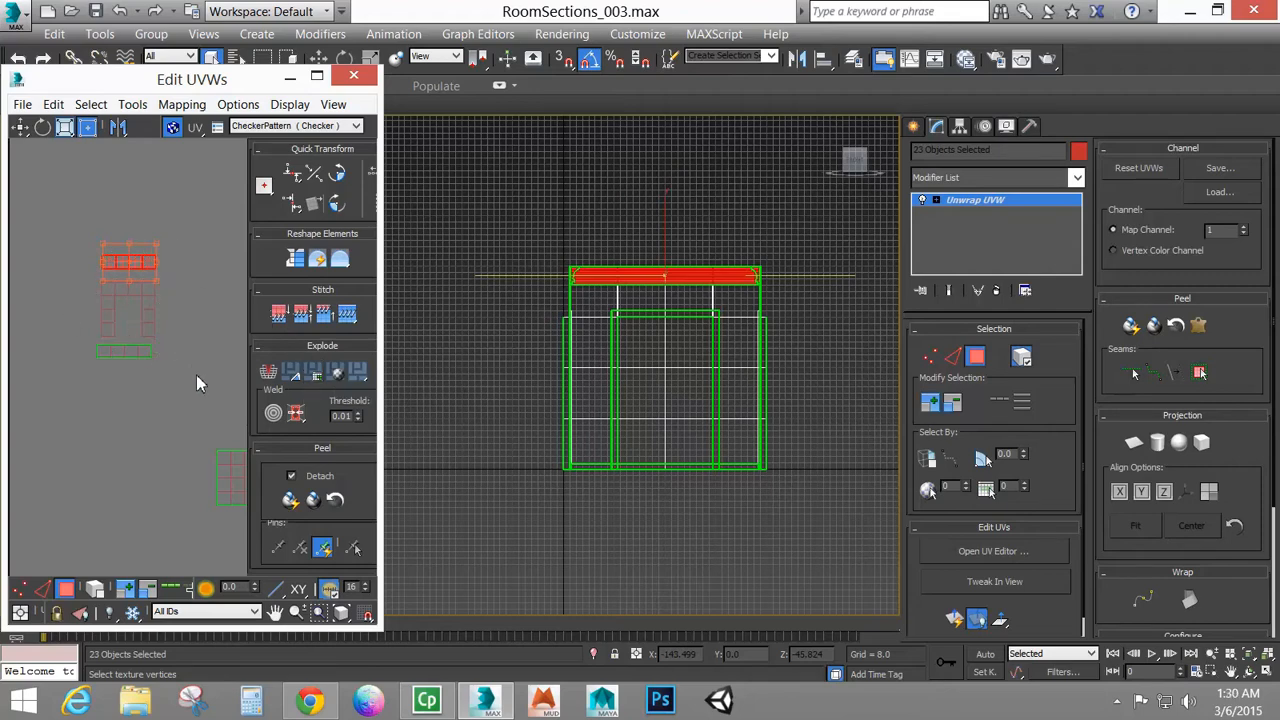
Select the wall UVs in the remaining grid and examine the matching wall faces on the model in perspective
{"action": "middle_click_drag", "start_coordinate": [190, 420], "coordinate": [121, 417]}
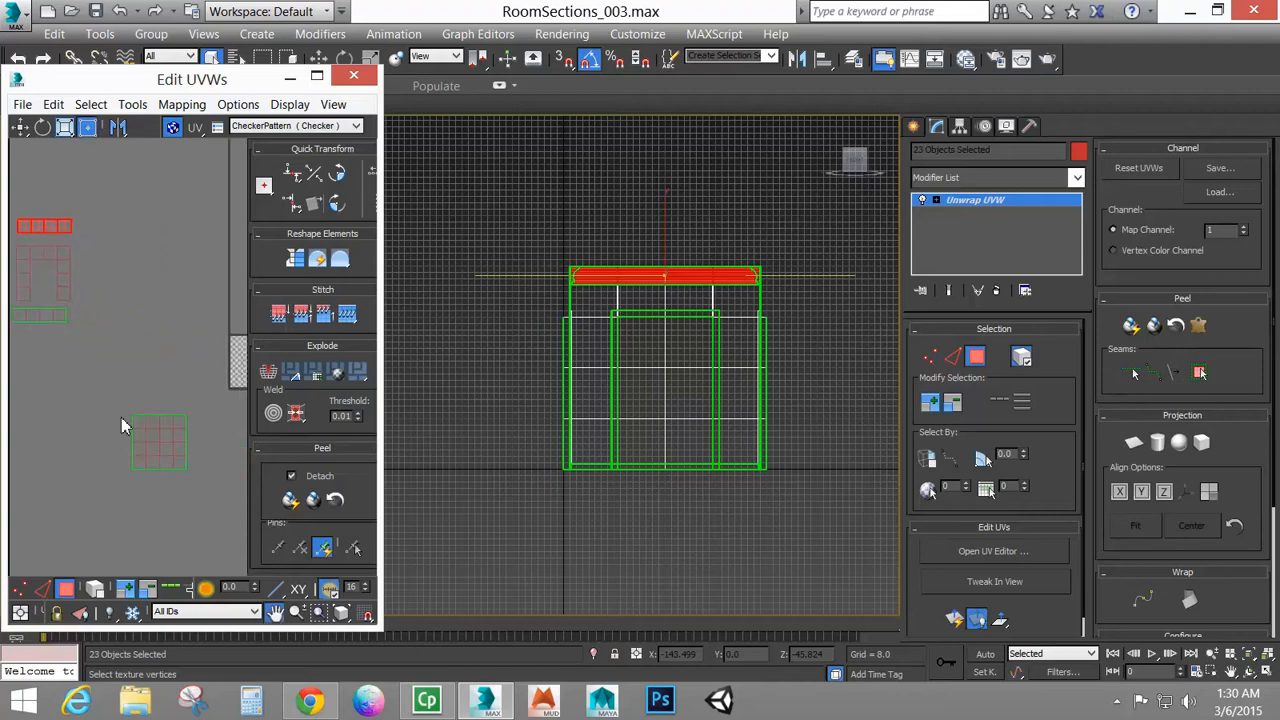
{"action": "scroll", "coordinate": [158, 455], "scroll_direction": "up", "scroll_amount": 2}
{"action": "middle_click_drag", "start_coordinate": [165, 459], "coordinate": [117, 418]}
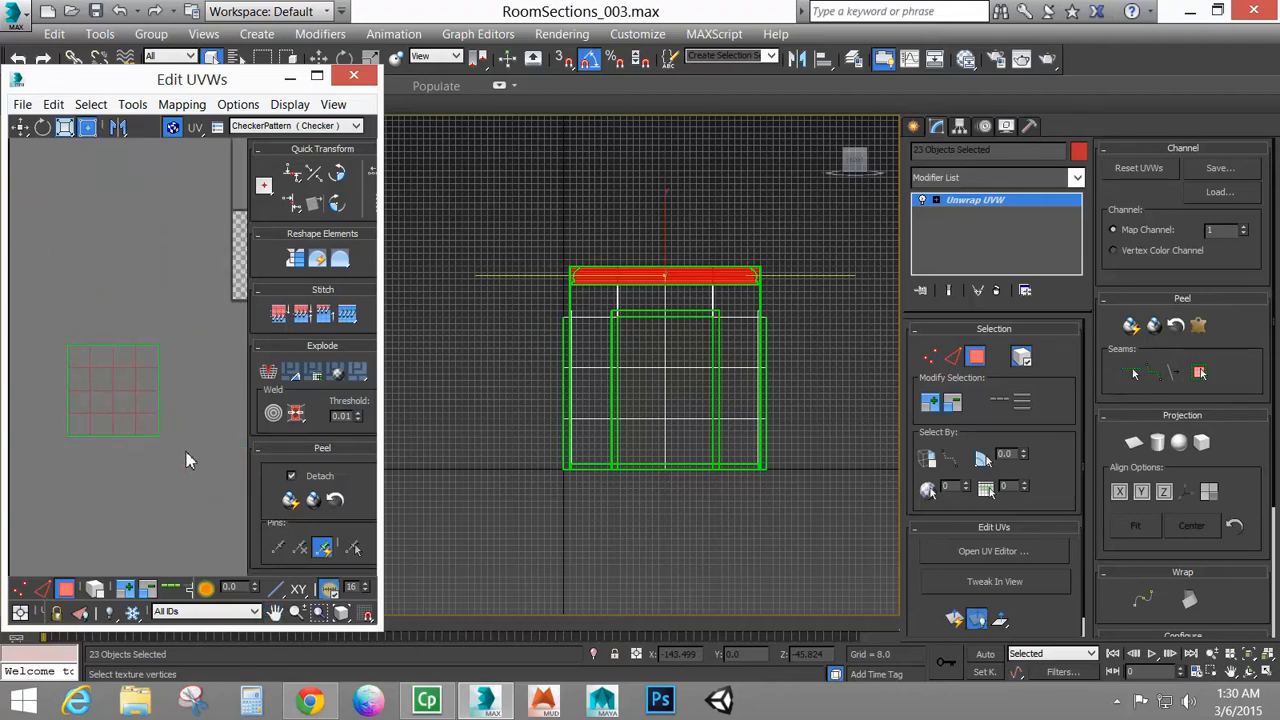
{"action": "left_click_drag", "start_coordinate": [193, 469], "coordinate": [193, 466]}
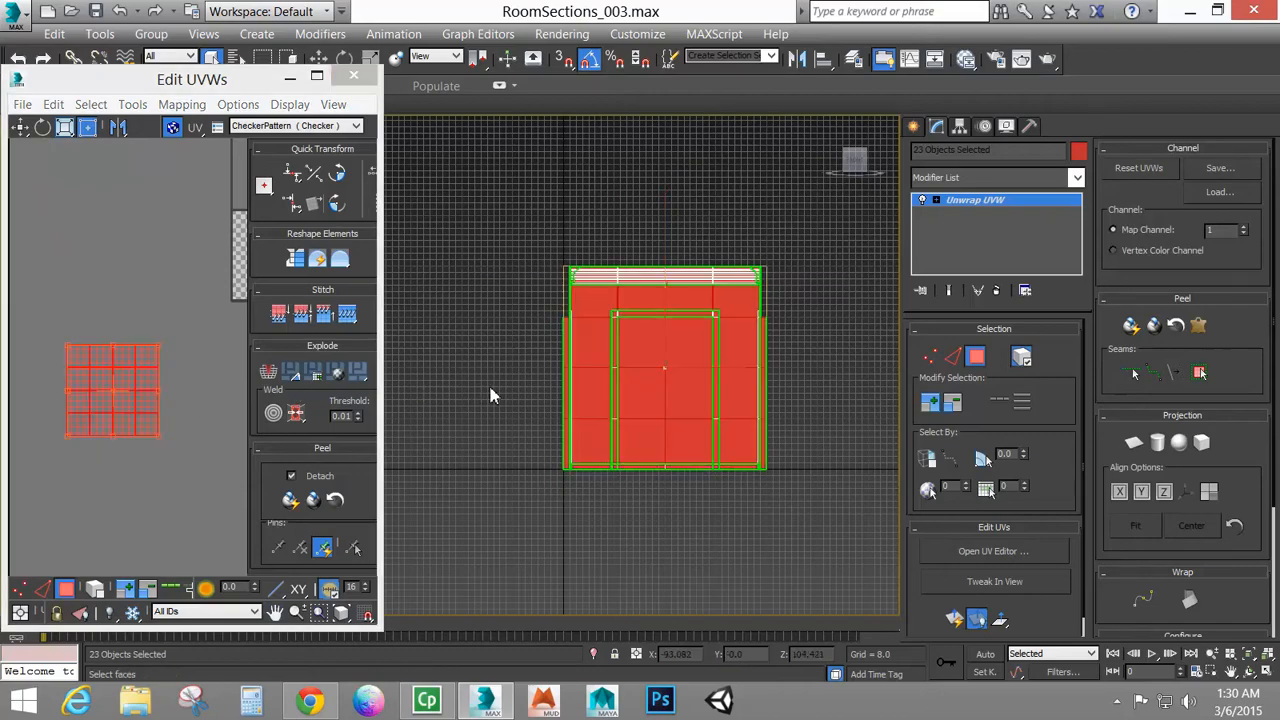
{"action": "middle_click_drag", "start_coordinate": [490, 395], "coordinate": [654, 337], "text": "alt"}
{"action": "scroll", "coordinate": [667, 406], "scroll_direction": "up", "scroll_amount": 5}
{"action": "middle_click_drag", "start_coordinate": [634, 280], "coordinate": [654, 289], "text": "alt"}
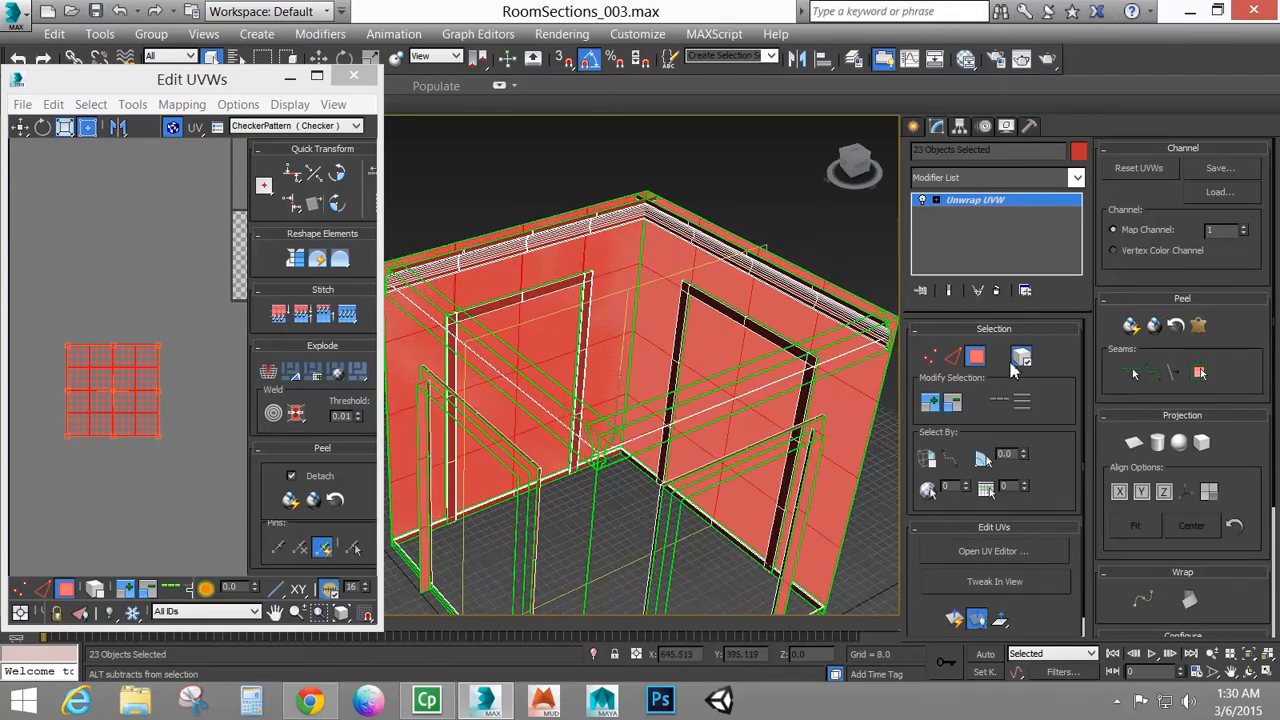
Change the object color of all wall sections to blue and return to polygon selection
{"action": "left_click", "coordinate": [976, 358]}
{"action": "left_click", "coordinate": [1078, 152]}
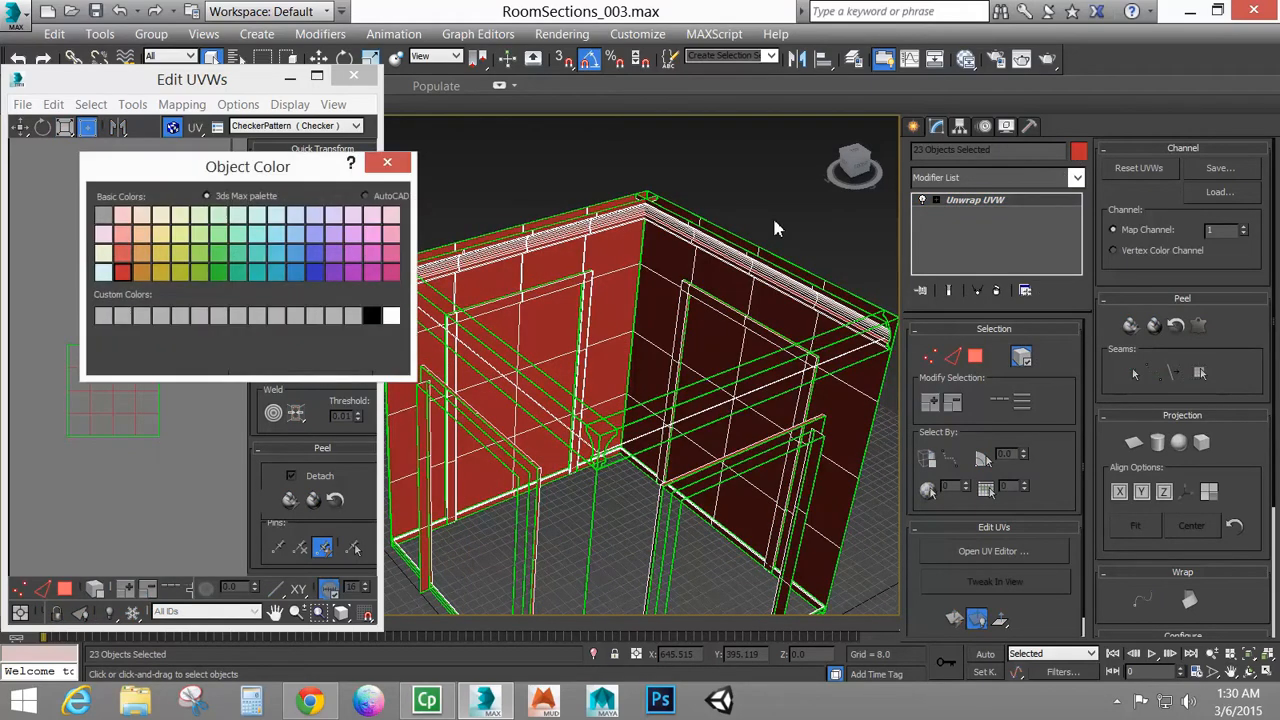
{"action": "left_click", "coordinate": [220, 271]}
{"action": "left_click", "coordinate": [295, 271]}
{"action": "key", "text": "Return"}
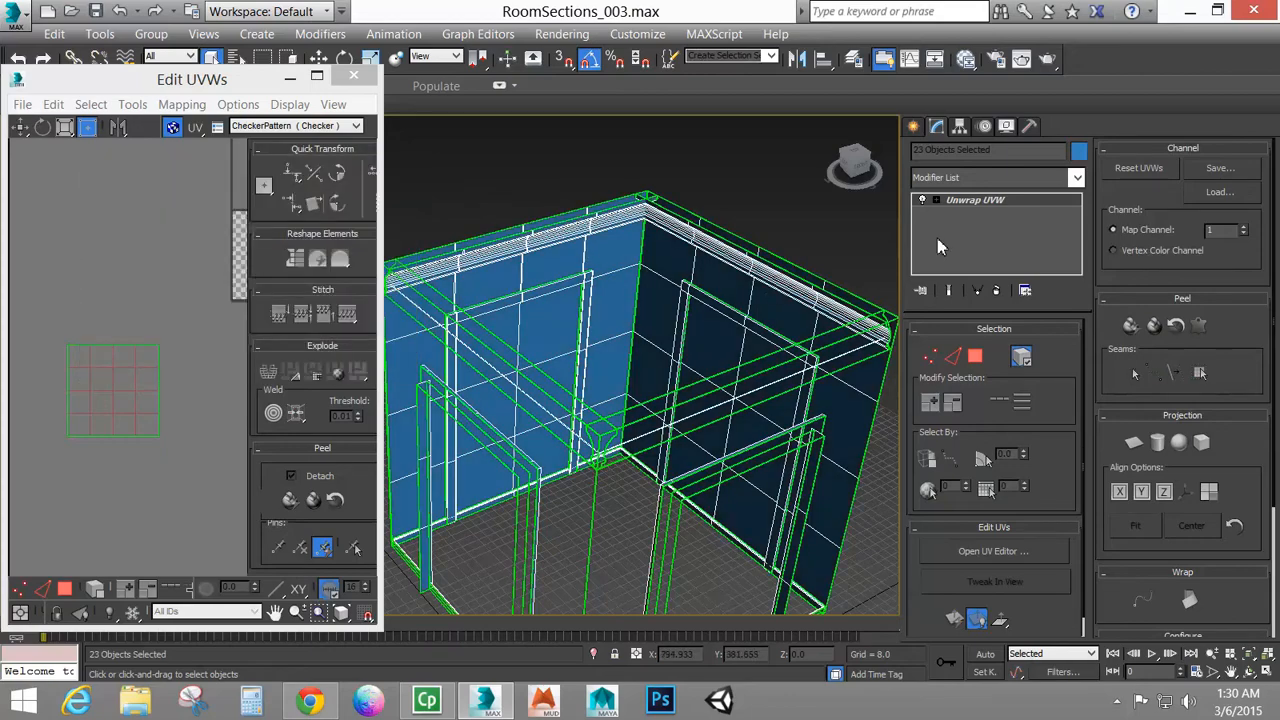
{"action": "left_click", "coordinate": [975, 356]}
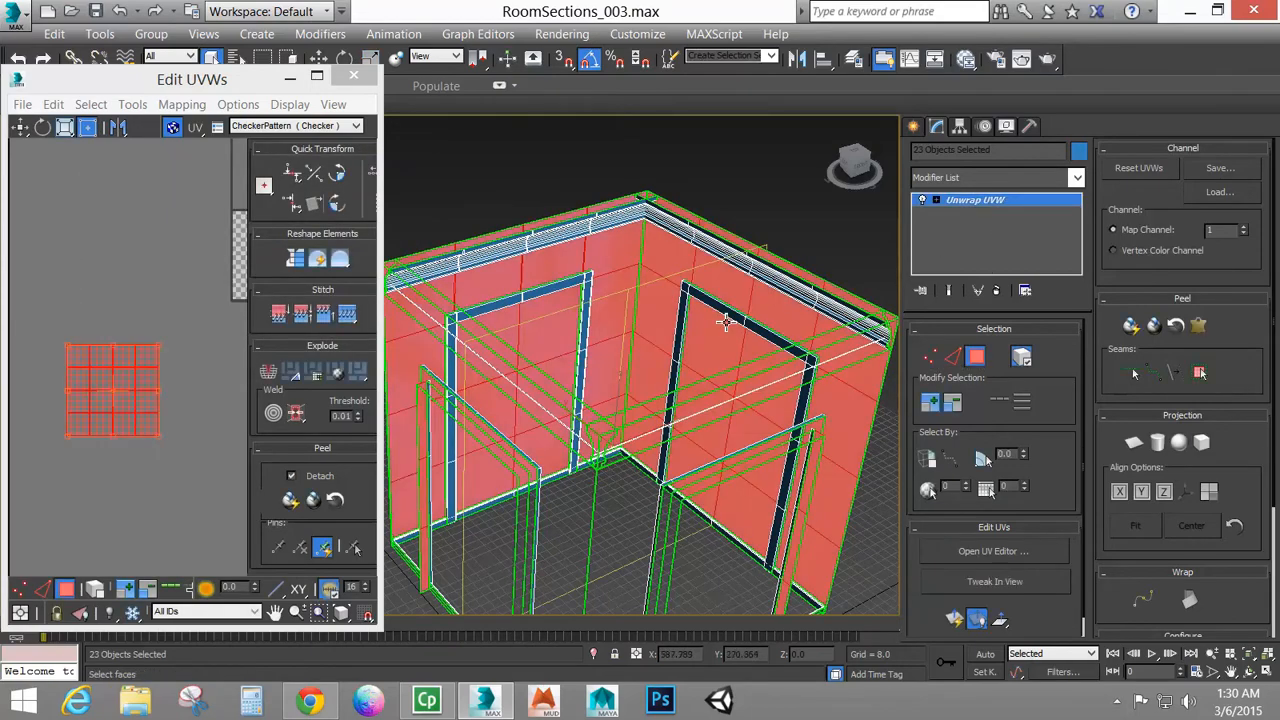
Examine the door openings and the jamb faces extending behind the walls from perspective and top views
{"action": "middle_click_drag", "start_coordinate": [626, 263], "coordinate": [727, 260], "text": "alt"}
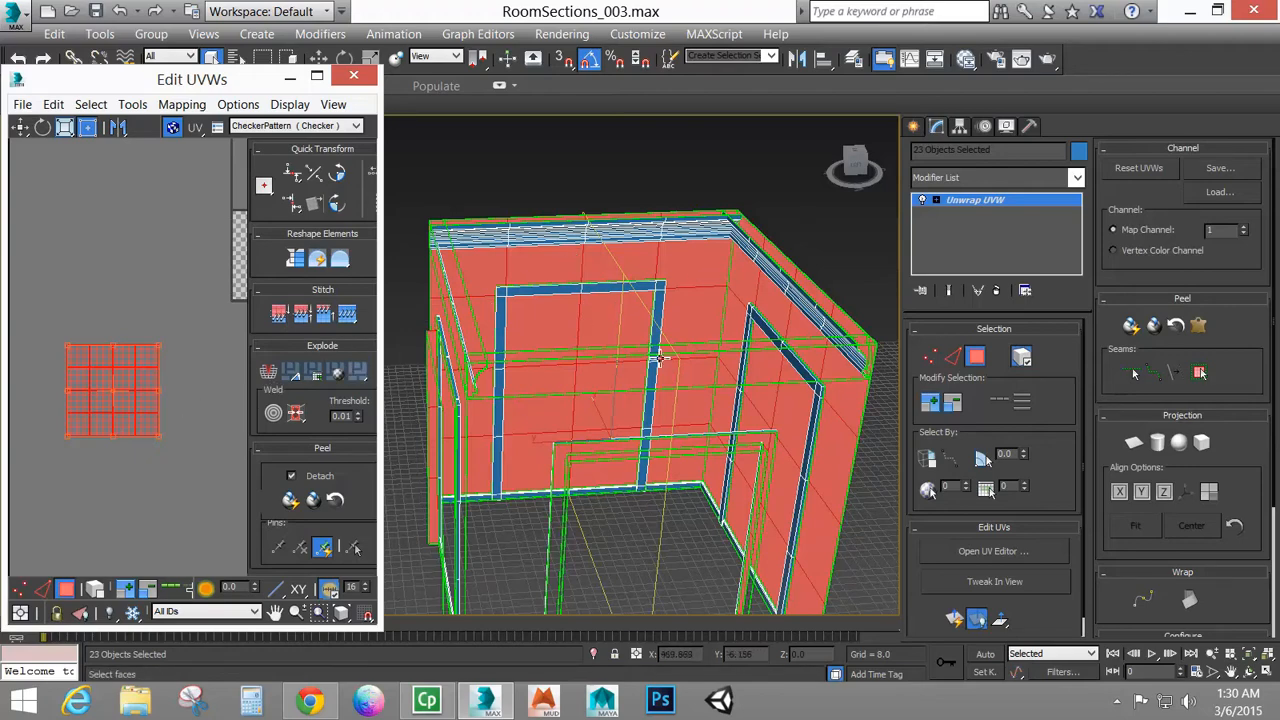
{"action": "middle_click_drag", "start_coordinate": [566, 435], "coordinate": [704, 446]}
{"action": "scroll", "coordinate": [614, 323], "scroll_direction": "up", "scroll_amount": 5}
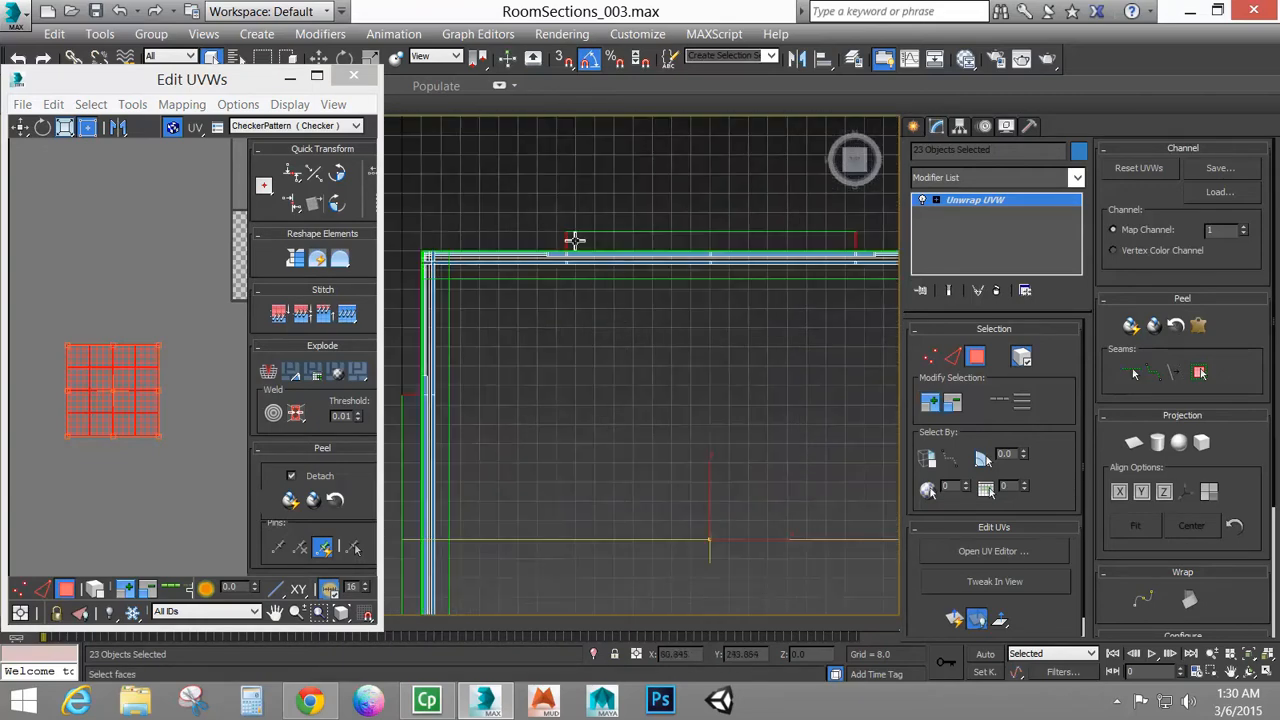
{"action": "middle_click_drag", "start_coordinate": [598, 318], "coordinate": [606, 406]}
{"action": "scroll", "coordinate": [609, 360], "scroll_direction": "up", "scroll_amount": 4}
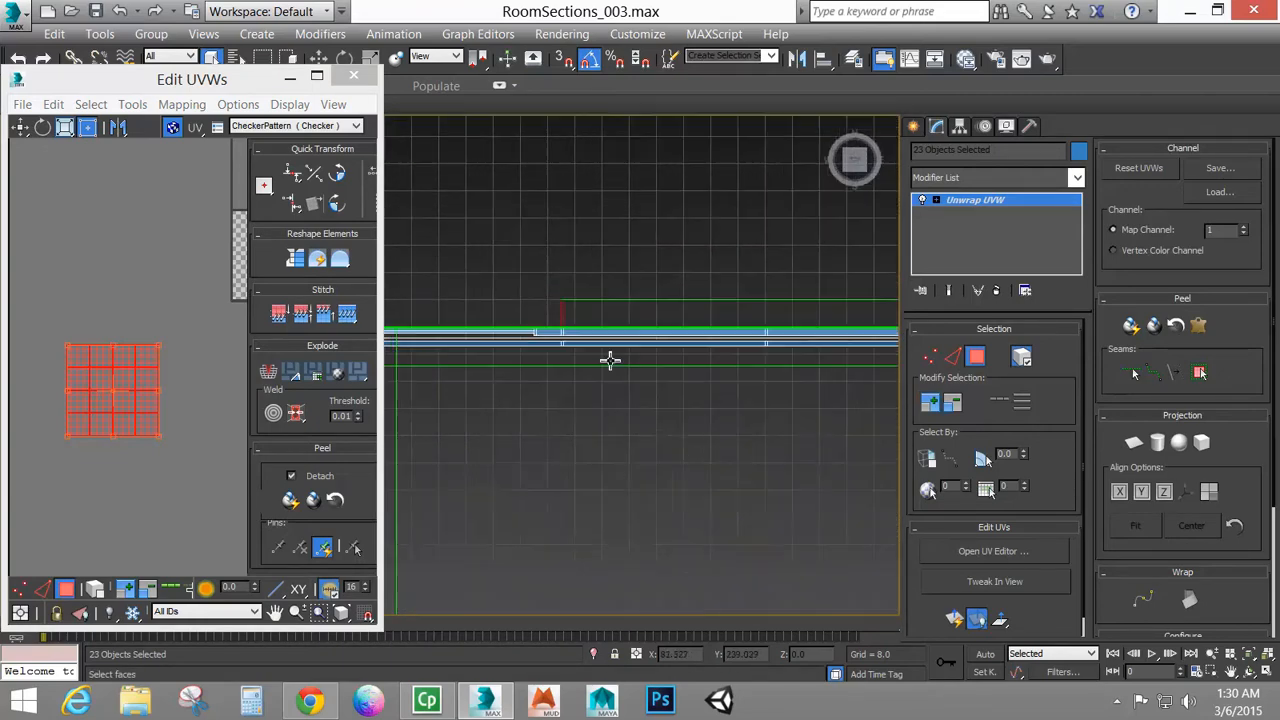
{"action": "middle_click_drag", "start_coordinate": [677, 349], "coordinate": [665, 424]}
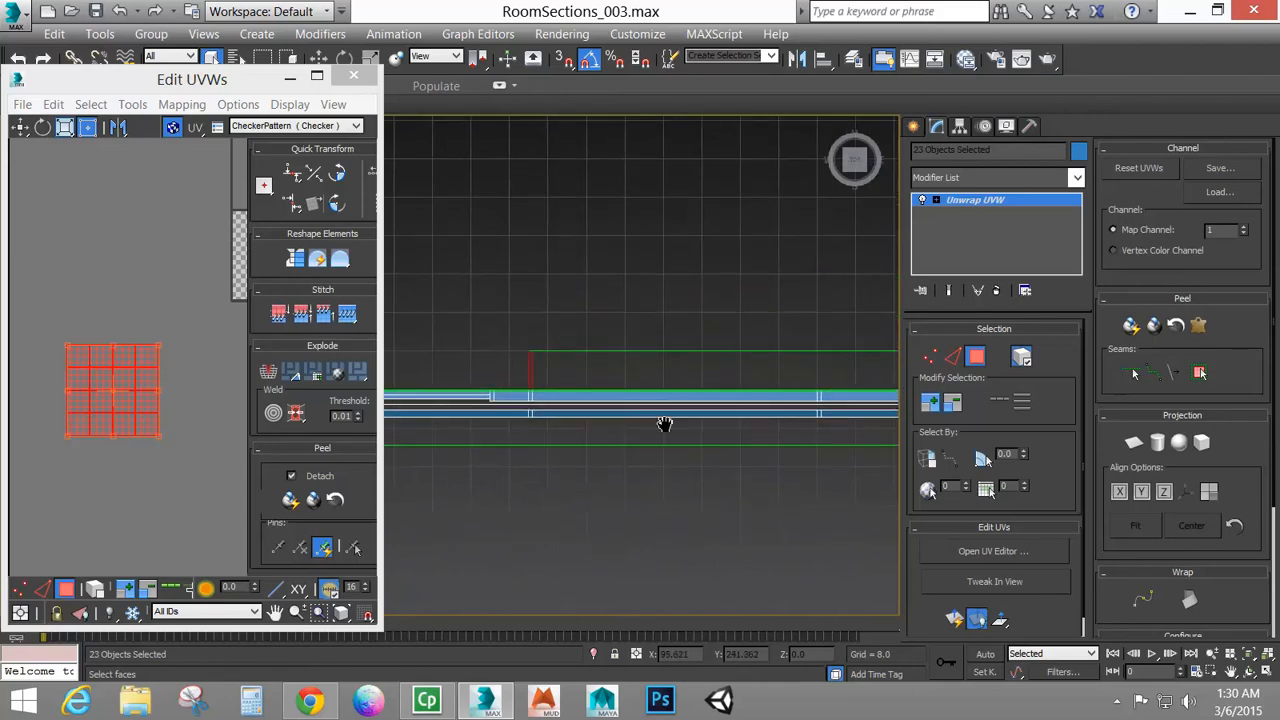
{"action": "scroll", "coordinate": [645, 434], "scroll_direction": "down", "scroll_amount": 5}
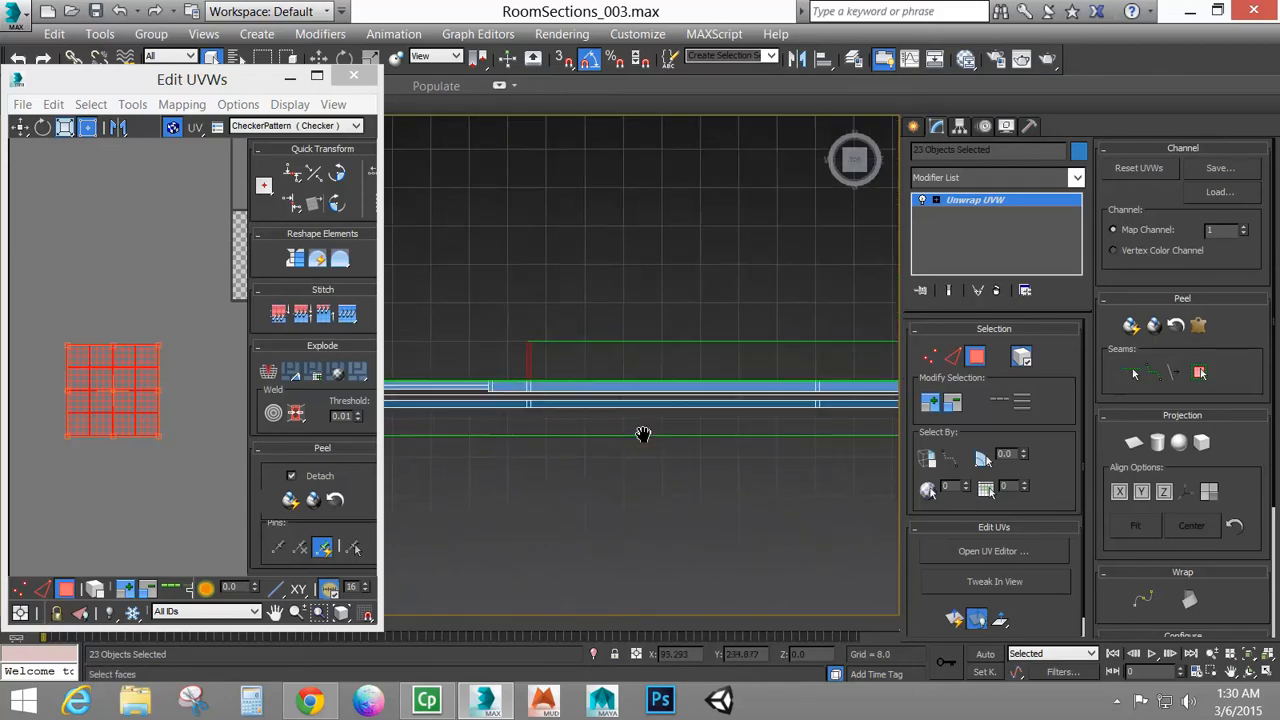
{"action": "middle_click_drag", "start_coordinate": [672, 457], "coordinate": [693, 364]}
{"action": "scroll", "coordinate": [635, 415], "scroll_direction": "up", "scroll_amount": 1}
{"action": "scroll", "coordinate": [663, 437], "scroll_direction": "up", "scroll_amount": 2}
{"action": "scroll", "coordinate": [693, 364], "scroll_direction": "up", "scroll_amount": 2}
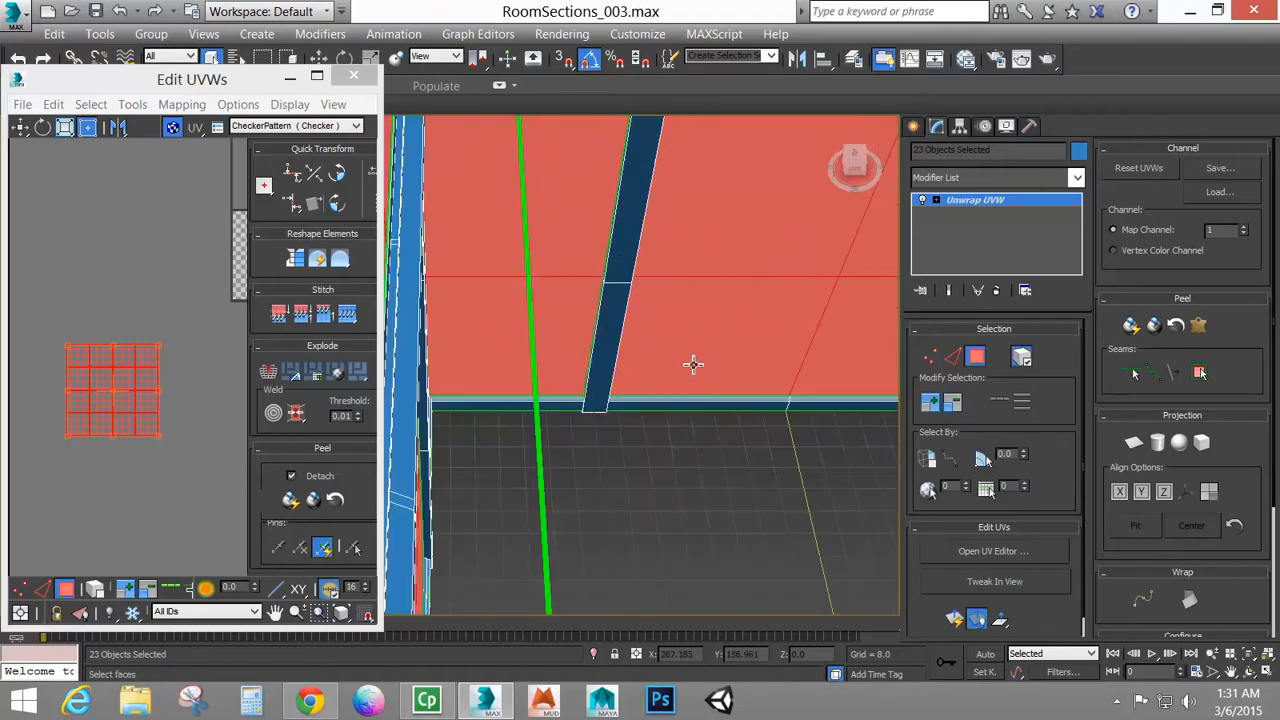
{"action": "key", "text": "f"}
{"action": "scroll", "coordinate": [548, 341], "scroll_direction": "up", "scroll_amount": 1}
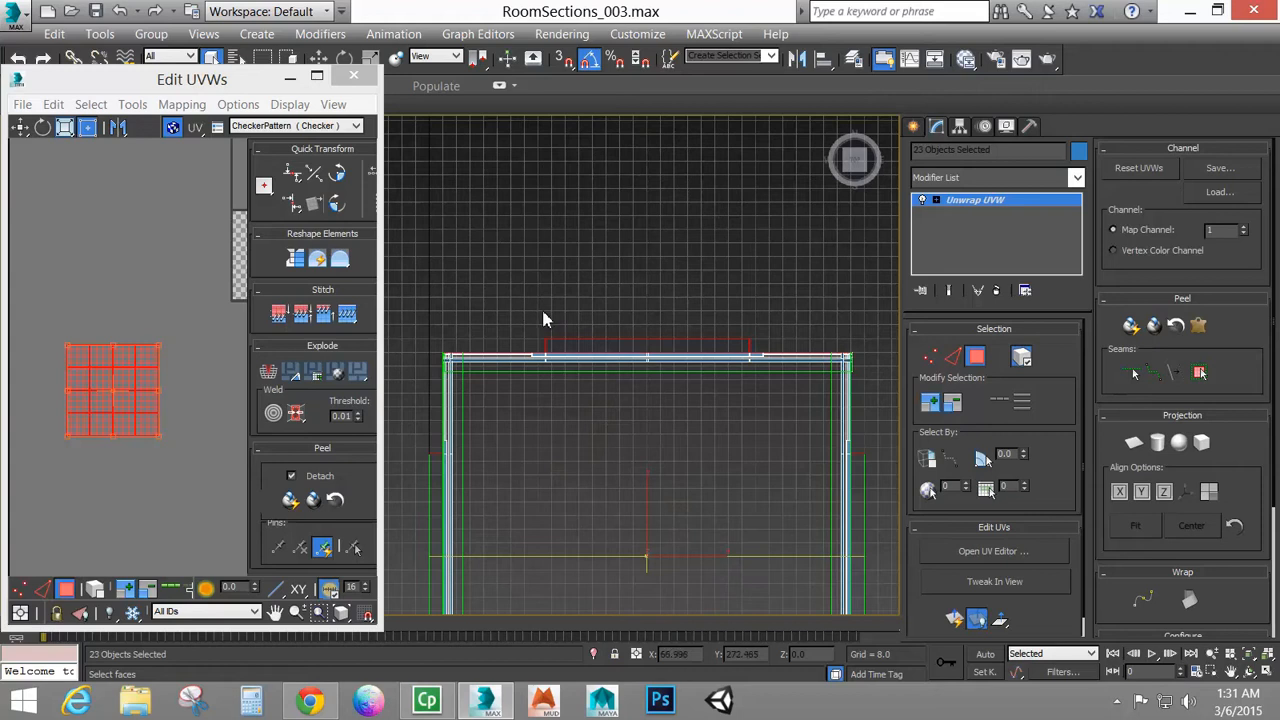
Try to select the door jamb faces protruding from the walls in the top view with element selection enabled
{"action": "left_click_drag", "start_coordinate": [519, 316], "coordinate": [771, 350]}
{"action": "middle_click_drag", "start_coordinate": [721, 449], "coordinate": [733, 394]}
{"action": "scroll", "coordinate": [628, 386], "scroll_direction": "down", "scroll_amount": 2}
{"action": "left_click_drag", "start_coordinate": [738, 300], "coordinate": [709, 544]}
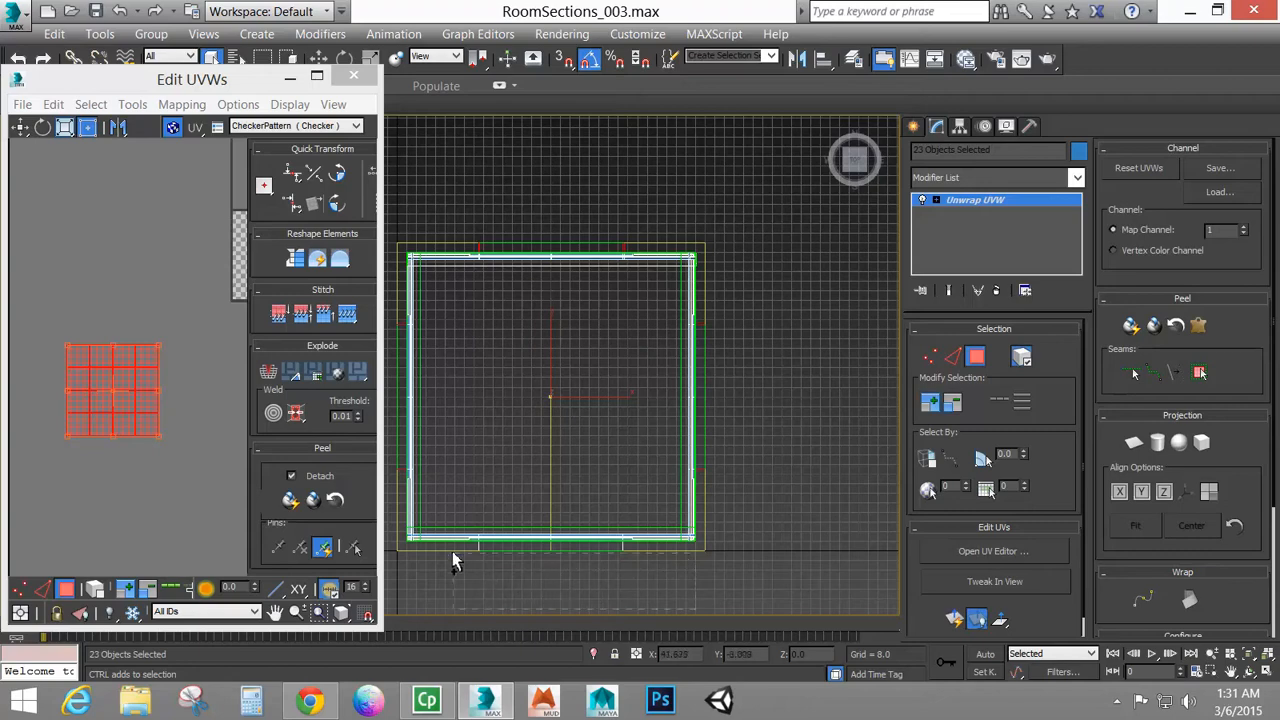
{"action": "middle_click_drag", "start_coordinate": [459, 494], "coordinate": [627, 516]}
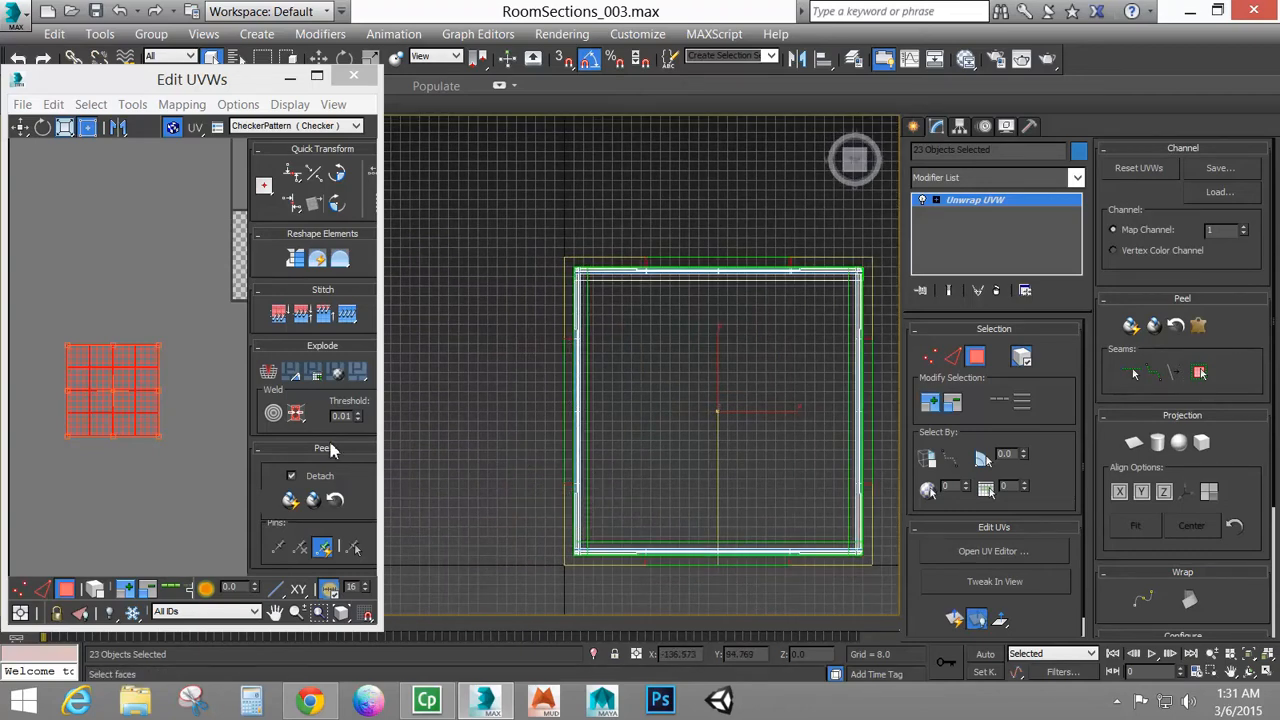
{"action": "scroll", "coordinate": [152, 262], "scroll_direction": "down", "scroll_amount": 4}
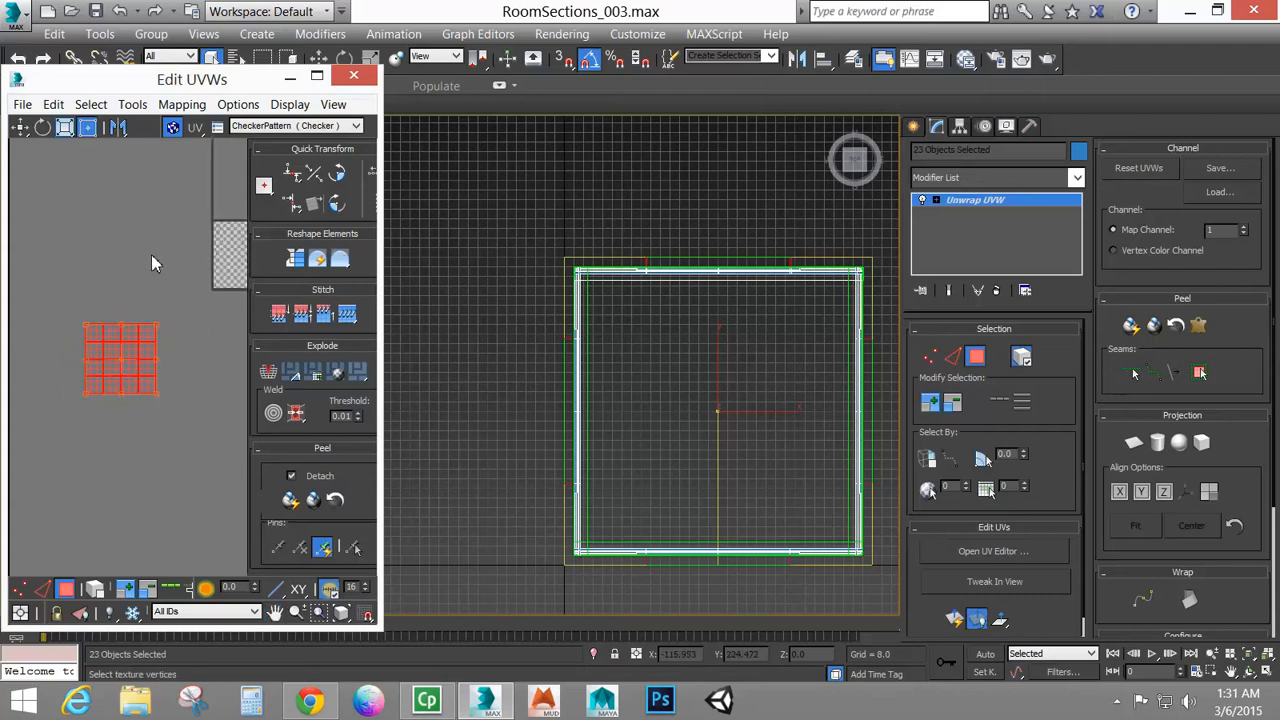
{"action": "middle_click_drag", "start_coordinate": [85, 252], "coordinate": [112, 351]}
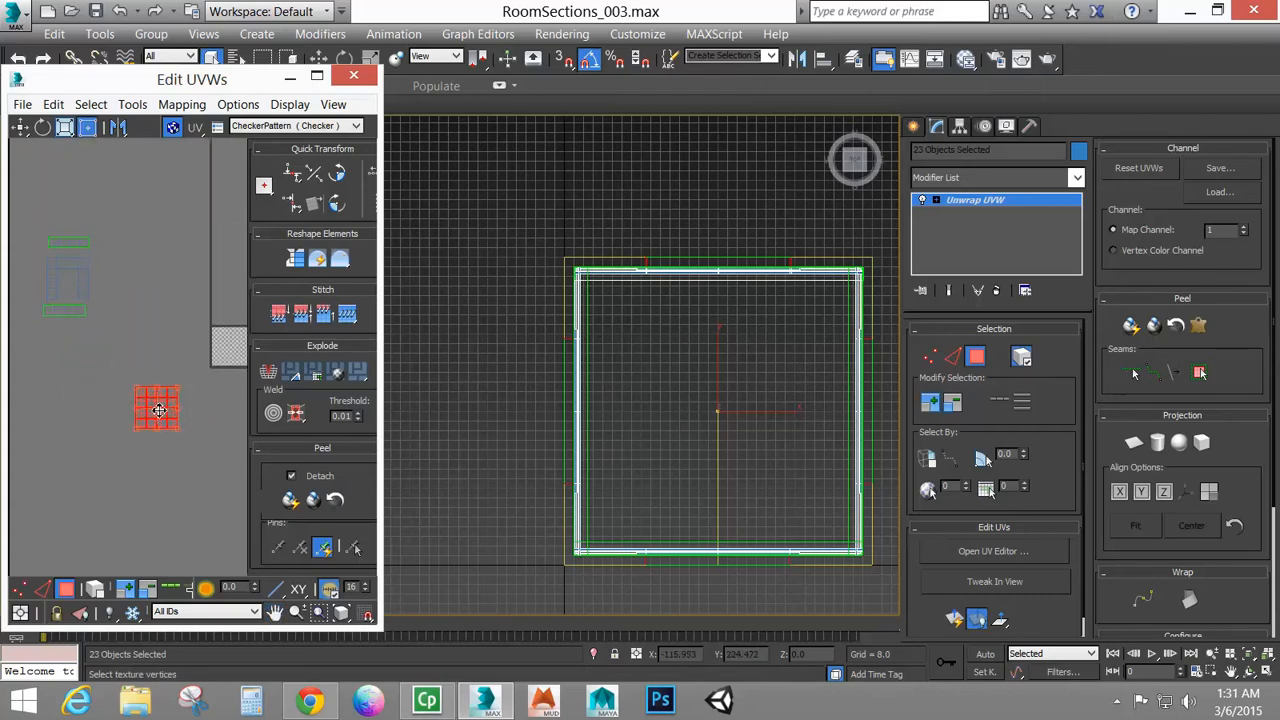
{"action": "scroll", "coordinate": [159, 410], "scroll_direction": "up", "scroll_amount": 2}
{"action": "right_click", "coordinate": [190, 340]}
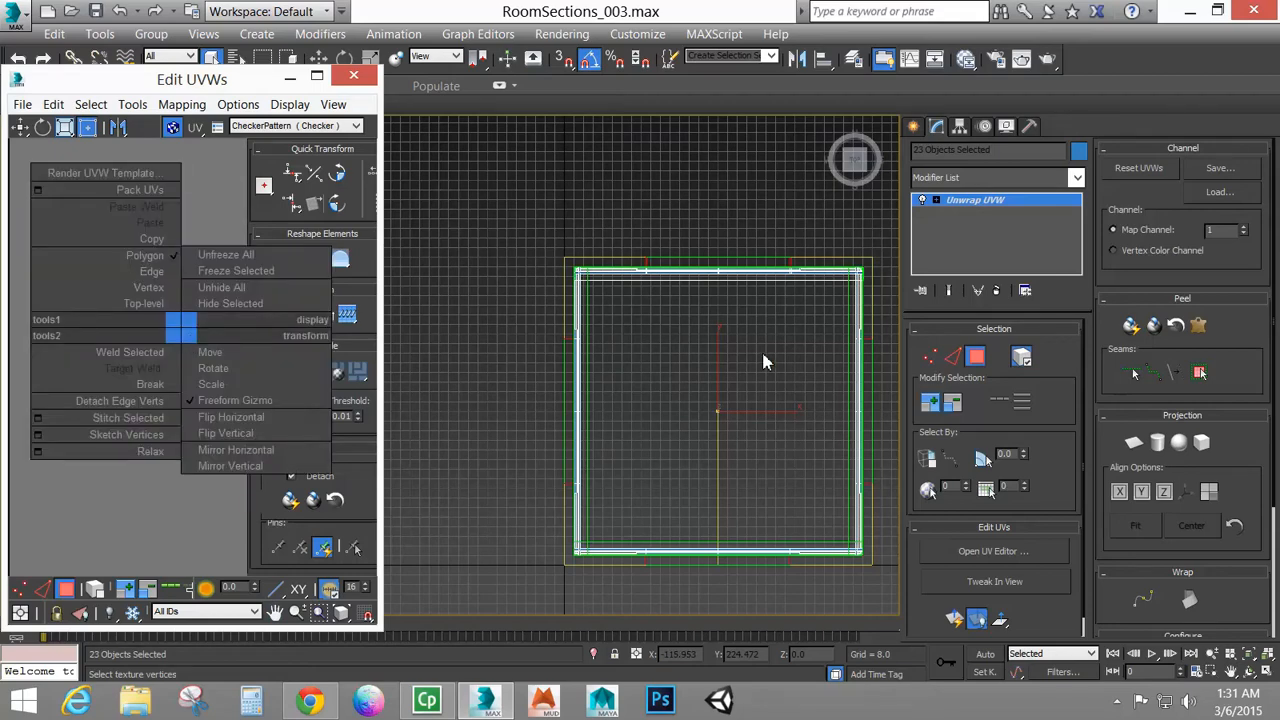
Turn off element selection and select the protruding door jamb faces on all four sides of the room
{"action": "left_click", "coordinate": [1022, 362]}
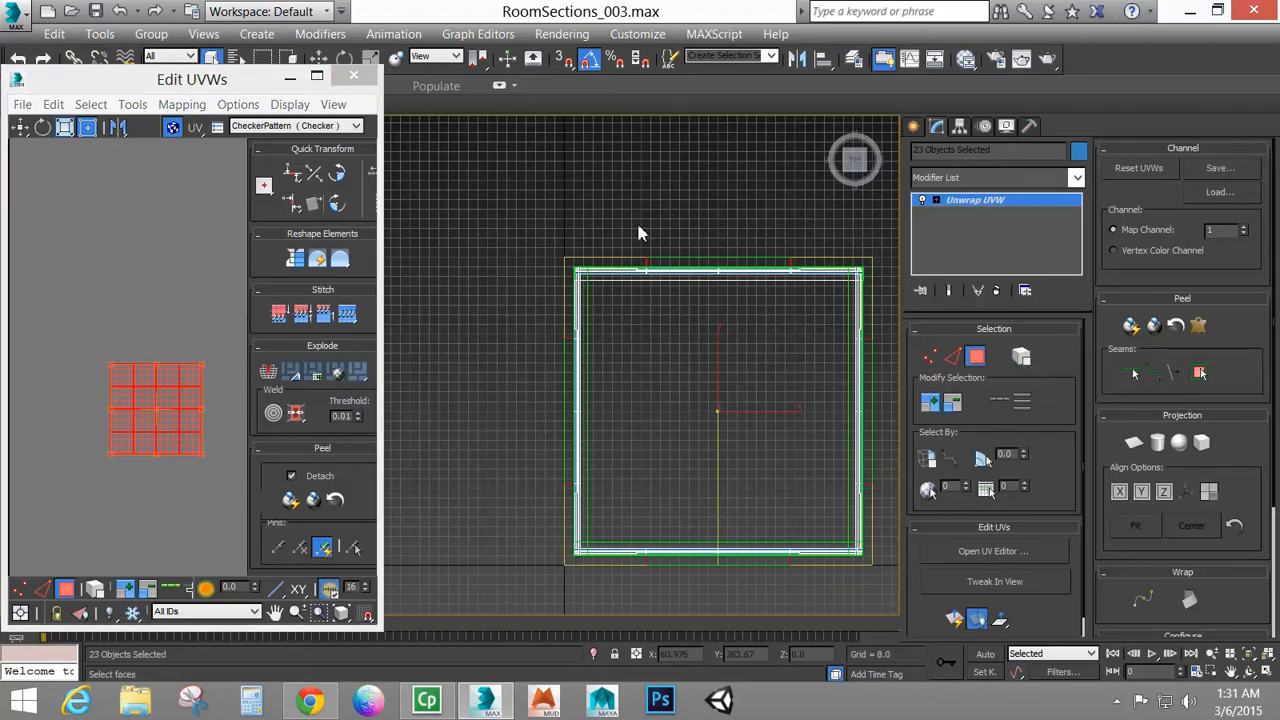
{"action": "middle_click_drag", "start_coordinate": [636, 220], "coordinate": [567, 257]}
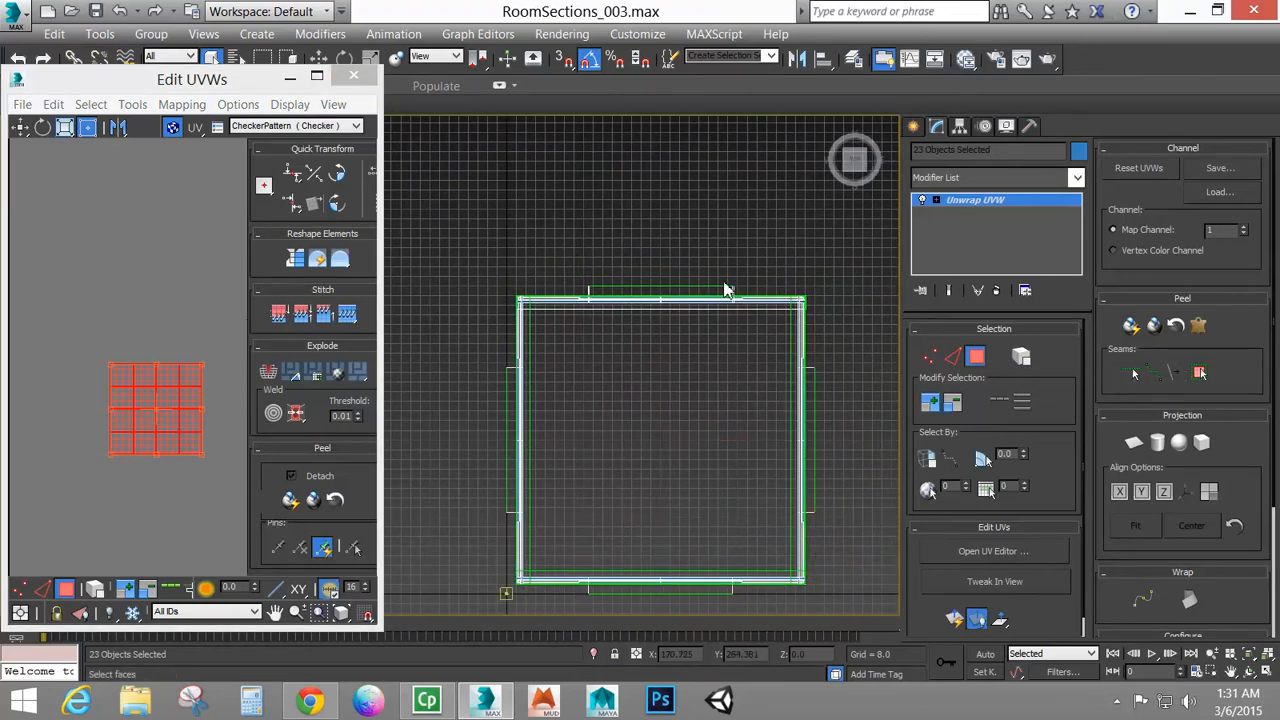
{"action": "left_click", "coordinate": [572, 282]}
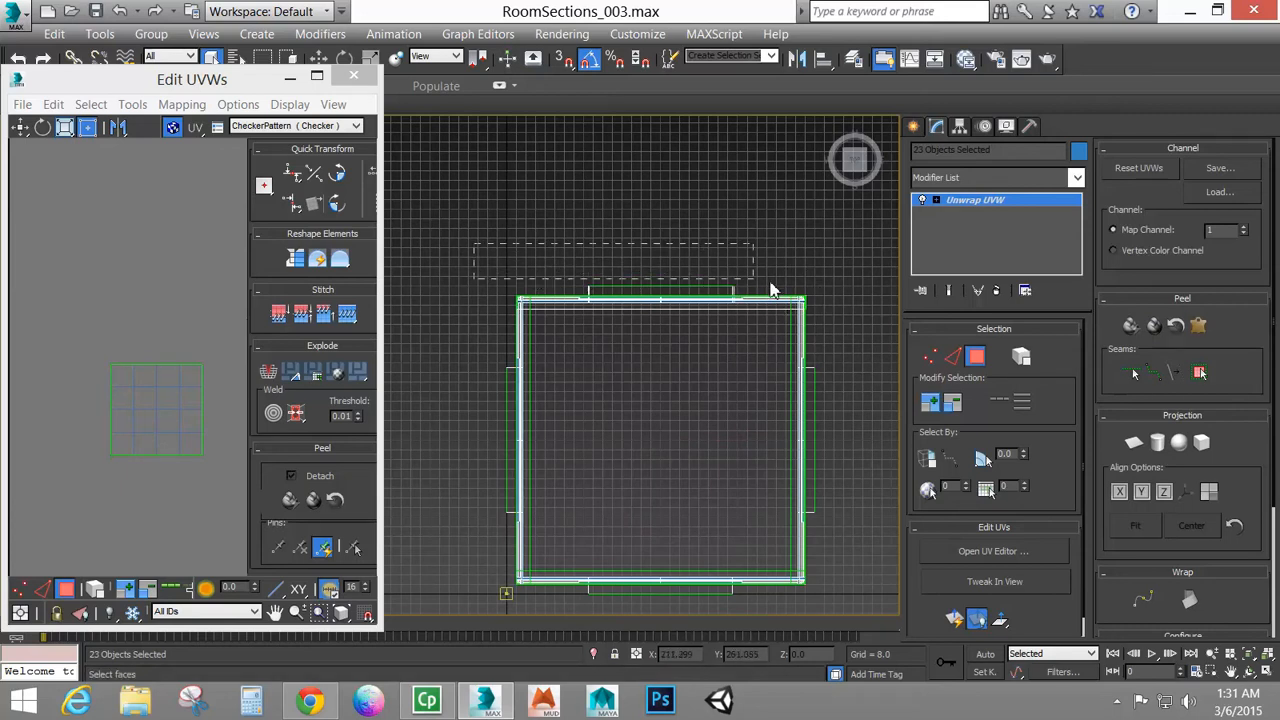
{"action": "mouse_move", "coordinate": [770, 290]}
{"action": "left_mouse_down"}
{"action": "mouse_move", "coordinate": [783, 302]}
{"action": "mouse_move", "coordinate": [795, 292]}
{"action": "left_mouse_up"}
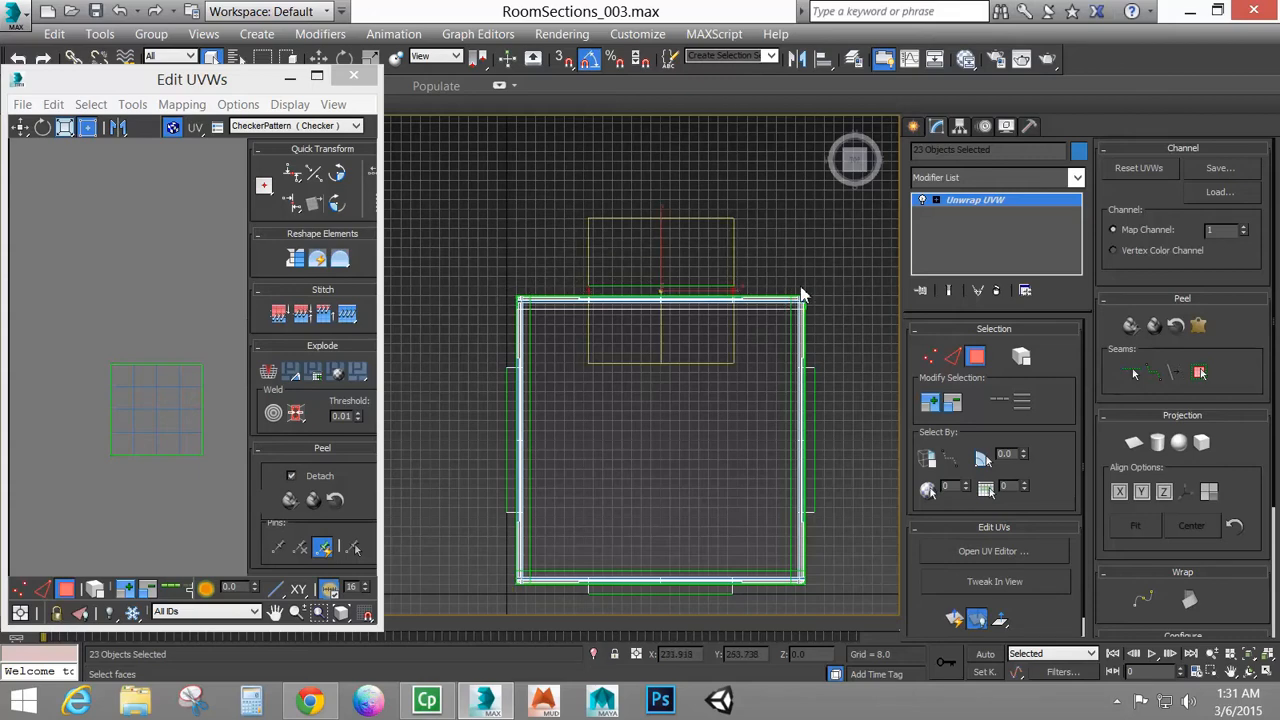
{"action": "middle_click_drag", "start_coordinate": [849, 365], "coordinate": [737, 299]}
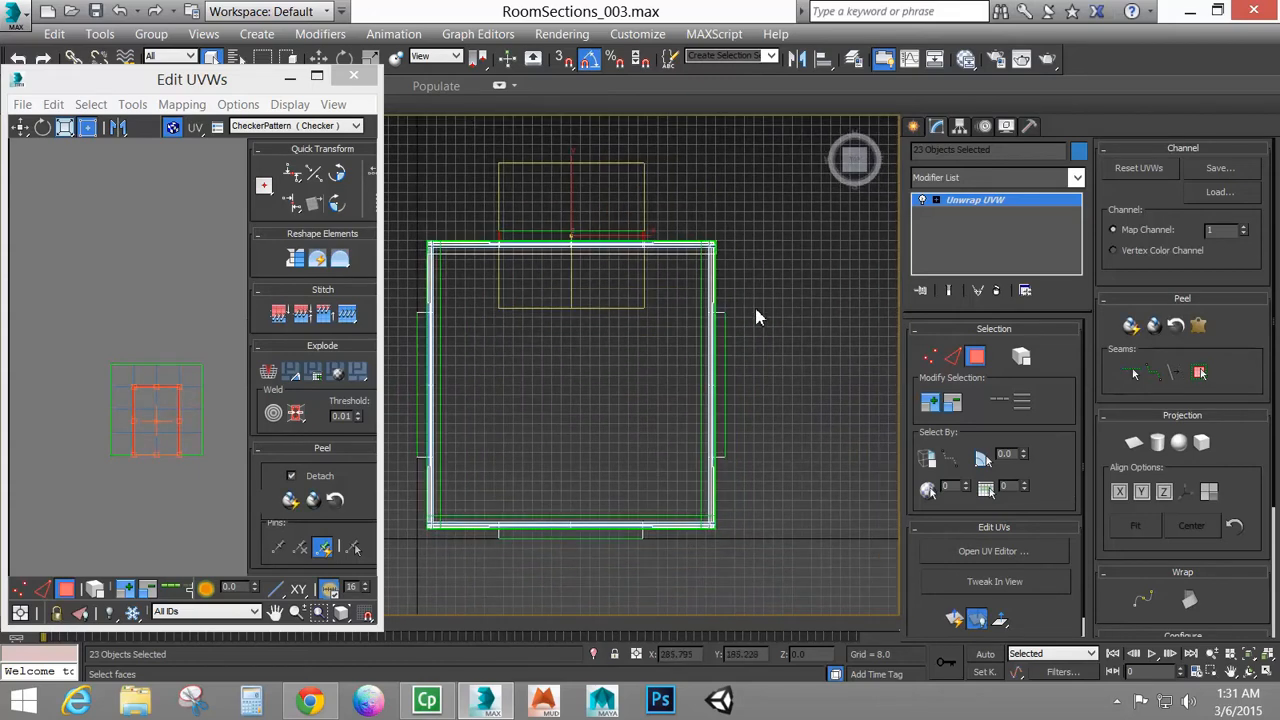
{"action": "left_click_drag", "start_coordinate": [752, 289], "coordinate": [722, 489]}
{"action": "middle_click_drag", "start_coordinate": [613, 477], "coordinate": [653, 400]}
{"action": "left_click_drag", "start_coordinate": [727, 507], "coordinate": [646, 490], "text": "ctrl"}
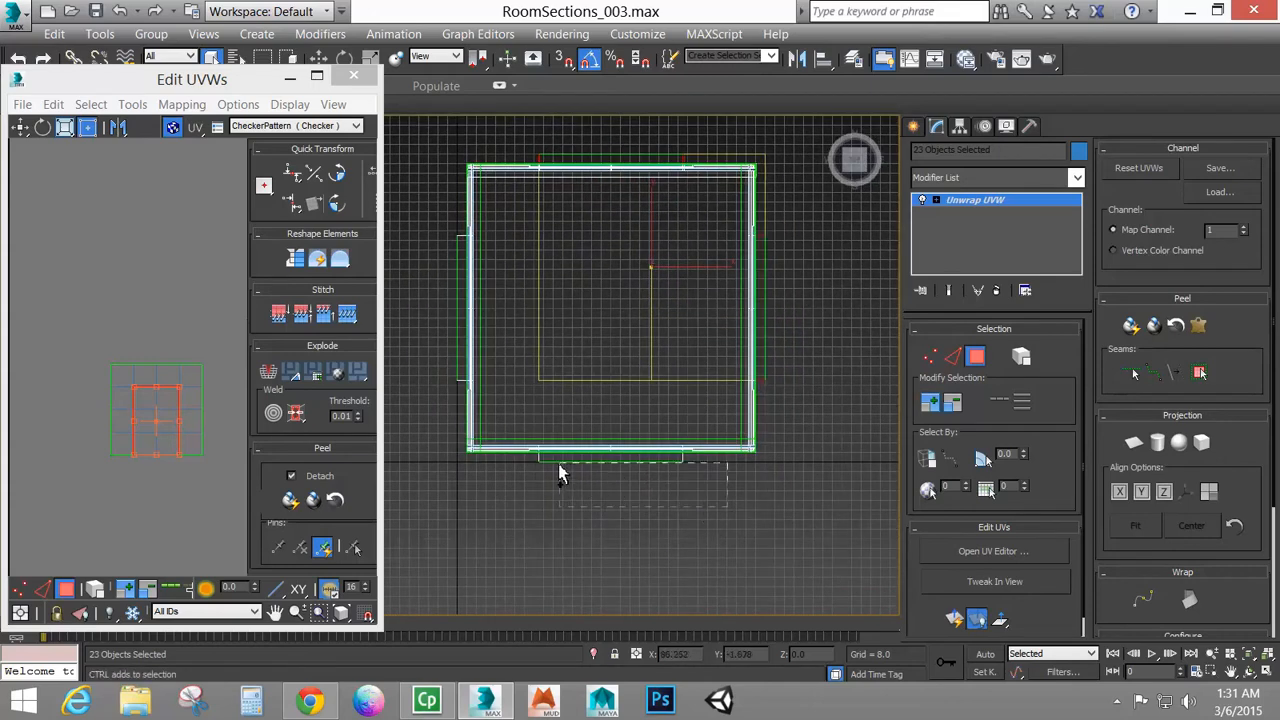
{"action": "left_click_drag", "start_coordinate": [559, 466], "coordinate": [523, 460], "text": "ctrl"}
{"action": "middle_click_drag", "start_coordinate": [560, 362], "coordinate": [651, 390]}
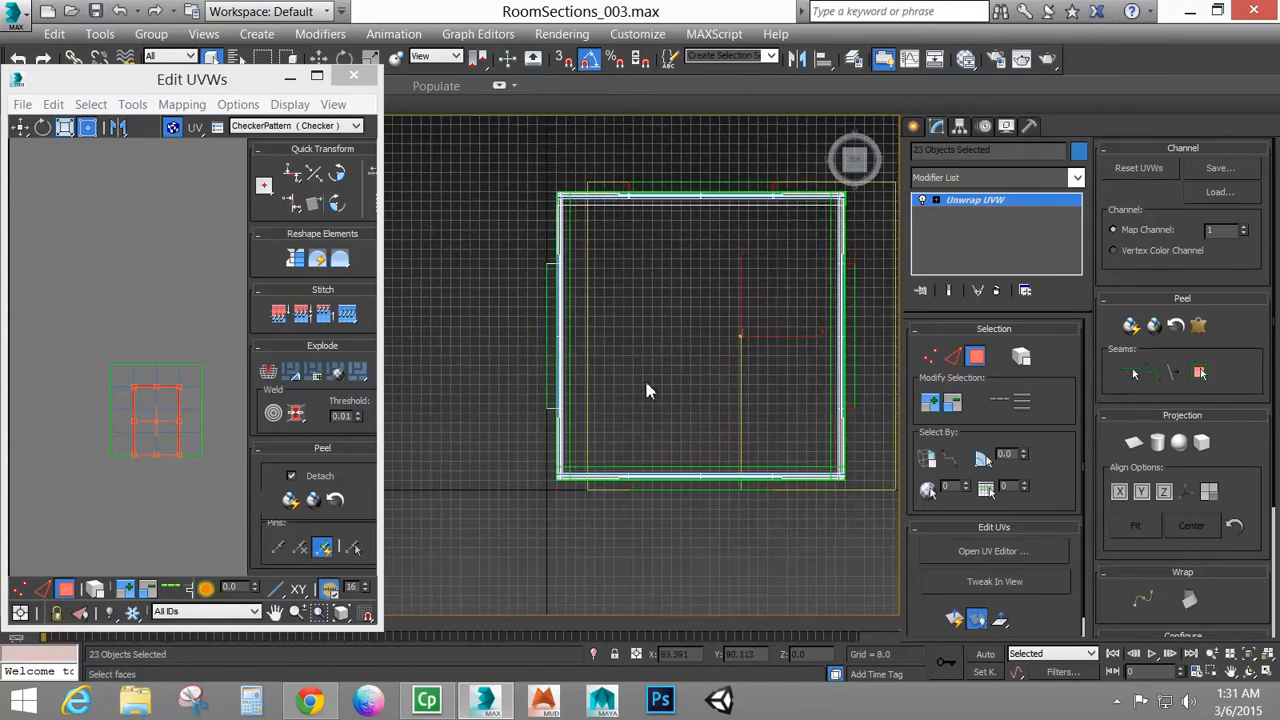
{"action": "left_click_drag", "start_coordinate": [494, 223], "coordinate": [560, 443], "text": "ctrl"}
Break the selected door jamb UVs away from the wall grid
{"action": "middle_click_drag", "start_coordinate": [111, 327], "coordinate": [106, 386]}
{"action": "scroll", "coordinate": [119, 252], "scroll_direction": "down", "scroll_amount": 3}
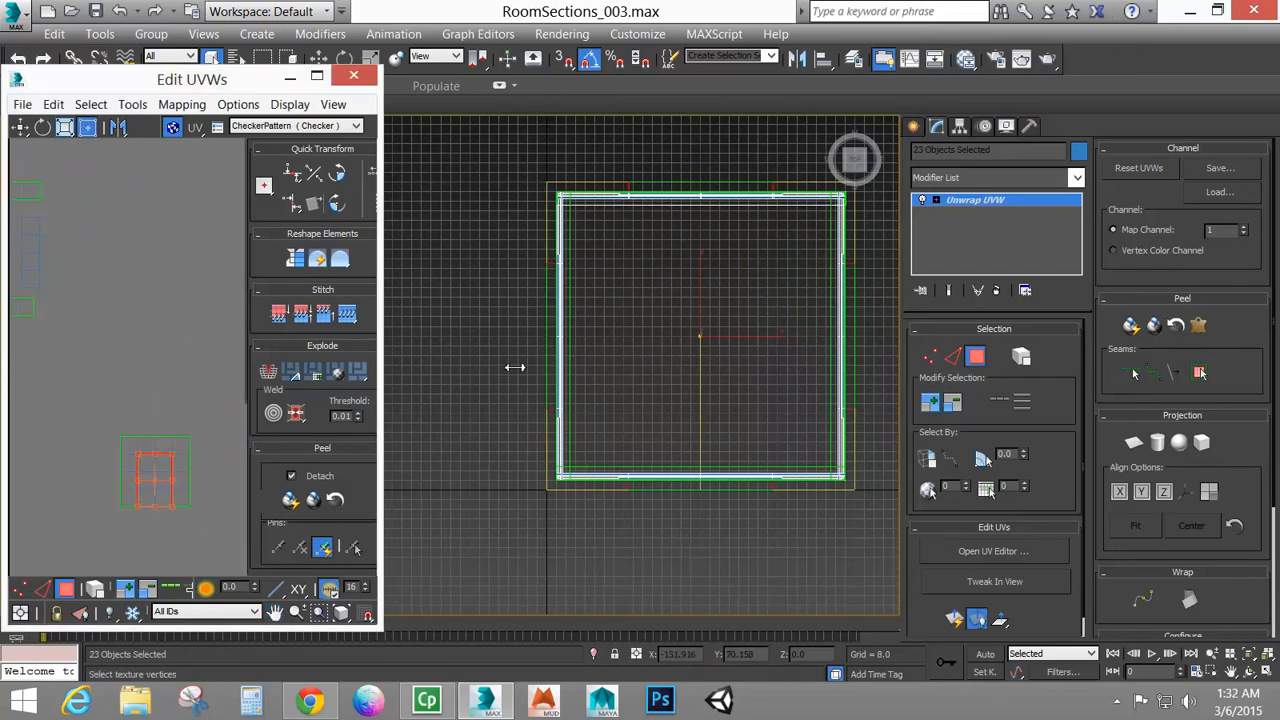
{"action": "middle_click_drag", "start_coordinate": [169, 466], "coordinate": [164, 391]}
{"action": "scroll", "coordinate": [151, 411], "scroll_direction": "up", "scroll_amount": 2}
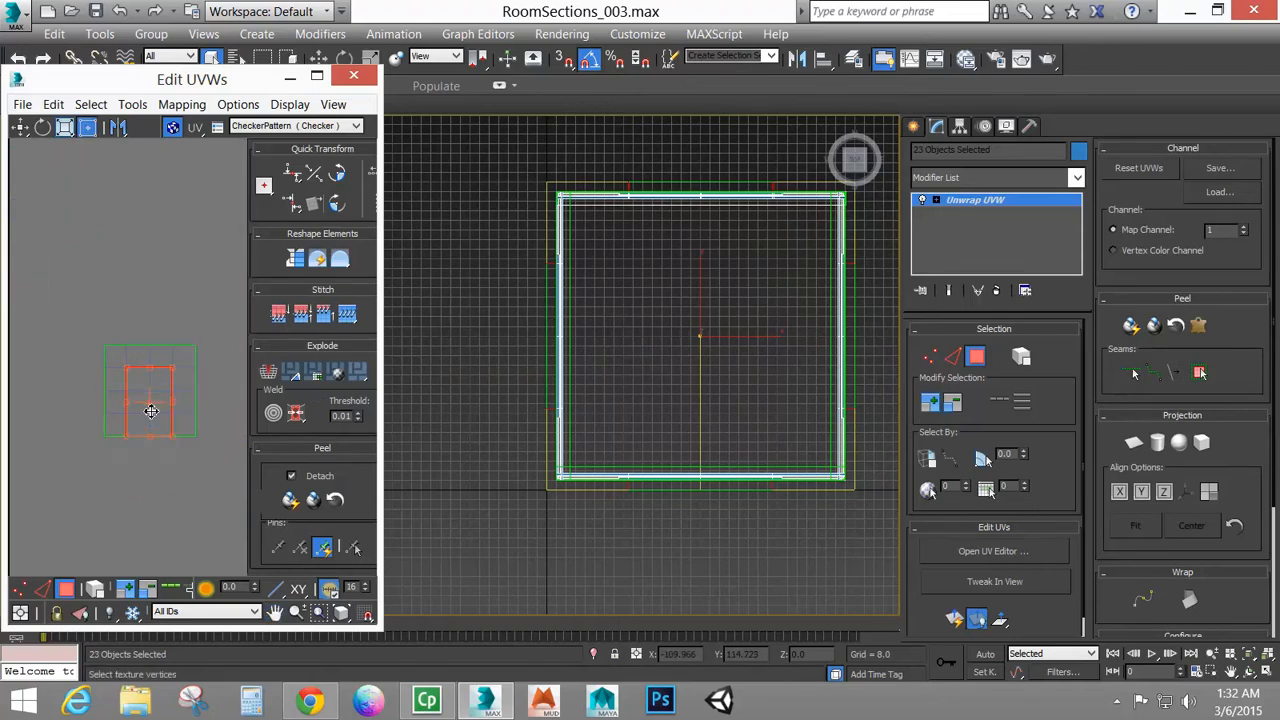
{"action": "scroll", "coordinate": [151, 411], "scroll_direction": "up", "scroll_amount": 2}
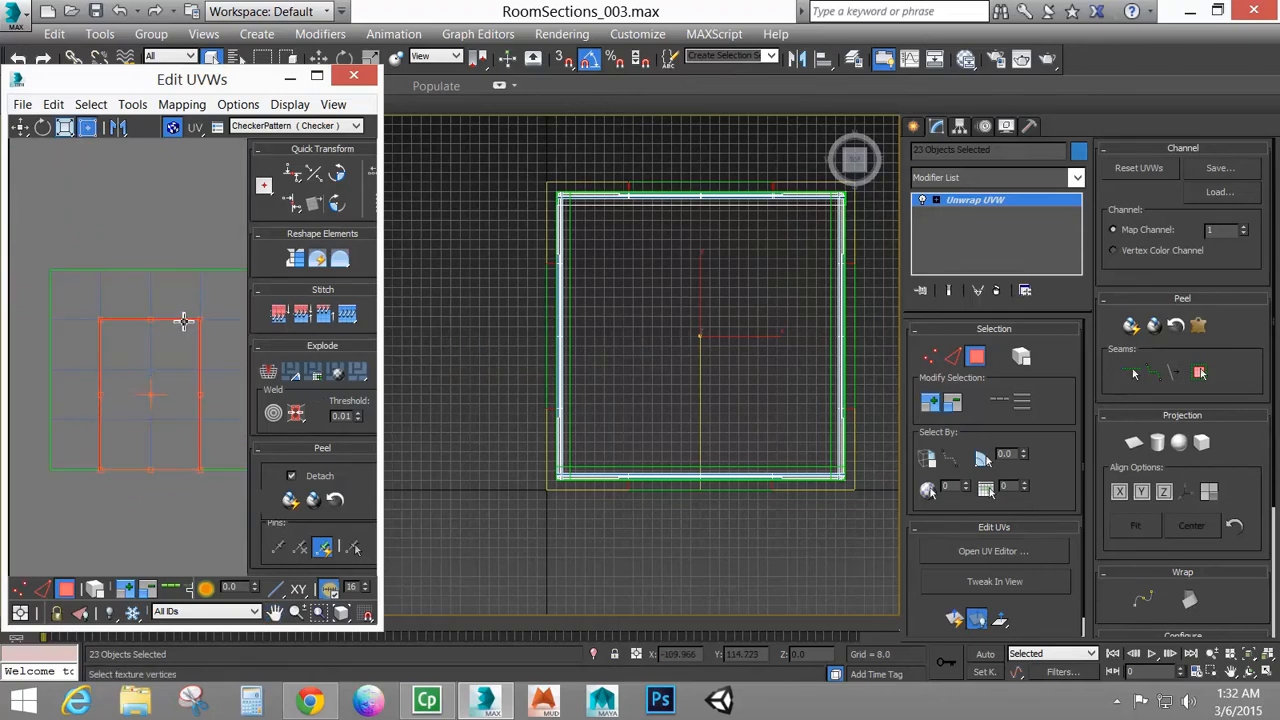
{"action": "right_click", "coordinate": [182, 238]}
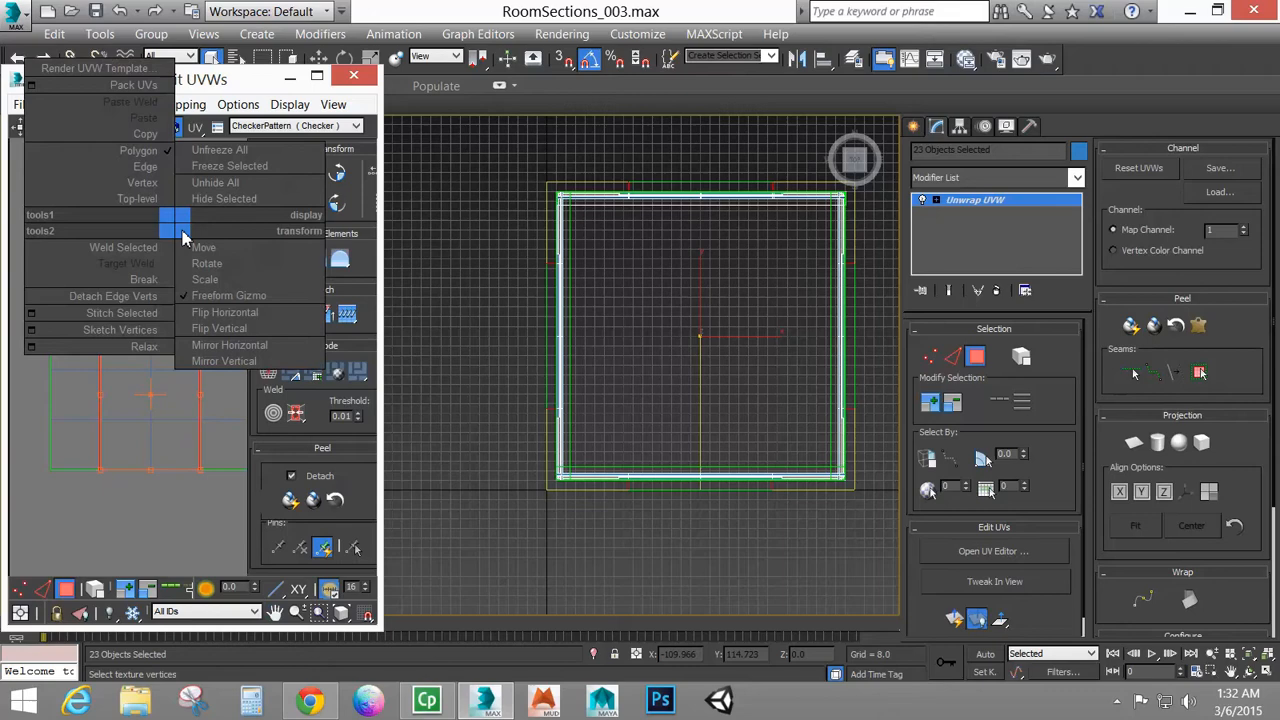
{"action": "left_click", "coordinate": [155, 276]}
Move the door jamb UVs out of the wall grid and place them beside the door trim UVs
{"action": "scroll", "coordinate": [167, 380], "scroll_direction": "down", "scroll_amount": 1}
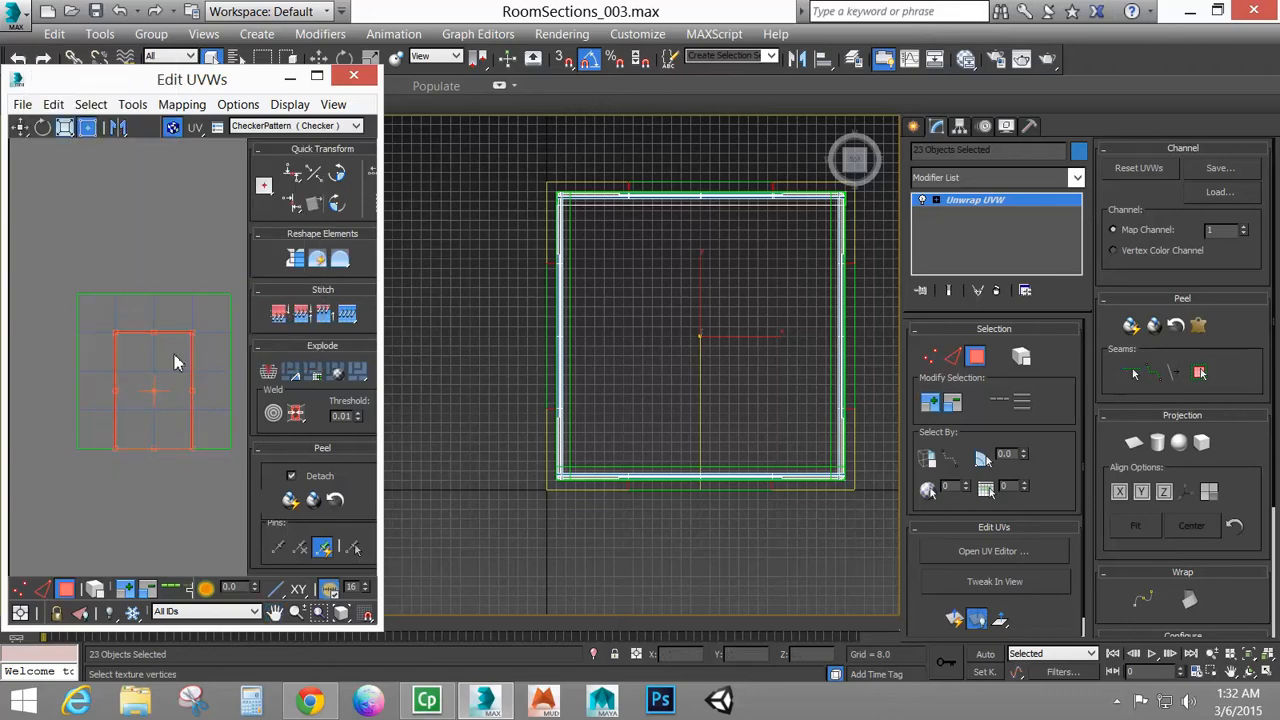
{"action": "left_click_drag", "start_coordinate": [174, 355], "coordinate": [151, 189]}
{"action": "middle_click_drag", "start_coordinate": [184, 300], "coordinate": [180, 428]}
{"action": "scroll", "coordinate": [180, 428], "scroll_direction": "down", "scroll_amount": 2}
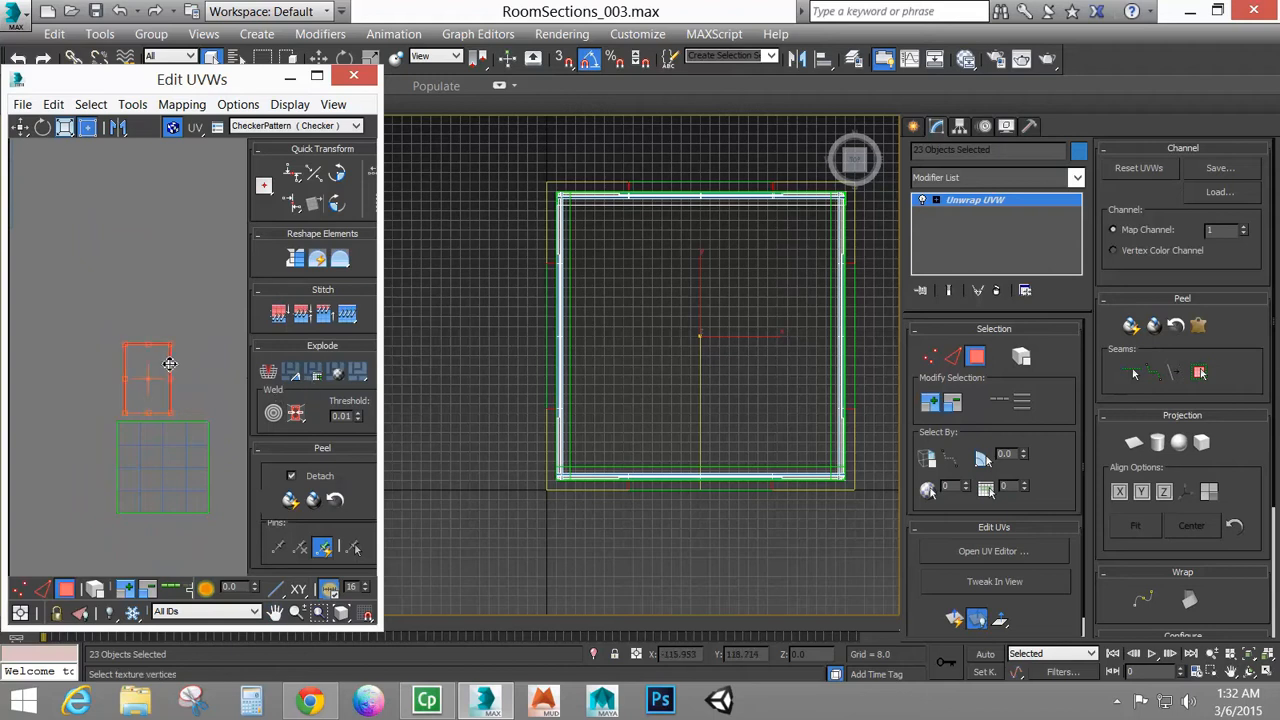
{"action": "scroll", "coordinate": [170, 380], "scroll_direction": "down", "scroll_amount": 2}
{"action": "left_click_drag", "start_coordinate": [163, 364], "coordinate": [127, 259]}
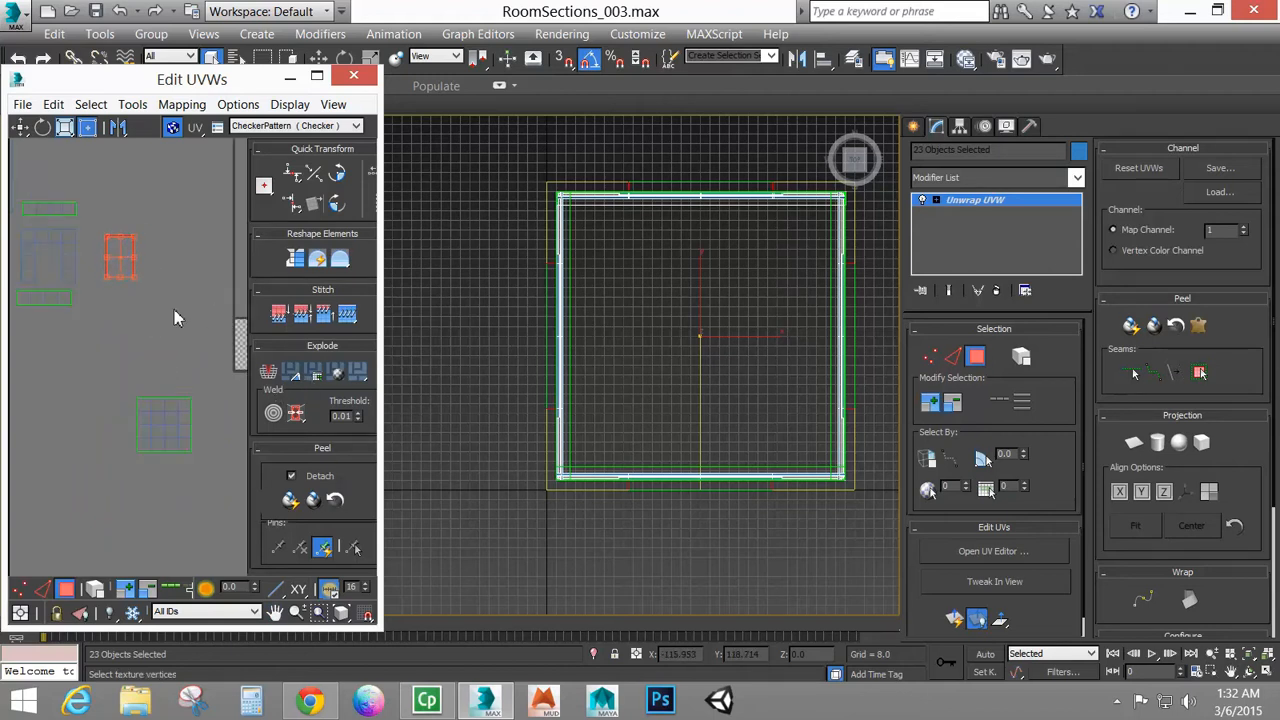
Select the wall UV grid and reduce the selection to only the back wall's faces in the top view
{"action": "middle_click_drag", "start_coordinate": [188, 446], "coordinate": [146, 426]}
{"action": "scroll", "coordinate": [146, 426], "scroll_direction": "up", "scroll_amount": 1}
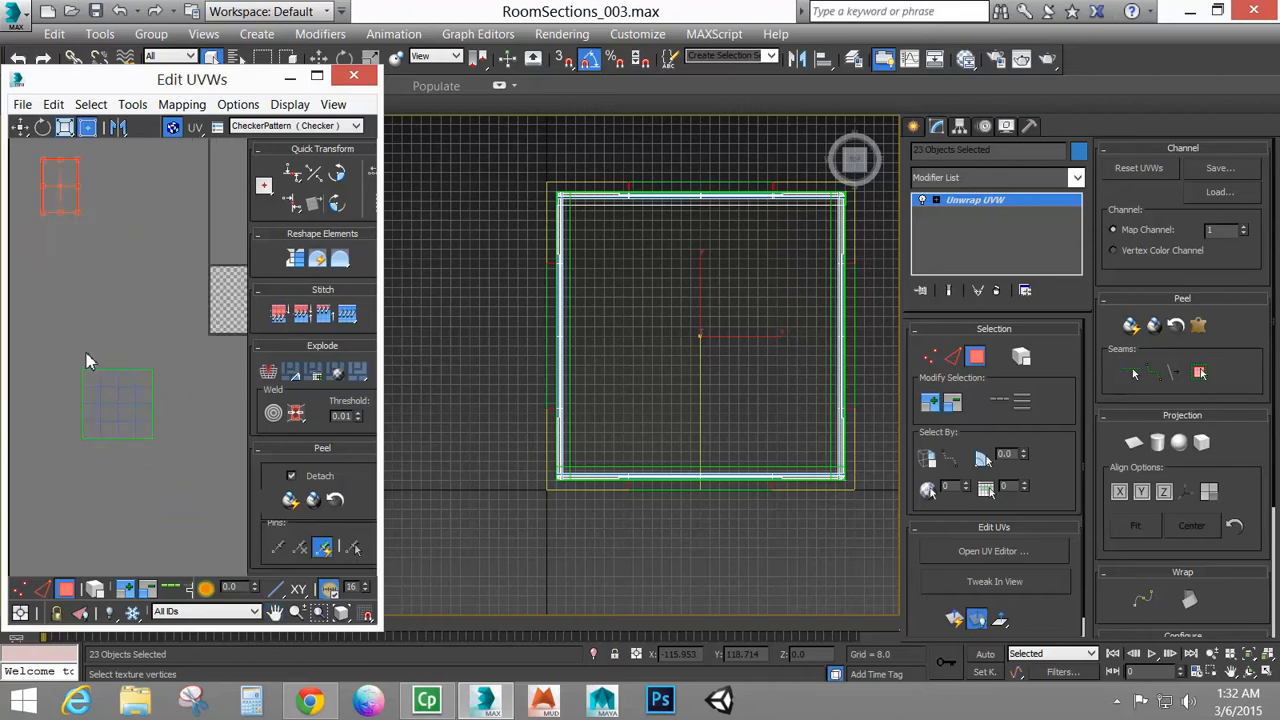
{"action": "left_click", "coordinate": [549, 312]}
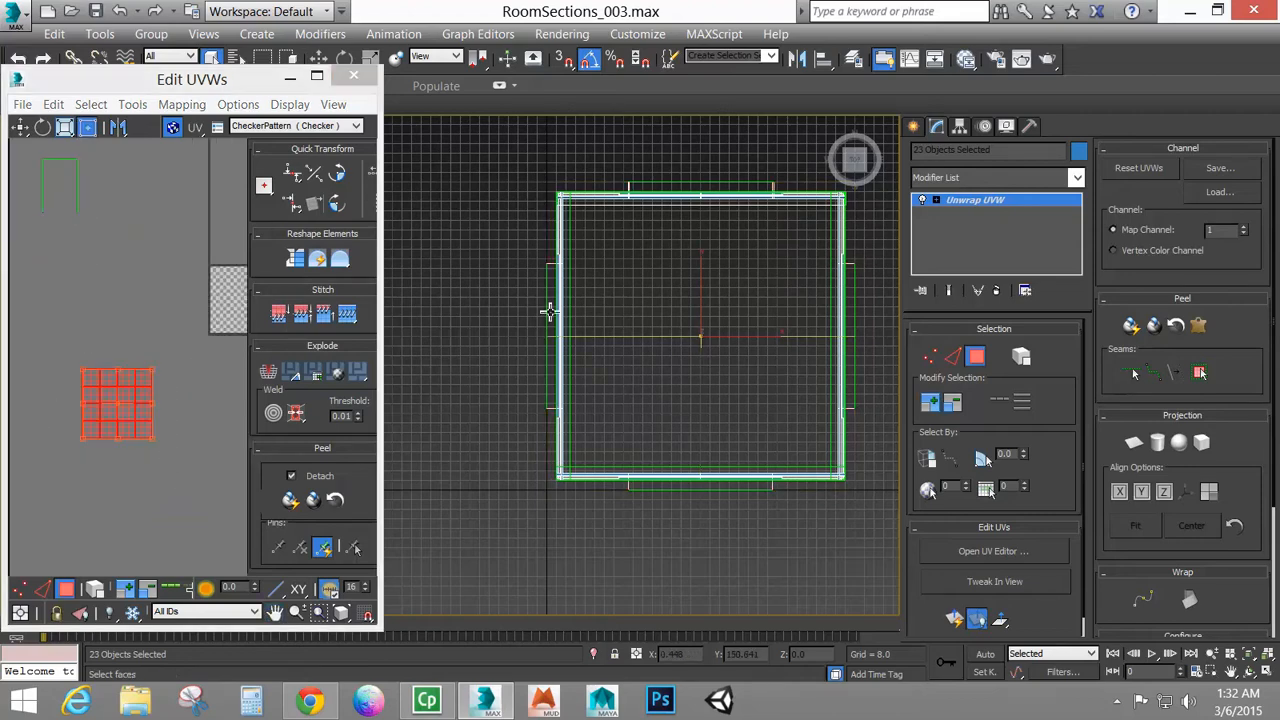
{"action": "middle_click_drag", "start_coordinate": [549, 312], "coordinate": [615, 345], "text": "alt"}
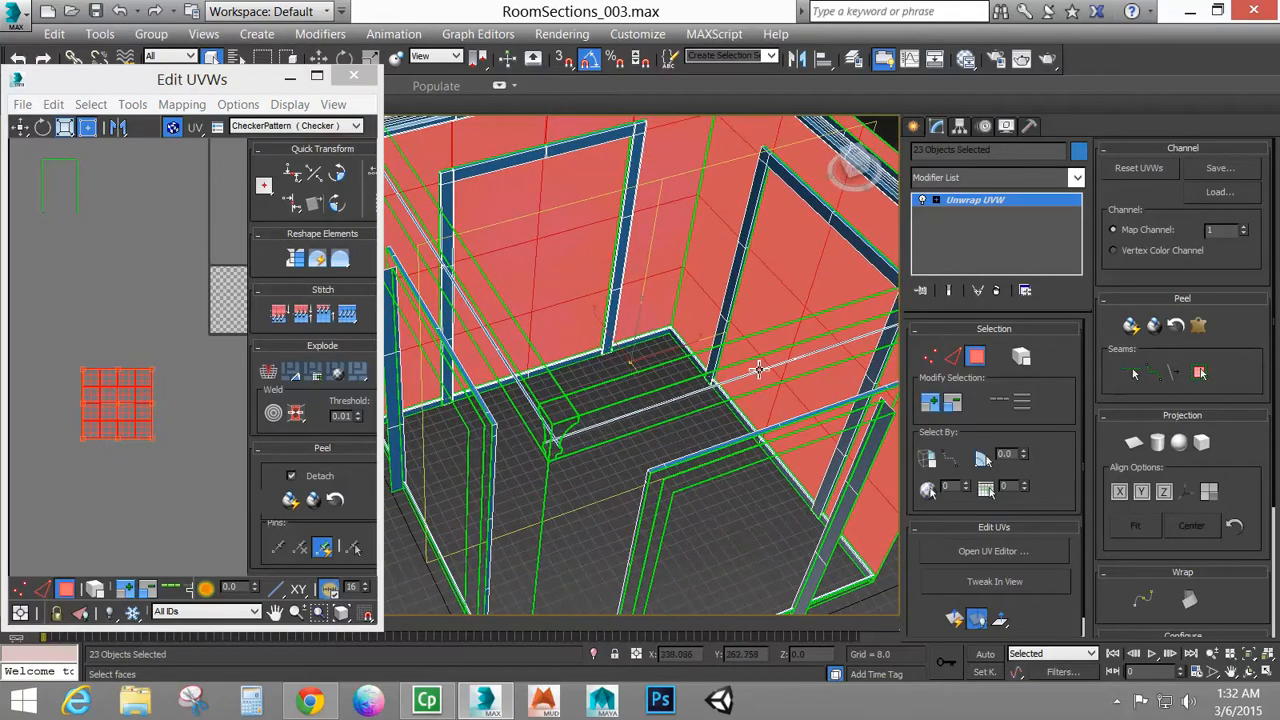
{"action": "middle_click_drag", "start_coordinate": [686, 454], "coordinate": [704, 427], "text": "alt"}
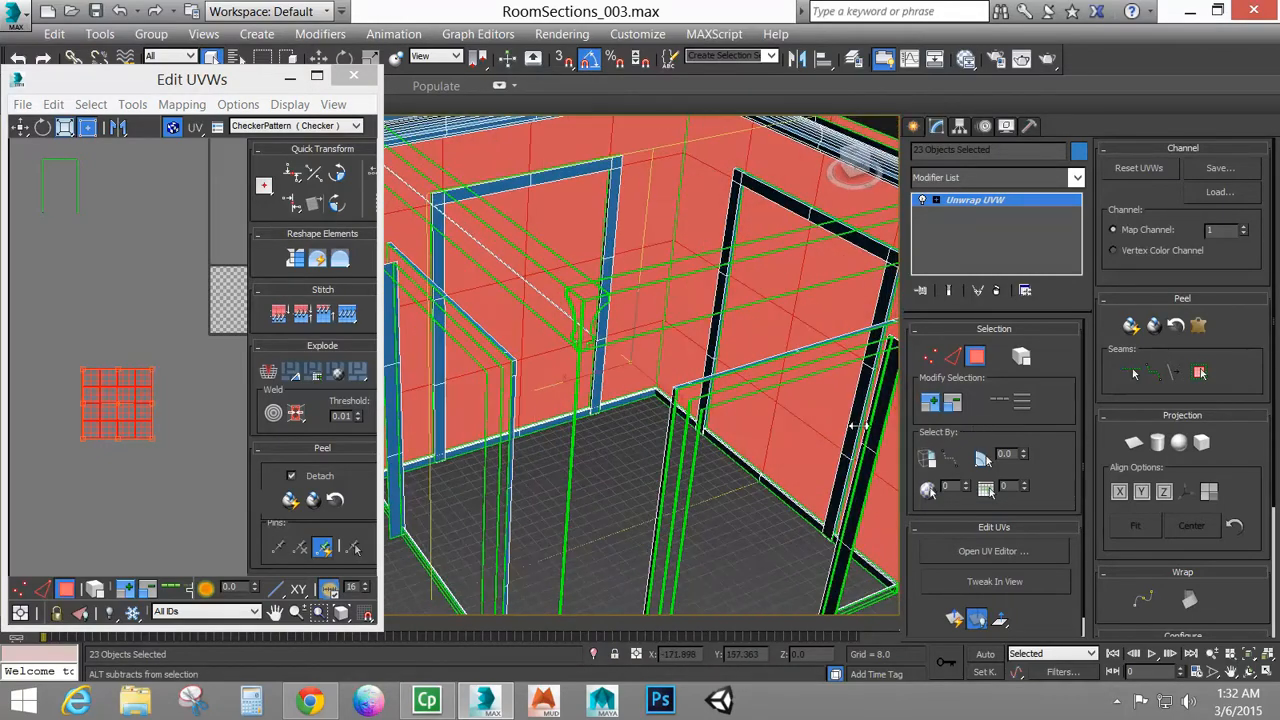
{"action": "key", "text": "t"}
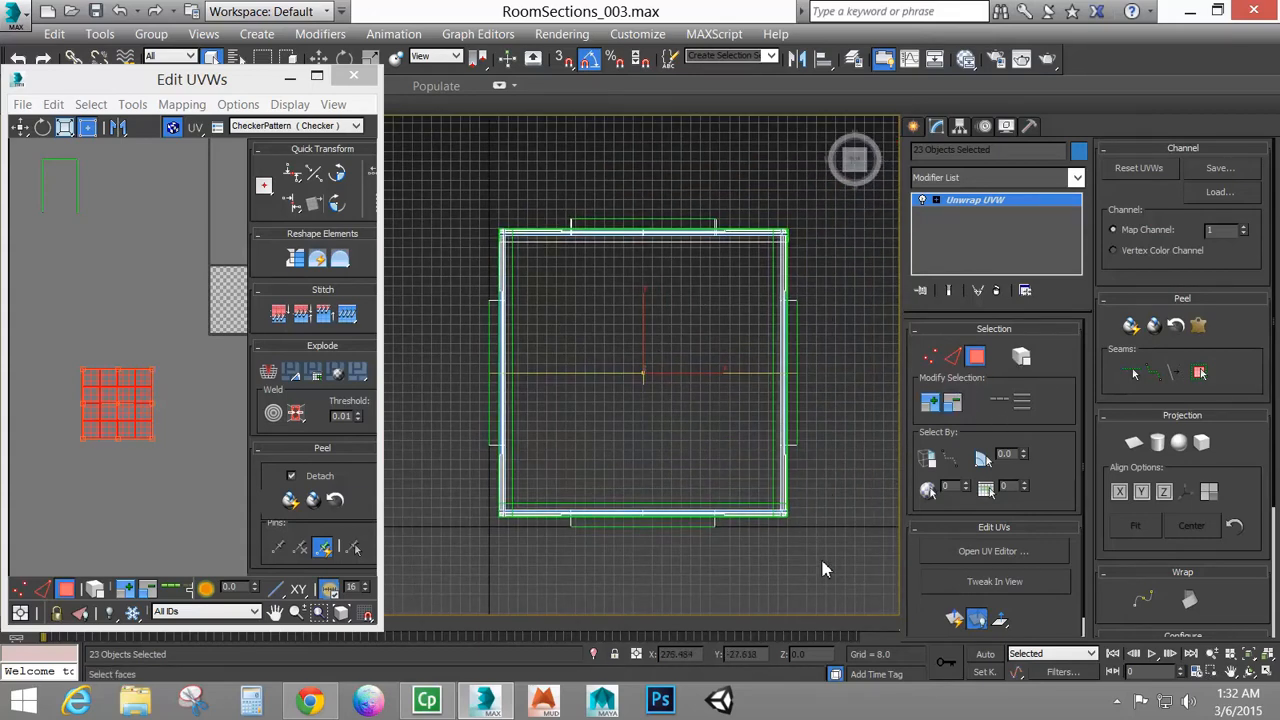
{"action": "left_click_drag", "start_coordinate": [611, 450], "coordinate": [450, 260]}
{"action": "key", "text": "p"}
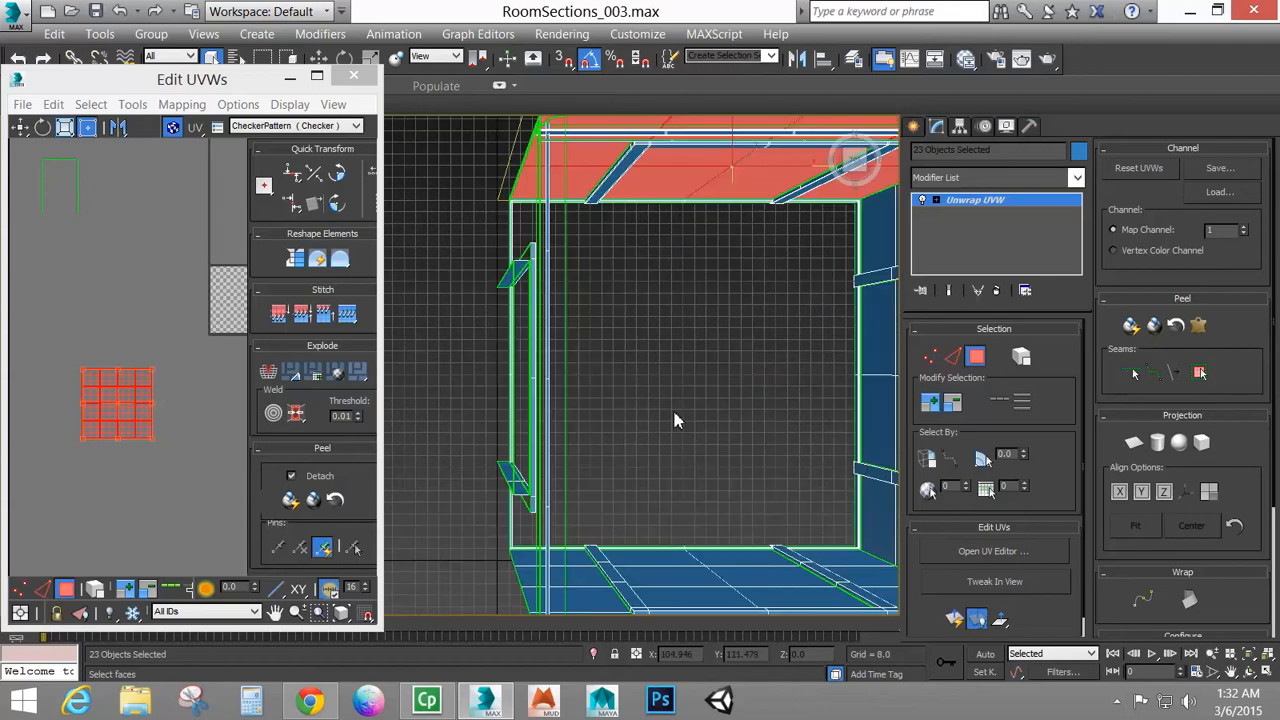
{"action": "middle_click_drag", "start_coordinate": [688, 432], "coordinate": [609, 403], "text": "alt"}
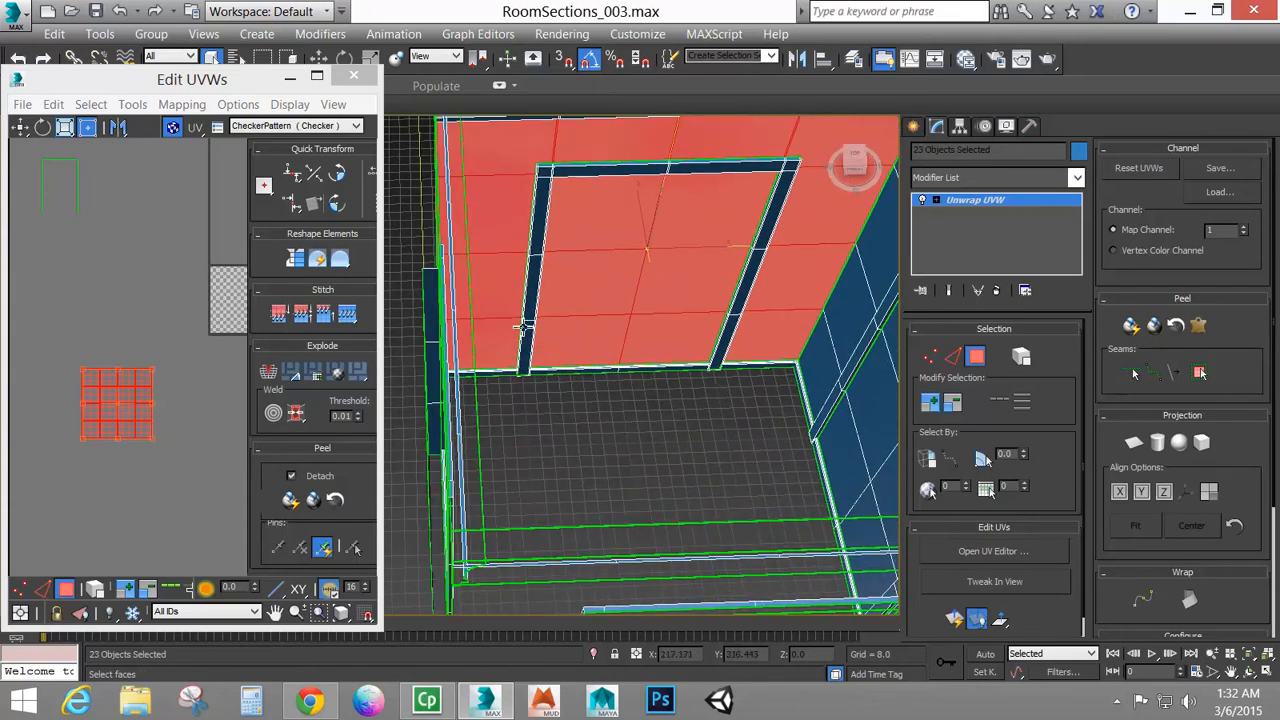
Break the back wall's UVs from the wall grid and move them into the empty space above the checker tile
{"action": "scroll", "coordinate": [168, 404], "scroll_direction": "down", "scroll_amount": 4}
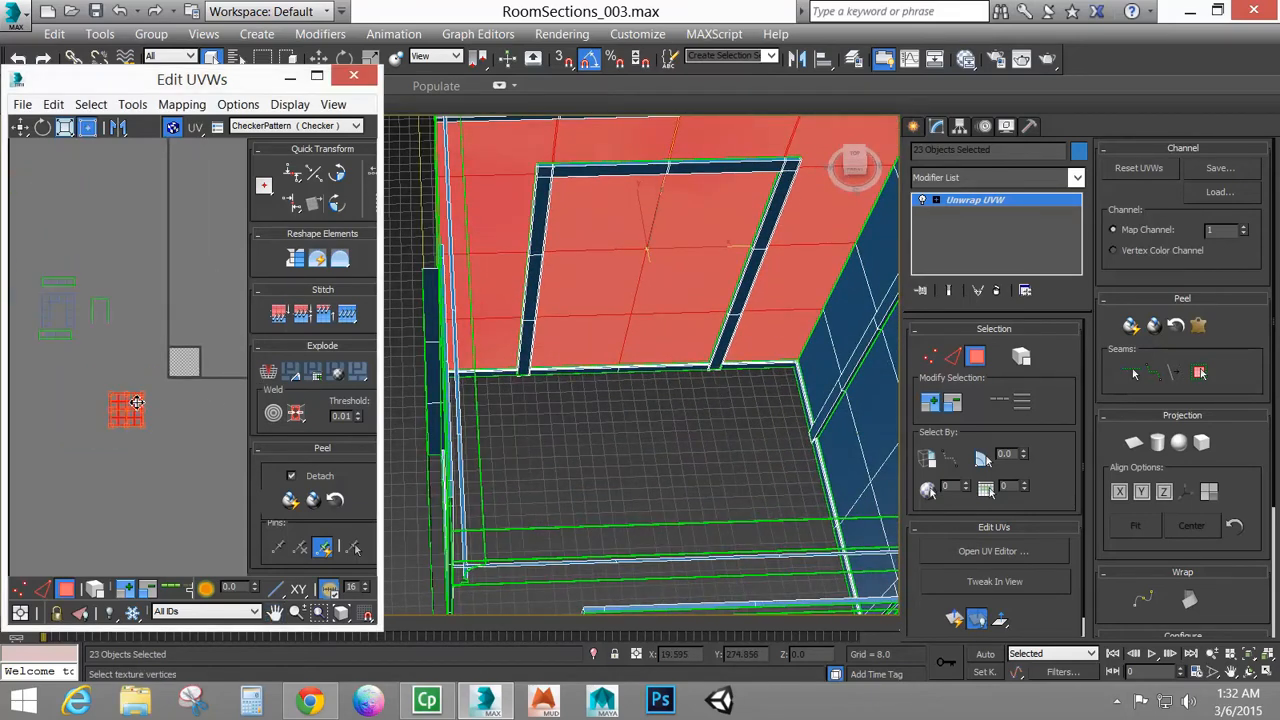
{"action": "right_click", "coordinate": [156, 409]}
{"action": "left_click", "coordinate": [115, 455]}
{"action": "left_click_drag", "start_coordinate": [136, 413], "coordinate": [200, 229]}
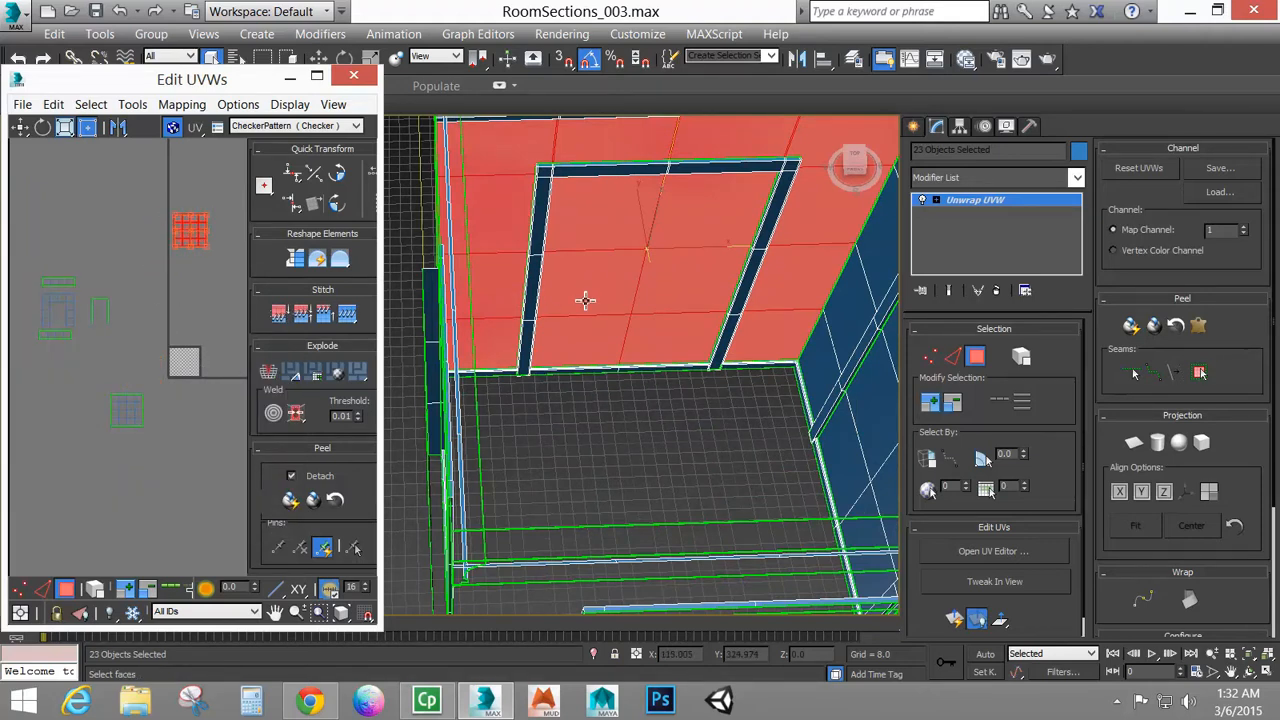
Select the remaining wall grid and reduce the selection to only the left wall's faces in the top view
{"action": "left_click_drag", "start_coordinate": [185, 472], "coordinate": [198, 458]}
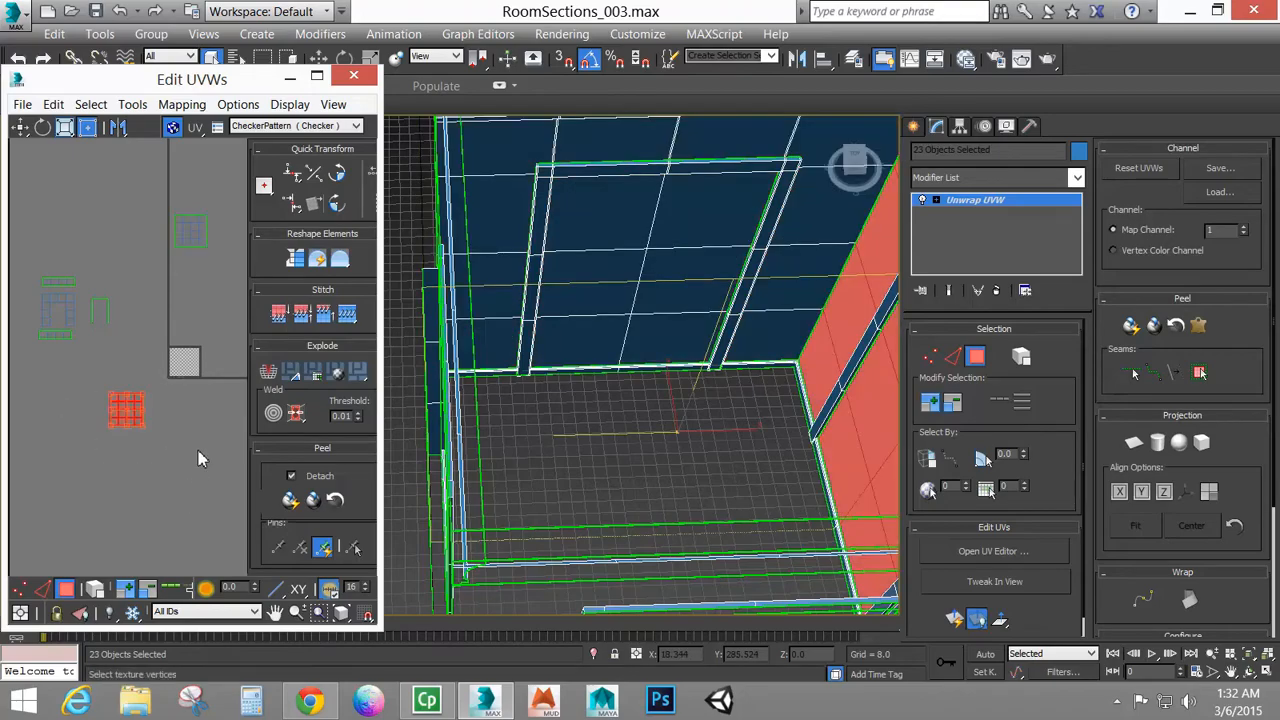
{"action": "middle_click_drag", "start_coordinate": [623, 403], "coordinate": [913, 397], "text": "alt"}
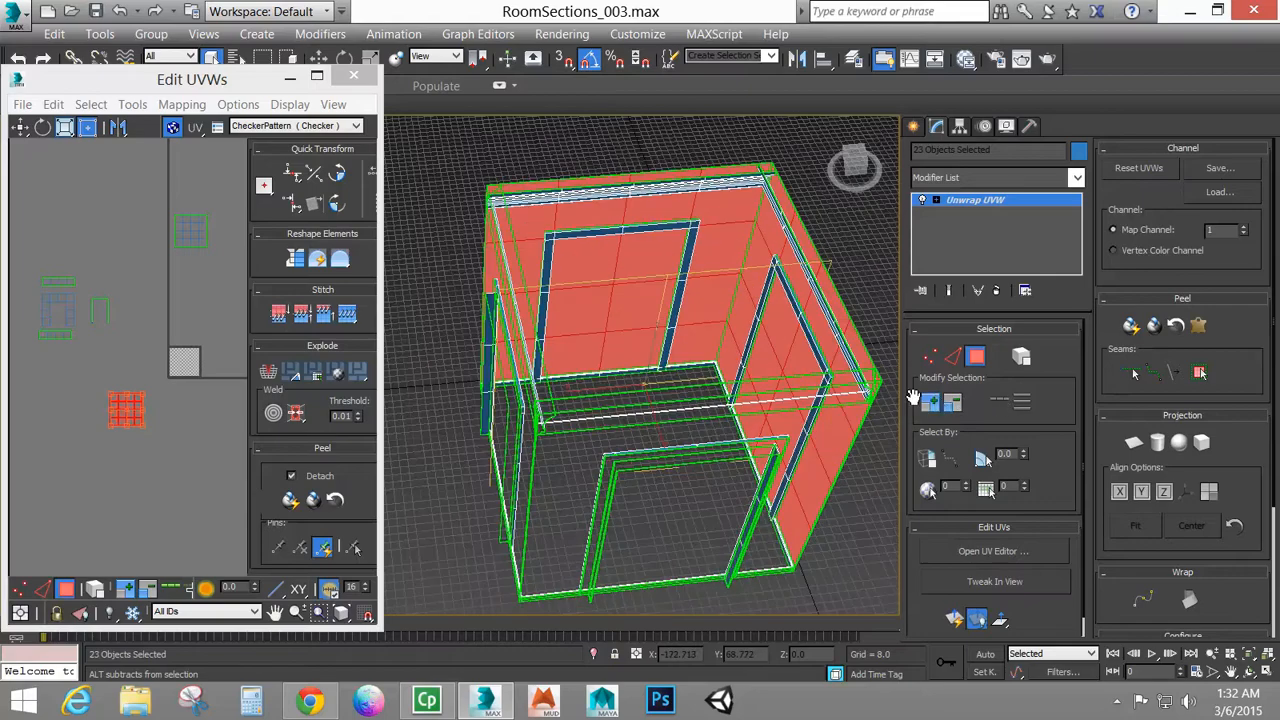
{"action": "key", "text": "t"}
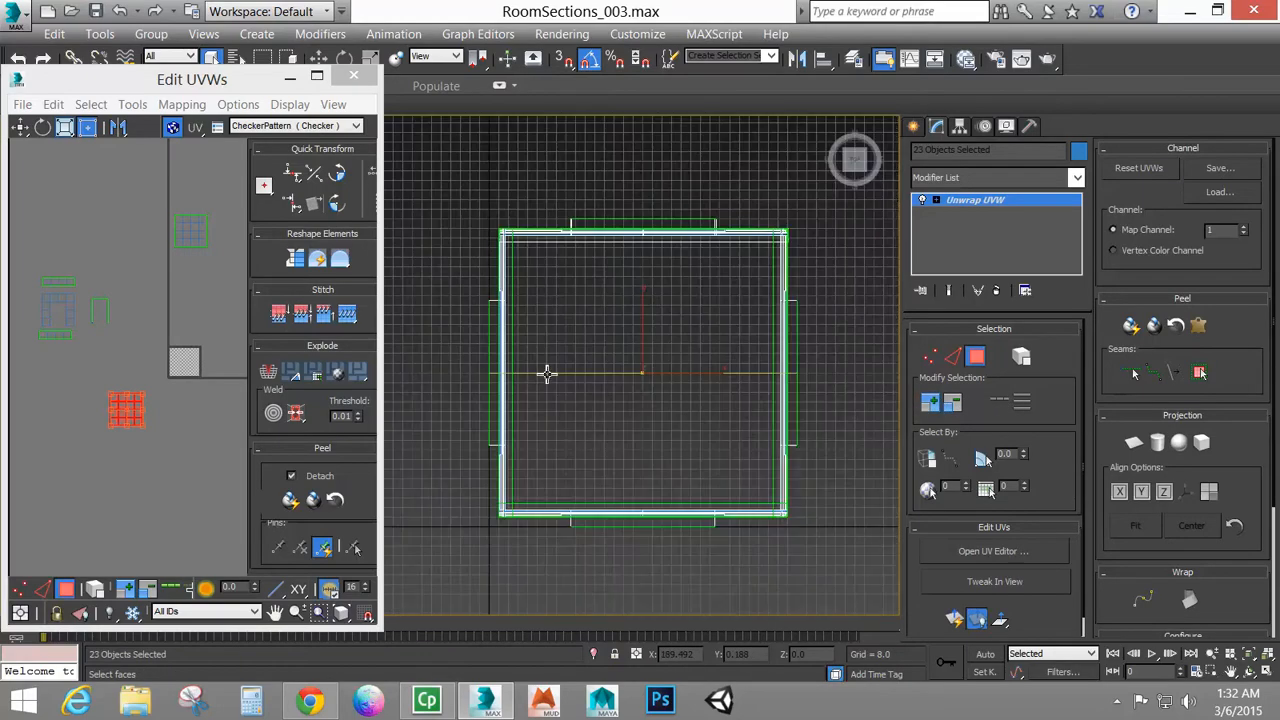
{"action": "scroll", "coordinate": [574, 366], "scroll_direction": "down", "scroll_amount": 3}
{"action": "left_click_drag", "start_coordinate": [754, 265], "coordinate": [553, 525]}
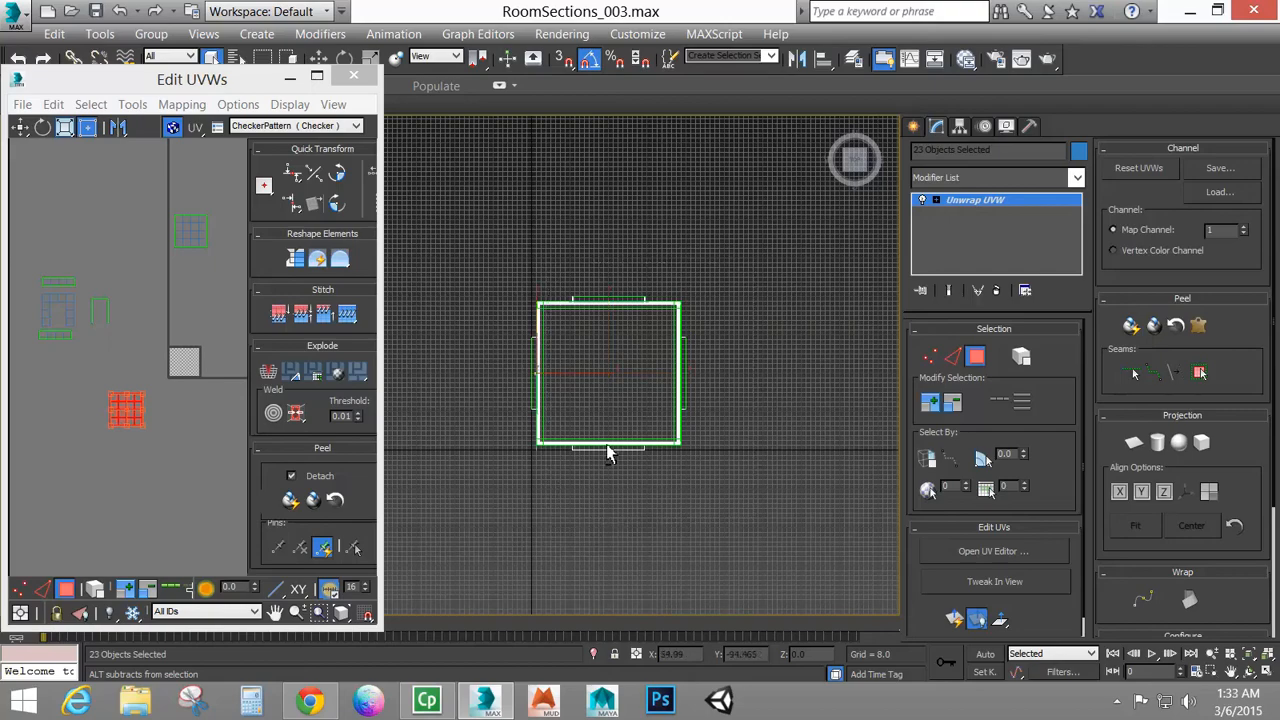
{"action": "key", "text": "p"}
{"action": "middle_click_drag", "start_coordinate": [683, 438], "coordinate": [640, 465], "text": "alt"}
Break the left wall's UVs from the grid and place them beside the back wall's UVs
{"action": "right_click", "coordinate": [182, 409]}
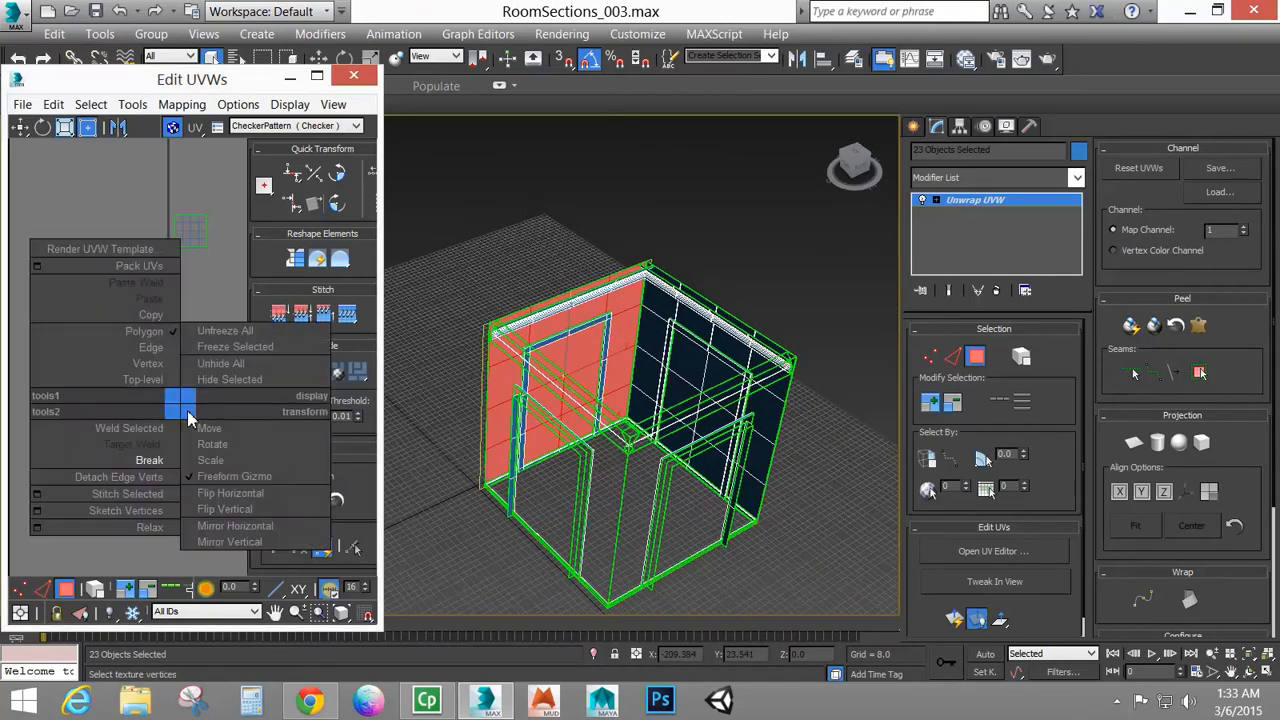
{"action": "left_click", "coordinate": [170, 466]}
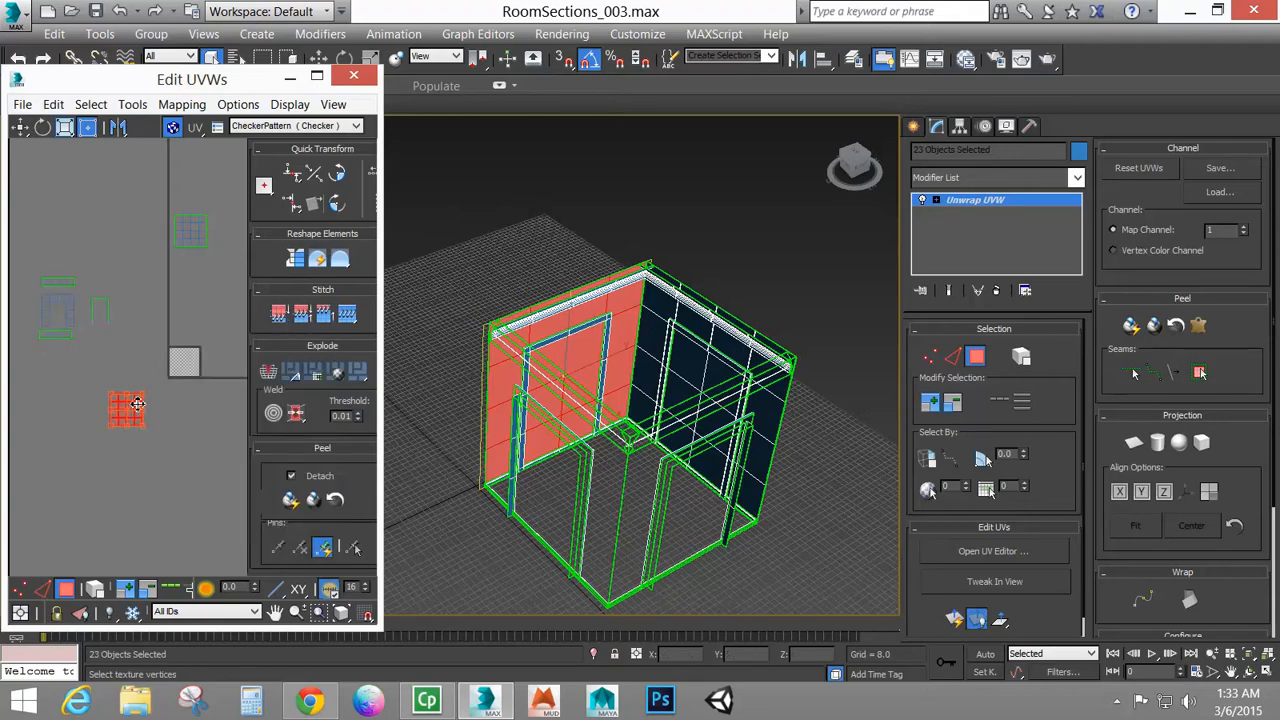
{"action": "left_click_drag", "start_coordinate": [138, 405], "coordinate": [150, 225]}
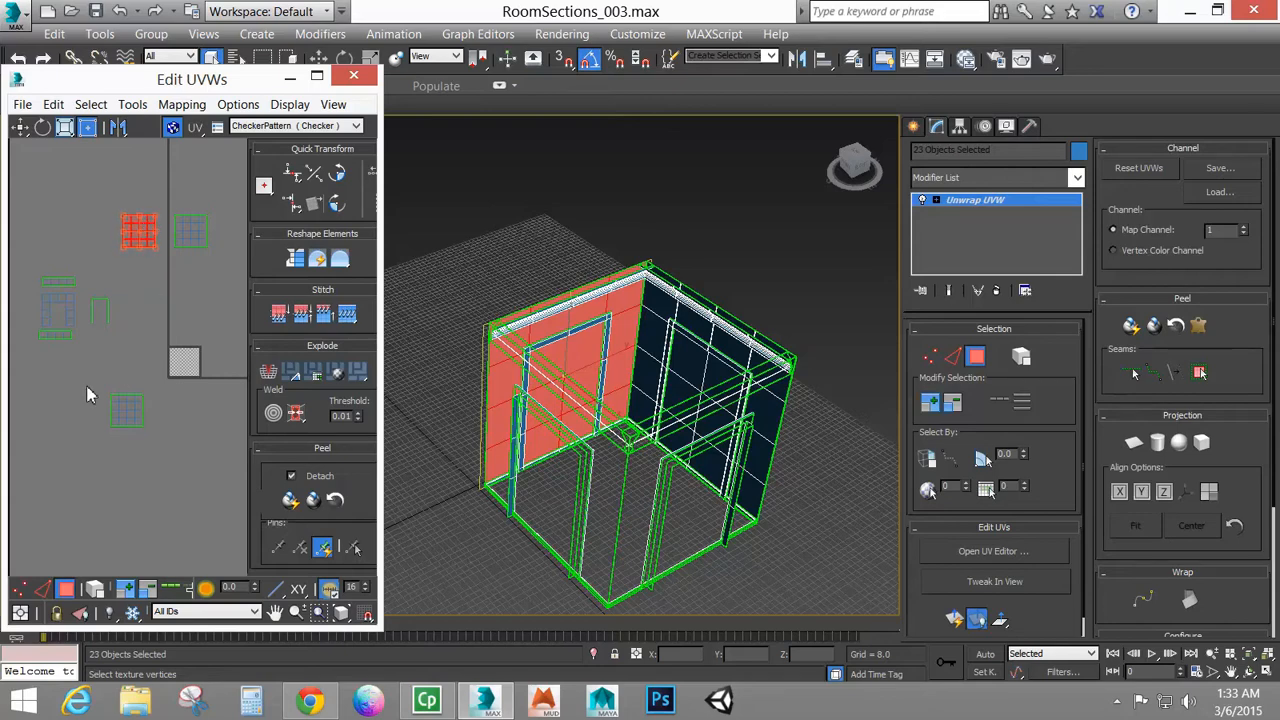
Select the remaining two-wall grid and deselect the right wall in the top view, keeping the front wall's faces
{"action": "left_click_drag", "start_coordinate": [175, 467], "coordinate": [83, 378]}
{"action": "middle_click", "coordinate": [574, 438]}
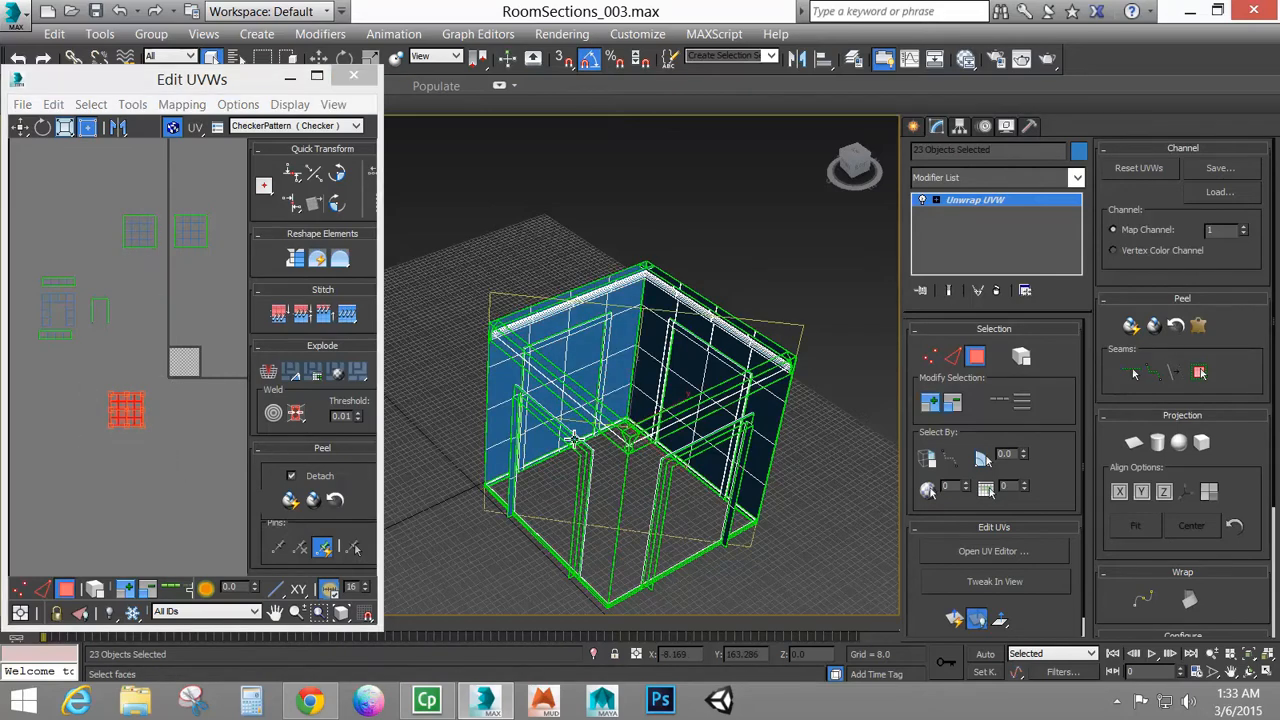
{"action": "key", "text": "t"}
{"action": "scroll", "coordinate": [652, 406], "scroll_direction": "up", "scroll_amount": 3}
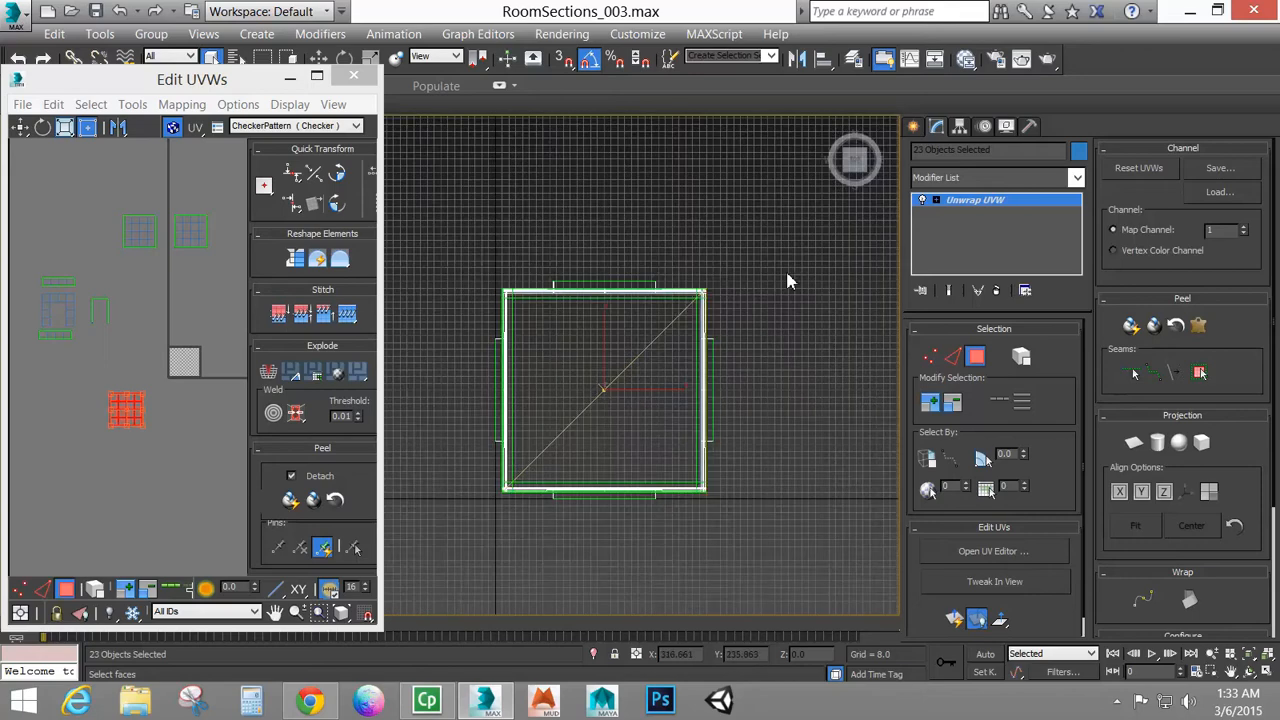
{"action": "left_click_drag", "start_coordinate": [669, 454], "coordinate": [656, 475], "text": "alt"}
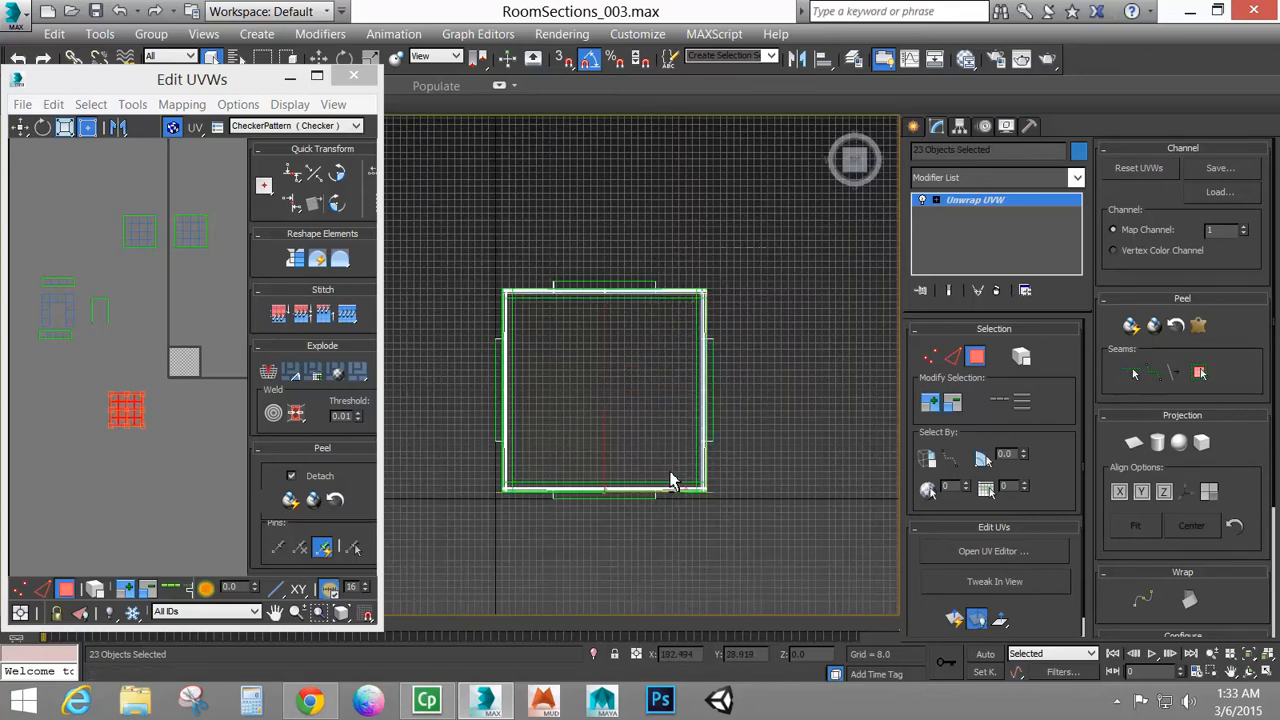
Break the front wall's UVs from the grid and place them between the back wall's UVs and the checker tile
{"action": "right_click", "coordinate": [135, 403]}
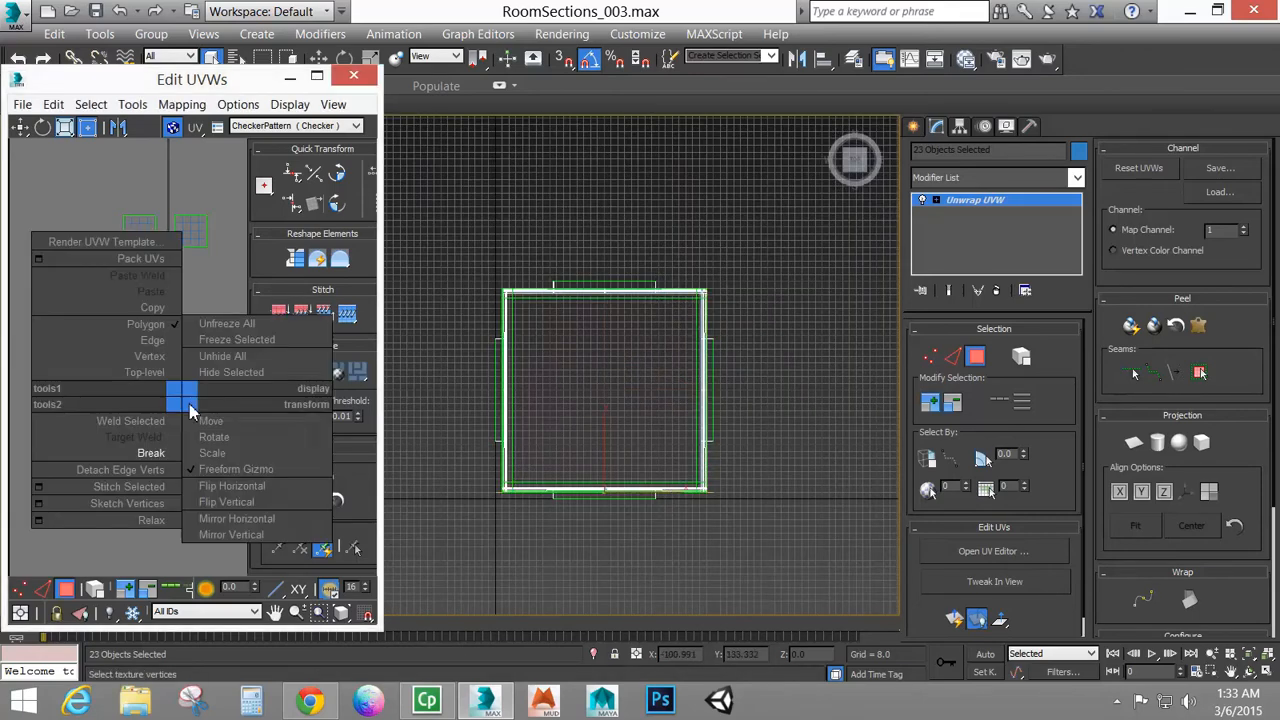
{"action": "left_click", "coordinate": [146, 453]}
{"action": "left_click_drag", "start_coordinate": [146, 398], "coordinate": [203, 285]}
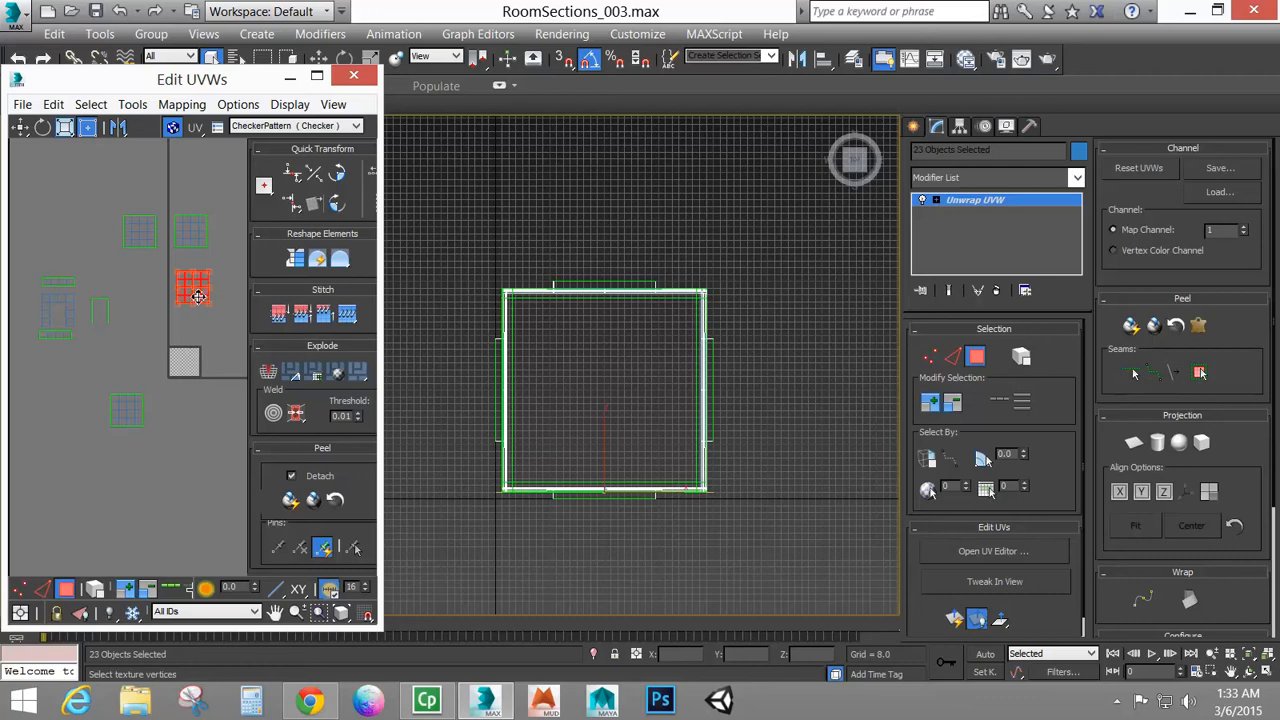
Select the last wall's UV grid and move it to the right of the back wall's UVs
{"action": "left_click_drag", "start_coordinate": [181, 451], "coordinate": [181, 451]}
{"action": "middle_click_drag", "start_coordinate": [205, 430], "coordinate": [158, 477]}
{"action": "left_click_drag", "start_coordinate": [85, 457], "coordinate": [206, 280]}
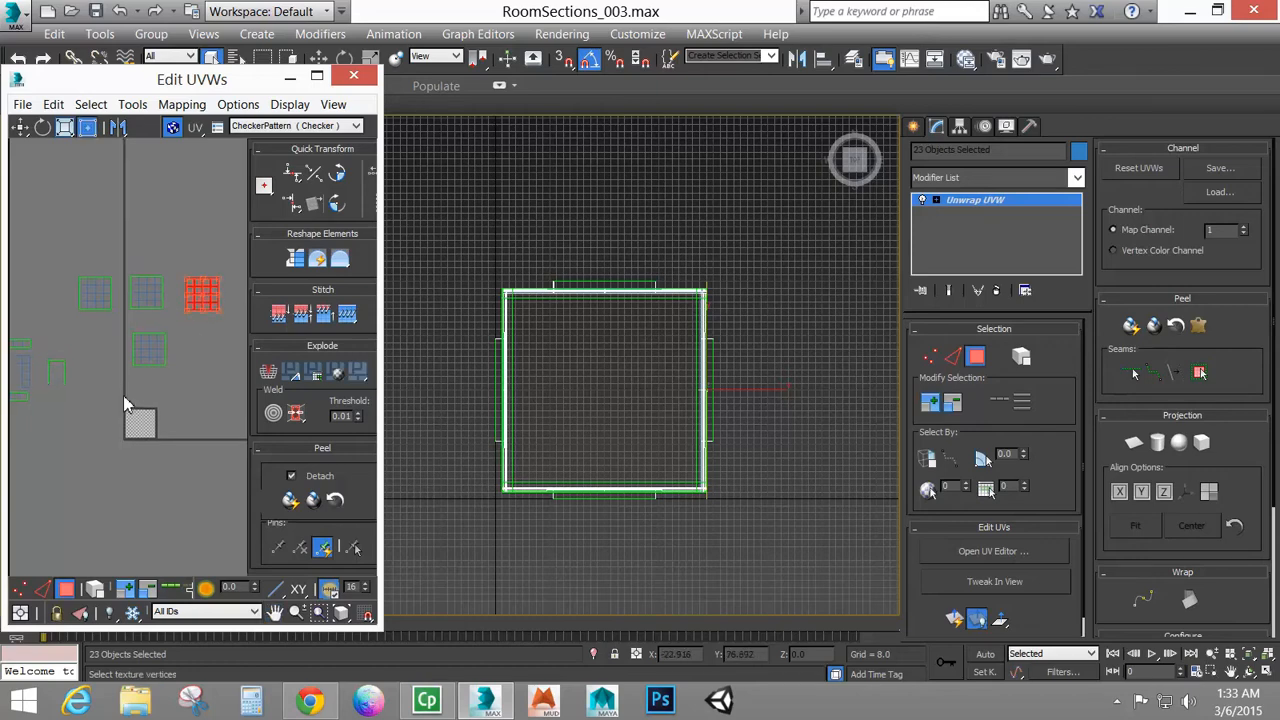
Enlarge the UV editor to full screen and examine the layout of the separated wall, molding, trim and jamb UVs
{"action": "scroll", "coordinate": [123, 395], "scroll_direction": "down", "scroll_amount": 2}
{"action": "middle_click_drag", "start_coordinate": [123, 395], "coordinate": [152, 435]}
{"action": "scroll", "coordinate": [128, 413], "scroll_direction": "up", "scroll_amount": 3}
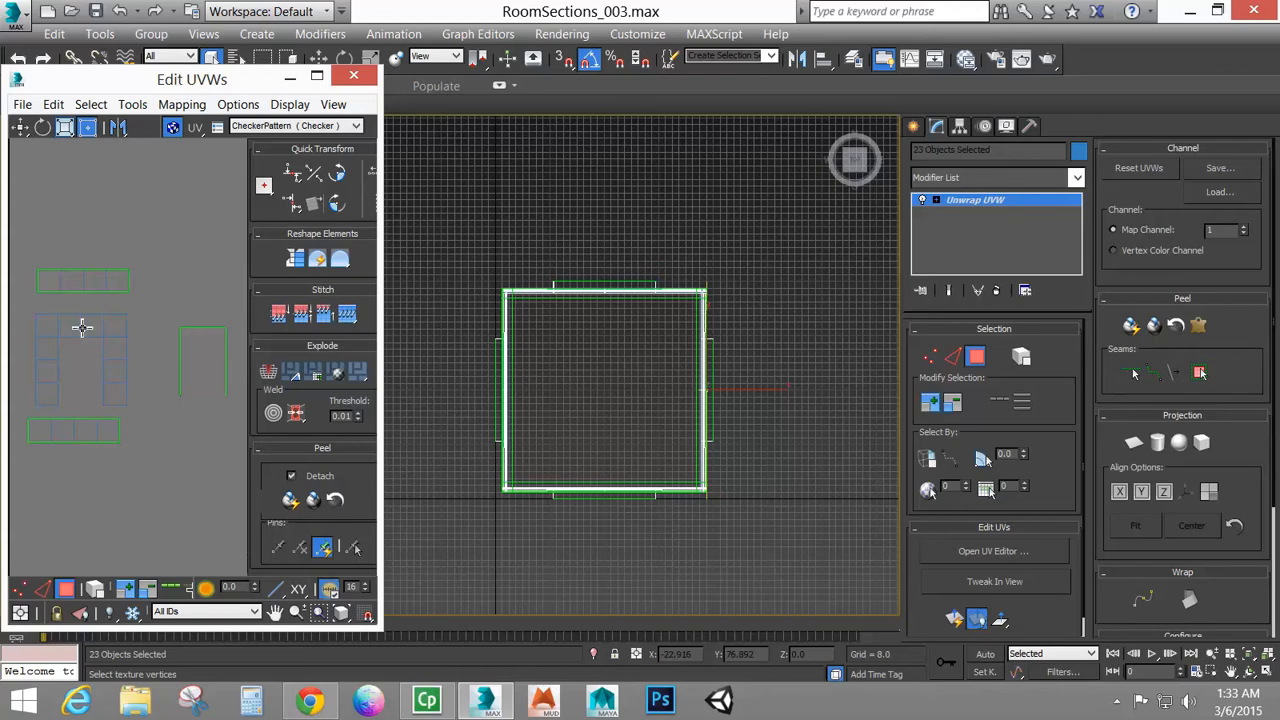
{"action": "left_click", "coordinate": [318, 80]}
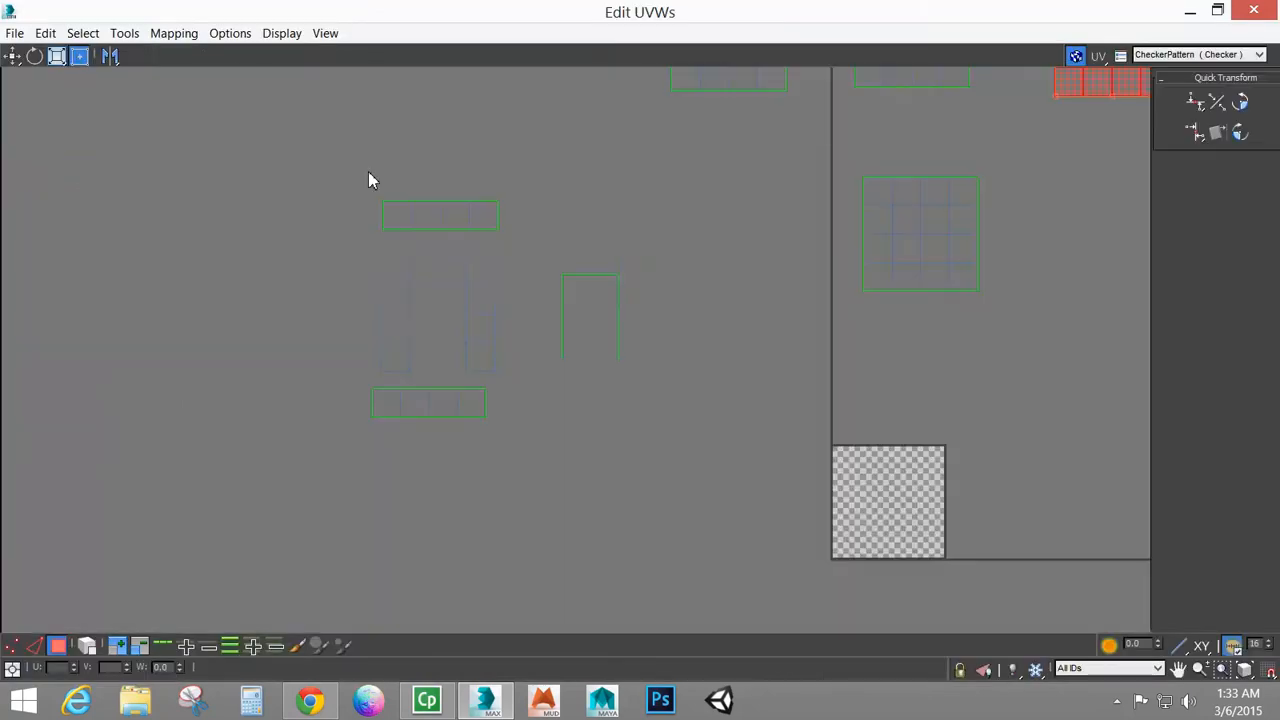
{"action": "middle_click_drag", "start_coordinate": [580, 314], "coordinate": [443, 411]}
{"action": "scroll", "coordinate": [443, 411], "scroll_direction": "up", "scroll_amount": 2}
{"action": "scroll", "coordinate": [563, 376], "scroll_direction": "down", "scroll_amount": 4}
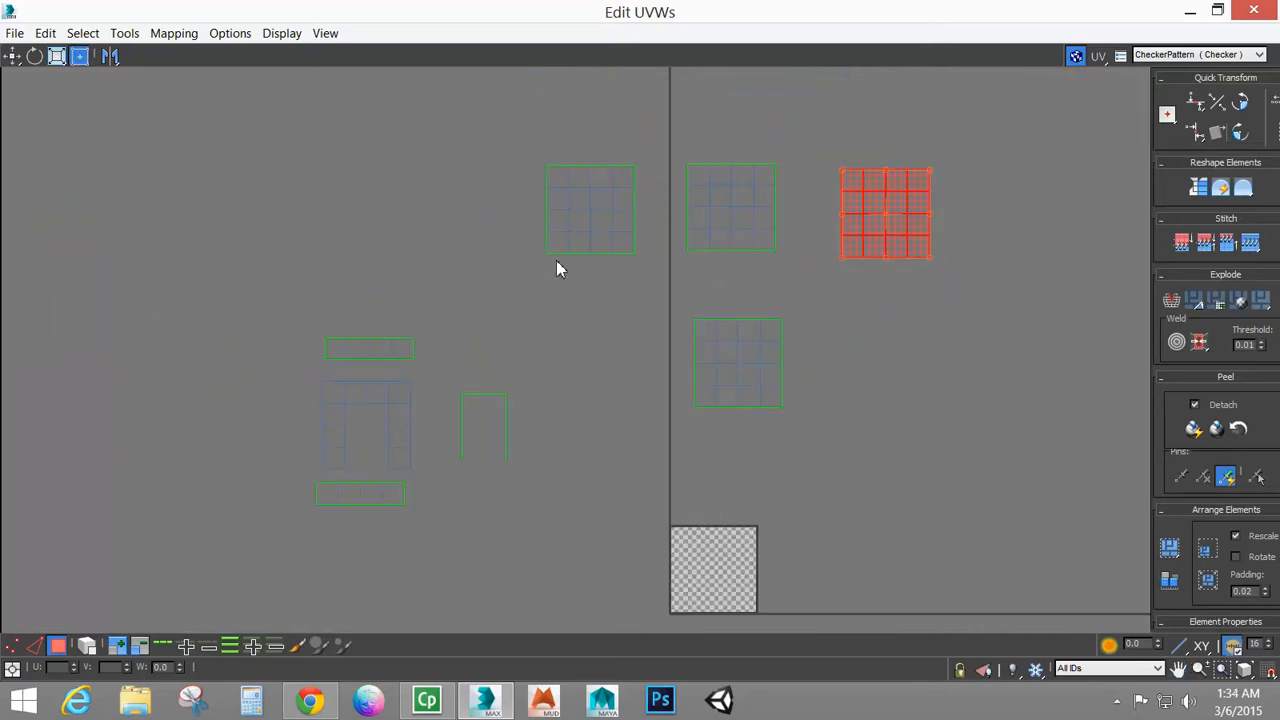
{"action": "middle_click_drag", "start_coordinate": [596, 592], "coordinate": [539, 462]}
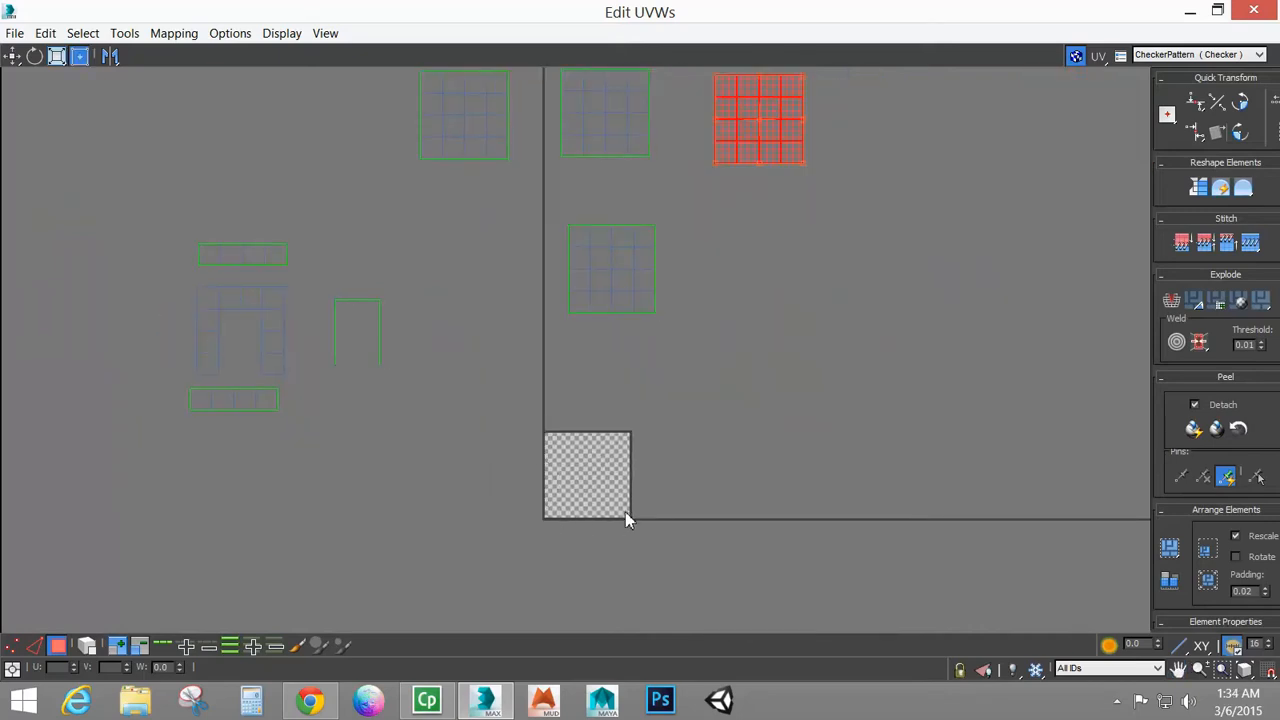
{"action": "middle_click_drag", "start_coordinate": [552, 537], "coordinate": [378, 407]}
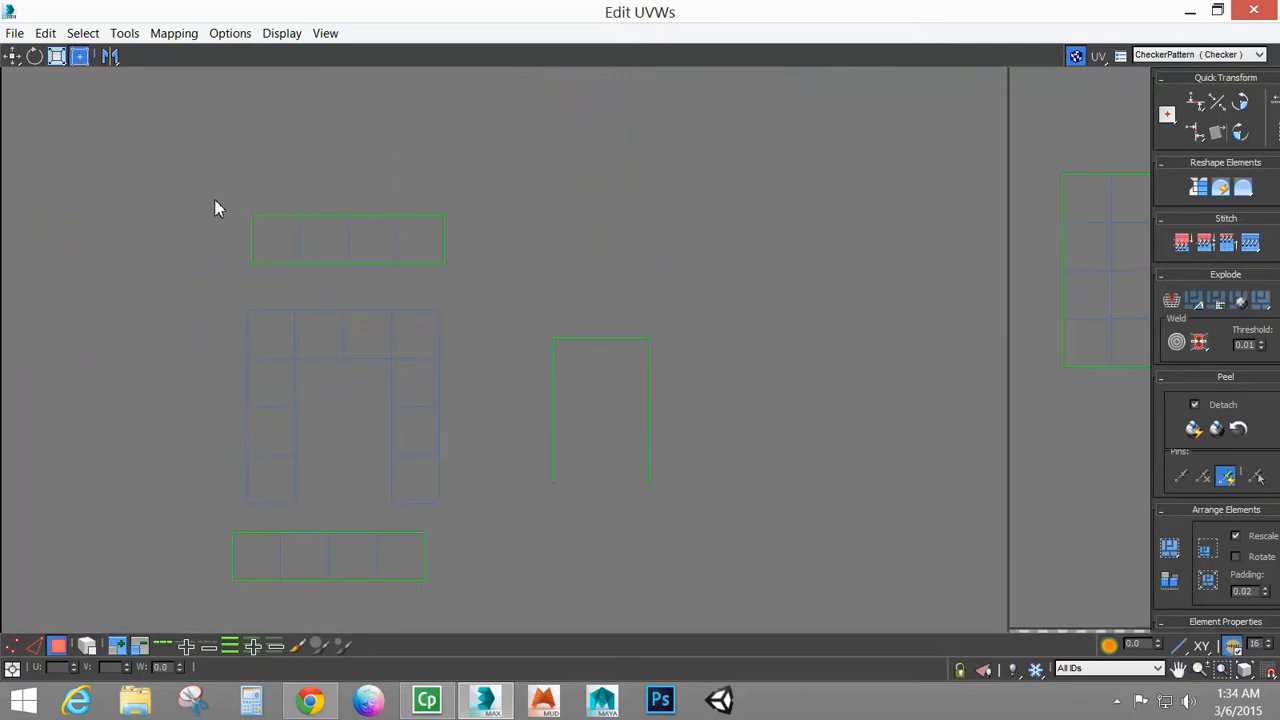
Select the crown molding UV strip, restore the UV editor's smaller size and show the molding in perspective
{"action": "left_click_drag", "start_coordinate": [503, 284], "coordinate": [503, 284]}
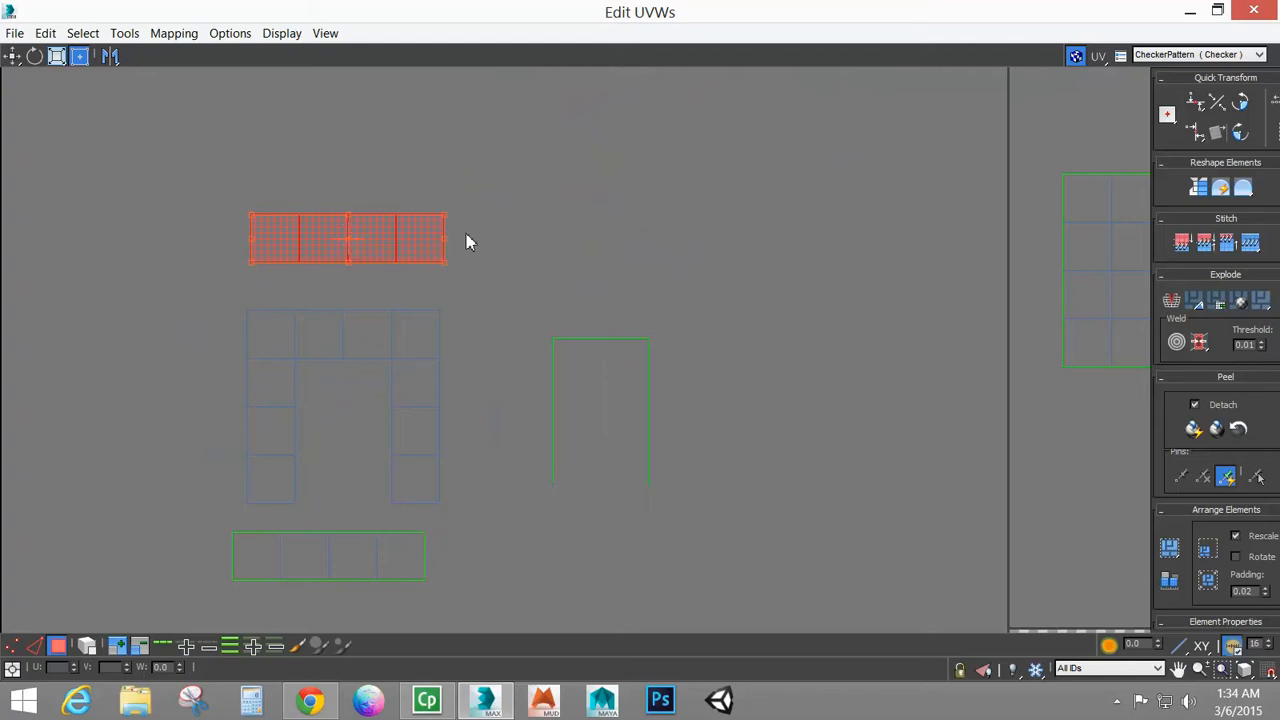
{"action": "left_click", "coordinate": [1217, 10]}
{"action": "key", "text": "p"}
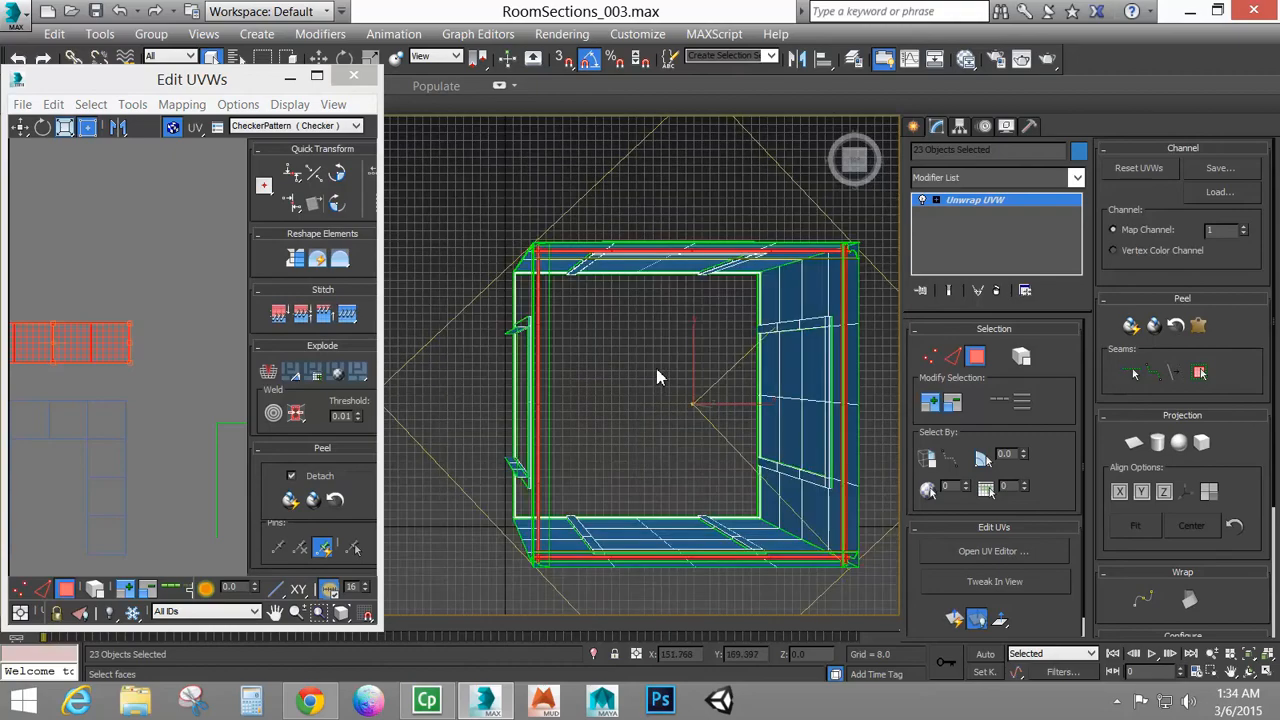
{"action": "middle_click_drag", "start_coordinate": [659, 449], "coordinate": [646, 391], "text": "alt"}
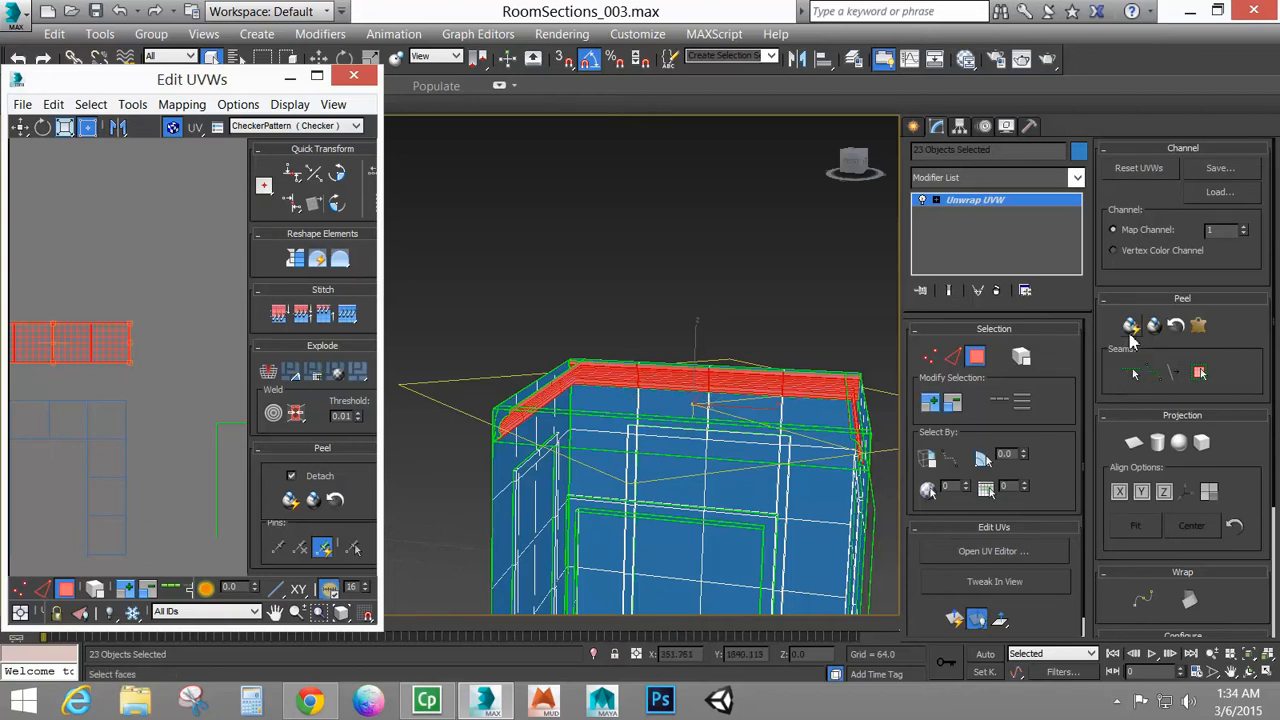
Try Quick Peel on the selected crown molding UVs and undo it
{"action": "left_click", "coordinate": [1133, 330]}
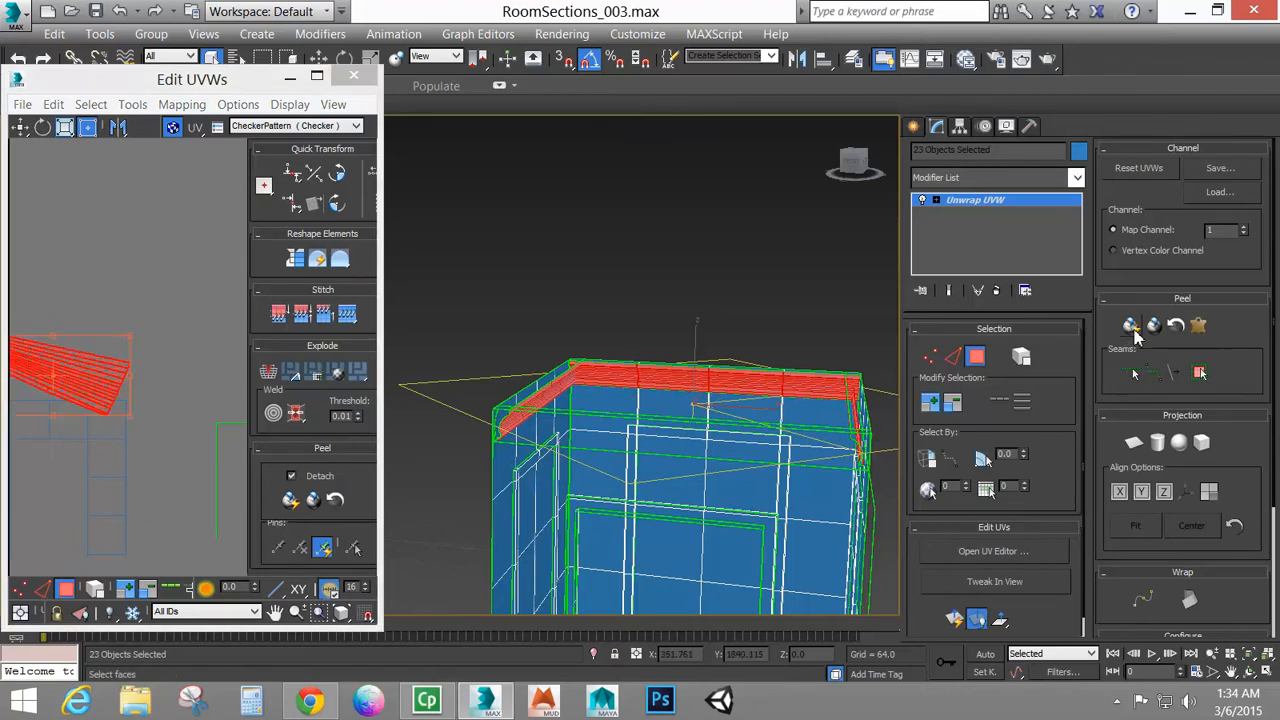
{"action": "middle_click_drag", "start_coordinate": [124, 415], "coordinate": [239, 423]}
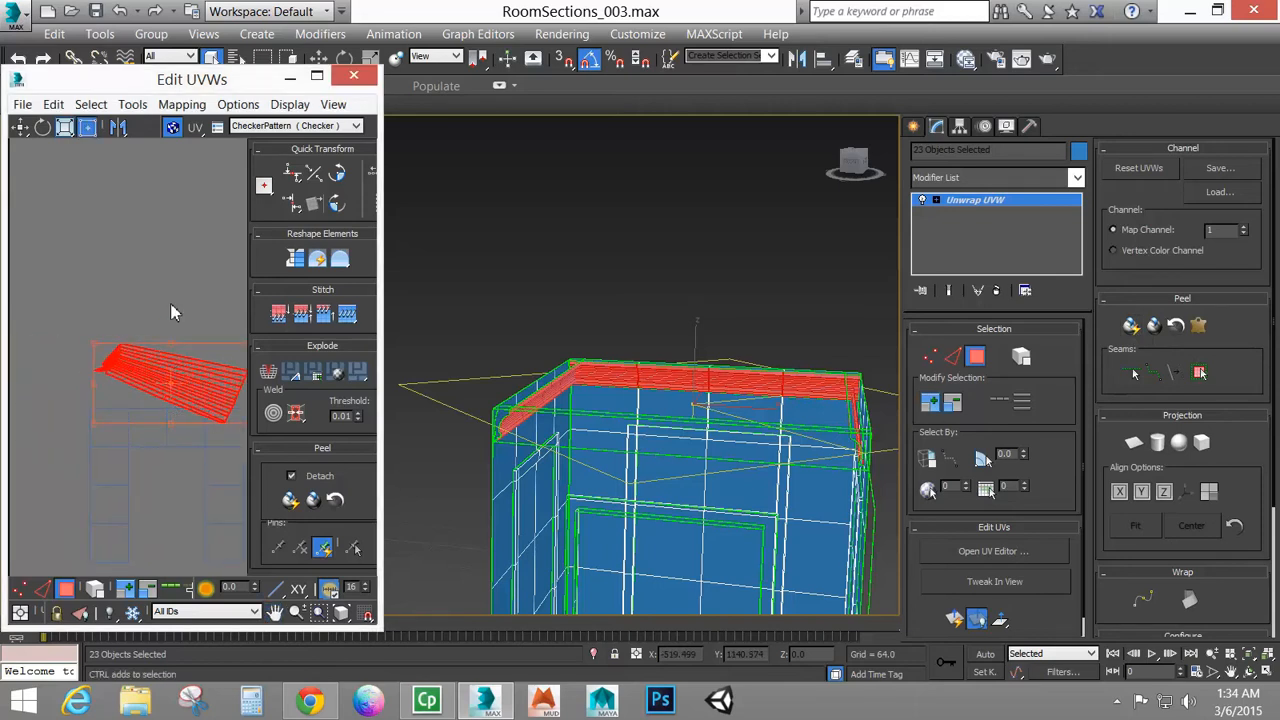
{"action": "key", "text": "ctrl+z"}
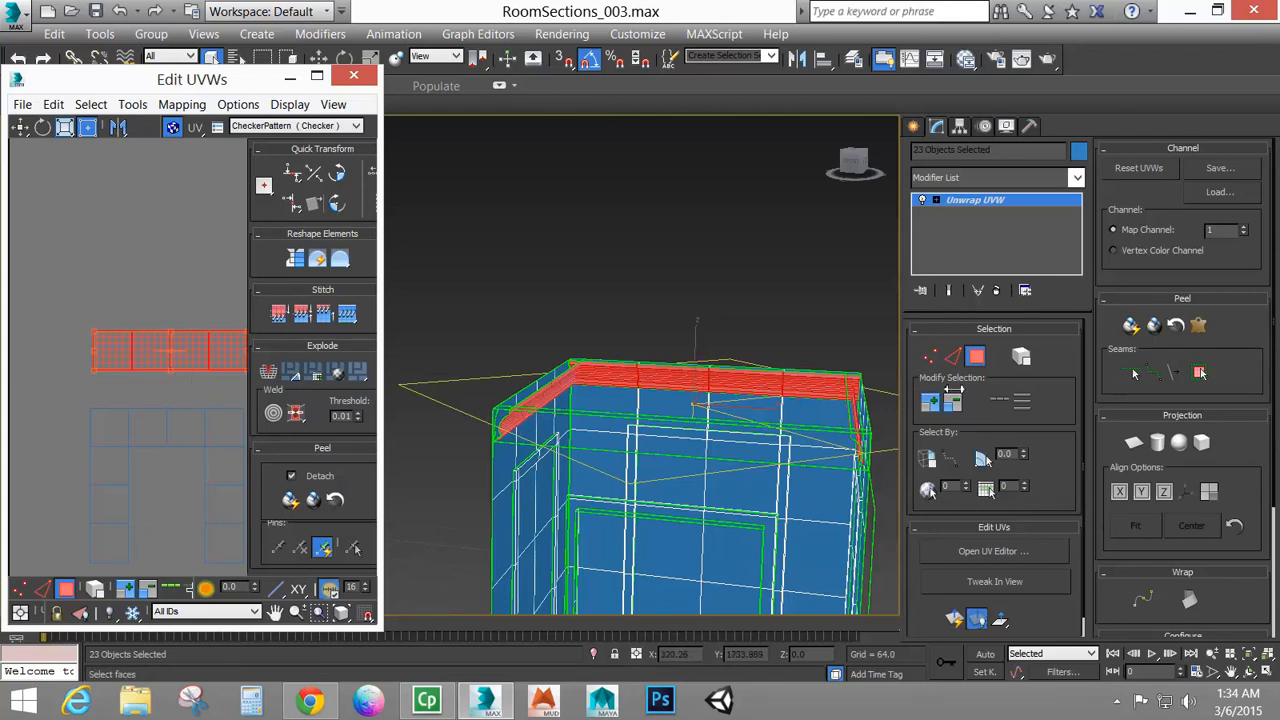
Apply a Quick Planar Map to the selected crown molding faces
{"action": "left_click", "coordinate": [955, 620]}
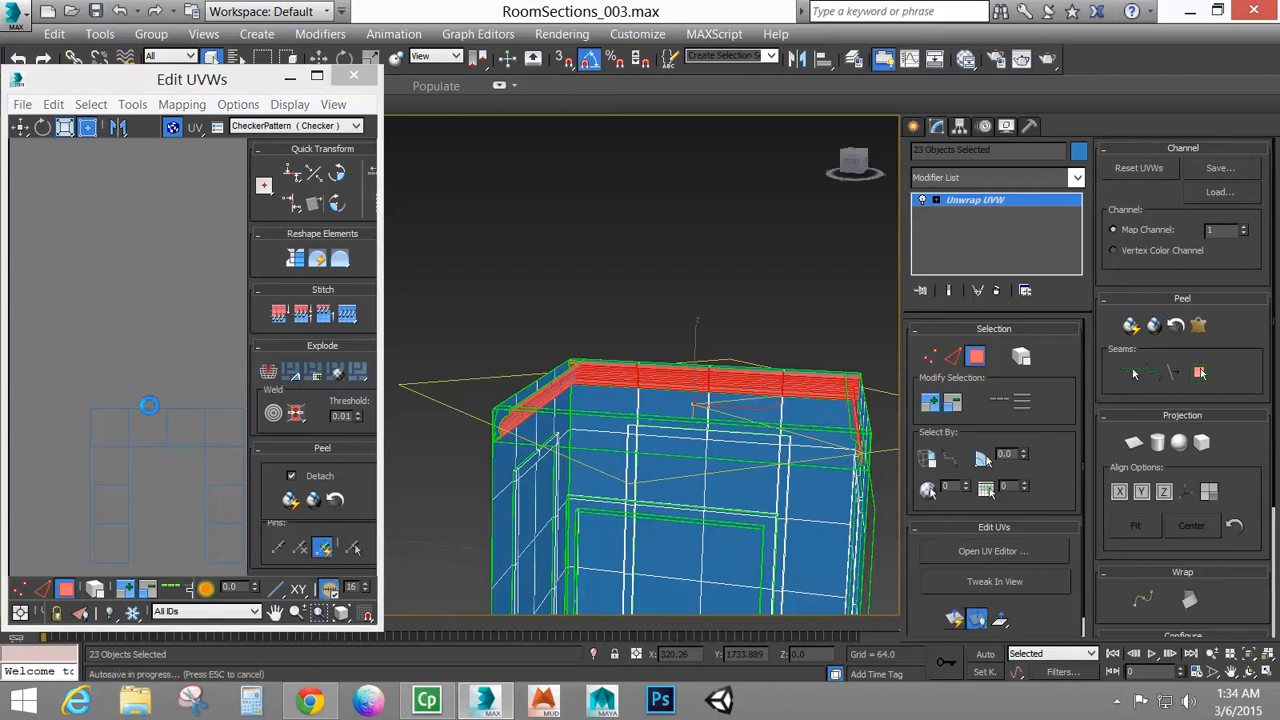
{"action": "middle_click_drag", "start_coordinate": [140, 402], "coordinate": [43, 337]}
{"action": "scroll", "coordinate": [111, 395], "scroll_direction": "down", "scroll_amount": 5}
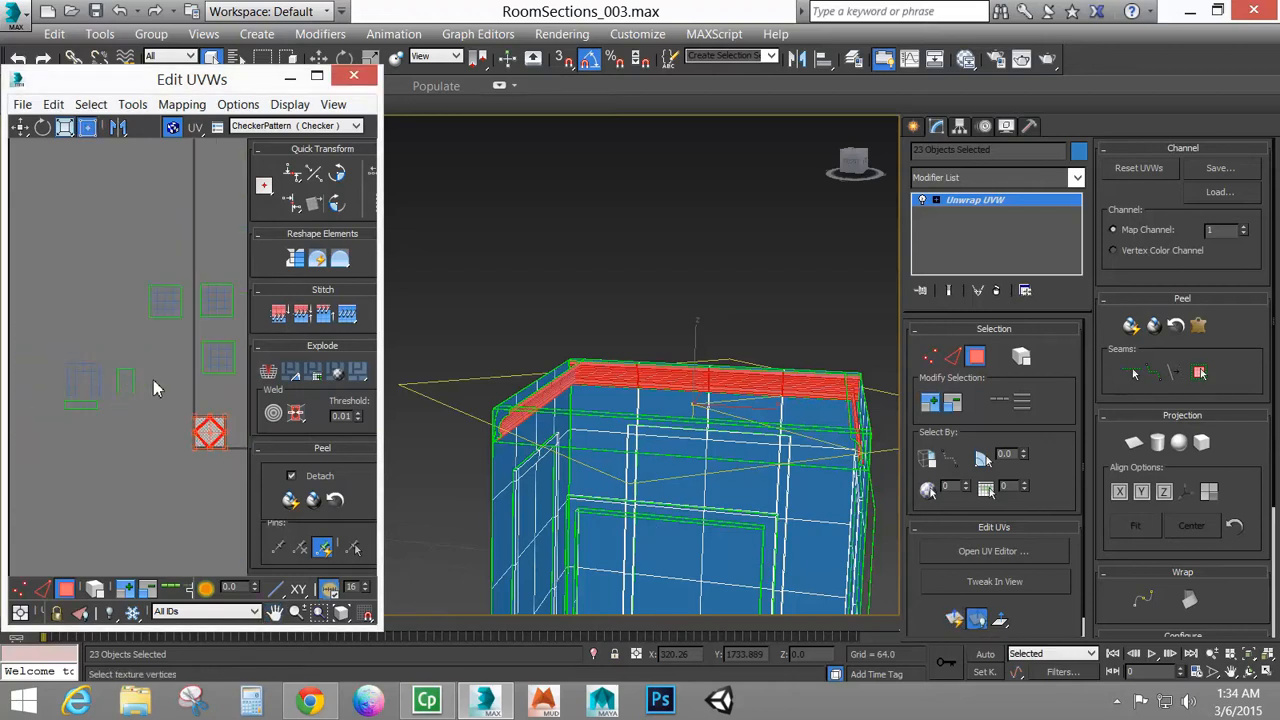
Inspect the diamond-shaped crown molding UVs and undo the Quick Planar Map
{"action": "middle_click_drag", "start_coordinate": [206, 425], "coordinate": [206, 425]}
{"action": "scroll", "coordinate": [206, 425], "scroll_direction": "up", "scroll_amount": 8}
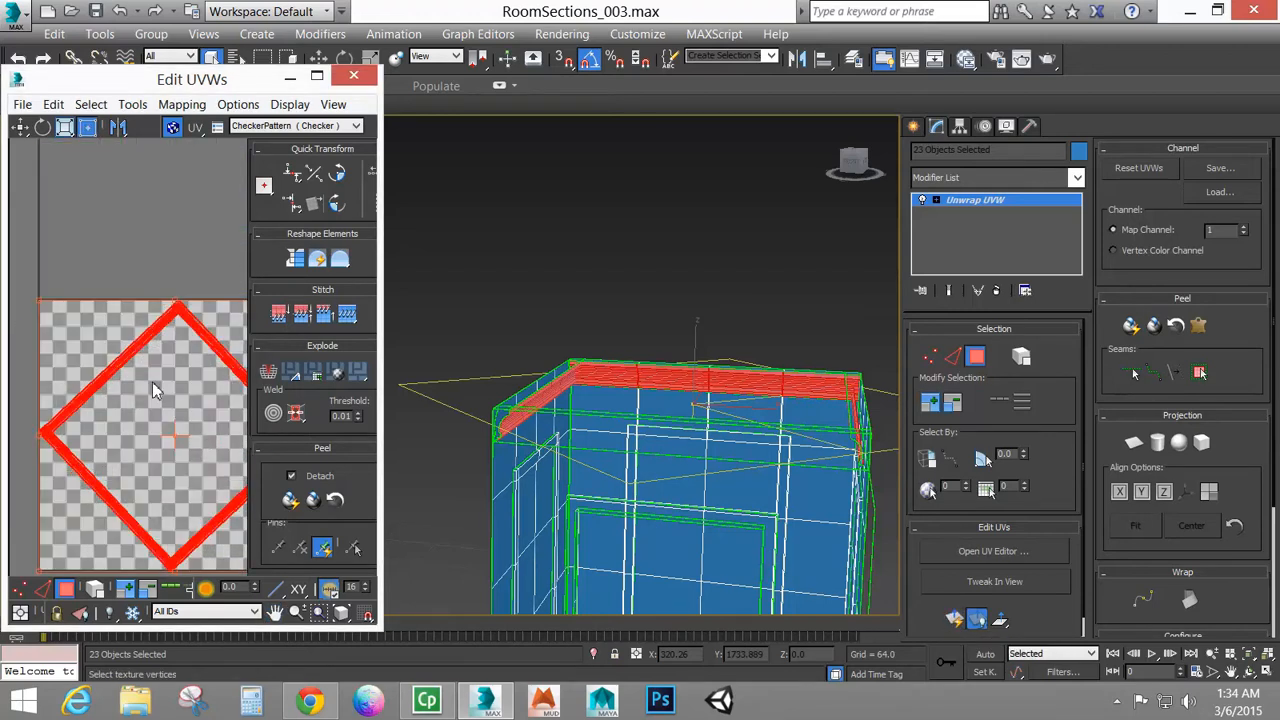
{"action": "scroll", "coordinate": [141, 362], "scroll_direction": "up", "scroll_amount": 1}
{"action": "scroll", "coordinate": [123, 336], "scroll_direction": "down", "scroll_amount": 5}
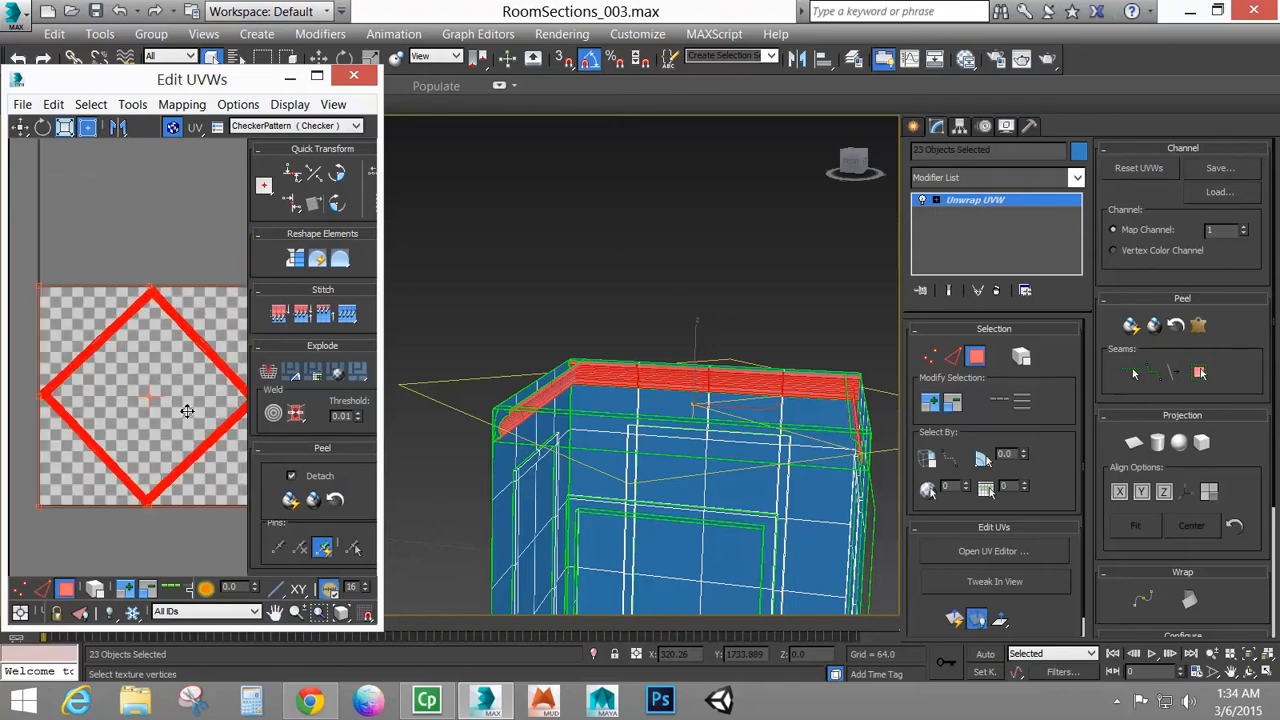
{"action": "middle_click_drag", "start_coordinate": [169, 407], "coordinate": [140, 397]}
{"action": "key", "text": "ctrl+z"}
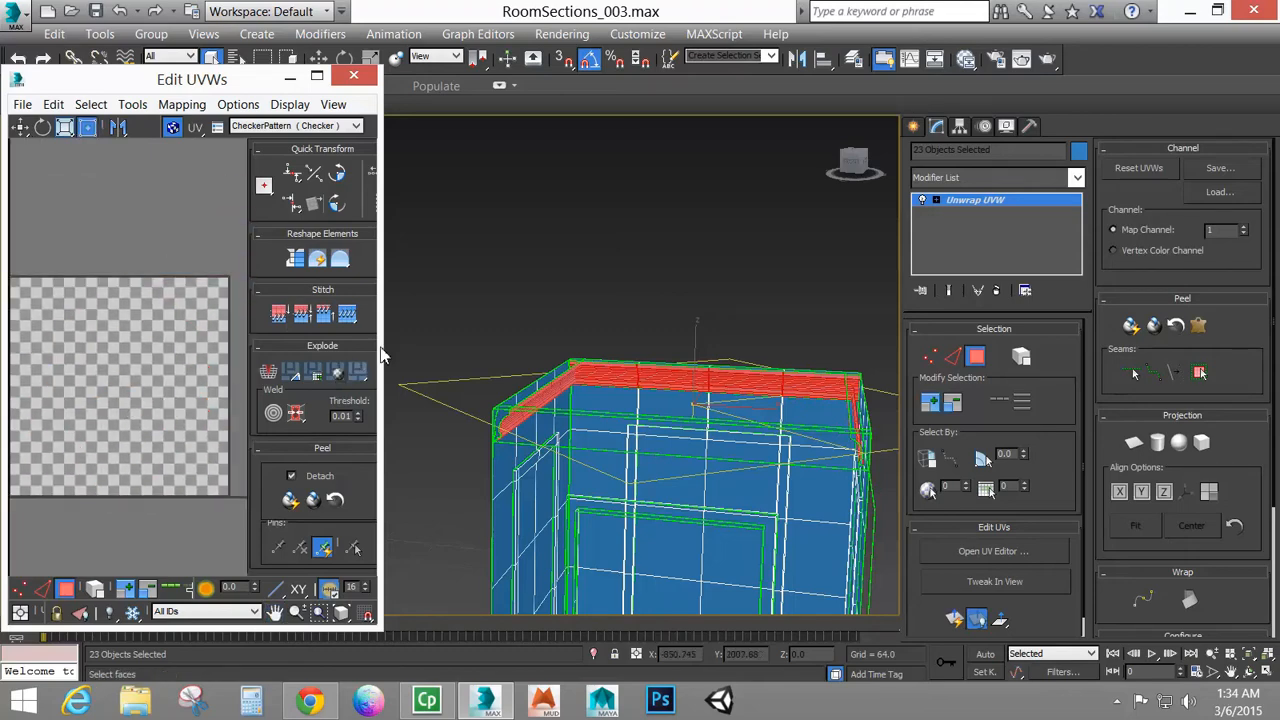
{"action": "middle_click_drag", "start_coordinate": [111, 315], "coordinate": [218, 399]}
{"action": "scroll", "coordinate": [111, 322], "scroll_direction": "down", "scroll_amount": 4}
{"action": "scroll", "coordinate": [163, 357], "scroll_direction": "up", "scroll_amount": 1}
{"action": "scroll", "coordinate": [136, 306], "scroll_direction": "down", "scroll_amount": 1}
{"action": "middle_click_drag", "start_coordinate": [149, 371], "coordinate": [189, 370]}
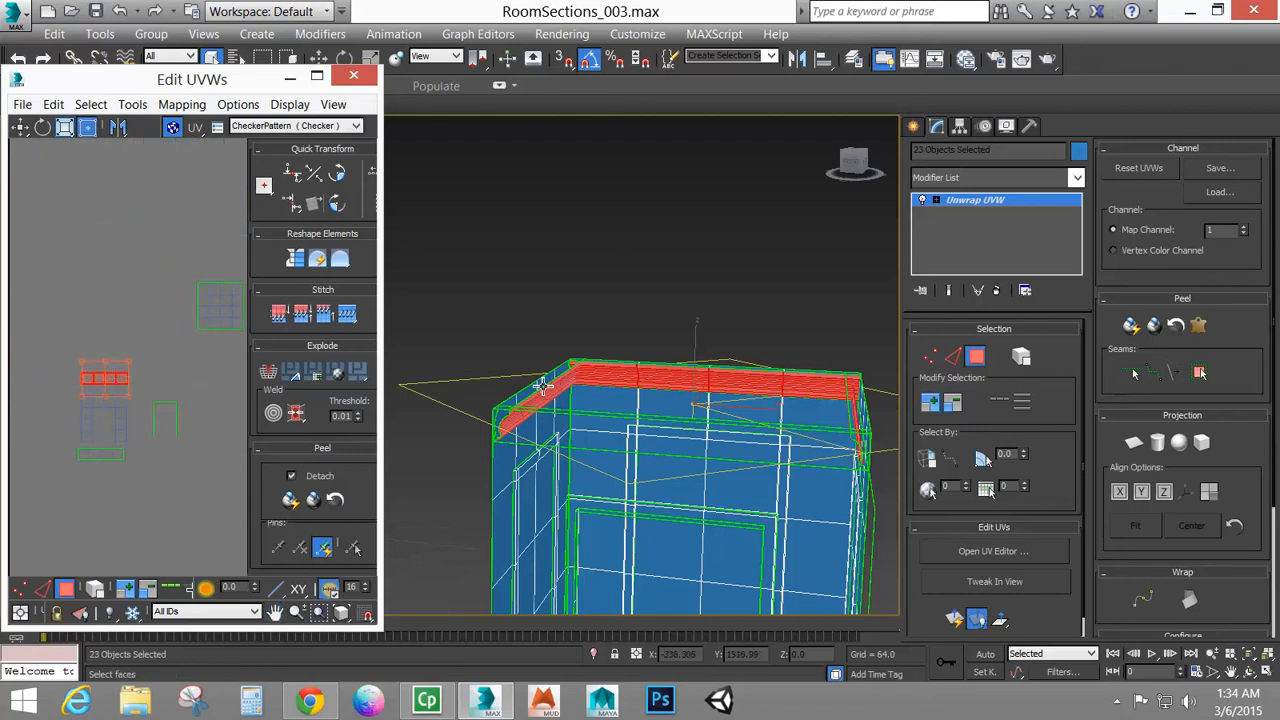
With element selection enabled in the Top view, isolate the back wall's crown molding and move its UVs above the shared strip
{"action": "left_click", "coordinate": [1021, 358]}
{"action": "key", "text": "t"}
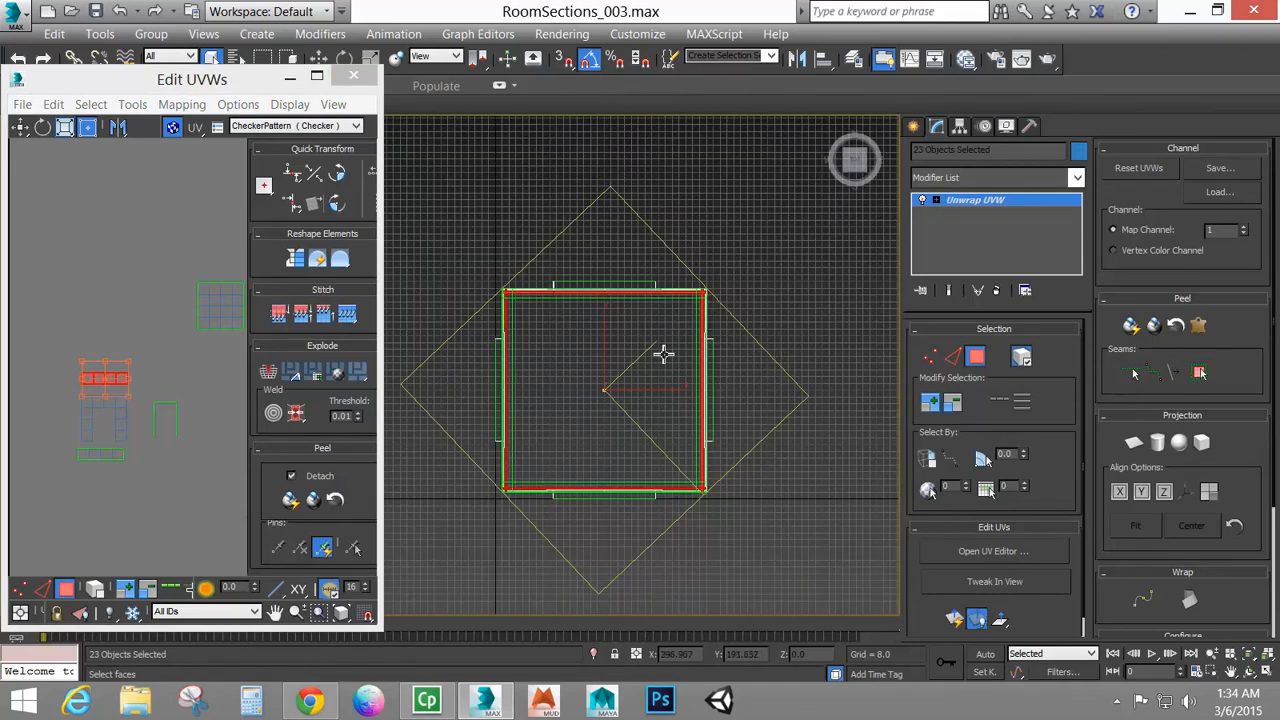
{"action": "left_click_drag", "start_coordinate": [797, 324], "coordinate": [457, 527]}
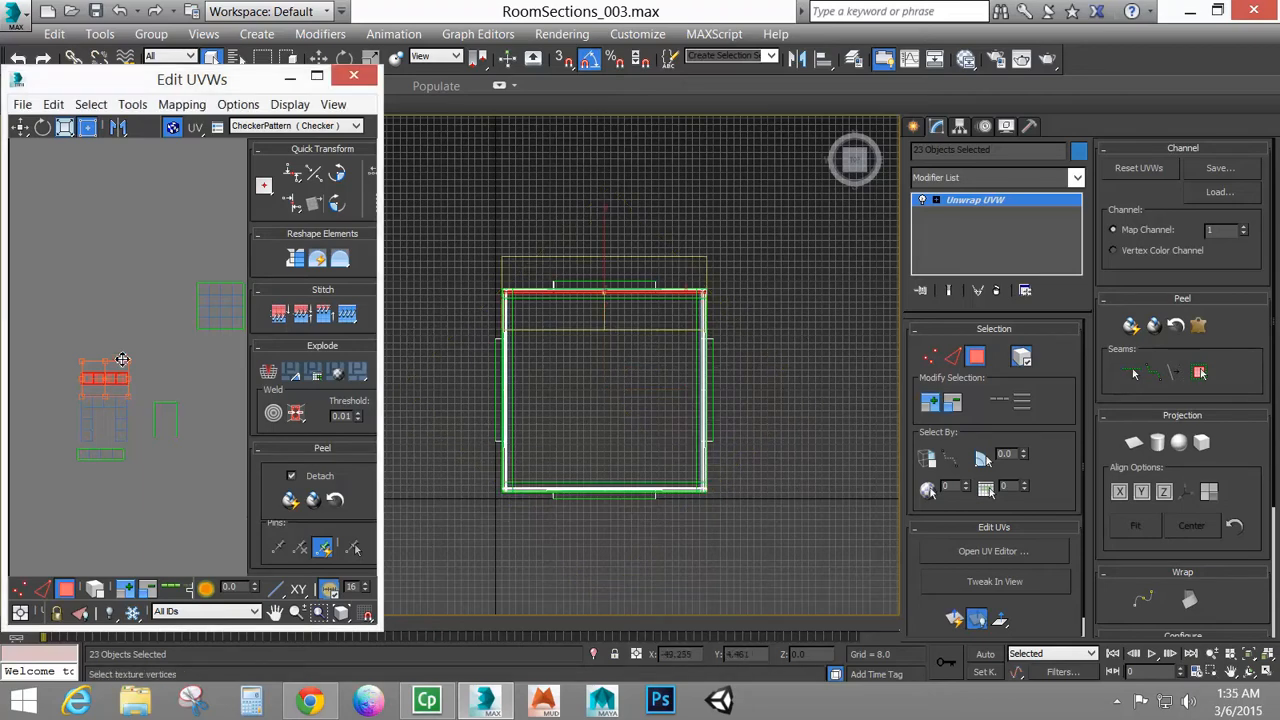
{"action": "left_click_drag", "start_coordinate": [122, 359], "coordinate": [114, 316]}
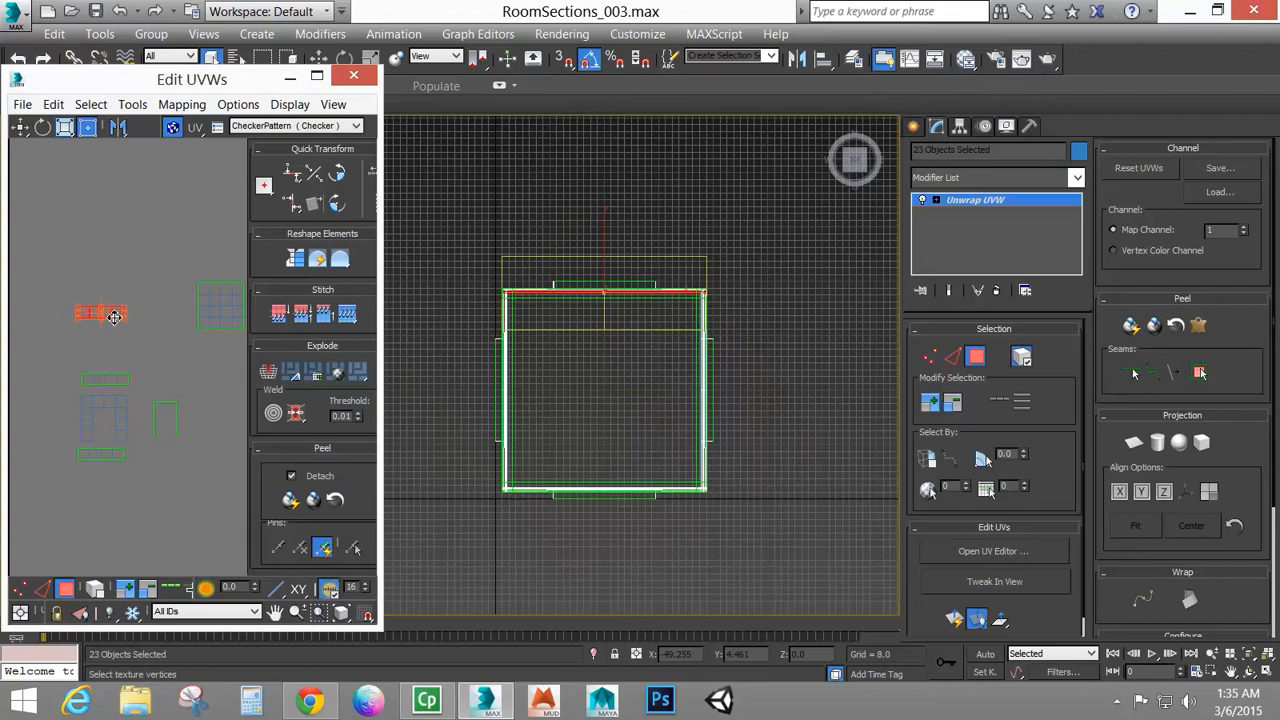
Separate the left and front wall moldings from the shared UV strip, stacking each as its own strip above the back wall's
{"action": "middle_click_drag", "start_coordinate": [128, 357], "coordinate": [73, 349]}
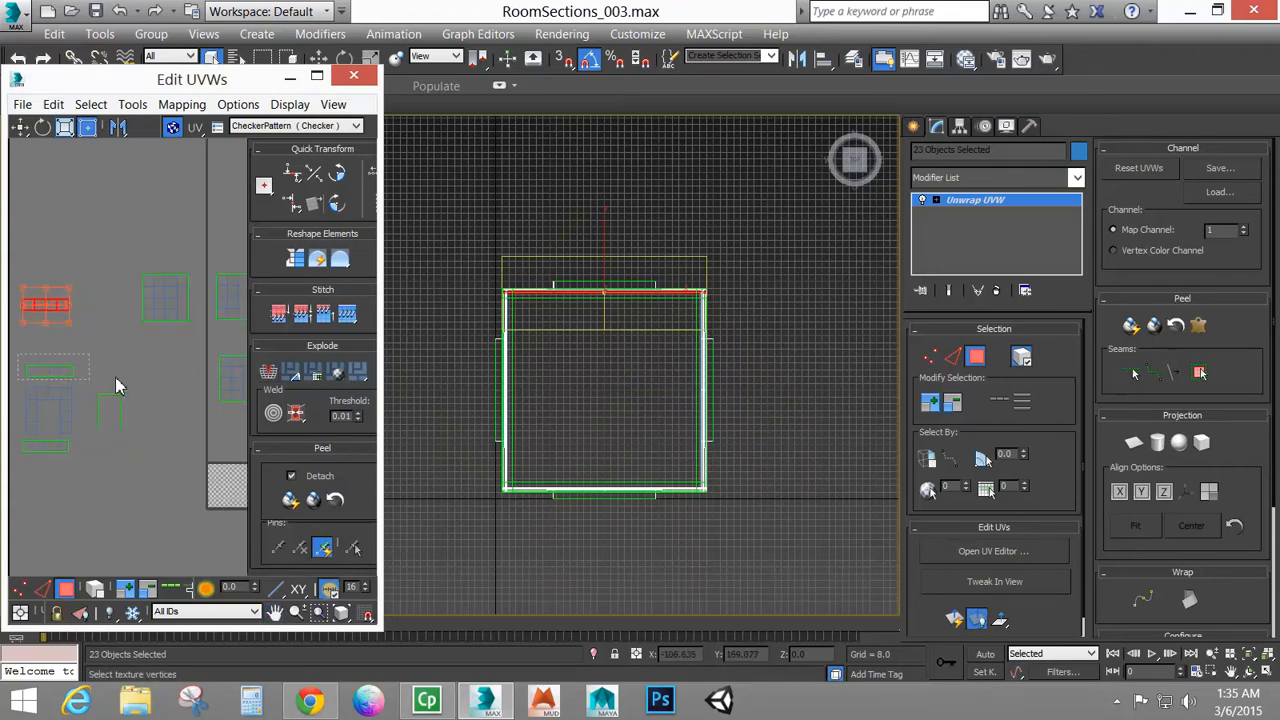
{"action": "key", "text": "ctrl+z"}
{"action": "left_click_drag", "start_coordinate": [747, 258], "coordinate": [680, 484]}
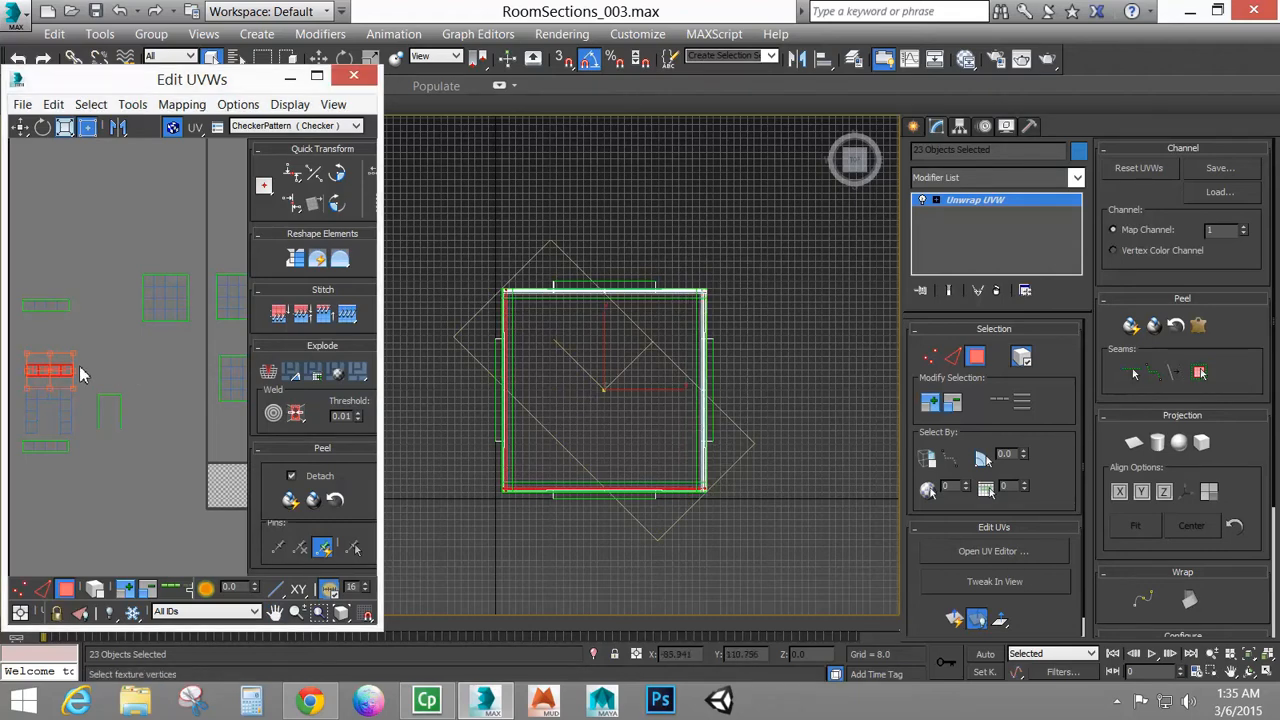
{"action": "left_click_drag", "start_coordinate": [60, 375], "coordinate": [54, 281]}
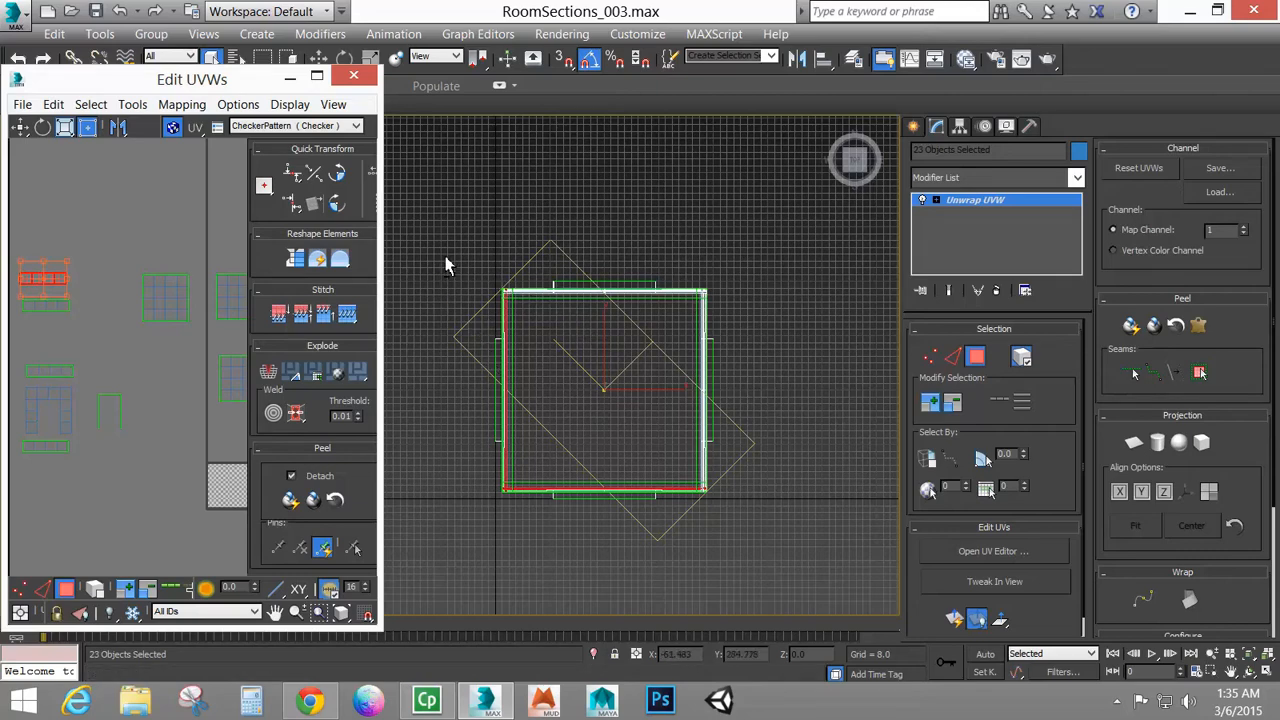
{"action": "left_click_drag", "start_coordinate": [441, 256], "coordinate": [545, 488]}
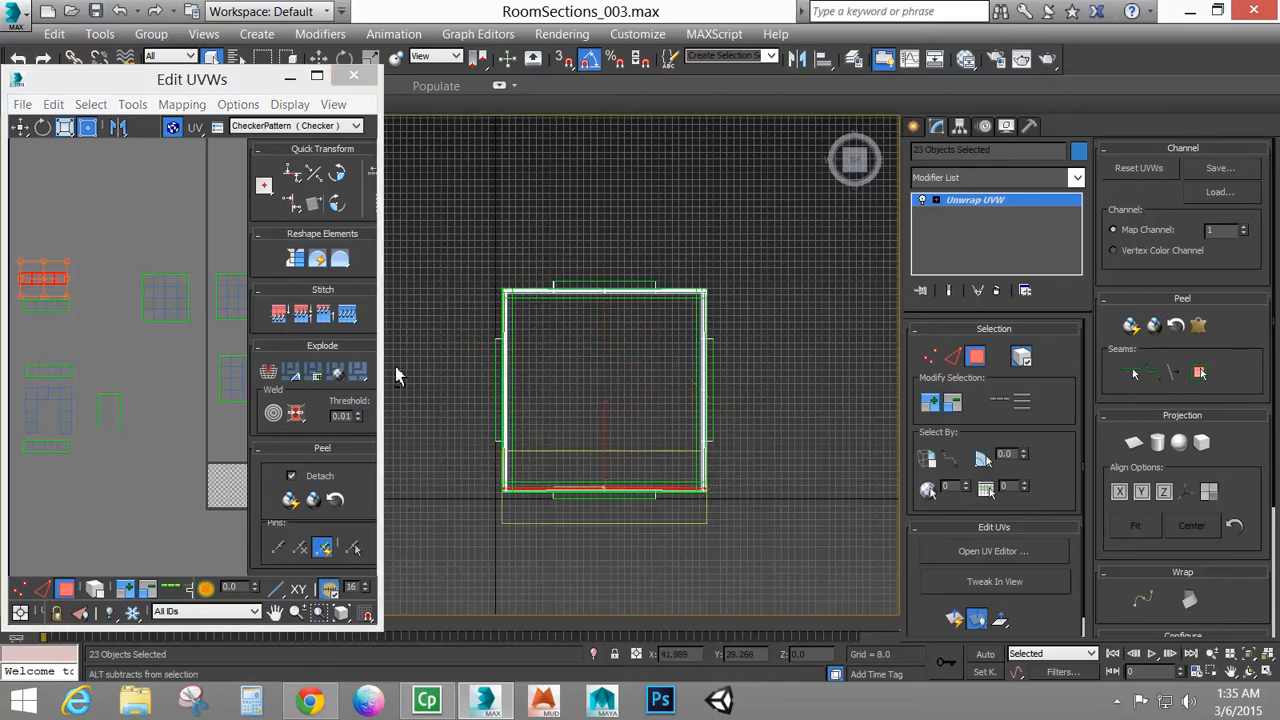
{"action": "mouse_move", "coordinate": [63, 251]}
{"action": "left_mouse_down"}
{"action": "mouse_move", "coordinate": [57, 236]}
{"action": "mouse_move", "coordinate": [54, 254]}
{"action": "left_mouse_up"}
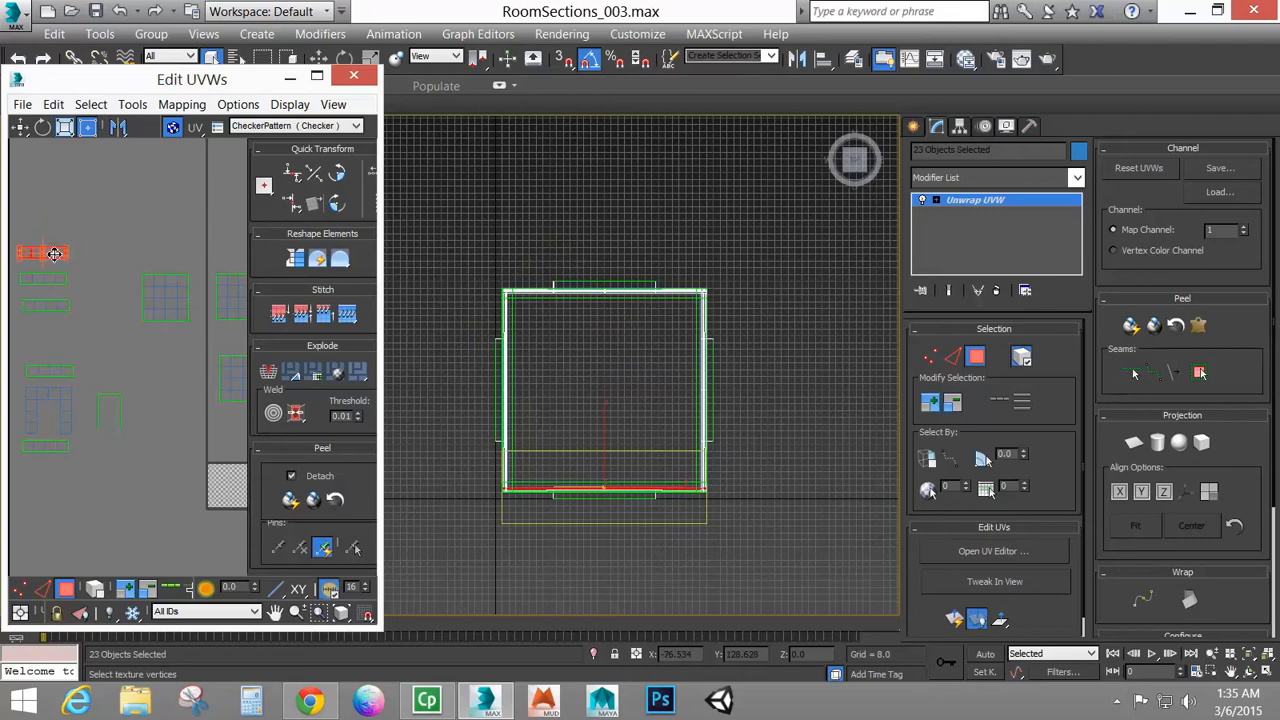
Apply a Quick Planar Map to the front wall's crown molding strip and inspect its UVs up close
{"action": "middle_click_drag", "start_coordinate": [104, 315], "coordinate": [137, 304]}
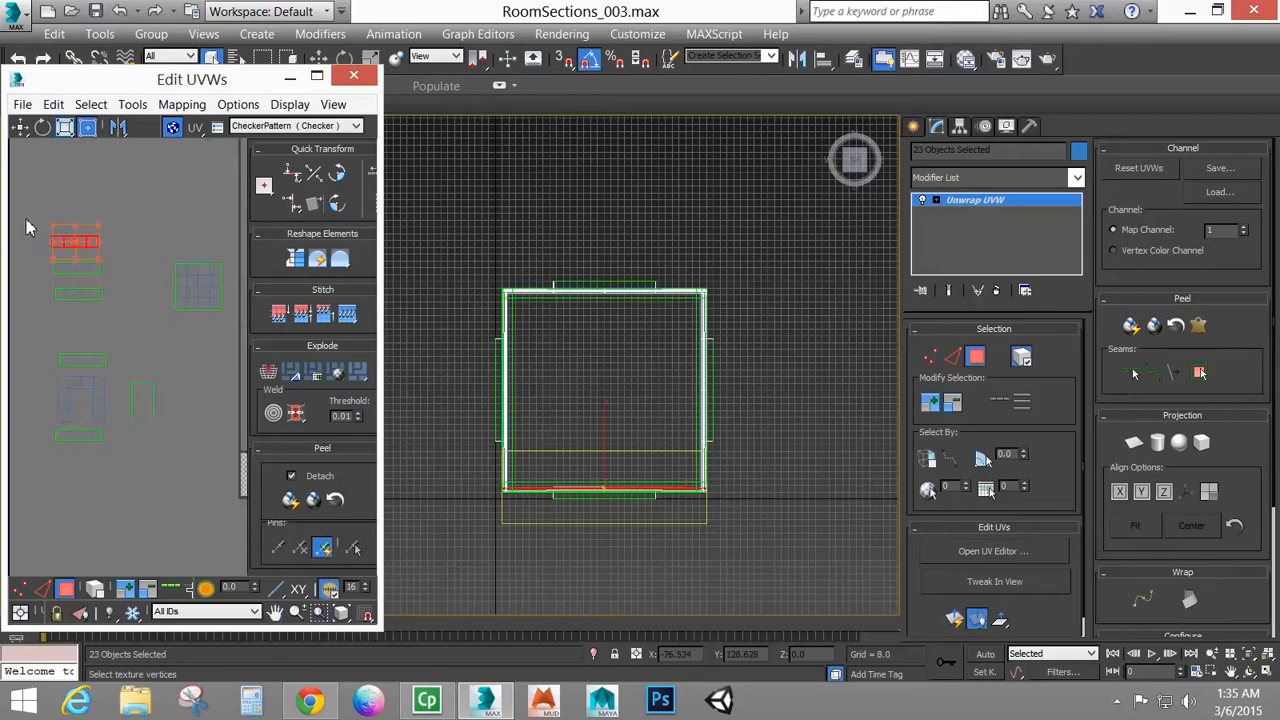
{"action": "left_click_drag", "start_coordinate": [120, 254], "coordinate": [120, 254]}
{"action": "left_click", "coordinate": [954, 617]}
{"action": "middle_click_drag", "start_coordinate": [233, 427], "coordinate": [136, 392]}
{"action": "scroll", "coordinate": [138, 444], "scroll_direction": "up", "scroll_amount": 4}
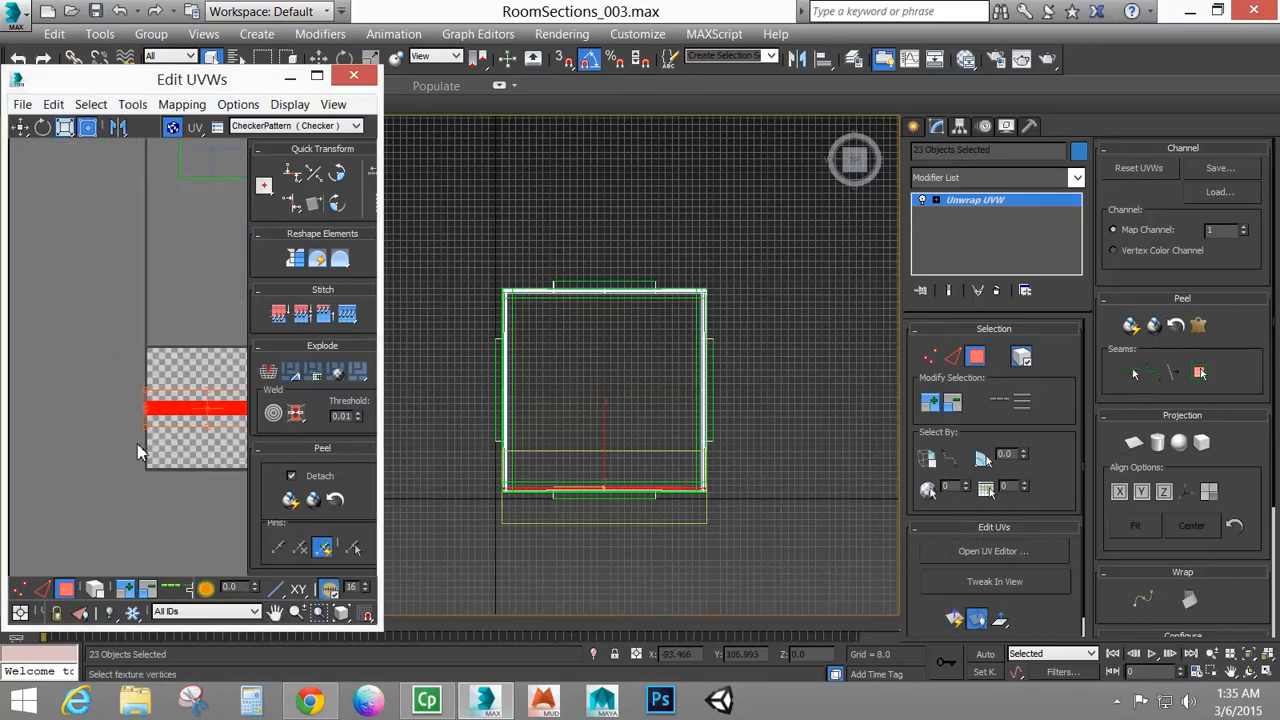
{"action": "scroll", "coordinate": [136, 445], "scroll_direction": "up", "scroll_amount": 6}
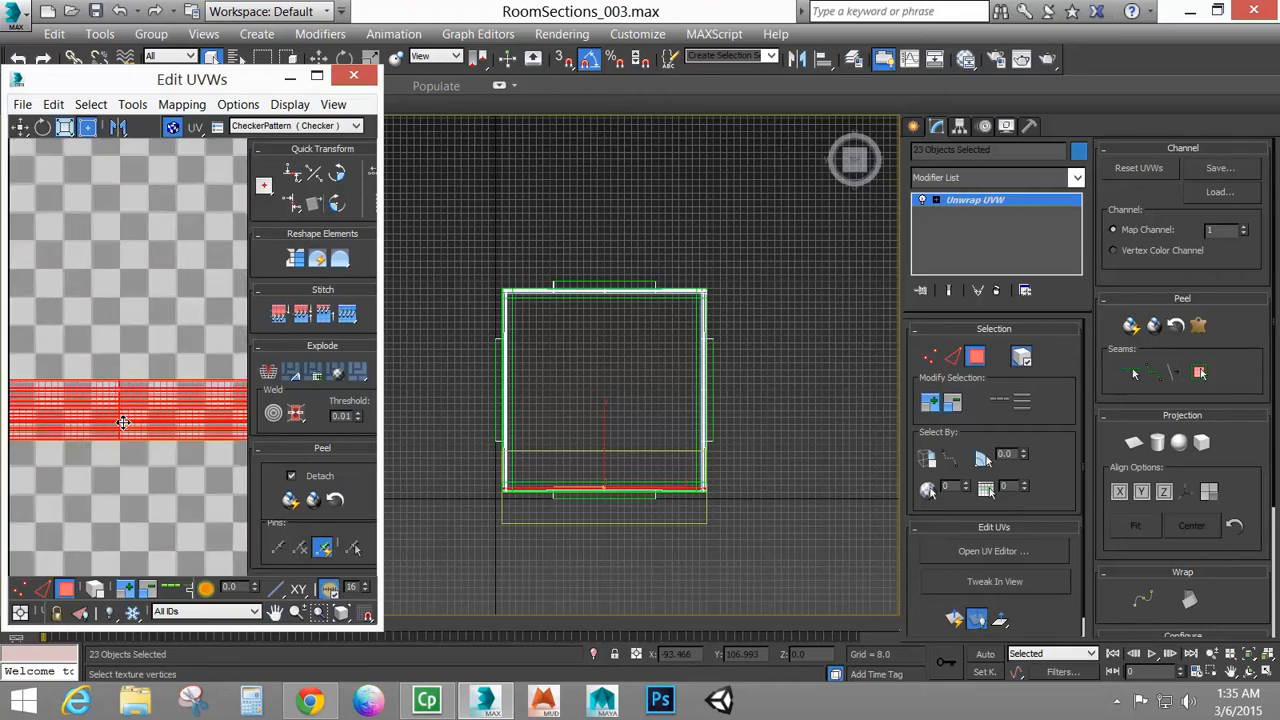
{"action": "scroll", "coordinate": [157, 411], "scroll_direction": "down", "scroll_amount": 8}
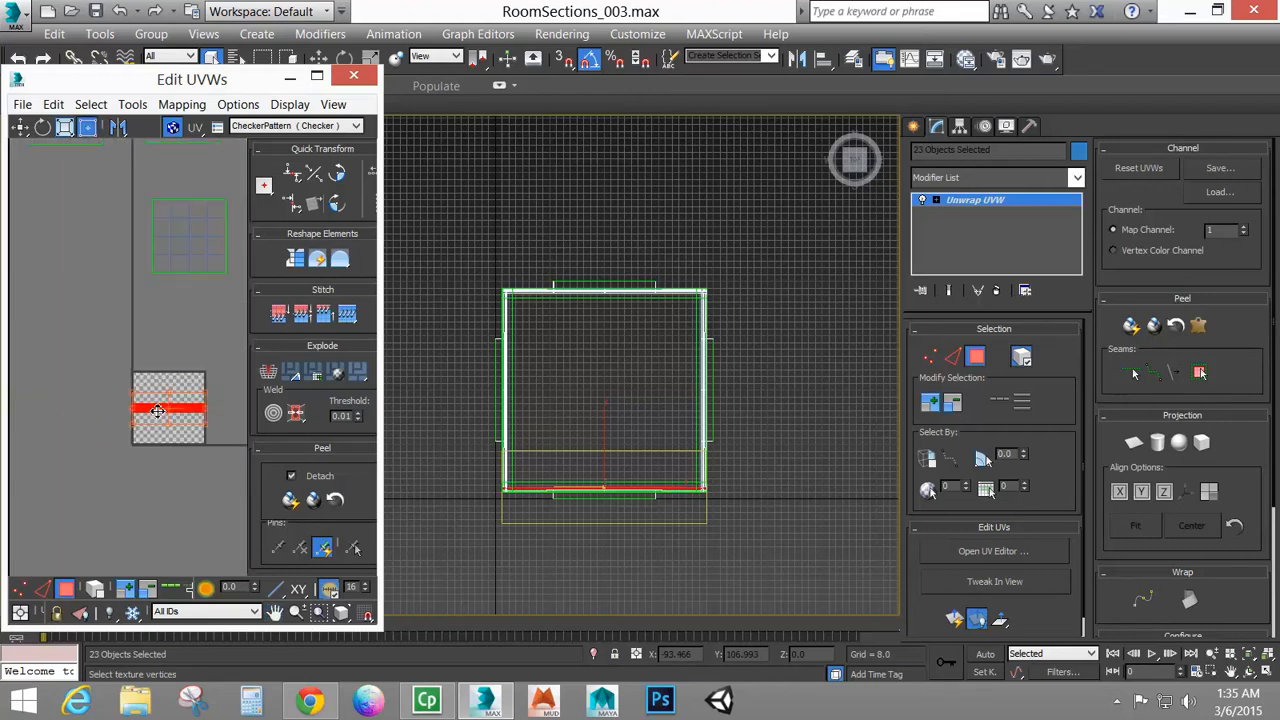
Move the front wall's mapped molding strip up, just above the checkered UV tile
{"action": "left_click_drag", "start_coordinate": [157, 411], "coordinate": [157, 347]}
{"action": "middle_click_drag", "start_coordinate": [102, 338], "coordinate": [132, 382]}
{"action": "scroll", "coordinate": [132, 382], "scroll_direction": "down", "scroll_amount": 5}
{"action": "middle_click_drag", "start_coordinate": [69, 326], "coordinate": [96, 346]}
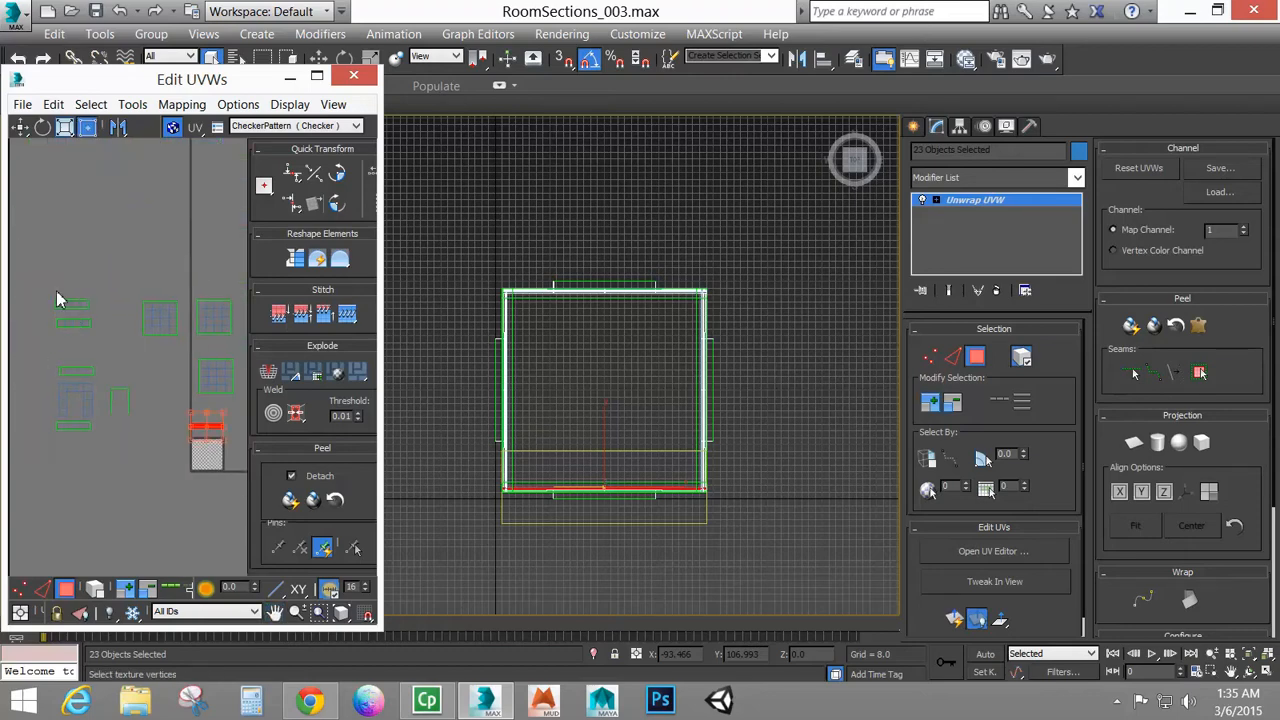
Apply a Quick Planar Map to the left wall's molding strip and again to the front wall's strip
{"action": "left_click_drag", "start_coordinate": [34, 283], "coordinate": [88, 309]}
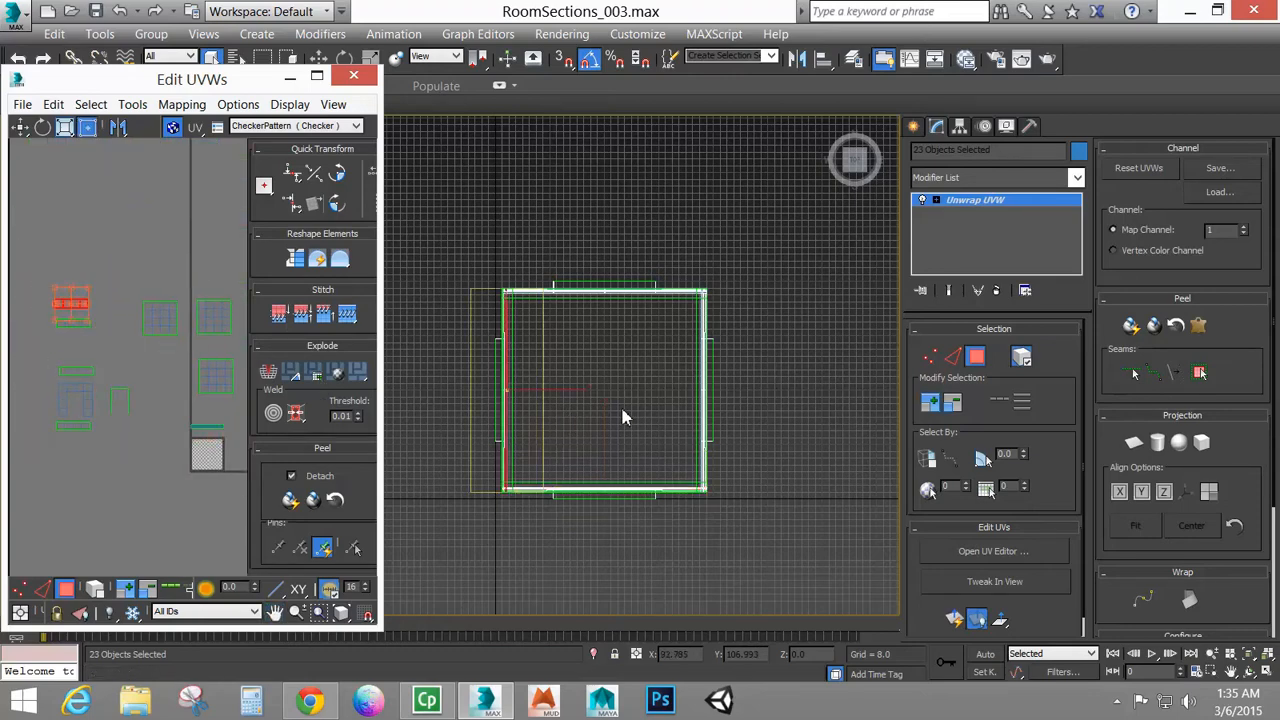
{"action": "left_click", "coordinate": [954, 619]}
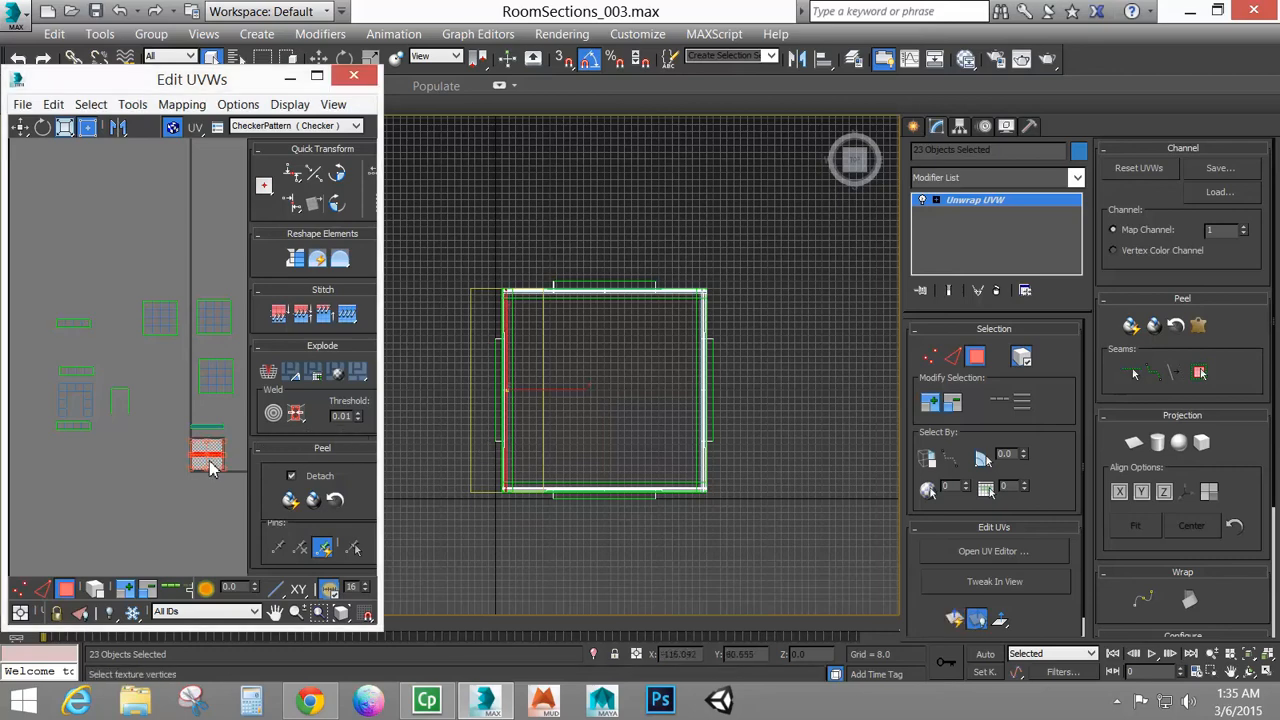
{"action": "left_click_drag", "start_coordinate": [175, 408], "coordinate": [252, 444]}
{"action": "left_click", "coordinate": [954, 619]}
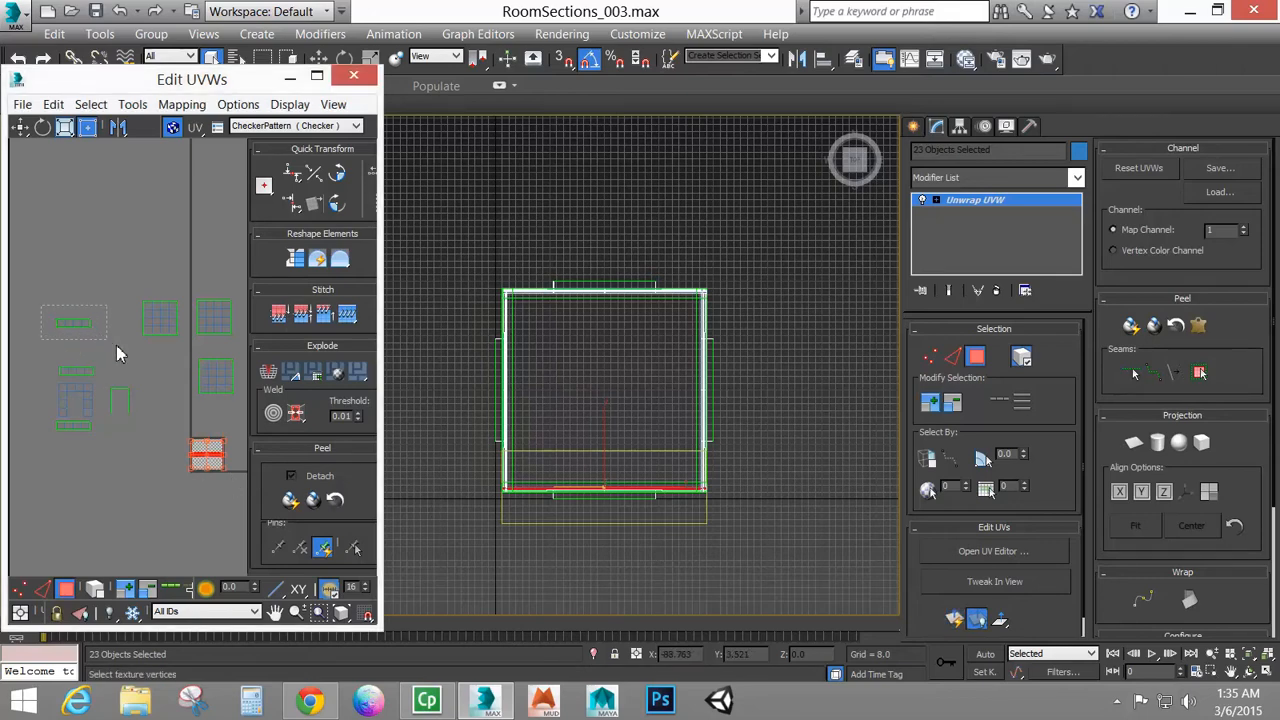
Apply a separate Quick Planar Map to the back wall's and the right wall's crown molding strips
{"action": "left_click_drag", "start_coordinate": [116, 347], "coordinate": [117, 348]}
{"action": "left_click", "coordinate": [956, 620]}
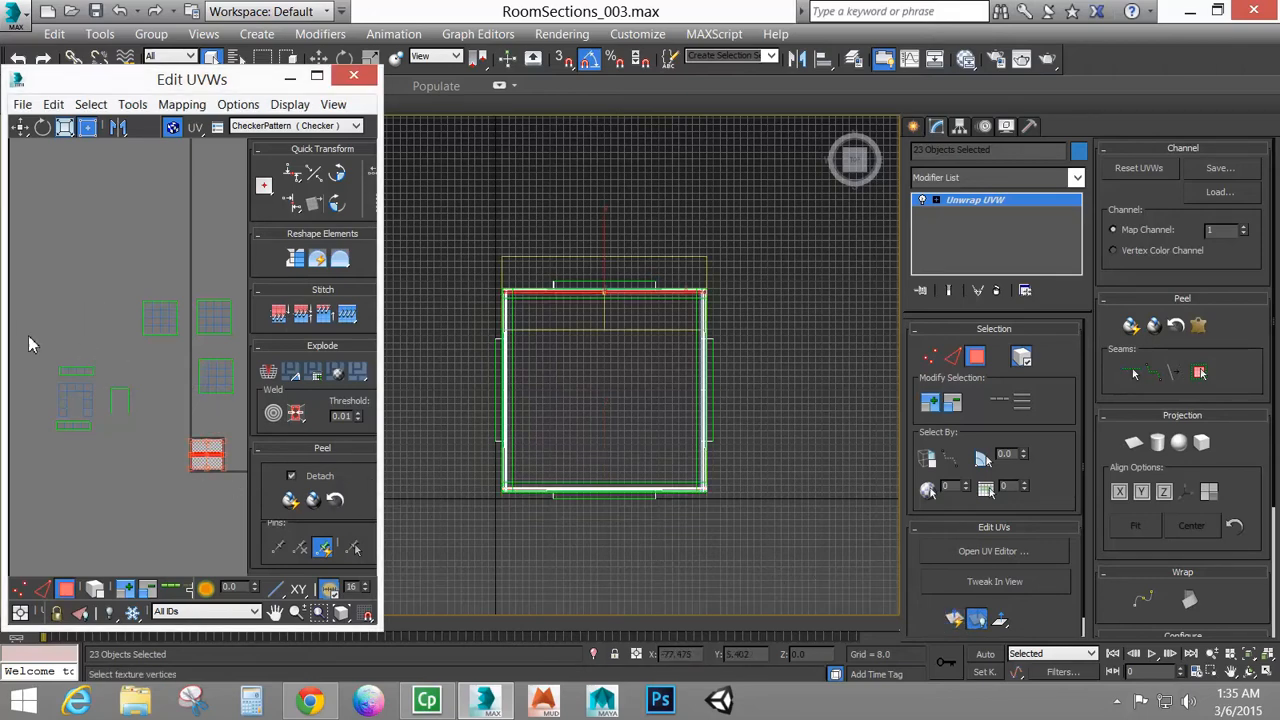
{"action": "left_click_drag", "start_coordinate": [111, 381], "coordinate": [111, 381]}
{"action": "left_click", "coordinate": [956, 620]}
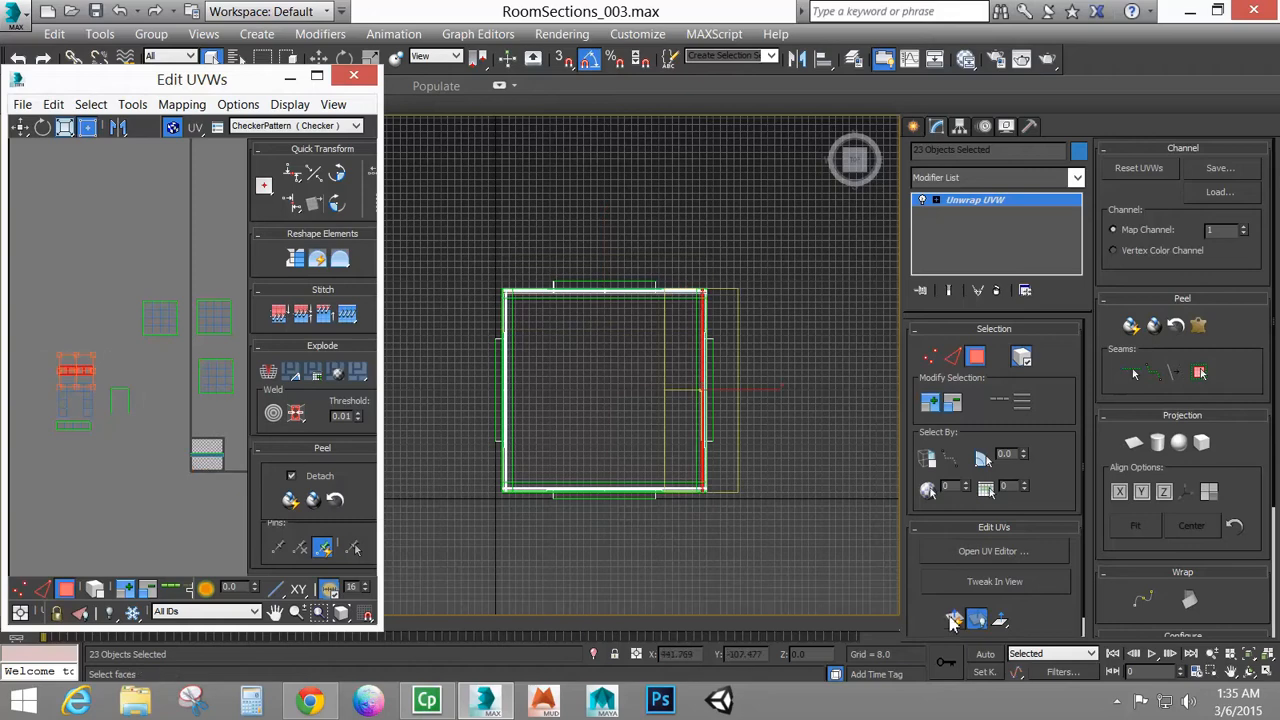
Select all four overlapping crown molding strips and examine how their UVs line up on the checkered tile
{"action": "scroll", "coordinate": [197, 452], "scroll_direction": "up", "scroll_amount": 6}
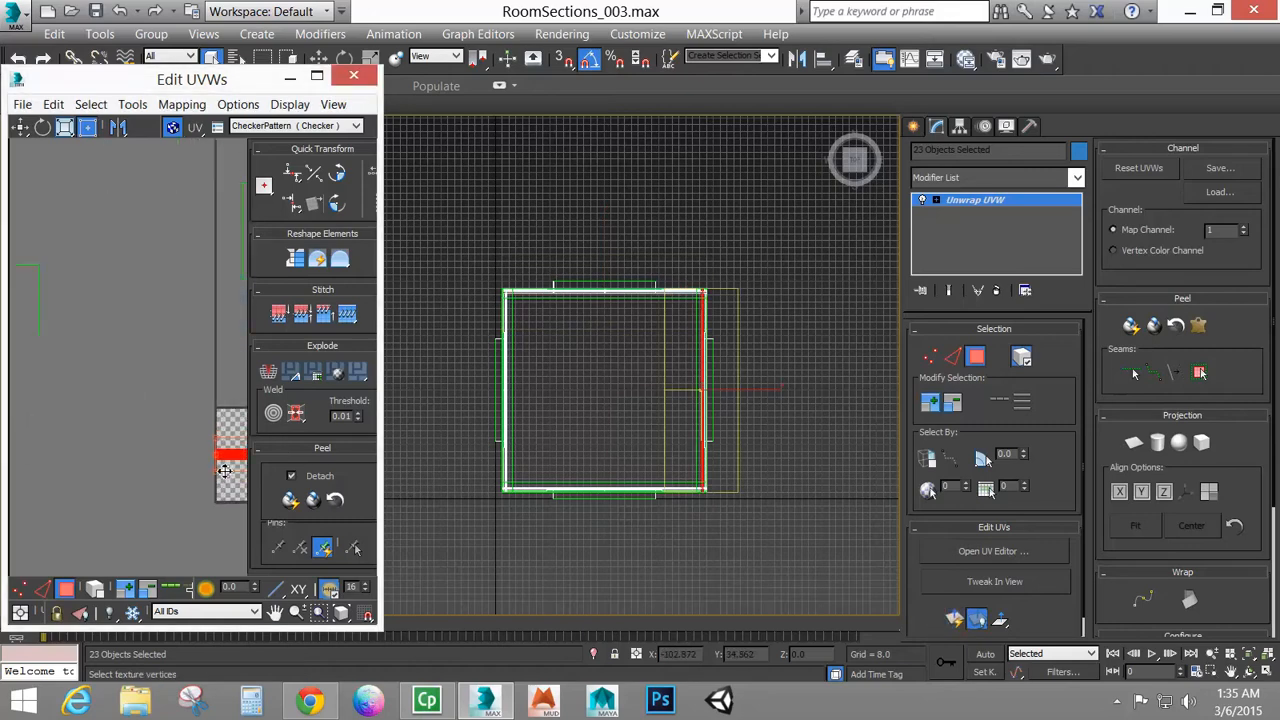
{"action": "middle_click_drag", "start_coordinate": [139, 438], "coordinate": [100, 435]}
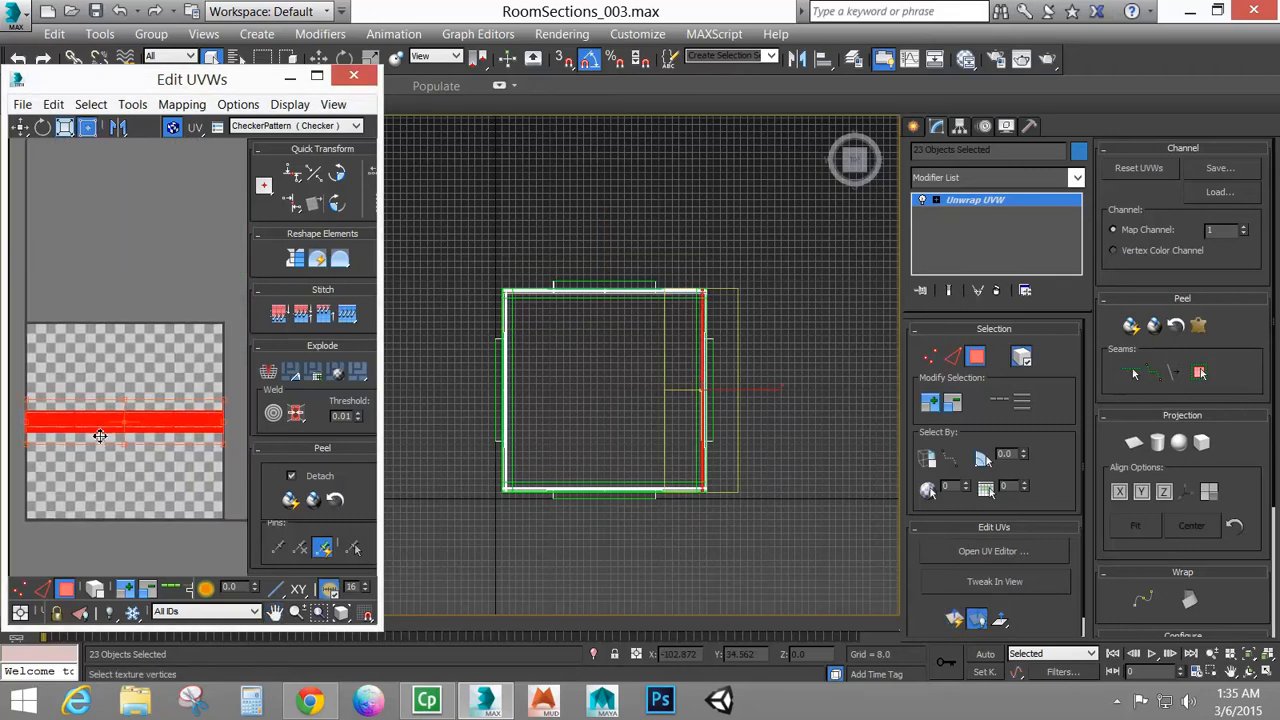
{"action": "scroll", "coordinate": [100, 435], "scroll_direction": "down", "scroll_amount": 2}
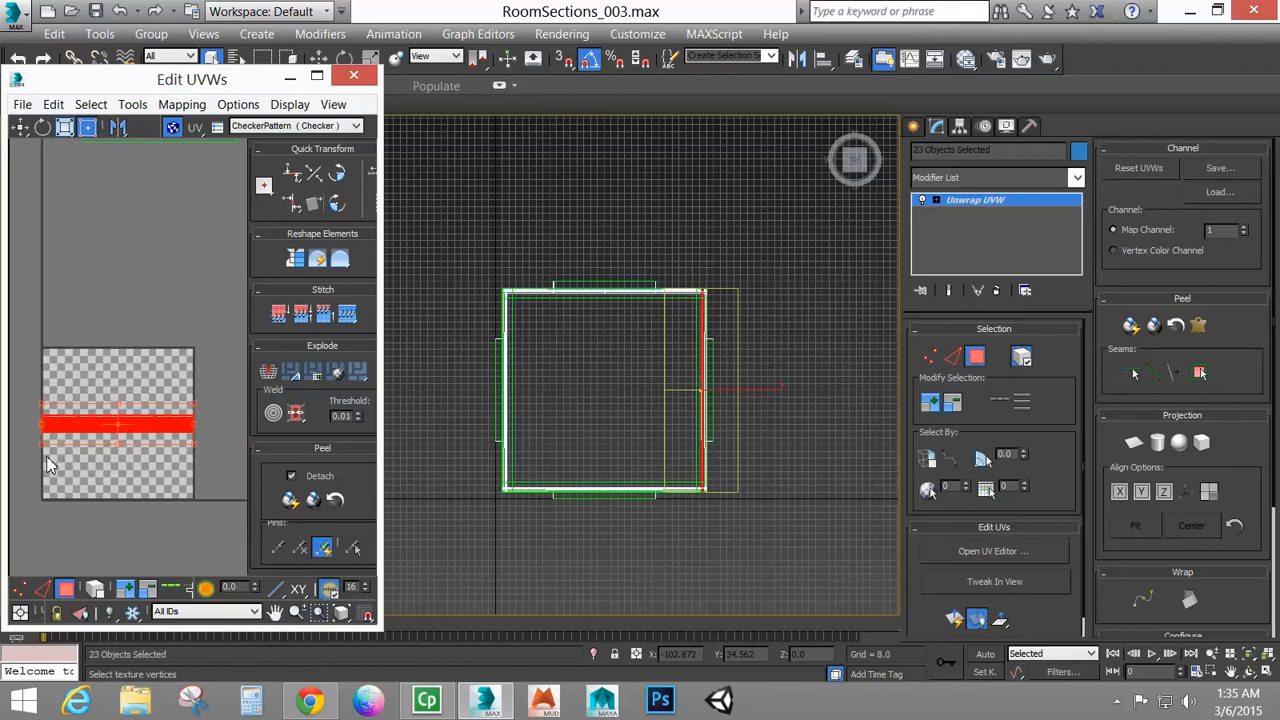
{"action": "scroll", "coordinate": [96, 439], "scroll_direction": "down", "scroll_amount": 3}
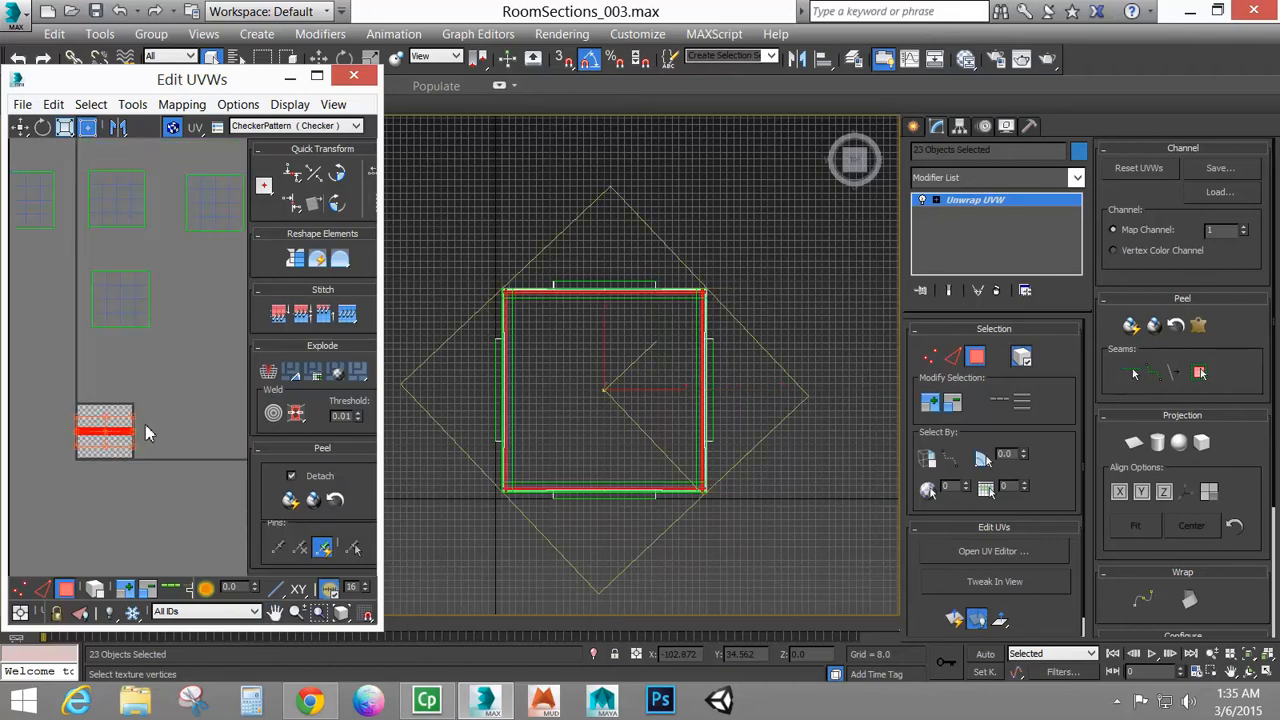
{"action": "scroll", "coordinate": [124, 436], "scroll_direction": "down", "scroll_amount": 3}
{"action": "middle_click_drag", "start_coordinate": [116, 432], "coordinate": [197, 472]}
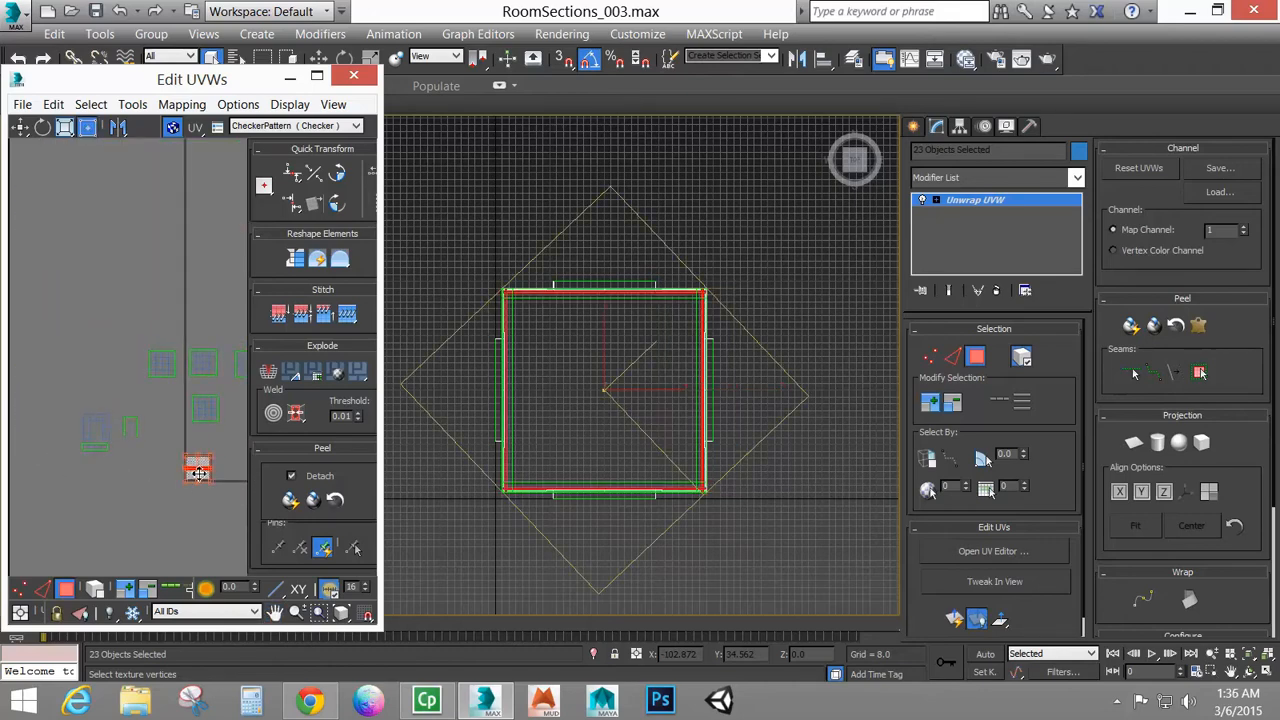
{"action": "scroll", "coordinate": [200, 470], "scroll_direction": "up", "scroll_amount": 10}
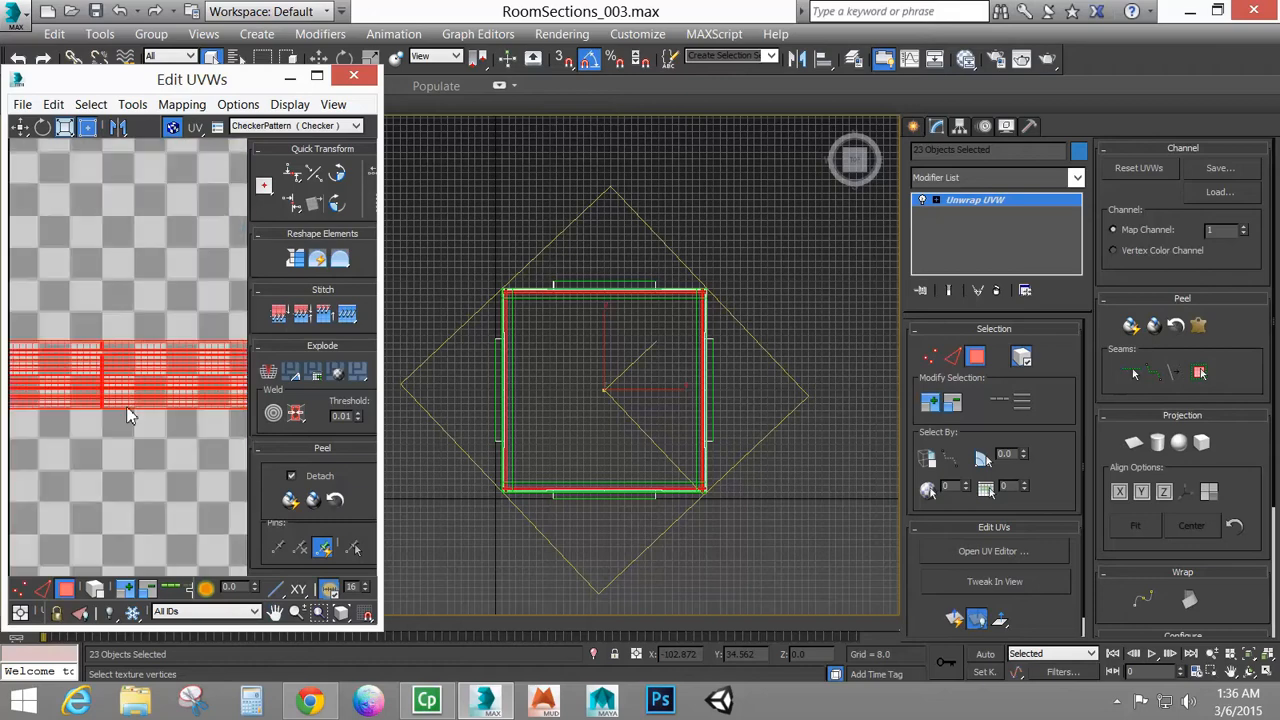
{"action": "scroll", "coordinate": [103, 393], "scroll_direction": "up", "scroll_amount": 2}
{"action": "scroll", "coordinate": [76, 429], "scroll_direction": "up", "scroll_amount": 2}
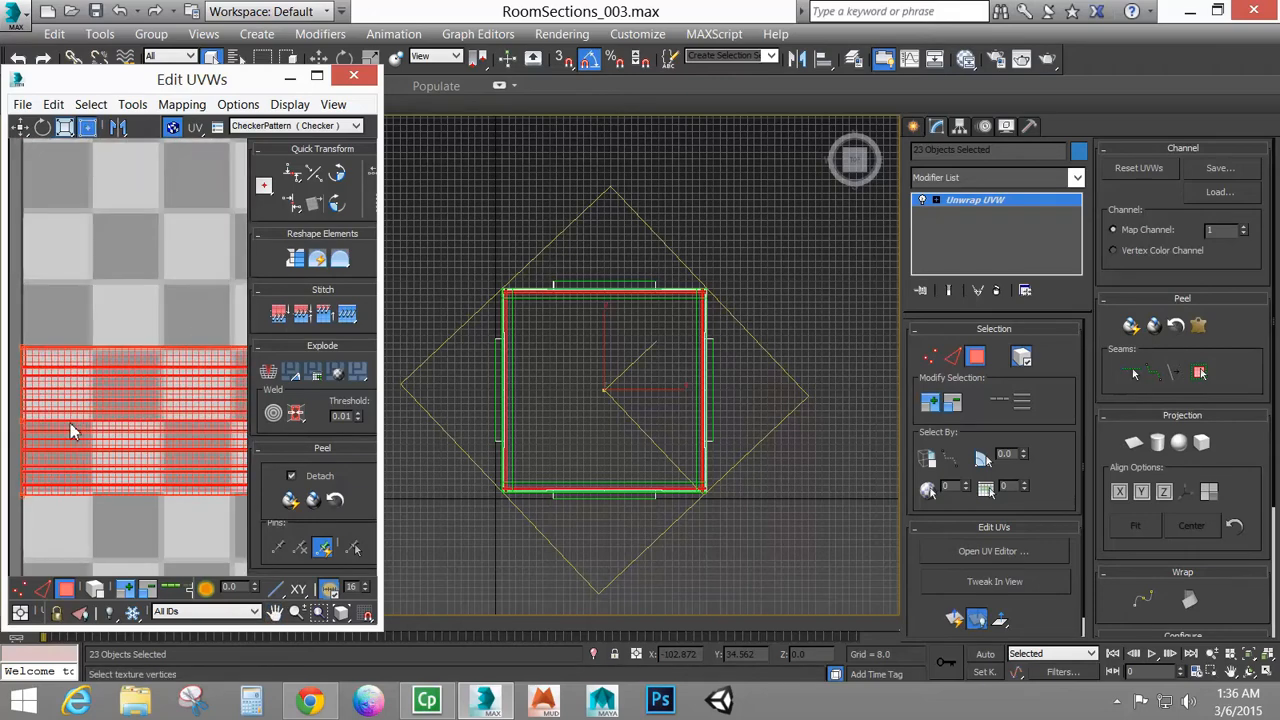
{"action": "scroll", "coordinate": [130, 403], "scroll_direction": "up", "scroll_amount": 1}
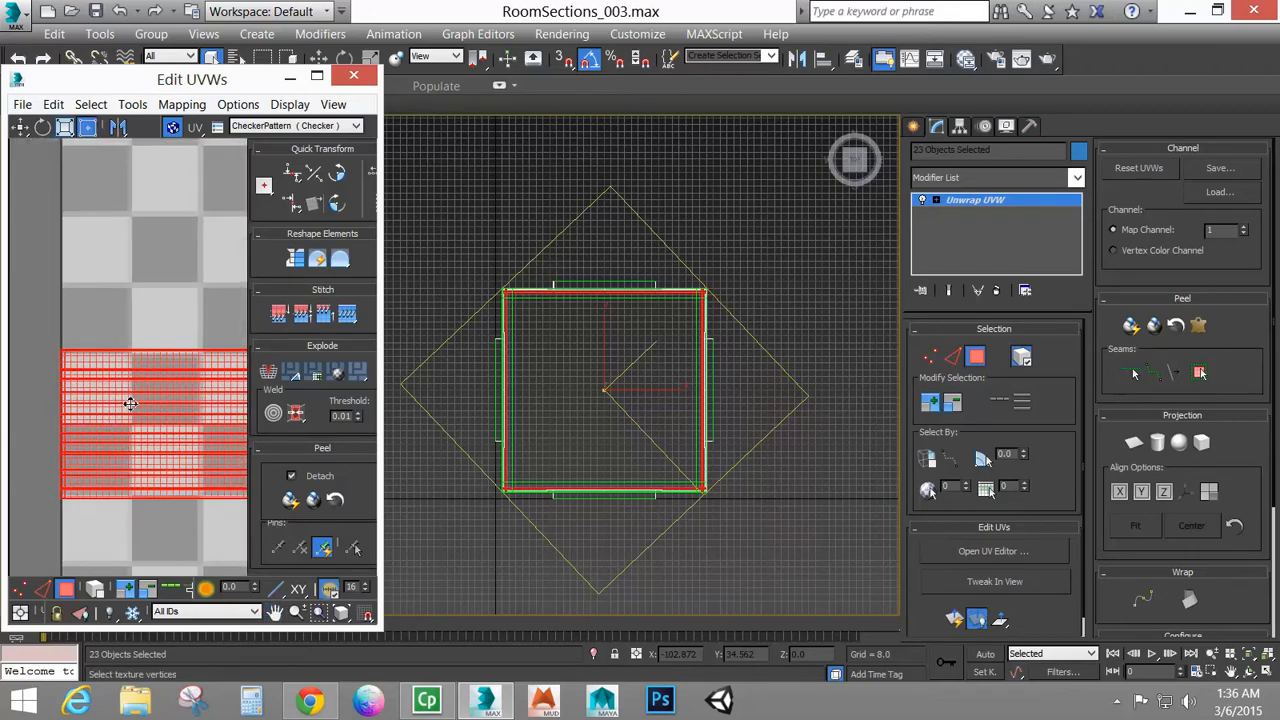
Apply Relax Until Flat to the overlapping crown molding strips and check their UV spacing
{"action": "left_click", "coordinate": [323, 258]}
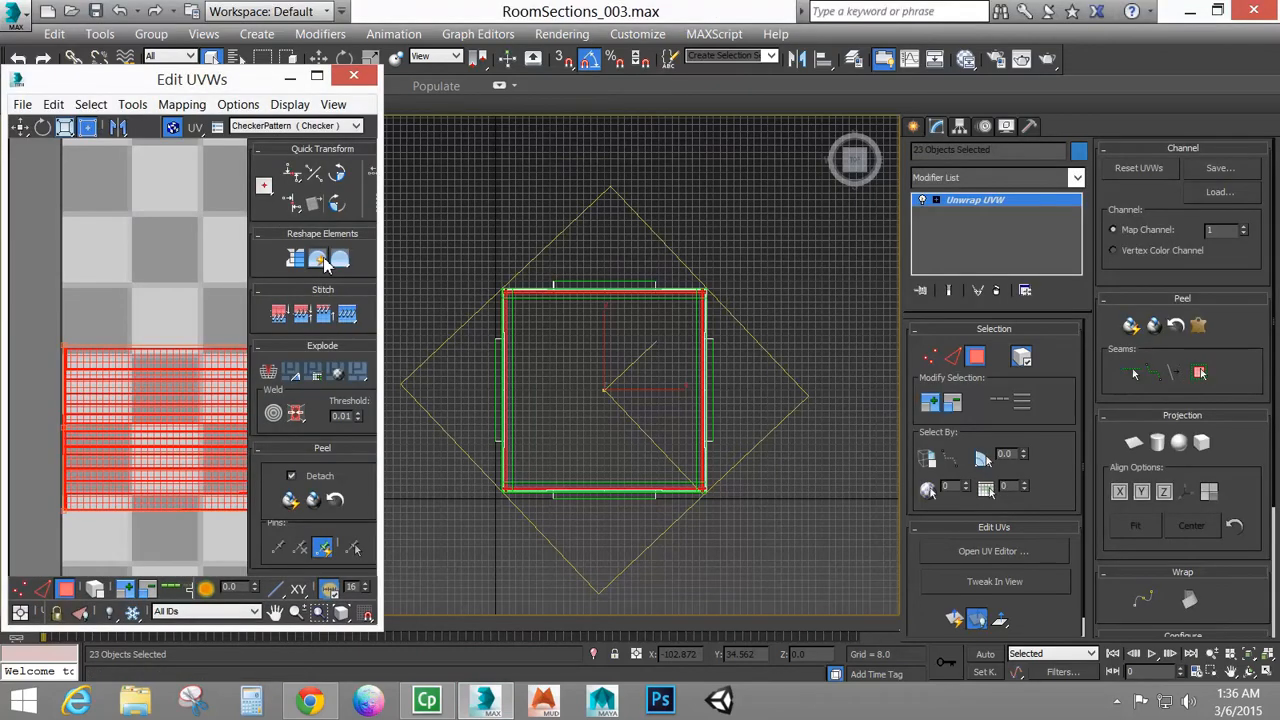
{"action": "scroll", "coordinate": [94, 394], "scroll_direction": "down", "scroll_amount": 4}
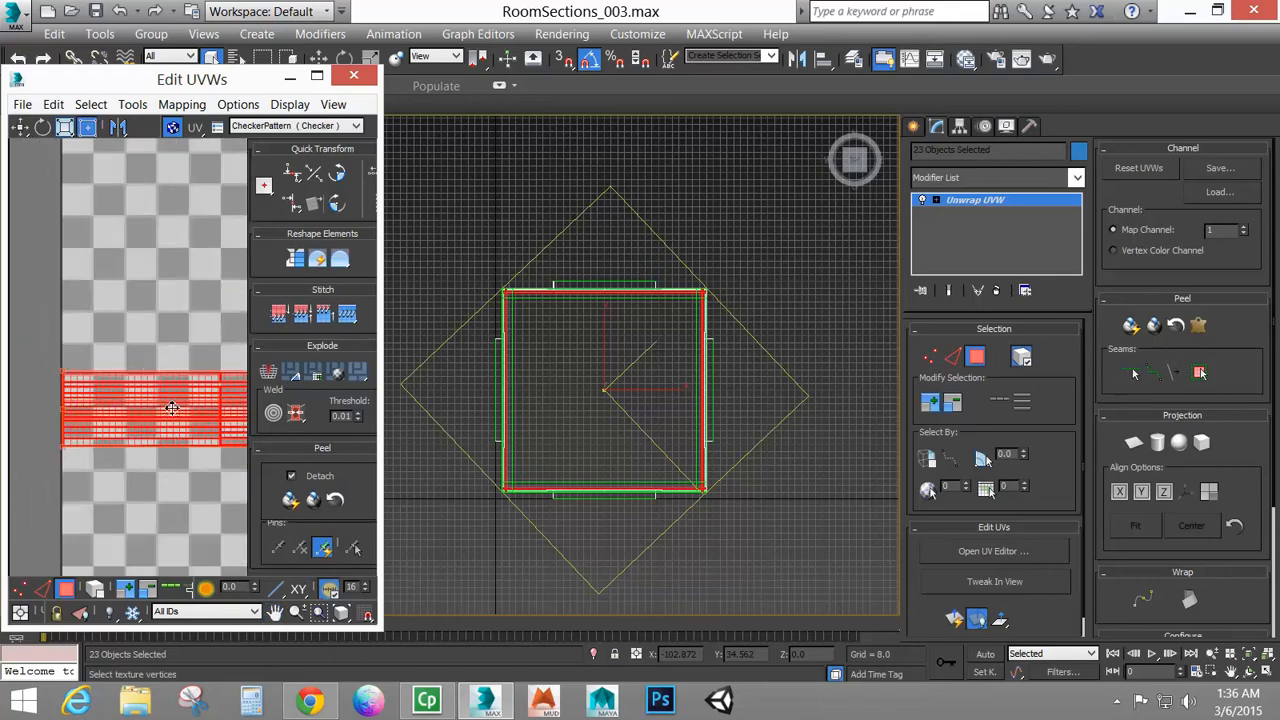
{"action": "scroll", "coordinate": [198, 406], "scroll_direction": "up", "scroll_amount": 3}
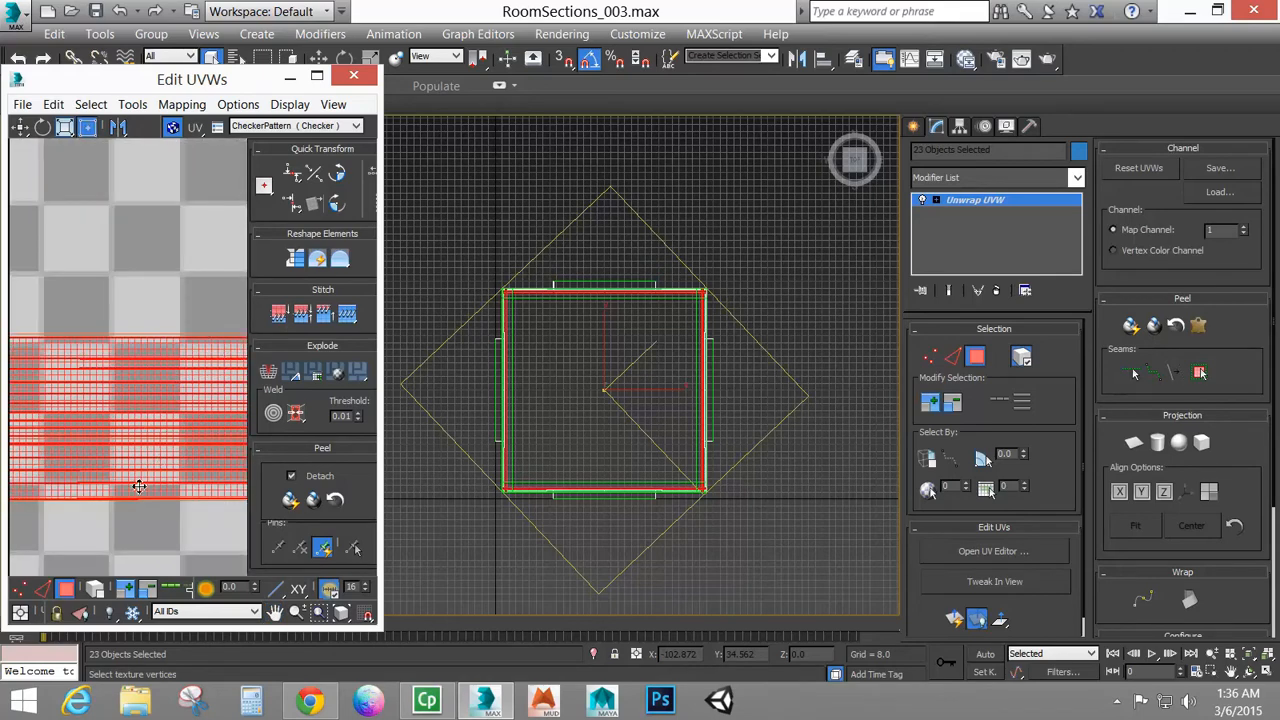
{"action": "scroll", "coordinate": [81, 463], "scroll_direction": "up", "scroll_amount": 5}
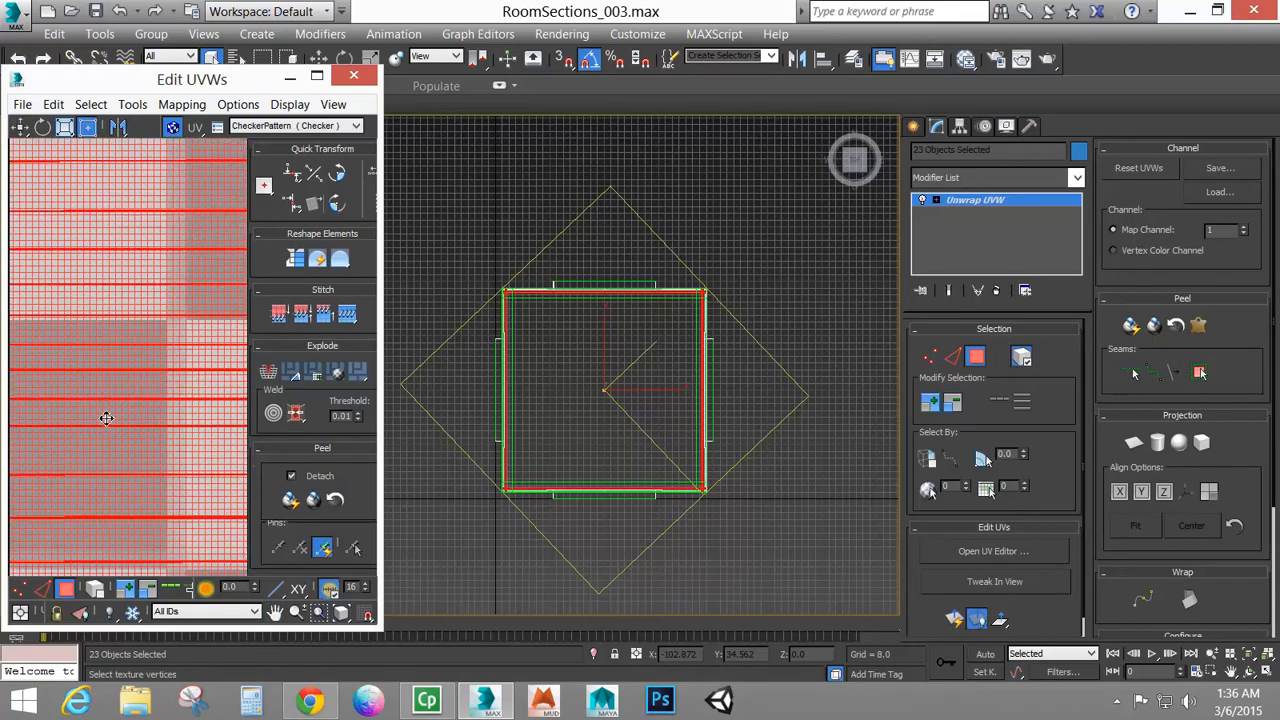
{"action": "scroll", "coordinate": [126, 453], "scroll_direction": "down", "scroll_amount": 5}
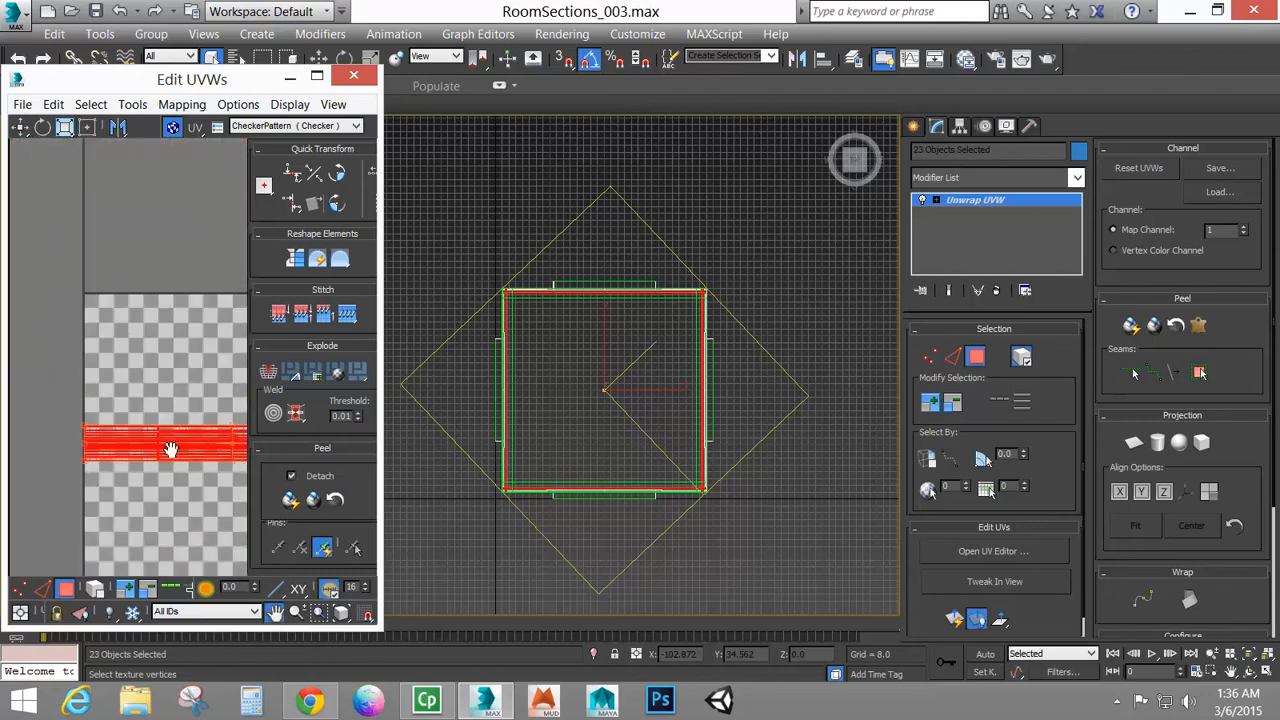
Move the relaxed crown molding strips straight up off the checkered tile, and select the stacked baseboard UVs below the wall trim
{"action": "scroll", "coordinate": [87, 452], "scroll_direction": "down", "scroll_amount": 2}
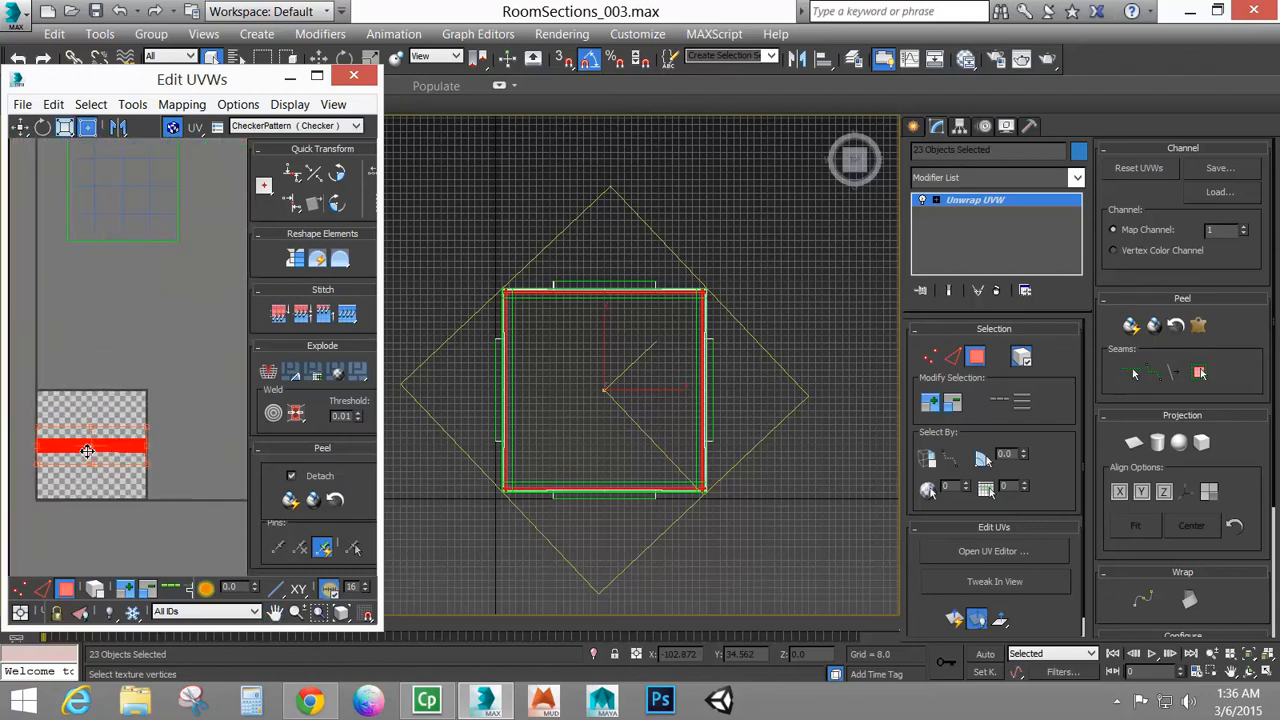
{"action": "left_click_drag", "start_coordinate": [77, 430], "coordinate": [82, 291], "text": "shift"}
{"action": "middle_click_drag", "start_coordinate": [105, 440], "coordinate": [239, 463]}
{"action": "scroll", "coordinate": [152, 455], "scroll_direction": "down", "scroll_amount": 2}
{"action": "scroll", "coordinate": [175, 452], "scroll_direction": "down", "scroll_amount": 2}
{"action": "scroll", "coordinate": [70, 442], "scroll_direction": "up", "scroll_amount": 2}
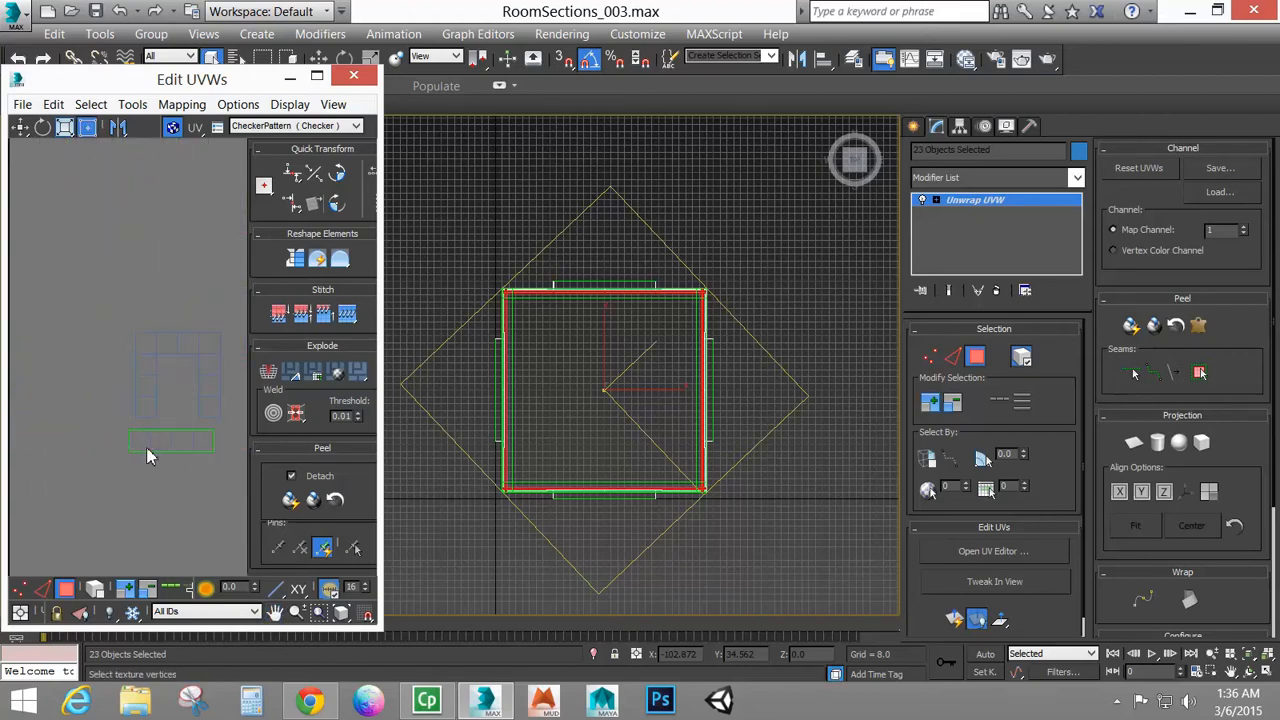
{"action": "middle_click_drag", "start_coordinate": [147, 456], "coordinate": [97, 452]}
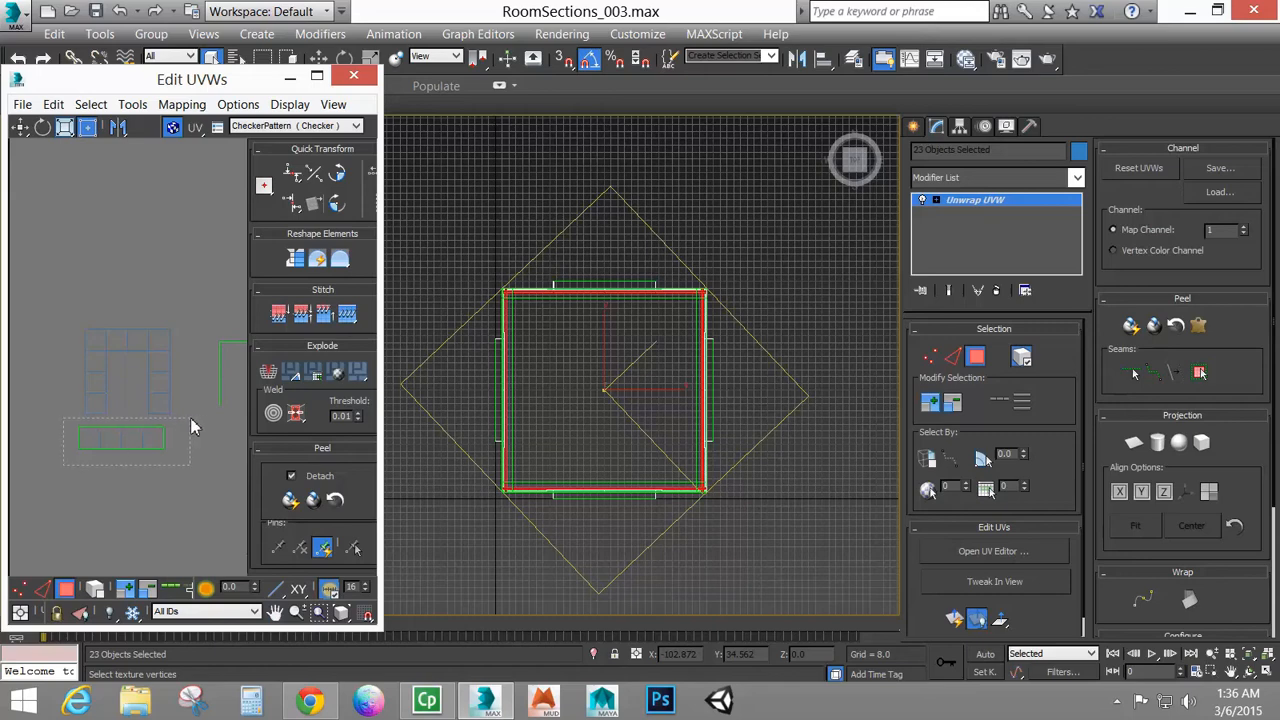
{"action": "left_click_drag", "start_coordinate": [193, 427], "coordinate": [194, 428]}
{"action": "middle_click_drag", "start_coordinate": [157, 480], "coordinate": [86, 460]}
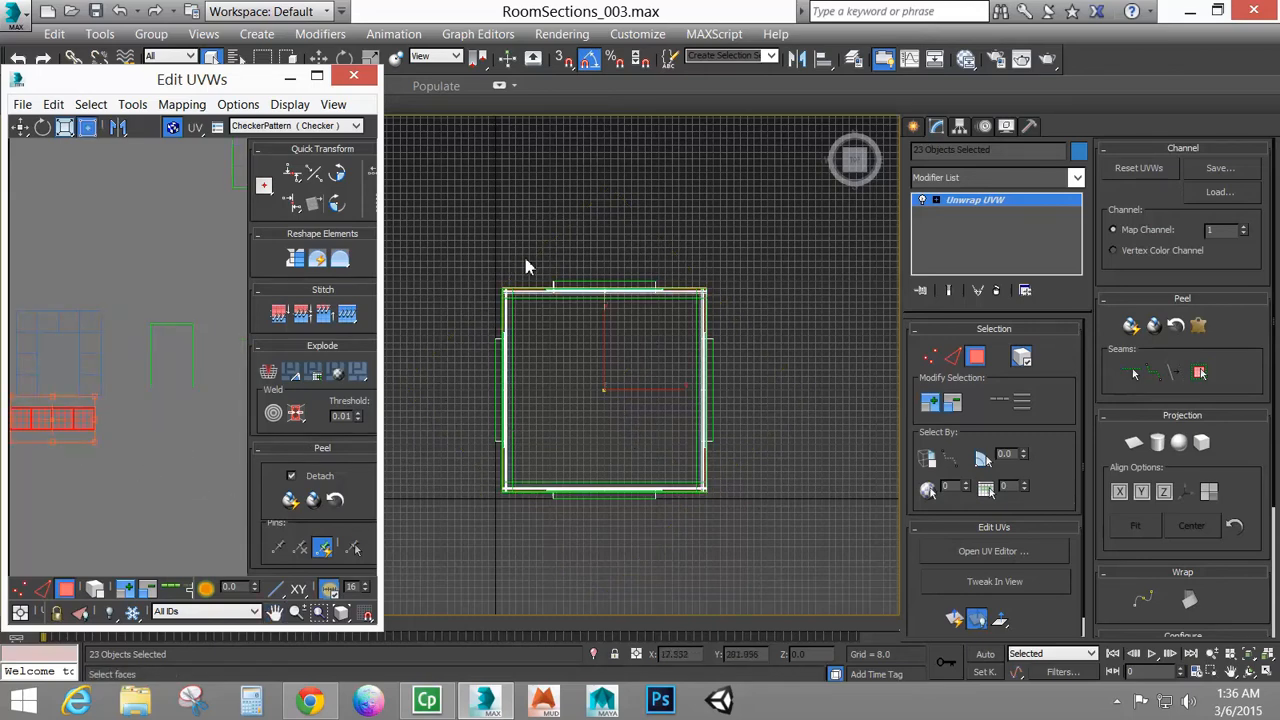
Separate the stacked baseboard UVs into four rows by deselecting one wall at a time and moving the remaining faces down
{"action": "left_click_drag", "start_coordinate": [524, 256], "coordinate": [605, 316]}
{"action": "left_click_drag", "start_coordinate": [685, 340], "coordinate": [685, 340]}
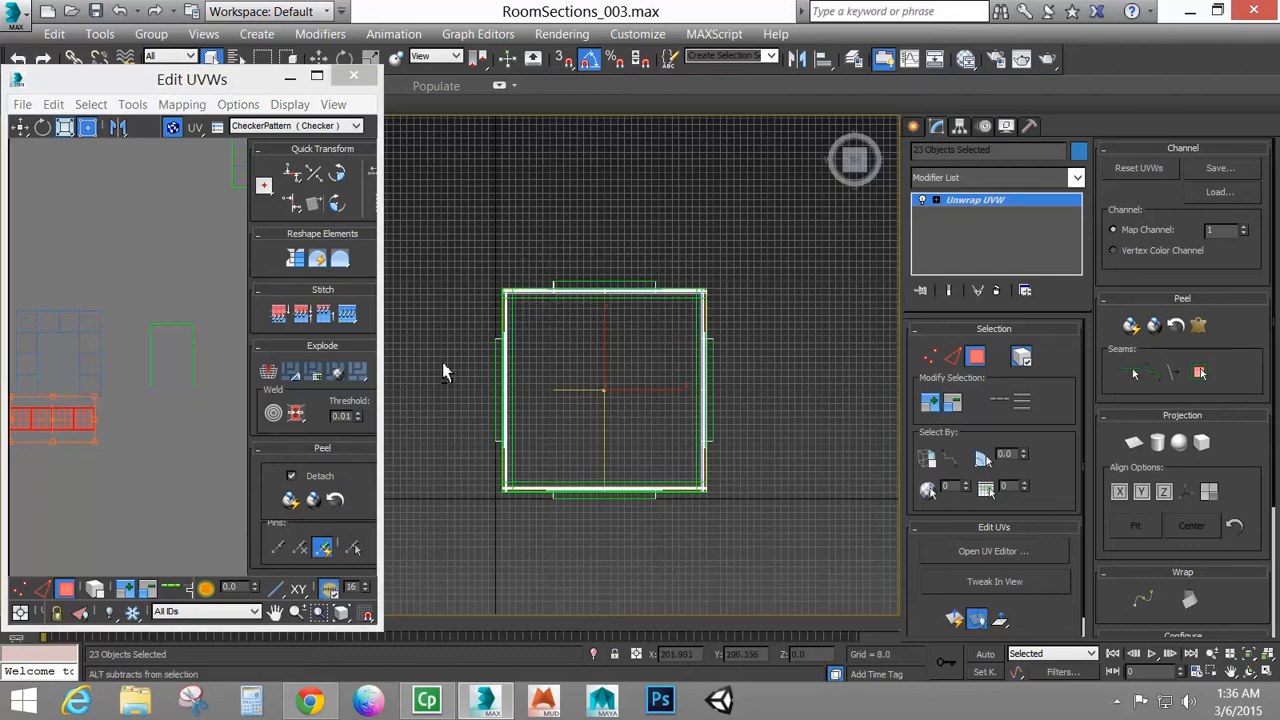
{"action": "middle_click_drag", "start_coordinate": [72, 445], "coordinate": [110, 397]}
{"action": "left_click_drag", "start_coordinate": [113, 374], "coordinate": [113, 417]}
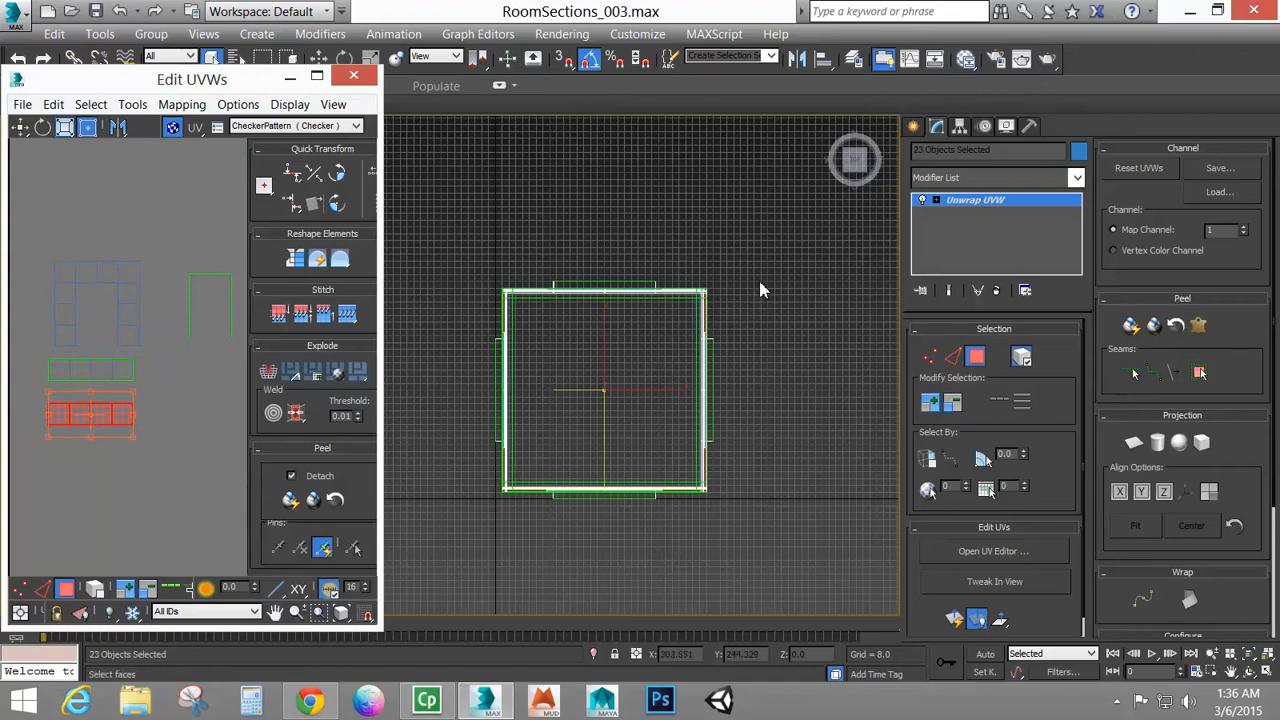
{"action": "left_click_drag", "start_coordinate": [758, 280], "coordinate": [585, 478]}
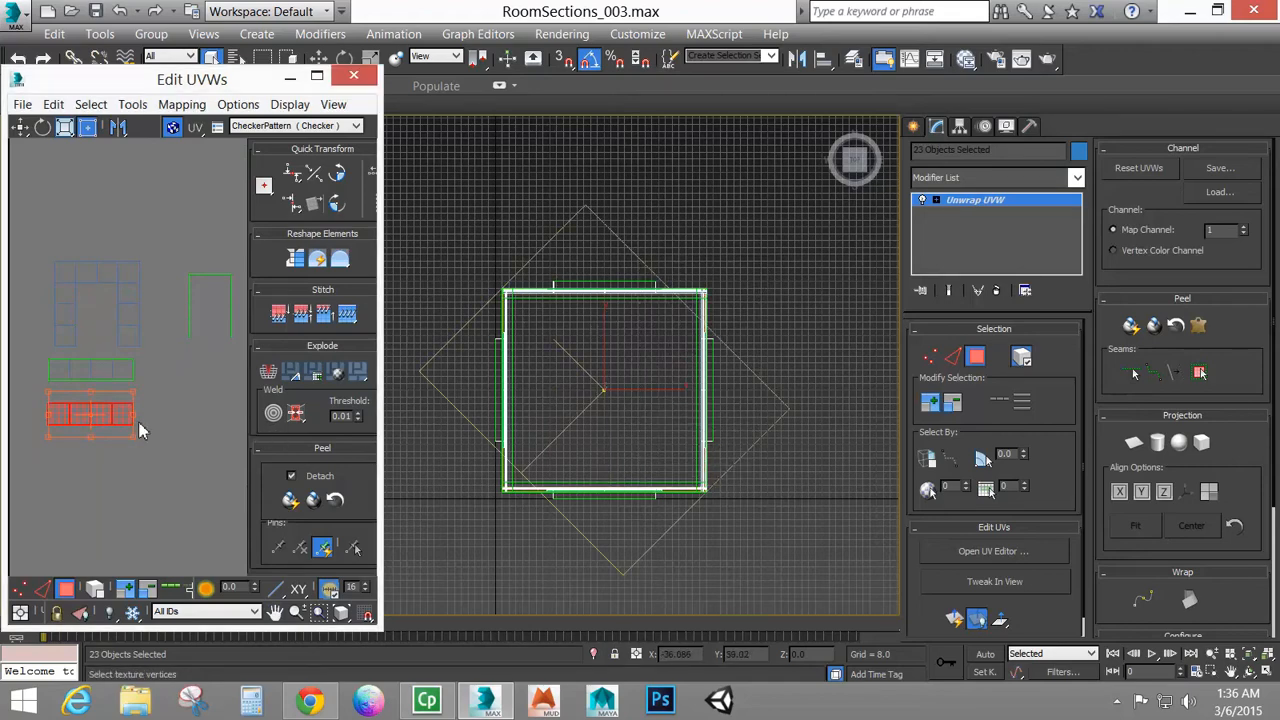
{"action": "left_click_drag", "start_coordinate": [123, 429], "coordinate": [123, 449]}
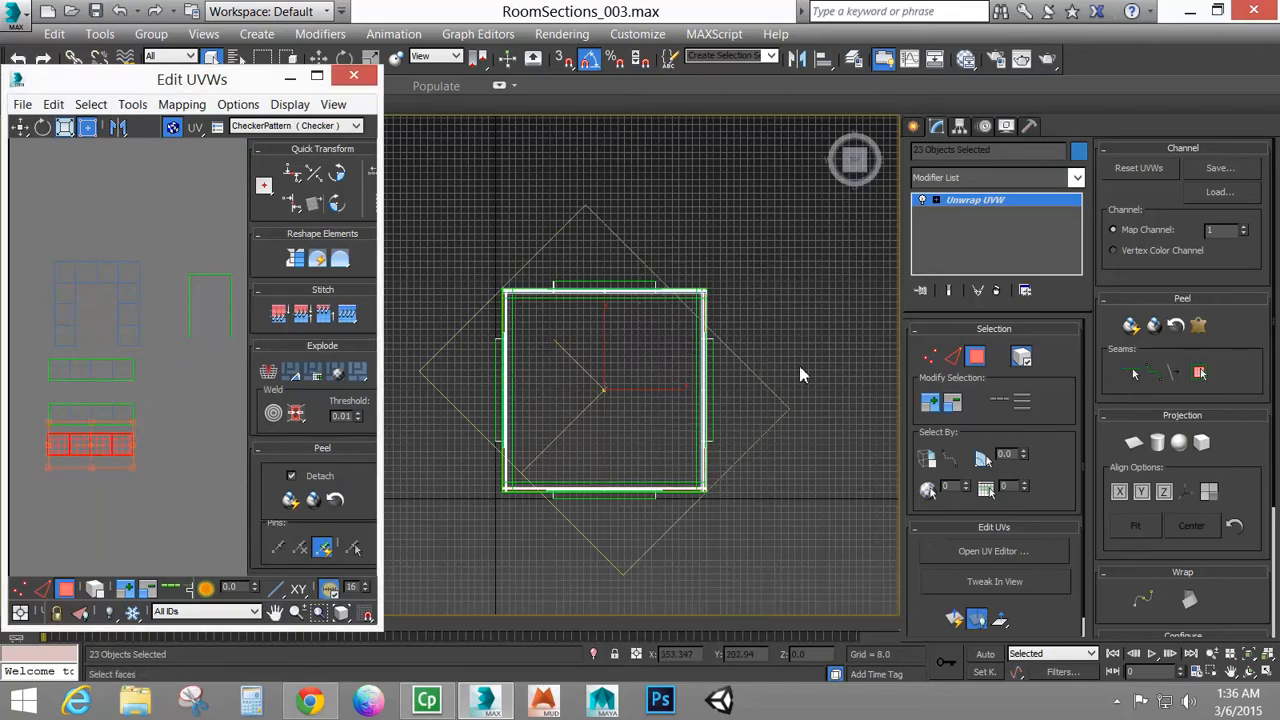
{"action": "left_click_drag", "start_coordinate": [791, 393], "coordinate": [538, 574]}
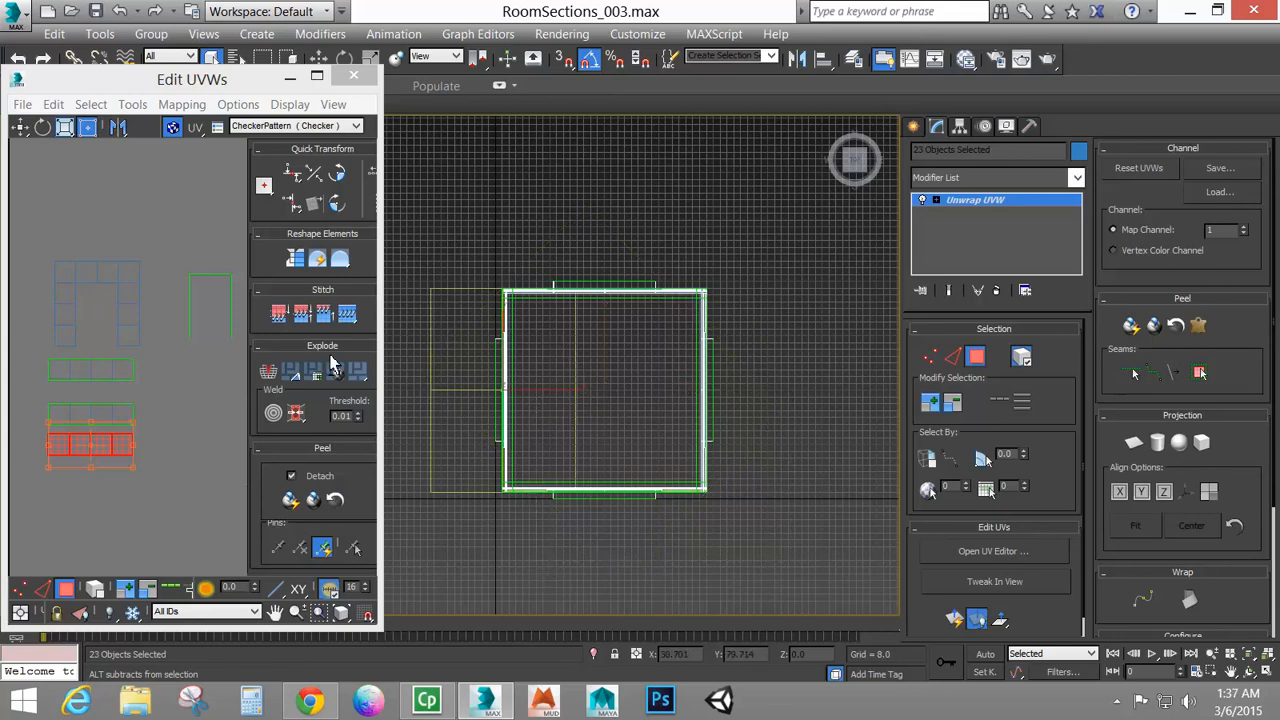
{"action": "left_click_drag", "start_coordinate": [100, 446], "coordinate": [103, 490]}
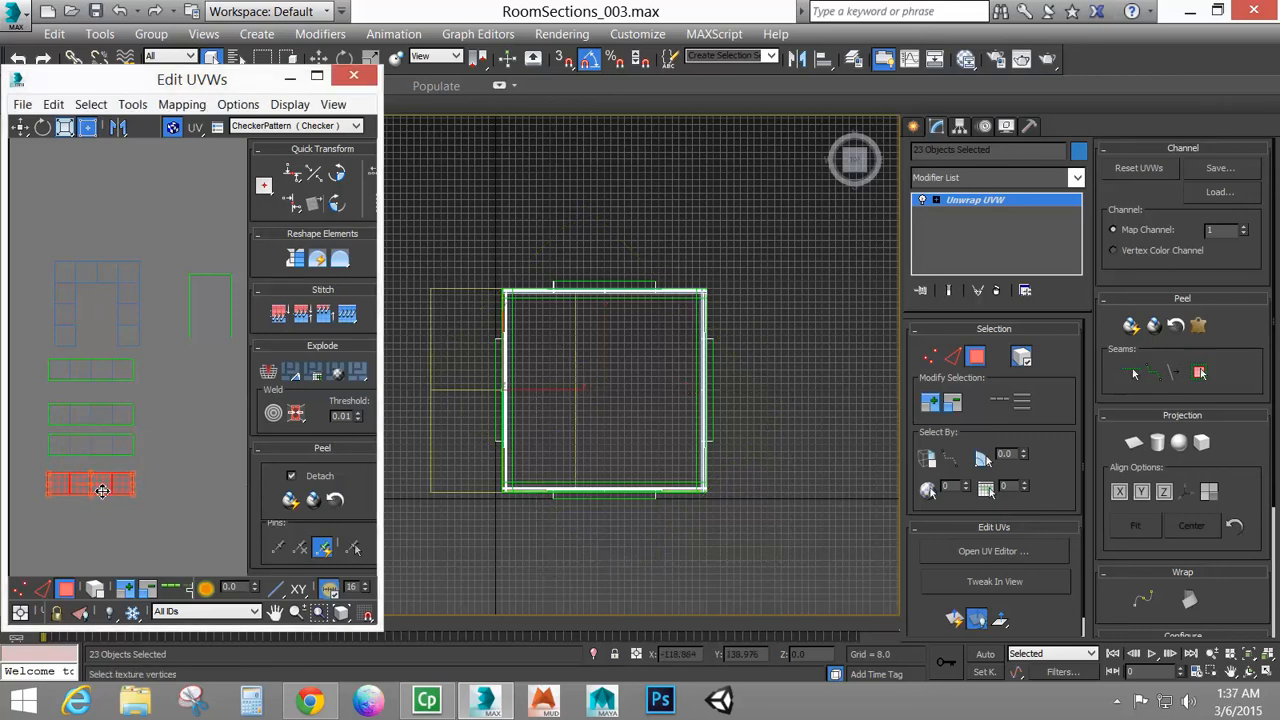
Widen the UV editor and apply a Quick Planar Map to the left wall's baseboard, the lowest row
{"action": "middle_click_drag", "start_coordinate": [173, 458], "coordinate": [145, 459]}
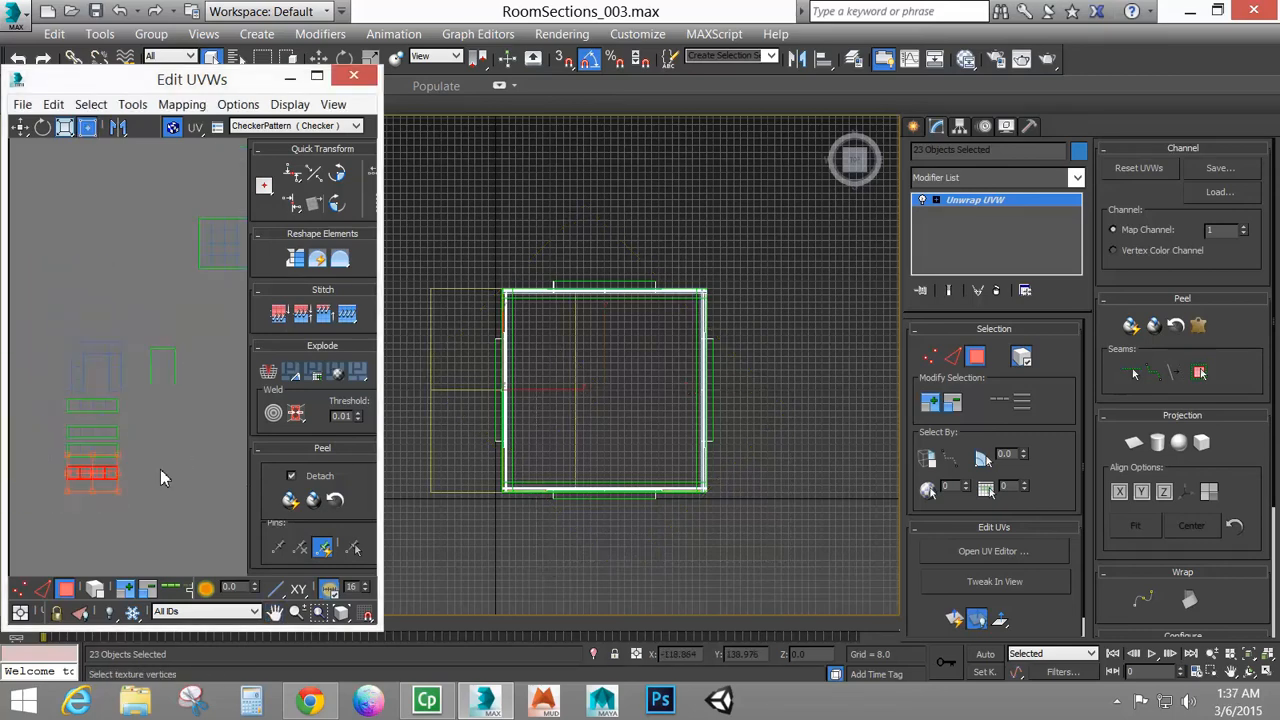
{"action": "scroll", "coordinate": [160, 469], "scroll_direction": "down", "scroll_amount": 3}
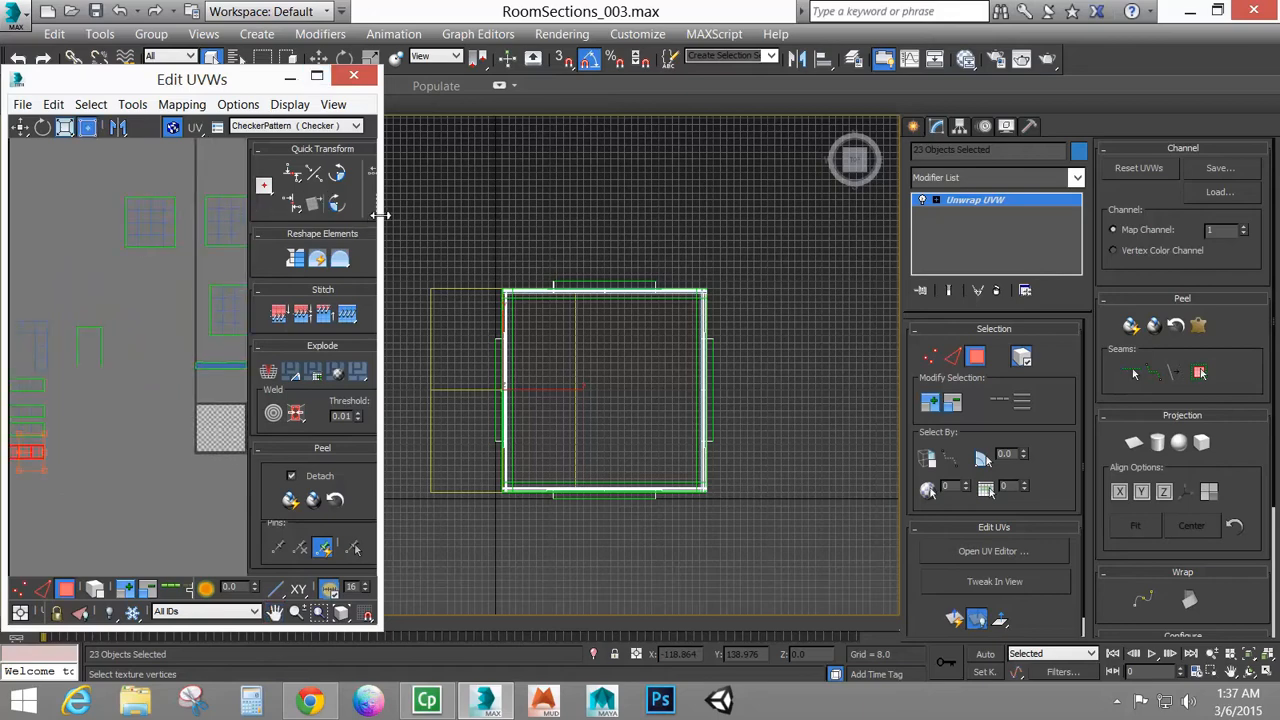
{"action": "left_click_drag", "start_coordinate": [383, 214], "coordinate": [504, 216]}
{"action": "middle_click_drag", "start_coordinate": [620, 353], "coordinate": [703, 353]}
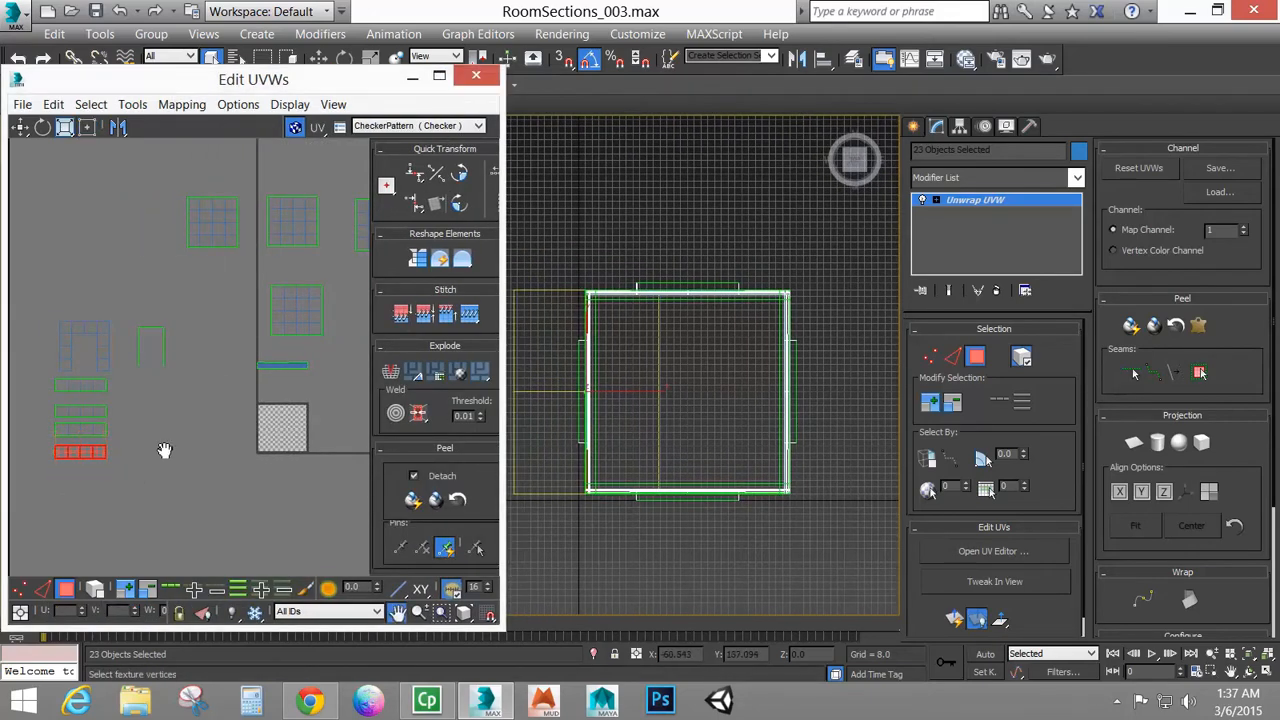
{"action": "middle_click_drag", "start_coordinate": [165, 450], "coordinate": [204, 427]}
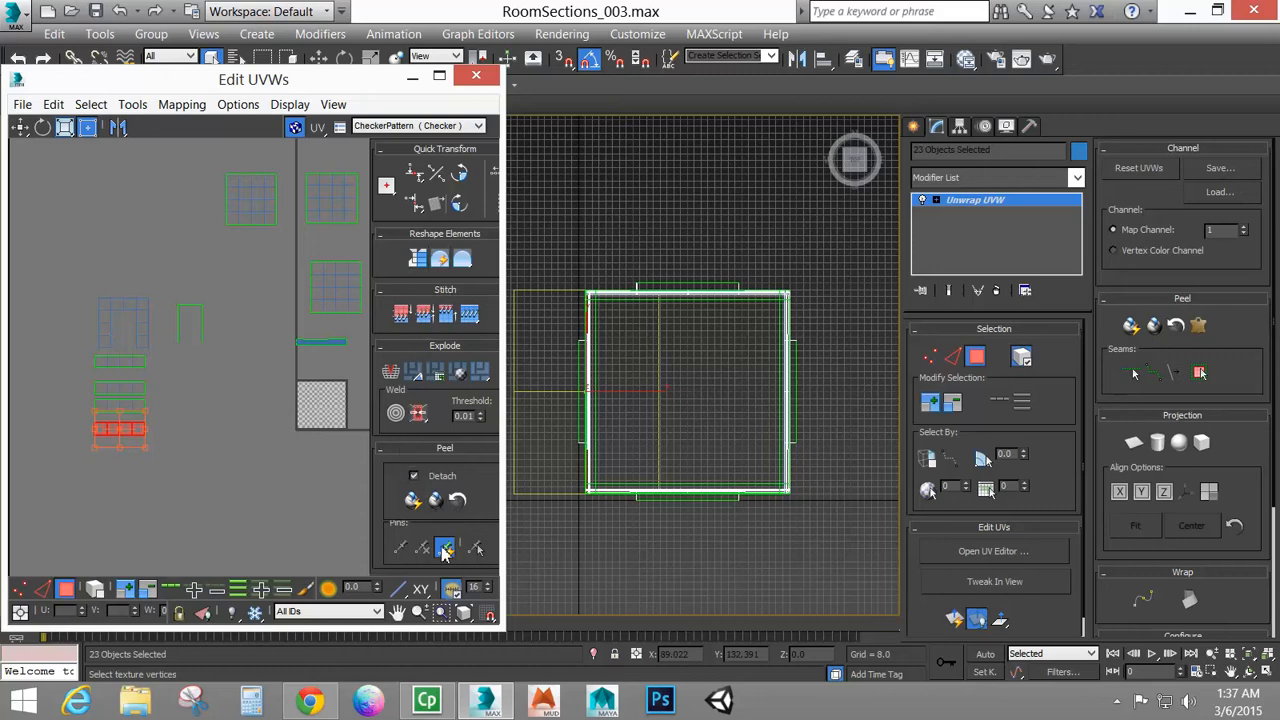
{"action": "left_click", "coordinate": [953, 620]}
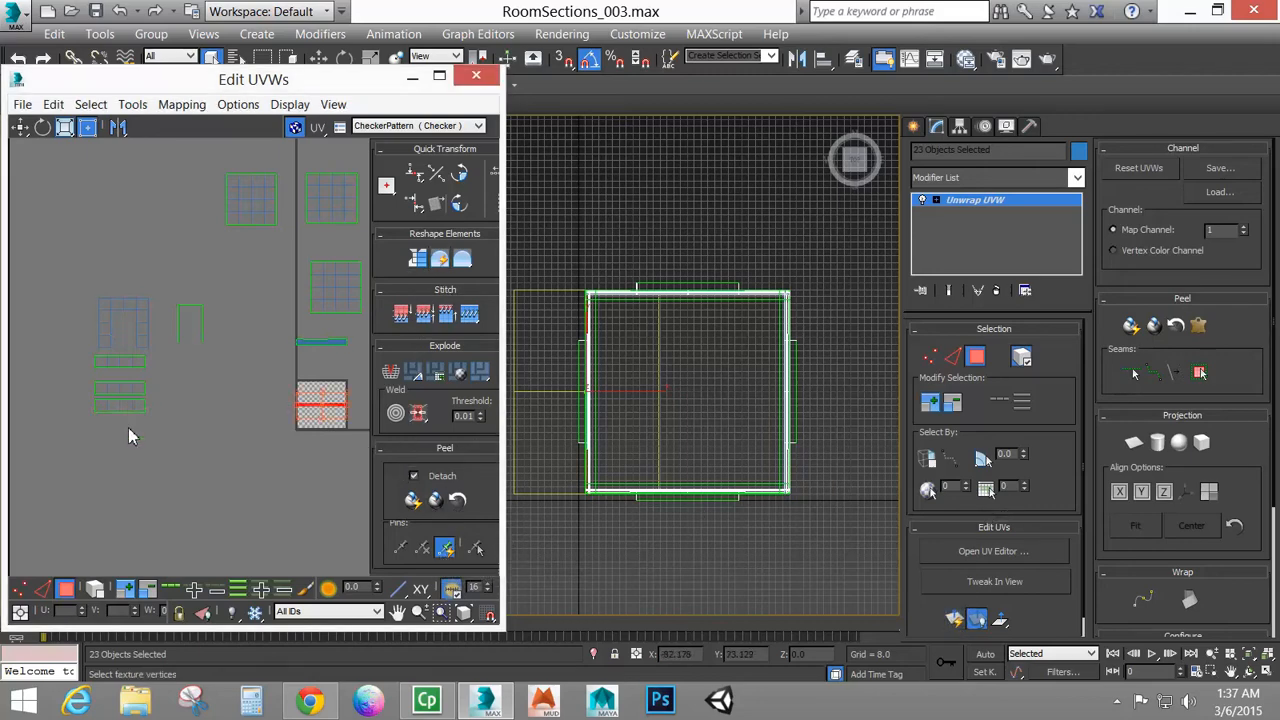
Select the front wall's baseboard row and apply a Quick Planar Map to it
{"action": "left_click_drag", "start_coordinate": [85, 405], "coordinate": [79, 398]}
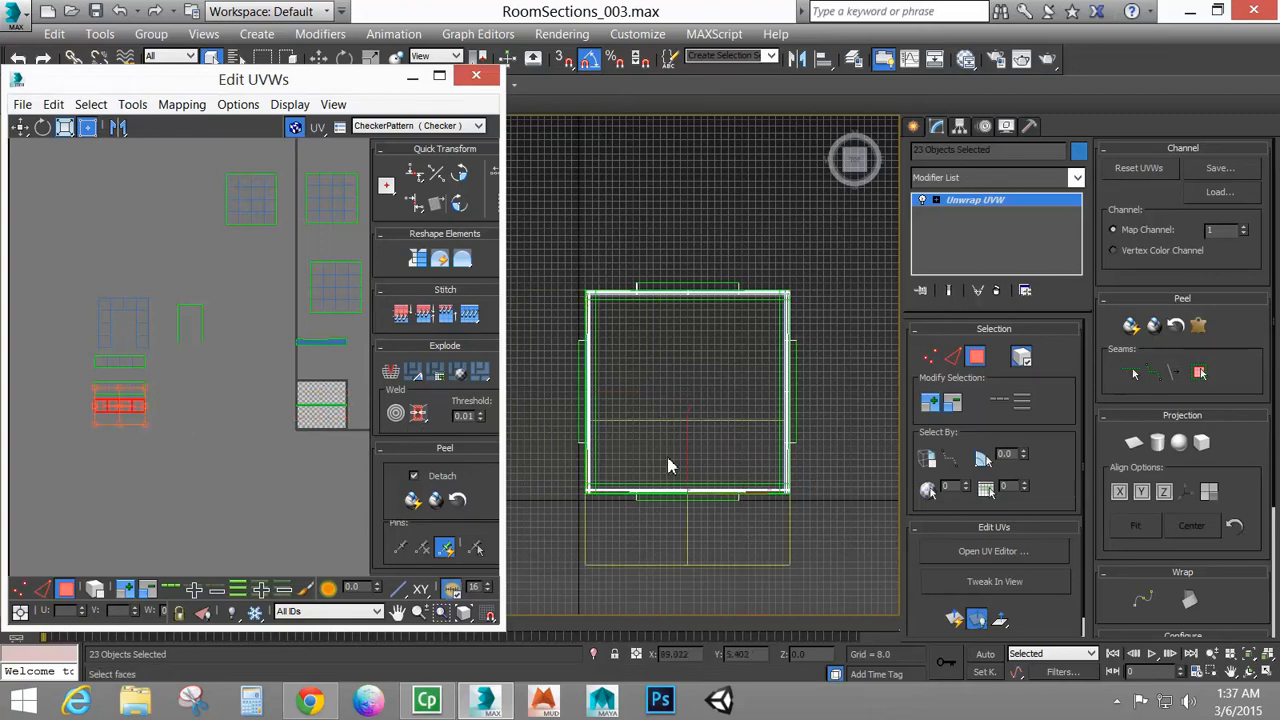
{"action": "mouse_move", "coordinate": [673, 489]}
{"action": "middle_mouse_down", "text": "alt"}
{"action": "mouse_move", "coordinate": [674, 514]}
{"action": "mouse_move", "coordinate": [751, 517]}
{"action": "mouse_move", "coordinate": [889, 455]}
{"action": "mouse_move", "coordinate": [889, 409]}
{"action": "mouse_move", "coordinate": [875, 412]}
{"action": "middle_mouse_up", "text": "alt"}
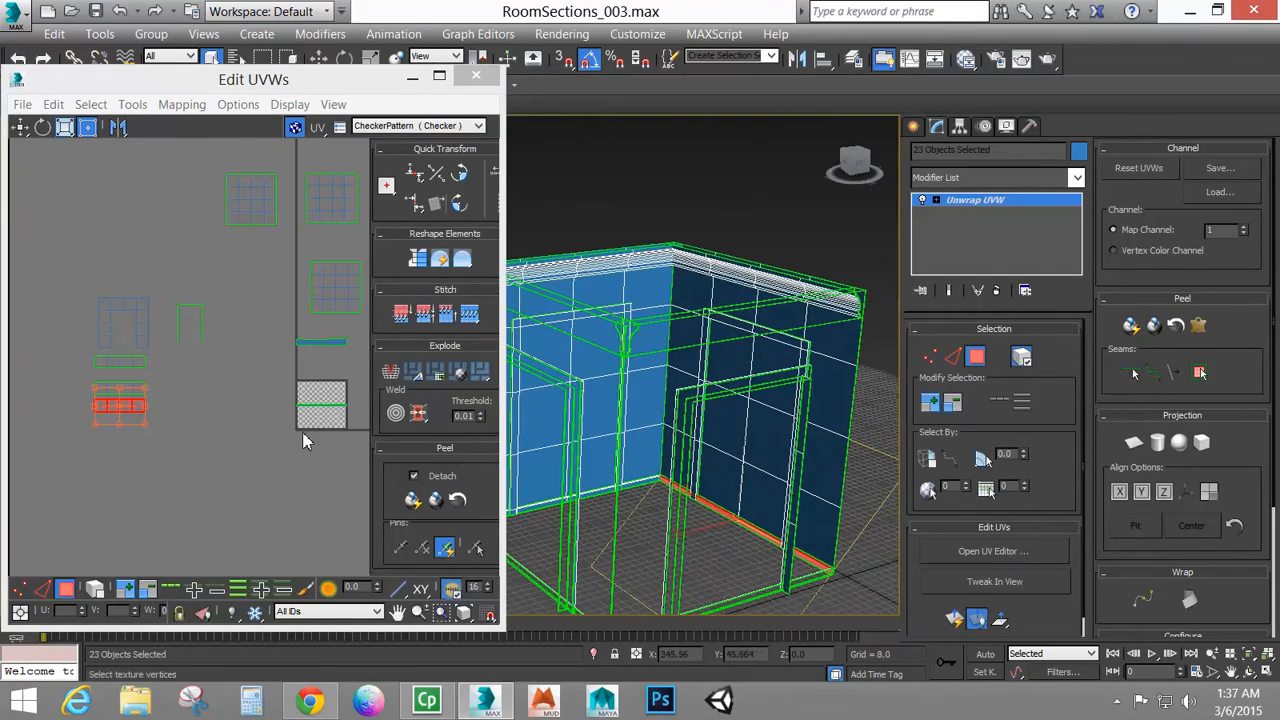
{"action": "left_click", "coordinate": [956, 622]}
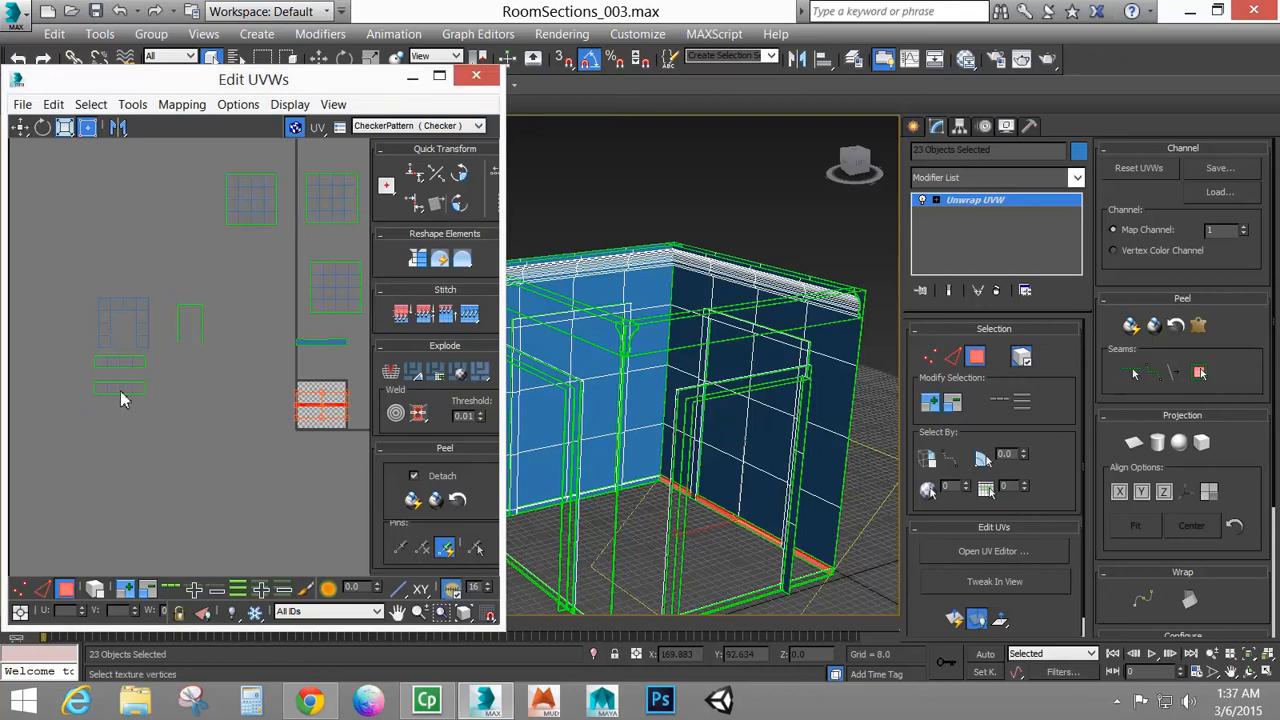
Apply a separate Quick Planar Map to each of the two remaining baseboard rows
{"action": "left_click", "coordinate": [146, 386]}
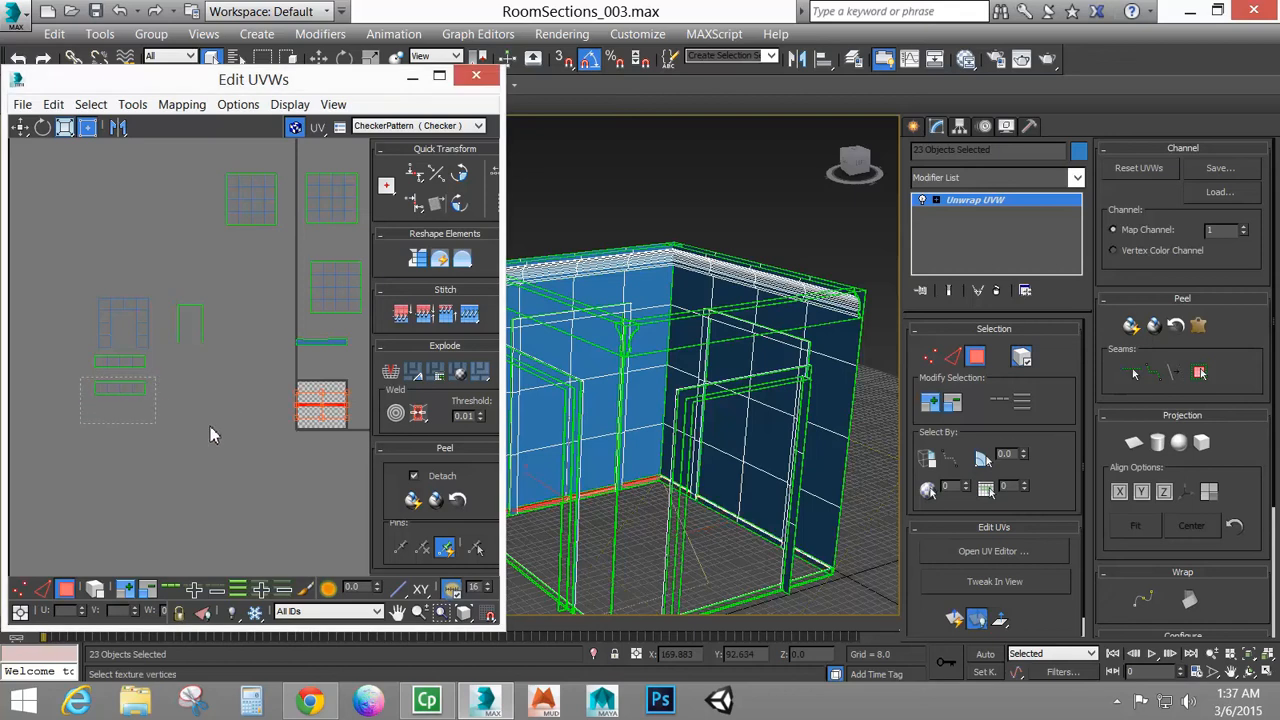
{"action": "left_click", "coordinate": [955, 620]}
{"action": "left_click", "coordinate": [328, 402]}
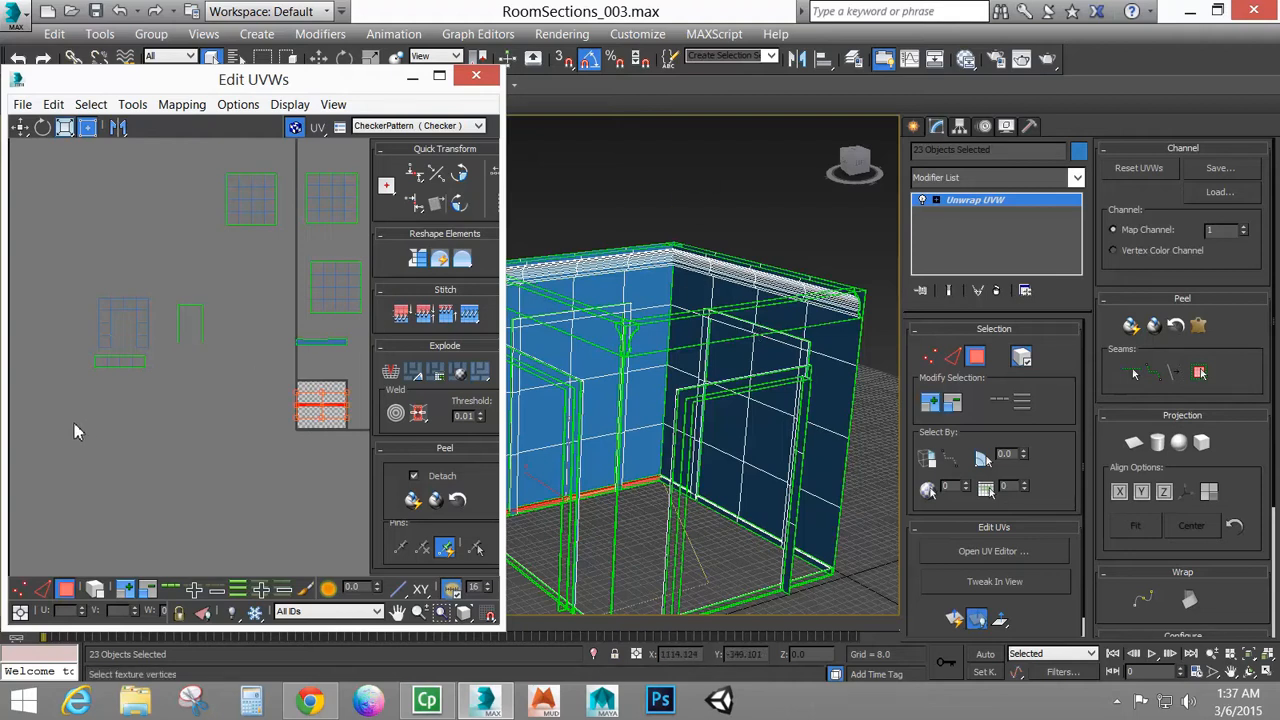
{"action": "left_click_drag", "start_coordinate": [74, 423], "coordinate": [154, 359]}
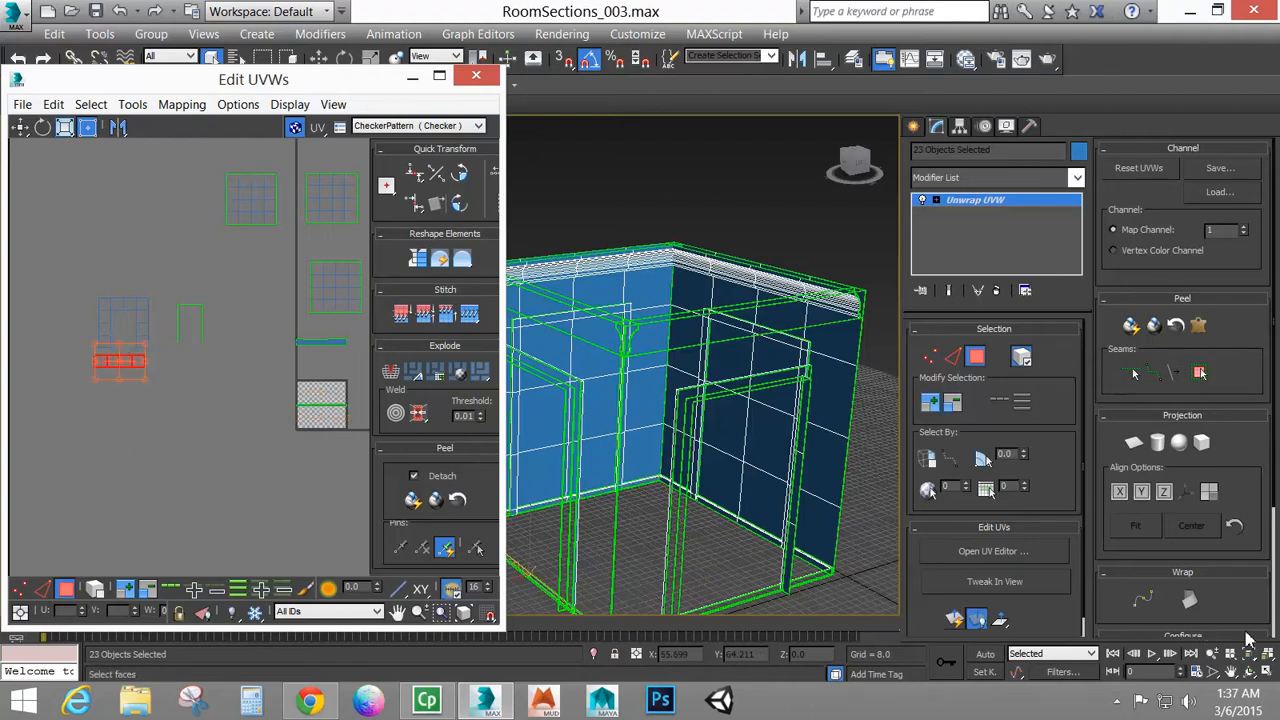
{"action": "left_click", "coordinate": [955, 620]}
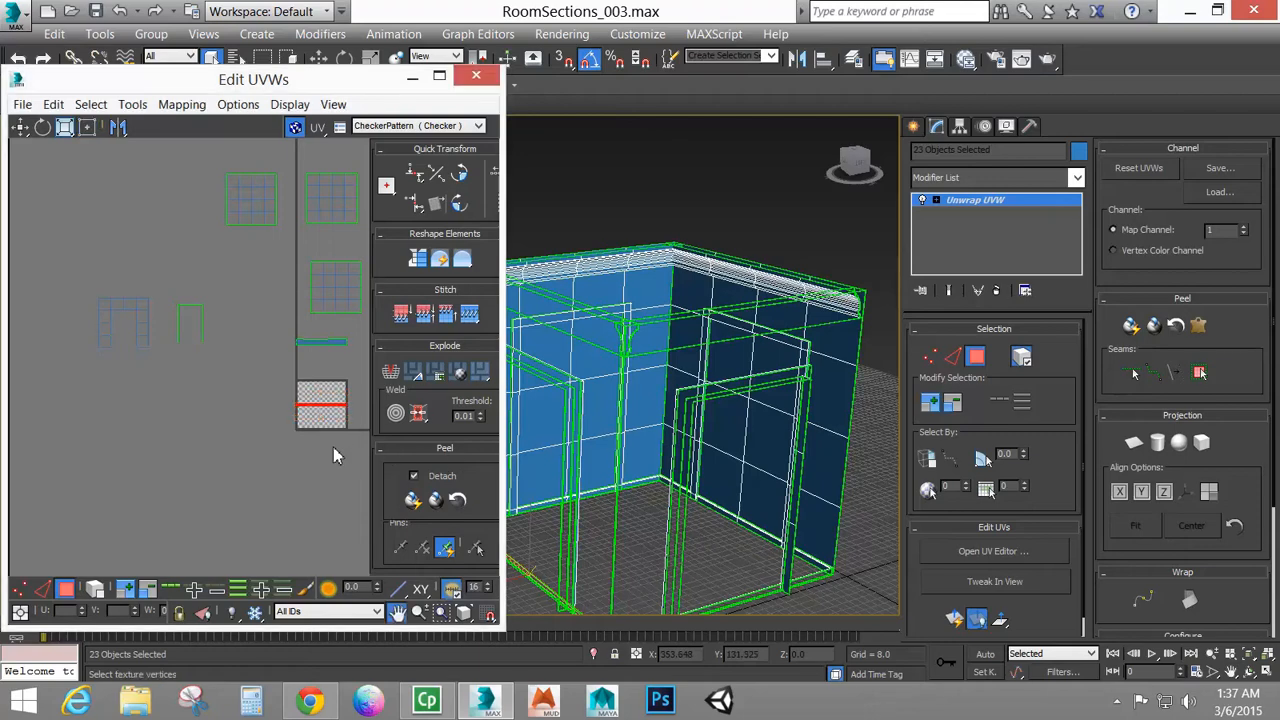
Try Relax Until Flat on the last-mapped baseboard strip and undo the relax
{"action": "scroll", "coordinate": [333, 445], "scroll_direction": "up", "scroll_amount": 1}
{"action": "scroll", "coordinate": [333, 443], "scroll_direction": "up", "scroll_amount": 6}
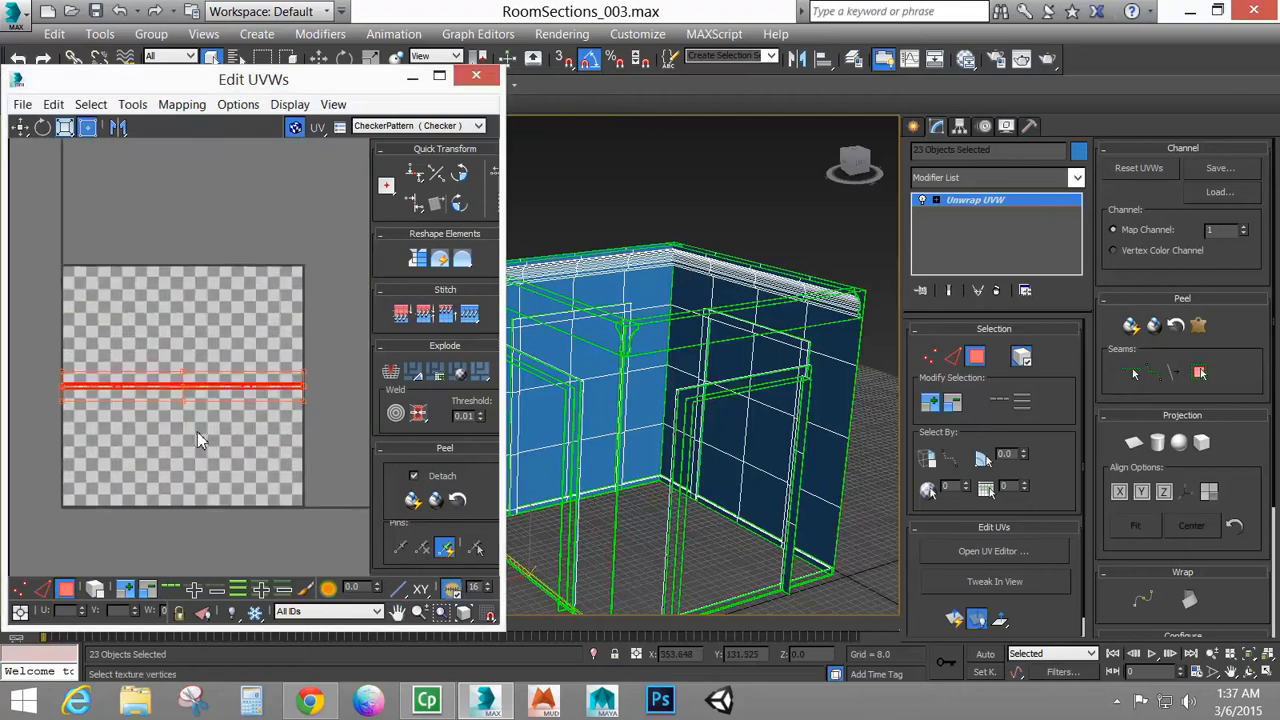
{"action": "scroll", "coordinate": [250, 307], "scroll_direction": "up", "scroll_amount": 5}
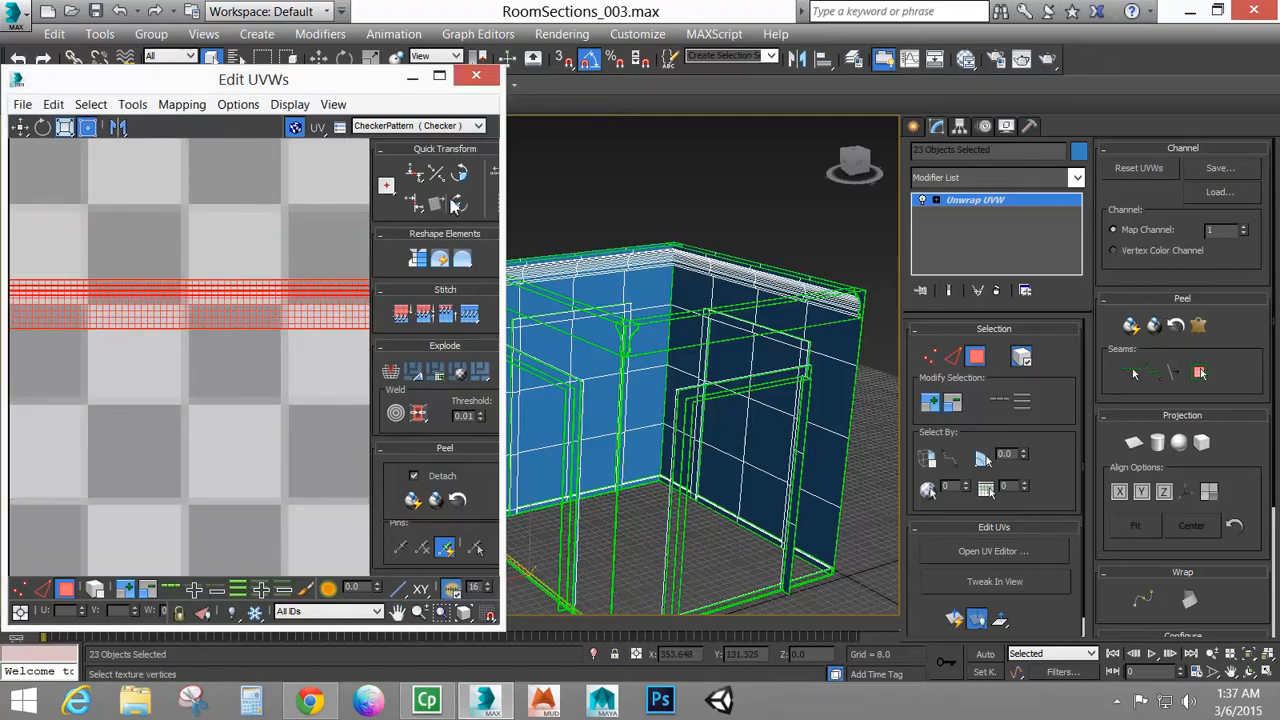
{"action": "left_click", "coordinate": [441, 260]}
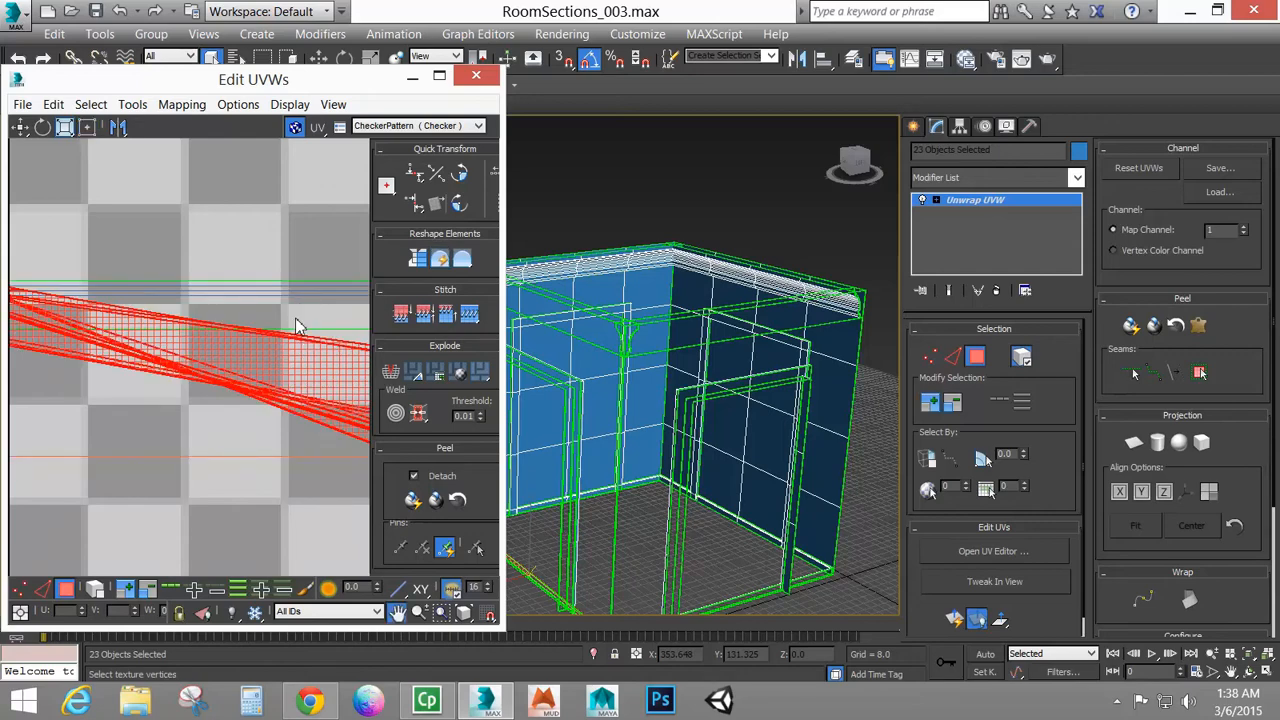
{"action": "scroll", "coordinate": [298, 320], "scroll_direction": "down", "scroll_amount": 5}
{"action": "middle_click_drag", "start_coordinate": [254, 345], "coordinate": [254, 375]}
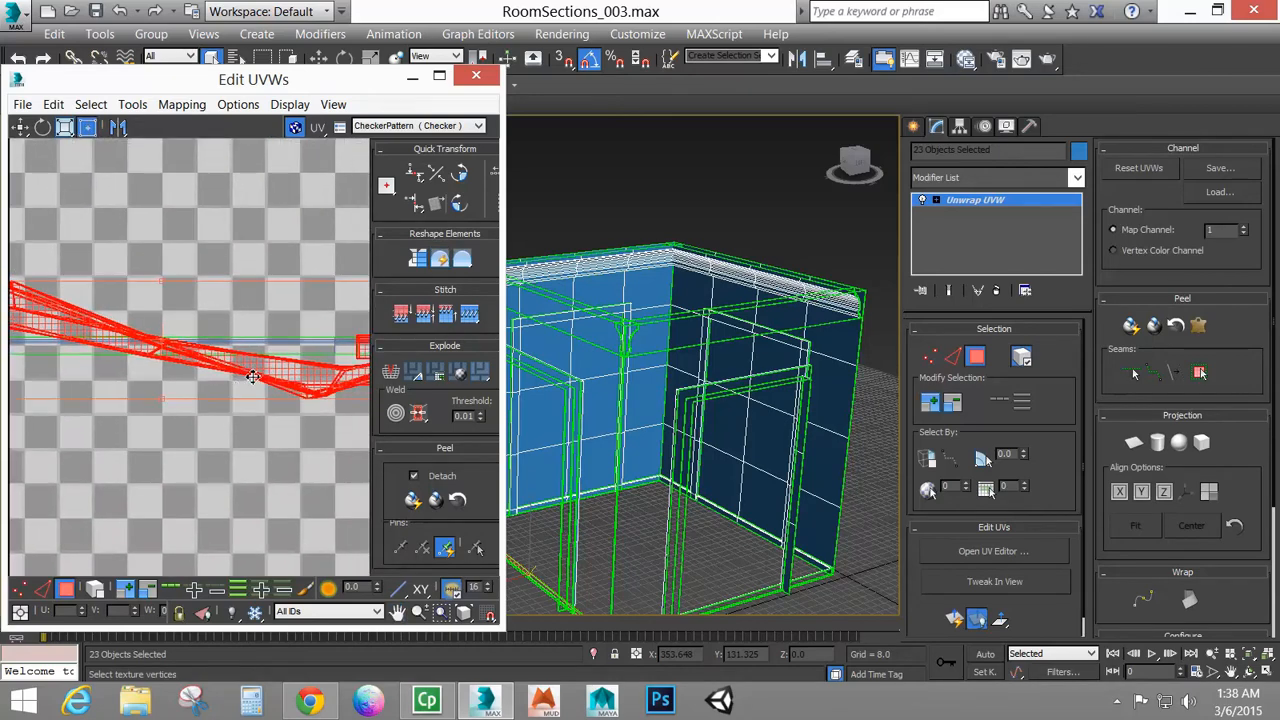
{"action": "key", "text": "ctrl+z"}
Move the selected baseboard strip up off the checkered tile to just below the crown molding UVs
{"action": "scroll", "coordinate": [250, 378], "scroll_direction": "down", "scroll_amount": 4}
{"action": "scroll", "coordinate": [250, 385], "scroll_direction": "down", "scroll_amount": 3}
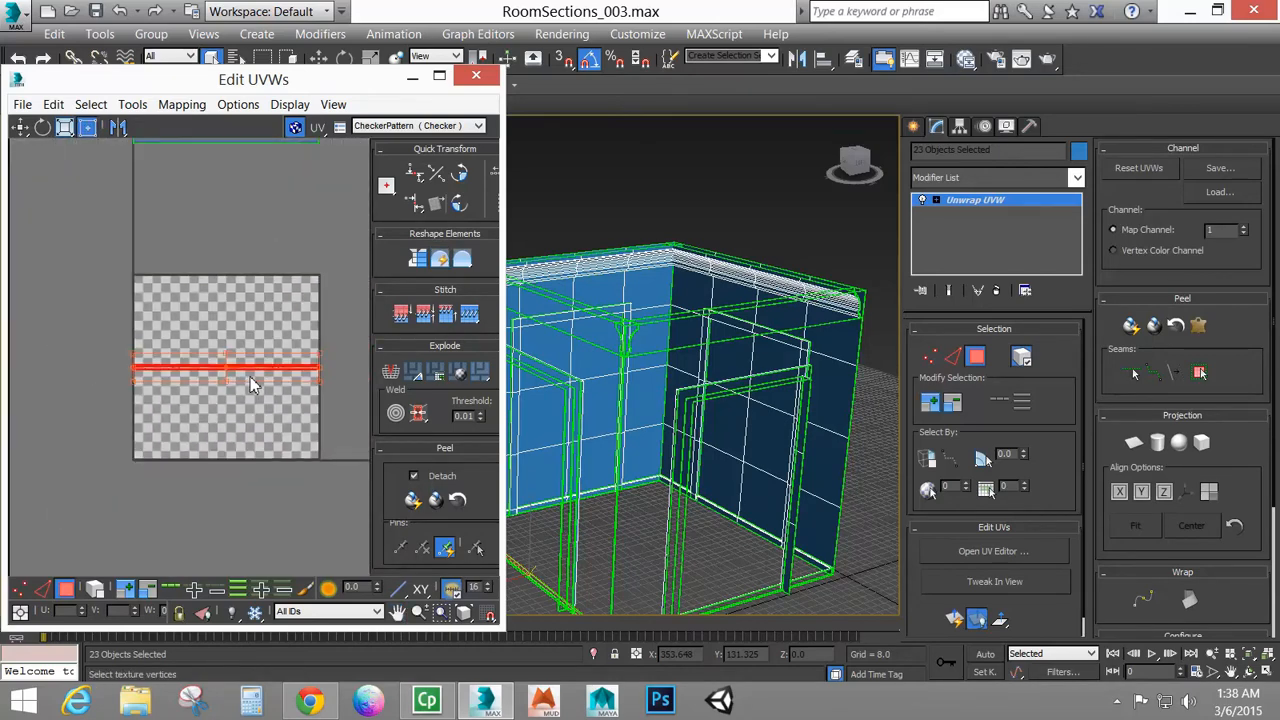
{"action": "left_click_drag", "start_coordinate": [252, 375], "coordinate": [248, 205]}
{"action": "middle_click_drag", "start_coordinate": [248, 205], "coordinate": [250, 294]}
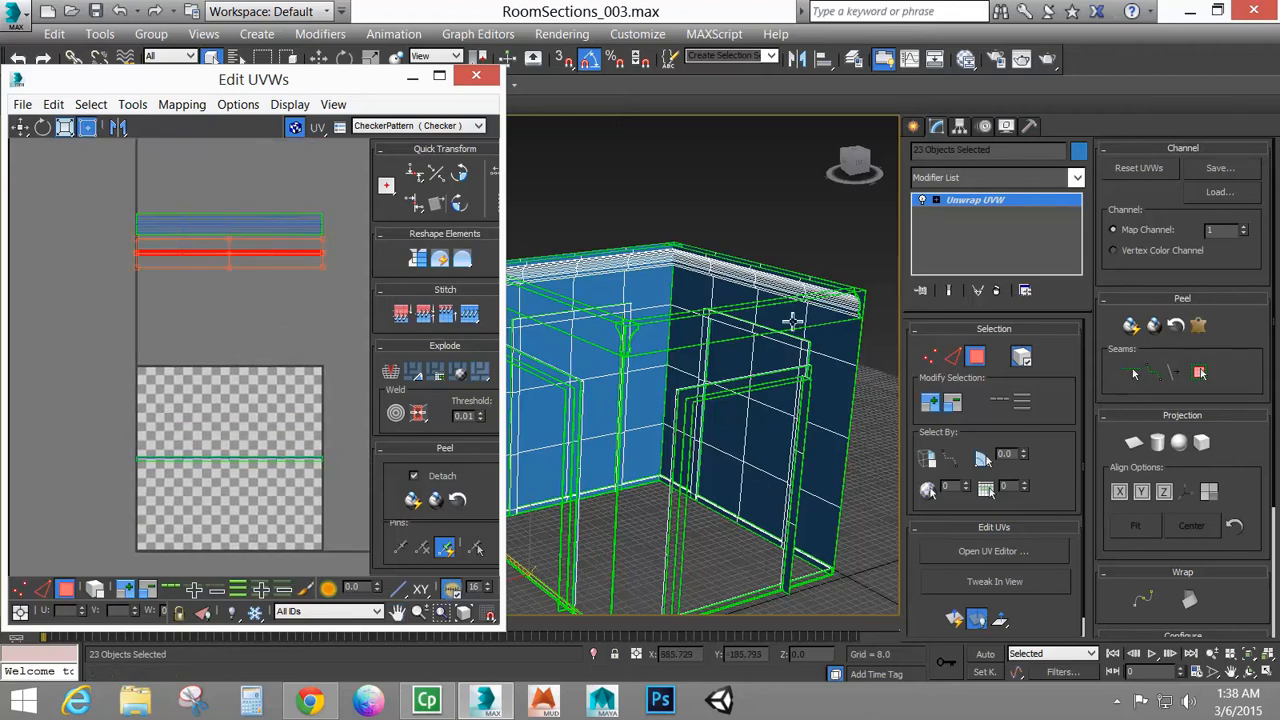
Select the lower vertices of the baseboard UV strip and nudge them slightly down in the enlarged UV editor
{"action": "left_click", "coordinate": [932, 363]}
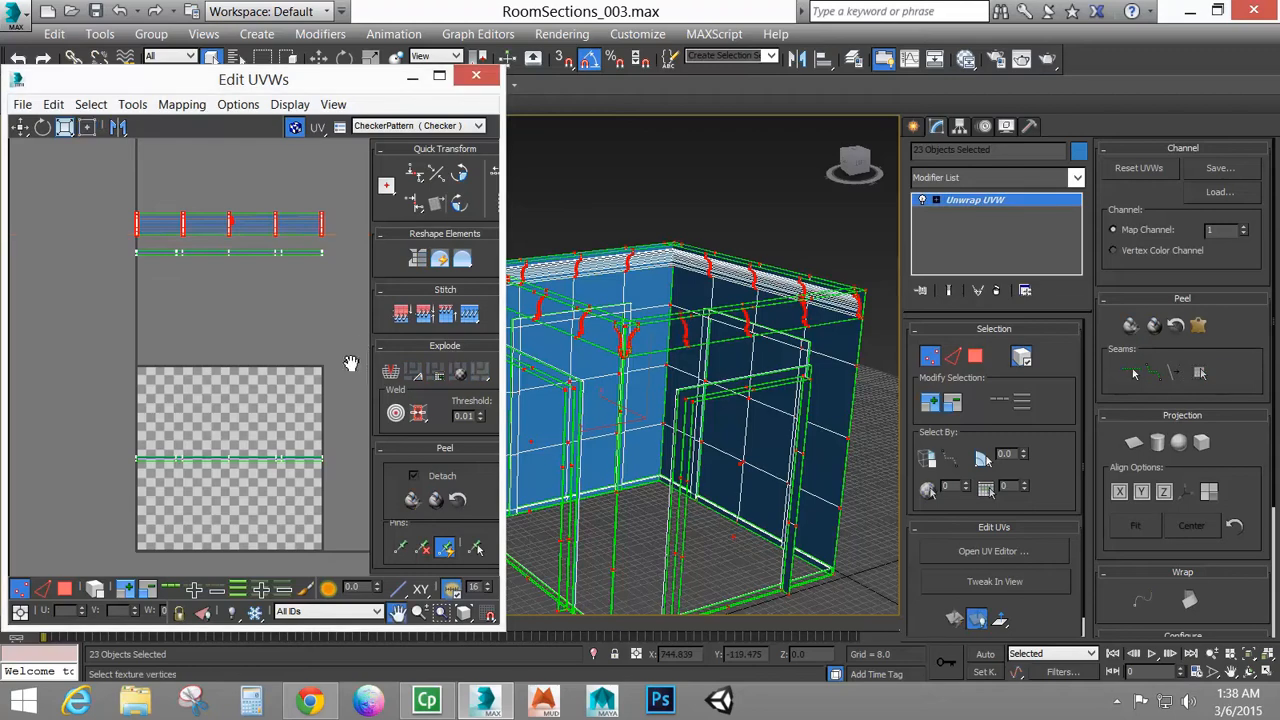
{"action": "middle_click_drag", "start_coordinate": [296, 306], "coordinate": [287, 356]}
{"action": "scroll", "coordinate": [259, 343], "scroll_direction": "up", "scroll_amount": 3}
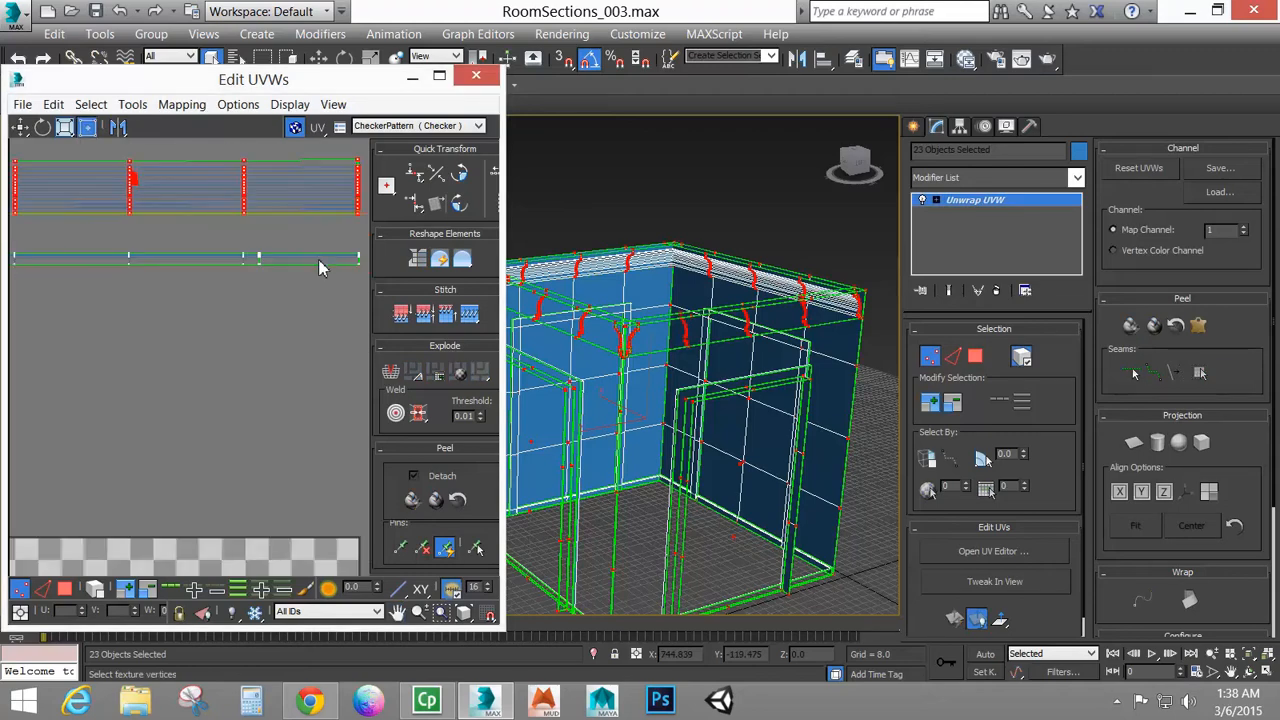
{"action": "left_click", "coordinate": [439, 76]}
{"action": "middle_click_drag", "start_coordinate": [557, 350], "coordinate": [704, 484]}
{"action": "scroll", "coordinate": [583, 280], "scroll_direction": "up", "scroll_amount": 4}
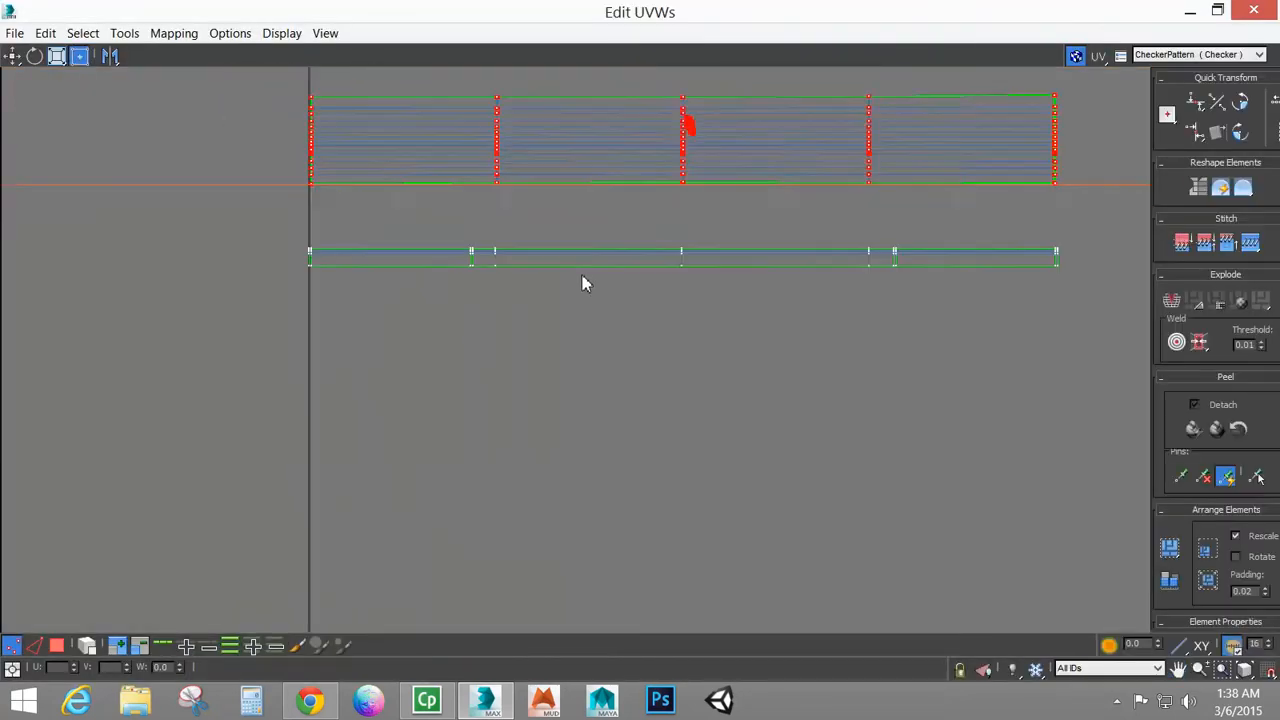
{"action": "scroll", "coordinate": [511, 272], "scroll_direction": "down", "scroll_amount": 2}
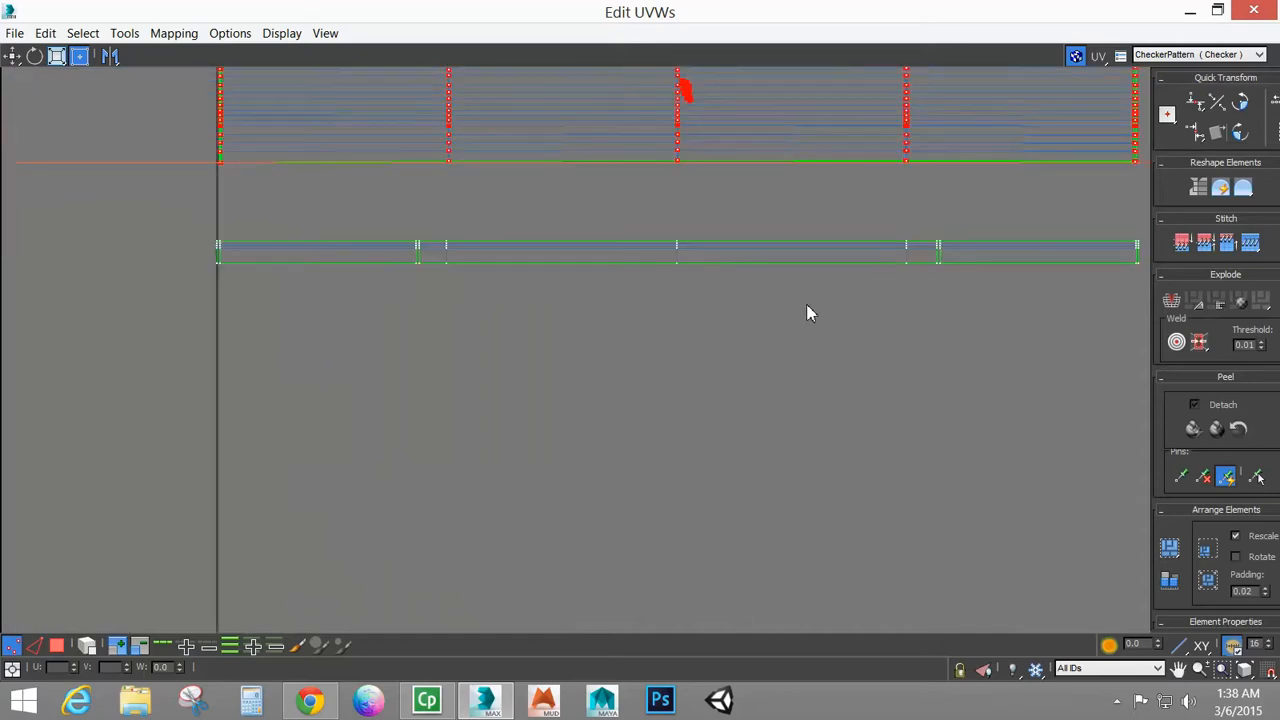
{"action": "middle_click_drag", "start_coordinate": [851, 357], "coordinate": [785, 385]}
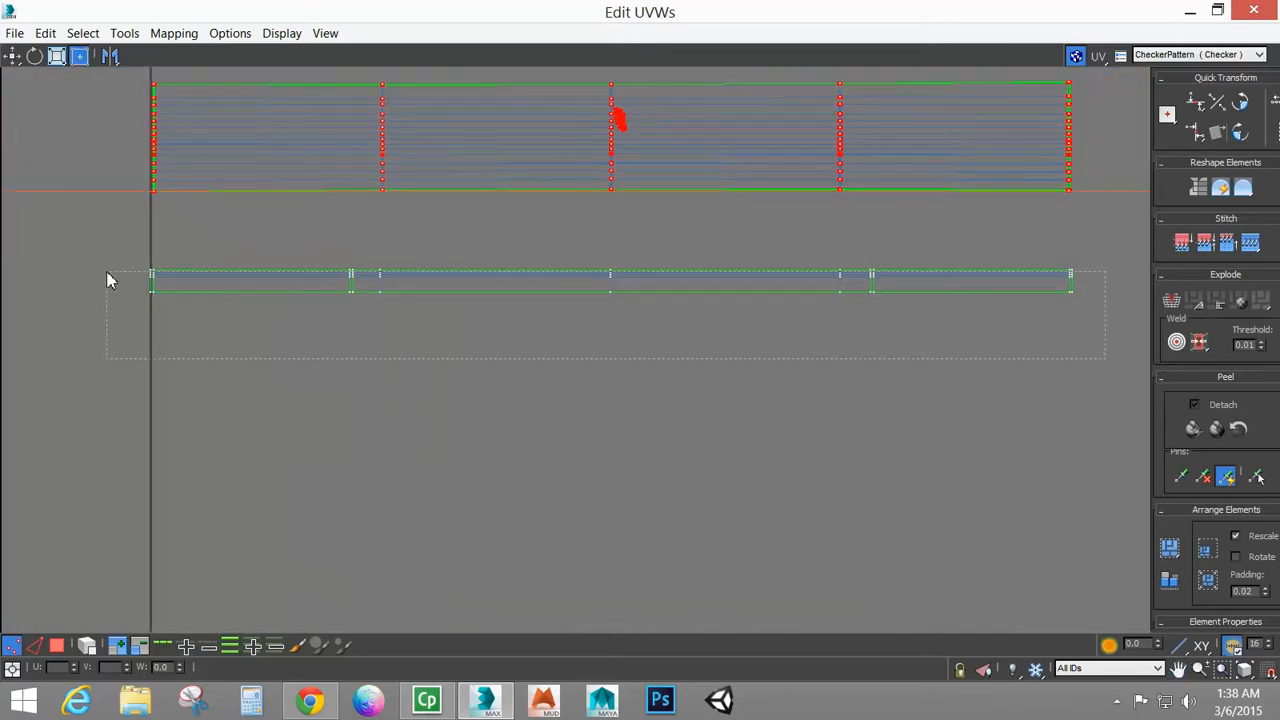
{"action": "left_click_drag", "start_coordinate": [195, 317], "coordinate": [223, 323]}
{"action": "scroll", "coordinate": [180, 322], "scroll_direction": "up", "scroll_amount": 5}
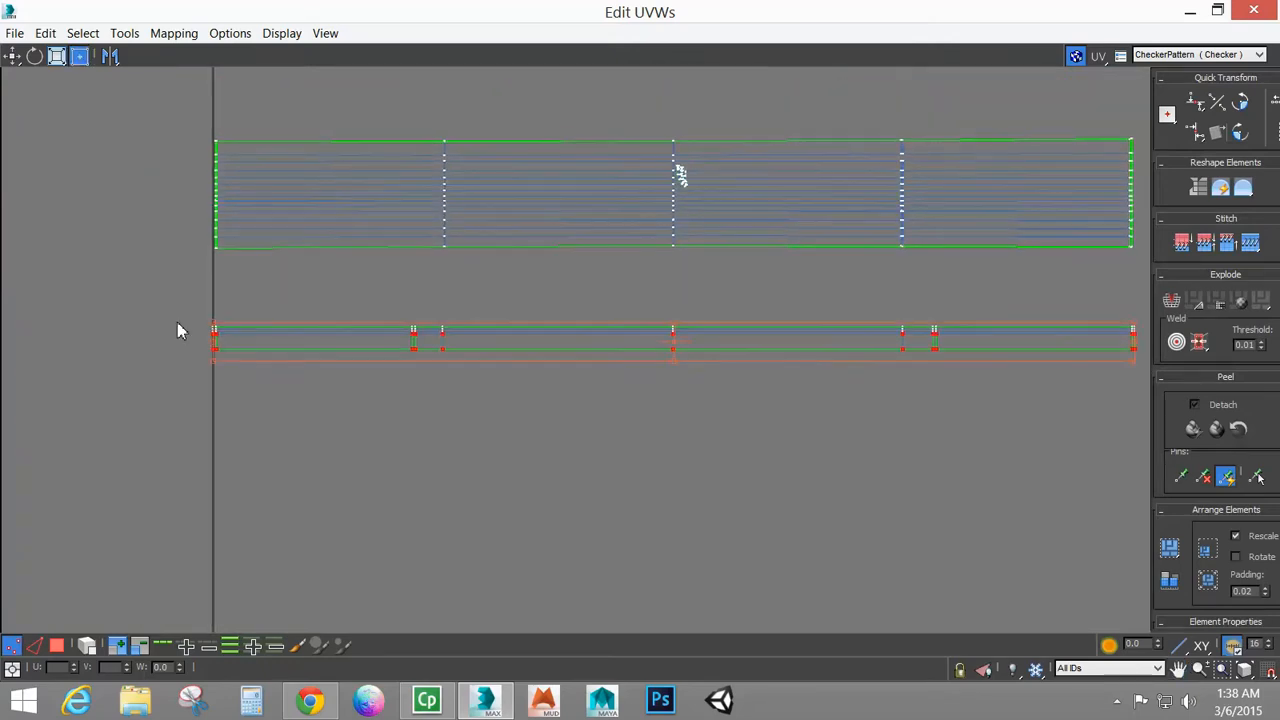
{"action": "scroll", "coordinate": [350, 392], "scroll_direction": "up", "scroll_amount": 2}
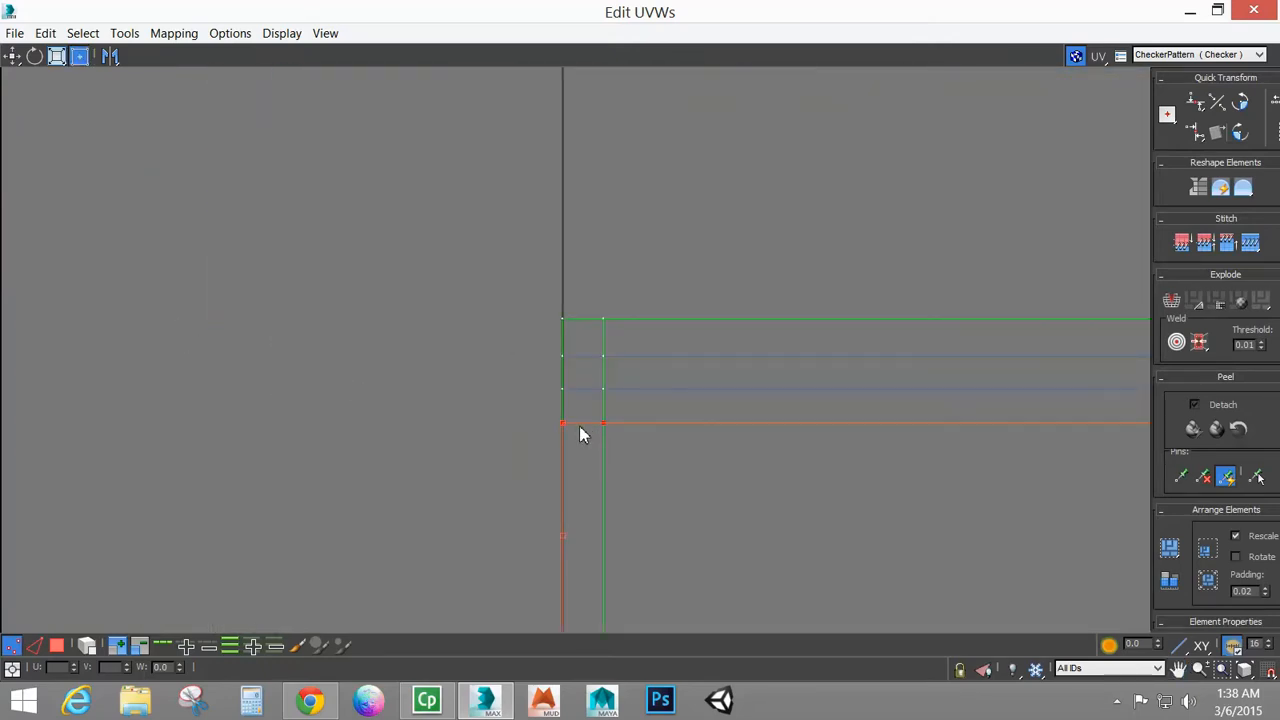
{"action": "left_click_drag", "start_coordinate": [574, 451], "coordinate": [577, 471]}
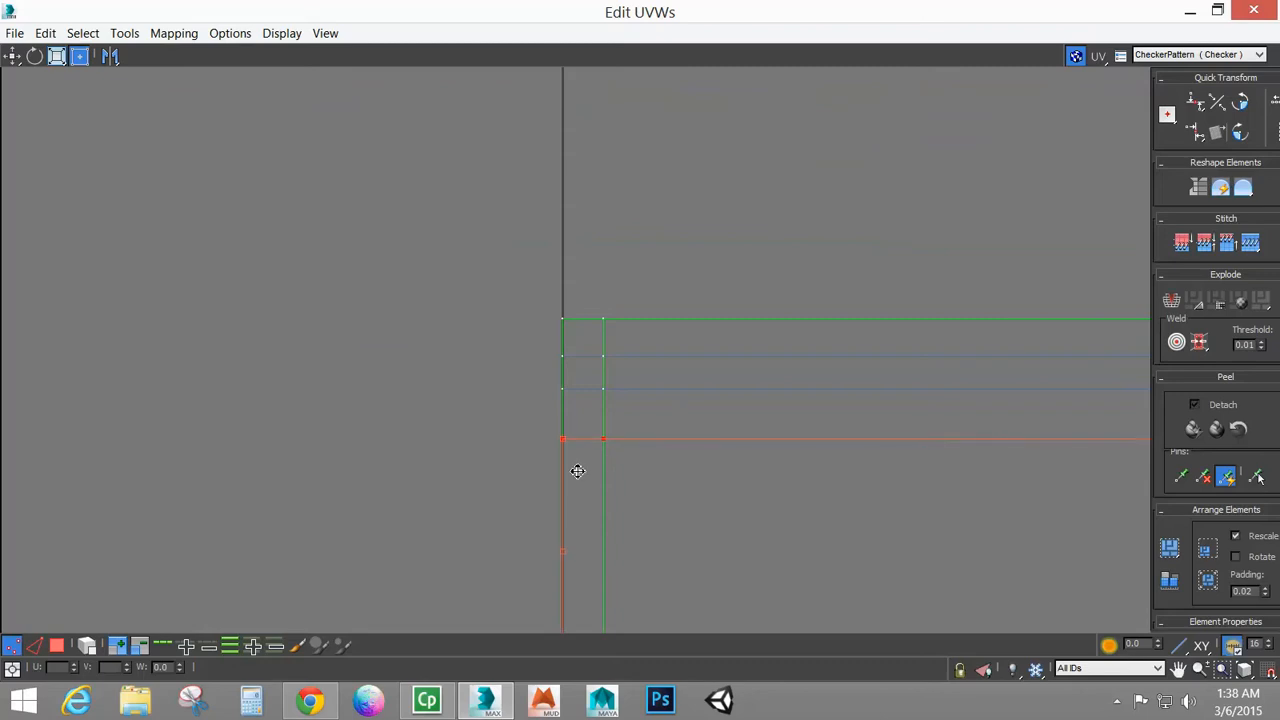
Examine the baseboard strip's vertices along its whole length against the crown molding strip
{"action": "middle_click_drag", "start_coordinate": [639, 430], "coordinate": [423, 440]}
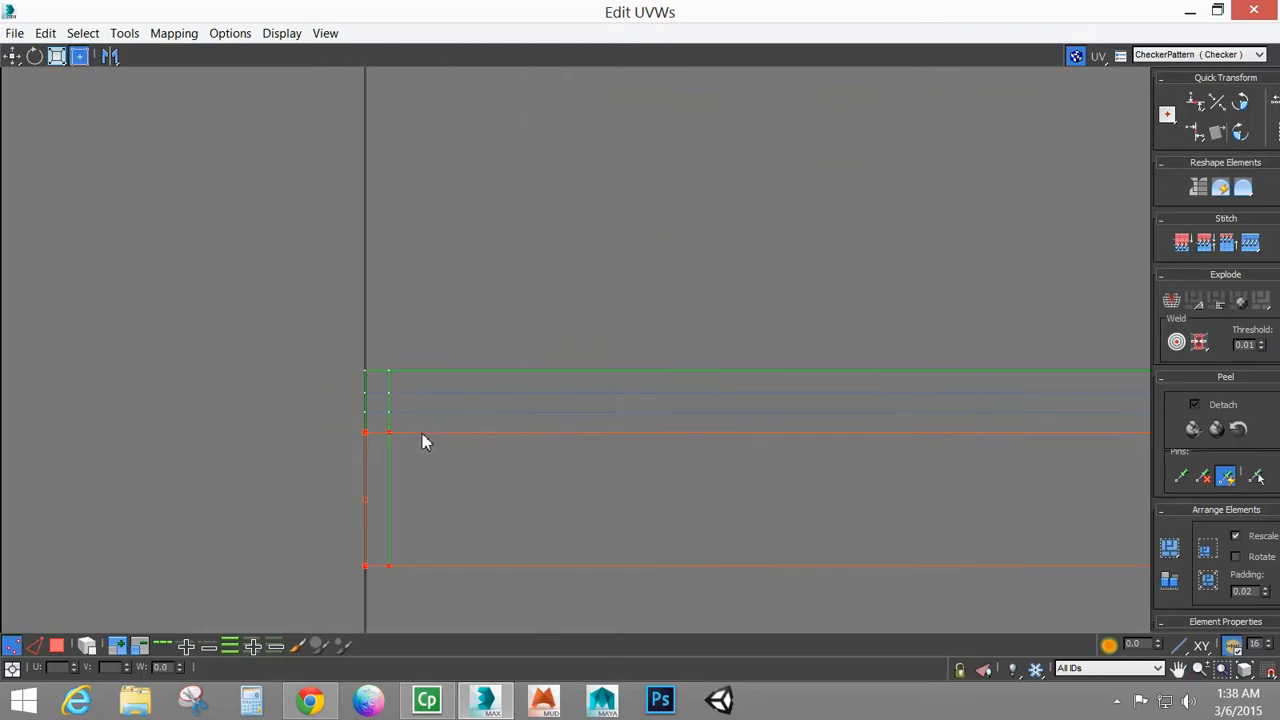
{"action": "scroll", "coordinate": [423, 440], "scroll_direction": "down", "scroll_amount": 3}
{"action": "middle_click_drag", "start_coordinate": [643, 446], "coordinate": [382, 434]}
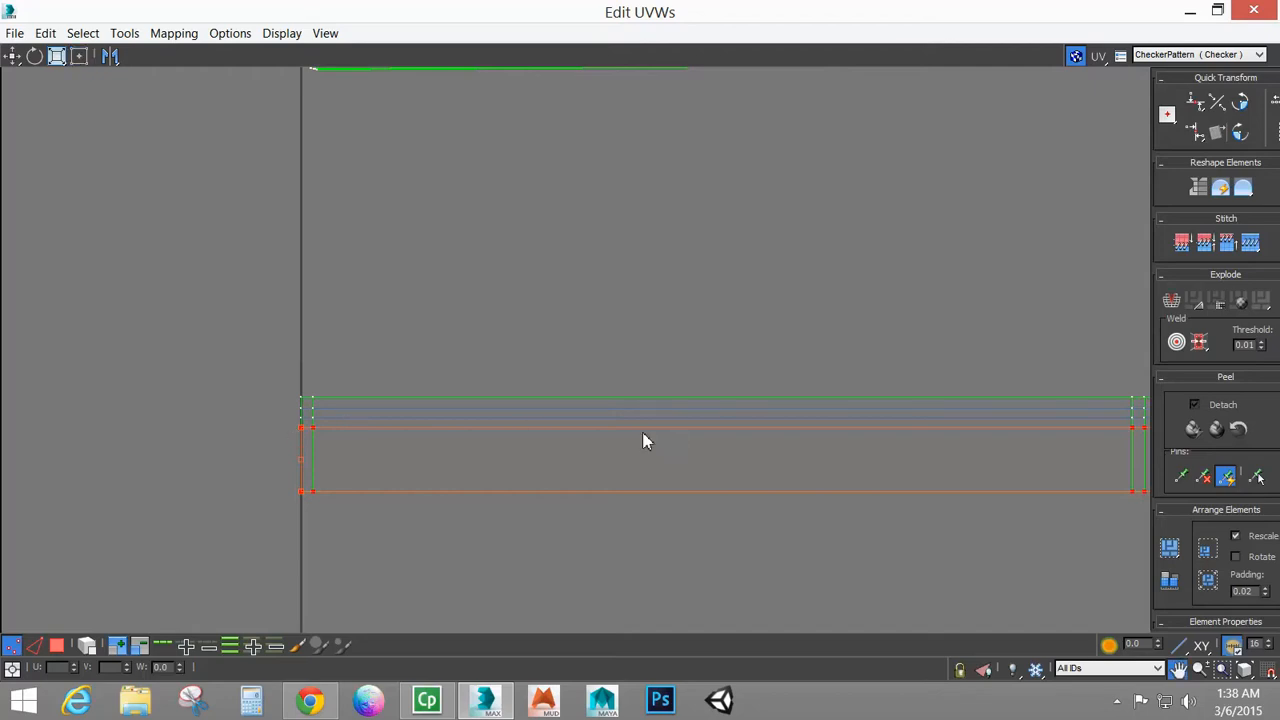
{"action": "scroll", "coordinate": [646, 437], "scroll_direction": "down", "scroll_amount": 2}
{"action": "mouse_move", "coordinate": [646, 437]}
{"action": "middle_mouse_down"}
{"action": "mouse_move", "coordinate": [449, 420]}
{"action": "mouse_move", "coordinate": [661, 434]}
{"action": "middle_mouse_up"}
{"action": "scroll", "coordinate": [661, 434], "scroll_direction": "down", "scroll_amount": 1}
{"action": "middle_click_drag", "start_coordinate": [806, 443], "coordinate": [533, 450]}
{"action": "scroll", "coordinate": [533, 450], "scroll_direction": "down", "scroll_amount": 1}
{"action": "middle_click_drag", "start_coordinate": [803, 443], "coordinate": [660, 443]}
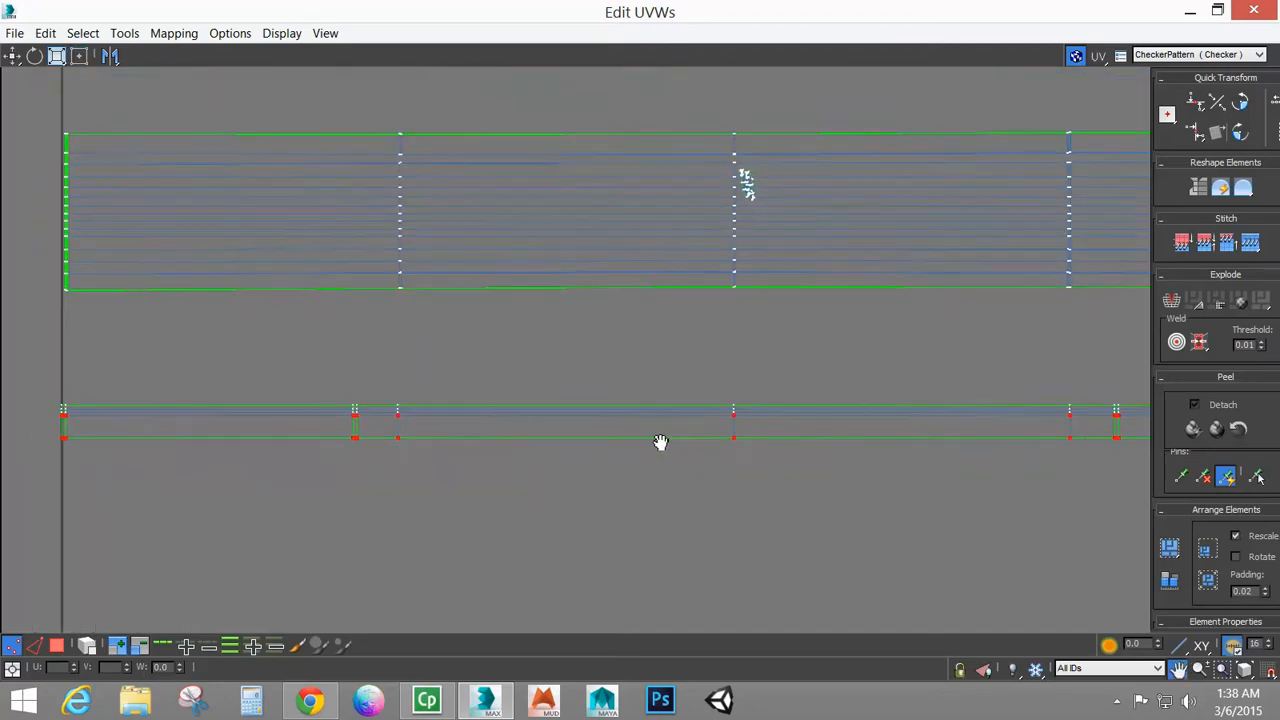
{"action": "scroll", "coordinate": [832, 441], "scroll_direction": "down", "scroll_amount": 1}
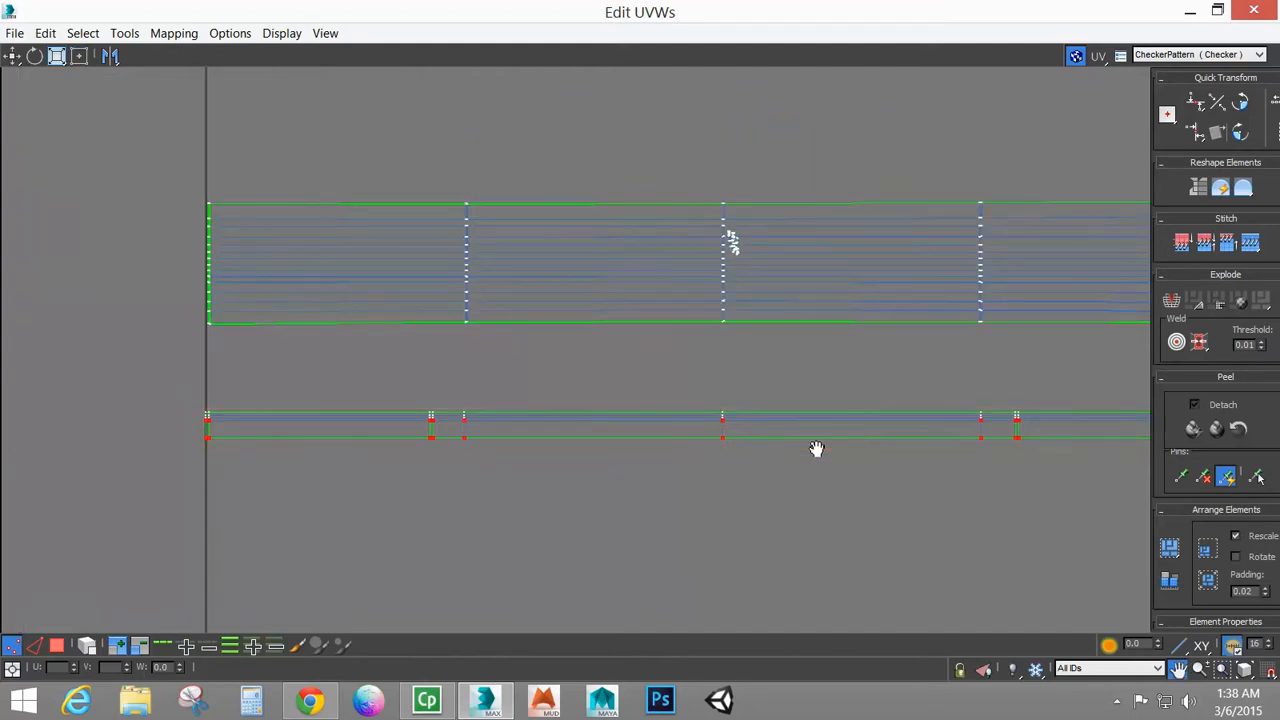
{"action": "middle_click_drag", "start_coordinate": [814, 449], "coordinate": [714, 450]}
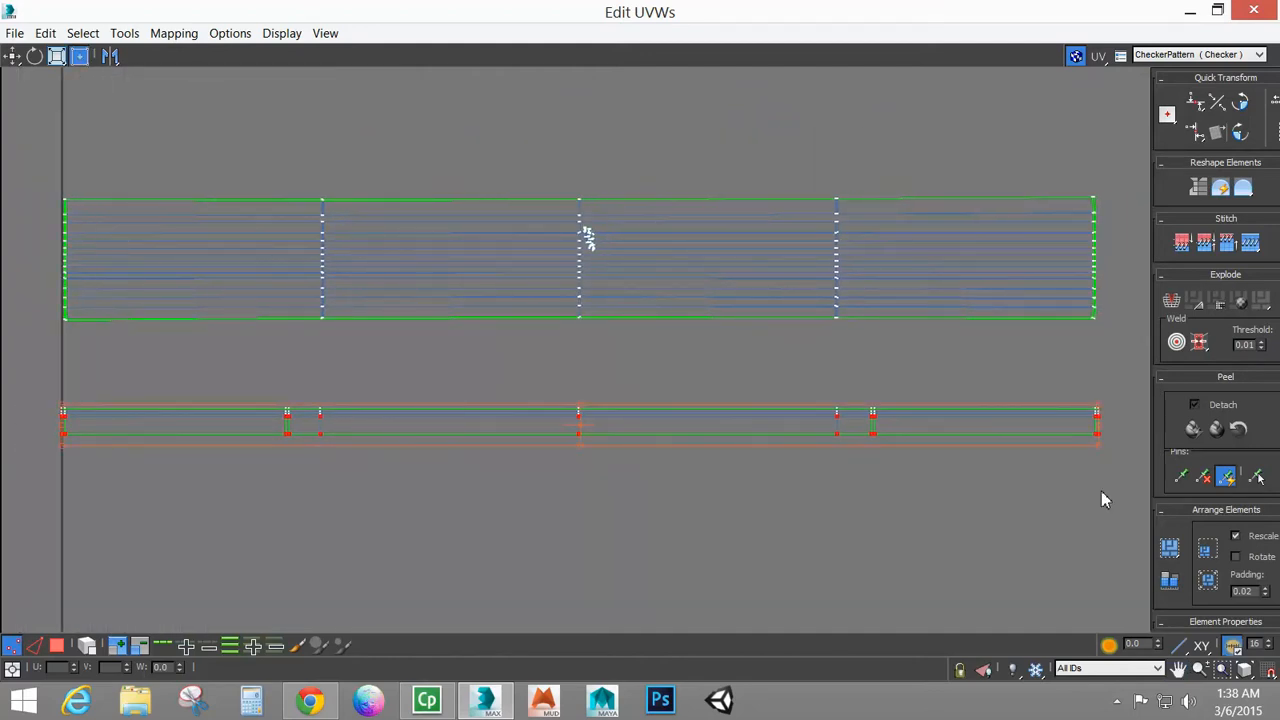
Enable element selection and select the two small curved UV pieces overlapping the middle of the crown molding strip
{"action": "left_click_drag", "start_coordinate": [498, 438], "coordinate": [22, 398]}
{"action": "scroll", "coordinate": [331, 468], "scroll_direction": "down", "scroll_amount": 2}
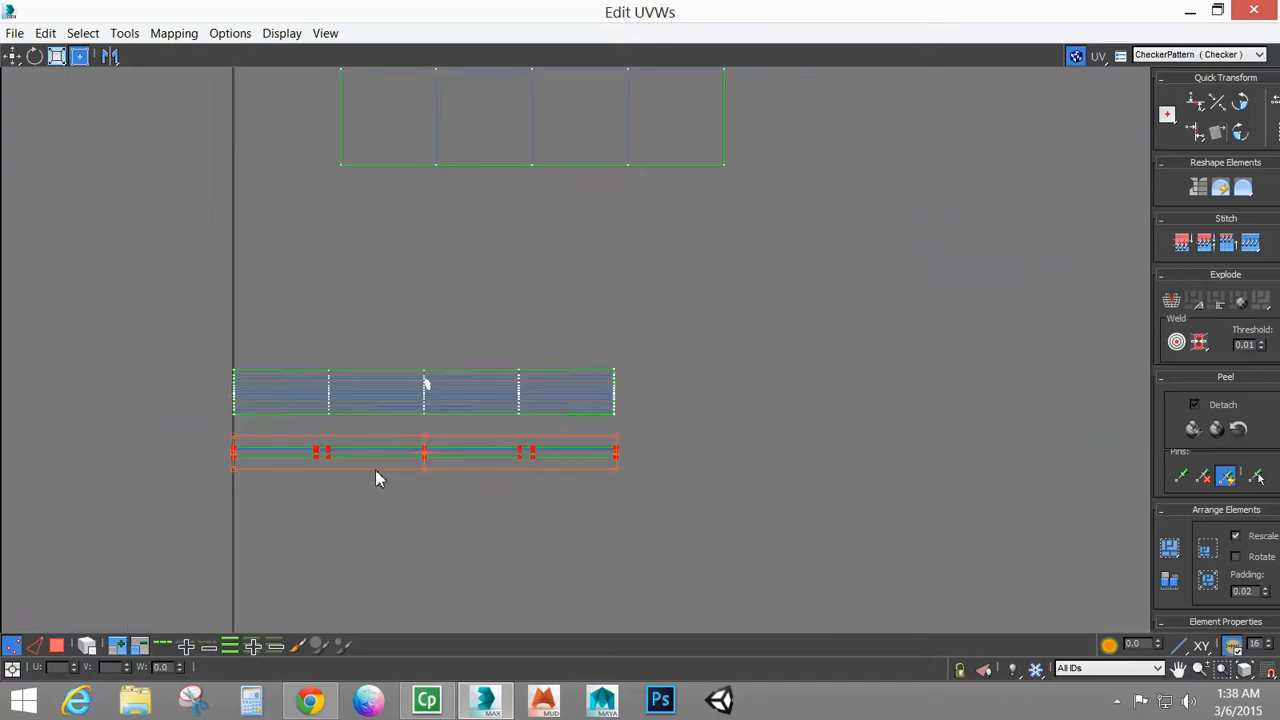
{"action": "scroll", "coordinate": [440, 403], "scroll_direction": "up", "scroll_amount": 1}
{"action": "scroll", "coordinate": [440, 403], "scroll_direction": "up", "scroll_amount": 5}
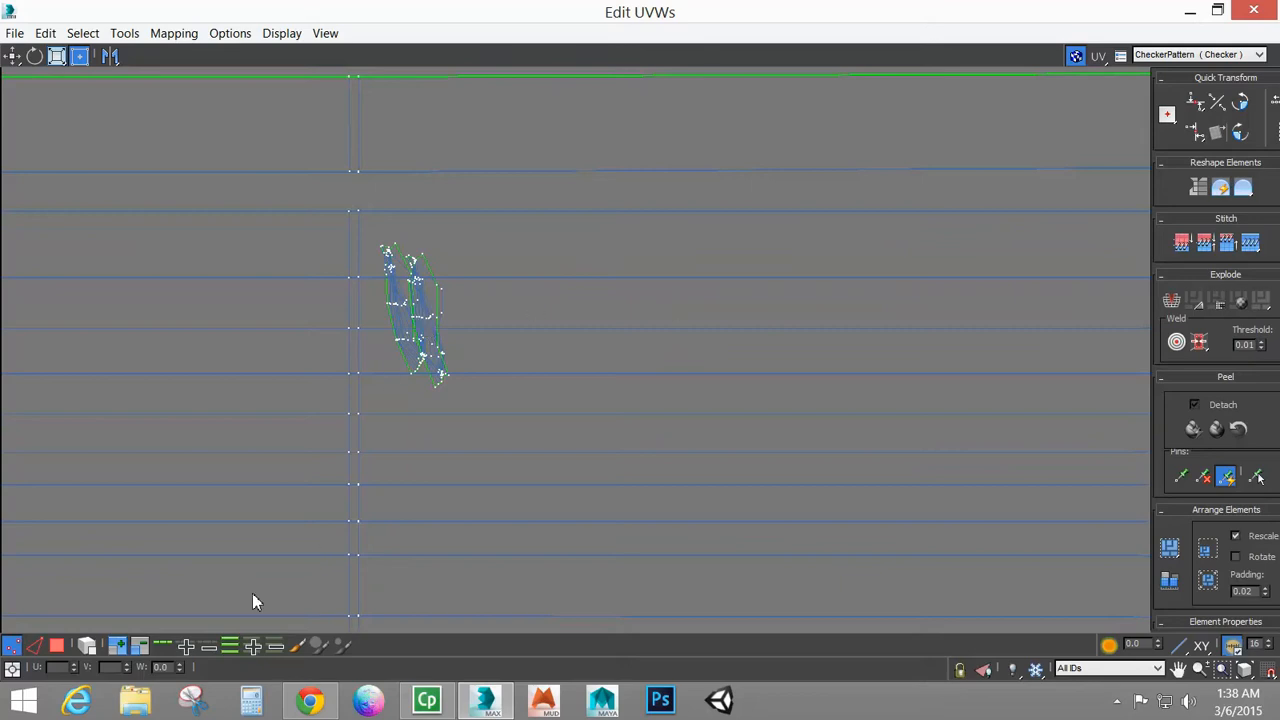
{"action": "left_click", "coordinate": [91, 645]}
{"action": "left_click", "coordinate": [413, 266]}
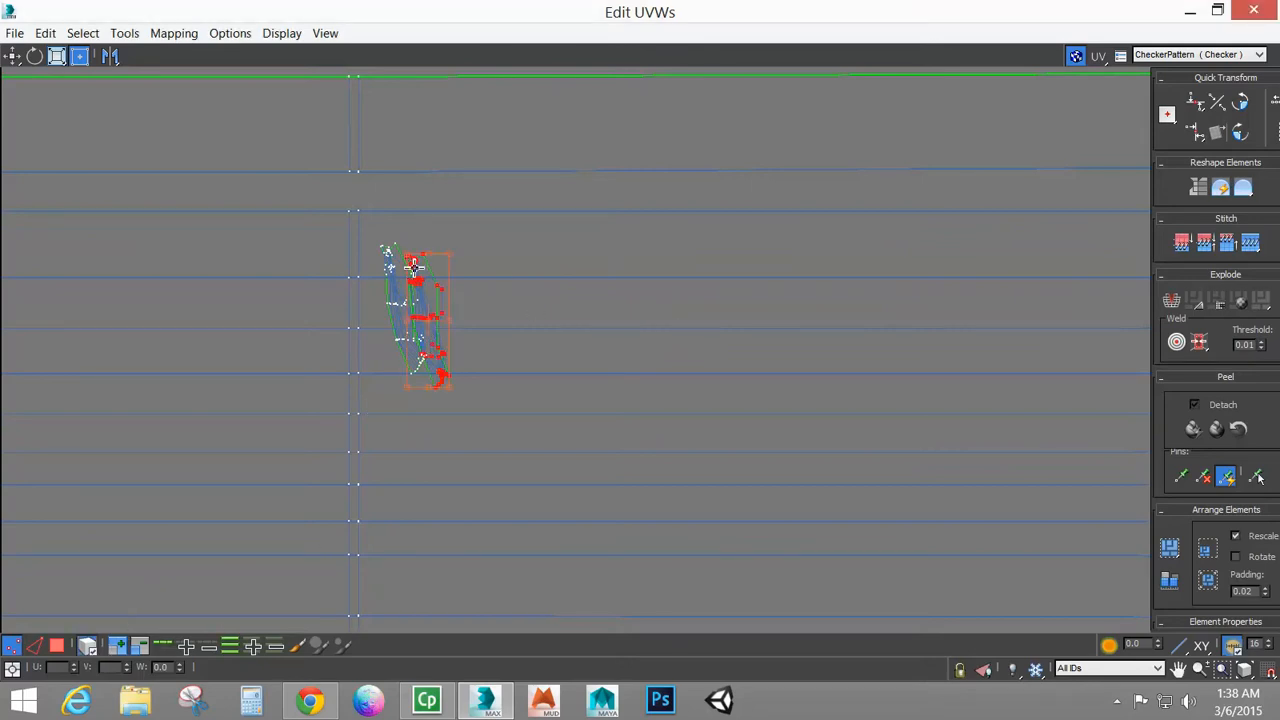
{"action": "left_click", "coordinate": [390, 265], "text": "ctrl"}
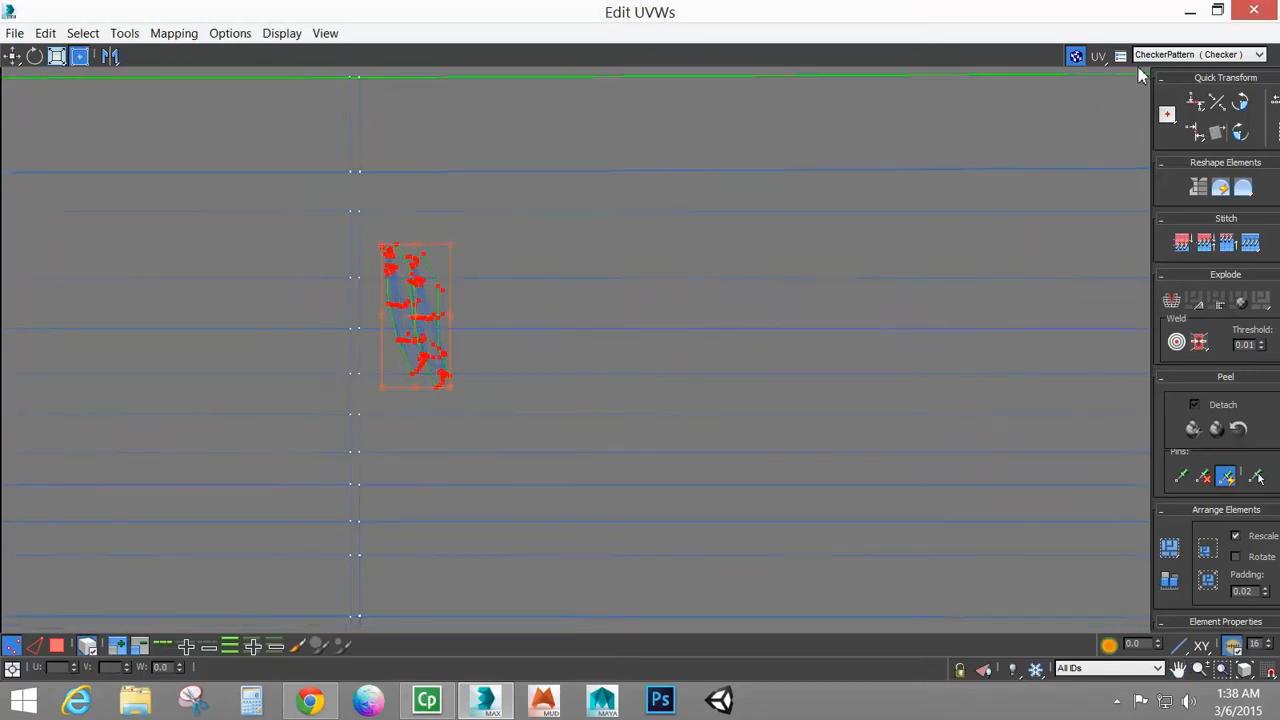
Restore the UV editor to its smaller size and check where the selected curved pieces sit on the model
{"action": "left_click", "coordinate": [1222, 11]}
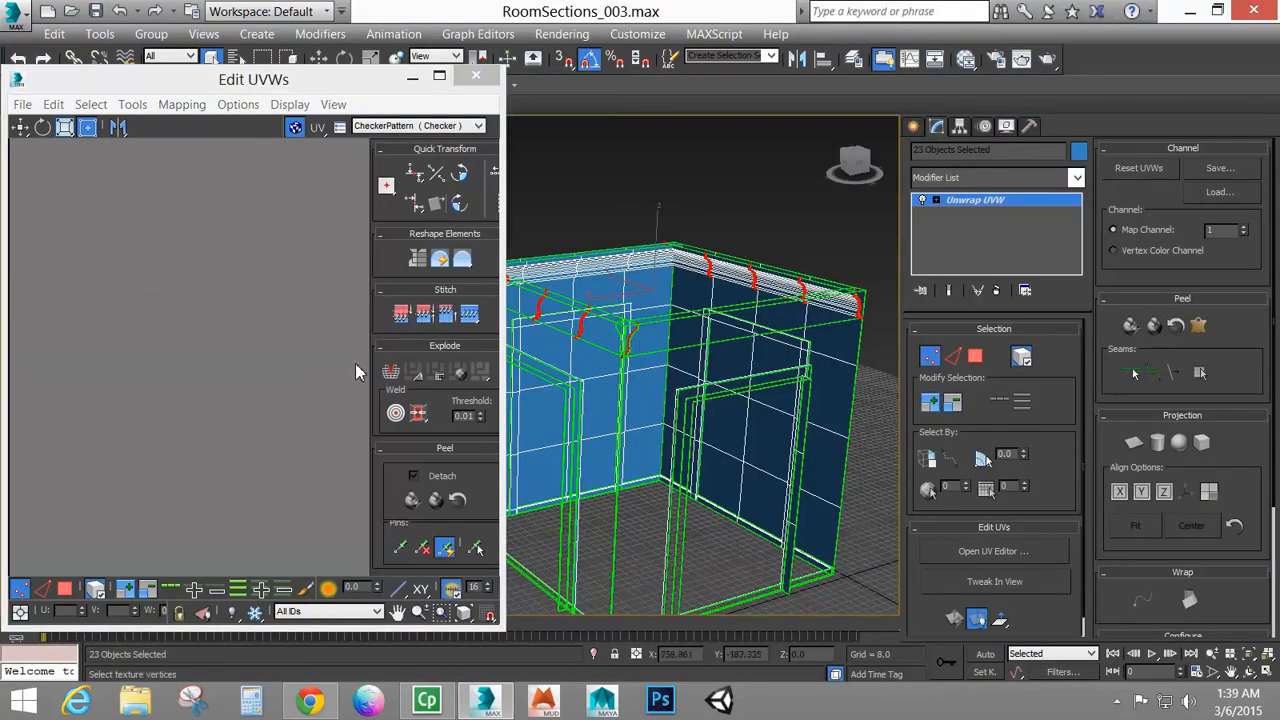
{"action": "middle_click_drag", "start_coordinate": [353, 365], "coordinate": [142, 378]}
{"action": "scroll", "coordinate": [145, 378], "scroll_direction": "down", "scroll_amount": 3}
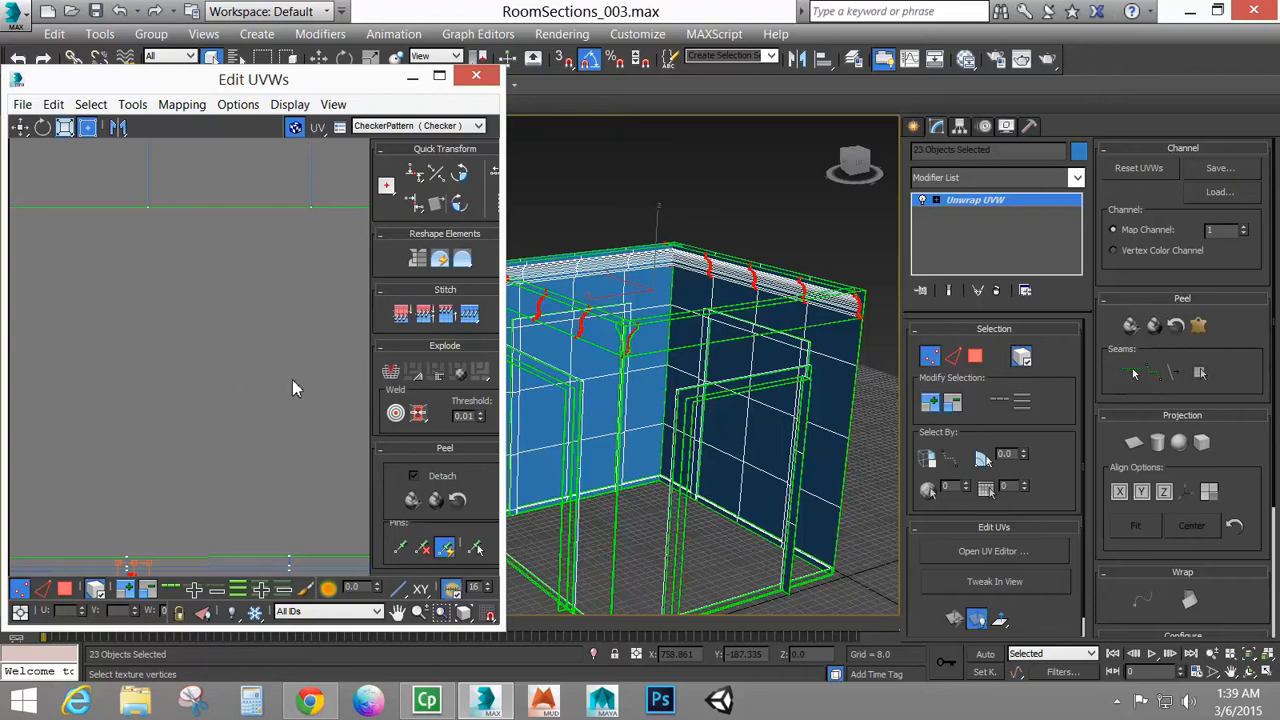
{"action": "scroll", "coordinate": [275, 378], "scroll_direction": "down", "scroll_amount": 2}
{"action": "scroll", "coordinate": [259, 427], "scroll_direction": "down", "scroll_amount": 2}
{"action": "scroll", "coordinate": [255, 404], "scroll_direction": "up", "scroll_amount": 4}
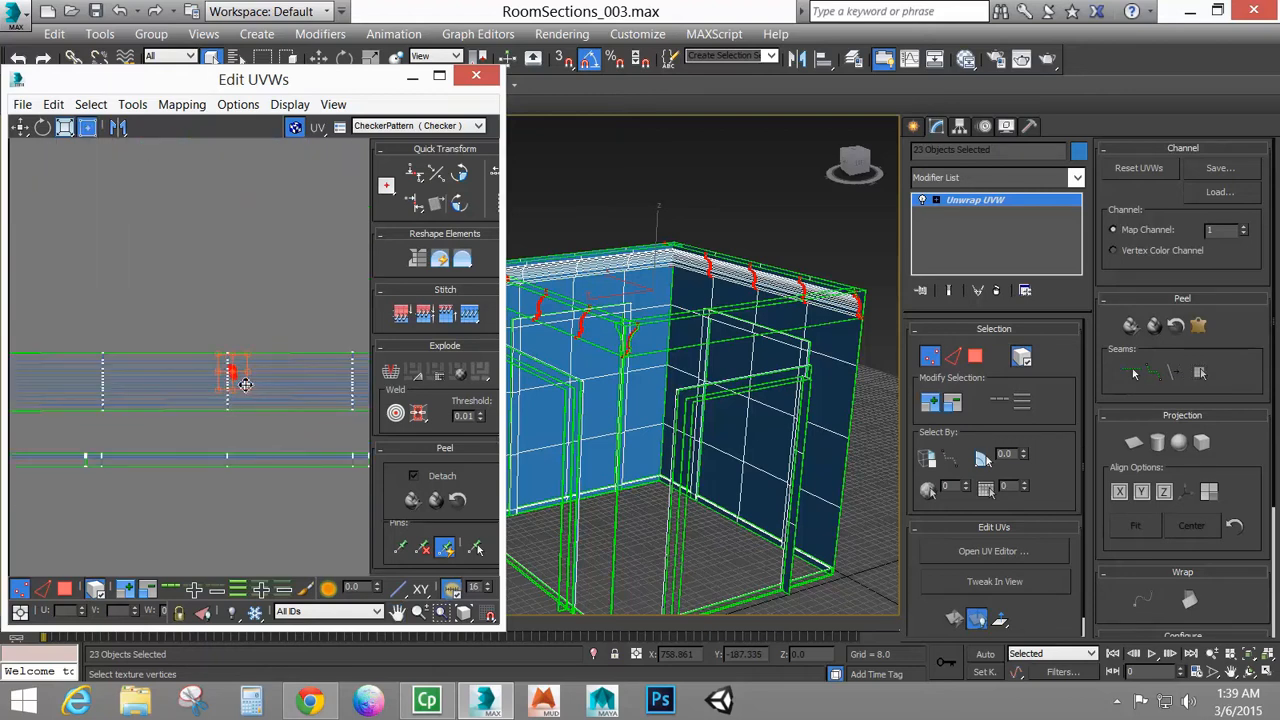
{"action": "scroll", "coordinate": [242, 385], "scroll_direction": "up", "scroll_amount": 3}
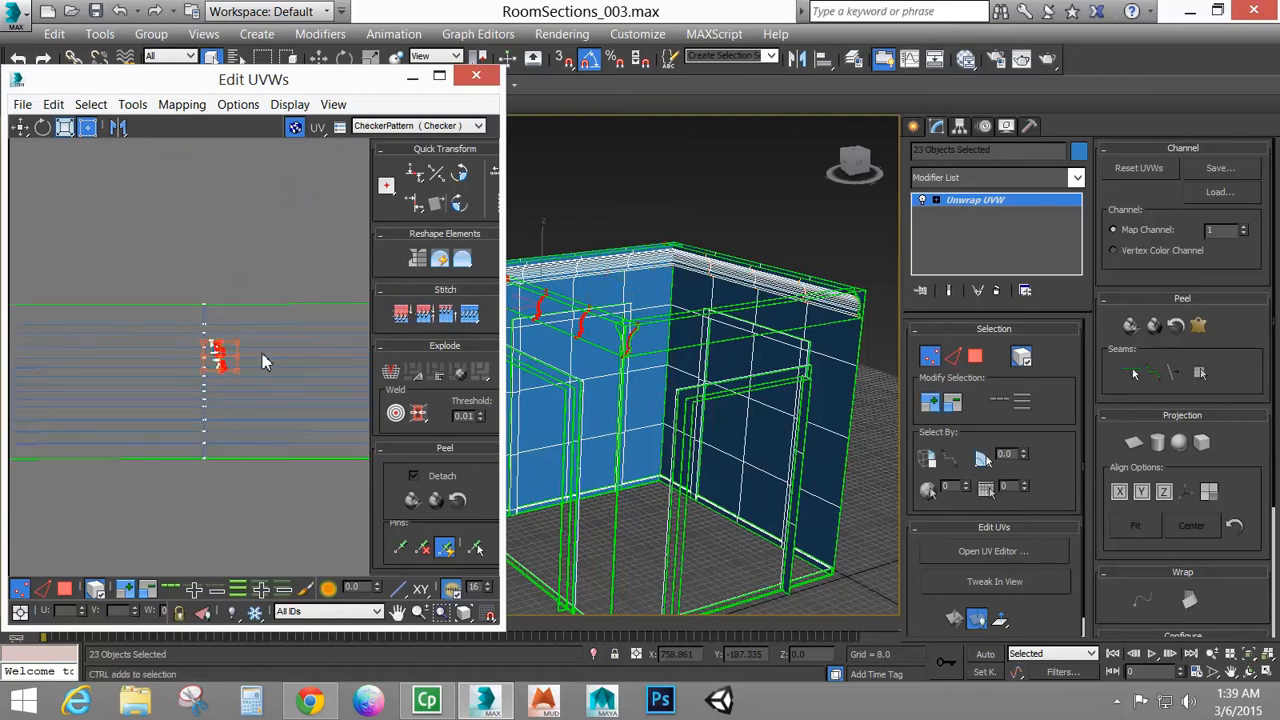
Step back through the selection changes and redo them to restore the selection of the two small curved pieces
{"action": "left_click", "coordinate": [264, 353]}
{"action": "middle_click_drag", "start_coordinate": [282, 440], "coordinate": [207, 275]}
{"action": "scroll", "coordinate": [230, 402], "scroll_direction": "down", "scroll_amount": 5}
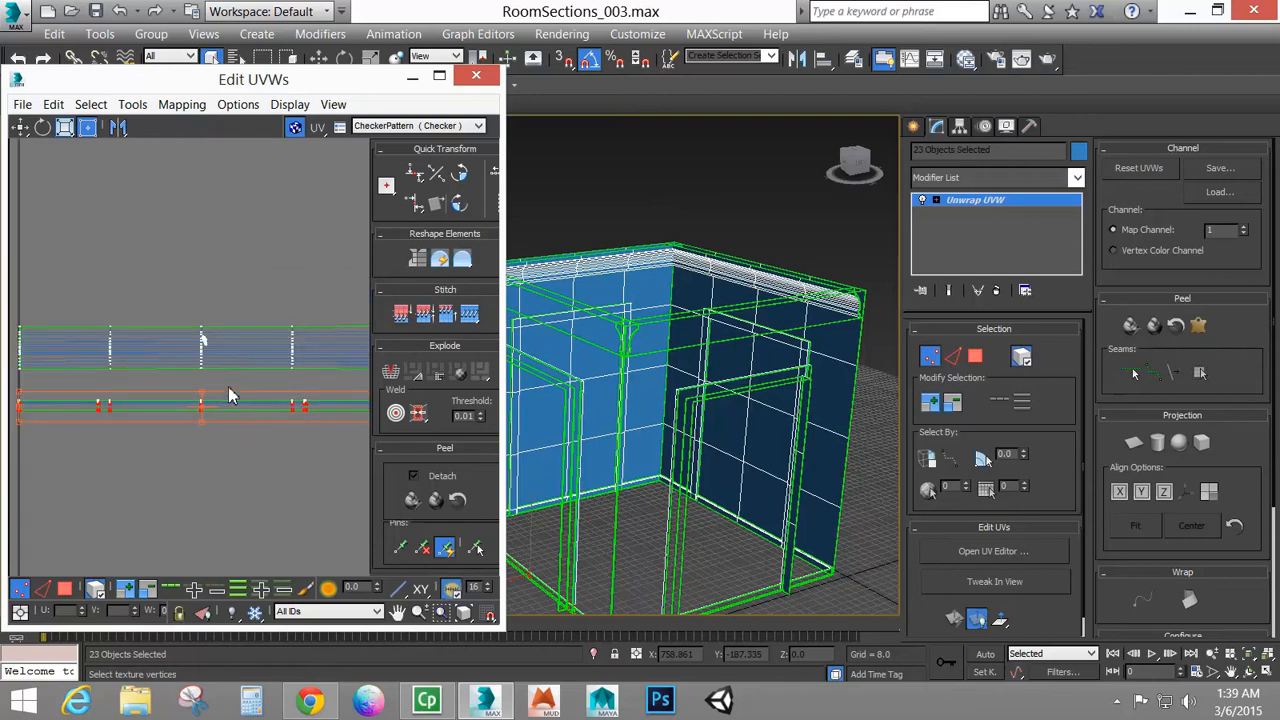
{"action": "left_click", "coordinate": [44, 60]}
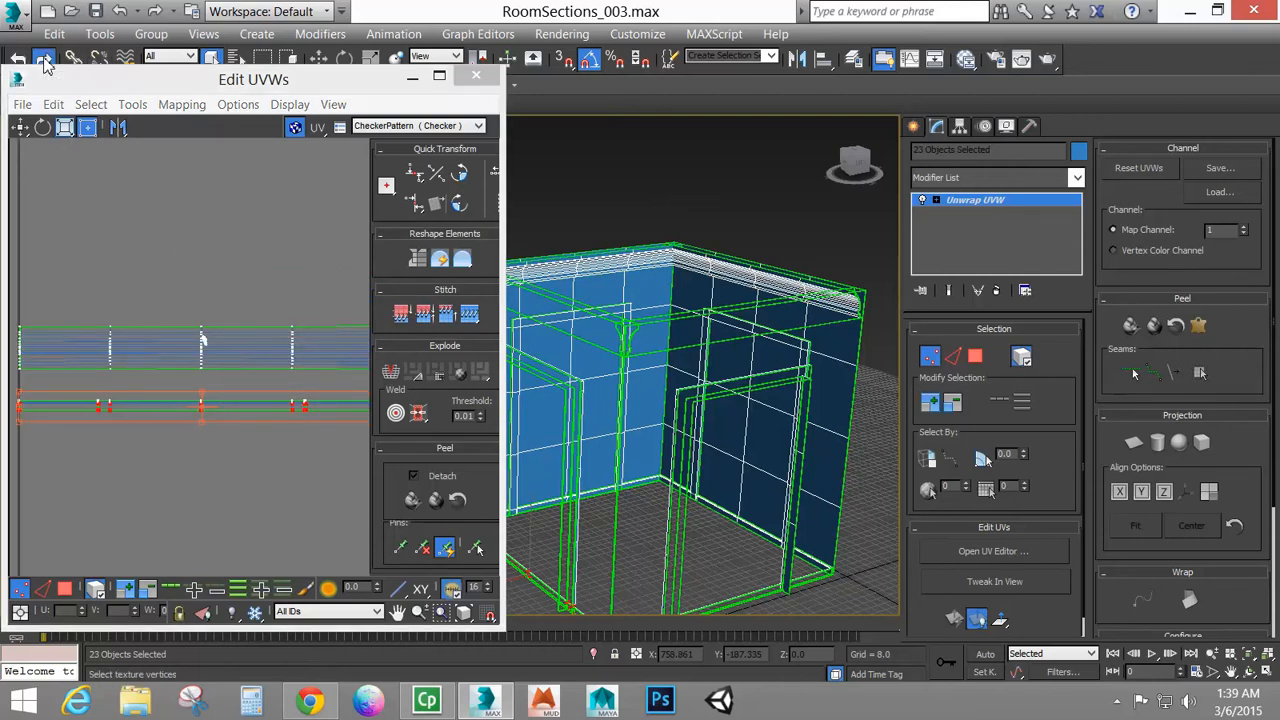
{"action": "left_click", "coordinate": [44, 62]}
{"action": "left_click", "coordinate": [44, 62]}
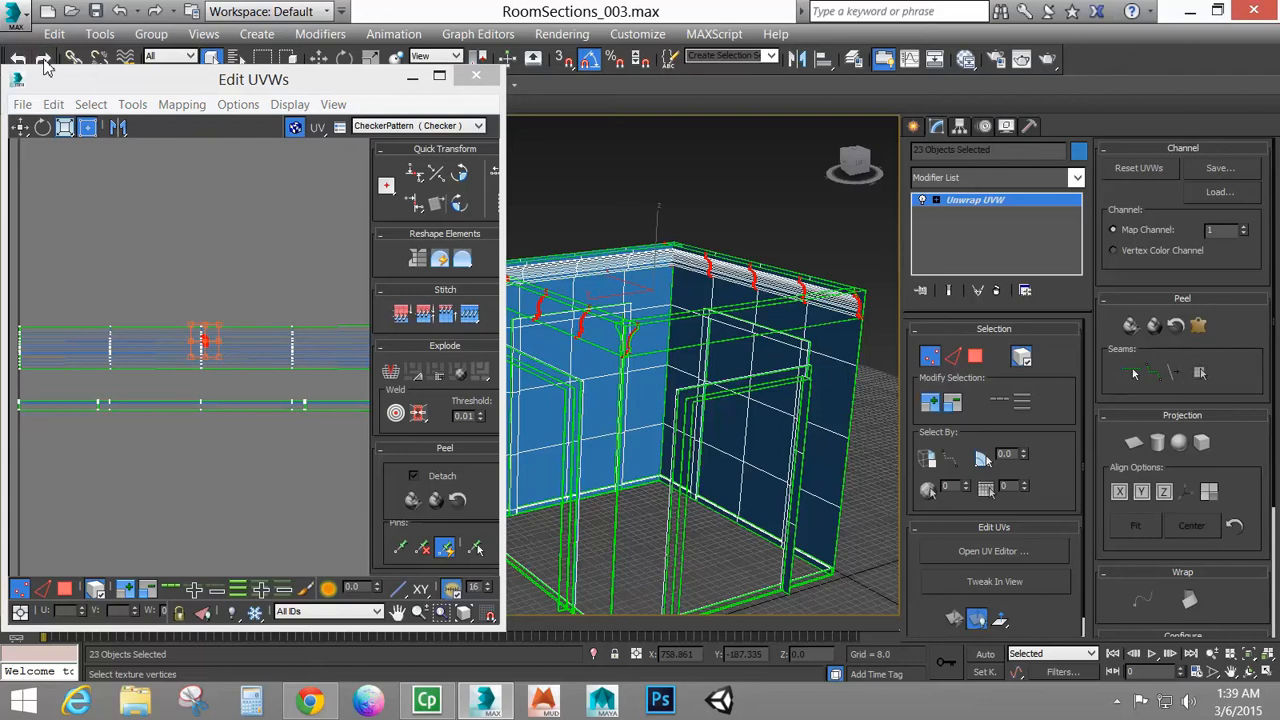
Select all crown molding faces, including the small curved pieces, and apply a planar map aligned to the X axis
{"action": "scroll", "coordinate": [291, 330], "scroll_direction": "down", "scroll_amount": 2}
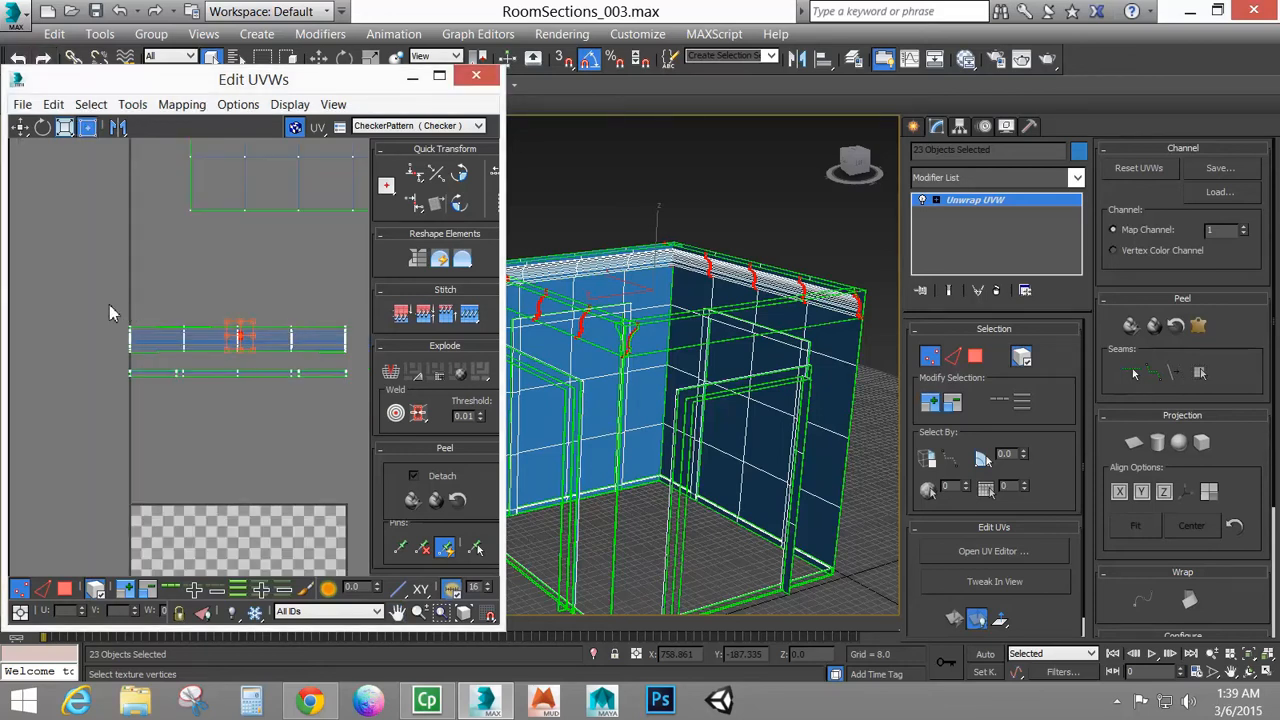
{"action": "left_click_drag", "start_coordinate": [366, 370], "coordinate": [366, 368]}
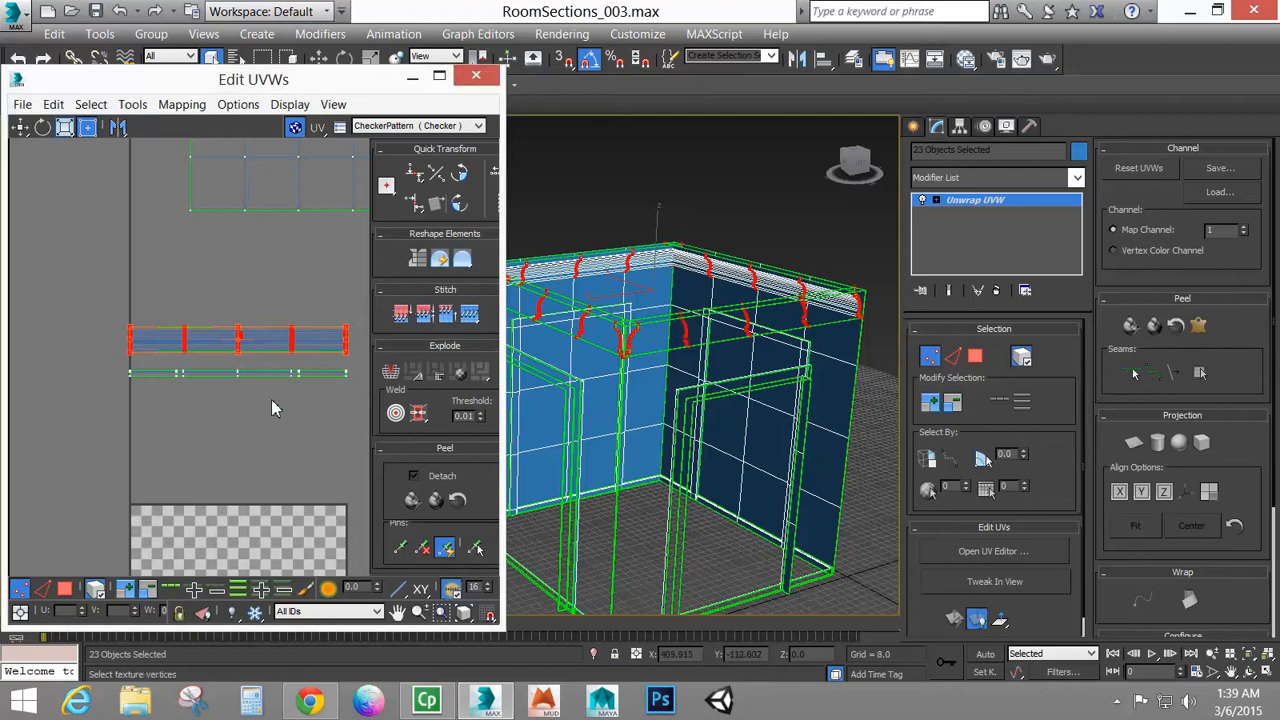
{"action": "left_click", "coordinate": [975, 356]}
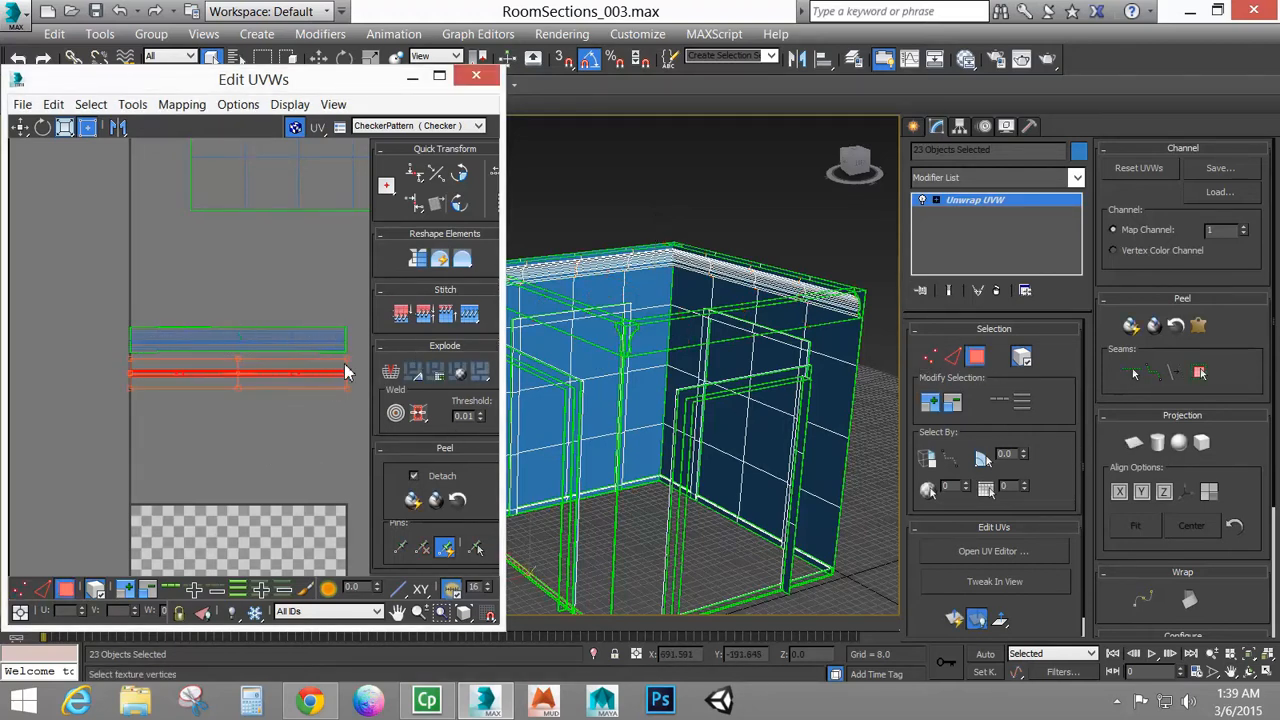
{"action": "left_click", "coordinate": [1135, 443]}
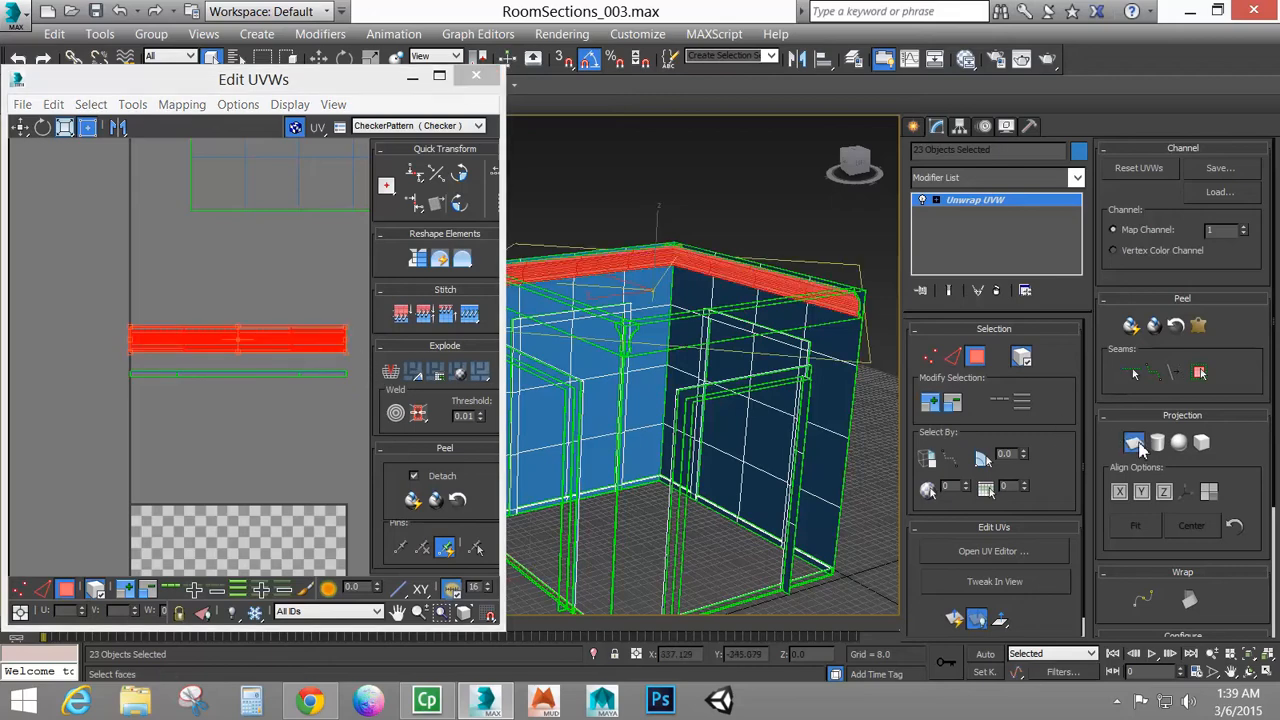
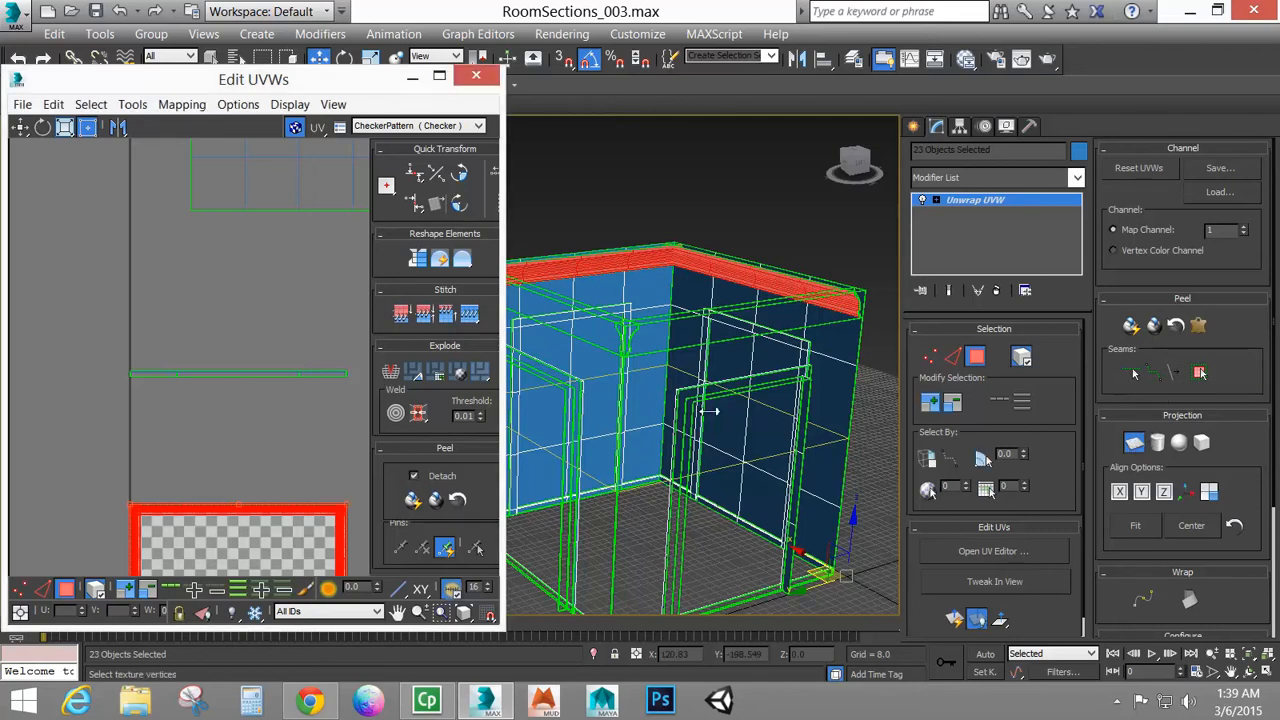
{"action": "left_click", "coordinate": [1121, 491]}
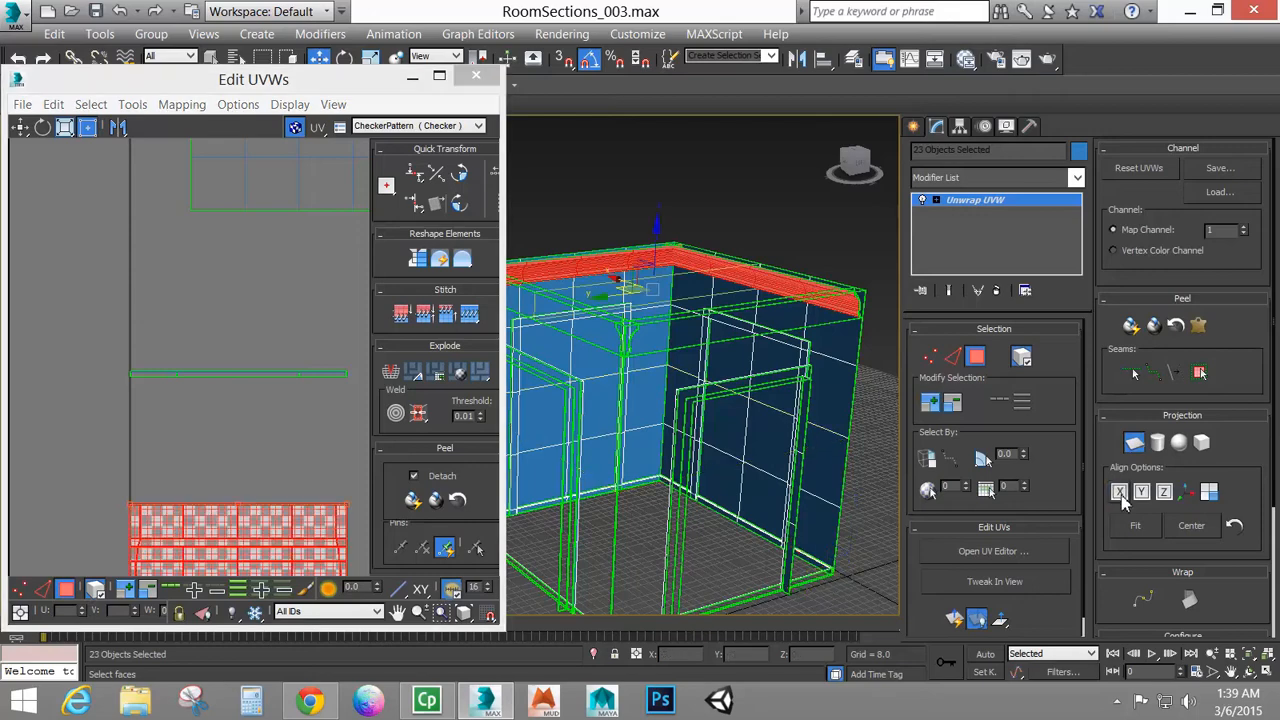
{"action": "middle_click_drag", "start_coordinate": [149, 392], "coordinate": [80, 200]}
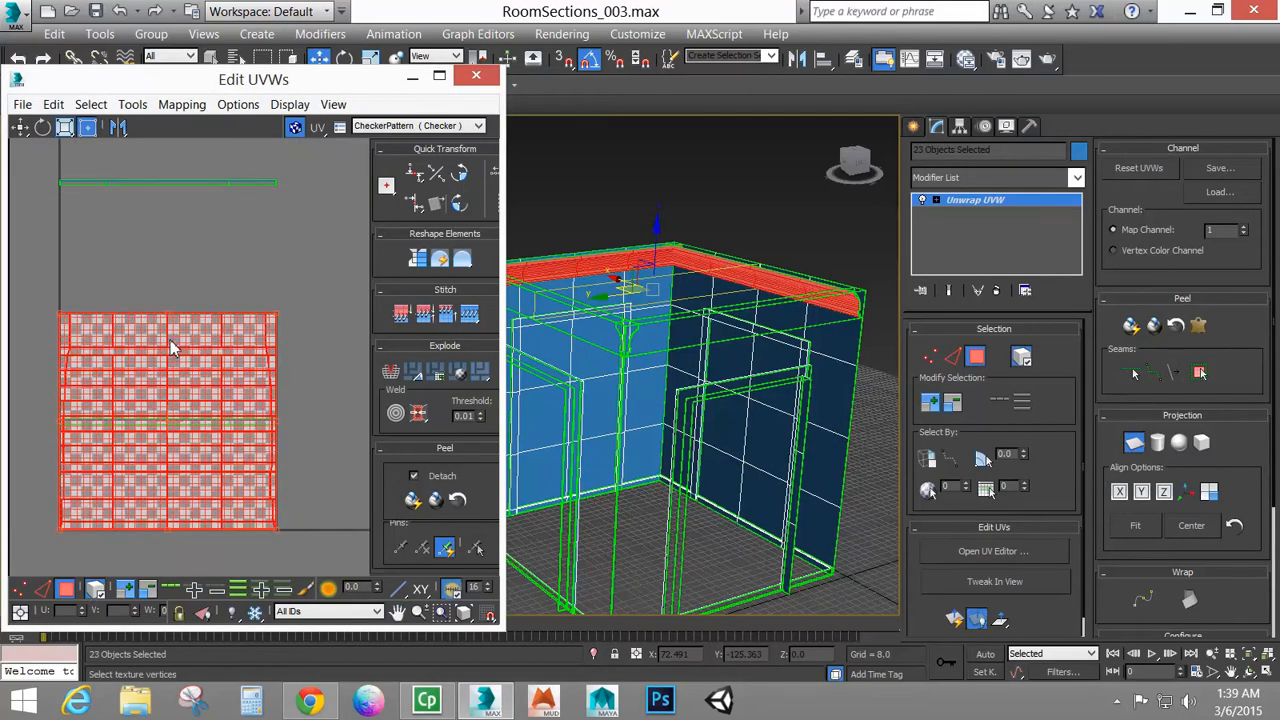
{"action": "scroll", "coordinate": [171, 346], "scroll_direction": "down", "scroll_amount": 2}
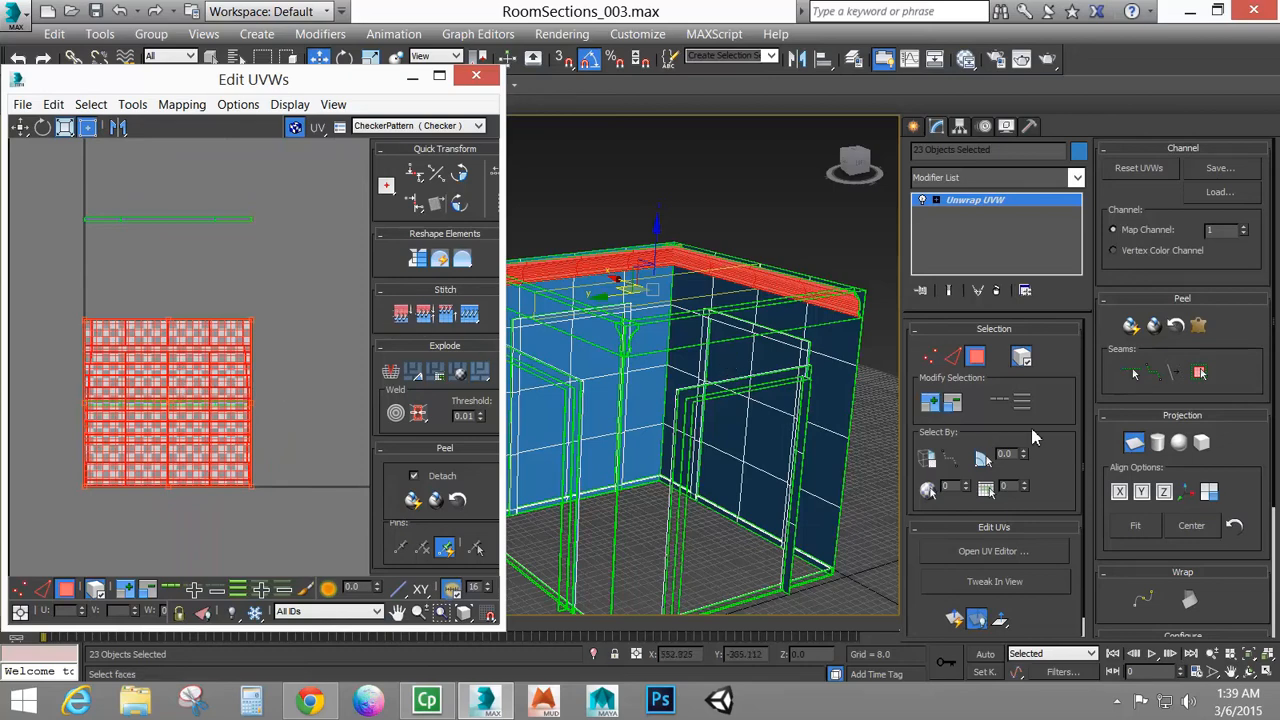
{"action": "left_click", "coordinate": [21, 127]}
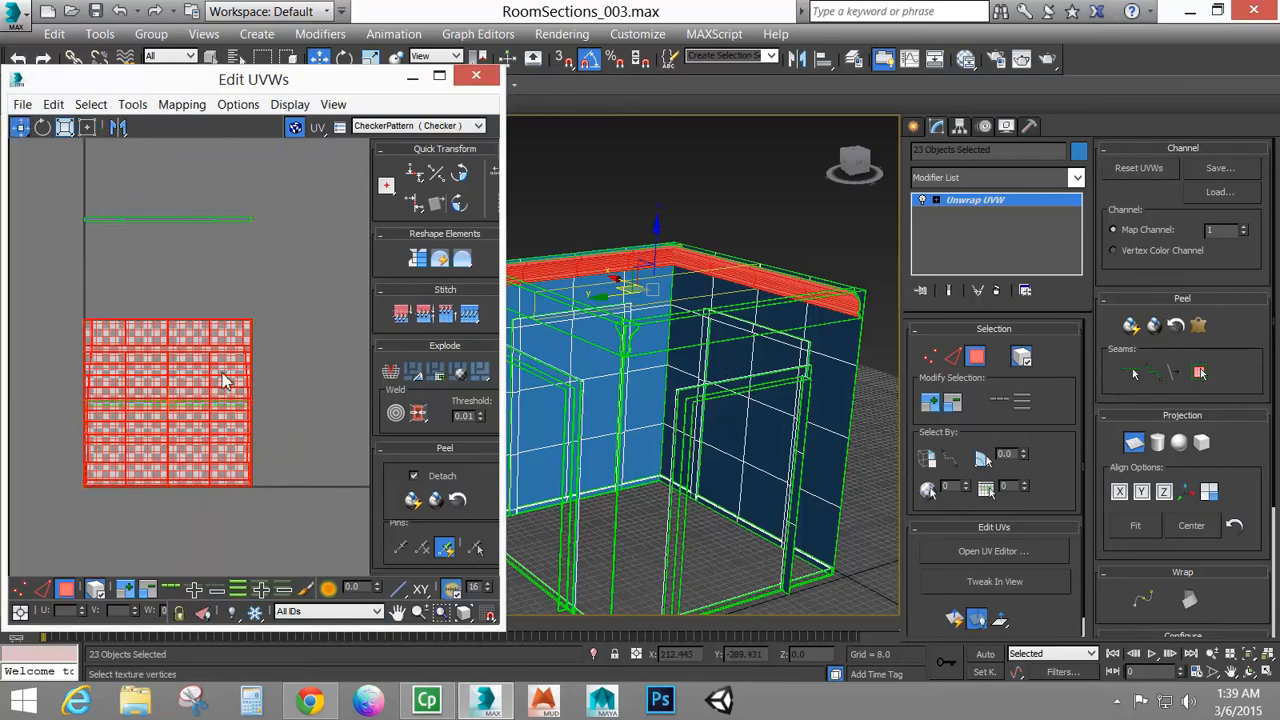
{"action": "scroll", "coordinate": [222, 373], "scroll_direction": "down", "scroll_amount": 2}
{"action": "scroll", "coordinate": [223, 381], "scroll_direction": "down", "scroll_amount": 2}
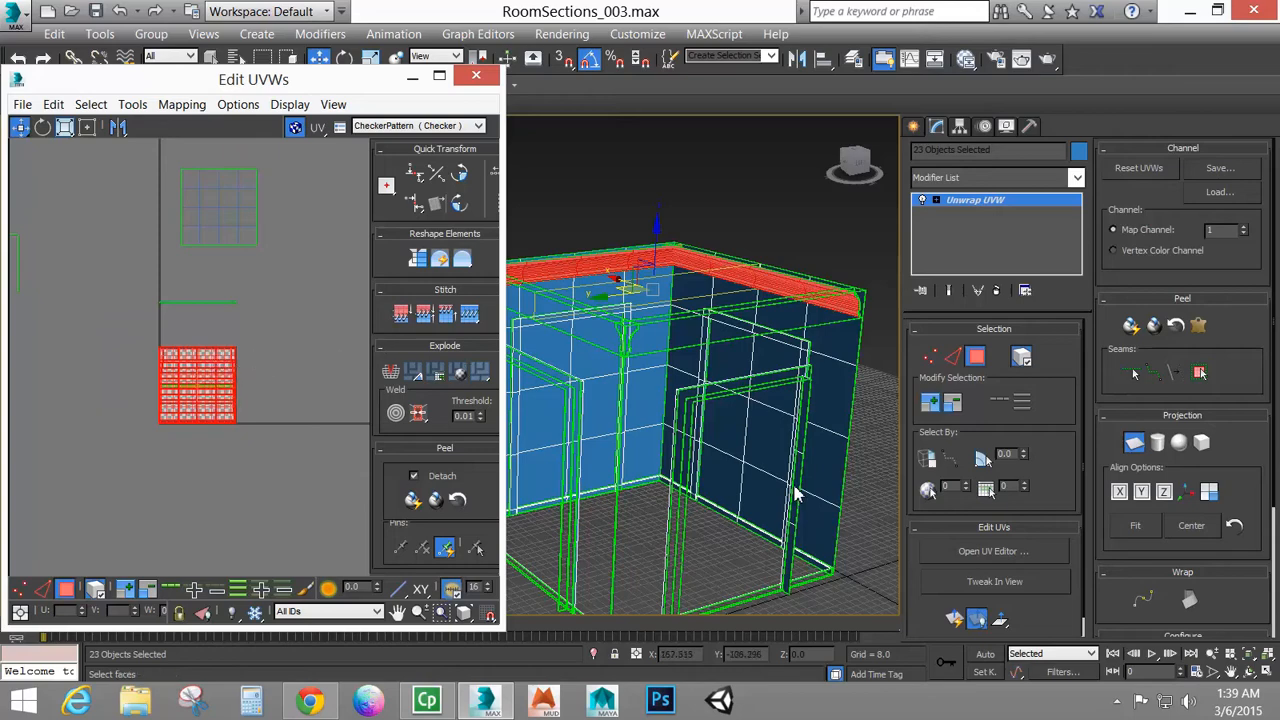
{"action": "left_click", "coordinate": [1133, 445]}
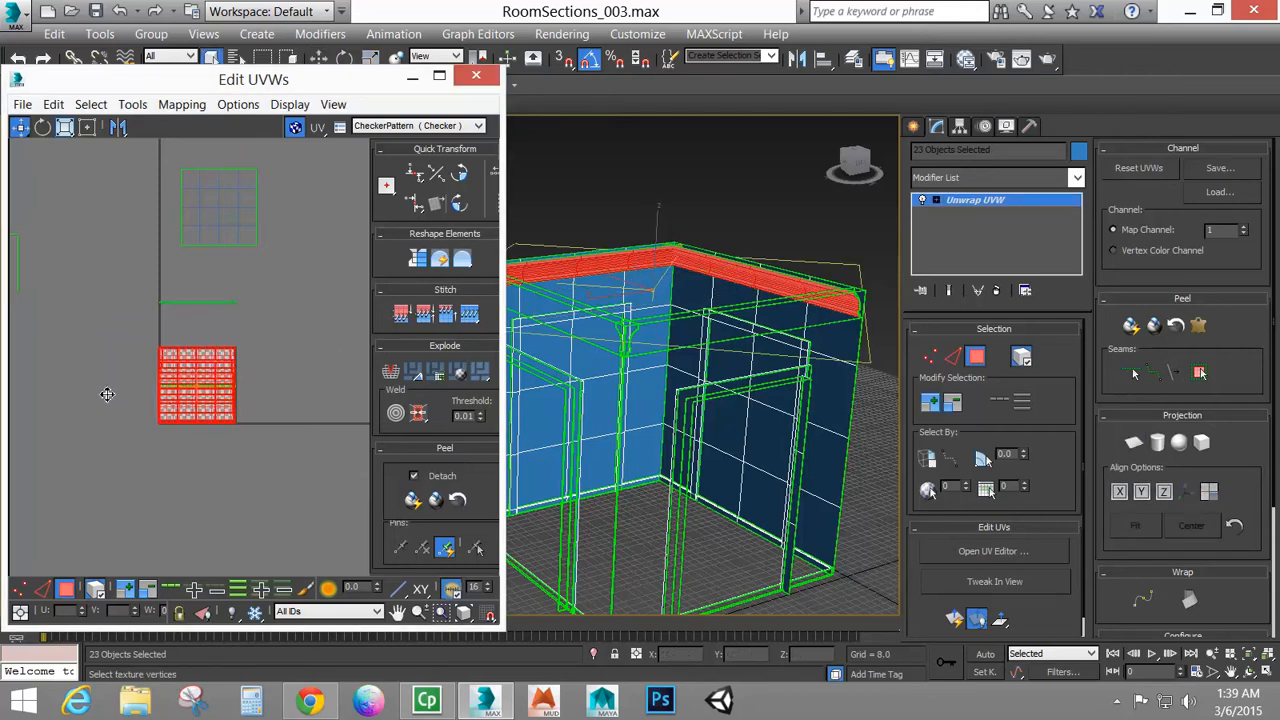
Clear the crown molding UVs from the checker tile, then quick planar map the upper baseboard strip and move the stacked baseboard above the tile
{"action": "left_click_drag", "start_coordinate": [175, 395], "coordinate": [23, 400]}
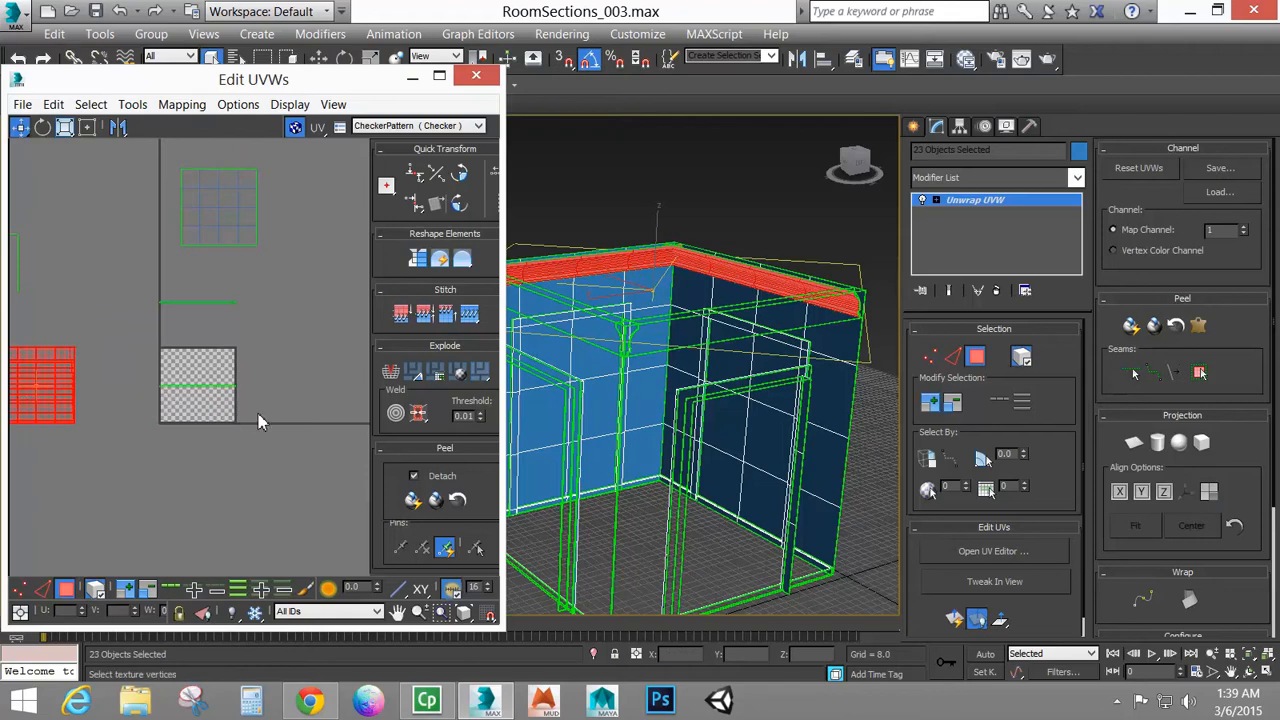
{"action": "left_click_drag", "start_coordinate": [262, 413], "coordinate": [215, 372]}
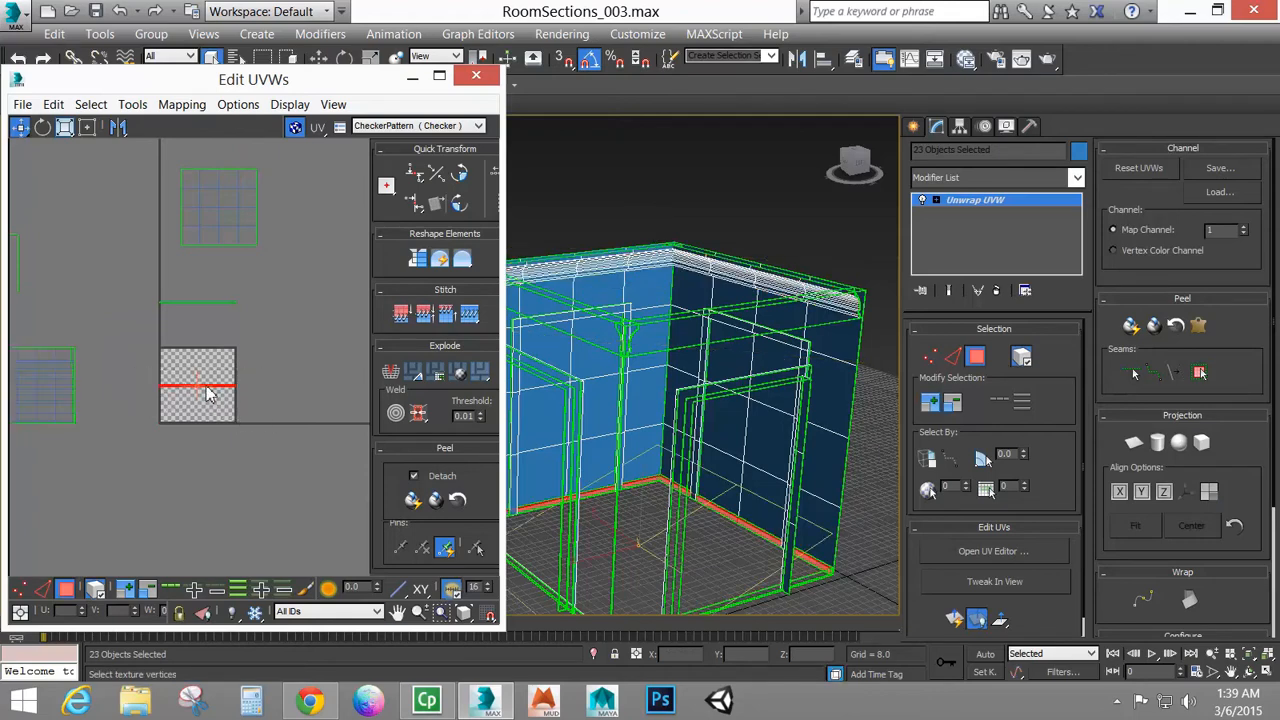
{"action": "left_click_drag", "start_coordinate": [136, 293], "coordinate": [256, 319]}
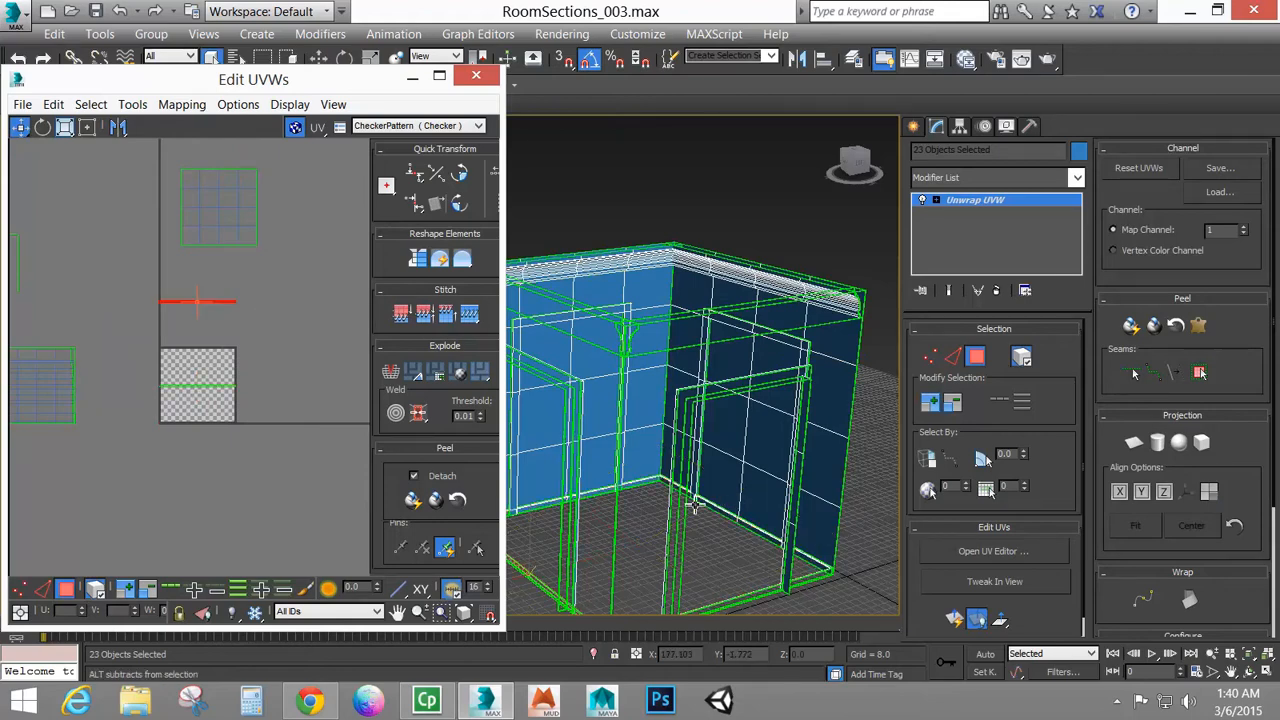
{"action": "middle_click_drag", "start_coordinate": [694, 503], "coordinate": [630, 447], "text": "alt"}
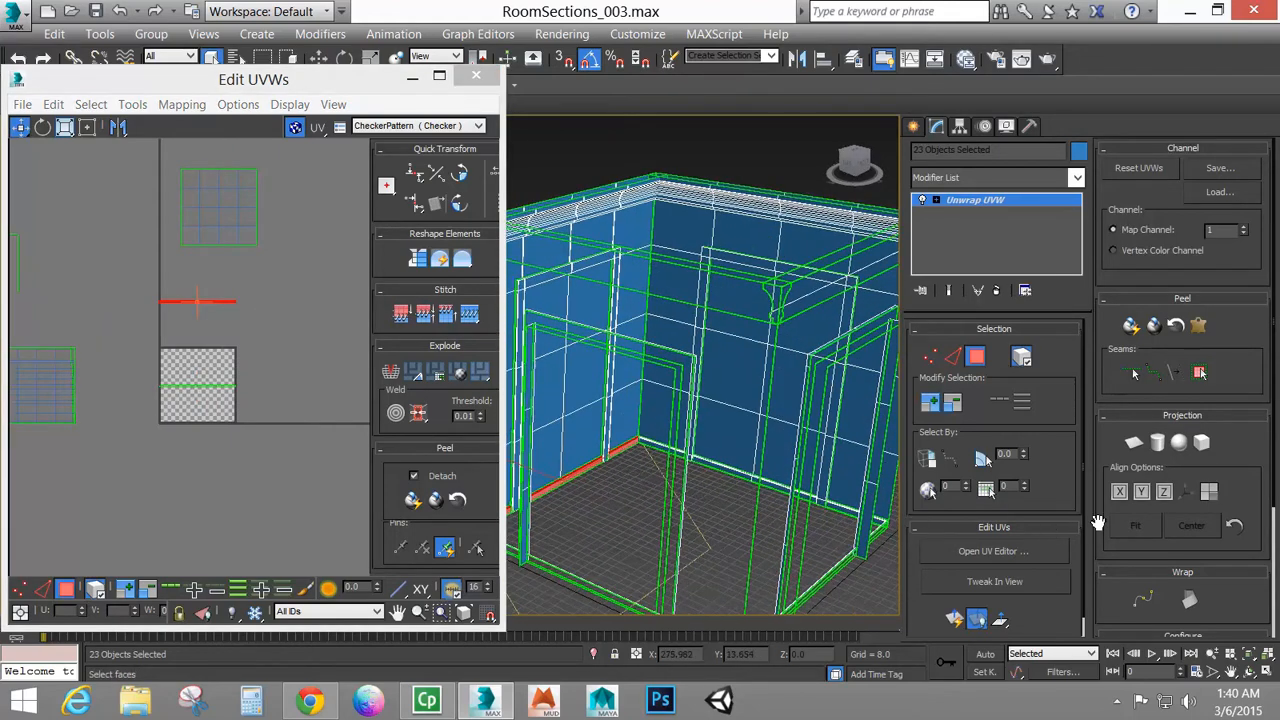
{"action": "left_click", "coordinate": [955, 619]}
{"action": "left_click", "coordinate": [198, 382]}
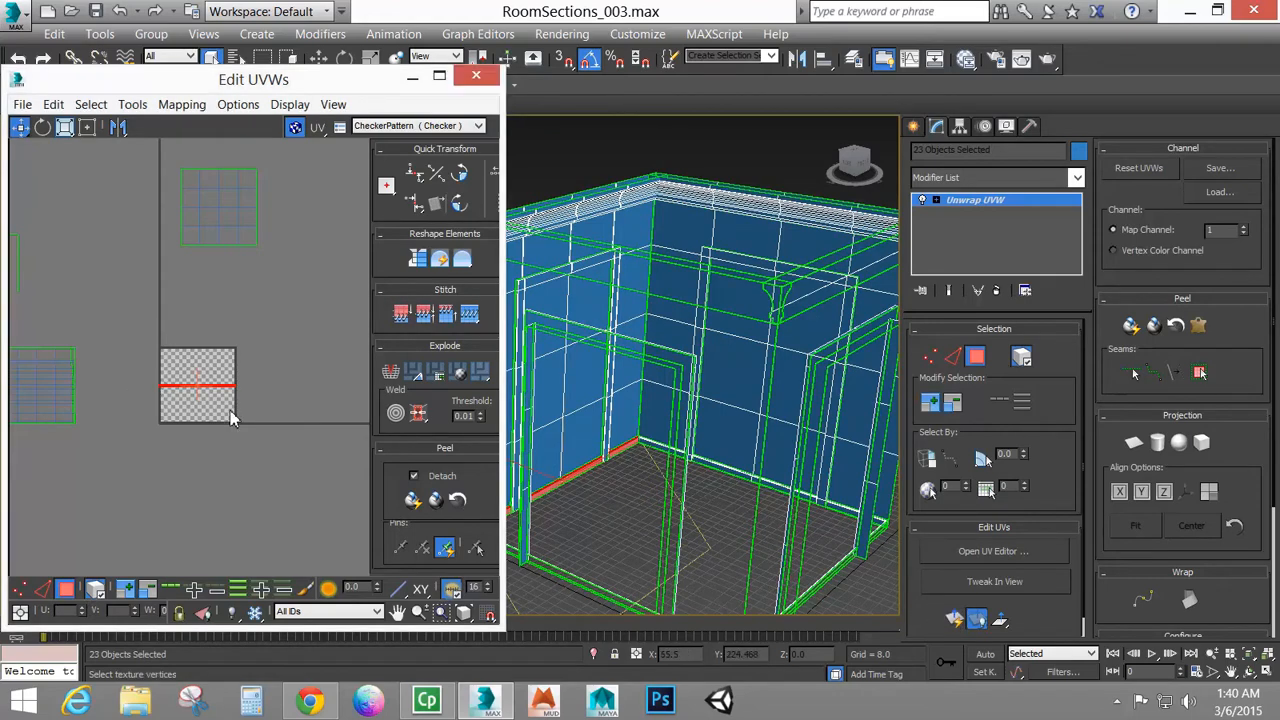
{"action": "left_click_drag", "start_coordinate": [258, 418], "coordinate": [230, 290]}
Select the crown molding and, working from the top view, split its UVs by wall by moving the remaining walls' faces down each time
{"action": "middle_click_drag", "start_coordinate": [135, 393], "coordinate": [354, 410]}
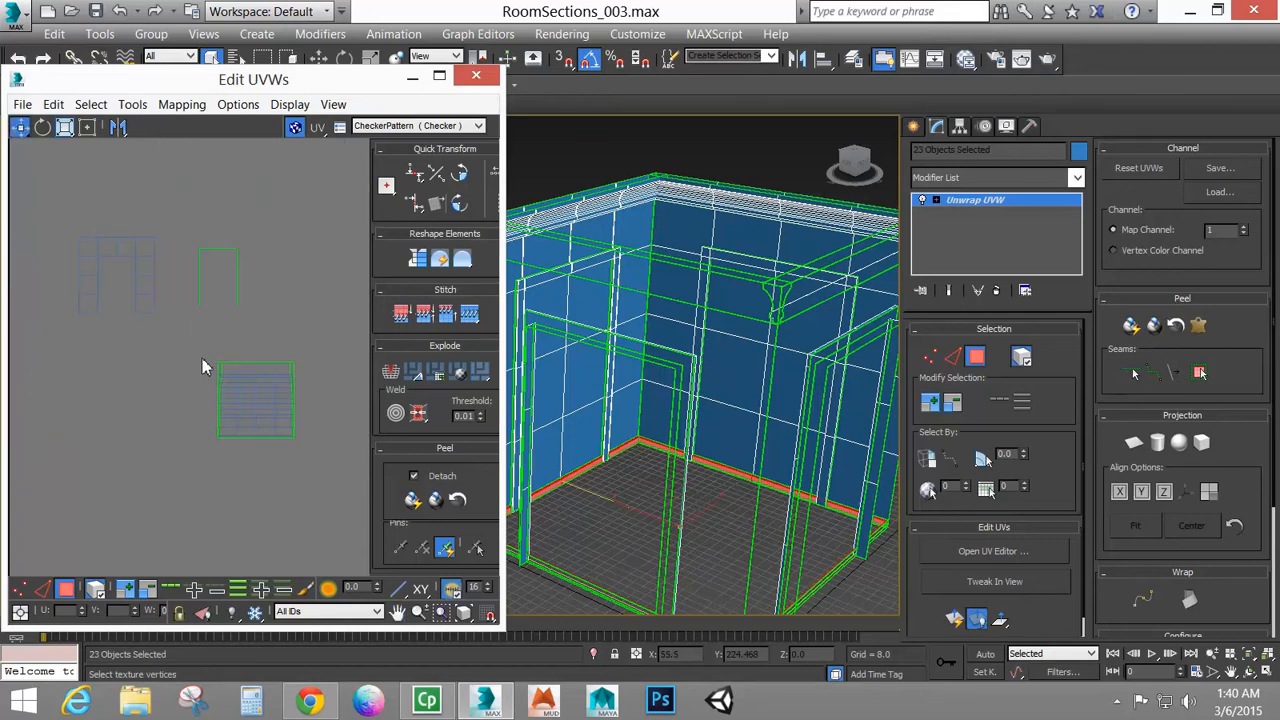
{"action": "left_click_drag", "start_coordinate": [335, 473], "coordinate": [339, 482]}
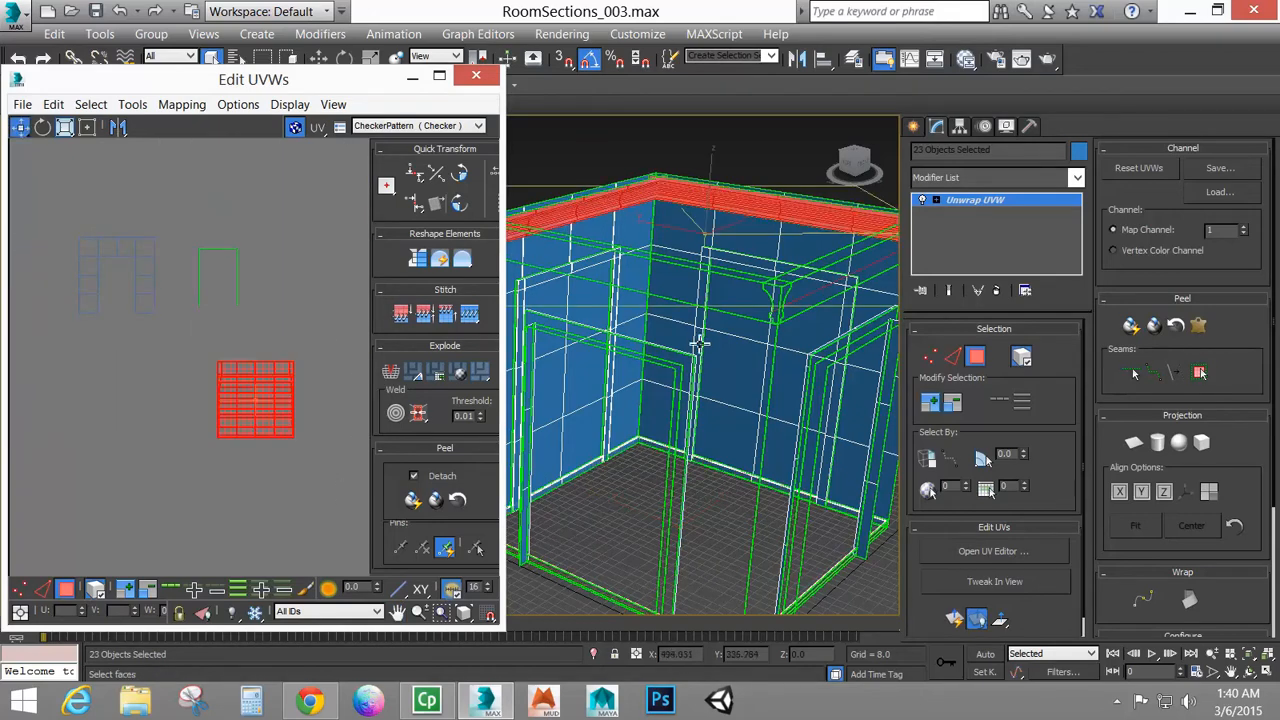
{"action": "middle_click_drag", "start_coordinate": [701, 340], "coordinate": [668, 338]}
{"action": "key", "text": "t"}
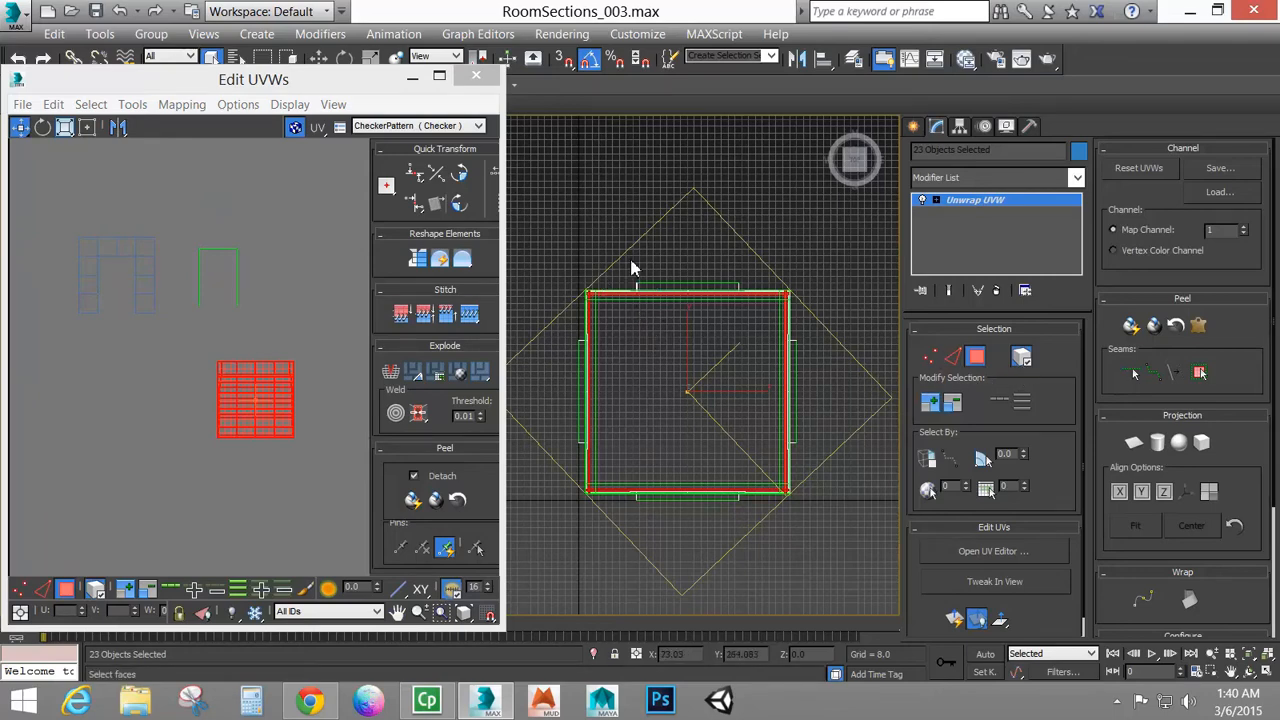
{"action": "left_click", "coordinate": [262, 398]}
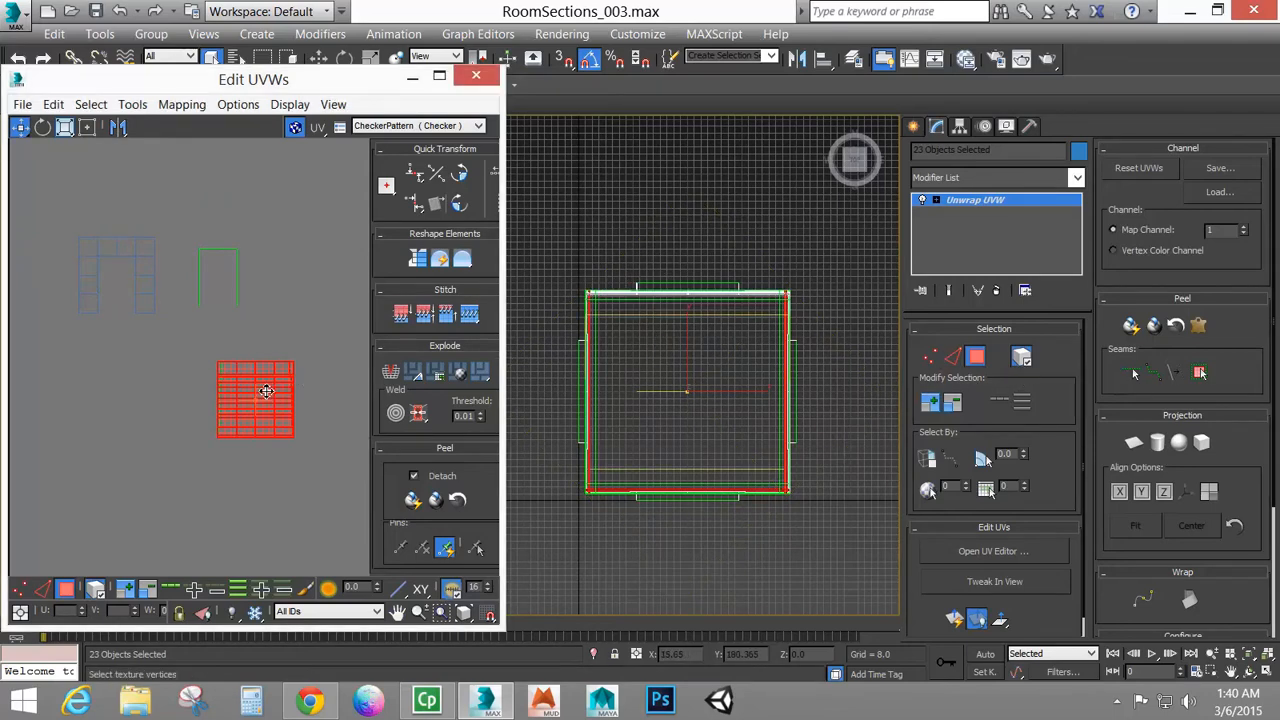
{"action": "left_click_drag", "start_coordinate": [262, 398], "coordinate": [265, 518]}
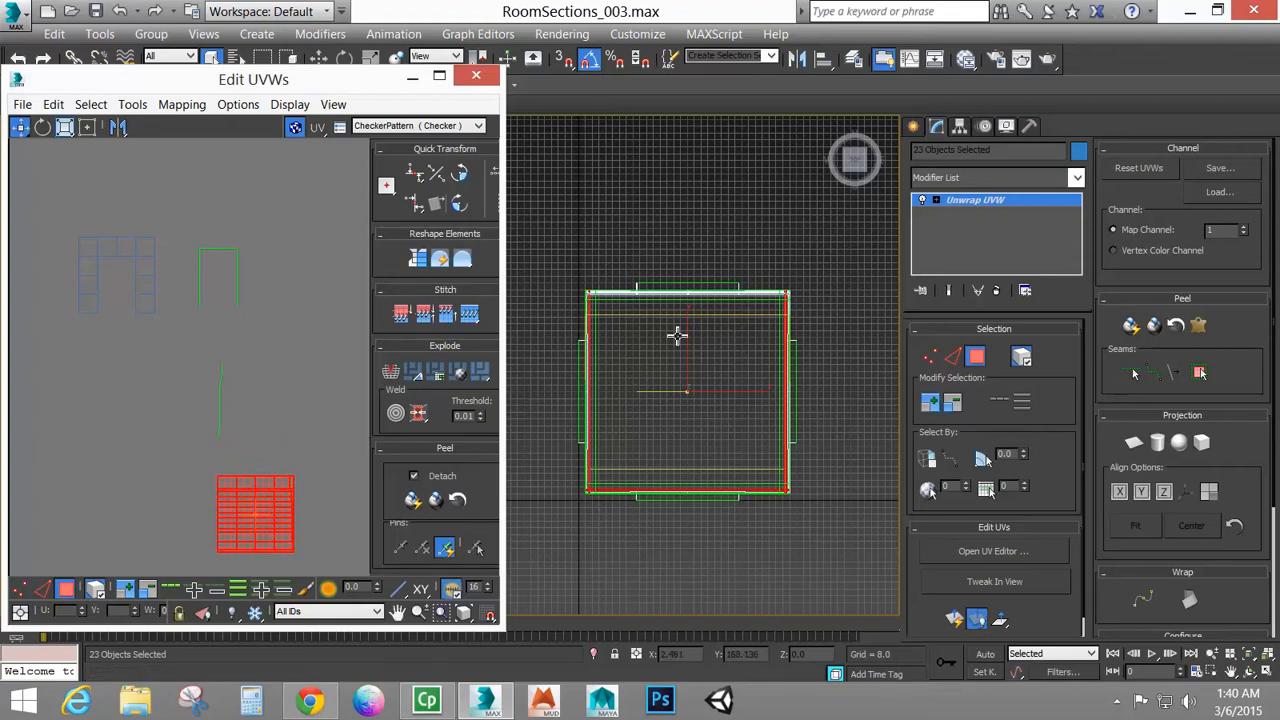
{"action": "middle_click_drag", "start_coordinate": [297, 528], "coordinate": [285, 428]}
{"action": "left_click_drag", "start_coordinate": [234, 450], "coordinate": [234, 545]}
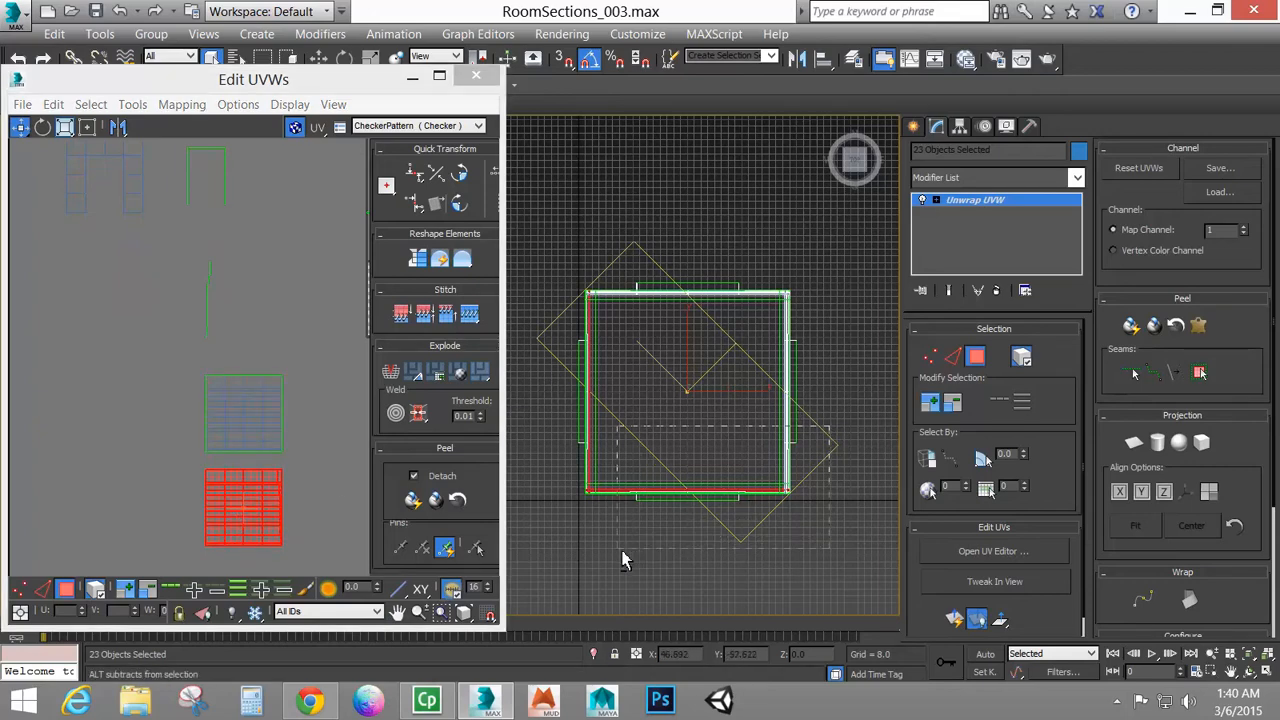
{"action": "middle_click_drag", "start_coordinate": [257, 546], "coordinate": [270, 470]}
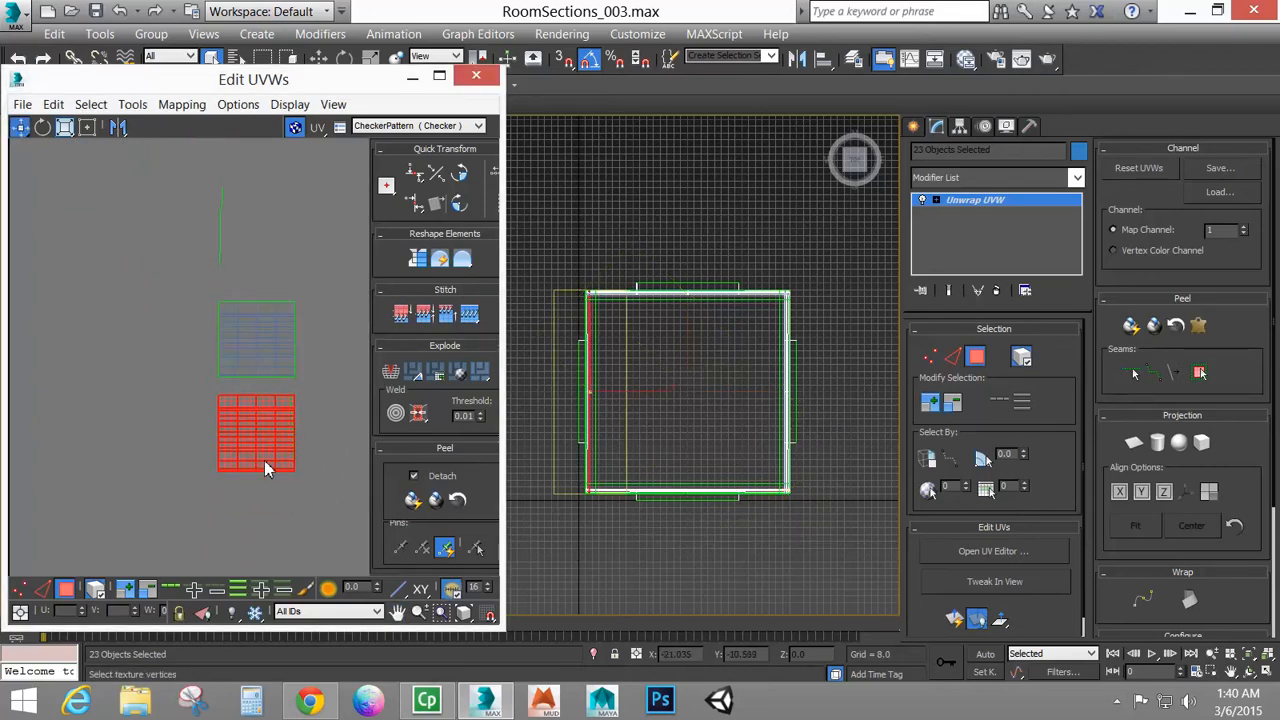
{"action": "left_click_drag", "start_coordinate": [249, 440], "coordinate": [250, 525]}
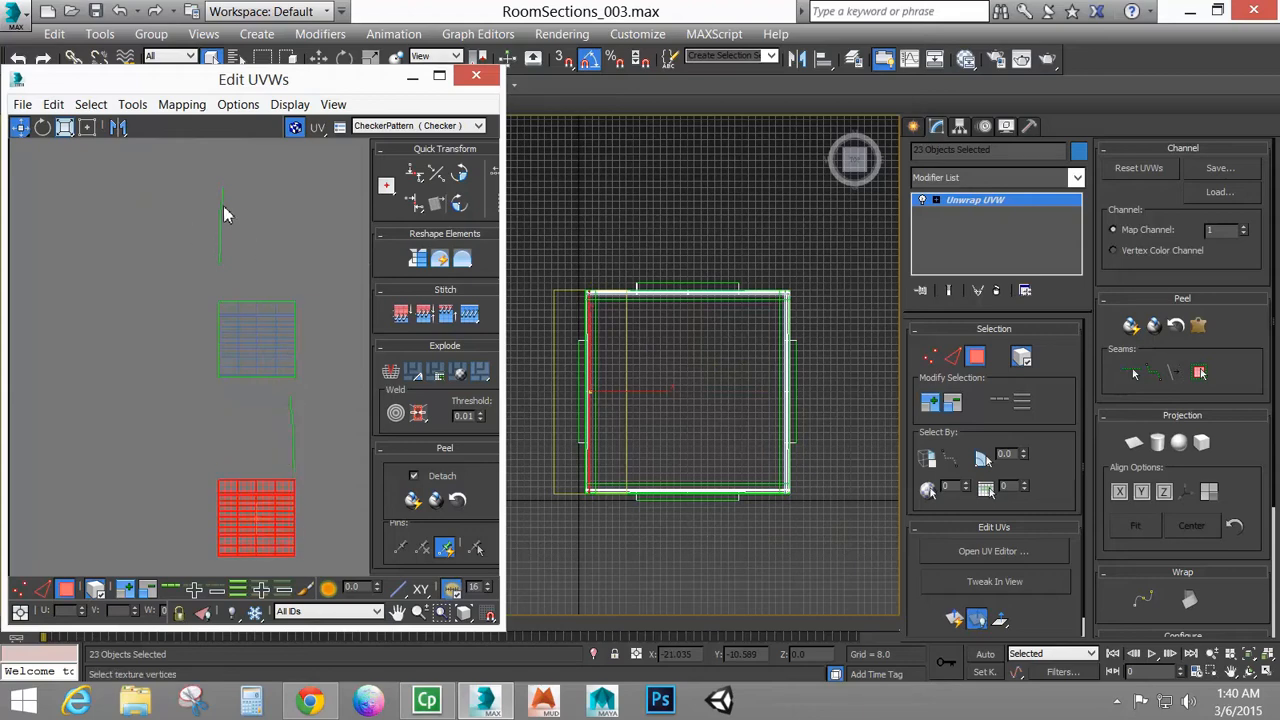
Apply a quick planar map to each of the four walls' crown molding pieces separately, stacking the flattened strips in the checker tile
{"action": "left_click_drag", "start_coordinate": [286, 290], "coordinate": [287, 291]}
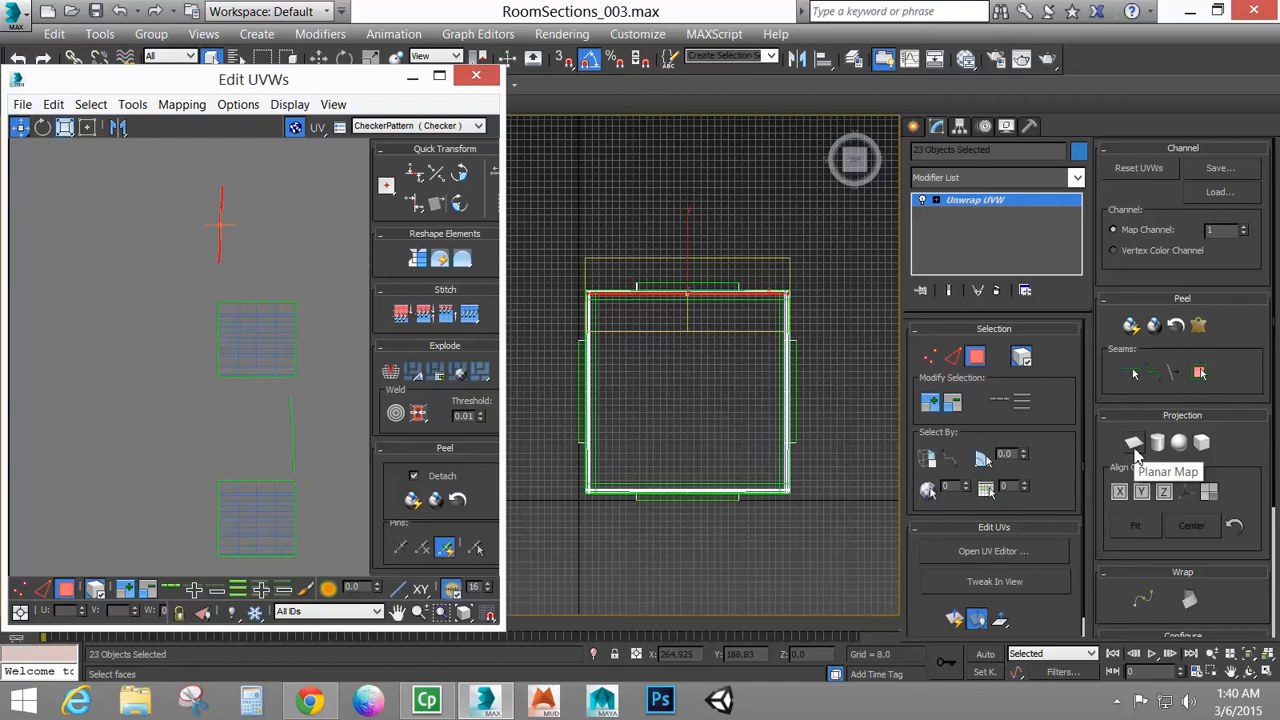
{"action": "left_click", "coordinate": [955, 619]}
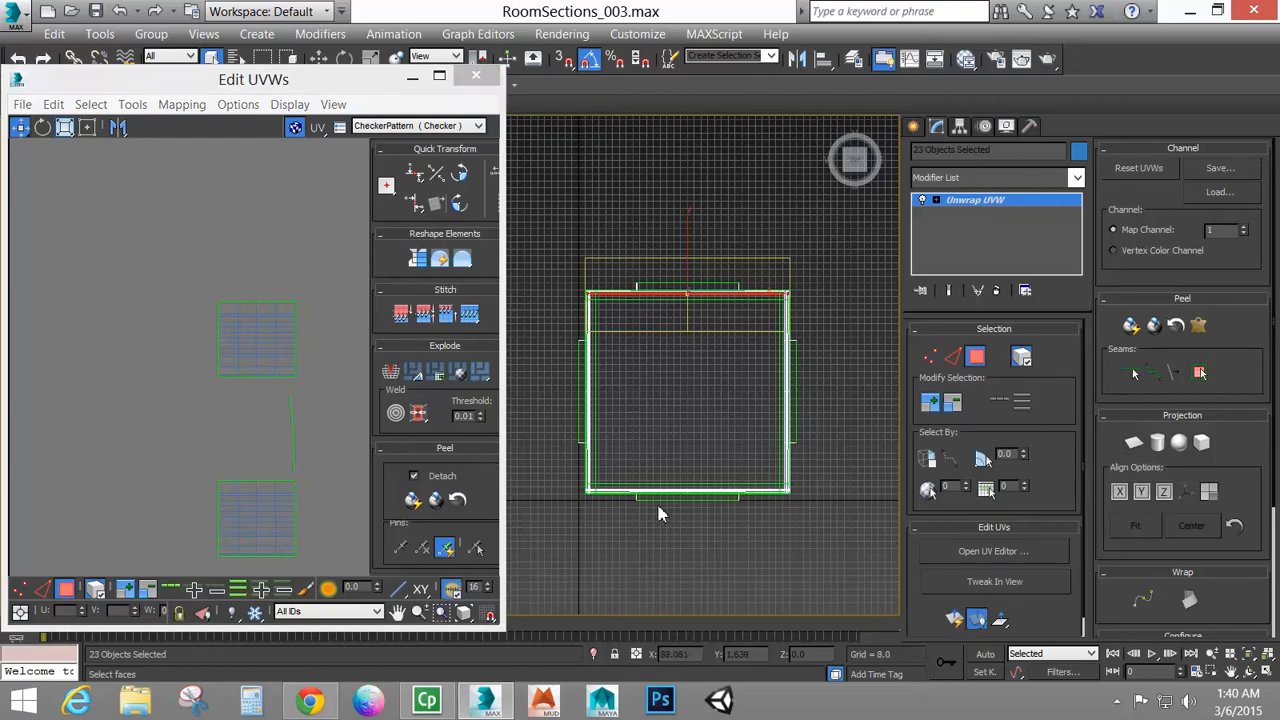
{"action": "scroll", "coordinate": [606, 337], "scroll_direction": "down", "scroll_amount": 10}
{"action": "middle_click_drag", "start_coordinate": [729, 477], "coordinate": [706, 437]}
{"action": "scroll", "coordinate": [643, 371], "scroll_direction": "up", "scroll_amount": 5}
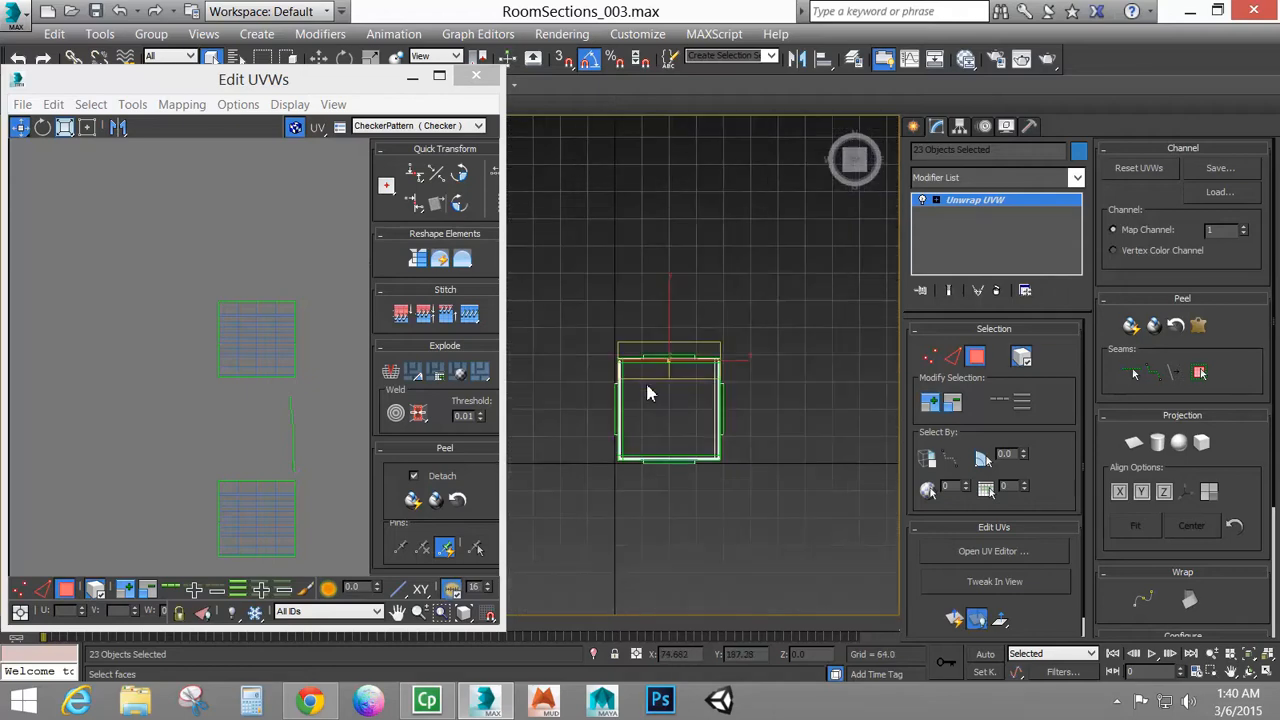
{"action": "scroll", "coordinate": [647, 393], "scroll_direction": "up", "scroll_amount": 2}
{"action": "left_click_drag", "start_coordinate": [123, 275], "coordinate": [310, 221]}
{"action": "left_click_drag", "start_coordinate": [211, 400], "coordinate": [208, 398]}
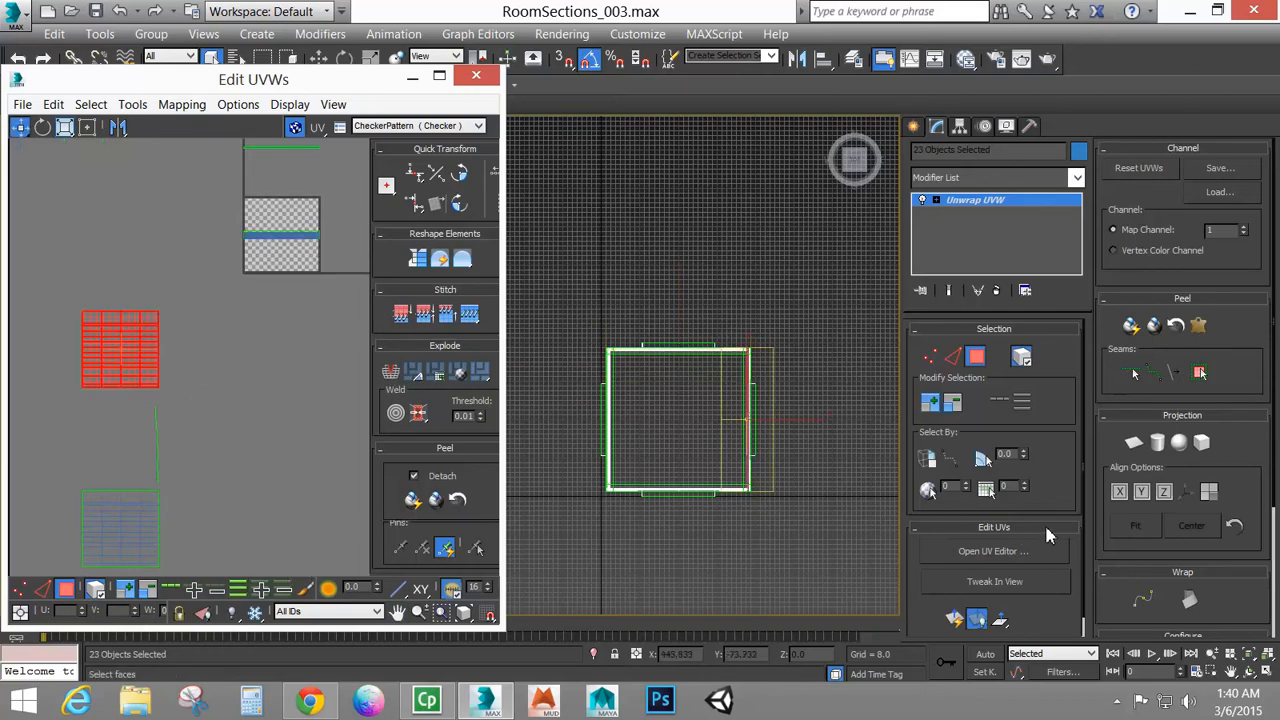
{"action": "left_click", "coordinate": [958, 620]}
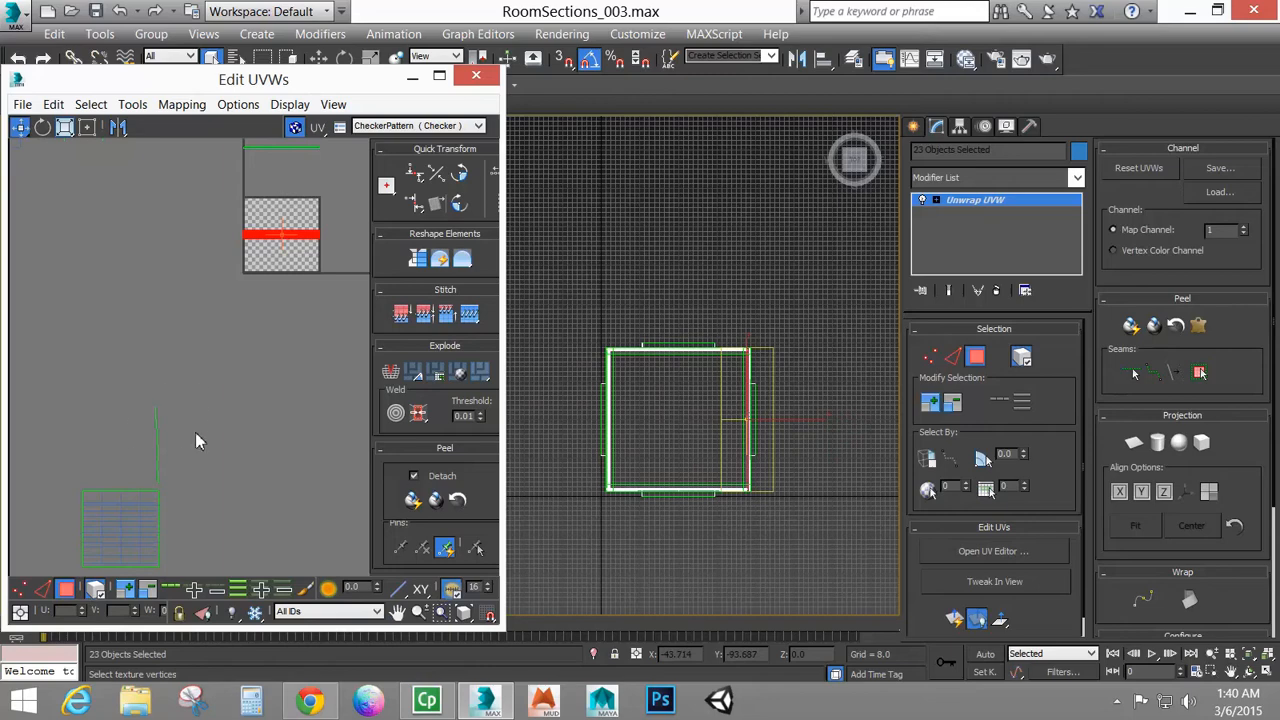
{"action": "left_click_drag", "start_coordinate": [215, 488], "coordinate": [217, 491]}
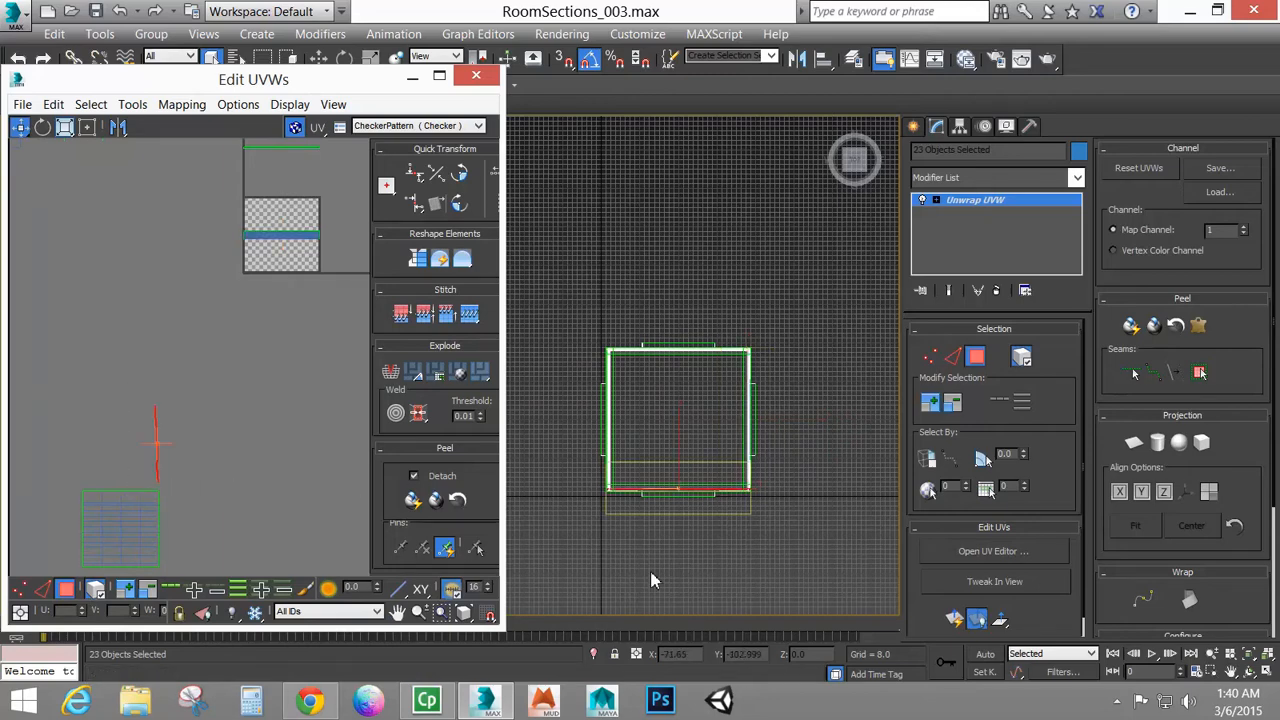
{"action": "left_click", "coordinate": [955, 620]}
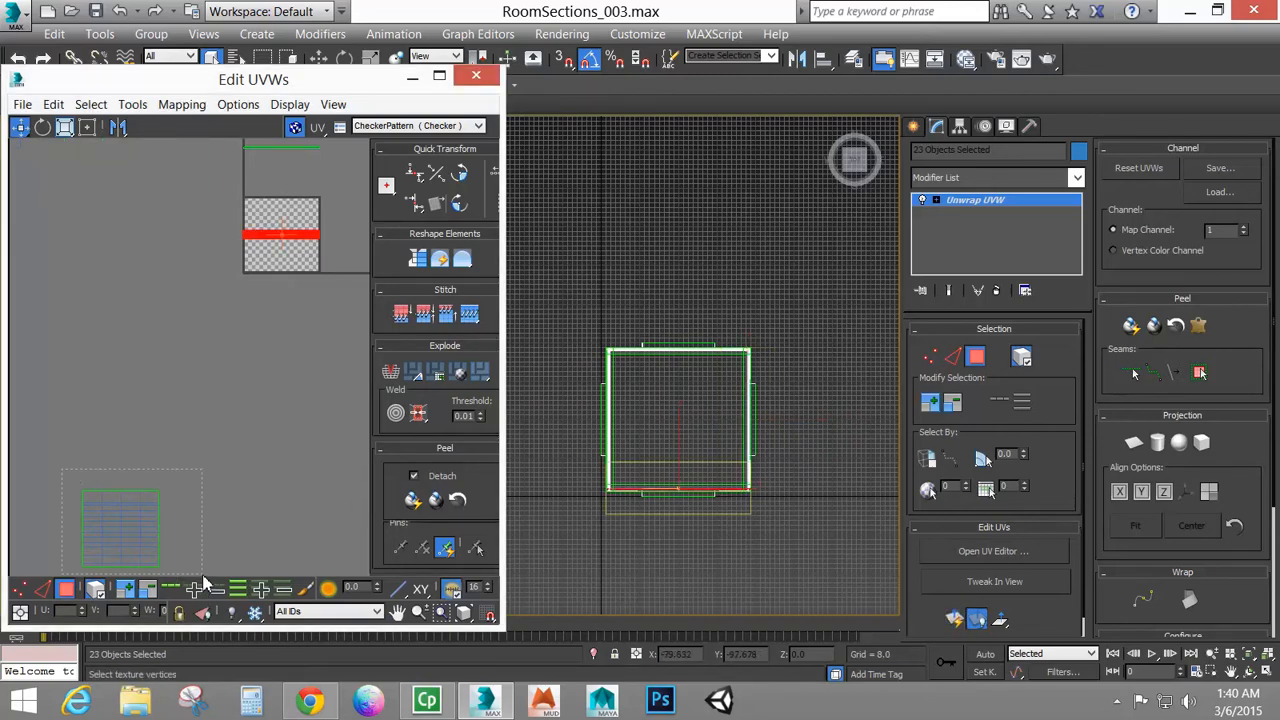
{"action": "left_click_drag", "start_coordinate": [203, 577], "coordinate": [203, 577]}
{"action": "left_click", "coordinate": [955, 620]}
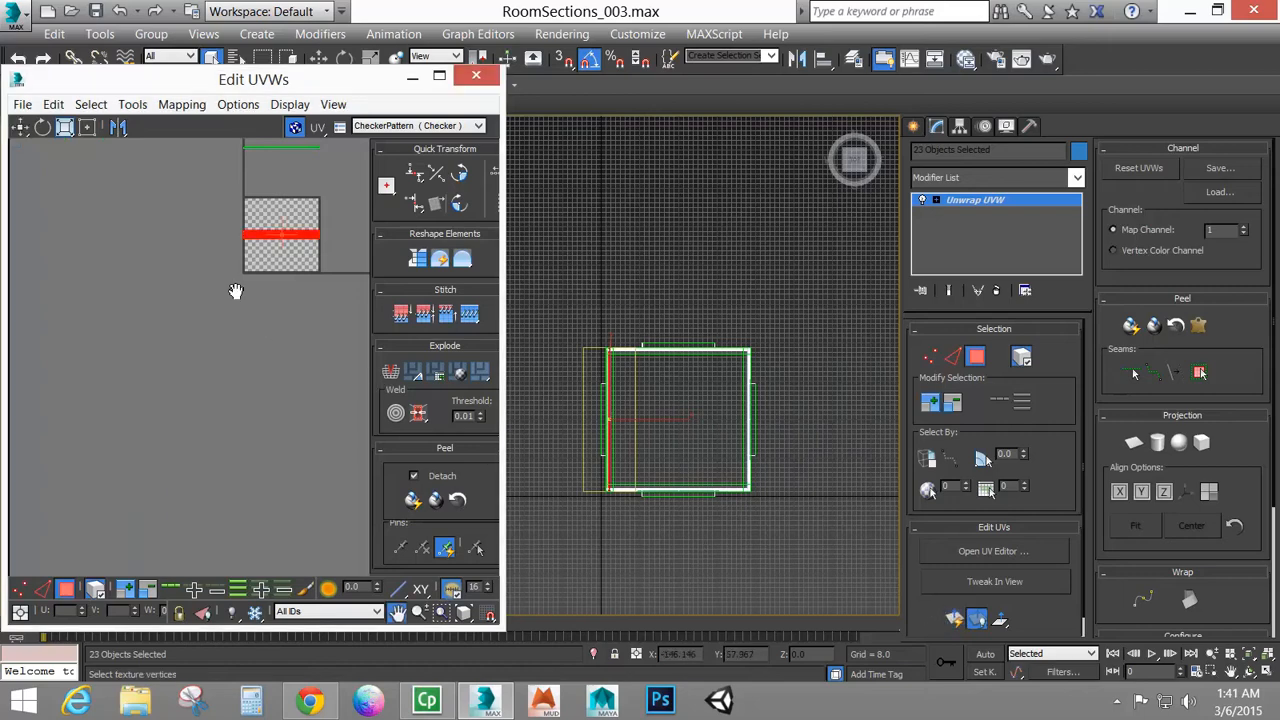
Move the stacked crown molding strips out of the checker tile to just above the baseboard strip
{"action": "middle_click_drag", "start_coordinate": [235, 291], "coordinate": [208, 403]}
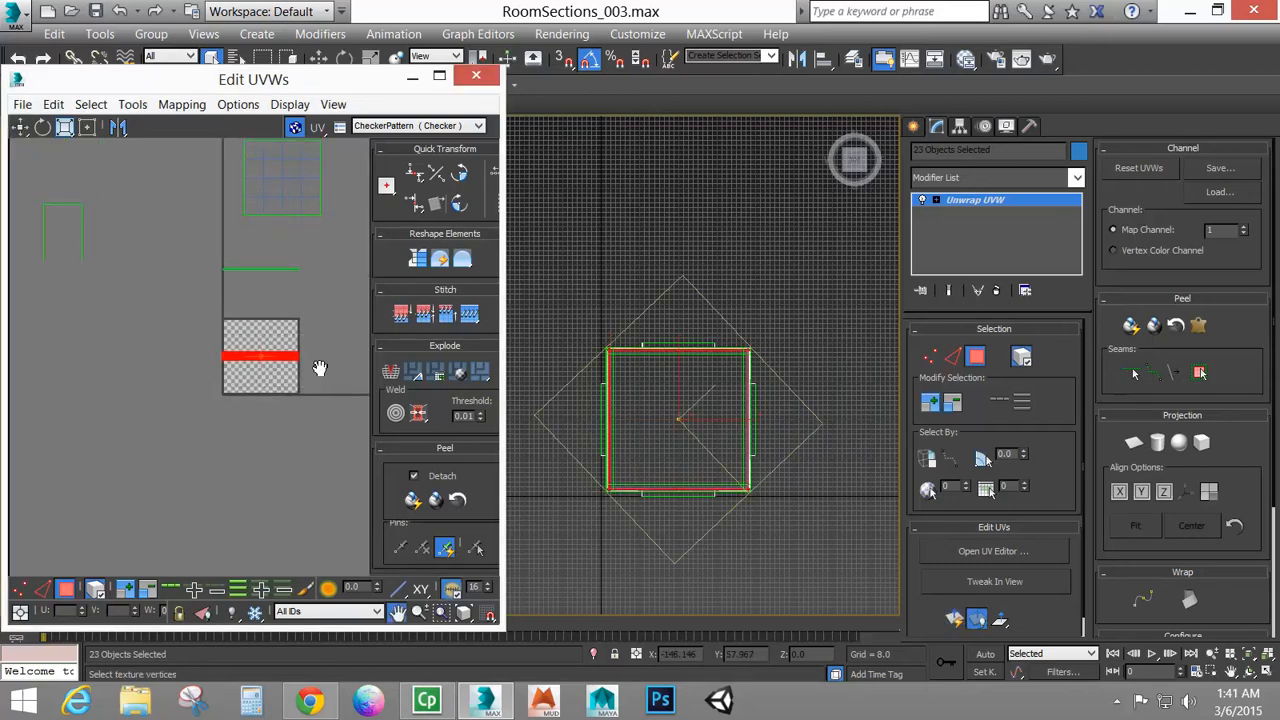
{"action": "middle_click_drag", "start_coordinate": [320, 366], "coordinate": [294, 400]}
{"action": "scroll", "coordinate": [280, 402], "scroll_direction": "up", "scroll_amount": 3}
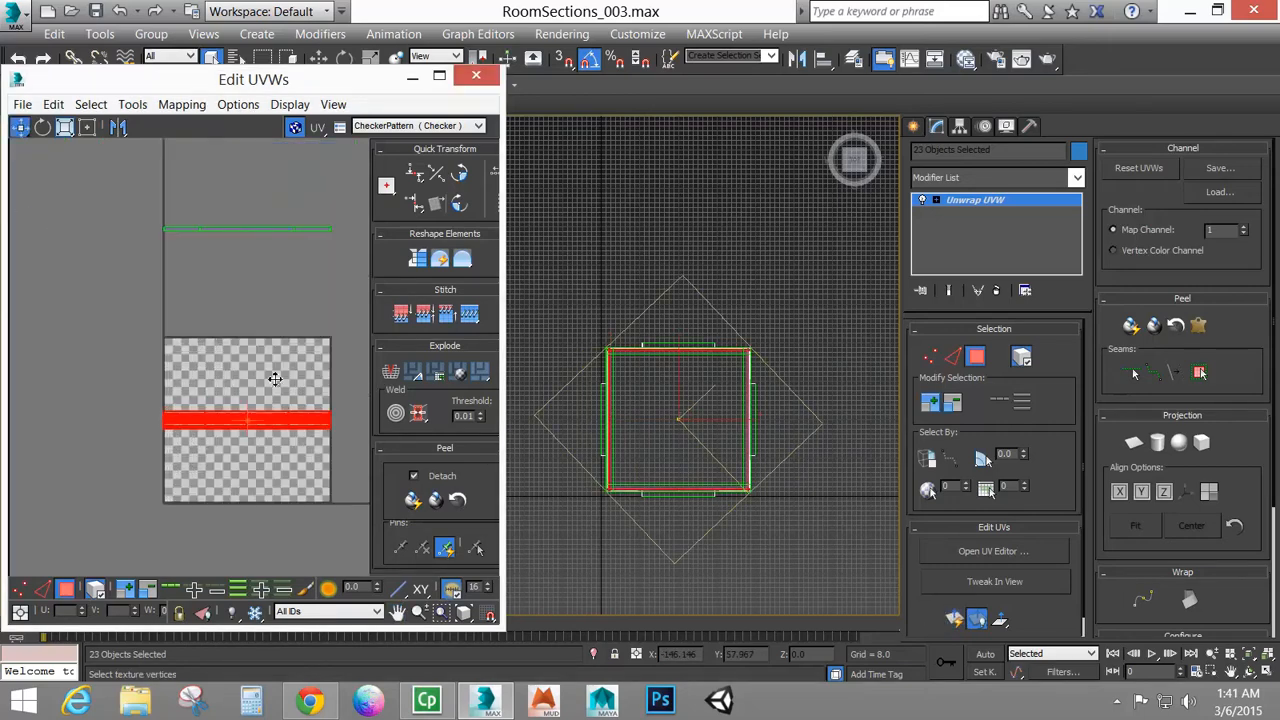
{"action": "left_click_drag", "start_coordinate": [275, 378], "coordinate": [277, 159]}
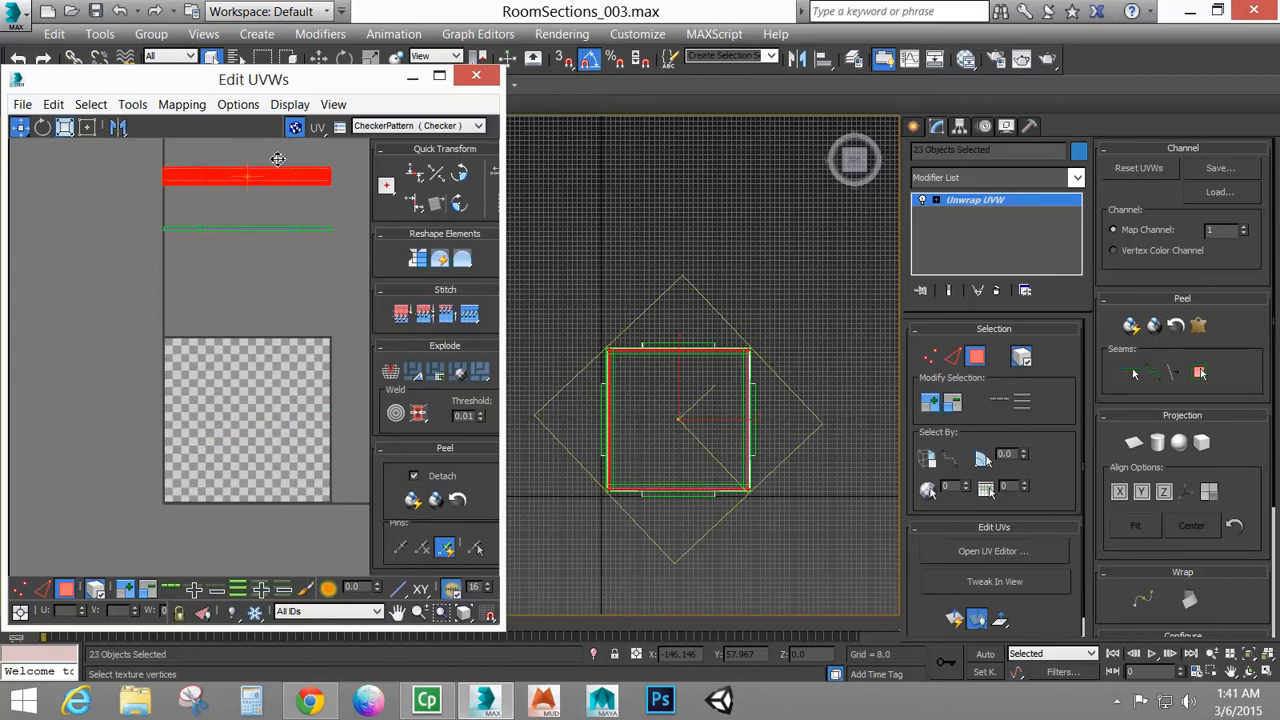
{"action": "middle_click_drag", "start_coordinate": [263, 271], "coordinate": [263, 317]}
{"action": "scroll", "coordinate": [263, 317], "scroll_direction": "down", "scroll_amount": 3}
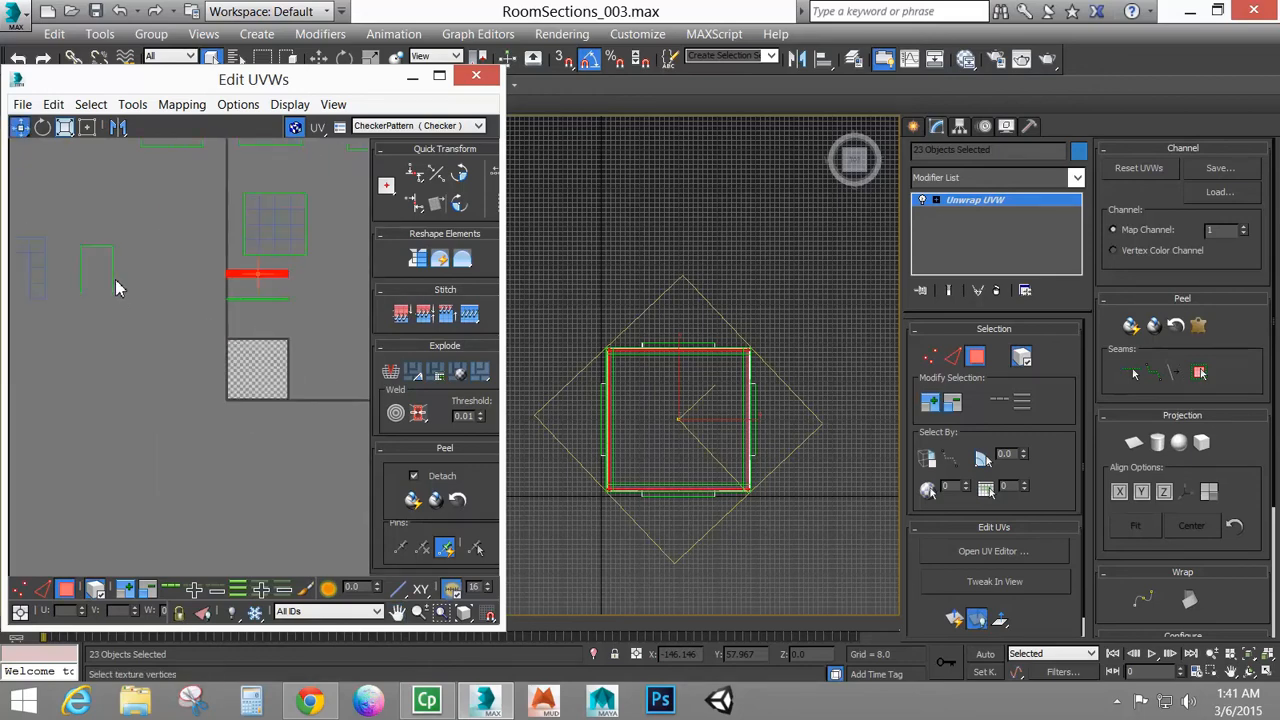
Select the gridded U-shaped UV pieces and check which door trim faces they cover on the model
{"action": "middle_click_drag", "start_coordinate": [117, 288], "coordinate": [262, 335]}
{"action": "left_click_drag", "start_coordinate": [104, 275], "coordinate": [200, 366]}
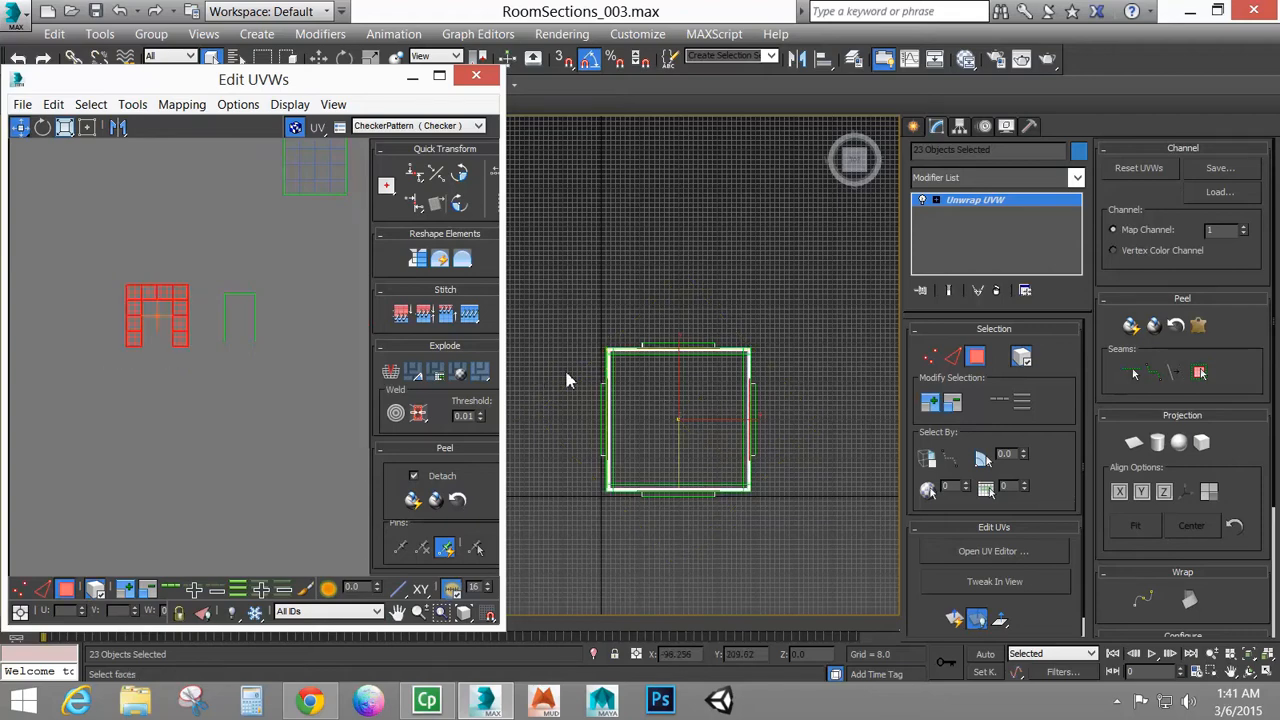
{"action": "left_click", "coordinate": [666, 427]}
{"action": "middle_click_drag", "start_coordinate": [663, 419], "coordinate": [663, 420], "text": "alt"}
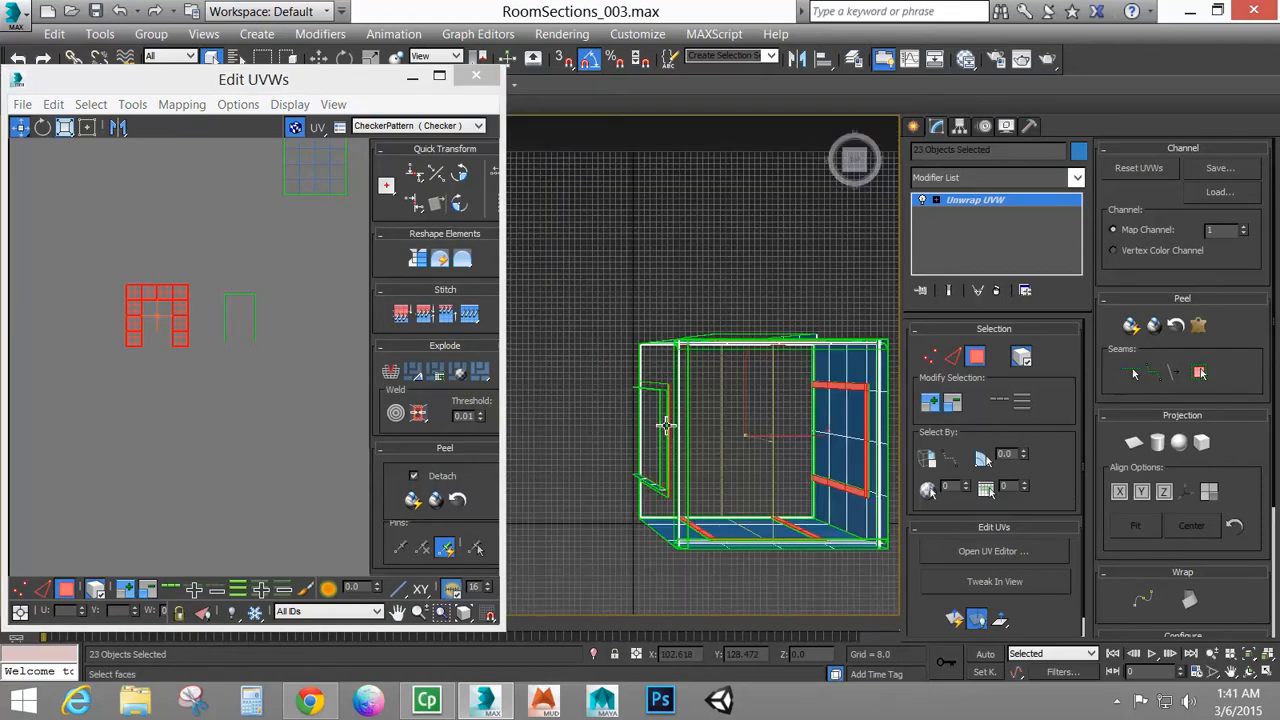
{"action": "mouse_move", "coordinate": [727, 450]}
{"action": "middle_mouse_down", "text": "alt"}
{"action": "mouse_move", "coordinate": [737, 434]}
{"action": "mouse_move", "coordinate": [726, 390]}
{"action": "mouse_move", "coordinate": [705, 382]}
{"action": "mouse_move", "coordinate": [733, 387]}
{"action": "middle_mouse_up", "text": "alt"}
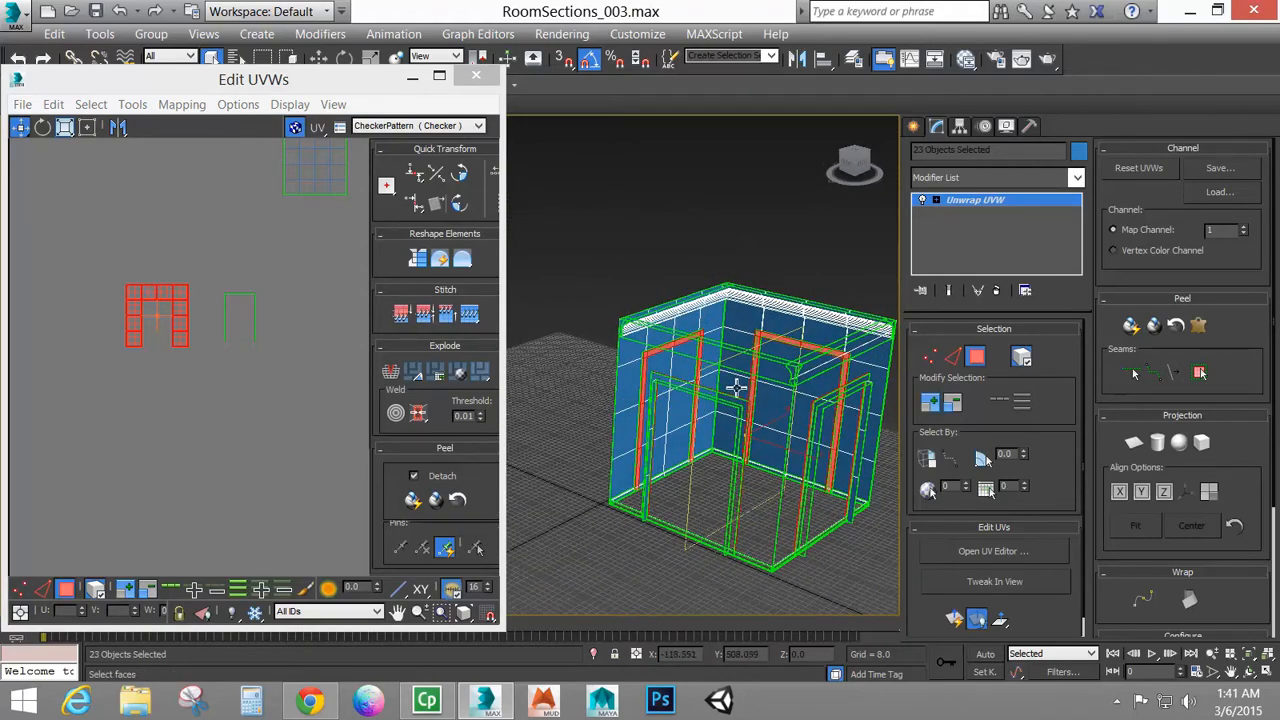
{"action": "middle_click_drag", "start_coordinate": [776, 400], "coordinate": [753, 379], "text": "alt"}
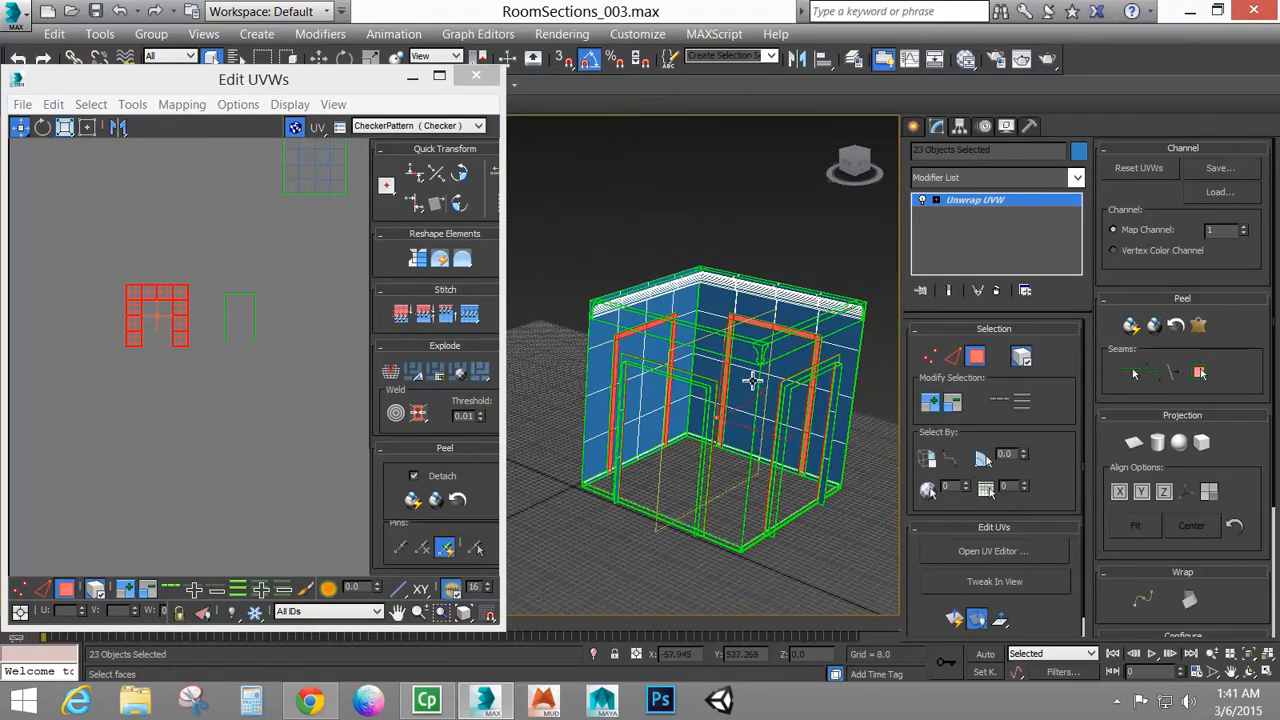
From the top view, with element selection turned off, split the door trim UVs by wall into four U-shaped pieces placed in a column
{"action": "key", "text": "t"}
{"action": "scroll", "coordinate": [697, 383], "scroll_direction": "up", "scroll_amount": 2}
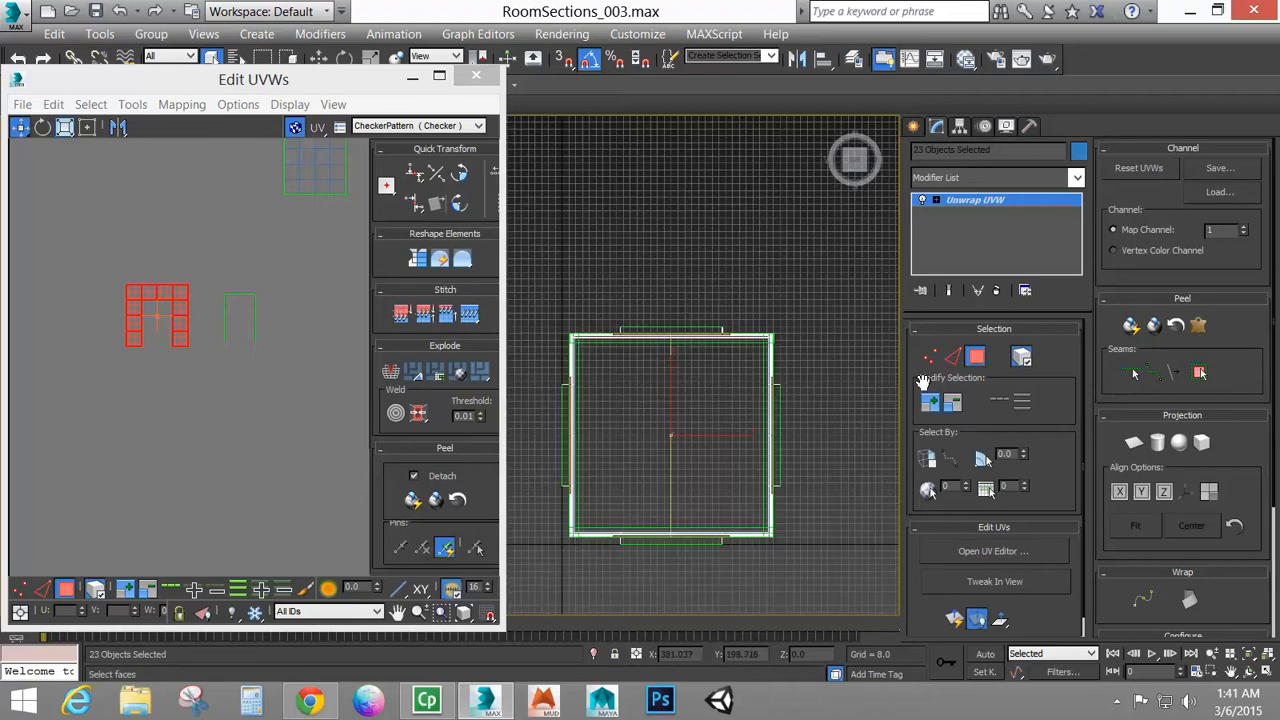
{"action": "left_click", "coordinate": [1021, 359]}
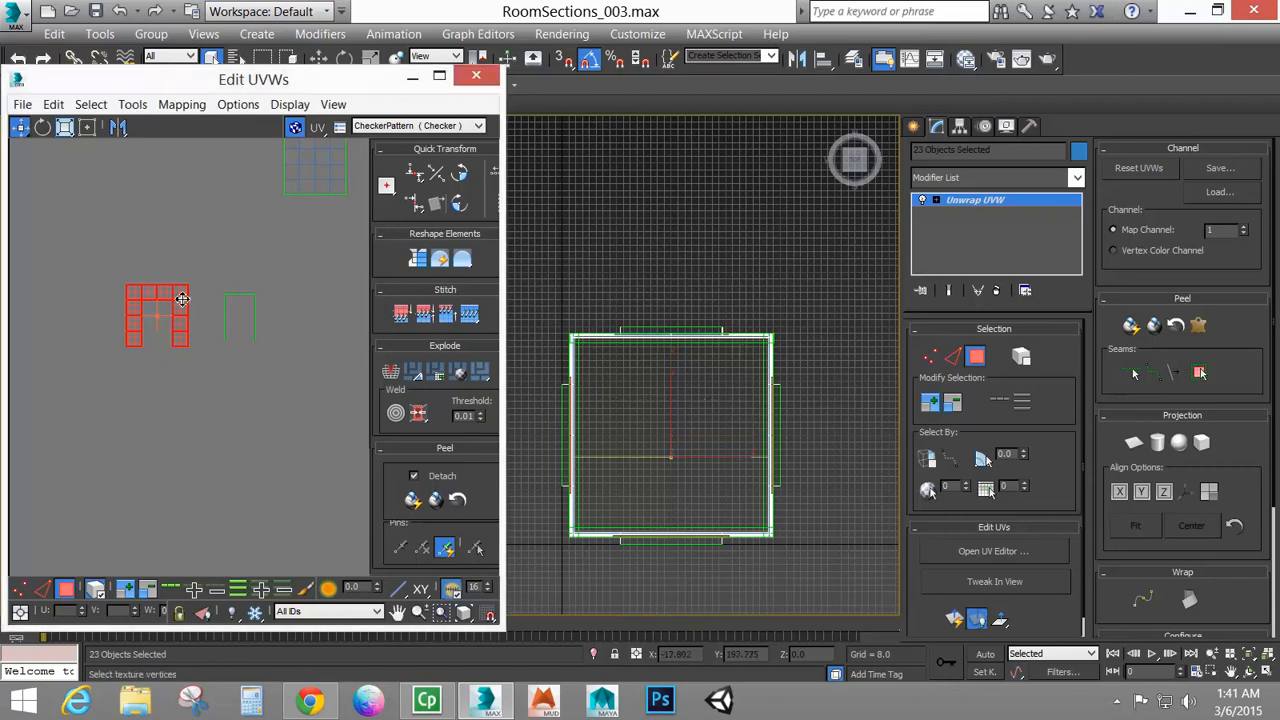
{"action": "left_click_drag", "start_coordinate": [182, 298], "coordinate": [189, 377]}
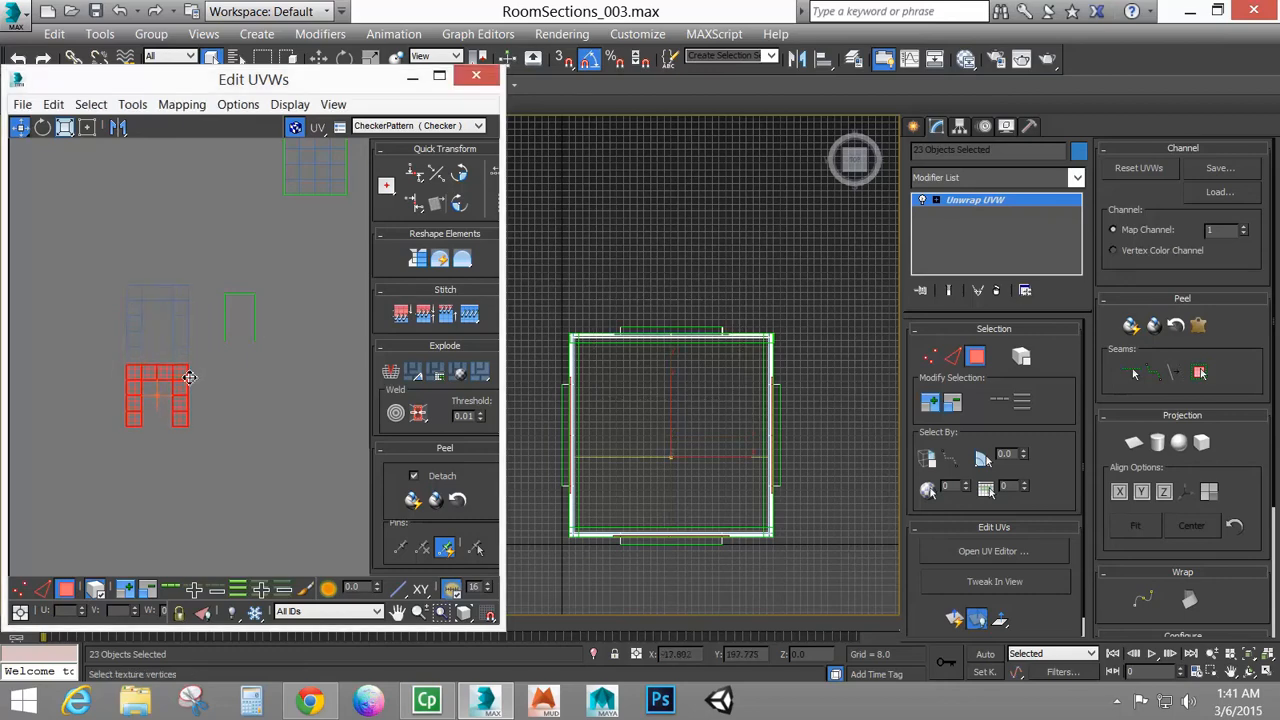
{"action": "left_click_drag", "start_coordinate": [813, 361], "coordinate": [734, 514]}
{"action": "left_click_drag", "start_coordinate": [181, 383], "coordinate": [184, 464]}
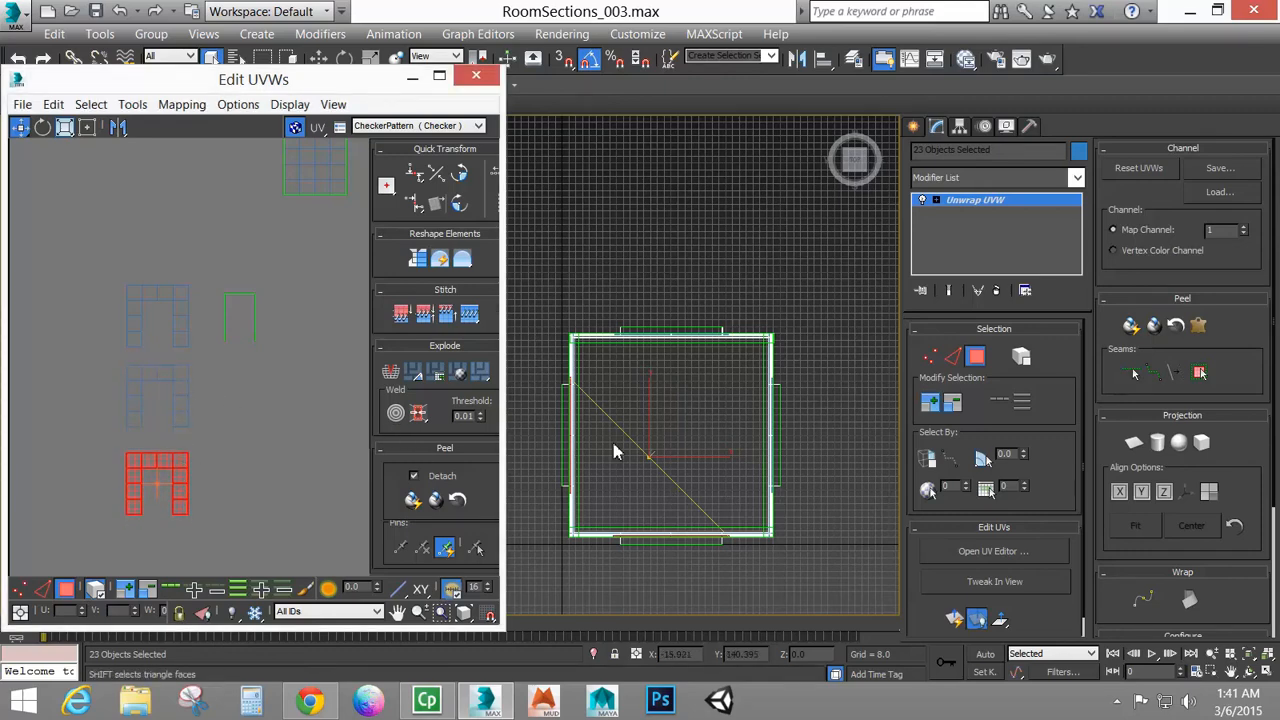
{"action": "left_click_drag", "start_coordinate": [800, 594], "coordinate": [600, 528]}
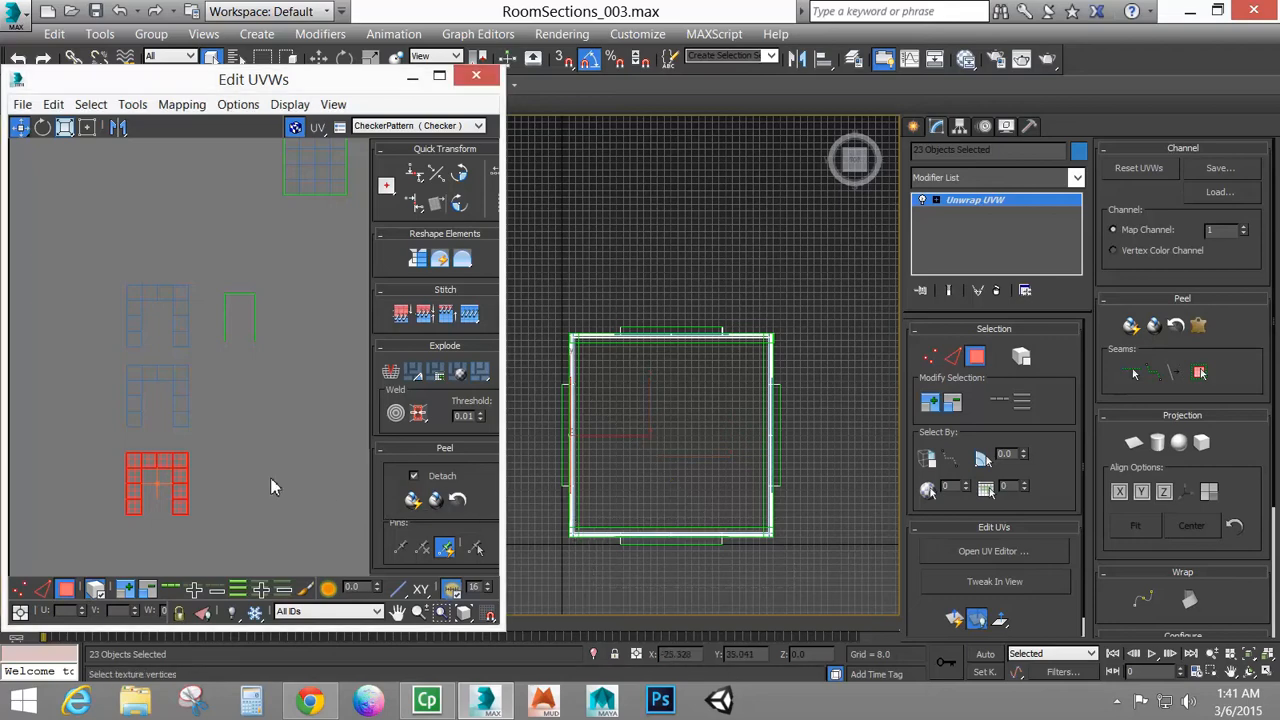
{"action": "left_click_drag", "start_coordinate": [177, 466], "coordinate": [180, 545]}
{"action": "middle_click_drag", "start_coordinate": [253, 464], "coordinate": [247, 407]}
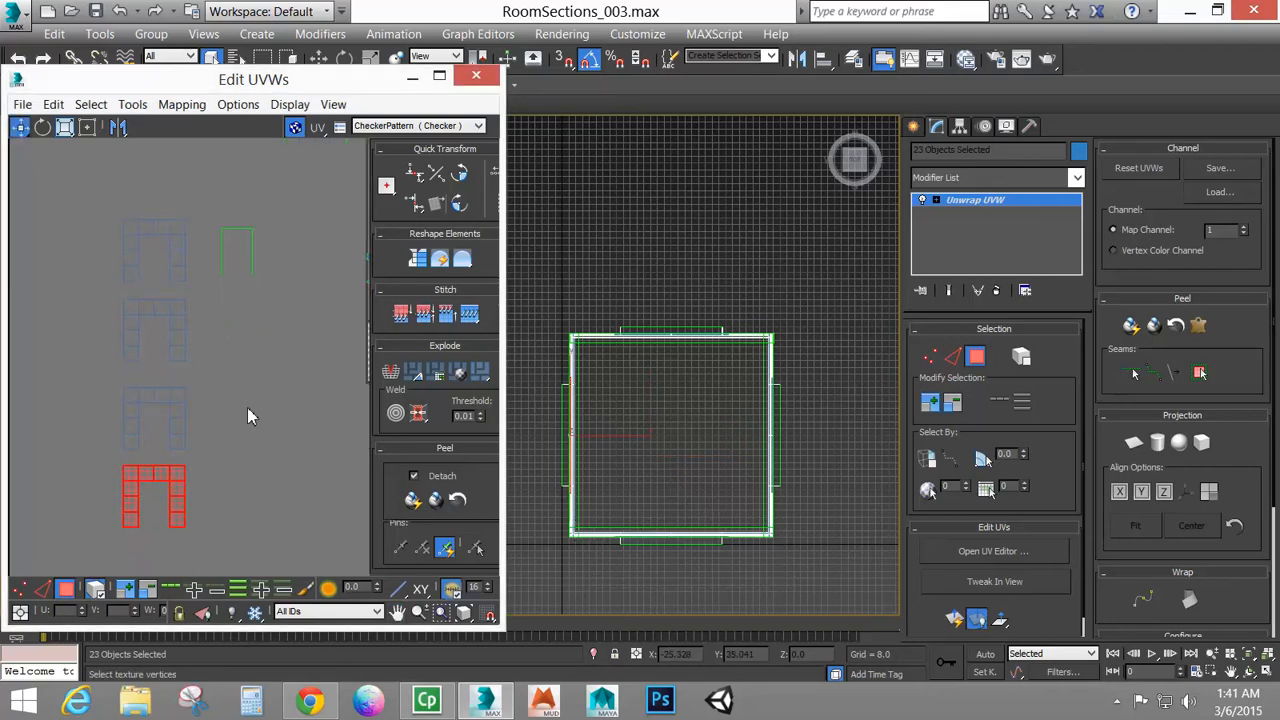
{"action": "scroll", "coordinate": [247, 407], "scroll_direction": "down", "scroll_amount": 1}
Apply a quick planar map to the uppermost U-shaped door trim piece in the column
{"action": "key", "text": "ctrl+z"}
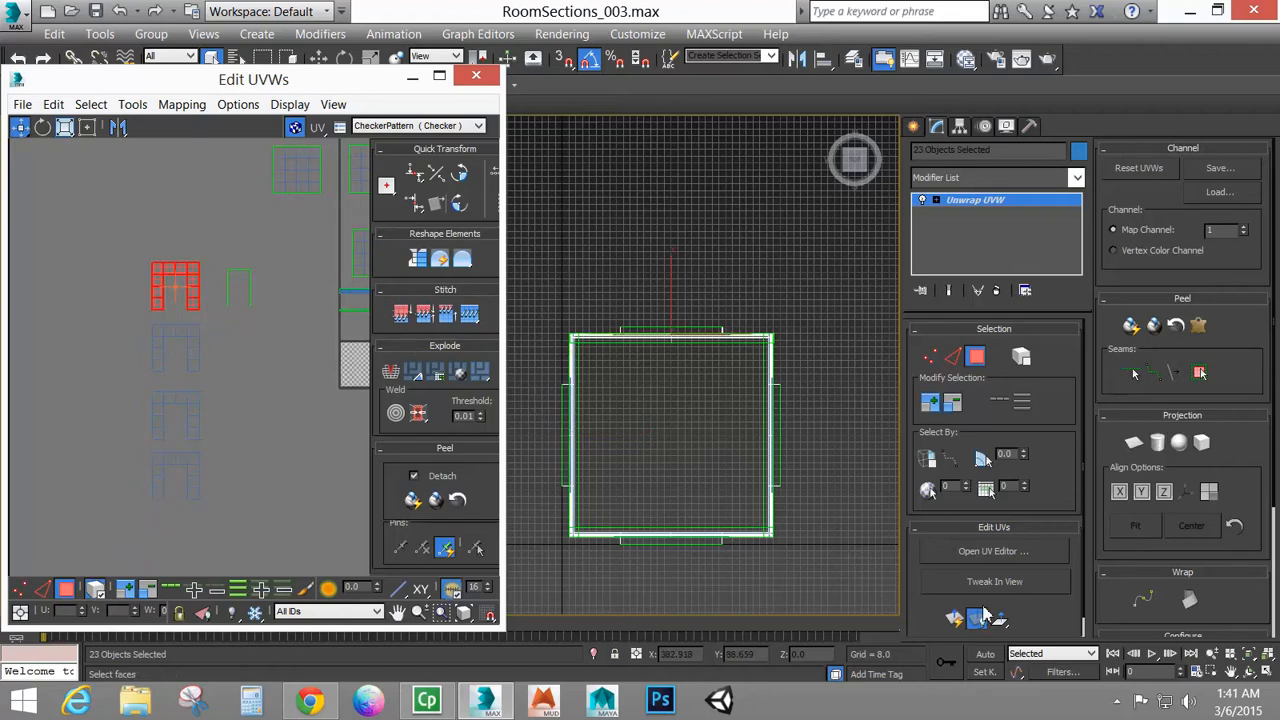
{"action": "left_click", "coordinate": [955, 625]}
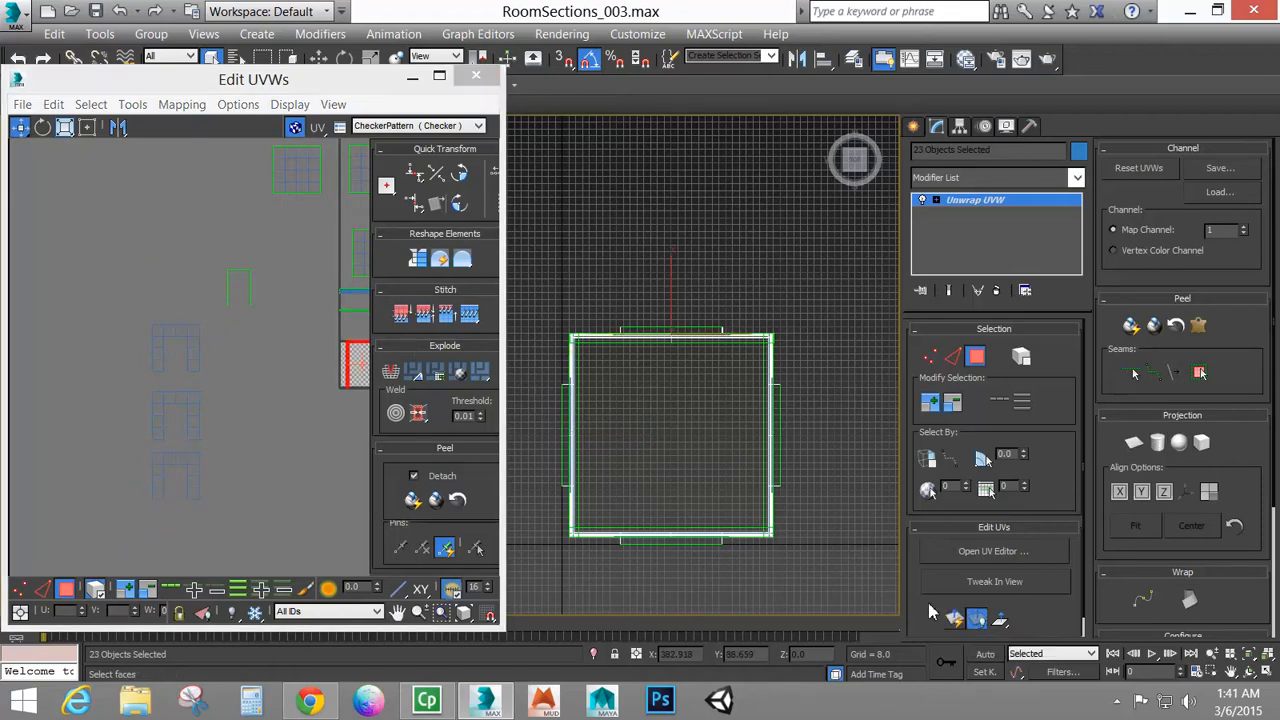
{"action": "middle_click_drag", "start_coordinate": [320, 394], "coordinate": [240, 403]}
{"action": "scroll", "coordinate": [253, 358], "scroll_direction": "up", "scroll_amount": 3}
{"action": "scroll", "coordinate": [241, 340], "scroll_direction": "up", "scroll_amount": 3}
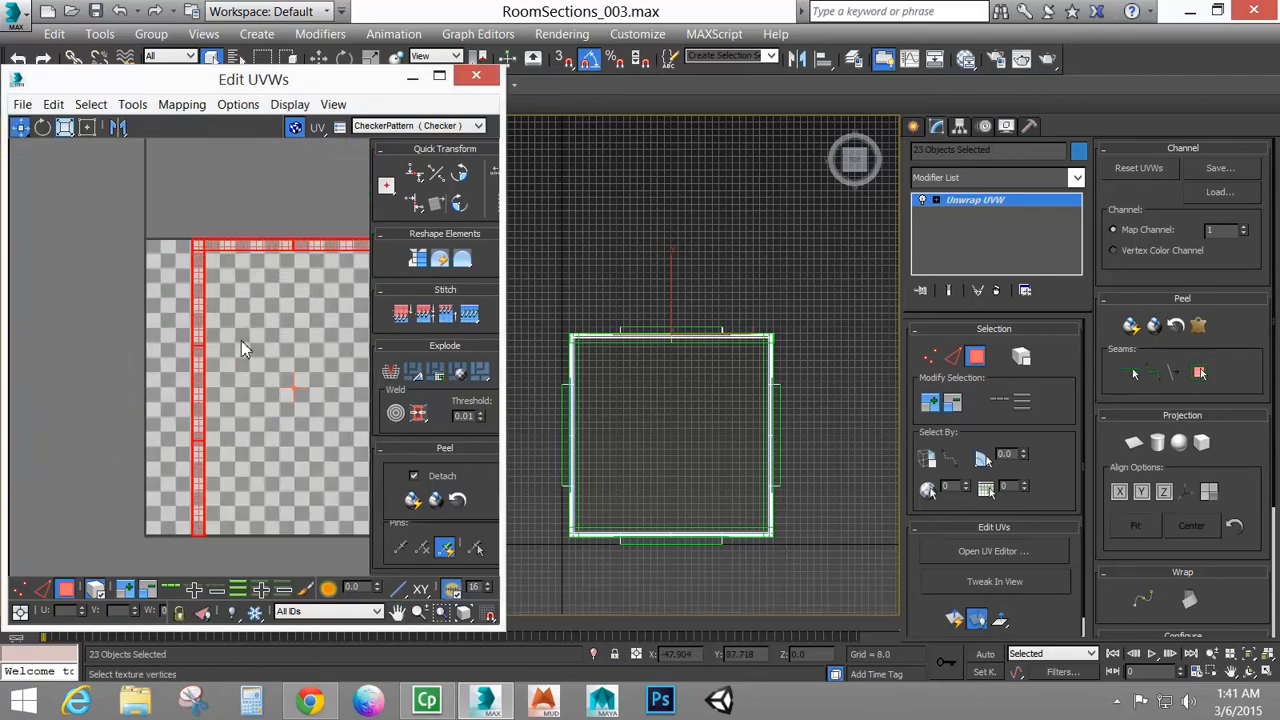
{"action": "scroll", "coordinate": [312, 292], "scroll_direction": "down", "scroll_amount": 2}
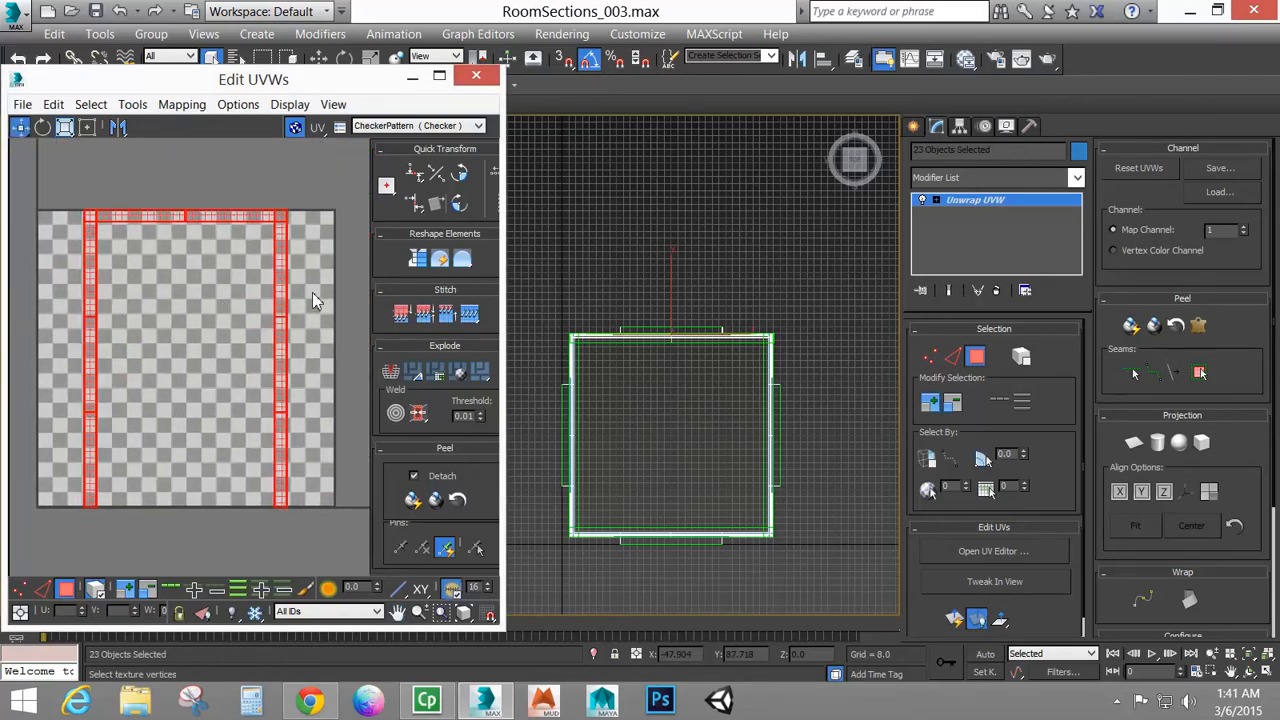
Try a Quick Peel on the selected door-frame faces, stop its computation, and undo the change
{"action": "left_click", "coordinate": [414, 504]}
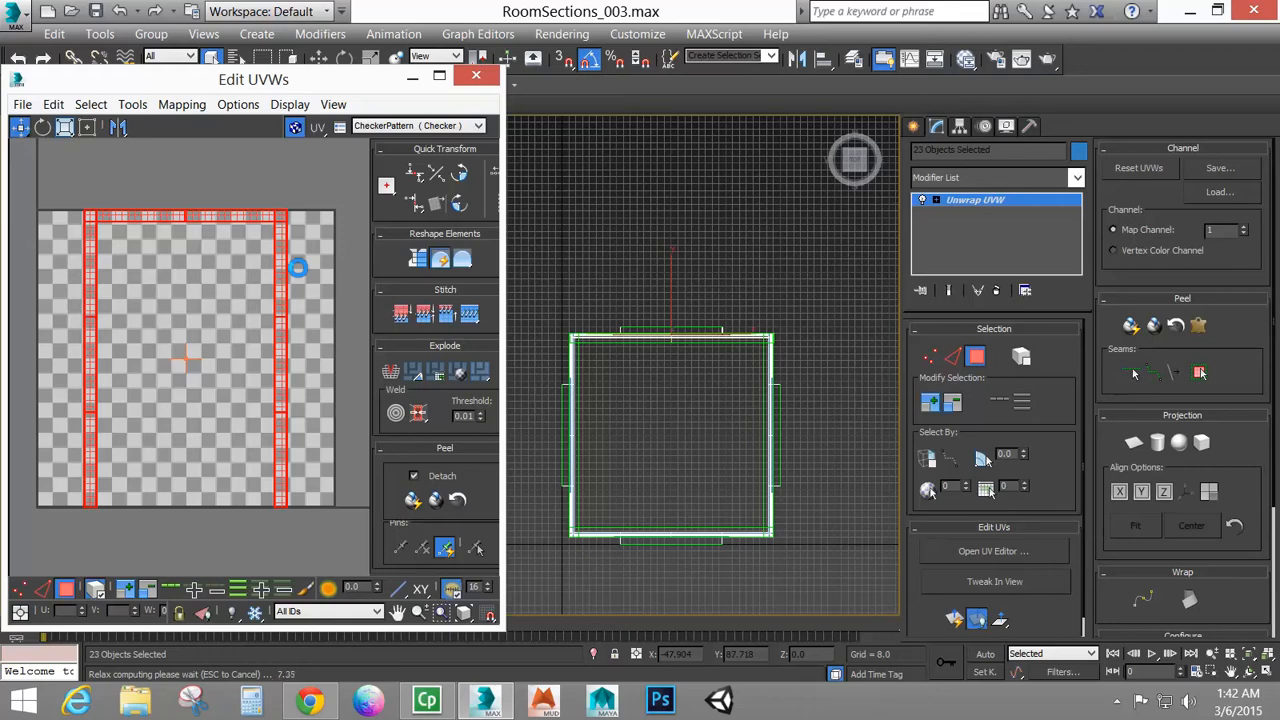
{"action": "key", "text": "Escape"}
{"action": "middle_click", "coordinate": [298, 268]}
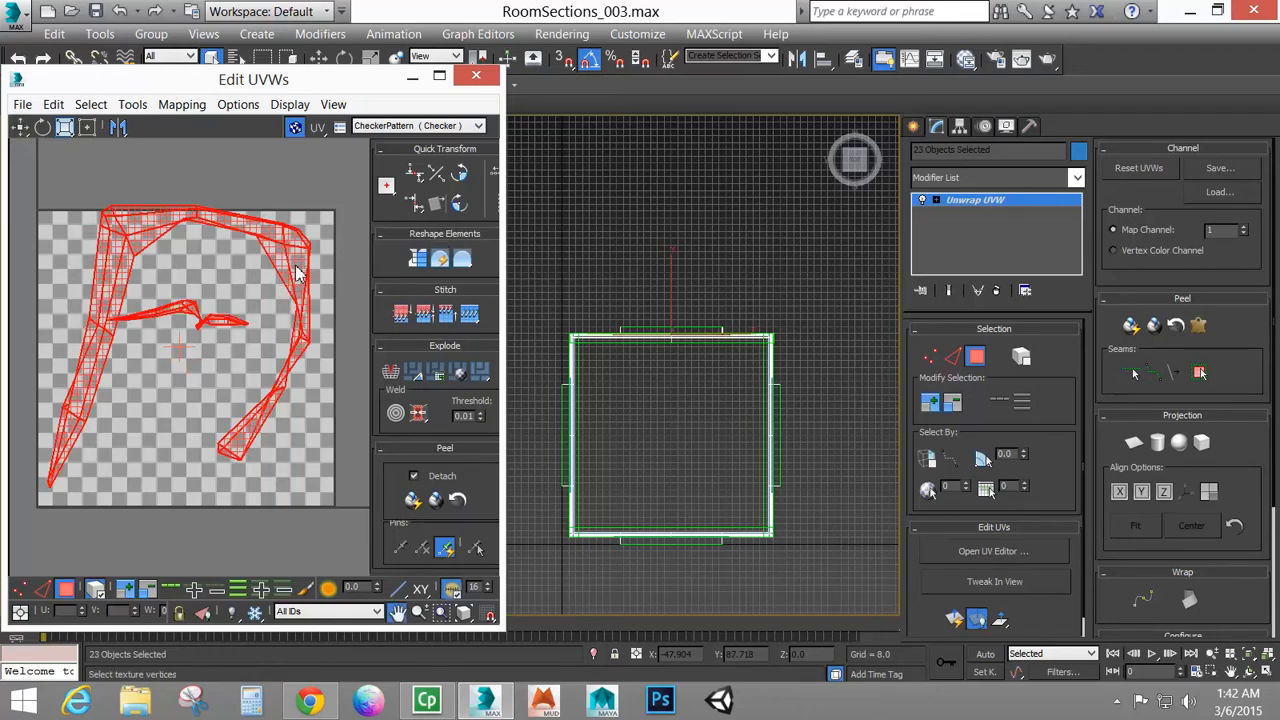
{"action": "key", "text": "ctrl+z"}
Select each of the three remaining gridded door-frame clusters in the UV layout individually and apply a quick planar map to each
{"action": "middle_click", "coordinate": [249, 338]}
{"action": "scroll", "coordinate": [249, 338], "scroll_direction": "down", "scroll_amount": 3}
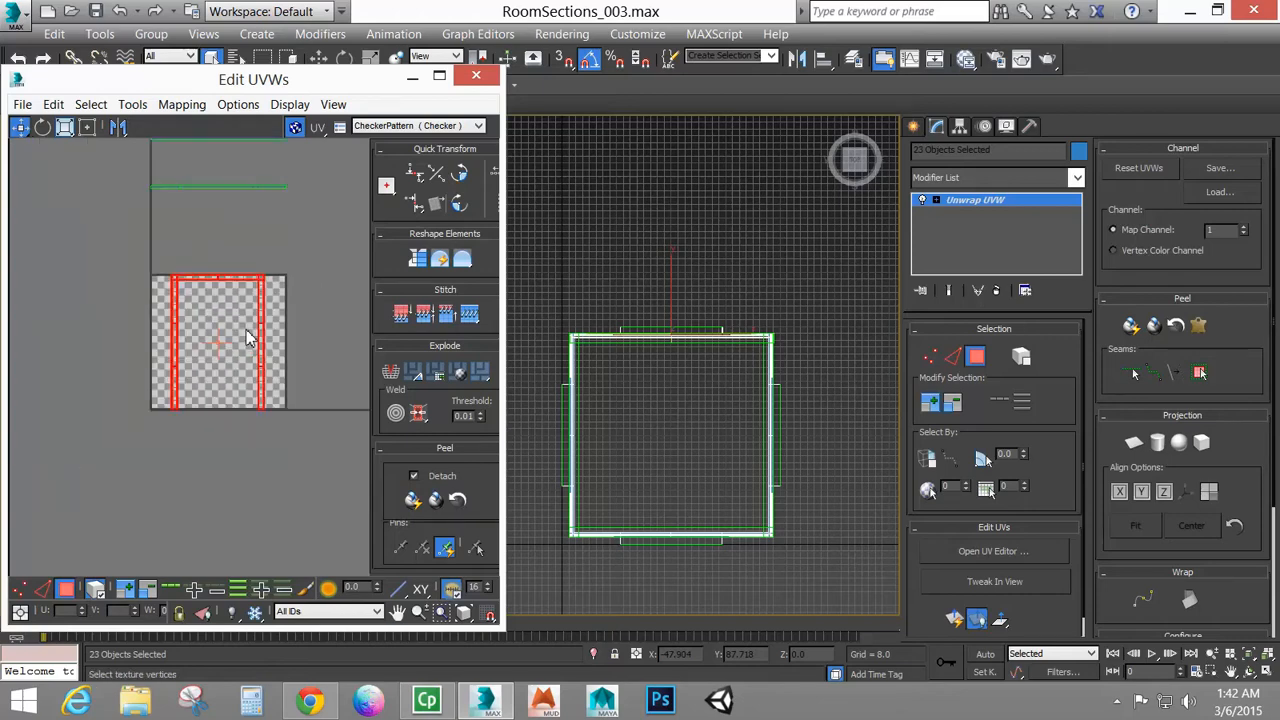
{"action": "scroll", "coordinate": [229, 376], "scroll_direction": "down", "scroll_amount": 2}
{"action": "middle_click_drag", "start_coordinate": [203, 396], "coordinate": [270, 397]}
{"action": "scroll", "coordinate": [270, 397], "scroll_direction": "down", "scroll_amount": 2}
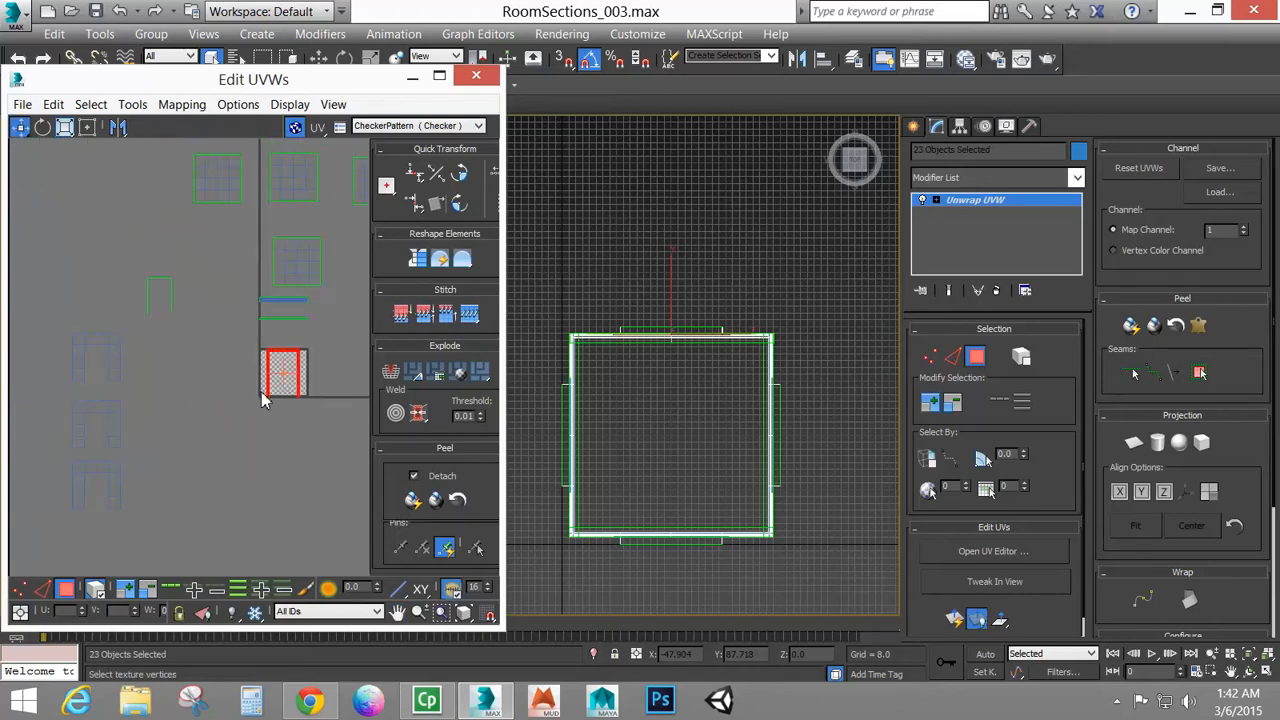
{"action": "middle_click_drag", "start_coordinate": [180, 389], "coordinate": [200, 368]}
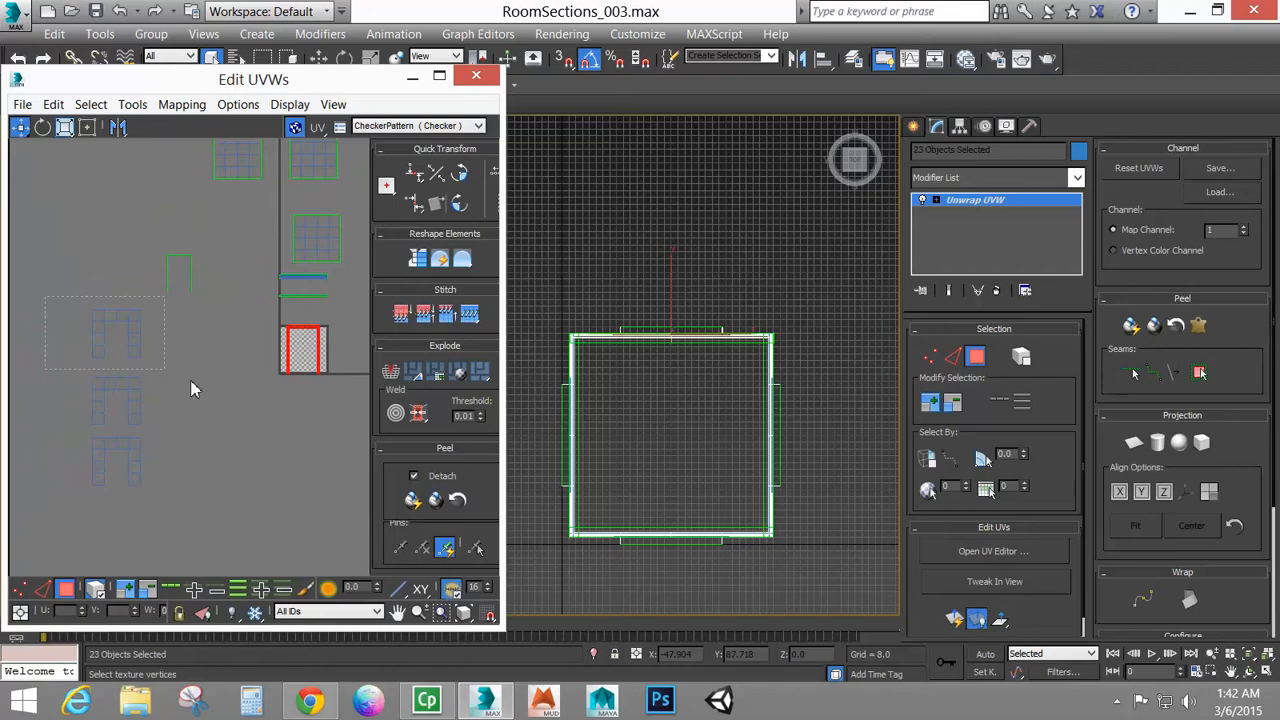
{"action": "left_click_drag", "start_coordinate": [193, 389], "coordinate": [195, 390]}
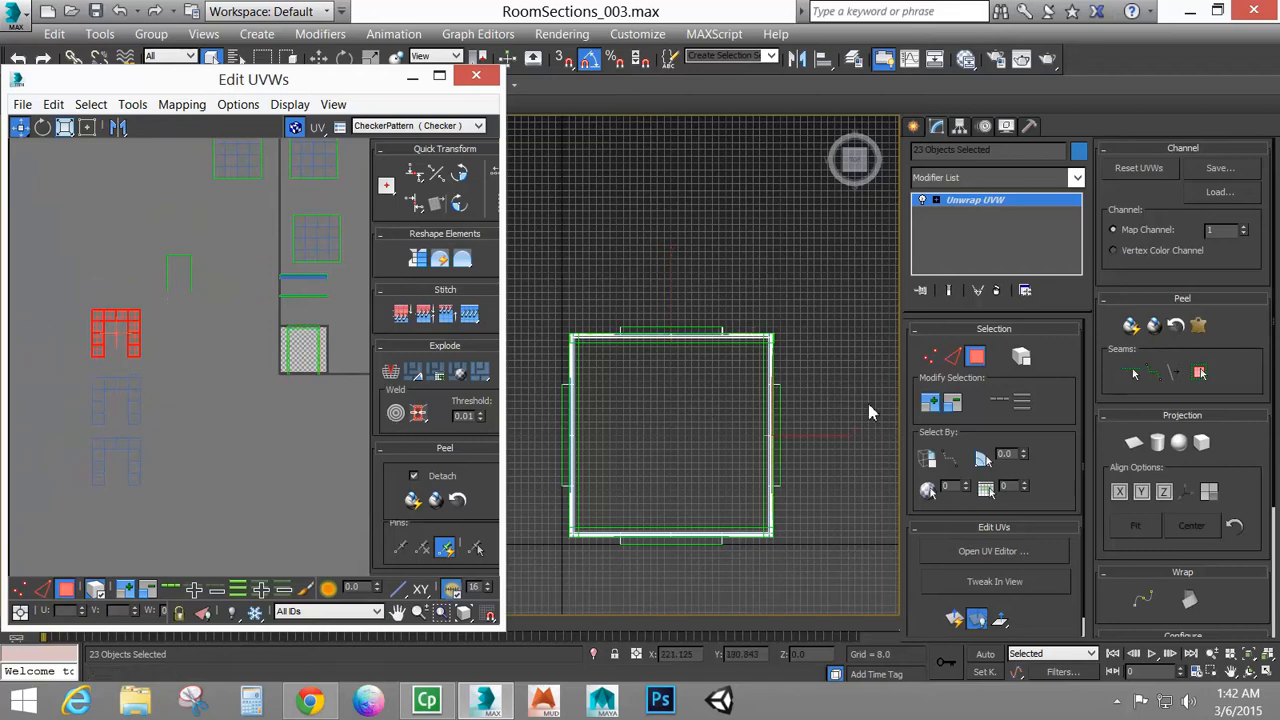
{"action": "left_click", "coordinate": [955, 620]}
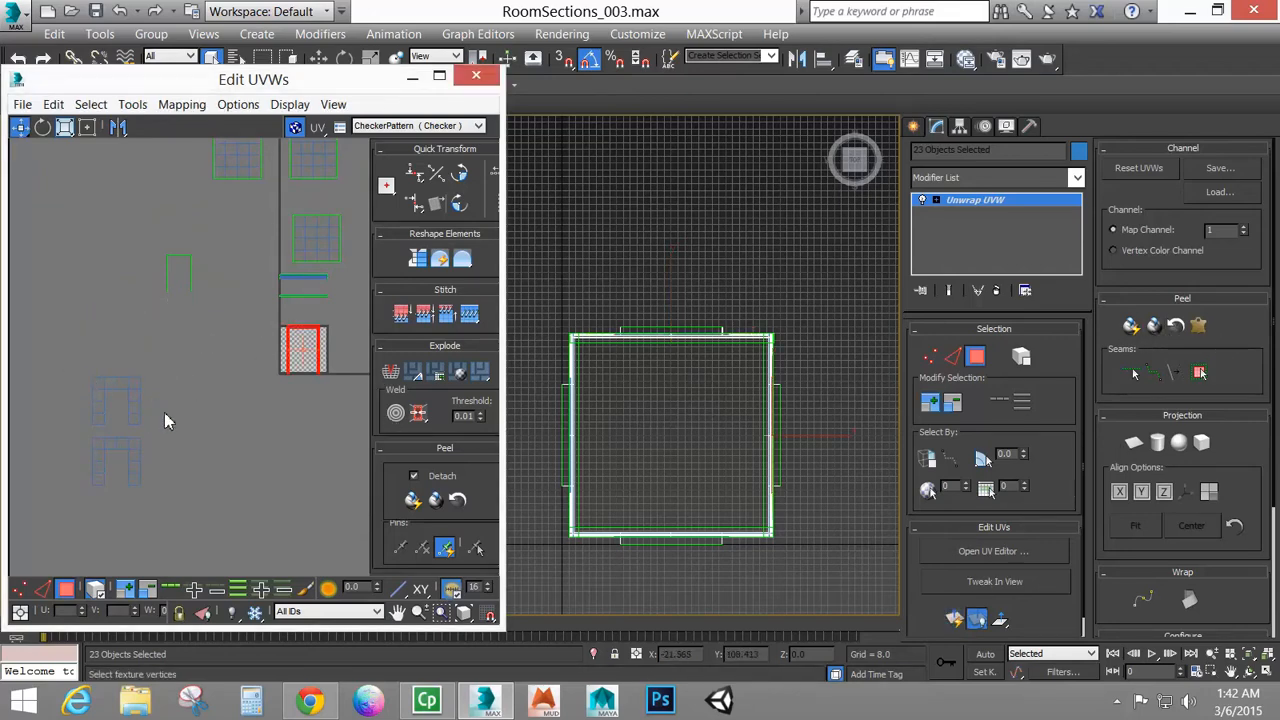
{"action": "key", "text": "ctrl+z"}
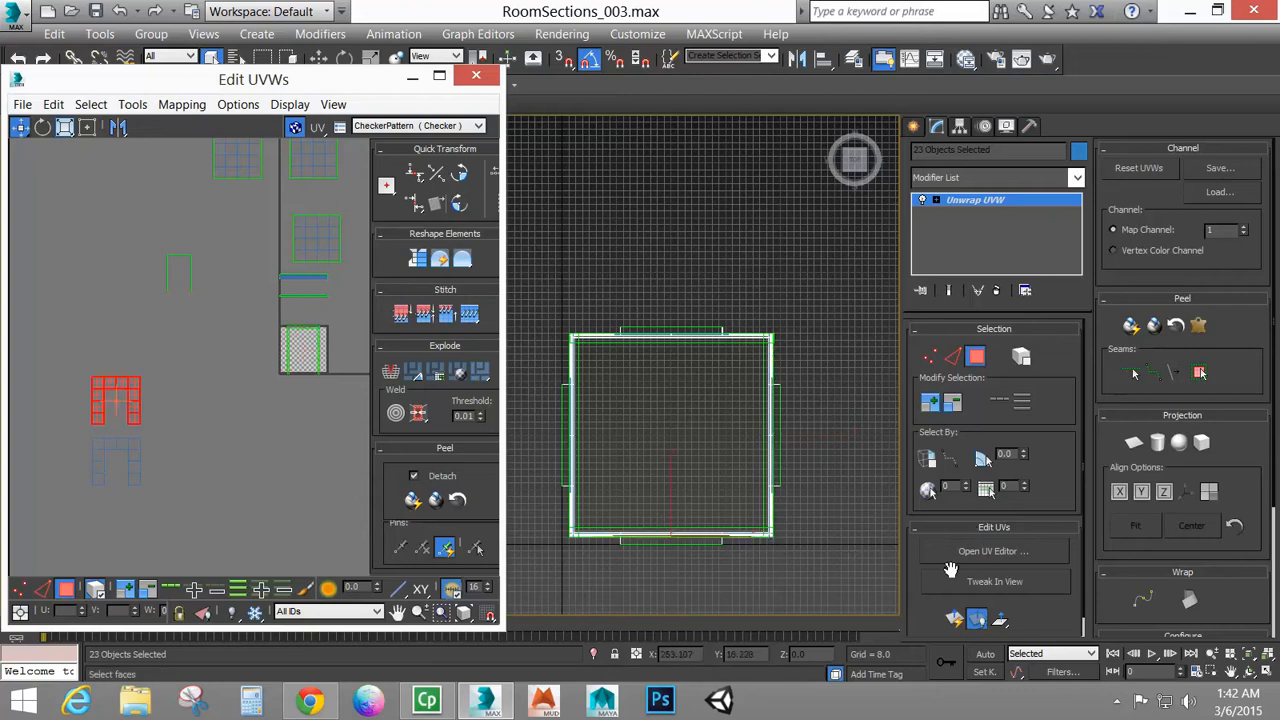
{"action": "left_click", "coordinate": [955, 620]}
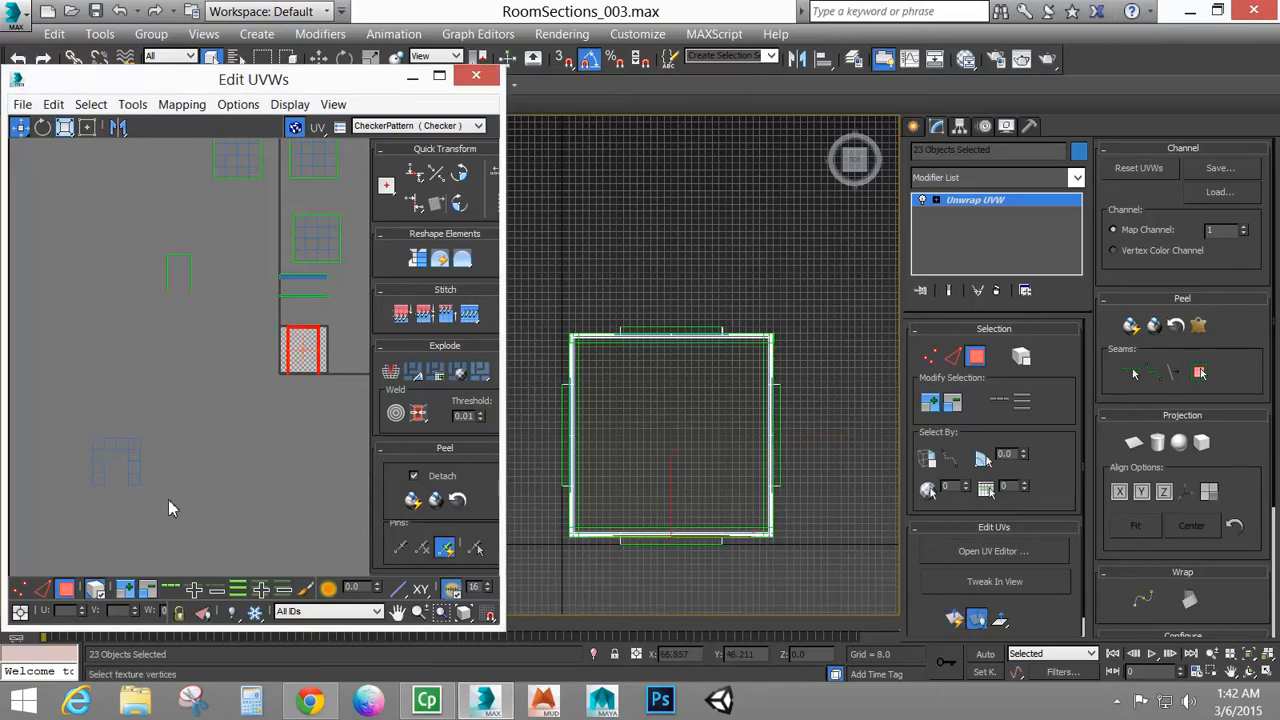
{"action": "key", "text": "ctrl+z"}
{"action": "left_click", "coordinate": [955, 620]}
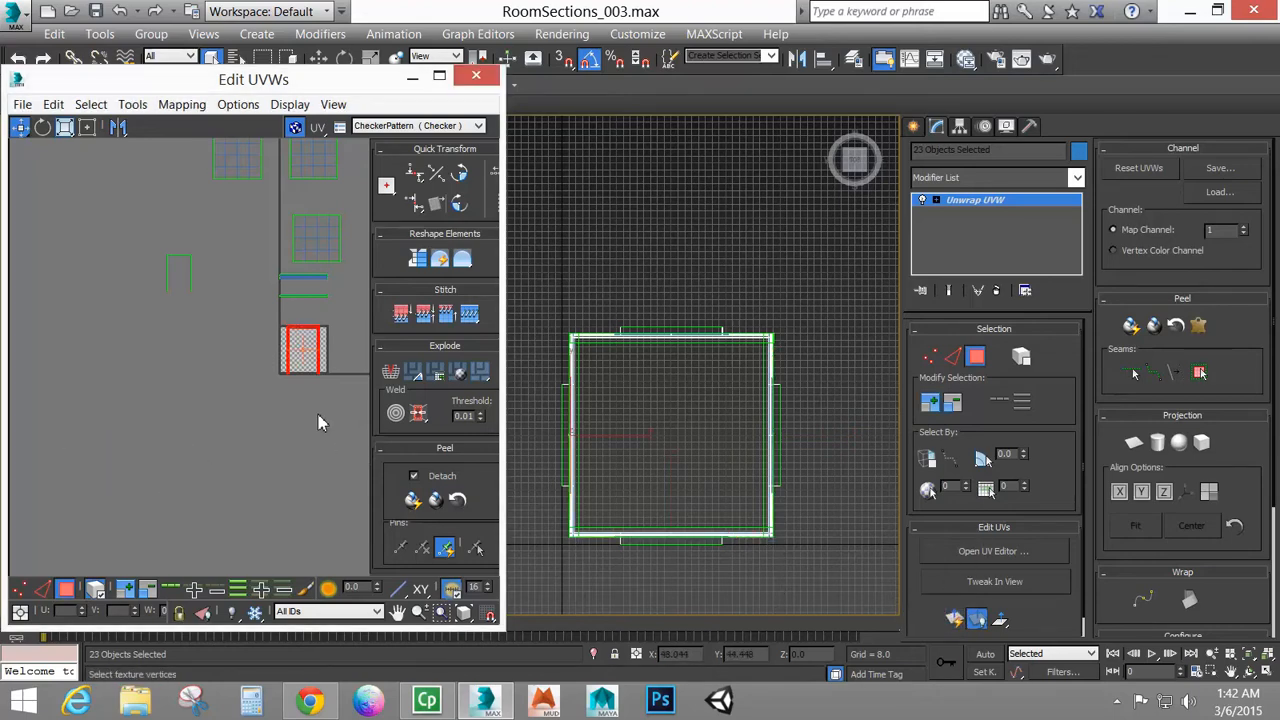
Examine the planar-mapped frame faces in the perspective view, close up at an upper corner of the frame
{"action": "middle_click_drag", "start_coordinate": [322, 383], "coordinate": [271, 405]}
{"action": "scroll", "coordinate": [272, 403], "scroll_direction": "up", "scroll_amount": 5}
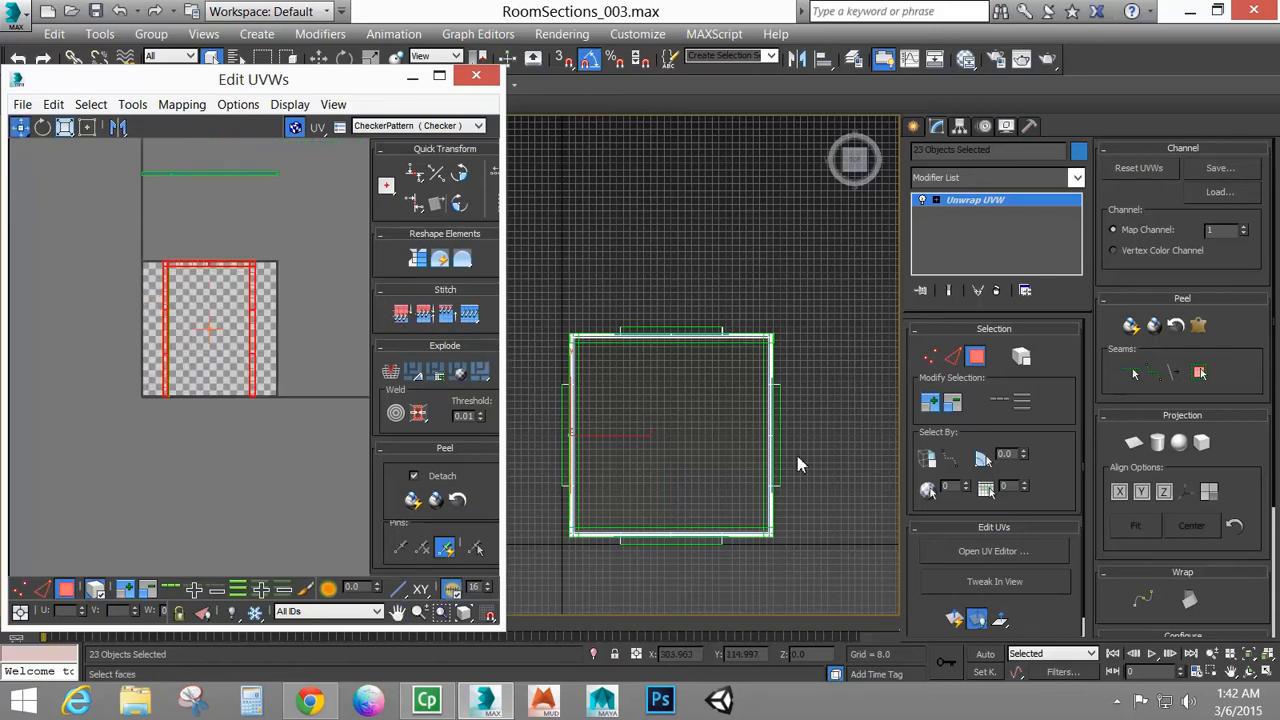
{"action": "middle_click", "coordinate": [704, 450]}
{"action": "key", "text": "p"}
{"action": "middle_click_drag", "start_coordinate": [720, 486], "coordinate": [624, 426], "text": "alt"}
{"action": "scroll", "coordinate": [624, 426], "scroll_direction": "up", "scroll_amount": 6}
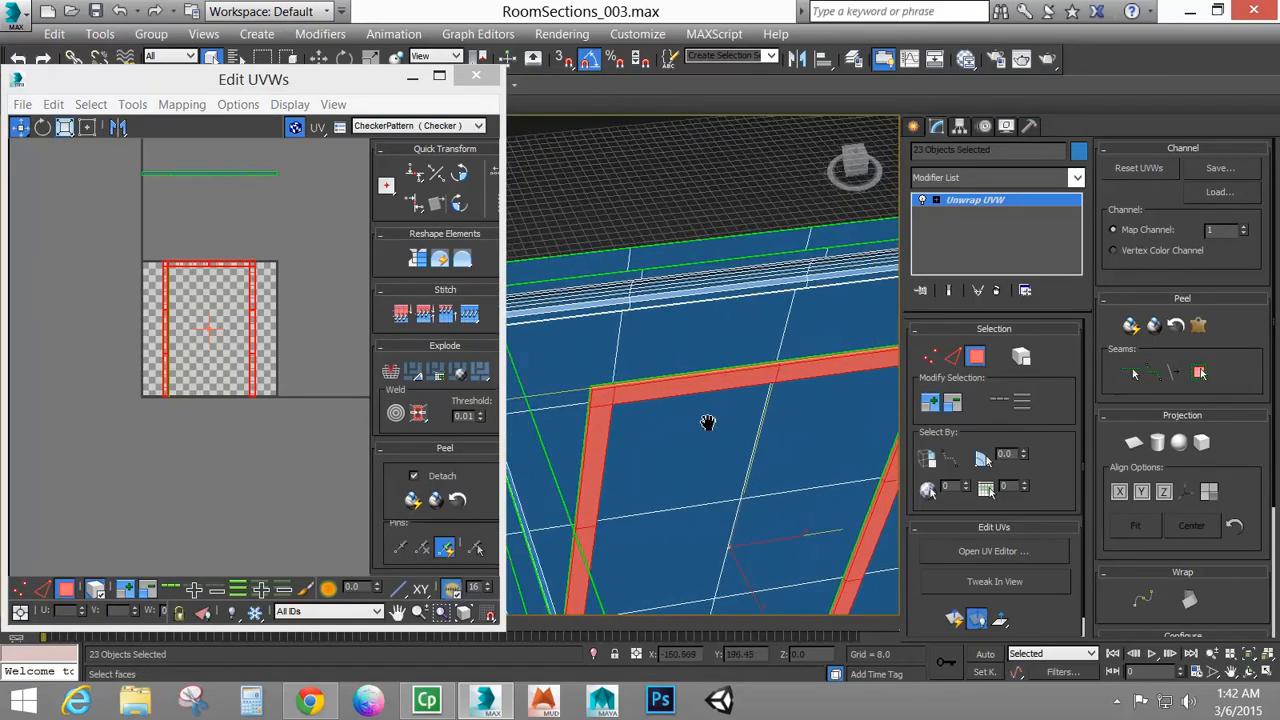
{"action": "scroll", "coordinate": [623, 471], "scroll_direction": "up", "scroll_amount": 3}
{"action": "scroll", "coordinate": [609, 457], "scroll_direction": "up", "scroll_amount": 3}
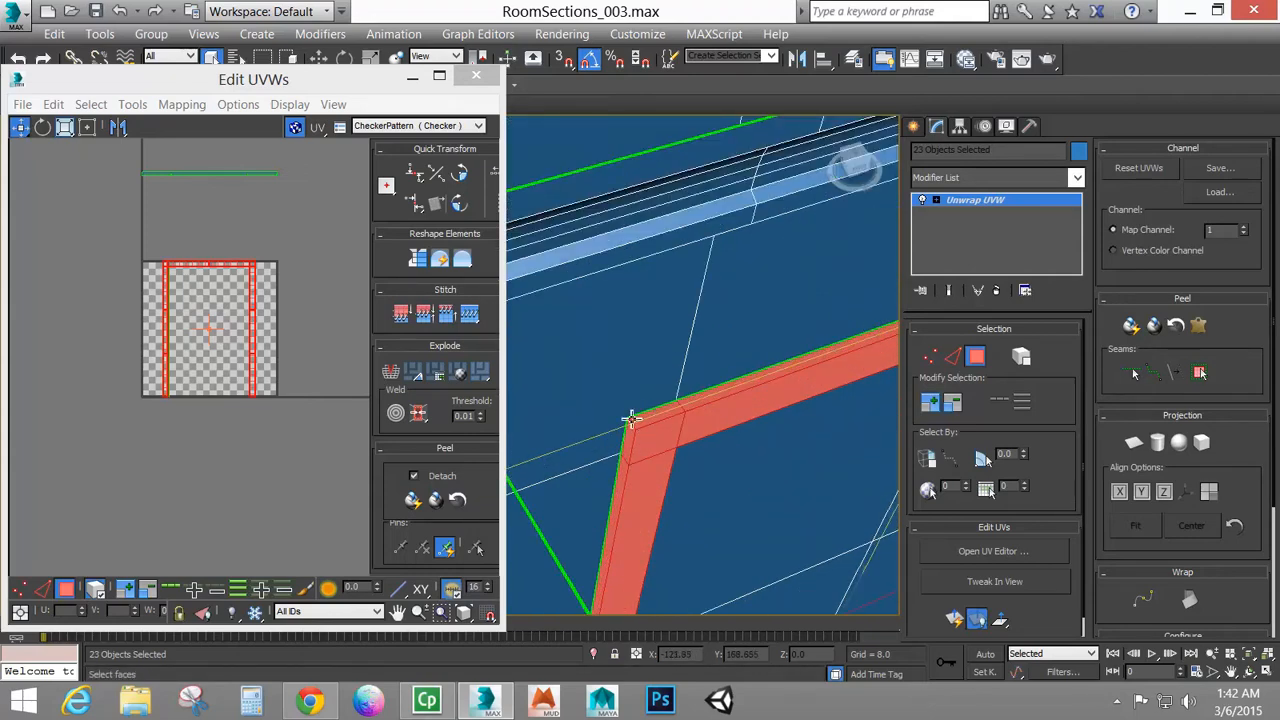
Check the vertices at the frame's upper corner by selecting them in vertex mode, and return to polygon selection
{"action": "left_click", "coordinate": [929, 356]}
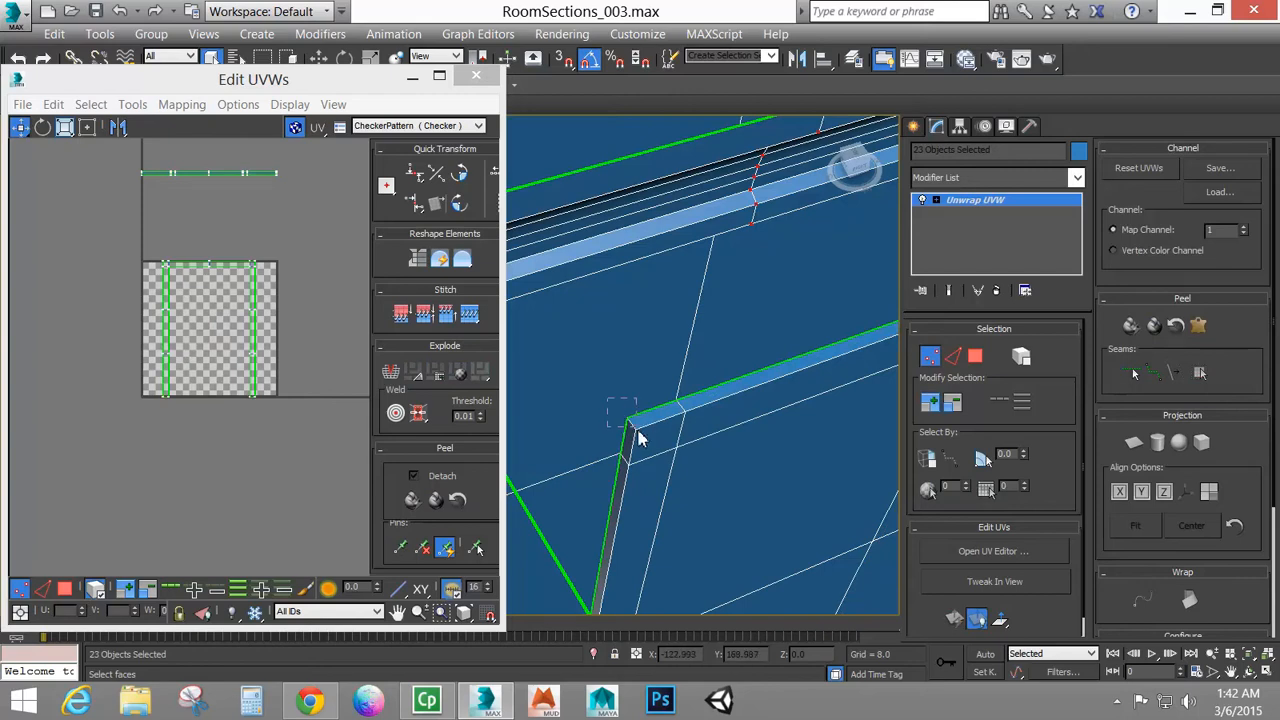
{"action": "left_click_drag", "start_coordinate": [607, 398], "coordinate": [637, 429]}
{"action": "middle_click_drag", "start_coordinate": [755, 393], "coordinate": [694, 394]}
{"action": "left_click_drag", "start_coordinate": [597, 391], "coordinate": [633, 421]}
{"action": "middle_click_drag", "start_coordinate": [778, 394], "coordinate": [466, 451]}
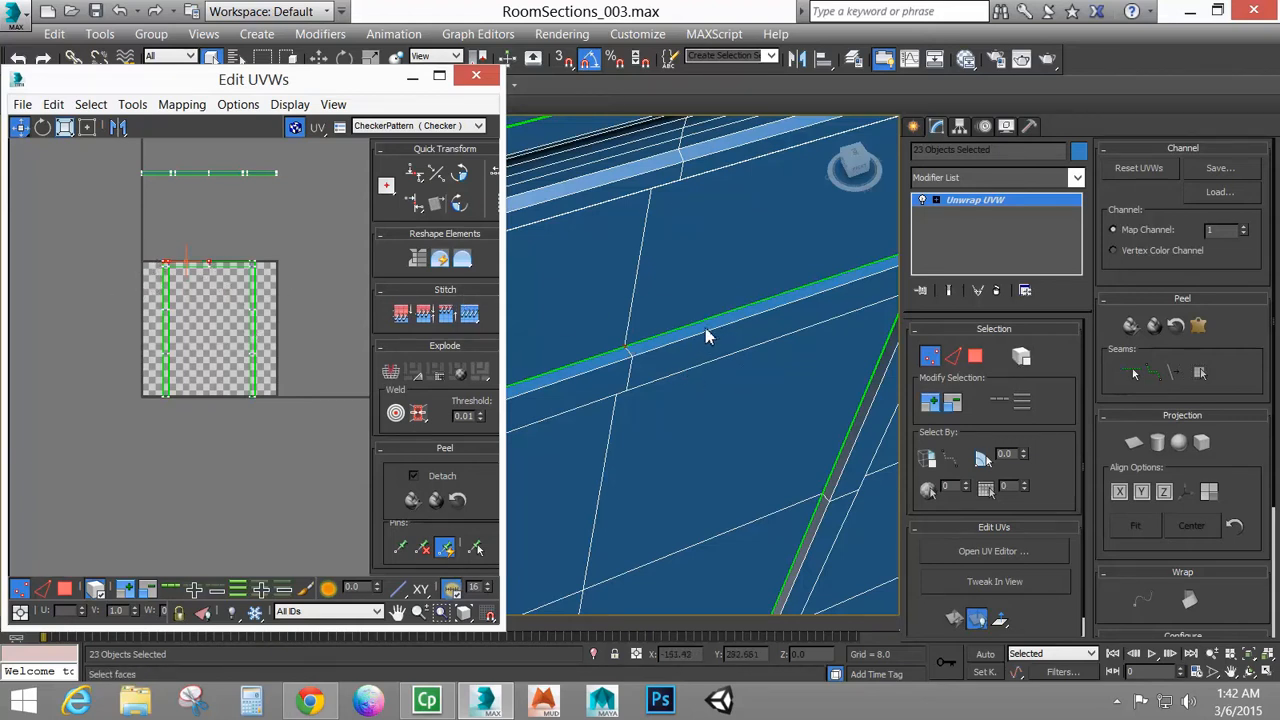
{"action": "left_click", "coordinate": [975, 357]}
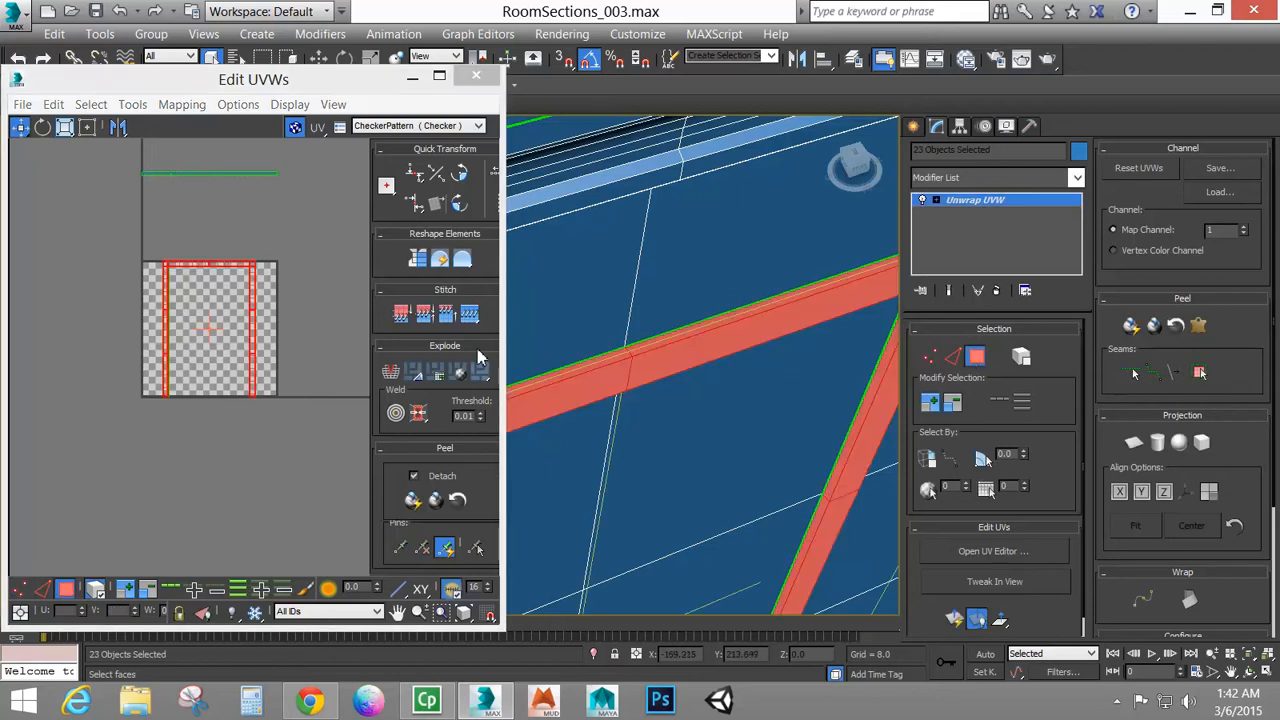
Move the stacked door-frame UVs out of the checker tile into the empty area on its right
{"action": "scroll", "coordinate": [262, 357], "scroll_direction": "down", "scroll_amount": 2}
{"action": "scroll", "coordinate": [262, 357], "scroll_direction": "down", "scroll_amount": 2}
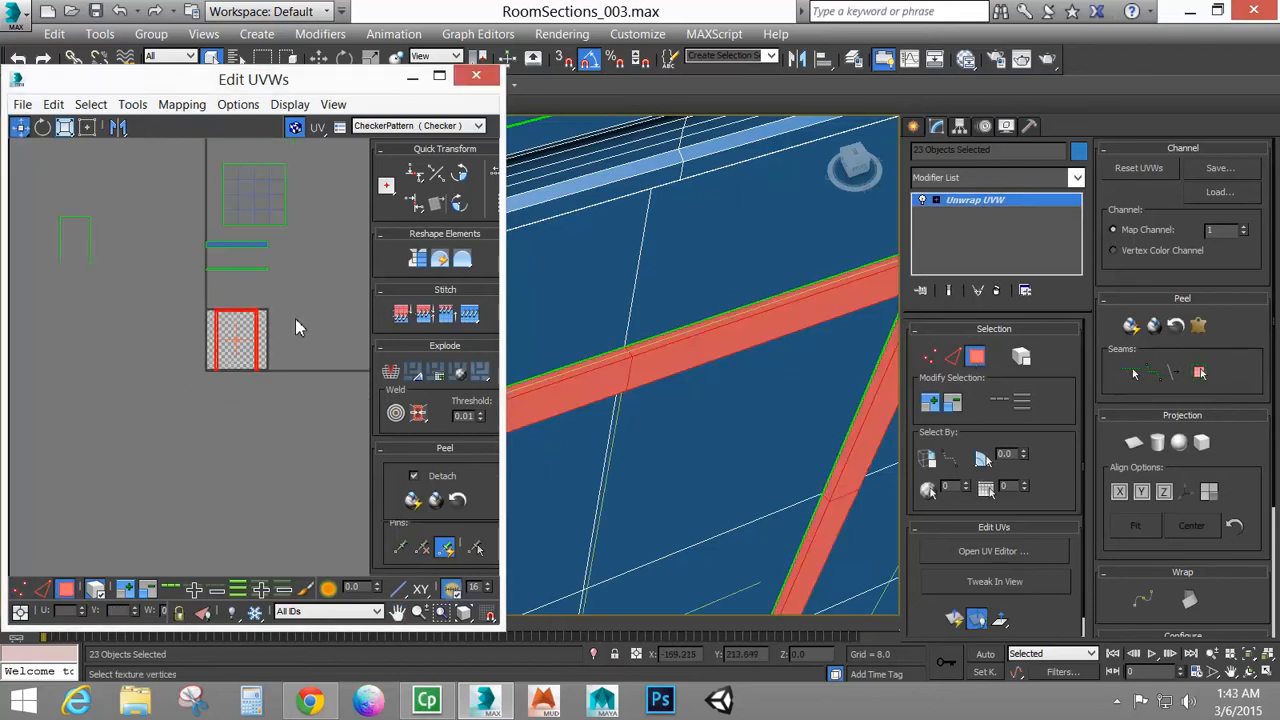
{"action": "middle_click_drag", "start_coordinate": [295, 318], "coordinate": [262, 367]}
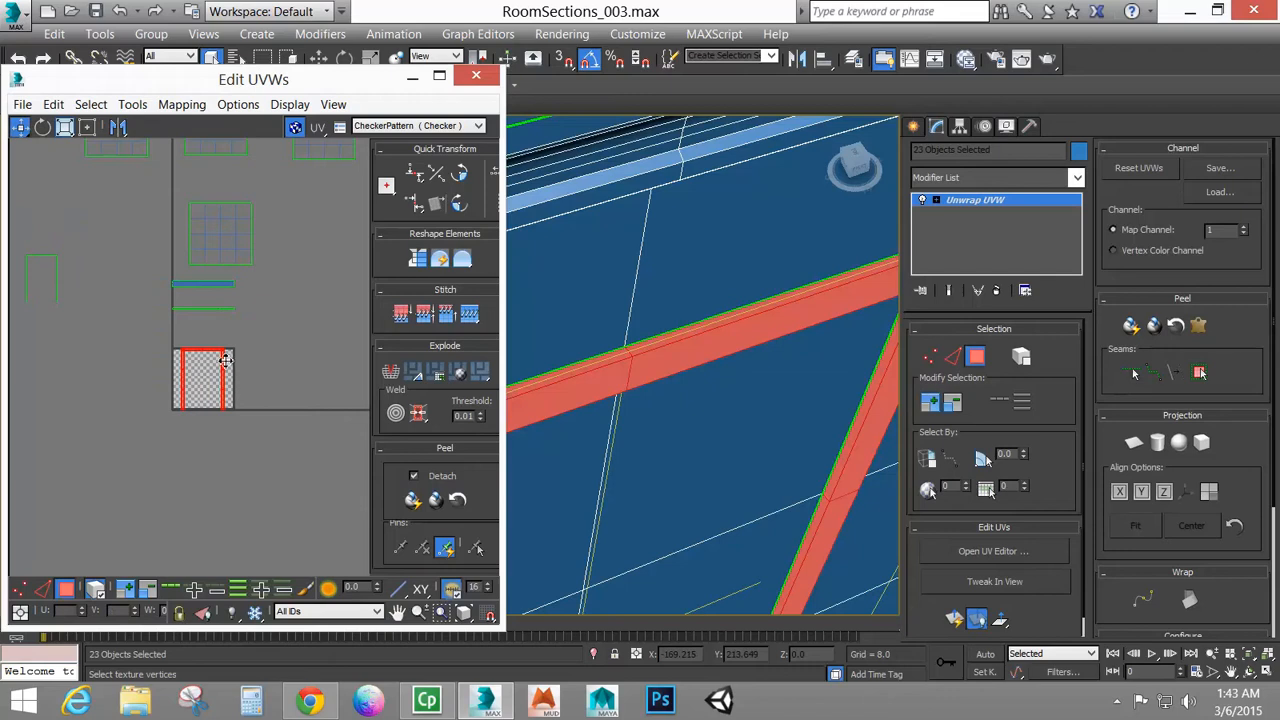
{"action": "left_click_drag", "start_coordinate": [225, 361], "coordinate": [326, 286]}
{"action": "key", "text": "ctrl+z"}
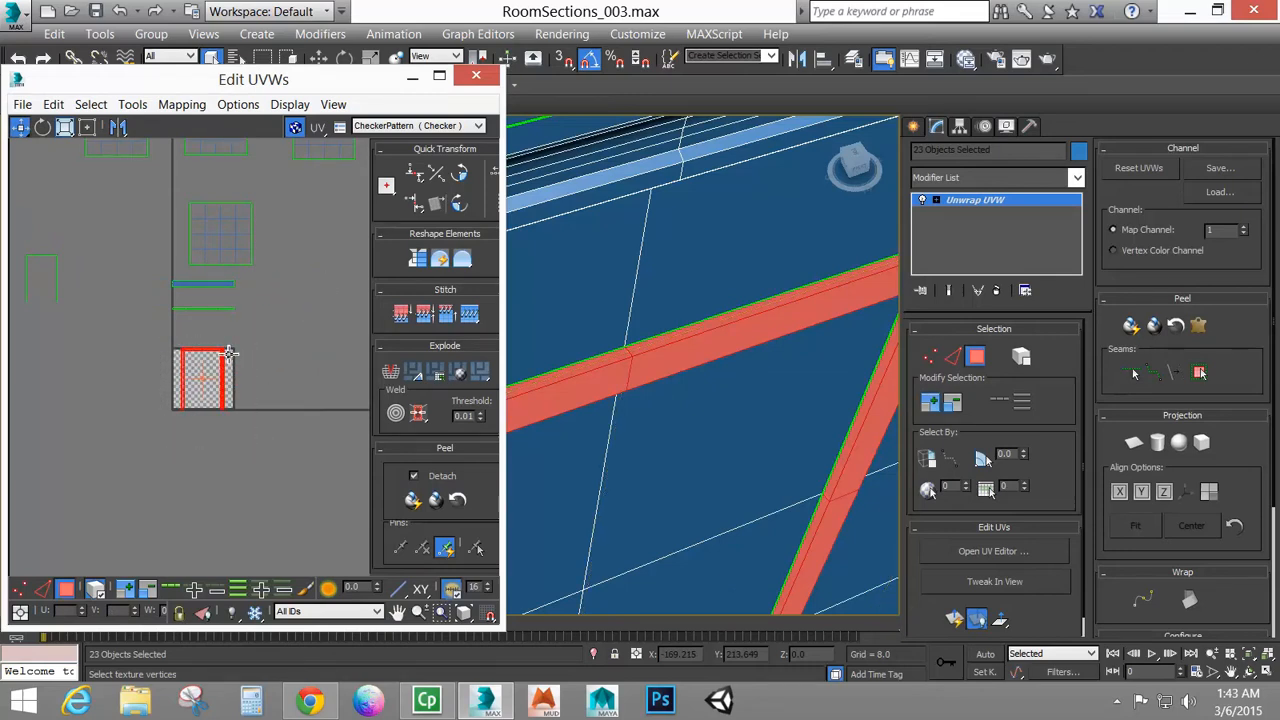
{"action": "left_click_drag", "start_coordinate": [227, 354], "coordinate": [322, 286]}
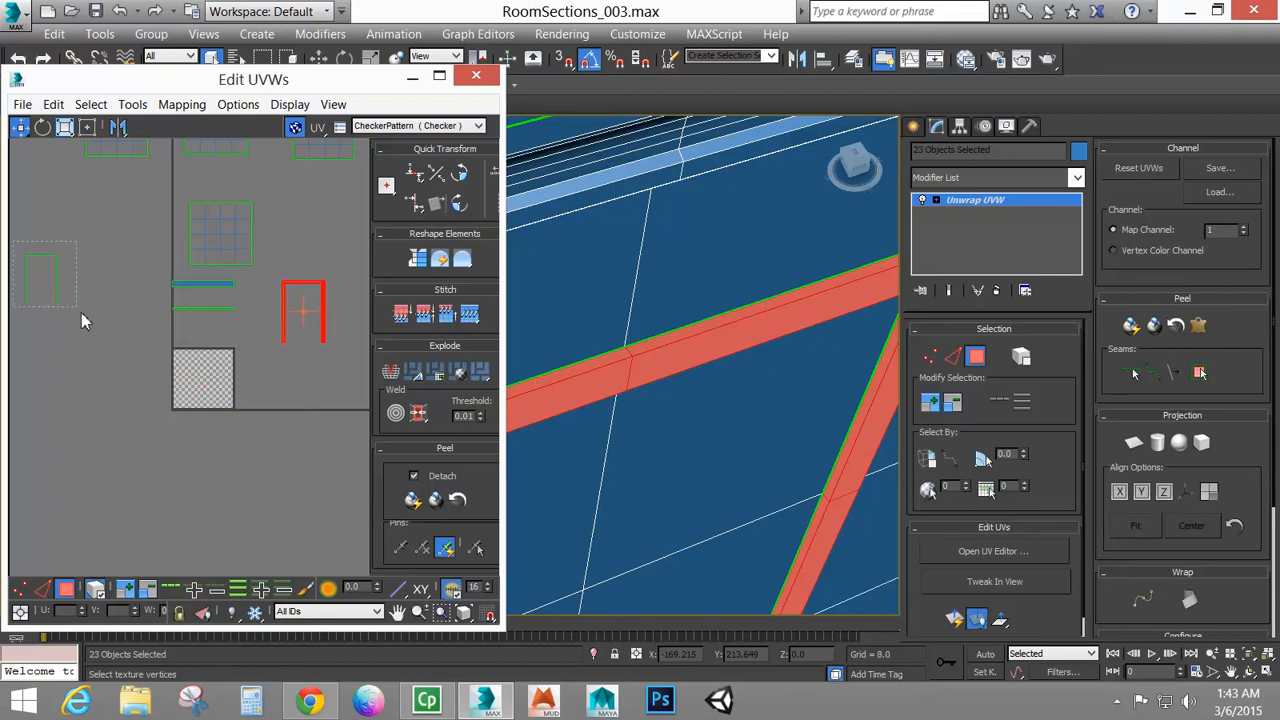
Select the small thin arch-shaped UV cluster and check which faces it covers on the room model
{"action": "left_click_drag", "start_coordinate": [82, 313], "coordinate": [93, 327]}
{"action": "middle_click_drag", "start_coordinate": [615, 393], "coordinate": [669, 329]}
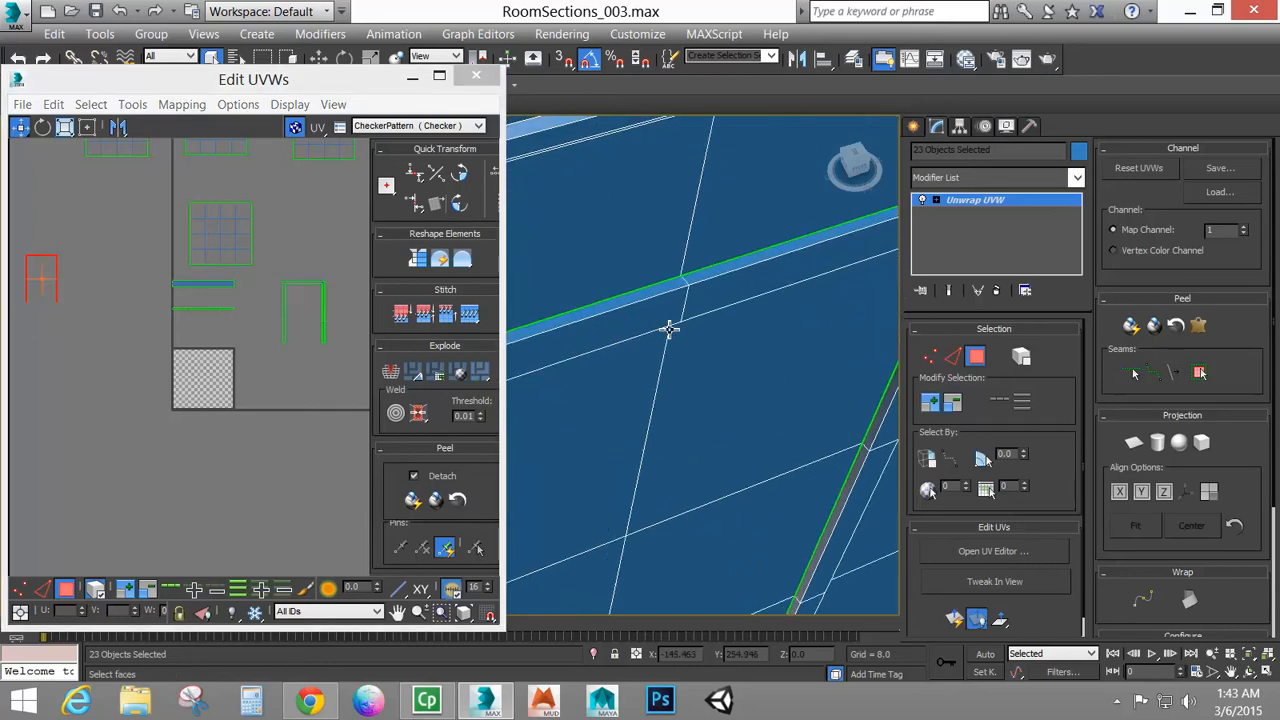
{"action": "scroll", "coordinate": [669, 330], "scroll_direction": "down", "scroll_amount": 4}
{"action": "middle_click_drag", "start_coordinate": [661, 401], "coordinate": [687, 248]}
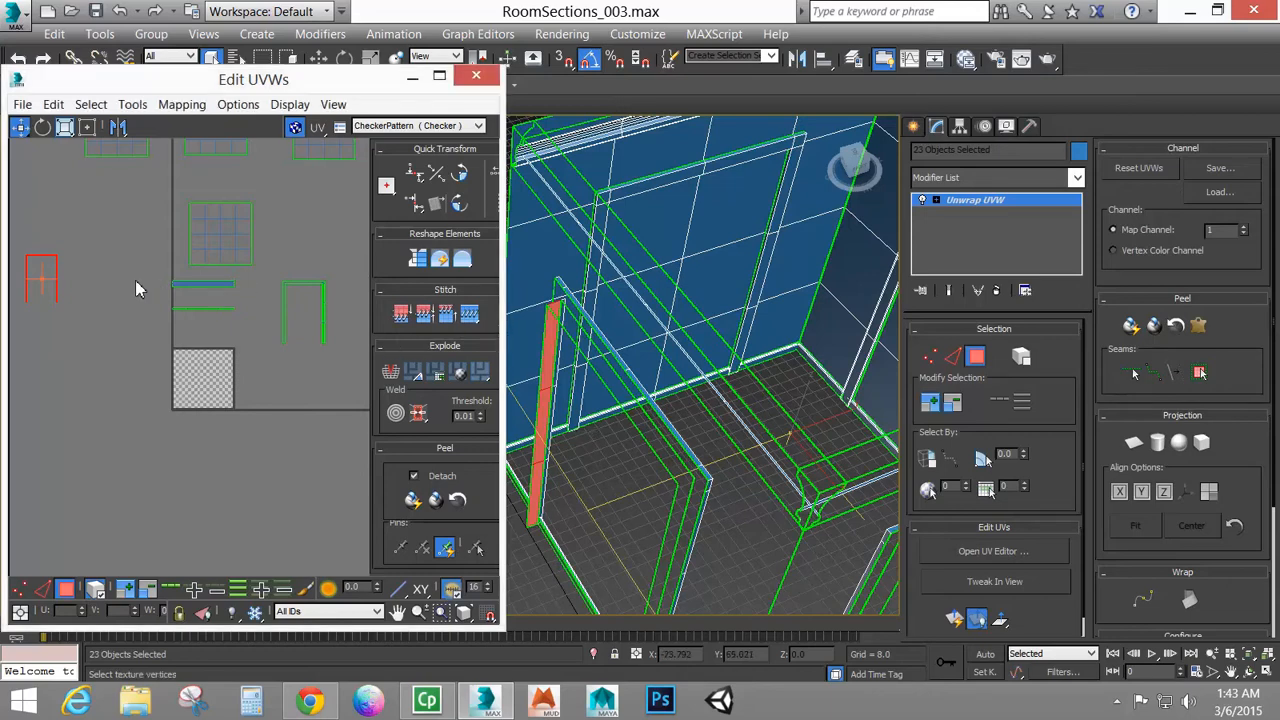
Turn off element selection and deselect the thin arch cluster's horizontal top strip, keeping its two vertical strips selected
{"action": "middle_click_drag", "start_coordinate": [171, 308], "coordinate": [291, 376]}
{"action": "scroll", "coordinate": [196, 333], "scroll_direction": "up", "scroll_amount": 4}
{"action": "middle_click_drag", "start_coordinate": [148, 336], "coordinate": [198, 348]}
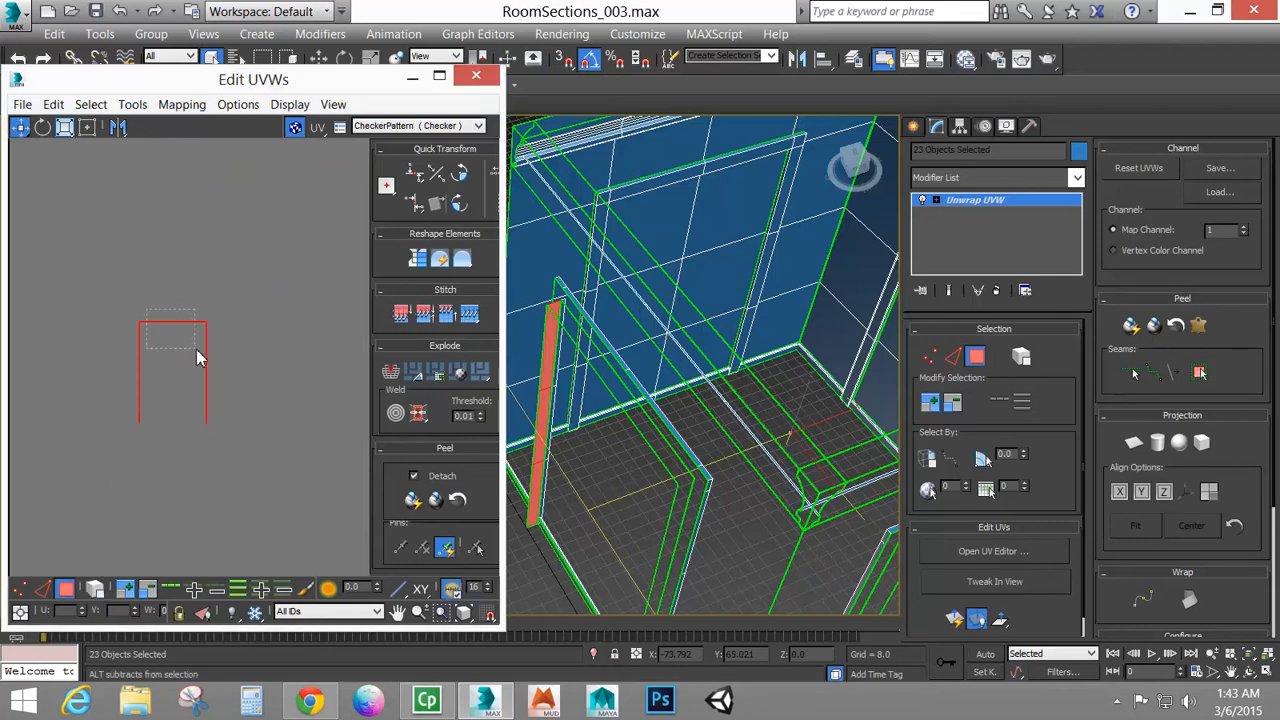
{"action": "left_click_drag", "start_coordinate": [198, 357], "coordinate": [200, 357]}
{"action": "scroll", "coordinate": [178, 364], "scroll_direction": "up", "scroll_amount": 2}
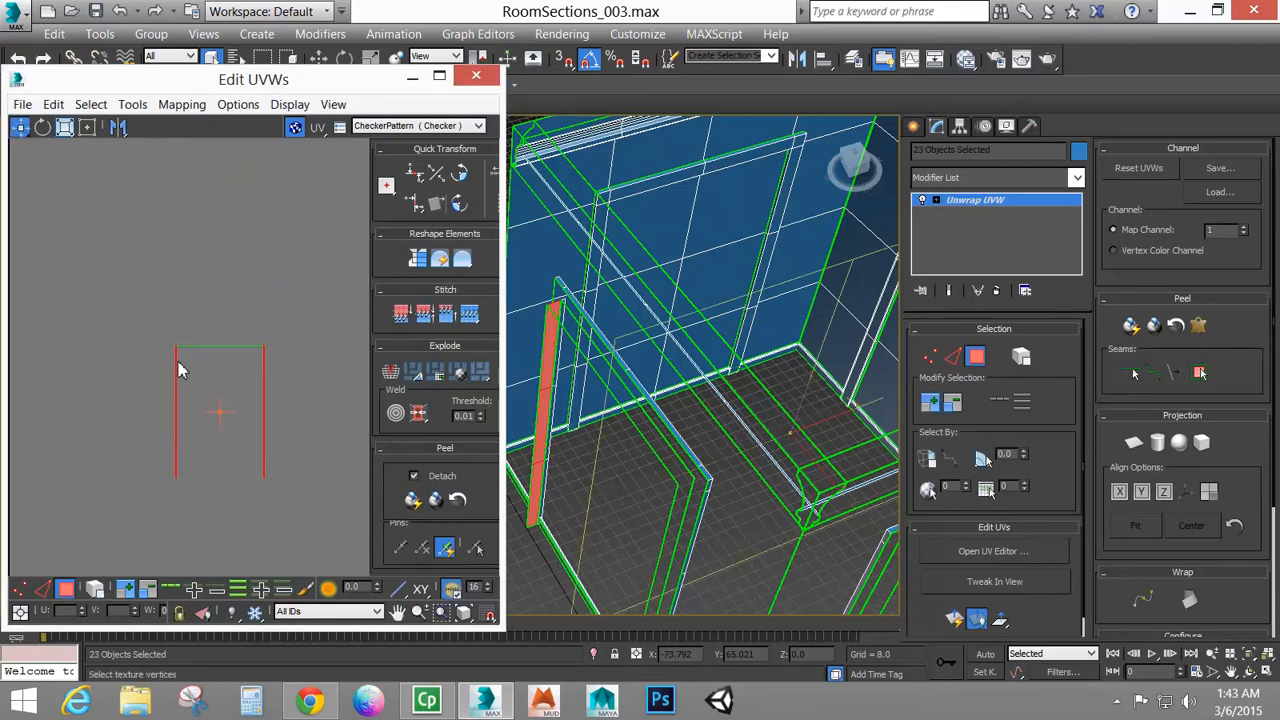
{"action": "scroll", "coordinate": [178, 370], "scroll_direction": "up", "scroll_amount": 2}
{"action": "scroll", "coordinate": [178, 370], "scroll_direction": "down", "scroll_amount": 2}
{"action": "middle_click_drag", "start_coordinate": [152, 366], "coordinate": [69, 313]}
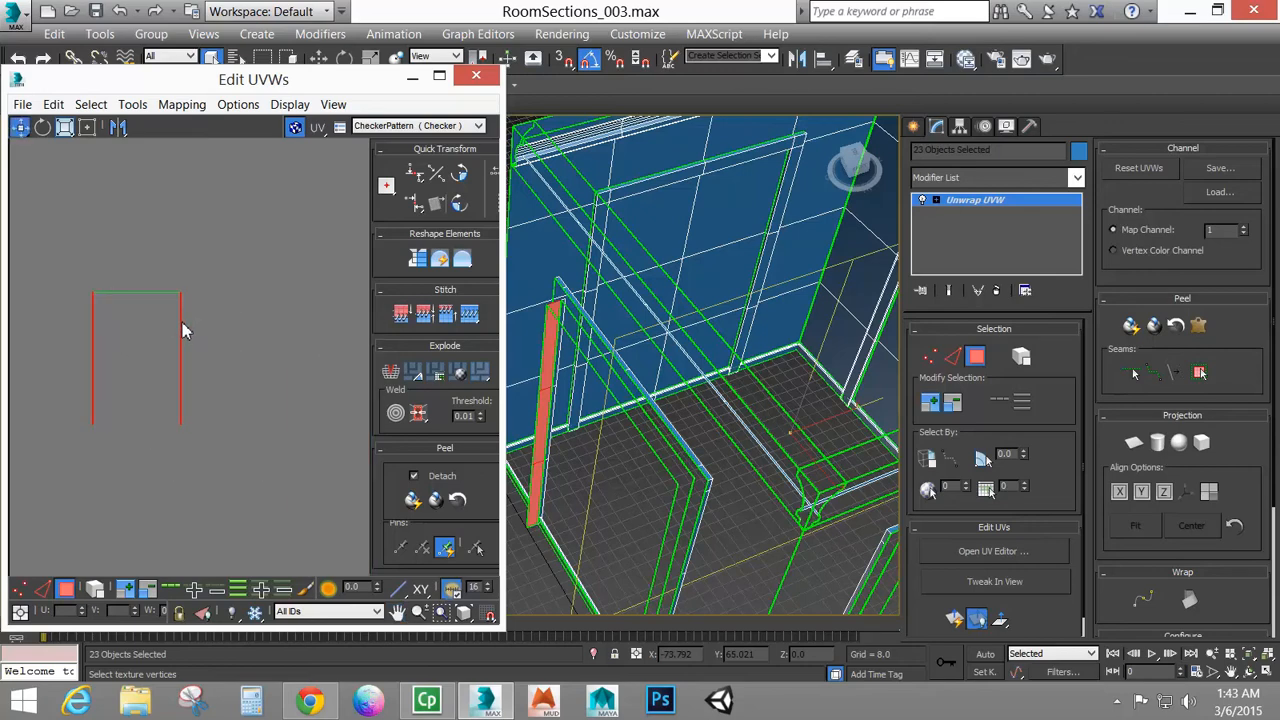
Move the two vertical strips to the right of the horizontal top strip with the Freeform tool
{"action": "right_click", "coordinate": [183, 331]}
{"action": "left_click", "coordinate": [165, 371]}
{"action": "left_click", "coordinate": [86, 128]}
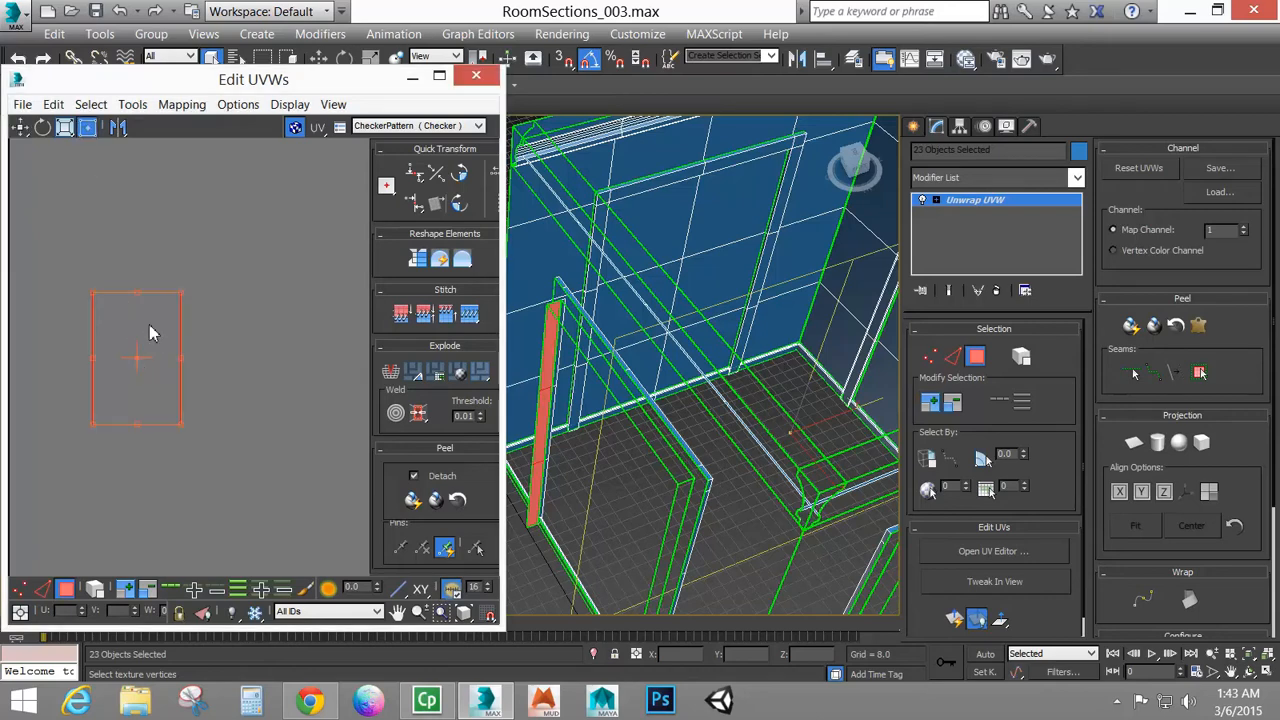
{"action": "left_click_drag", "start_coordinate": [150, 333], "coordinate": [279, 332]}
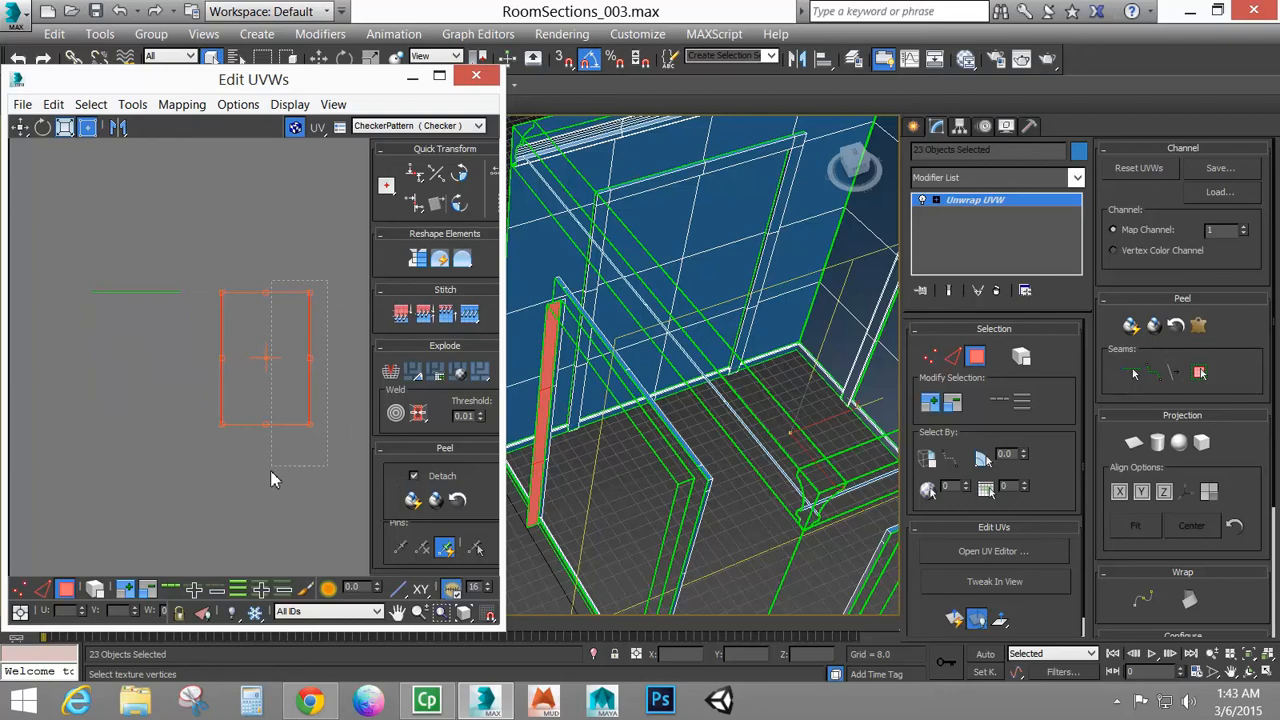
Select the separated horizontal strip and planar-map its doorway faces
{"action": "left_click_drag", "start_coordinate": [270, 470], "coordinate": [334, 451]}
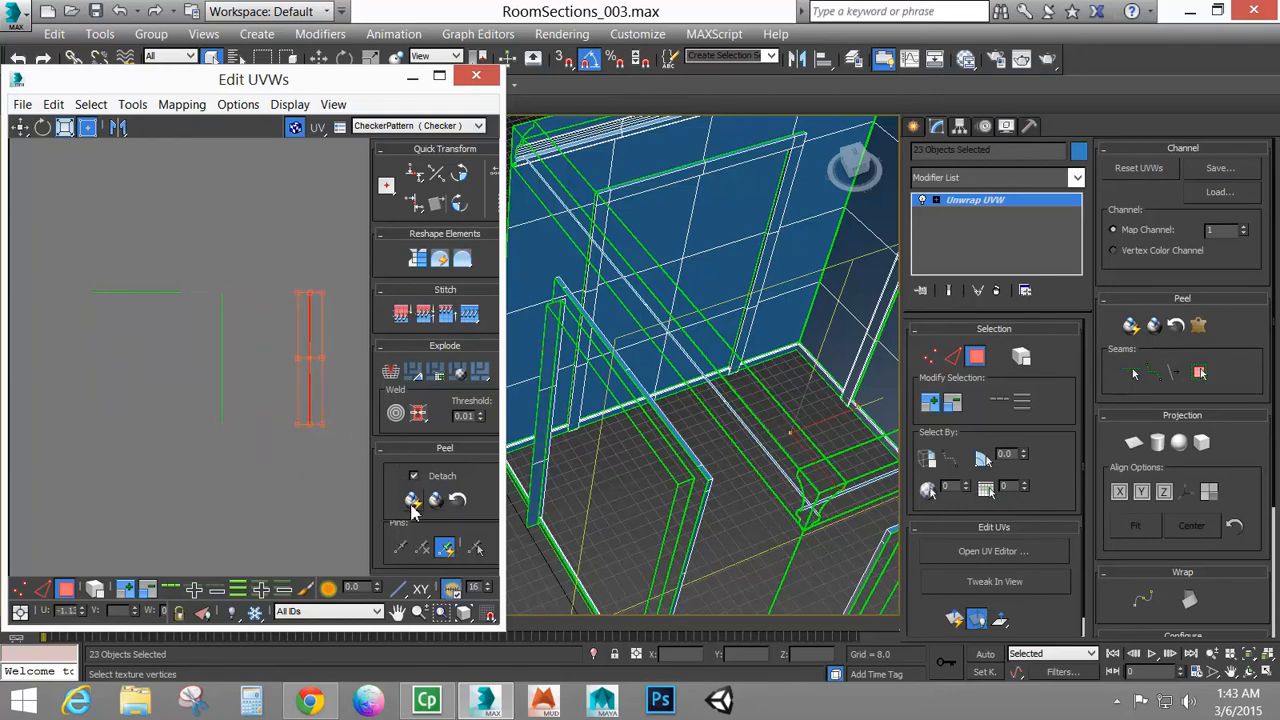
{"action": "scroll", "coordinate": [235, 470], "scroll_direction": "down", "scroll_amount": 2}
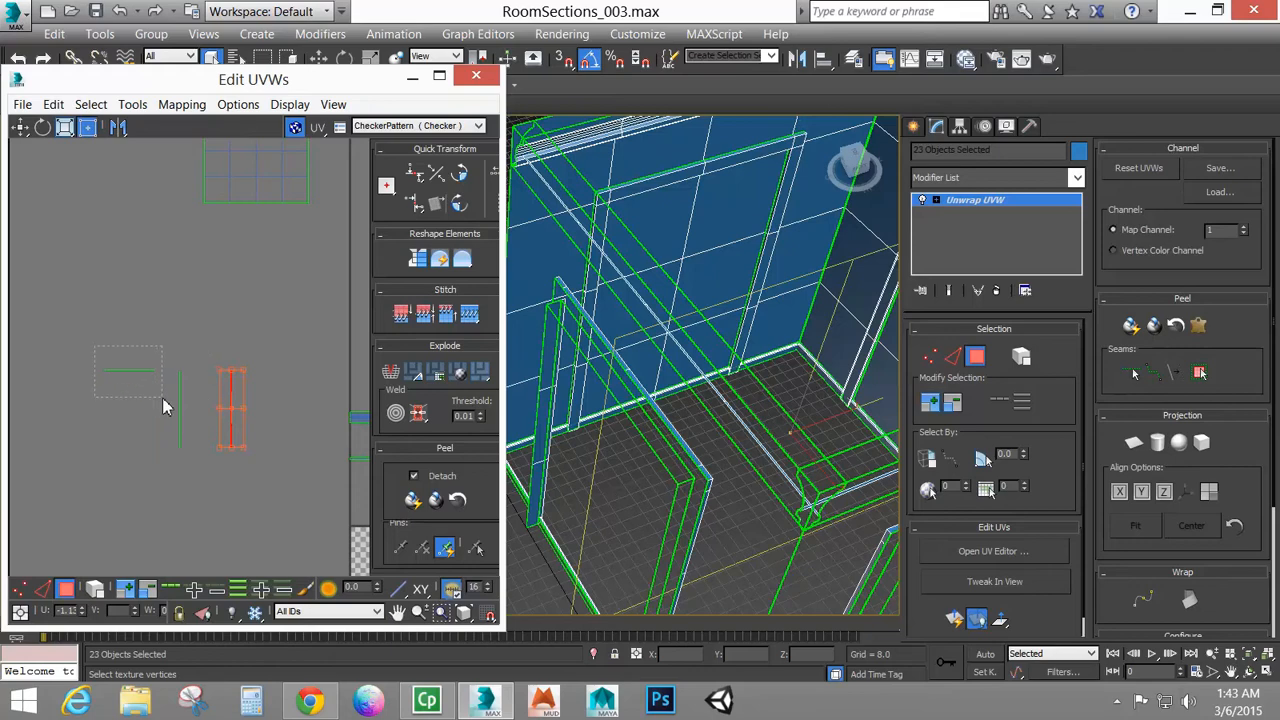
{"action": "left_click", "coordinate": [745, 382]}
{"action": "scroll", "coordinate": [743, 380], "scroll_direction": "down", "scroll_amount": 6}
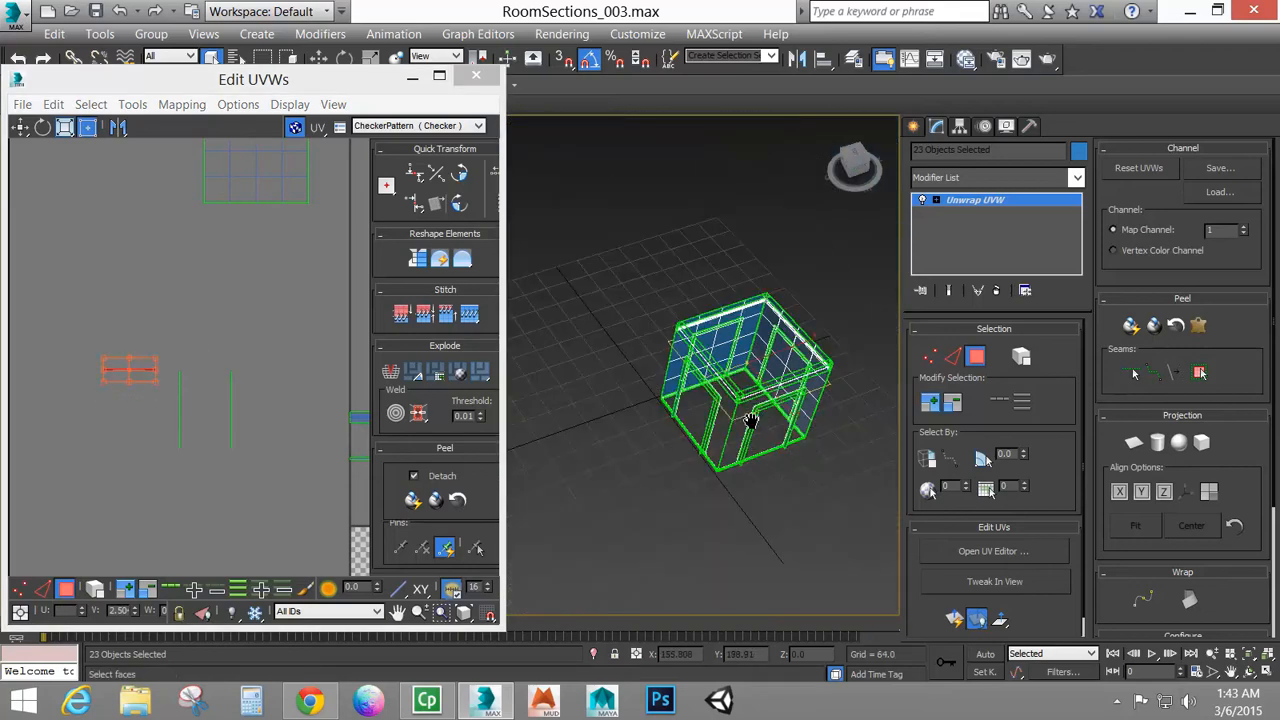
{"action": "middle_click_drag", "start_coordinate": [750, 420], "coordinate": [671, 443]}
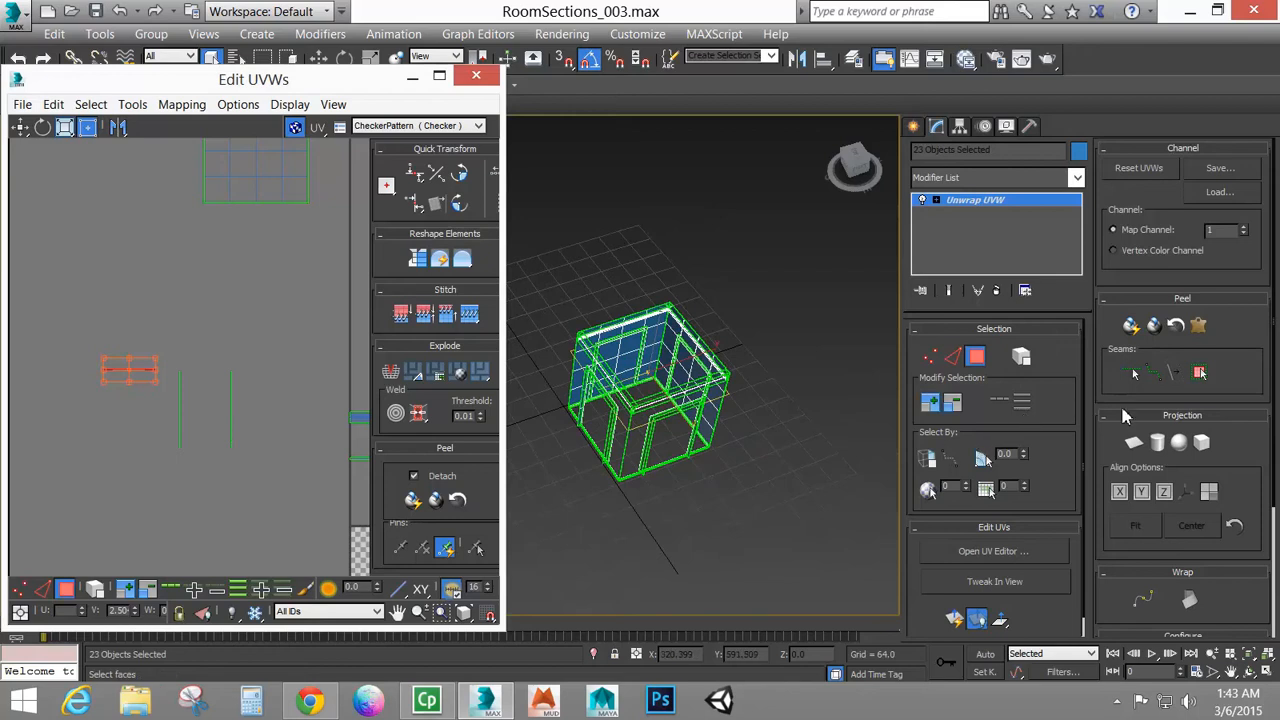
{"action": "left_click", "coordinate": [362, 497]}
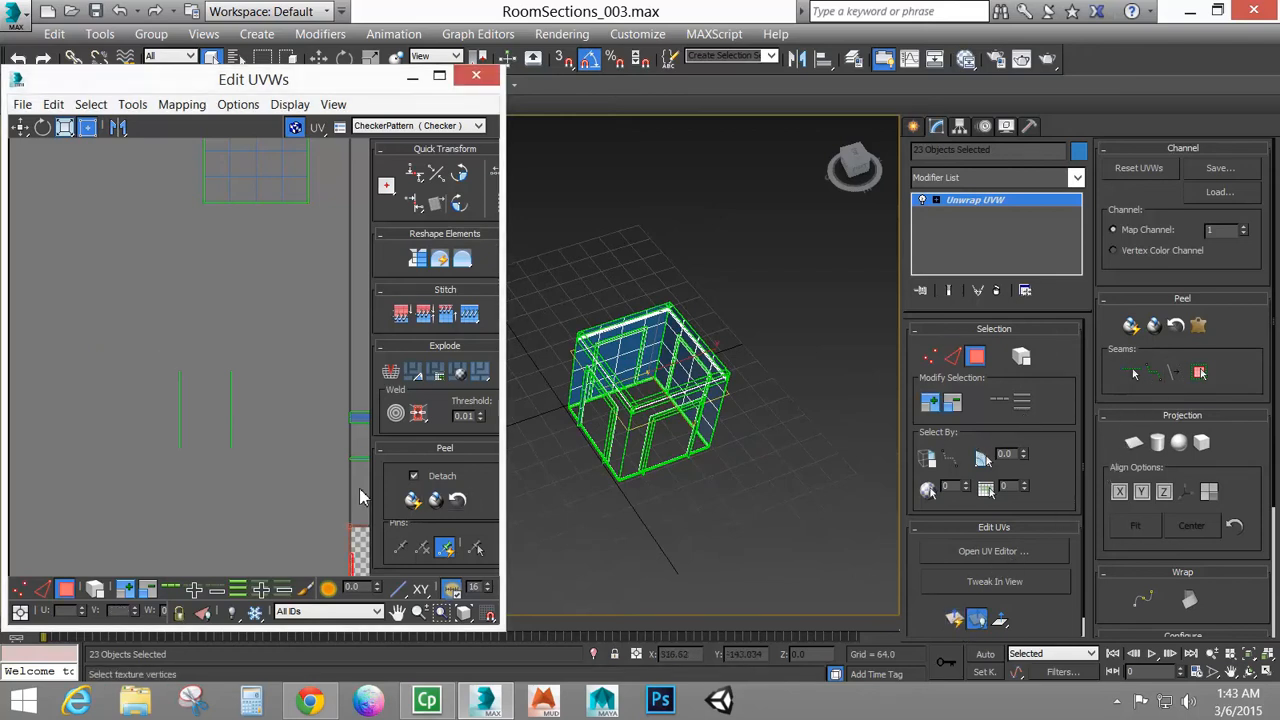
Move the four remapped doorway-top pieces out of the checker tile into the empty area on its lower left
{"action": "middle_click_drag", "start_coordinate": [362, 497], "coordinate": [209, 394]}
{"action": "scroll", "coordinate": [209, 394], "scroll_direction": "up", "scroll_amount": 2}
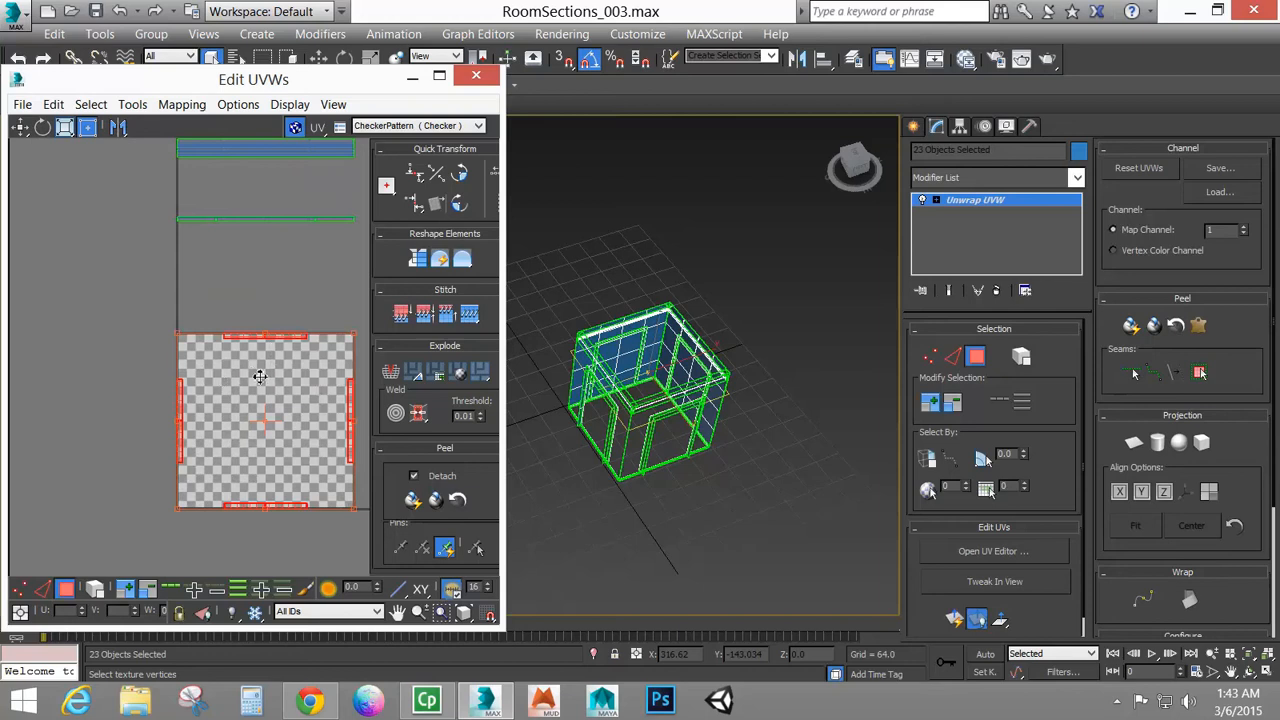
{"action": "scroll", "coordinate": [183, 395], "scroll_direction": "down", "scroll_amount": 3}
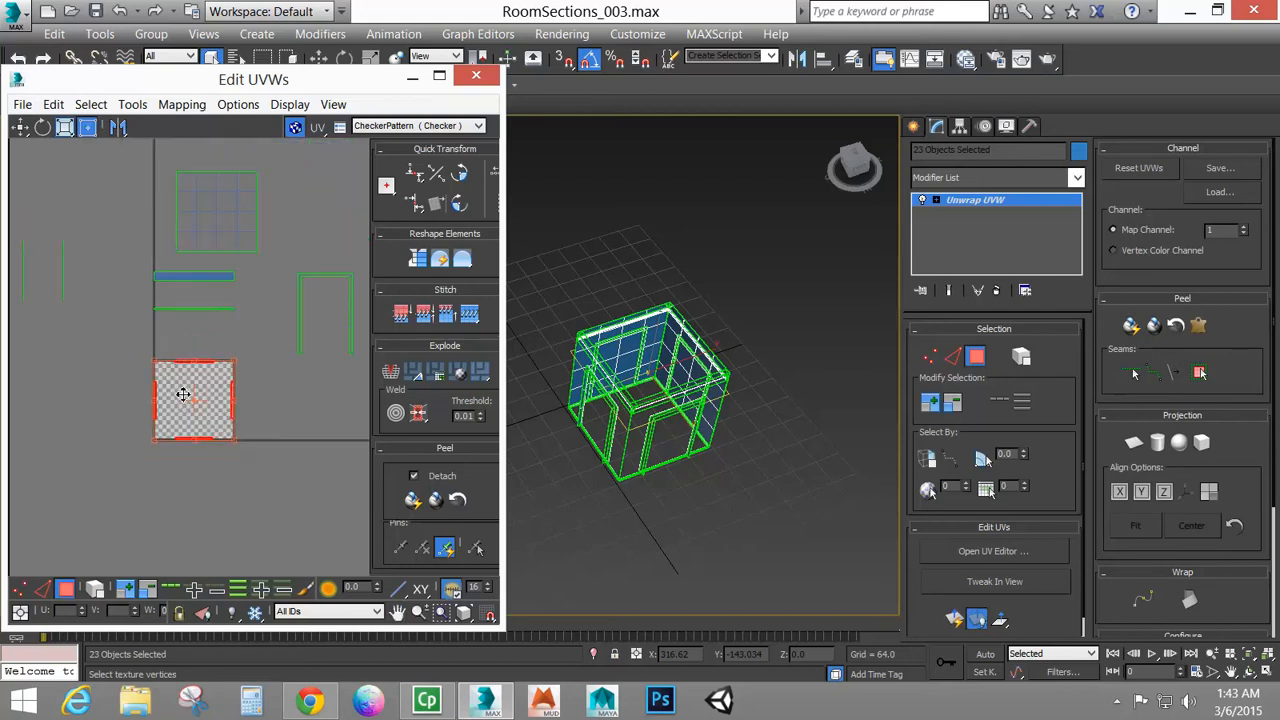
{"action": "left_click_drag", "start_coordinate": [172, 386], "coordinate": [47, 441]}
Select the two vertical doorway strips, move them upward in the UV layout, and switch the model to the Top view
{"action": "middle_click_drag", "start_coordinate": [98, 375], "coordinate": [210, 435]}
{"action": "left_click_drag", "start_coordinate": [188, 357], "coordinate": [168, 333]}
{"action": "left_click_drag", "start_coordinate": [167, 319], "coordinate": [167, 231]}
{"action": "key", "text": "t"}
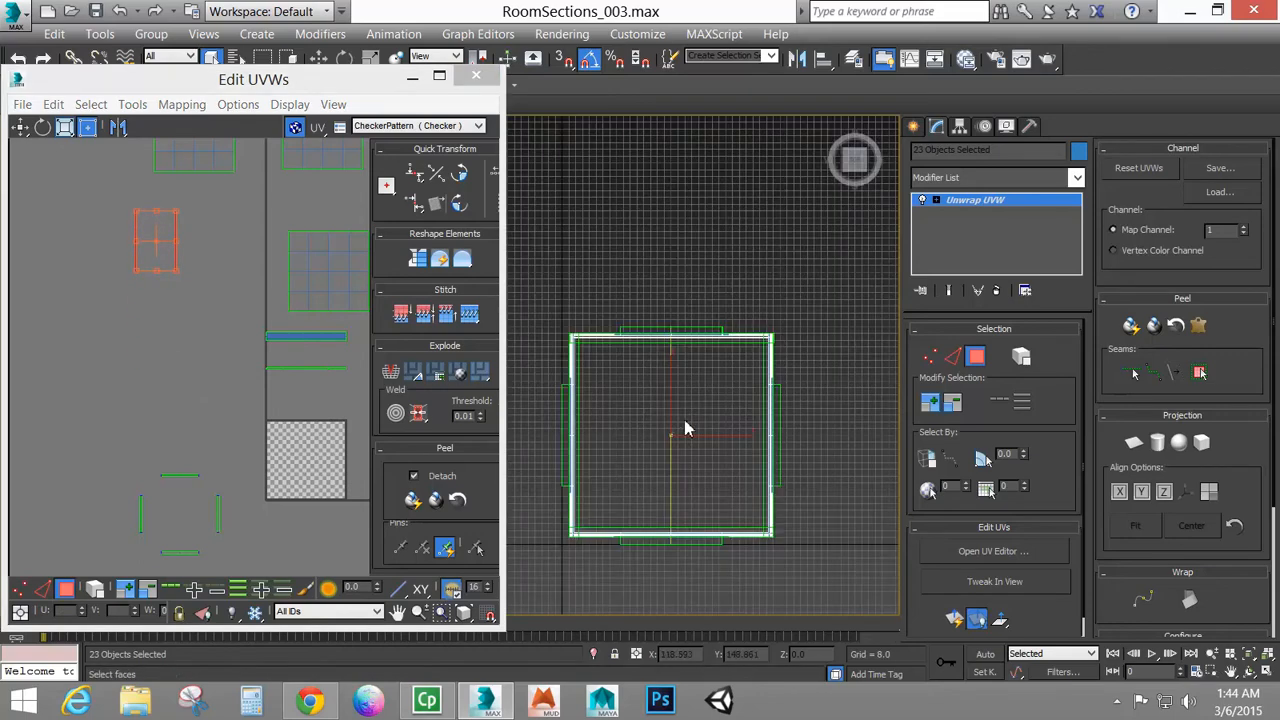
Separate the overlapping vertical doorway strips one doorway at a time, spreading them into individual pairs in the empty UV area
{"action": "left_click_drag", "start_coordinate": [612, 293], "coordinate": [748, 402]}
{"action": "left_click_drag", "start_coordinate": [162, 230], "coordinate": [163, 299]}
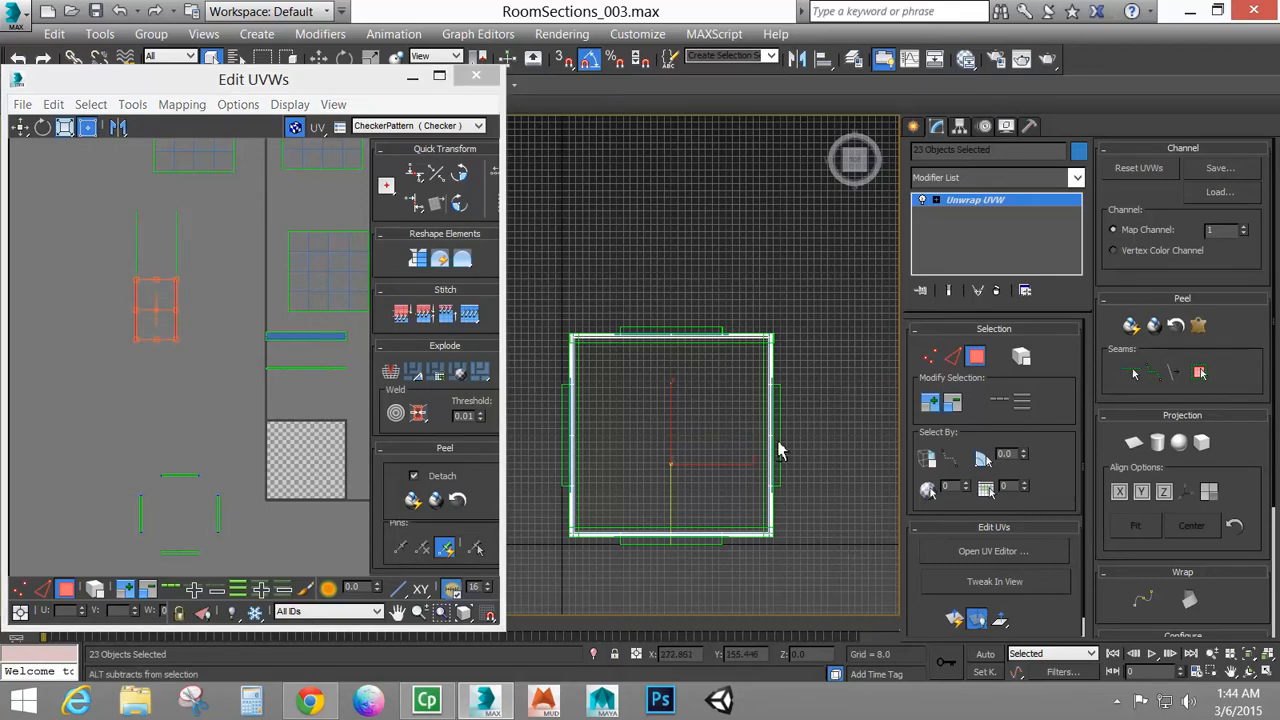
{"action": "left_click", "coordinate": [746, 517]}
{"action": "left_click_drag", "start_coordinate": [170, 295], "coordinate": [171, 372]}
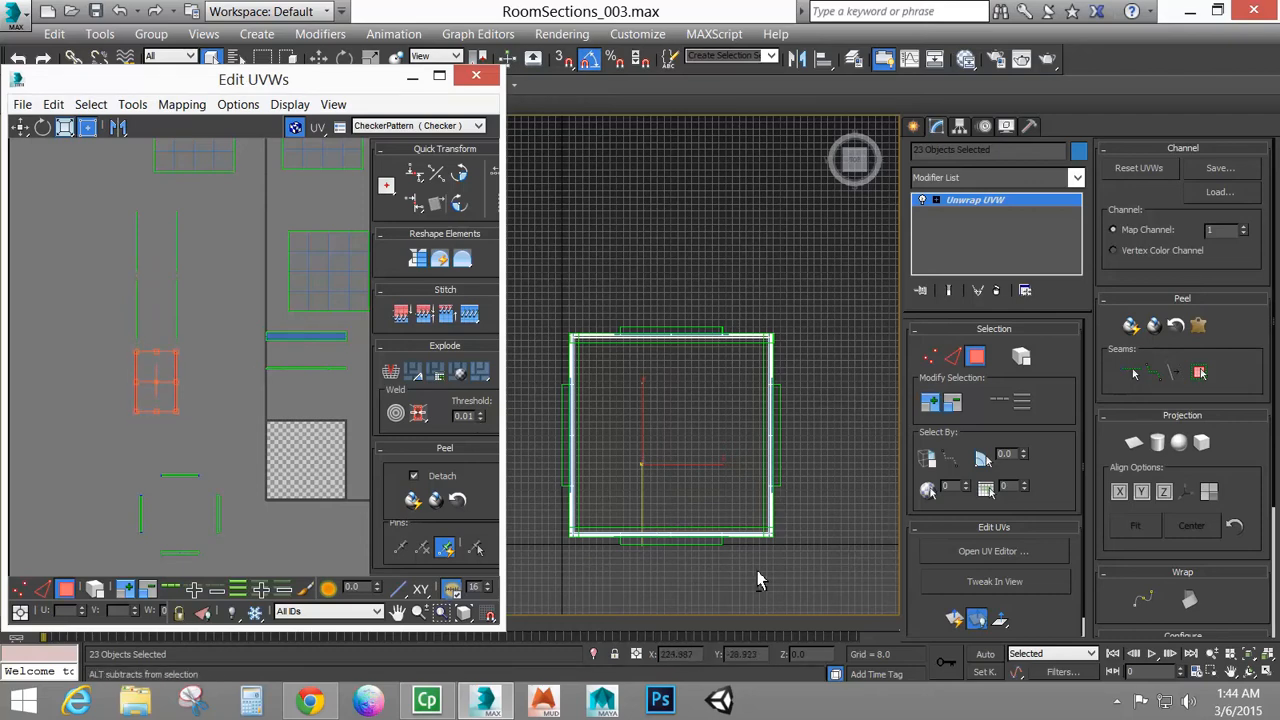
{"action": "left_click", "coordinate": [600, 520]}
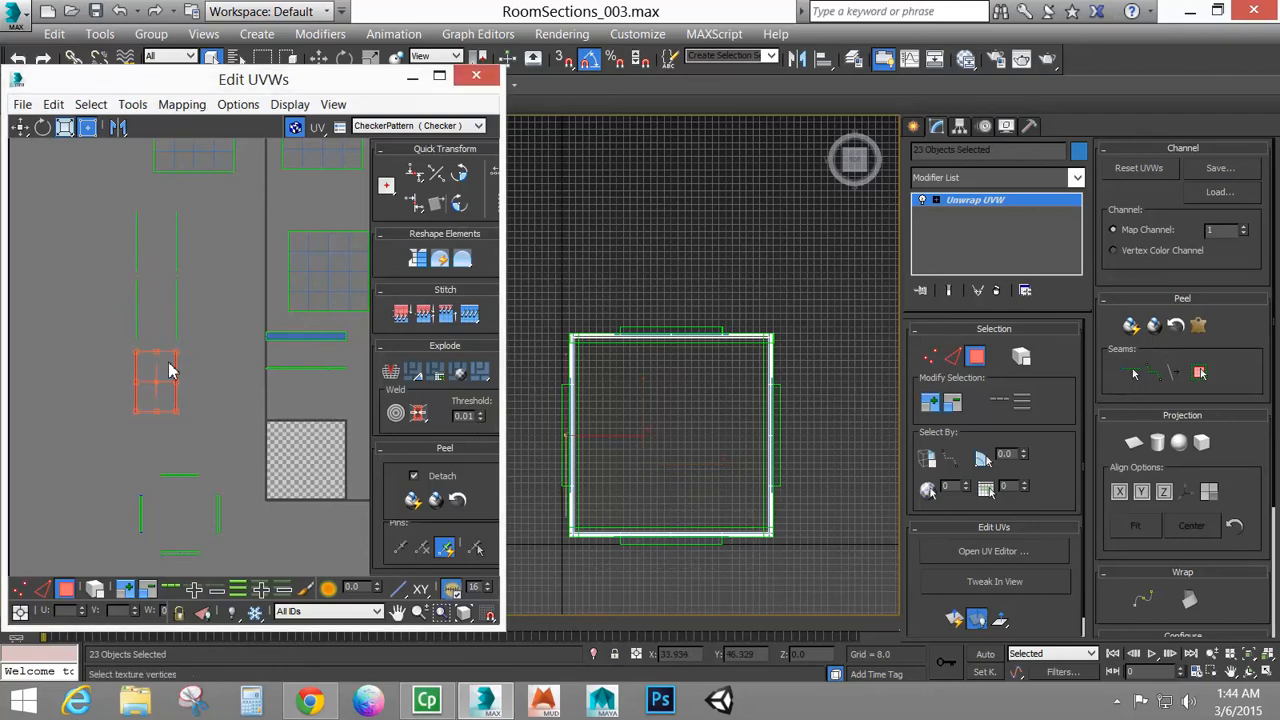
{"action": "left_click_drag", "start_coordinate": [170, 372], "coordinate": [96, 295]}
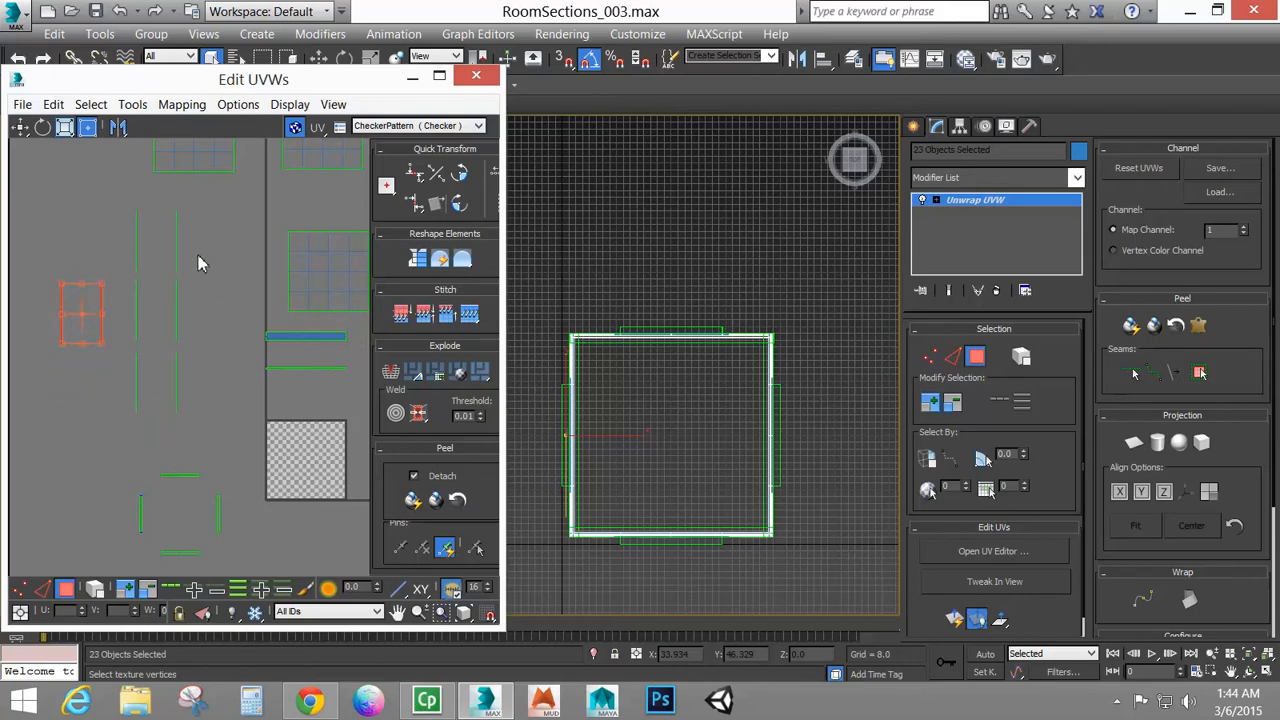
Select the uppermost pair of vertical strips in the UV layout and unfold them with Quick Peel
{"action": "left_click_drag", "start_coordinate": [213, 276], "coordinate": [214, 283]}
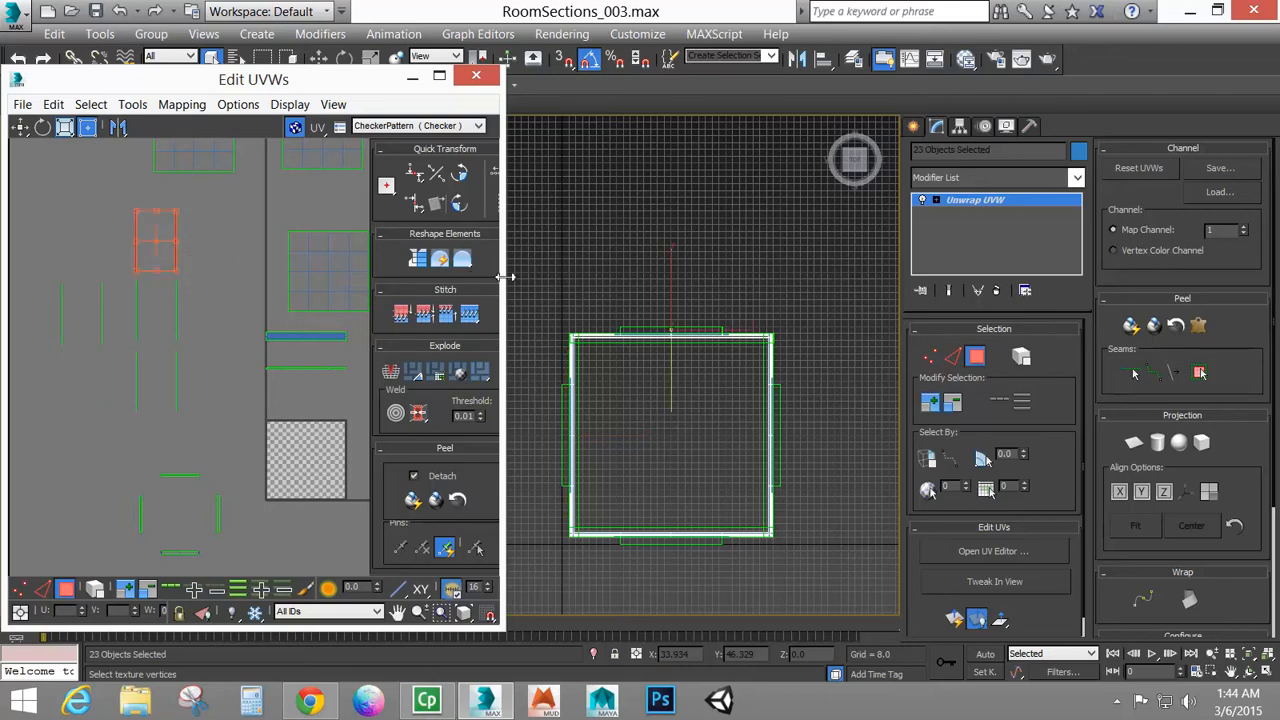
{"action": "left_click", "coordinate": [443, 265]}
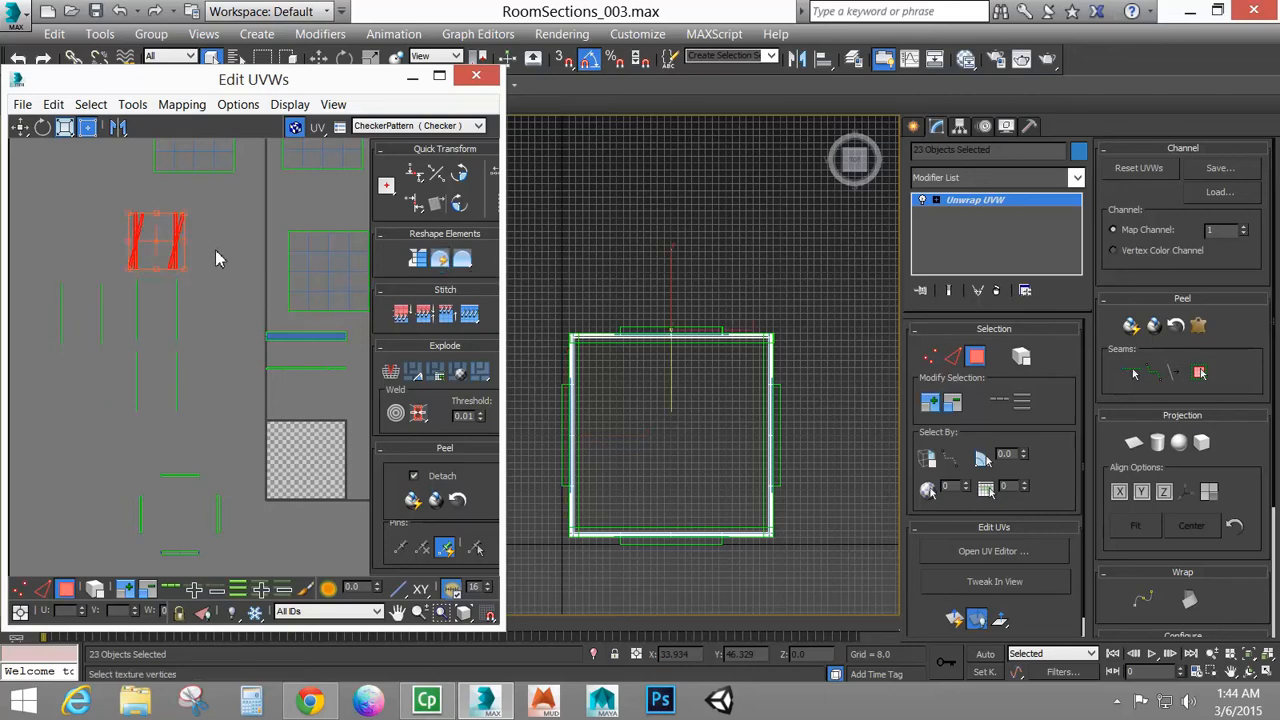
{"action": "key", "text": "ctrl+z"}
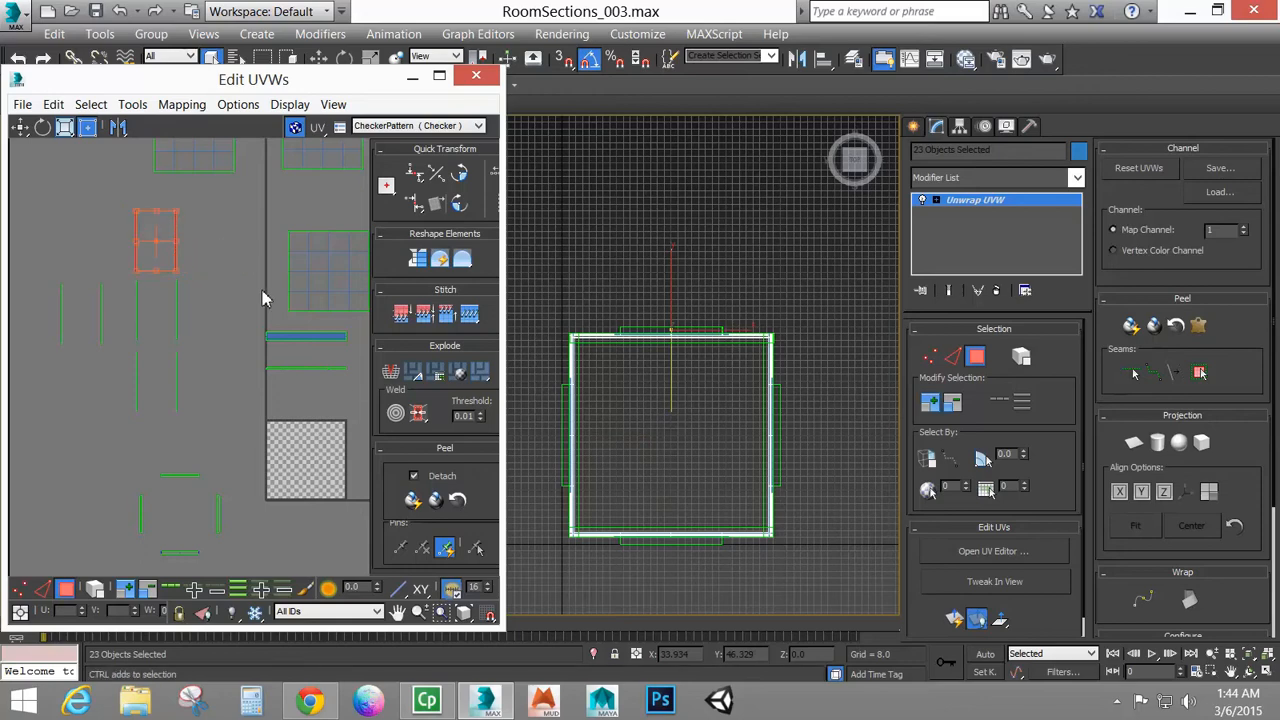
{"action": "left_click", "coordinate": [415, 501]}
{"action": "scroll", "coordinate": [217, 297], "scroll_direction": "up", "scroll_amount": 5}
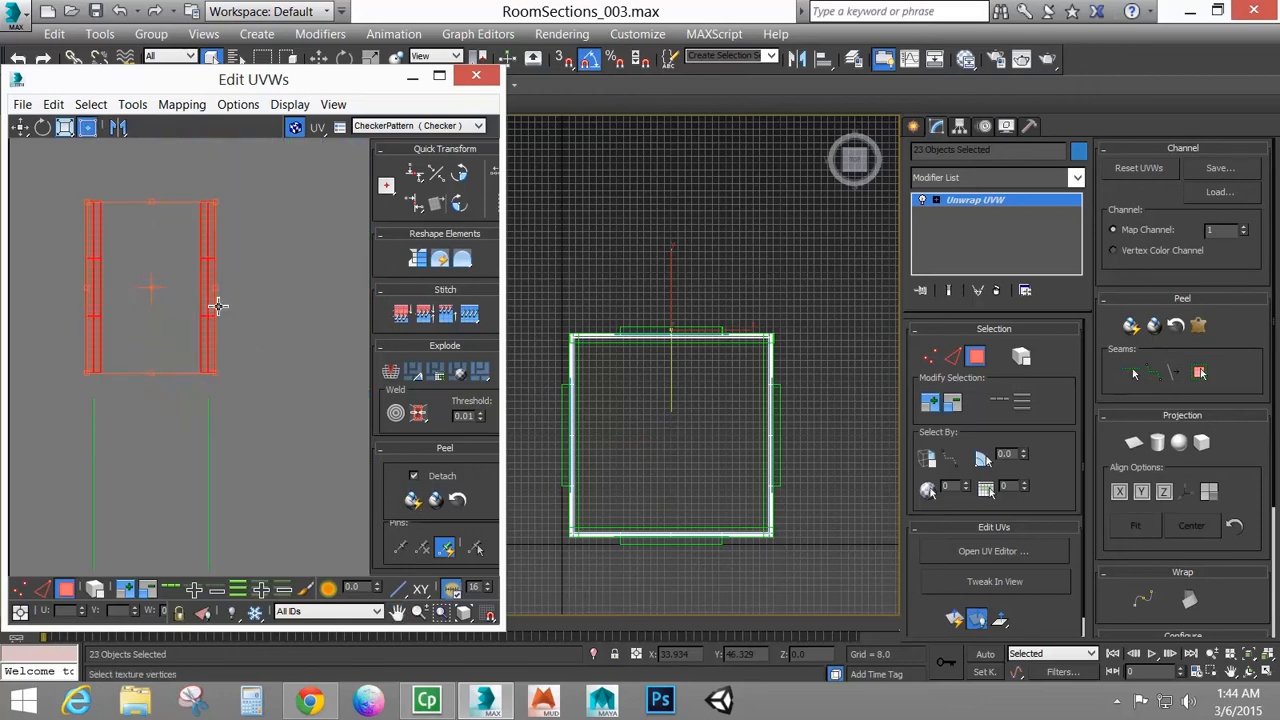
Select the remaining three pairs of vertical strips and unfold them with Quick Peel
{"action": "scroll", "coordinate": [217, 294], "scroll_direction": "down", "scroll_amount": 4}
{"action": "middle_click_drag", "start_coordinate": [218, 375], "coordinate": [226, 306]}
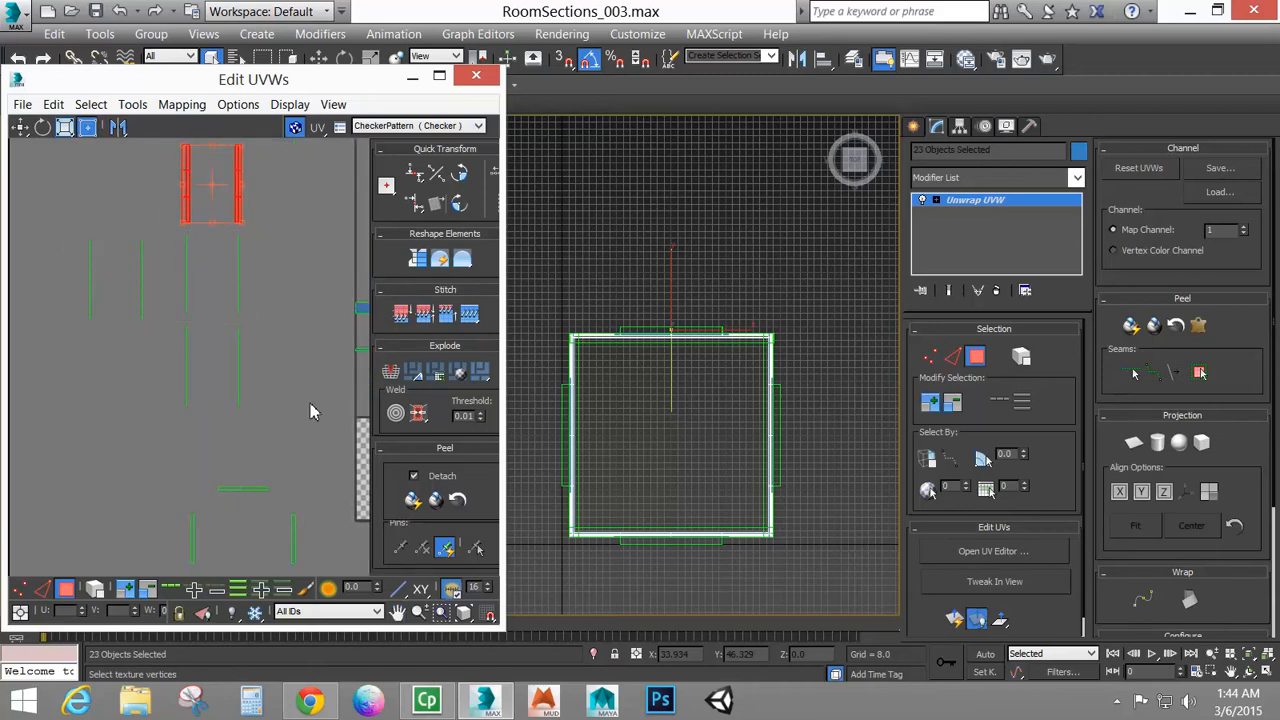
{"action": "left_click", "coordinate": [413, 501]}
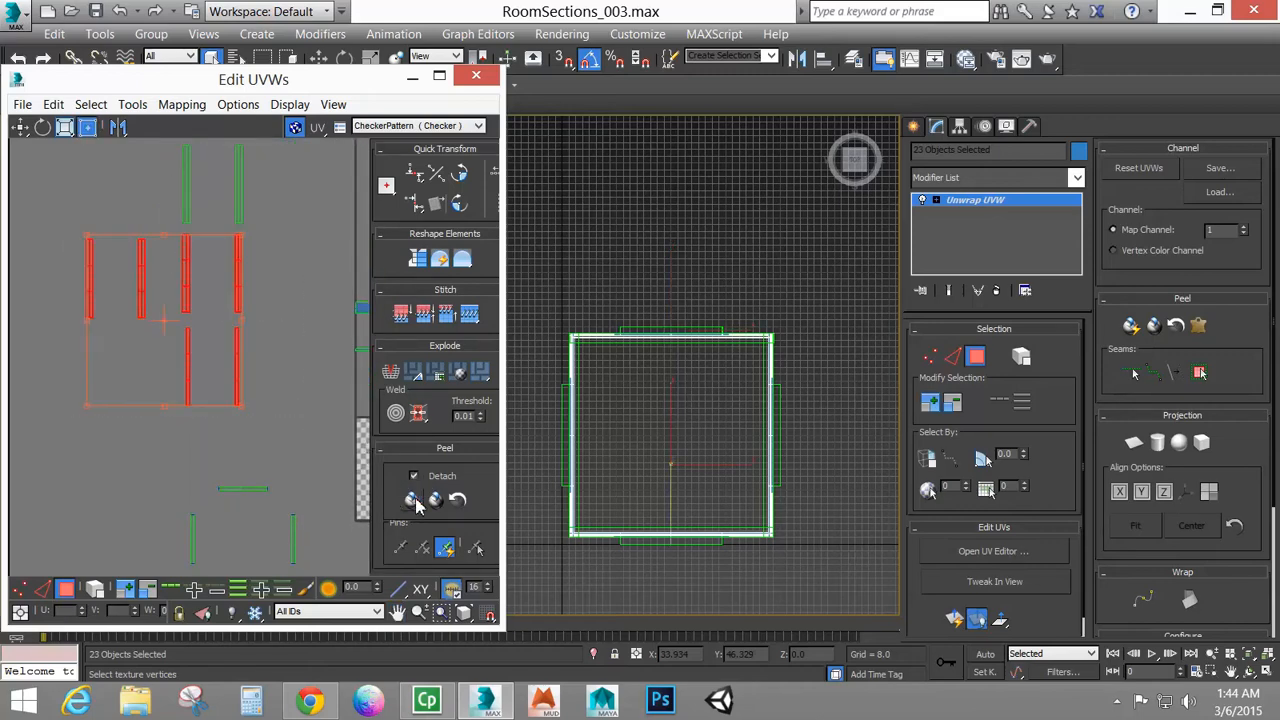
{"action": "scroll", "coordinate": [83, 251], "scroll_direction": "up", "scroll_amount": 3}
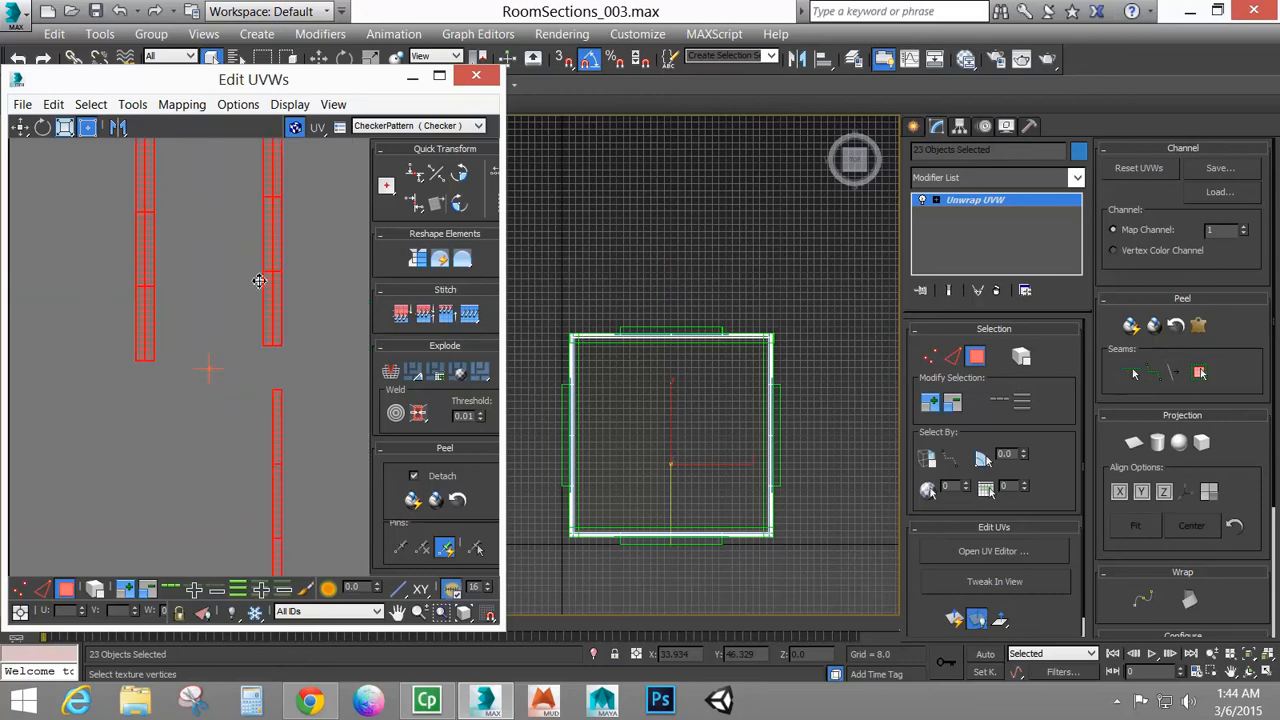
{"action": "scroll", "coordinate": [200, 300], "scroll_direction": "down", "scroll_amount": 4}
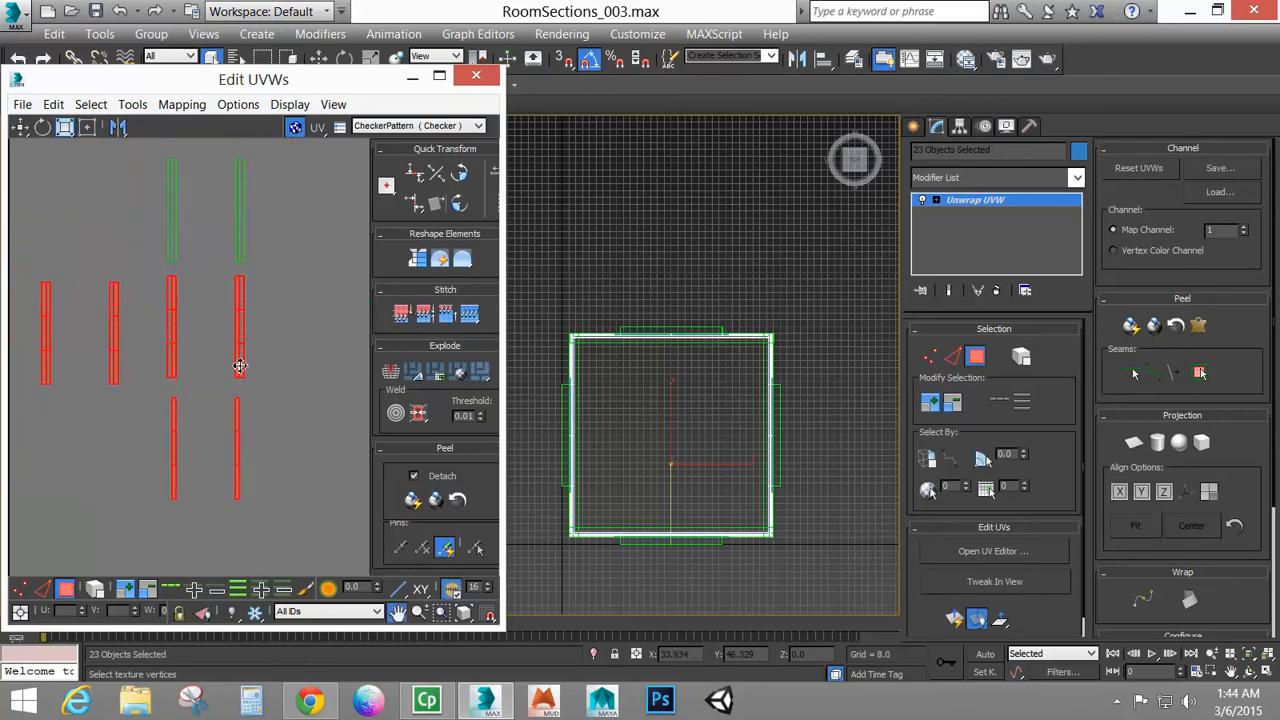
{"action": "middle_click_drag", "start_coordinate": [239, 366], "coordinate": [260, 387]}
Highlight all vertical strips together with the four doorway-top pieces and examine their peeled UV shapes
{"action": "left_click_drag", "start_coordinate": [297, 291], "coordinate": [297, 290], "text": "ctrl"}
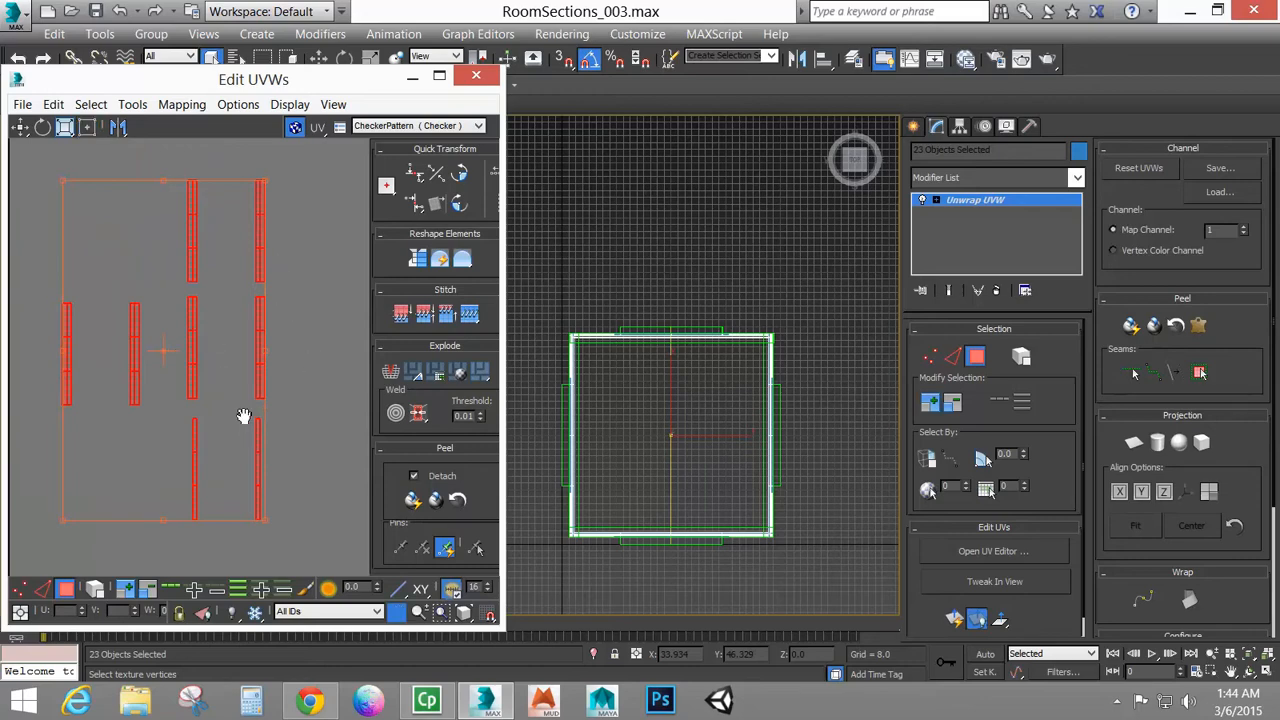
{"action": "scroll", "coordinate": [220, 373], "scroll_direction": "down", "scroll_amount": 3}
{"action": "middle_click_drag", "start_coordinate": [206, 357], "coordinate": [186, 380]}
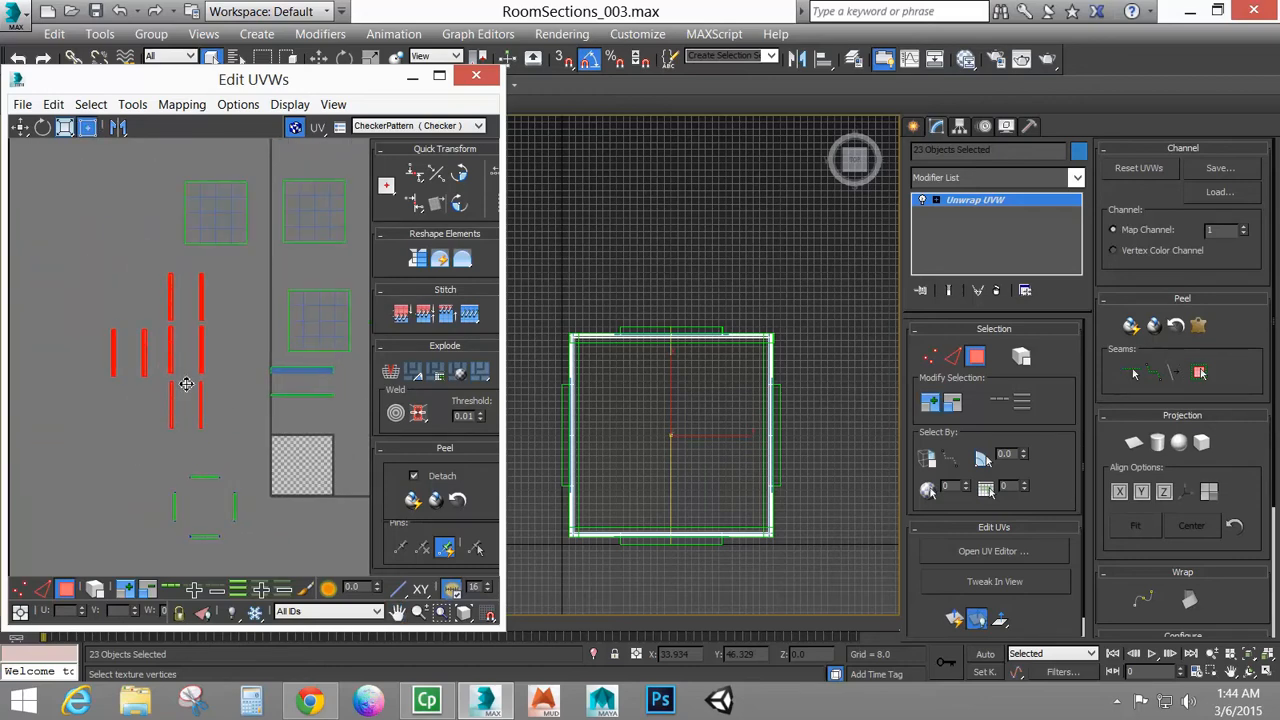
{"action": "middle_click_drag", "start_coordinate": [129, 351], "coordinate": [94, 314]}
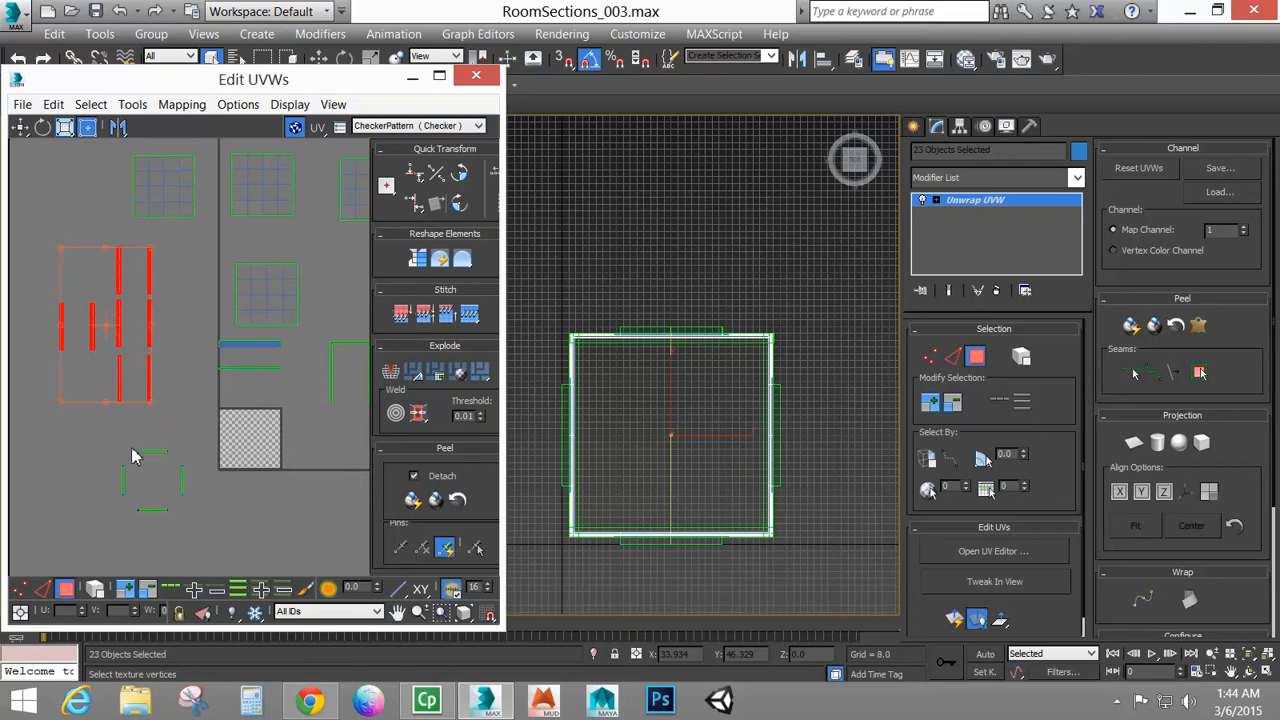
{"action": "left_click_drag", "start_coordinate": [230, 549], "coordinate": [231, 548], "text": "ctrl"}
{"action": "middle_click_drag", "start_coordinate": [280, 486], "coordinate": [242, 489]}
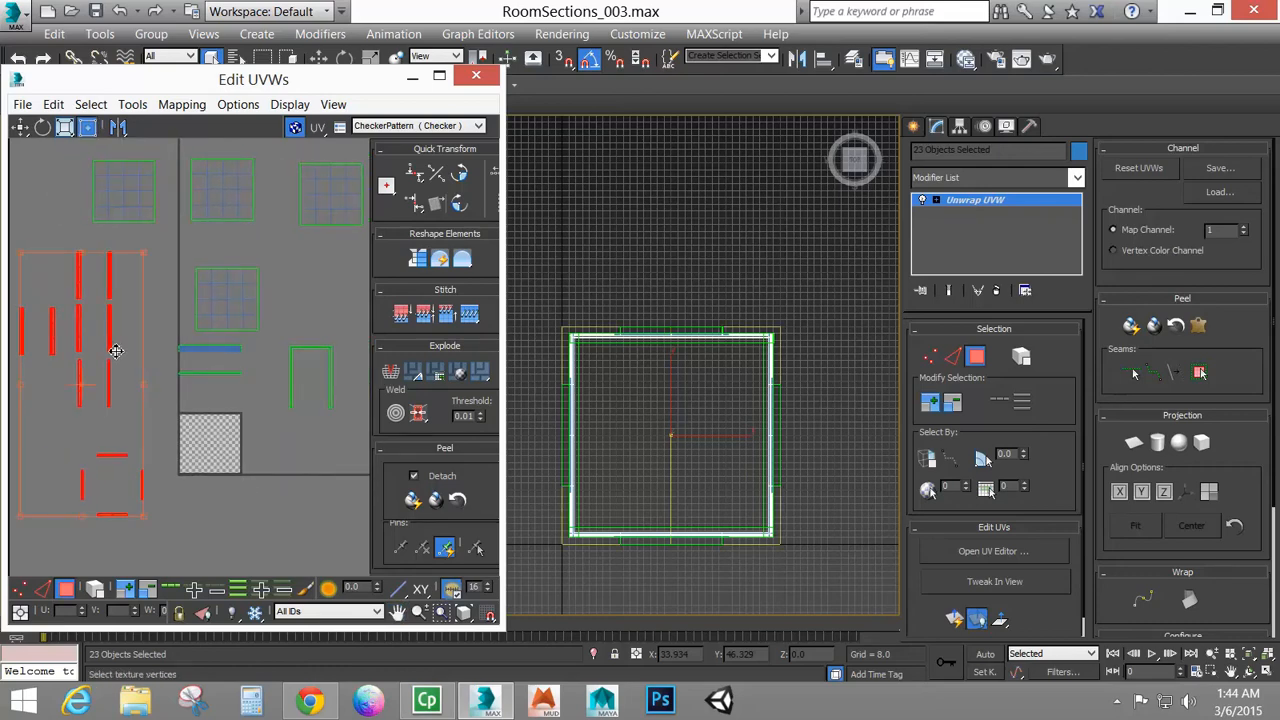
{"action": "scroll", "coordinate": [108, 360], "scroll_direction": "up", "scroll_amount": 3}
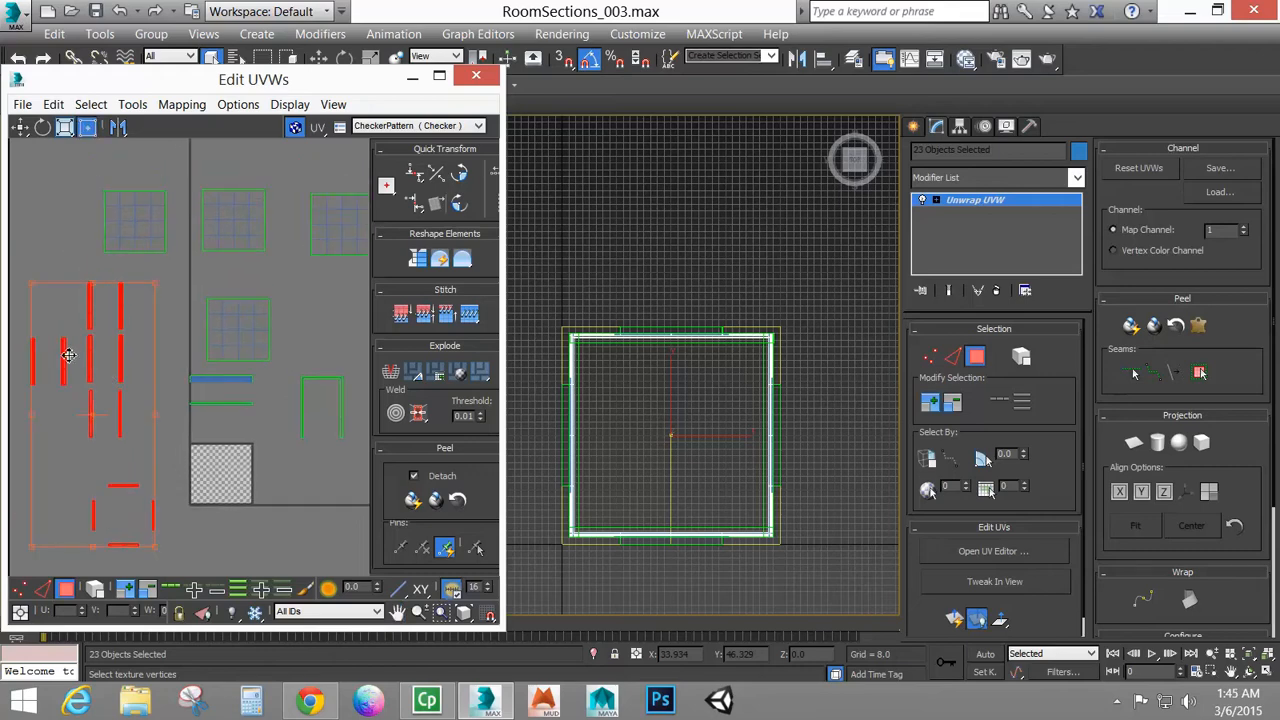
{"action": "middle_click_drag", "start_coordinate": [114, 357], "coordinate": [184, 357]}
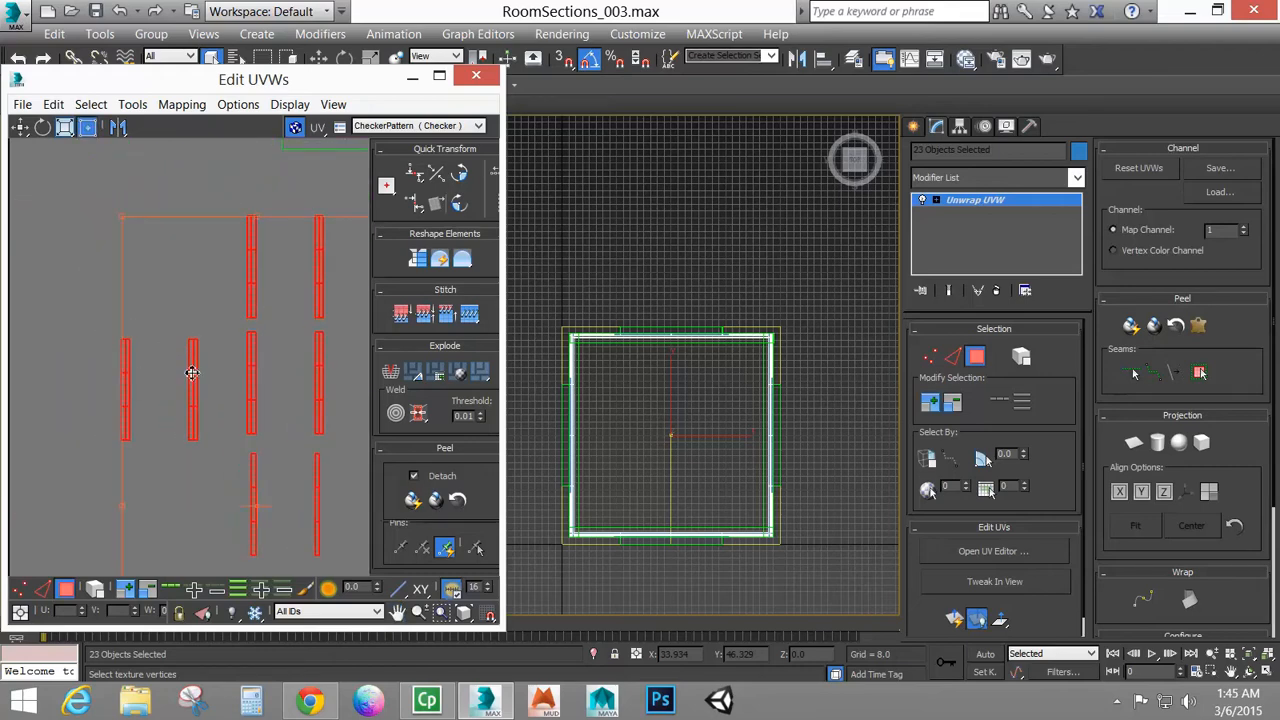
{"action": "left_click", "coordinate": [74, 391]}
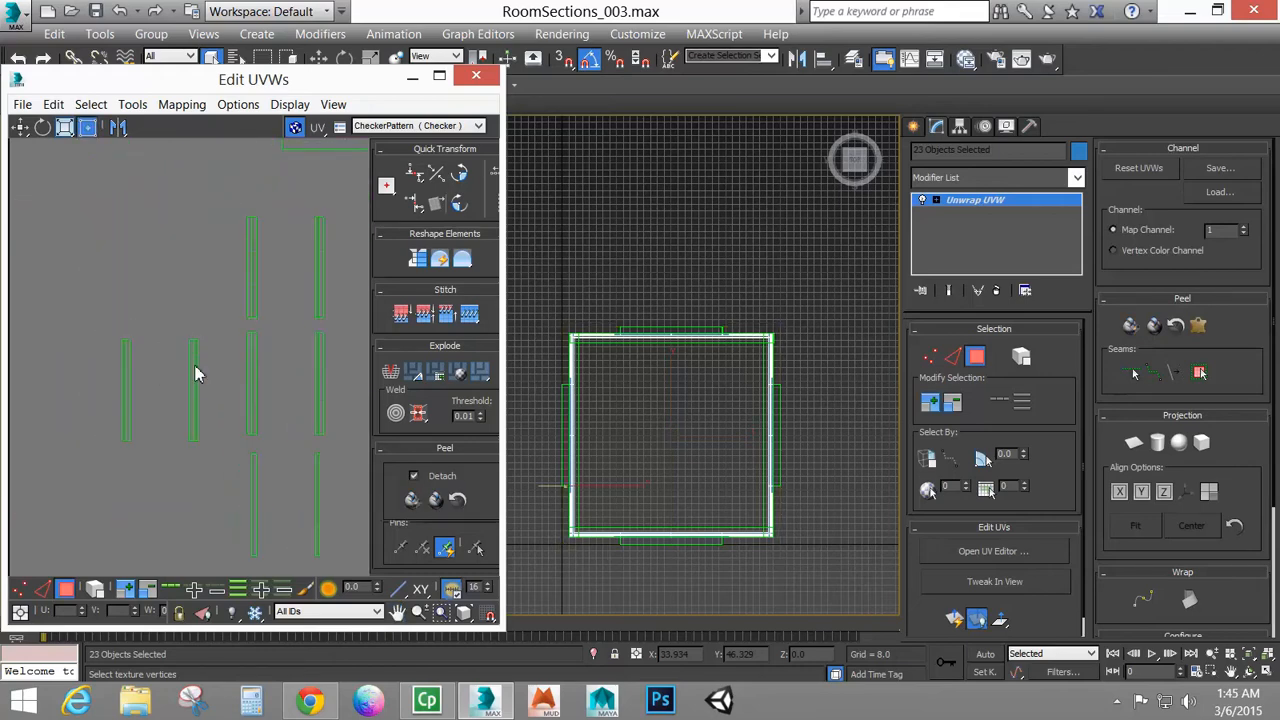
Enable element selection in the UV editor and select the complete inner strip of the leftmost pair
{"action": "left_click", "coordinate": [195, 362]}
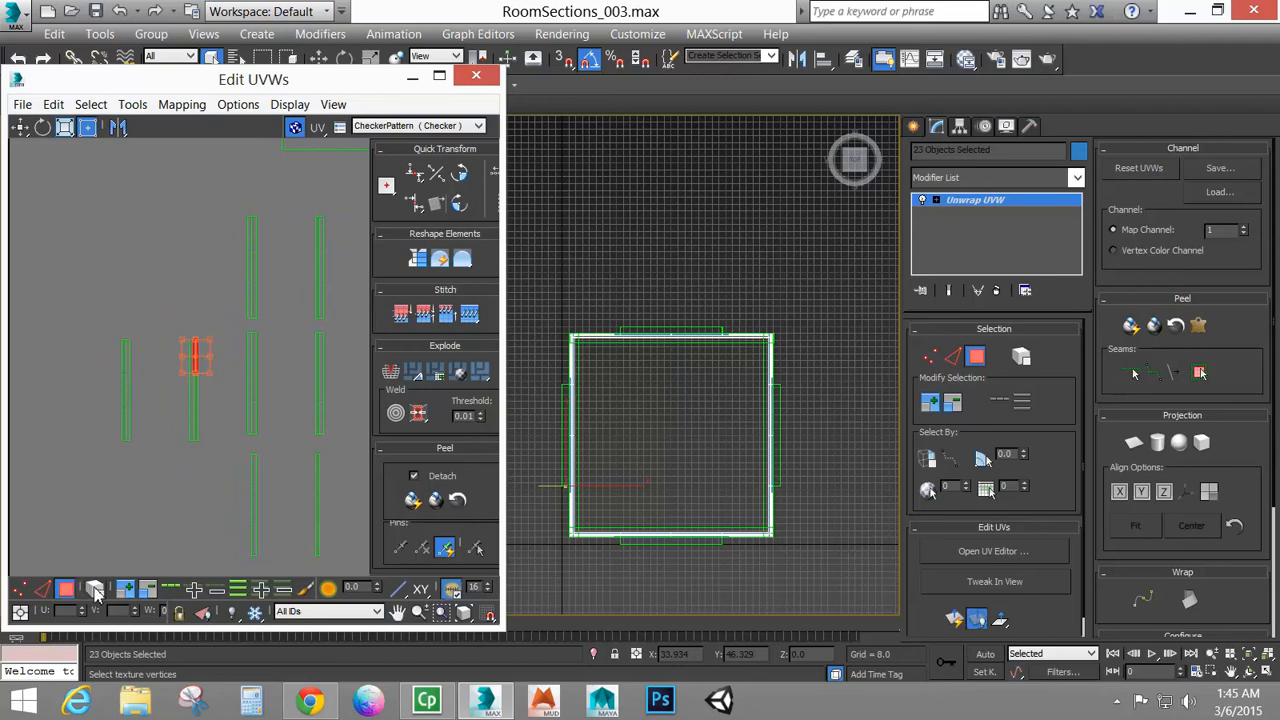
{"action": "left_click", "coordinate": [97, 593]}
{"action": "left_click", "coordinate": [197, 402]}
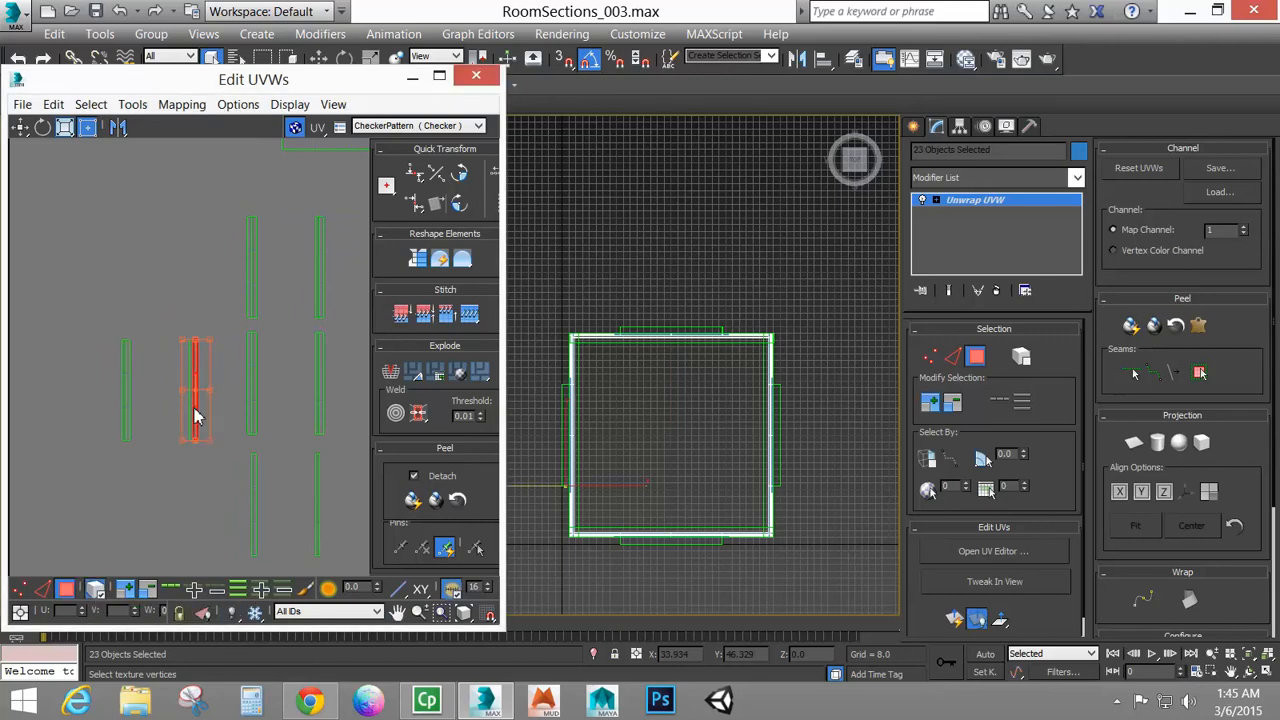
{"action": "scroll", "coordinate": [214, 440], "scroll_direction": "up", "scroll_amount": 4}
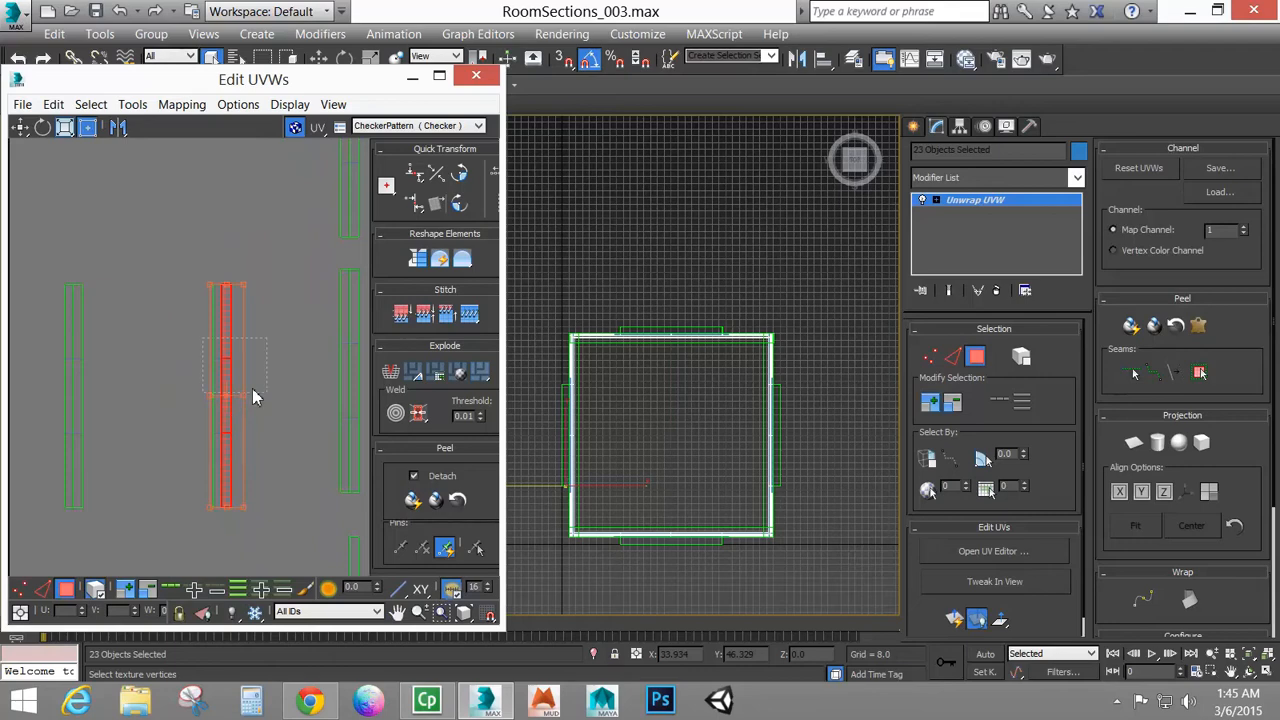
{"action": "left_click_drag", "start_coordinate": [203, 394], "coordinate": [181, 372]}
{"action": "key", "text": "ctrl+z"}
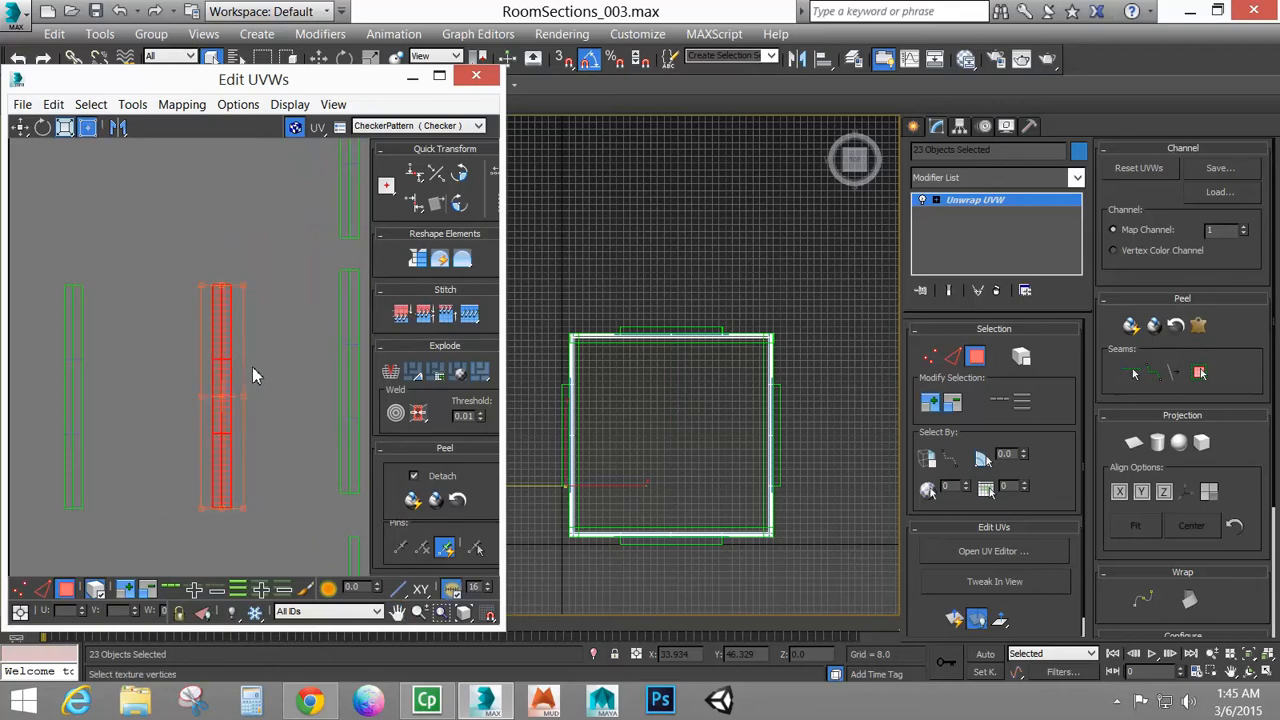
{"action": "middle_click_drag", "start_coordinate": [252, 366], "coordinate": [208, 373]}
{"action": "scroll", "coordinate": [208, 373], "scroll_direction": "down", "scroll_amount": 5}
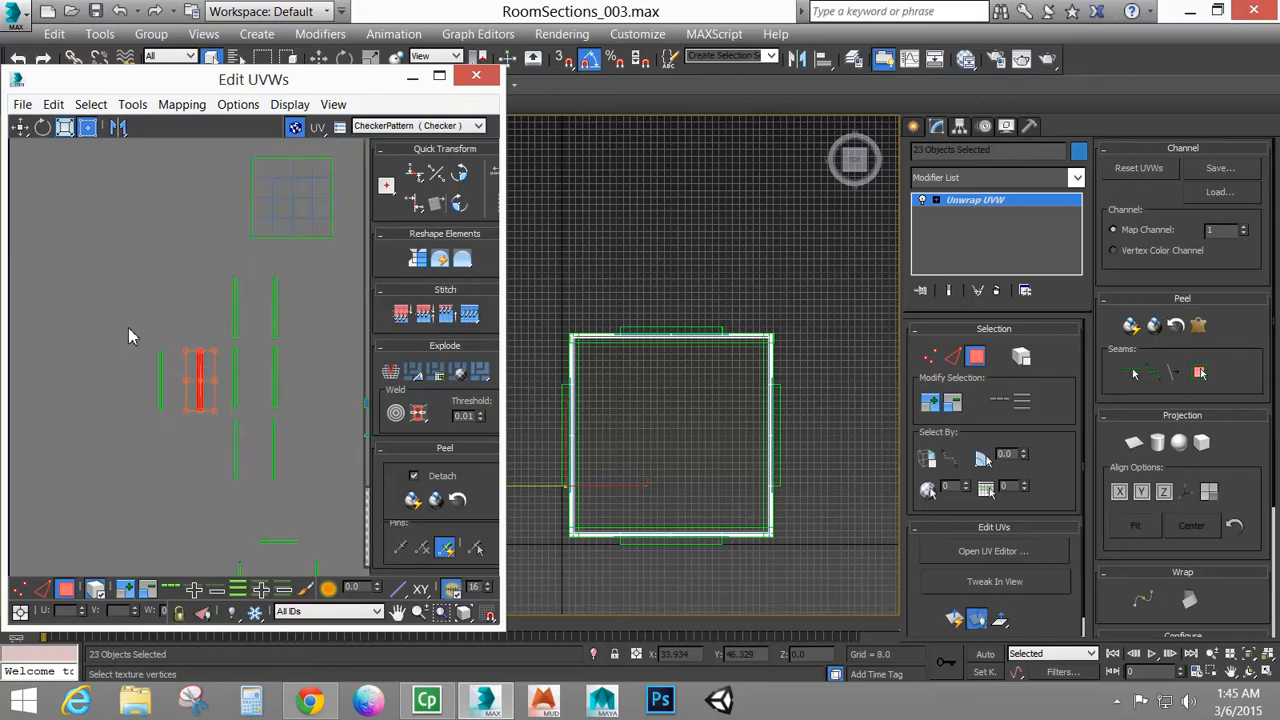
Apply Quick Planar Map separately to each strip of the leftmost pair, beginning with the outer one
{"action": "left_click_drag", "start_coordinate": [176, 430], "coordinate": [175, 431]}
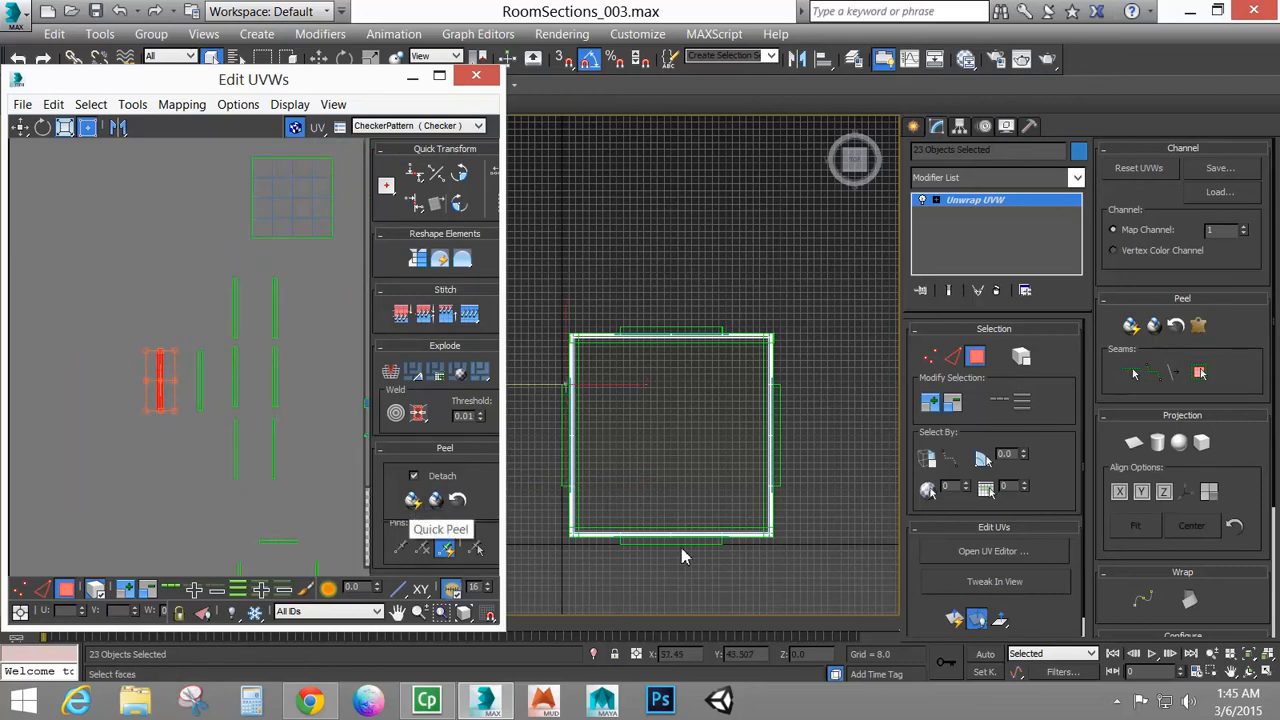
{"action": "left_click_drag", "start_coordinate": [920, 575], "coordinate": [912, 385]}
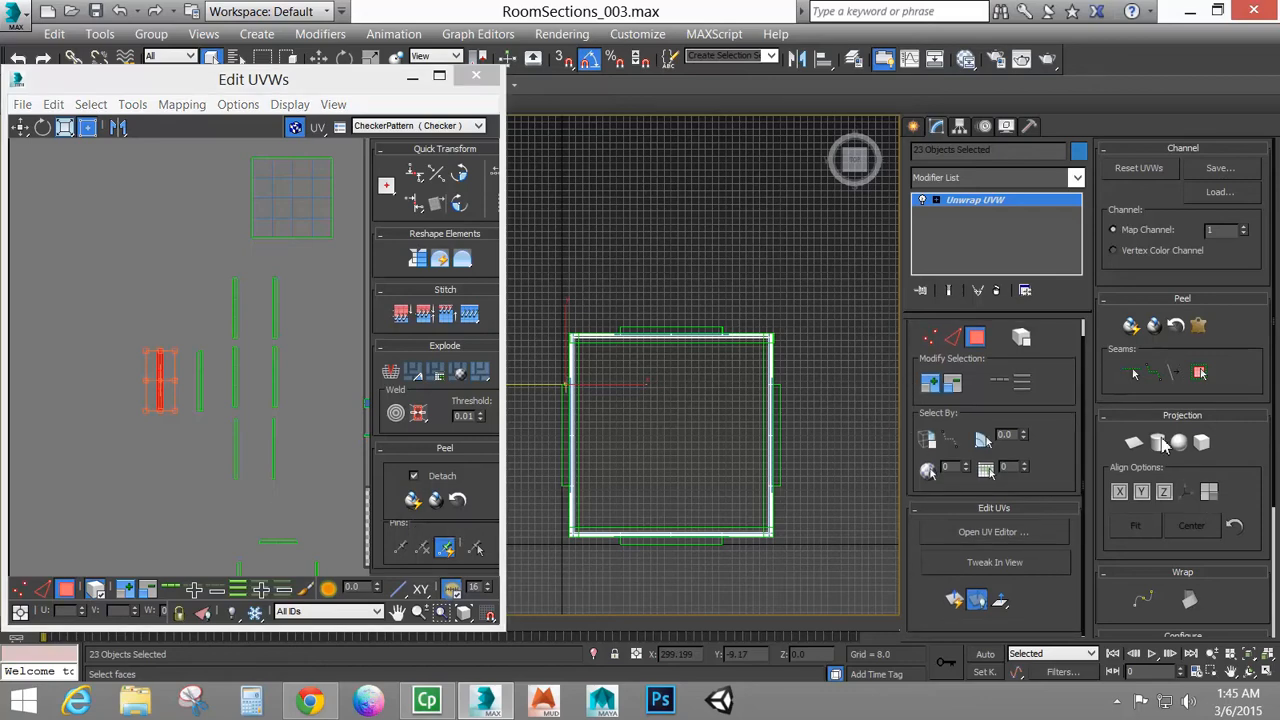
{"action": "left_click", "coordinate": [958, 604]}
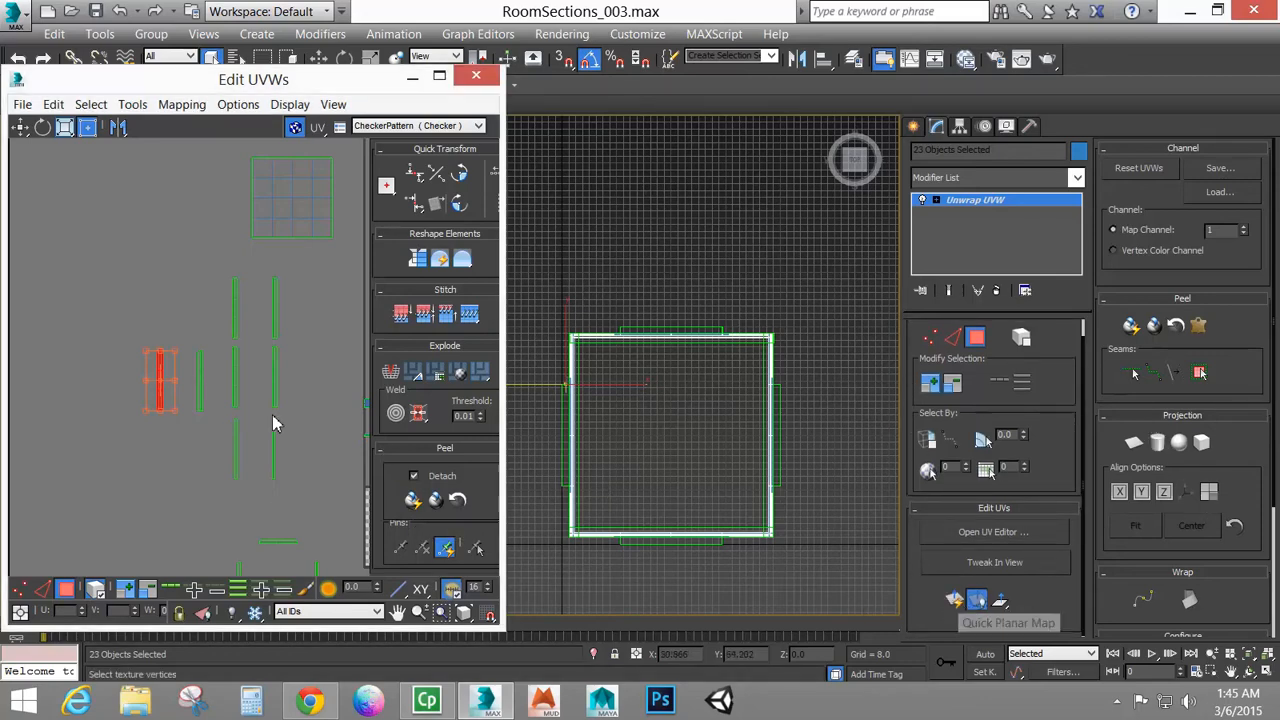
{"action": "left_click", "coordinate": [956, 603]}
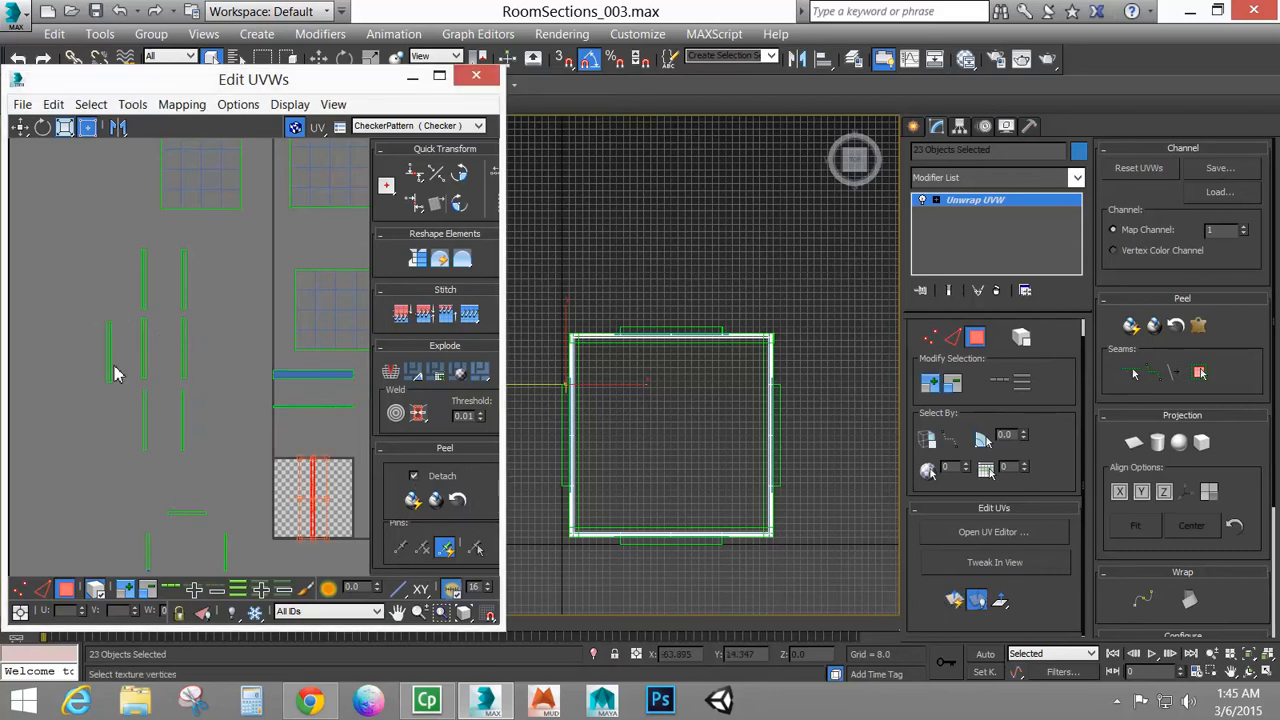
{"action": "left_click_drag", "start_coordinate": [138, 407], "coordinate": [140, 410]}
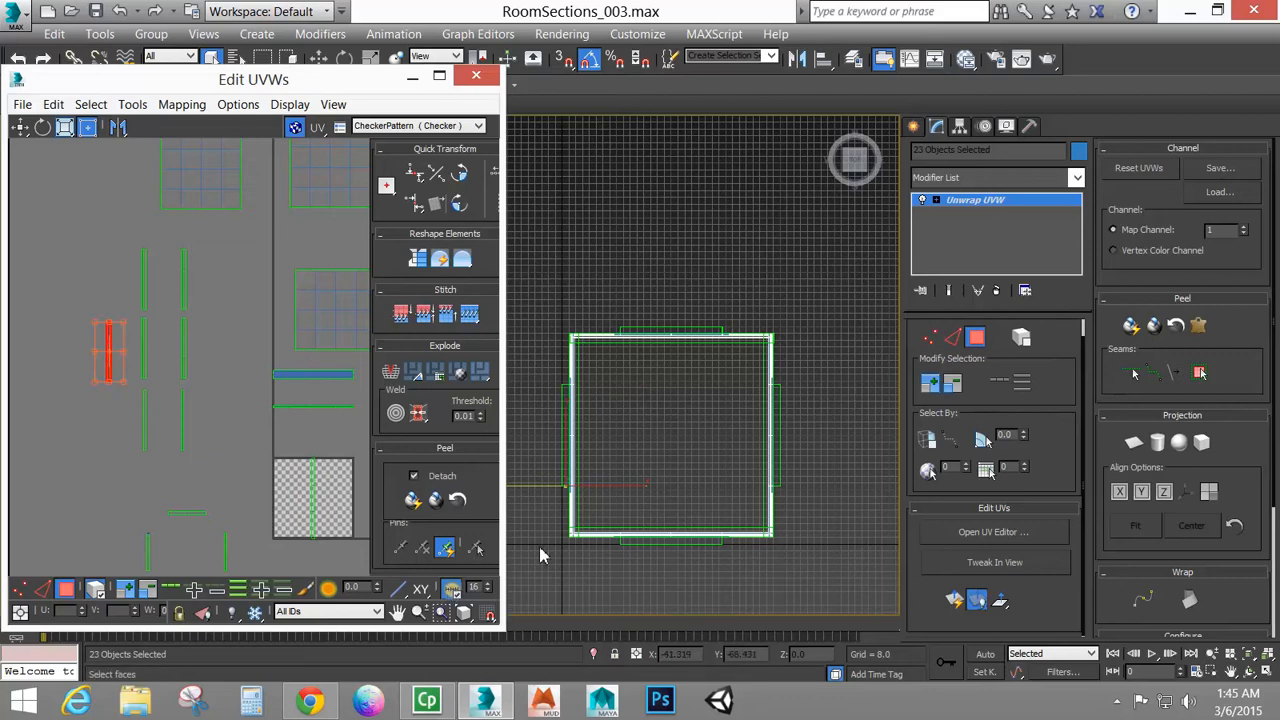
{"action": "left_click", "coordinate": [956, 601]}
Select each strip of the uppermost pair in turn and remap it individually with Quick Planar Map
{"action": "left_click", "coordinate": [146, 360]}
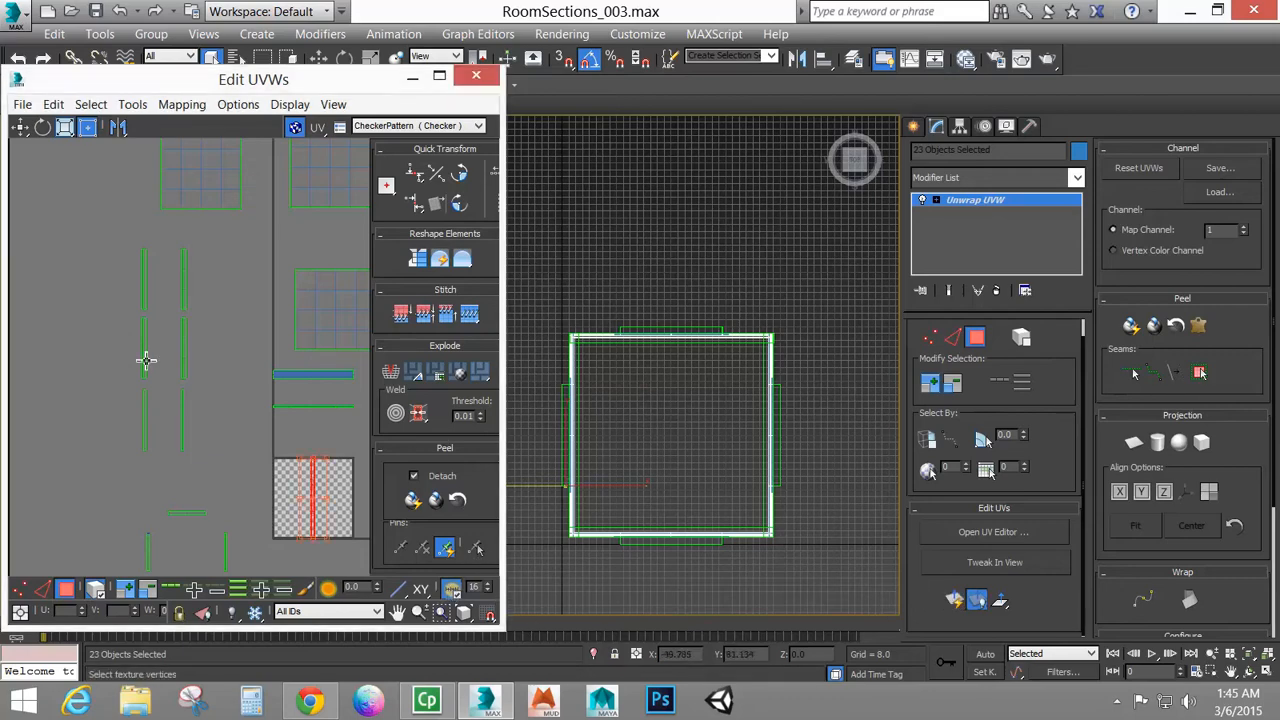
{"action": "left_click_drag", "start_coordinate": [170, 324], "coordinate": [171, 322]}
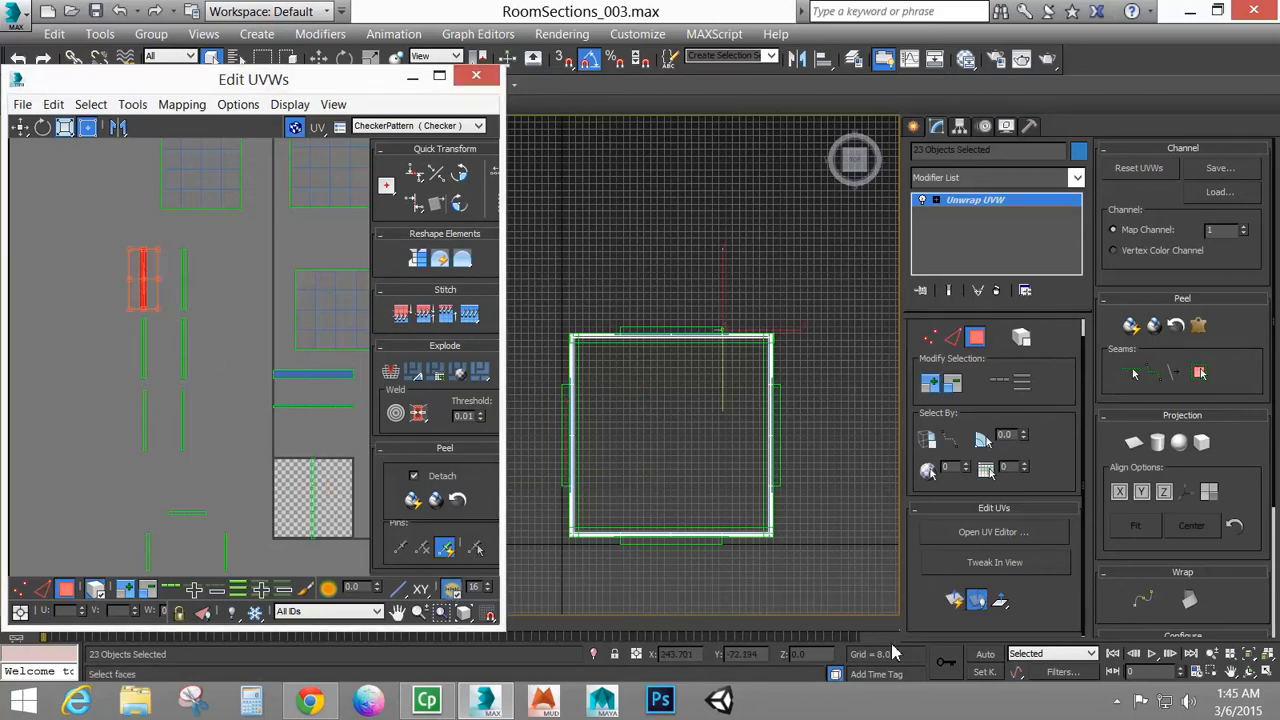
{"action": "left_click", "coordinate": [956, 601]}
{"action": "left_click", "coordinate": [186, 267]}
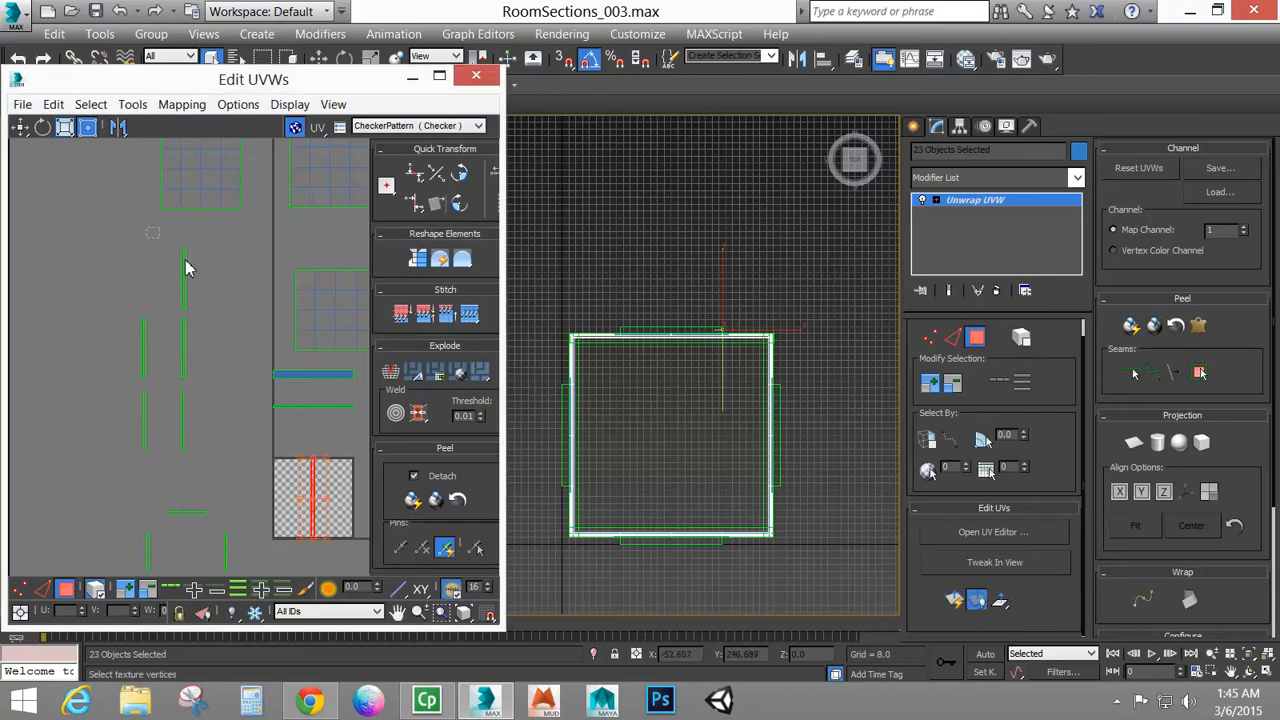
{"action": "left_click", "coordinate": [183, 275]}
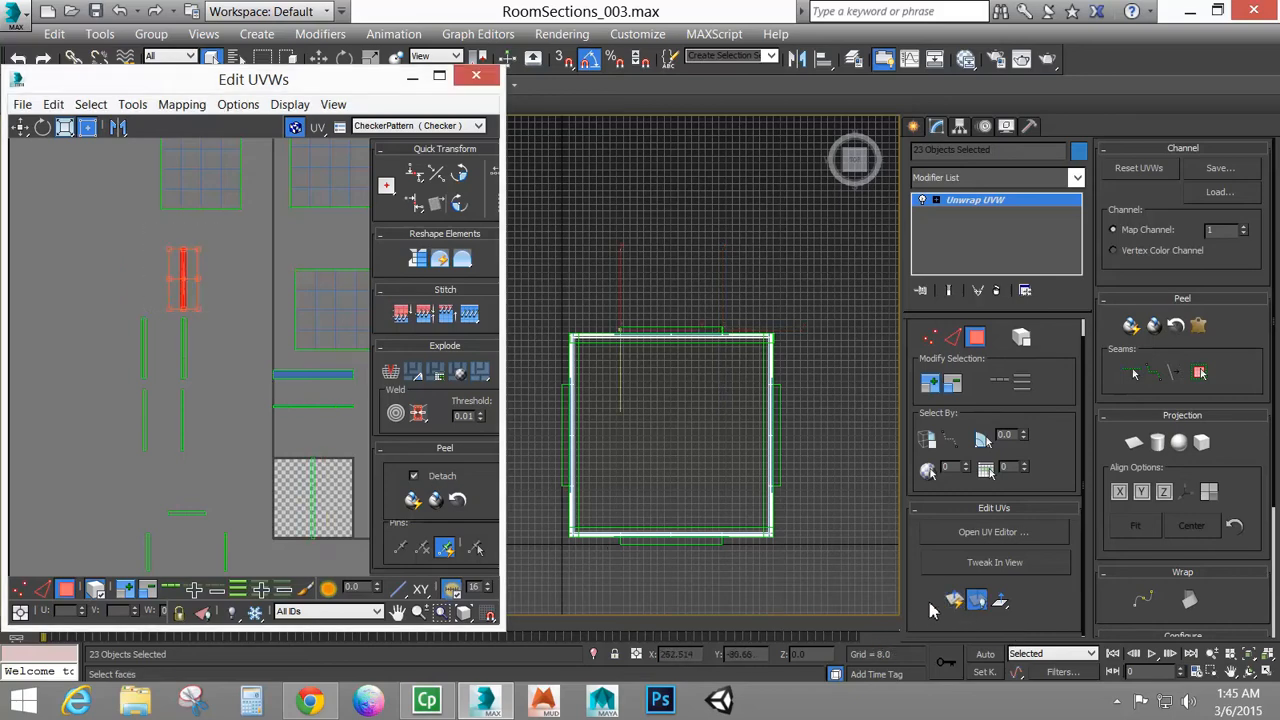
{"action": "left_click", "coordinate": [955, 600]}
Apply Quick Planar Map separately to each strip of the upper remaining vertical pair, starting with the inner strip
{"action": "left_click", "coordinate": [183, 320]}
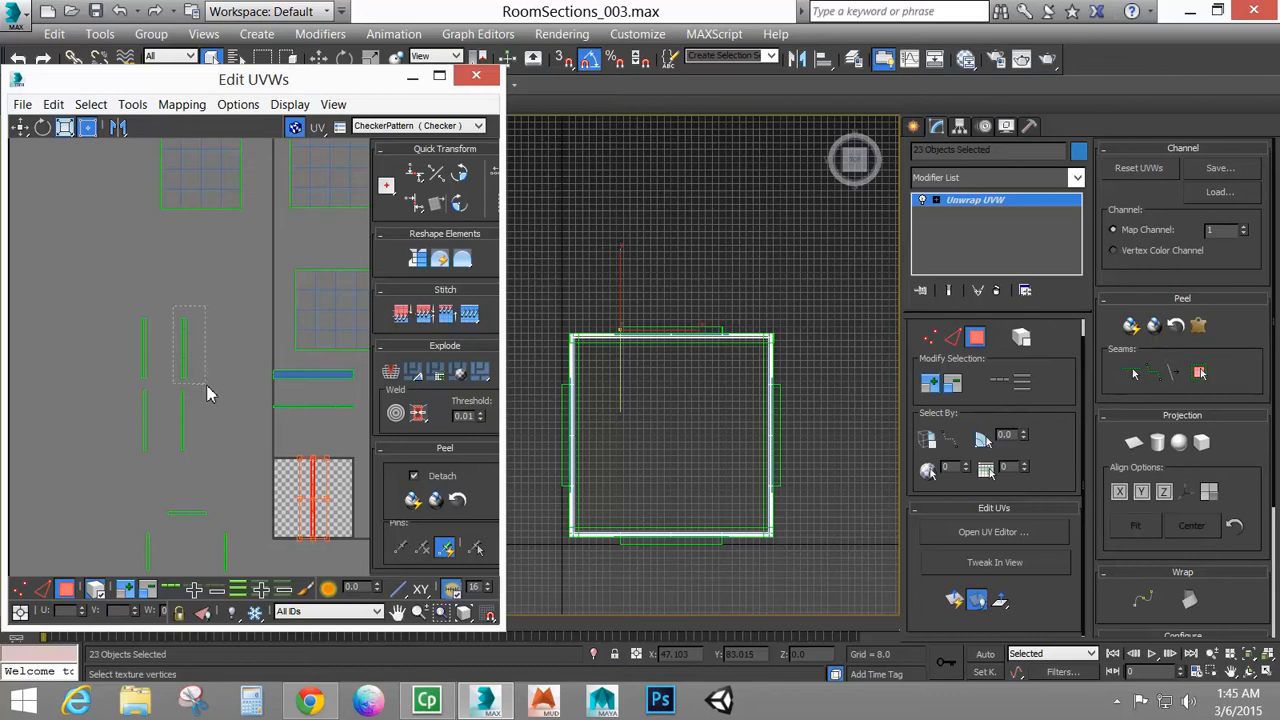
{"action": "left_click_drag", "start_coordinate": [206, 385], "coordinate": [207, 386]}
{"action": "left_click", "coordinate": [953, 602]}
{"action": "left_click", "coordinate": [135, 311]}
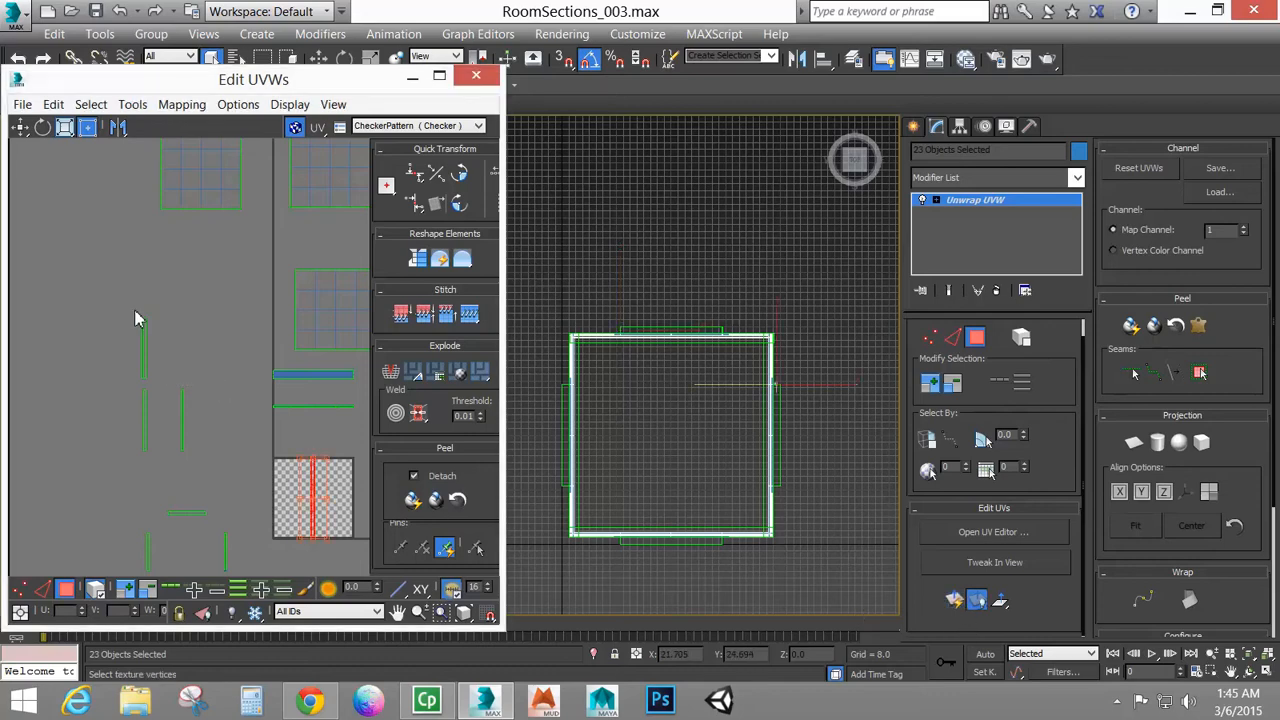
{"action": "left_click_drag", "start_coordinate": [165, 347], "coordinate": [177, 386]}
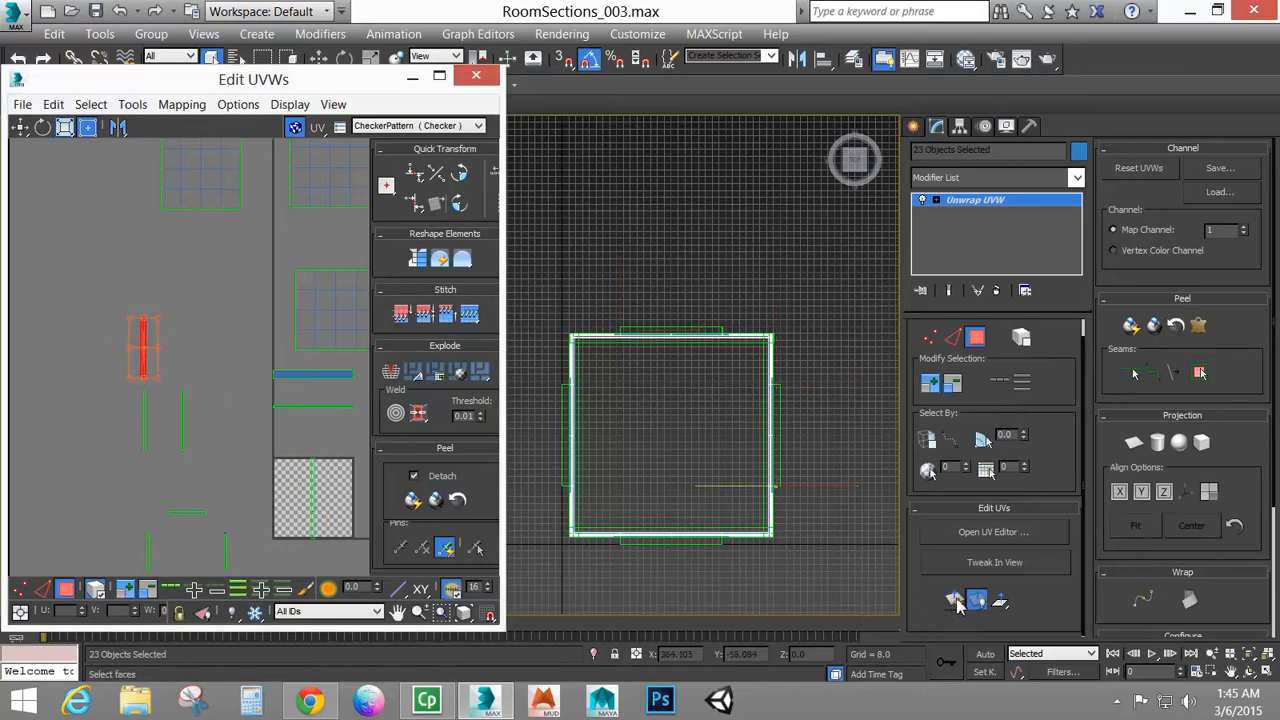
{"action": "left_click", "coordinate": [955, 601]}
Remap both strips of the lowest vertical pair one at a time with Quick Planar Map
{"action": "left_click_drag", "start_coordinate": [196, 446], "coordinate": [198, 452]}
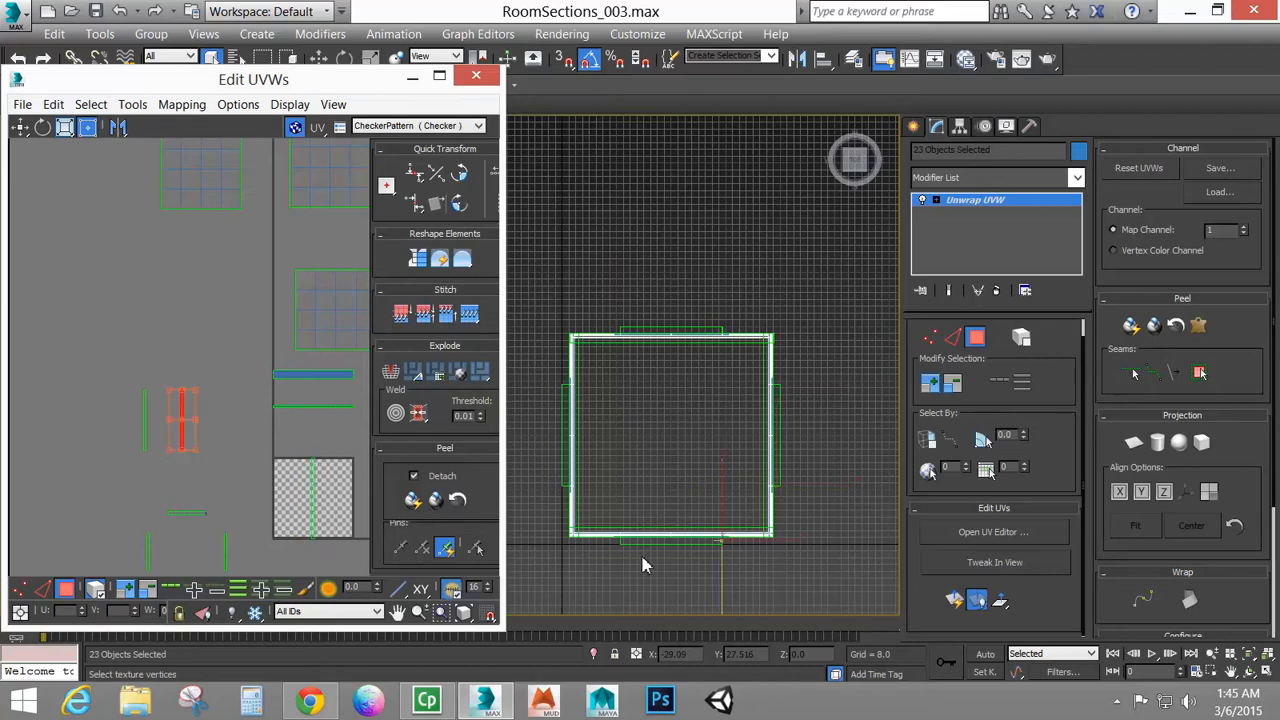
{"action": "left_click", "coordinate": [952, 602]}
{"action": "left_click", "coordinate": [121, 361]}
{"action": "left_click_drag", "start_coordinate": [121, 368], "coordinate": [198, 494]}
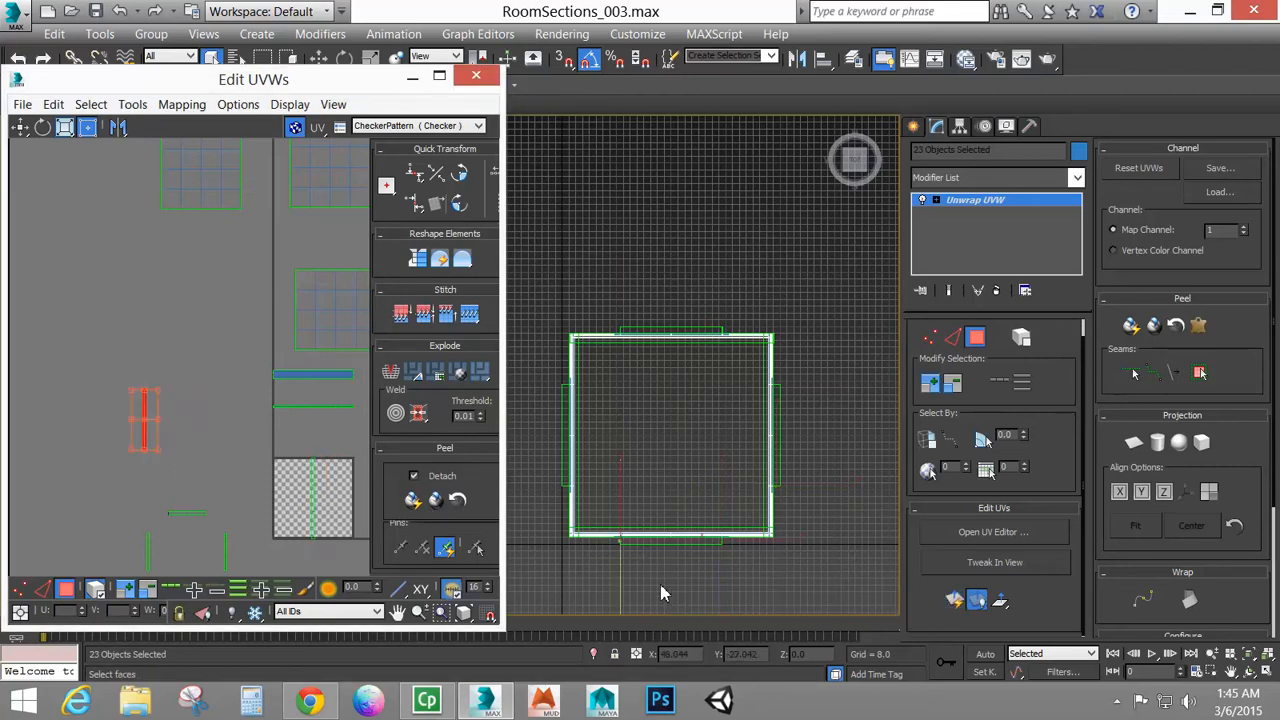
{"action": "left_click", "coordinate": [955, 601]}
Try moving the stacked vertical strips beside the checker tile and planar-mapping two of the doorway-top pieces individually
{"action": "left_click", "coordinate": [300, 495]}
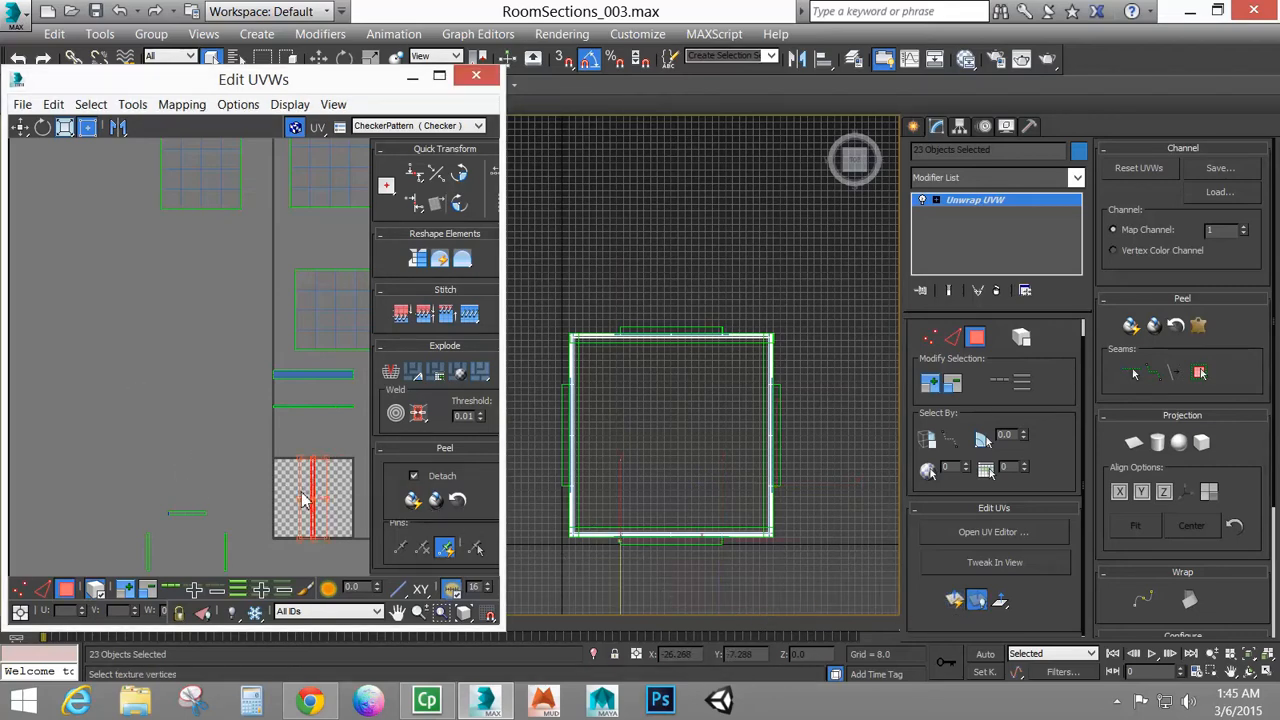
{"action": "middle_click_drag", "start_coordinate": [294, 460], "coordinate": [238, 380]}
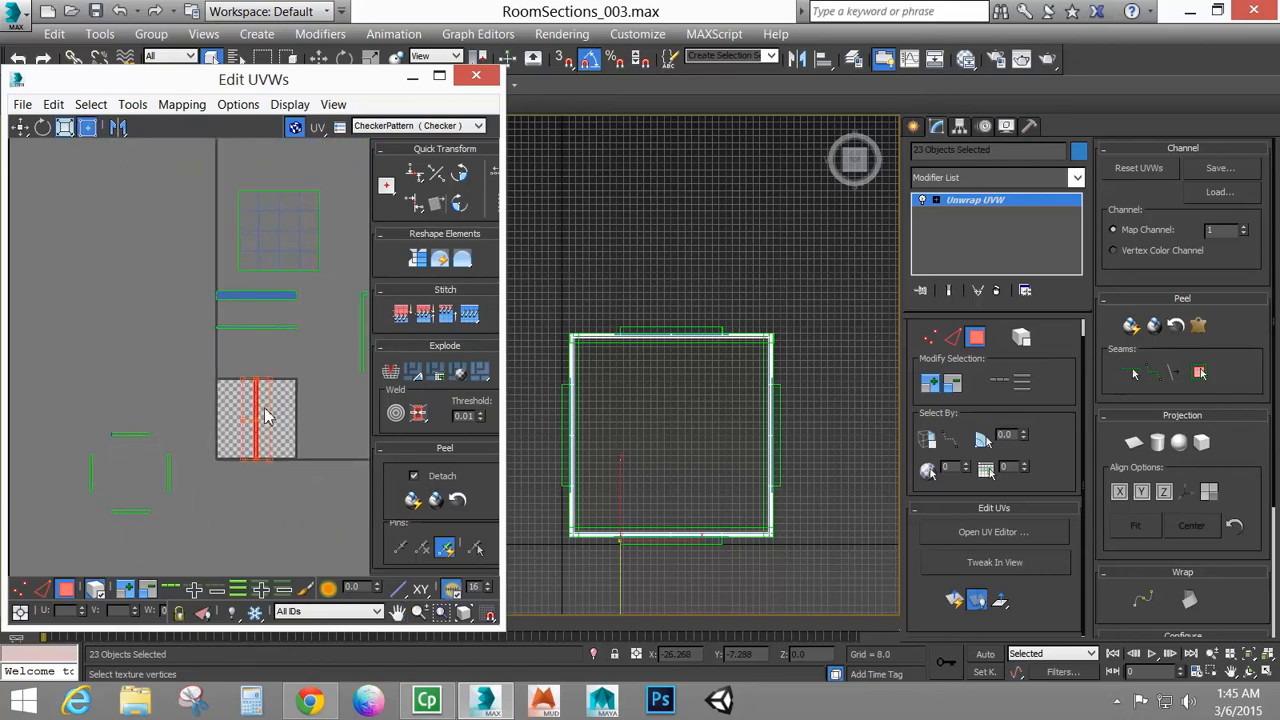
{"action": "left_click_drag", "start_coordinate": [265, 409], "coordinate": [340, 418]}
{"action": "key", "text": "ctrl+z"}
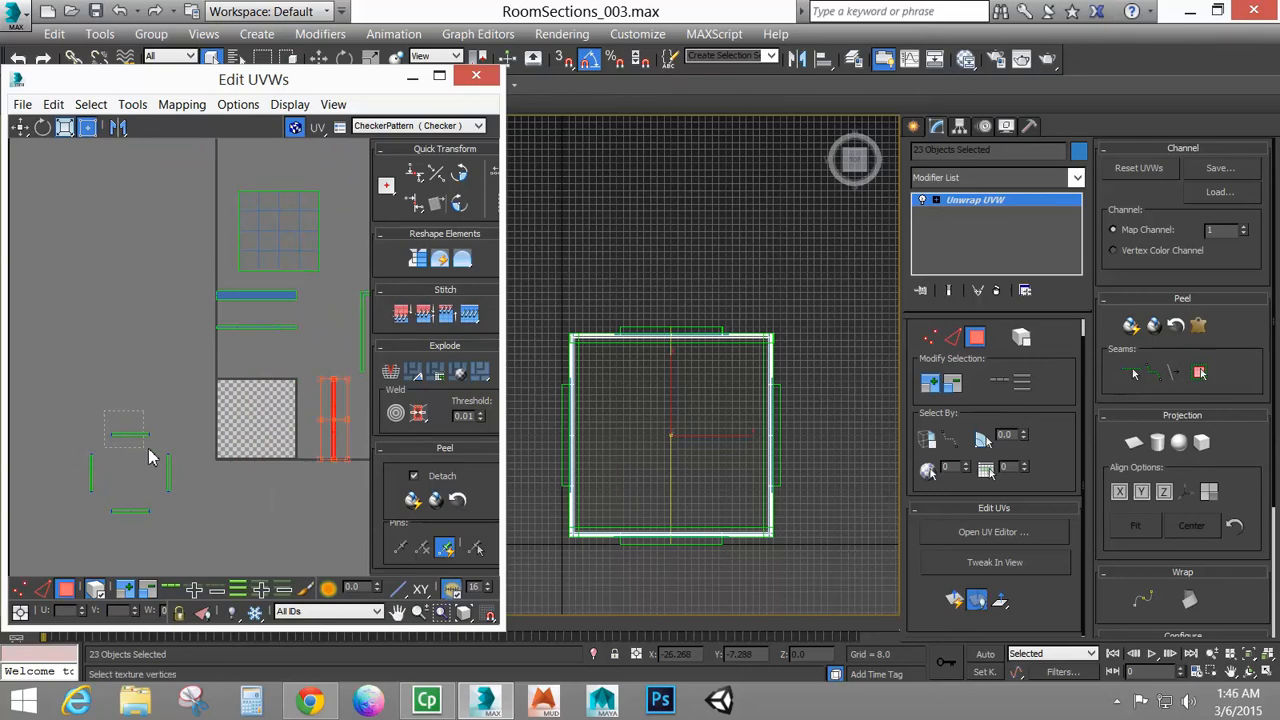
{"action": "left_click_drag", "start_coordinate": [148, 449], "coordinate": [161, 444]}
{"action": "left_click", "coordinate": [955, 602]}
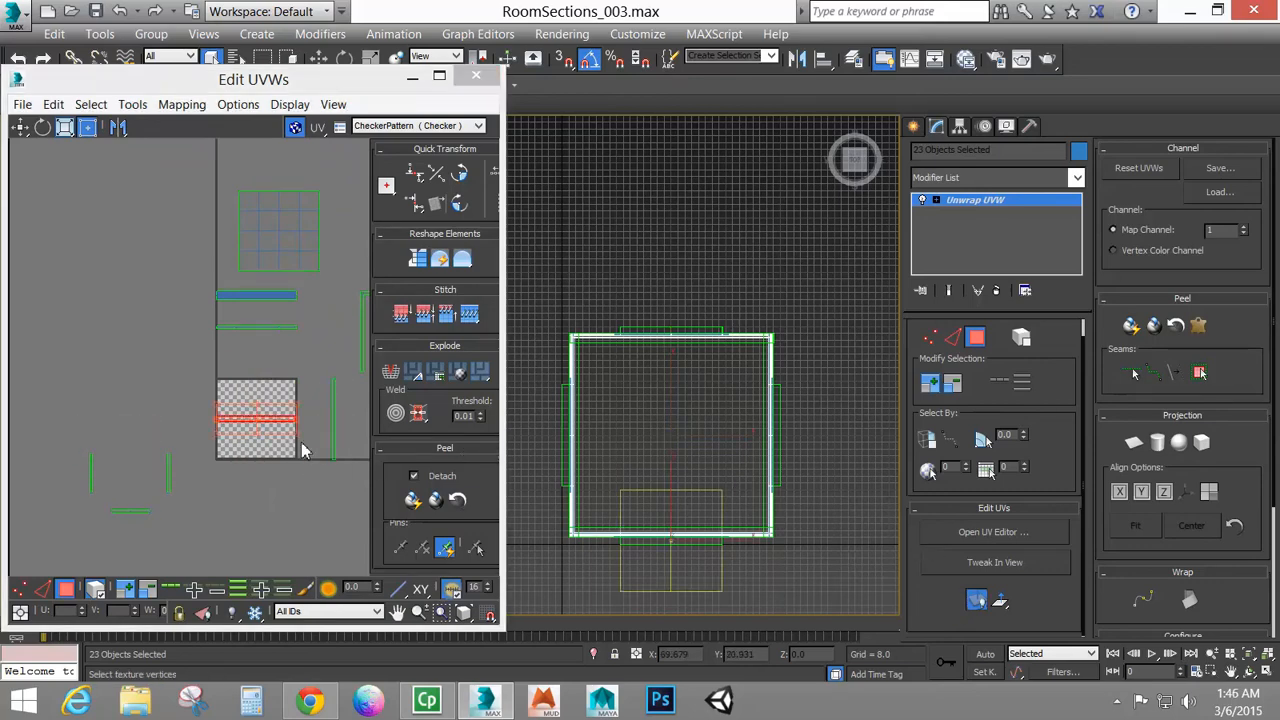
{"action": "left_click_drag", "start_coordinate": [202, 499], "coordinate": [204, 501]}
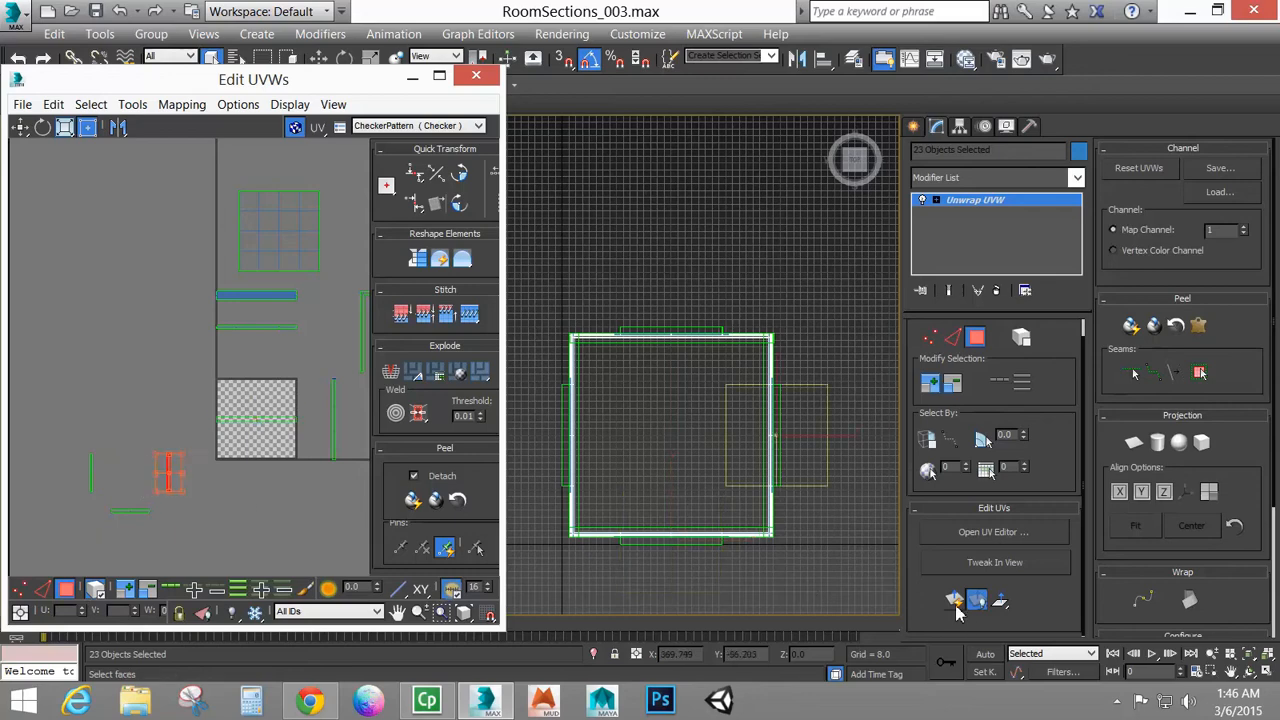
{"action": "left_click", "coordinate": [956, 603]}
Undo the individual doorway-top mappings and the move of the stacked vertical strips
{"action": "key", "text": "ctrl+z"}
{"action": "key", "text": "ctrl+z"}
{"action": "key", "text": "ctrl+z"}
{"action": "key", "text": "ctrl+z"}
{"action": "key", "text": "ctrl+z"}
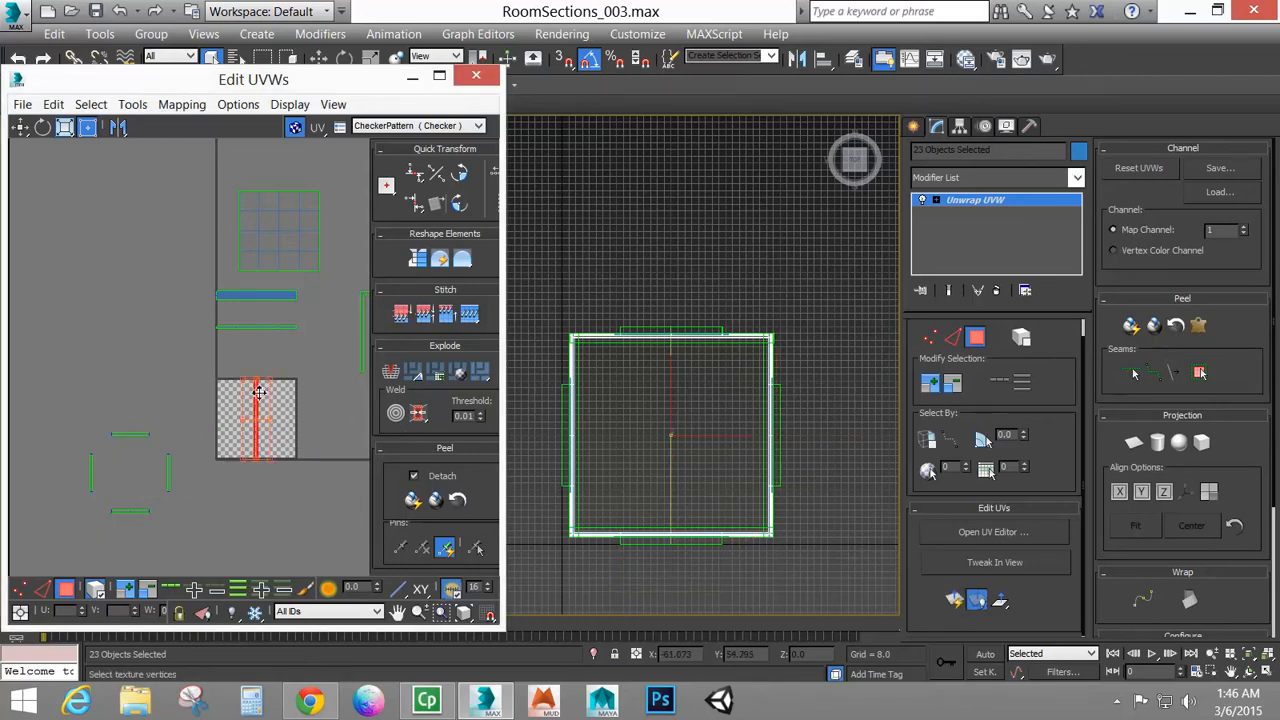
Move the stacked vertical strips straight sideways off the checker tile
{"action": "left_click_drag", "start_coordinate": [269, 392], "coordinate": [350, 400], "text": "shift"}
{"action": "middle_click_drag", "start_coordinate": [137, 460], "coordinate": [164, 406]}
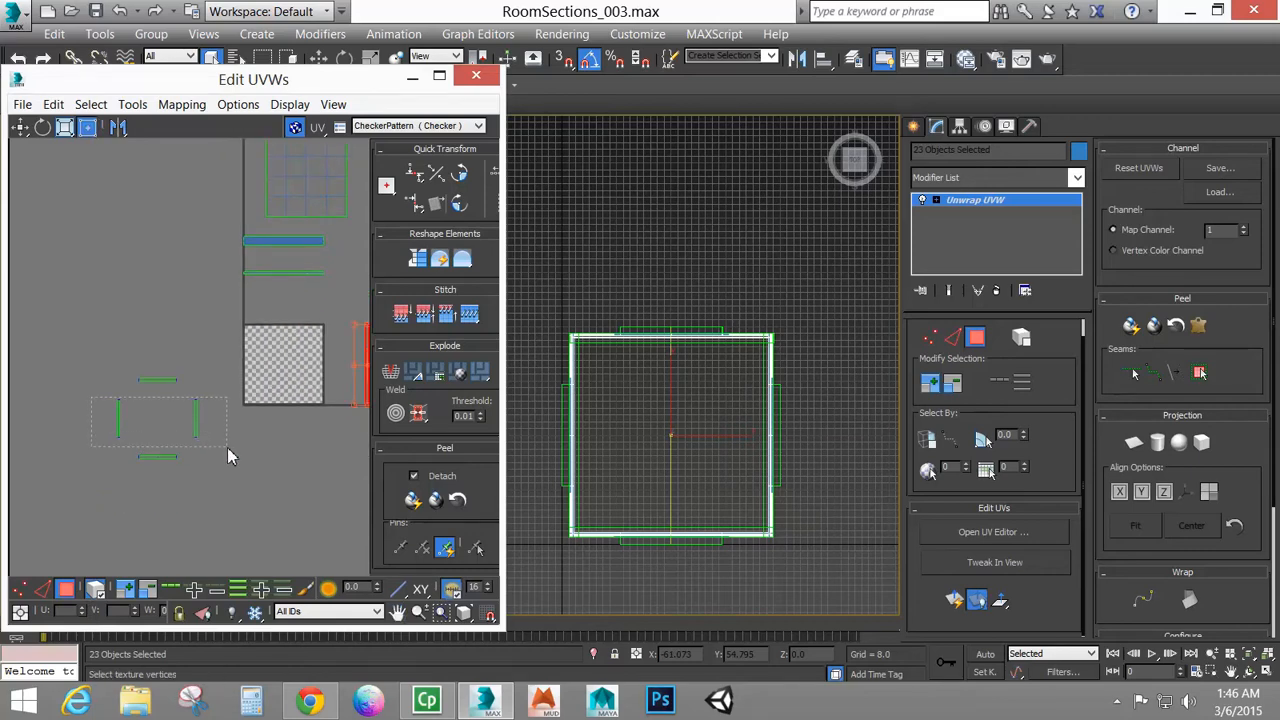
Select the two upright doorway-top pieces and rotate them to horizontal
{"action": "left_click_drag", "start_coordinate": [227, 447], "coordinate": [108, 392]}
{"action": "left_click", "coordinate": [44, 129]}
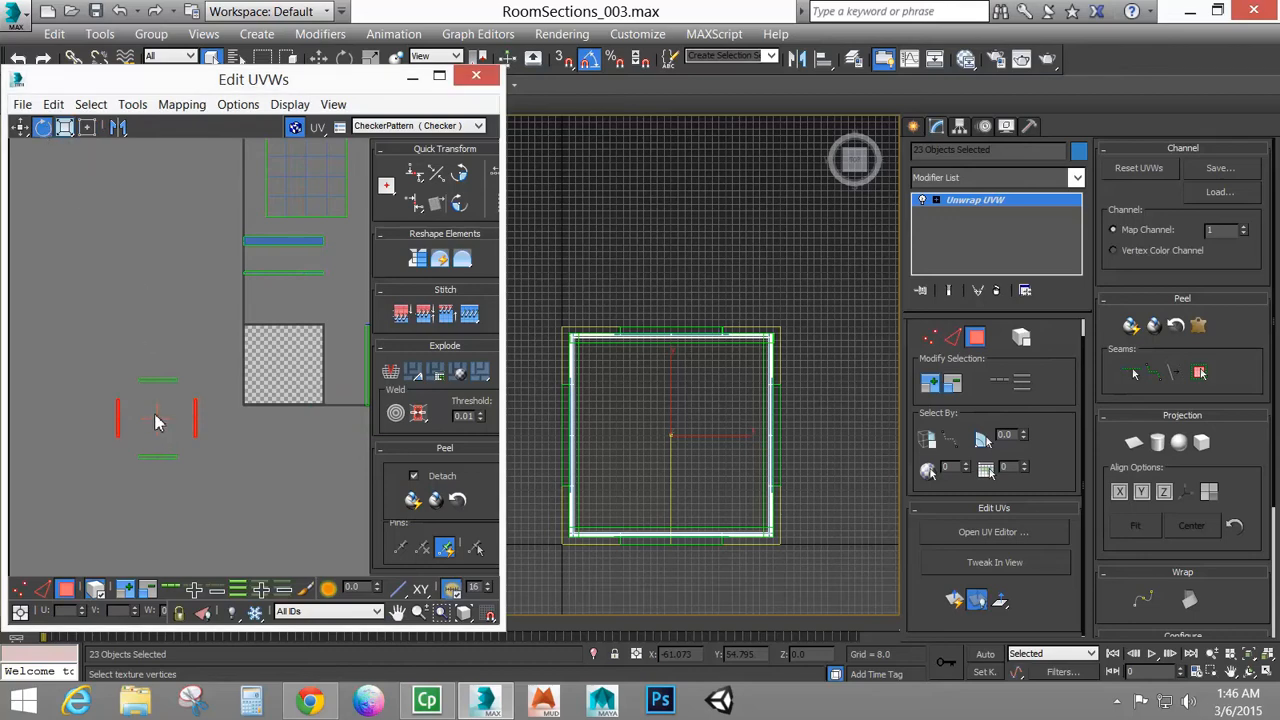
{"action": "left_click", "coordinate": [93, 127]}
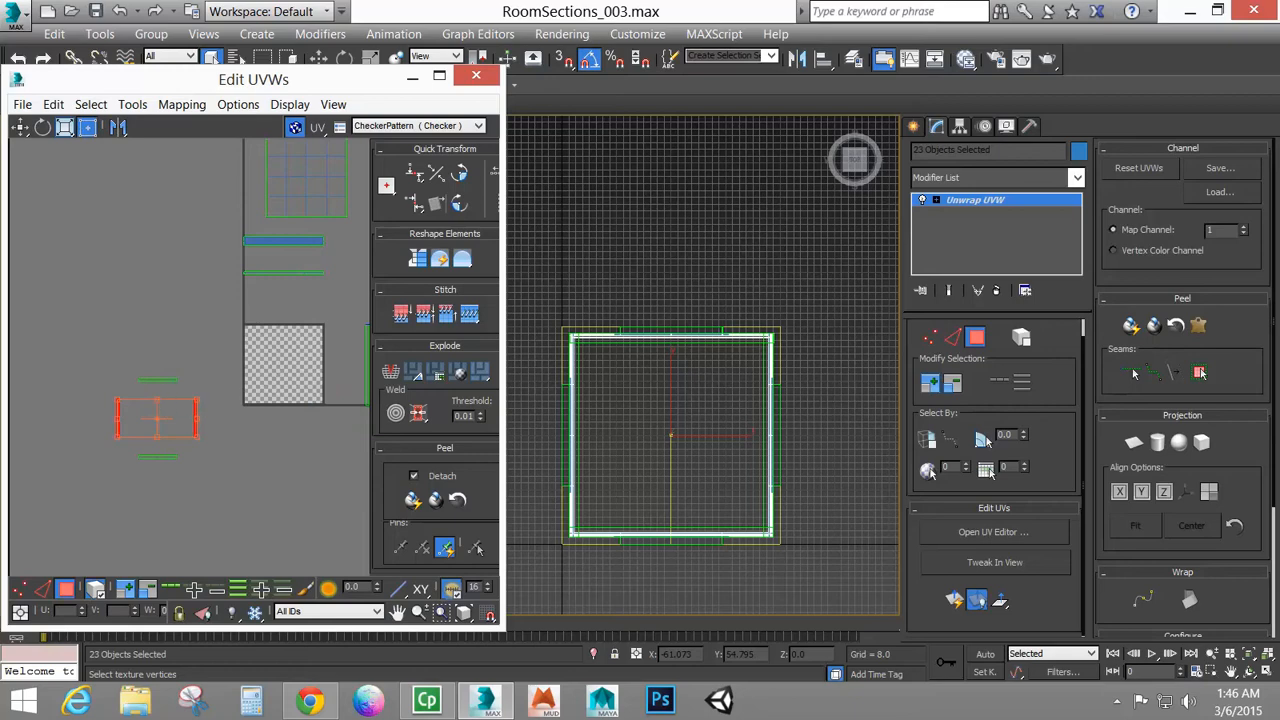
{"action": "left_click_drag", "start_coordinate": [197, 418], "coordinate": [180, 457]}
Move the doorway-top pieces exactly on top of one another so they form a single stack
{"action": "left_click", "coordinate": [20, 128]}
{"action": "middle_click_drag", "start_coordinate": [178, 490], "coordinate": [241, 480]}
{"action": "scroll", "coordinate": [202, 454], "scroll_direction": "up", "scroll_amount": 2}
{"action": "scroll", "coordinate": [250, 432], "scroll_direction": "up", "scroll_amount": 7}
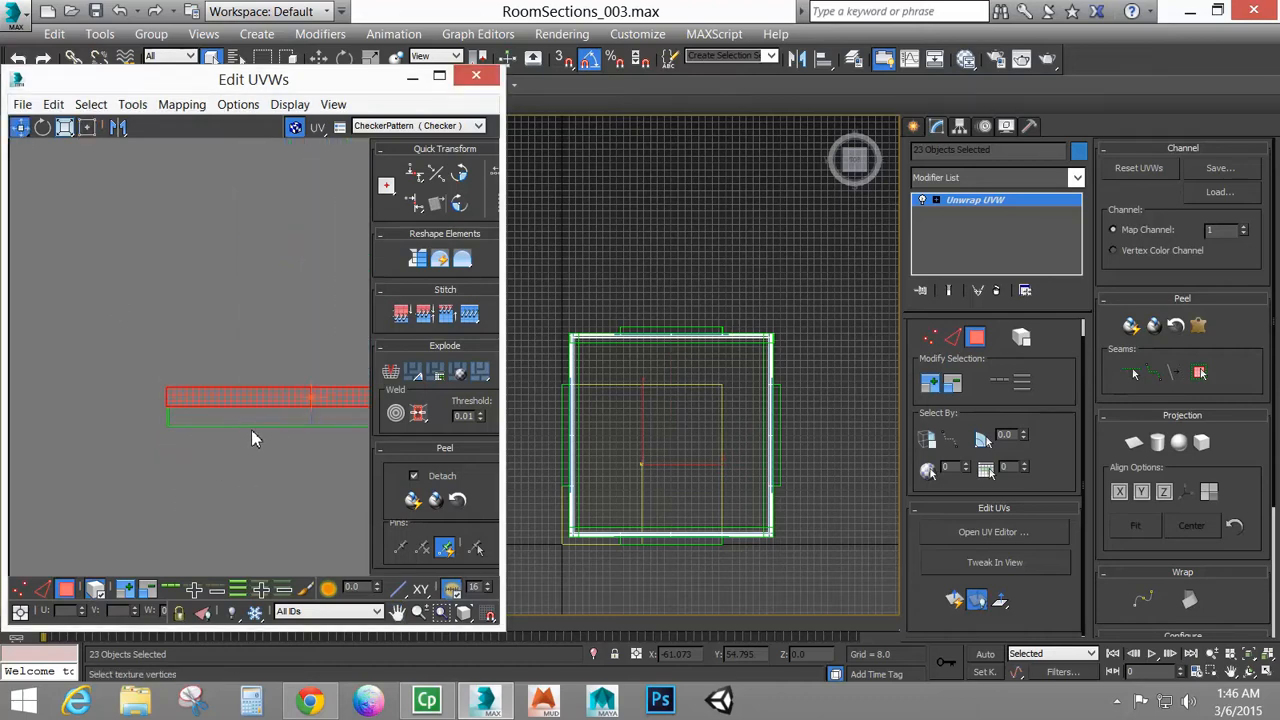
{"action": "left_click_drag", "start_coordinate": [117, 375], "coordinate": [116, 411]}
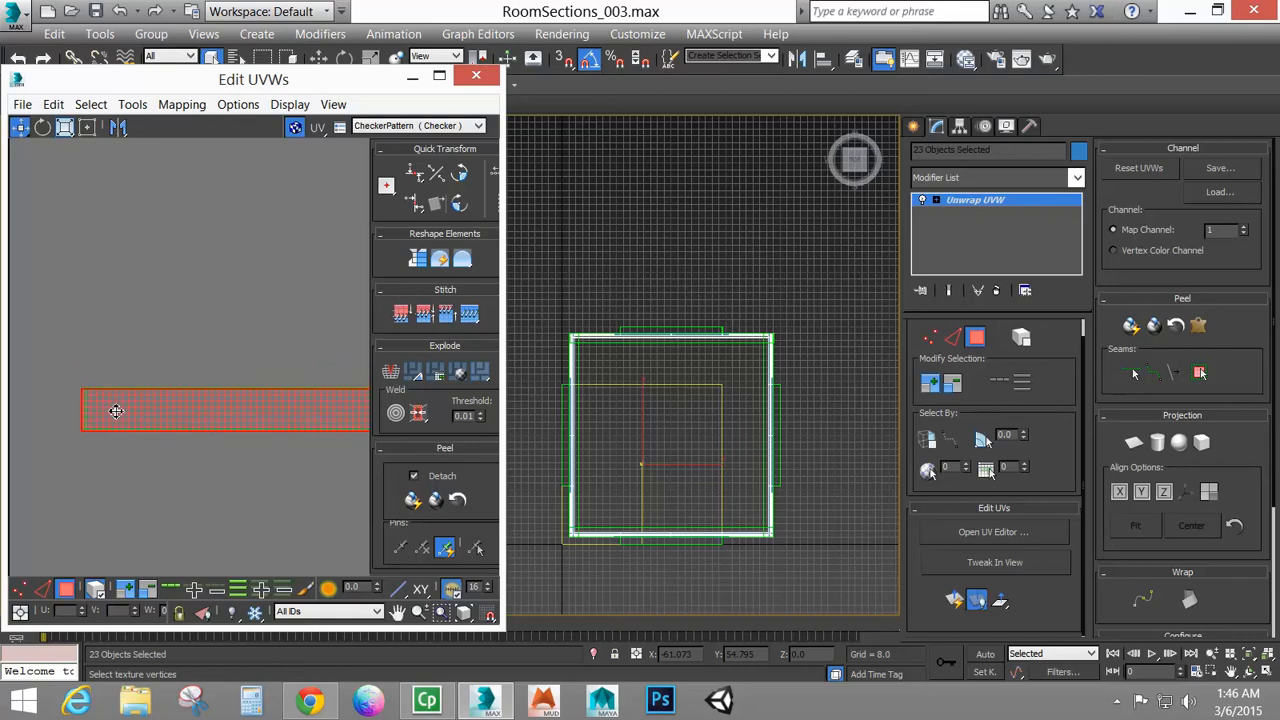
{"action": "left_click_drag", "start_coordinate": [118, 411], "coordinate": [114, 409]}
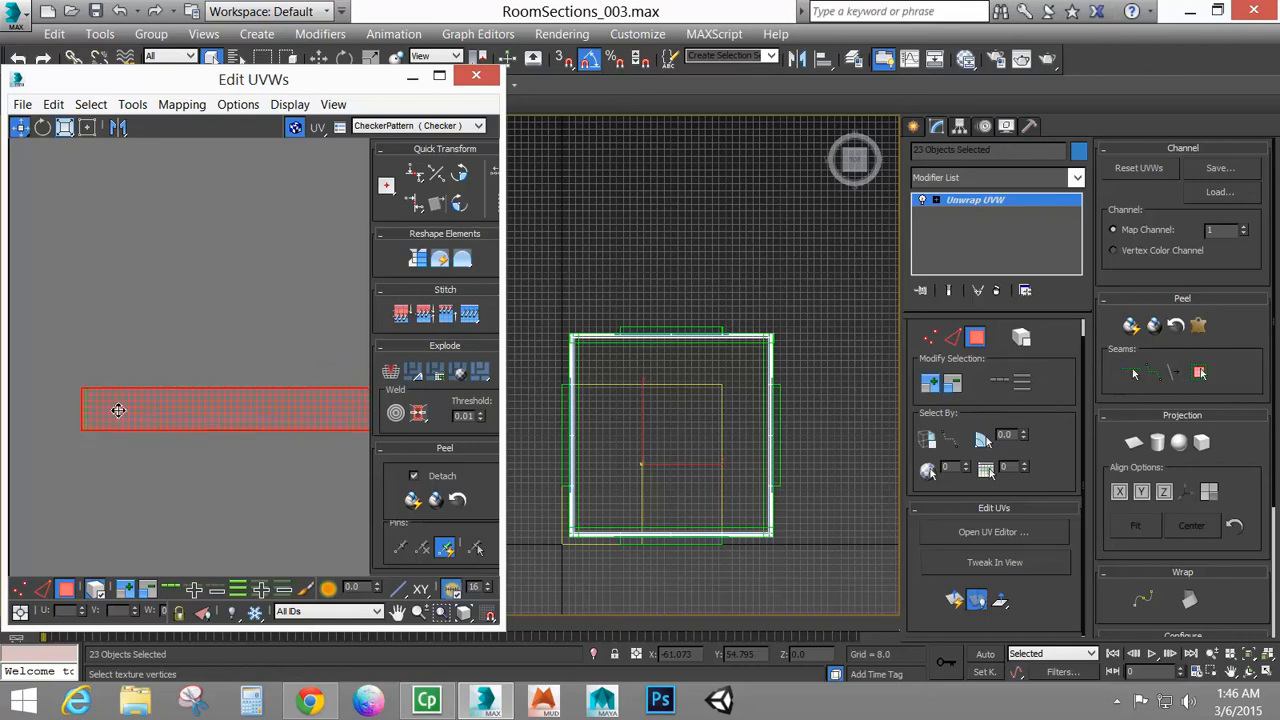
{"action": "scroll", "coordinate": [94, 443], "scroll_direction": "up", "scroll_amount": 2}
{"action": "scroll", "coordinate": [166, 430], "scroll_direction": "down", "scroll_amount": 5}
{"action": "scroll", "coordinate": [189, 431], "scroll_direction": "down", "scroll_amount": 2}
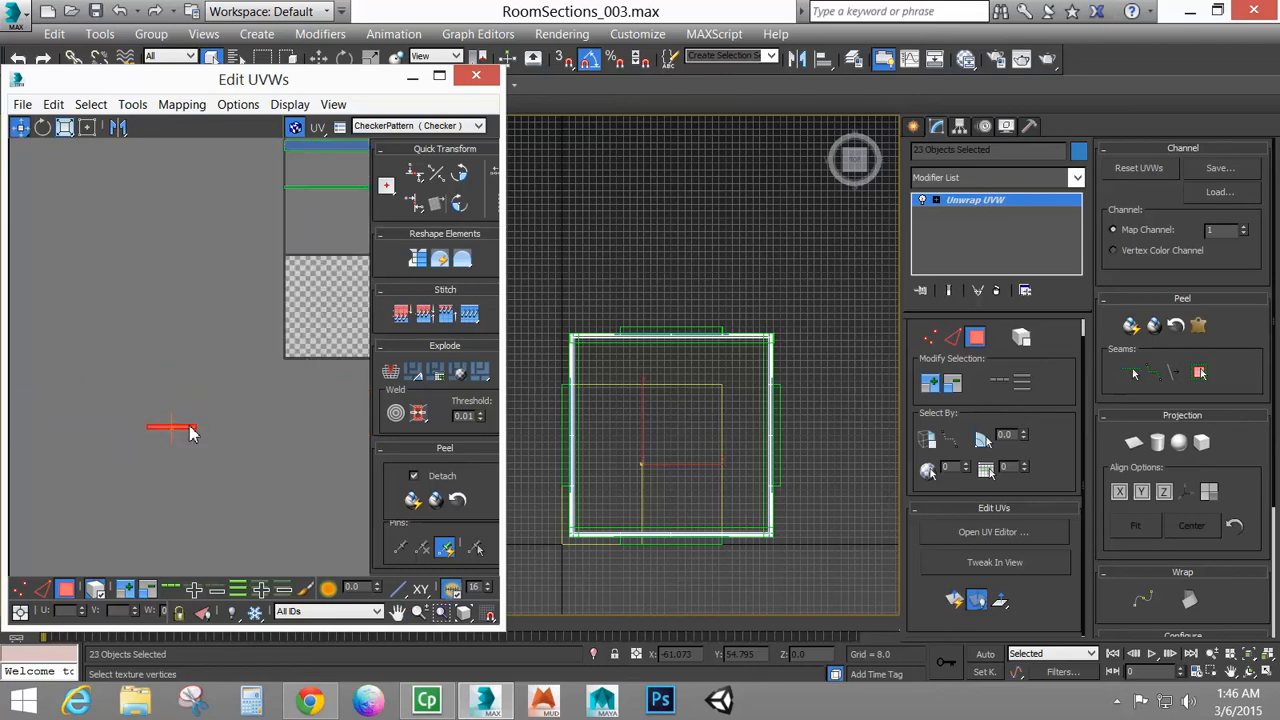
Move the stacked vertical strips below the UV square's lower edge, beside the doorway-top stack
{"action": "scroll", "coordinate": [246, 429], "scroll_direction": "down", "scroll_amount": 3}
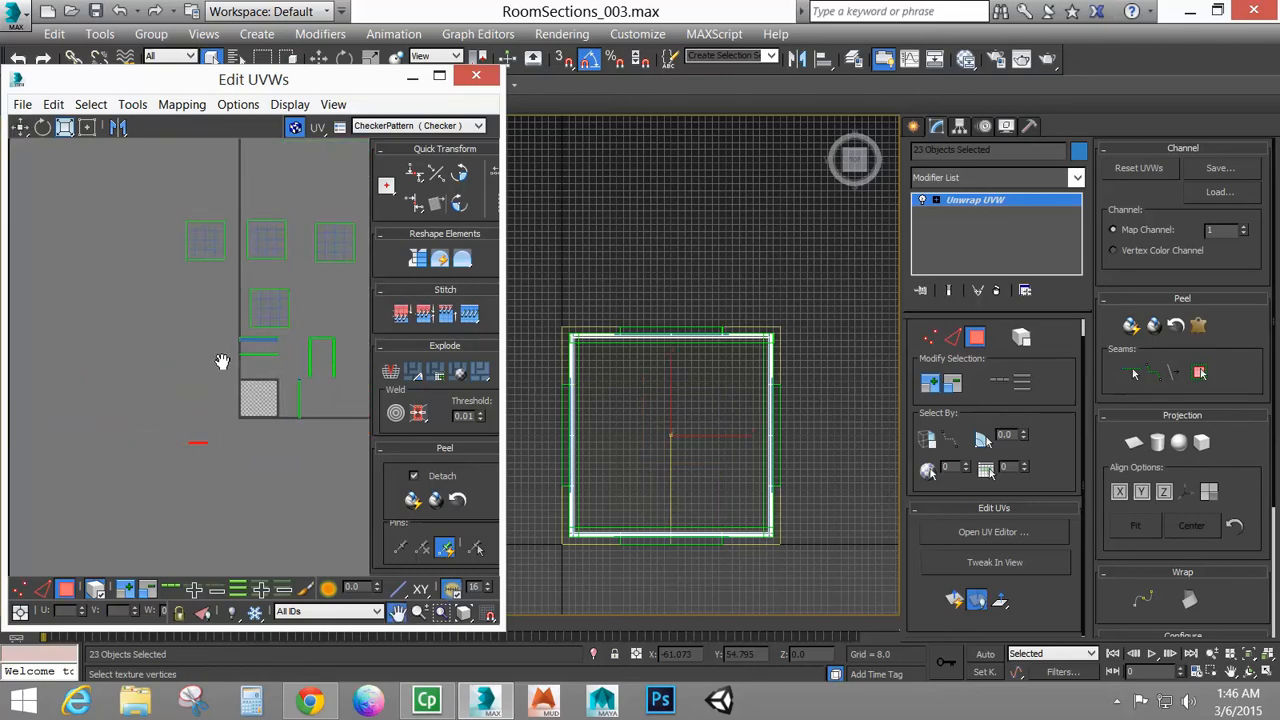
{"action": "scroll", "coordinate": [196, 376], "scroll_direction": "down", "scroll_amount": 2}
{"action": "scroll", "coordinate": [196, 376], "scroll_direction": "down", "scroll_amount": 1}
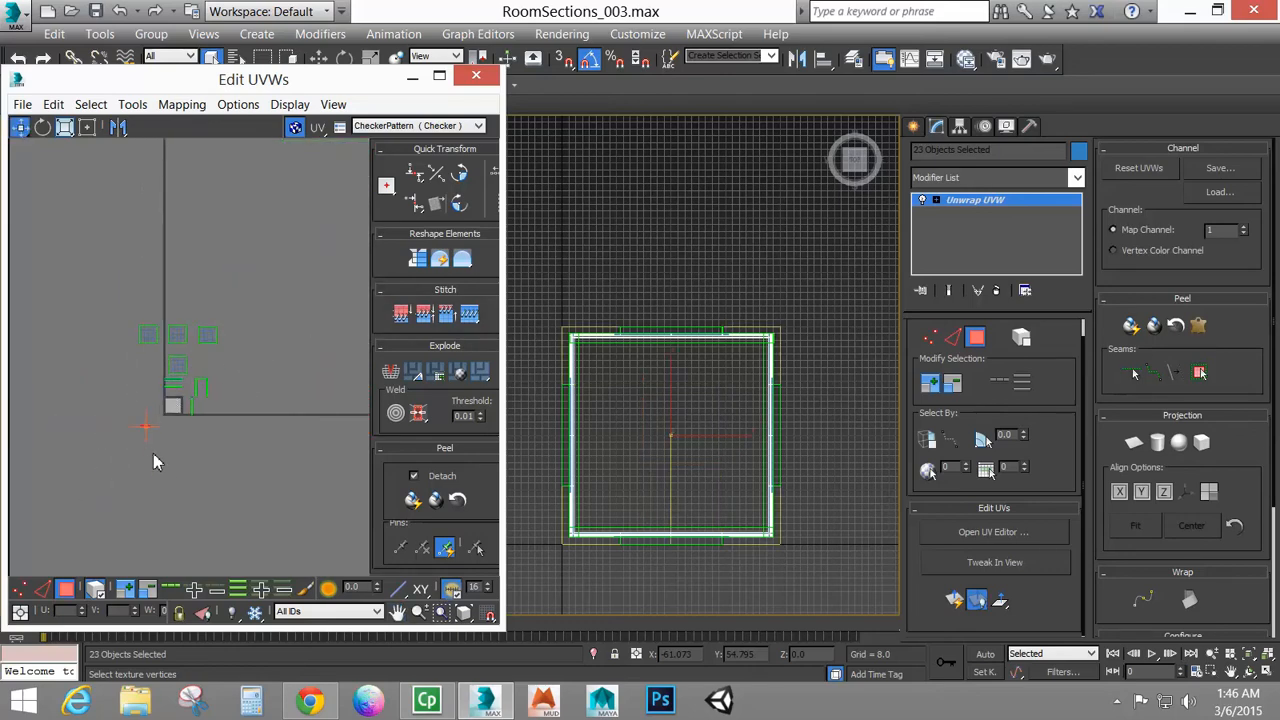
{"action": "scroll", "coordinate": [167, 428], "scroll_direction": "up", "scroll_amount": 4}
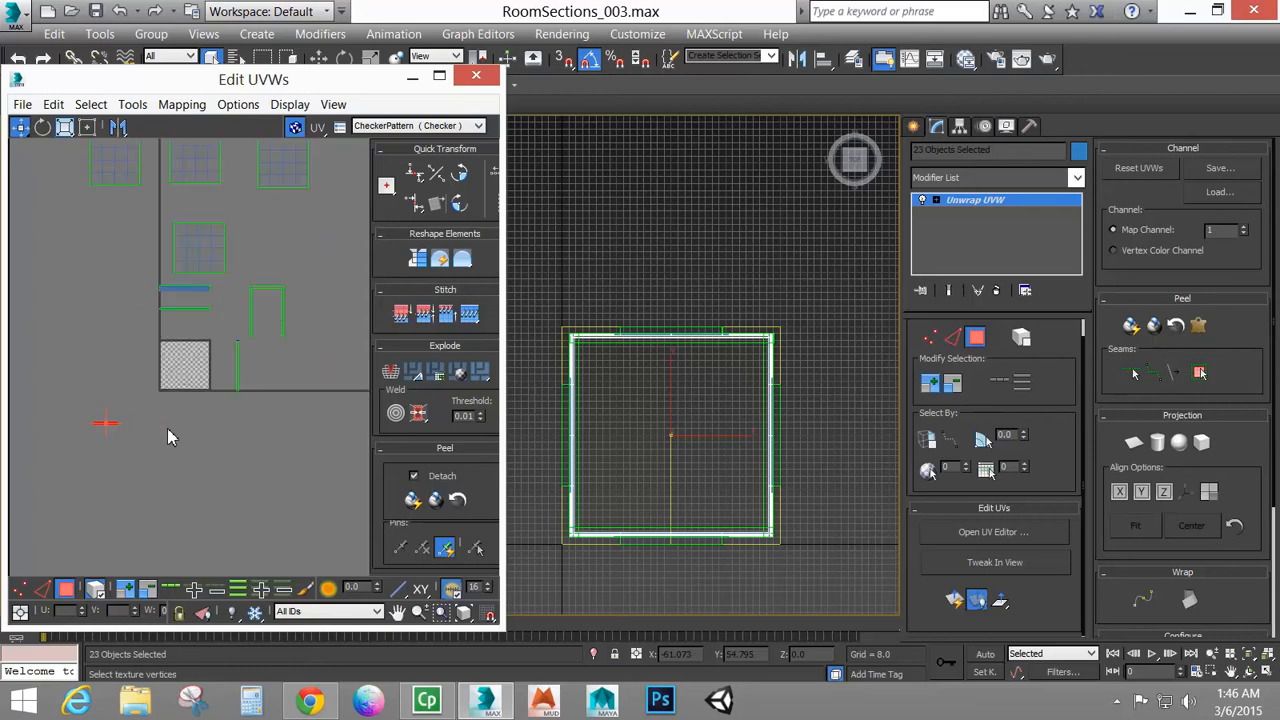
{"action": "left_click", "coordinate": [239, 366]}
{"action": "left_click_drag", "start_coordinate": [239, 368], "coordinate": [142, 423]}
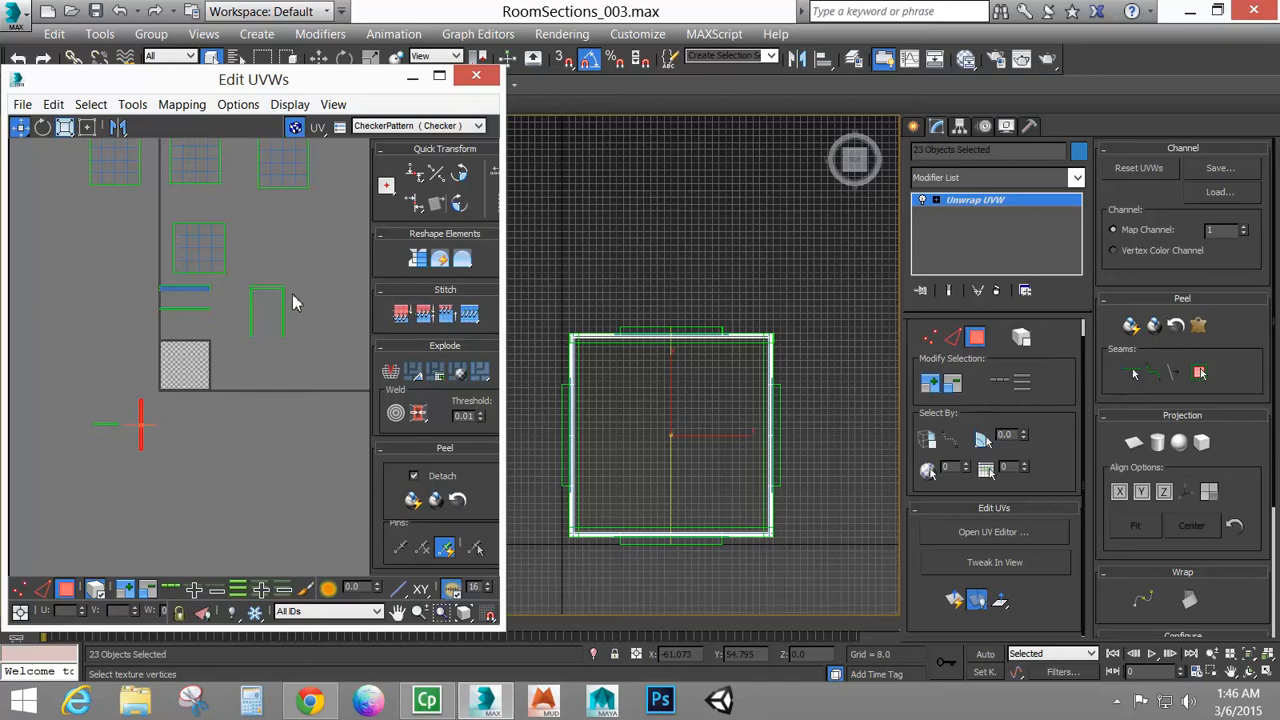
Move the U-shaped strip group and the horizontal strips above the checker tile to below the UV square's lower edge
{"action": "left_click_drag", "start_coordinate": [237, 358], "coordinate": [238, 356]}
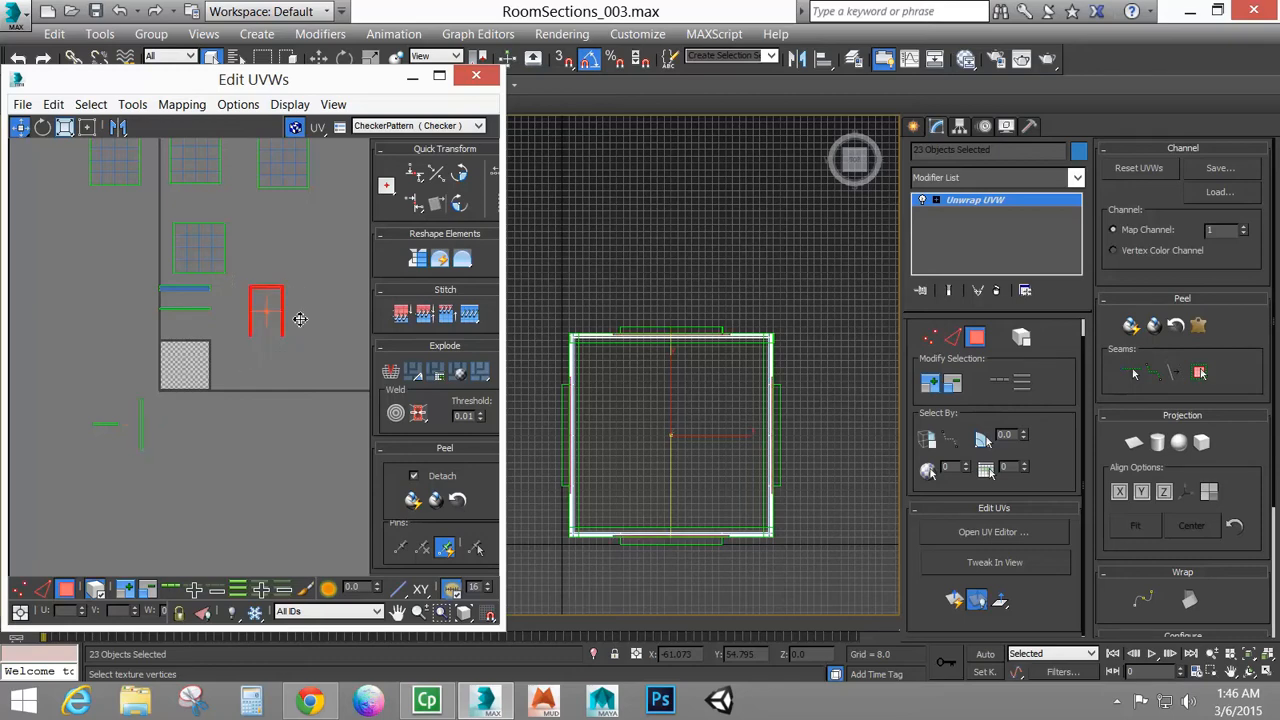
{"action": "left_click_drag", "start_coordinate": [300, 318], "coordinate": [310, 443]}
{"action": "middle_click_drag", "start_coordinate": [257, 263], "coordinate": [263, 349]}
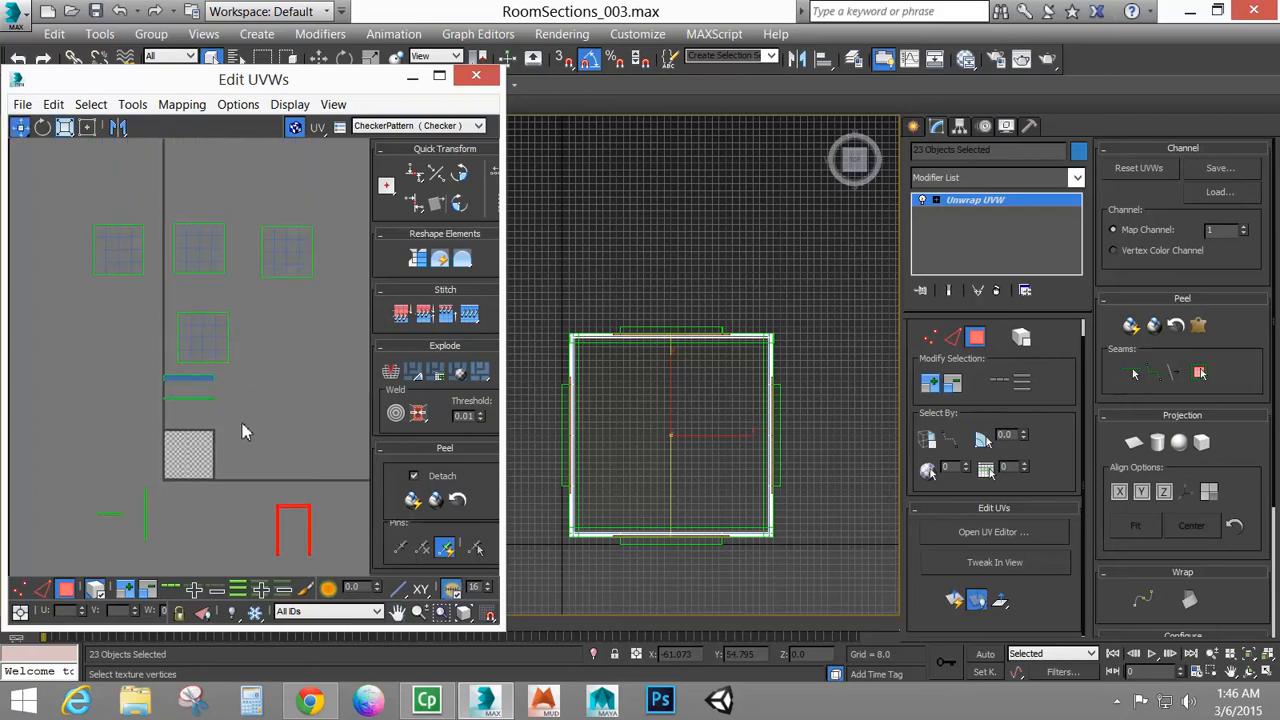
{"action": "left_click_drag", "start_coordinate": [142, 370], "coordinate": [142, 369]}
{"action": "middle_click_drag", "start_coordinate": [262, 398], "coordinate": [288, 307]}
{"action": "left_click_drag", "start_coordinate": [220, 296], "coordinate": [74, 441]}
{"action": "middle_click_drag", "start_coordinate": [220, 293], "coordinate": [207, 400]}
{"action": "middle_click_drag", "start_coordinate": [98, 362], "coordinate": [128, 306]}
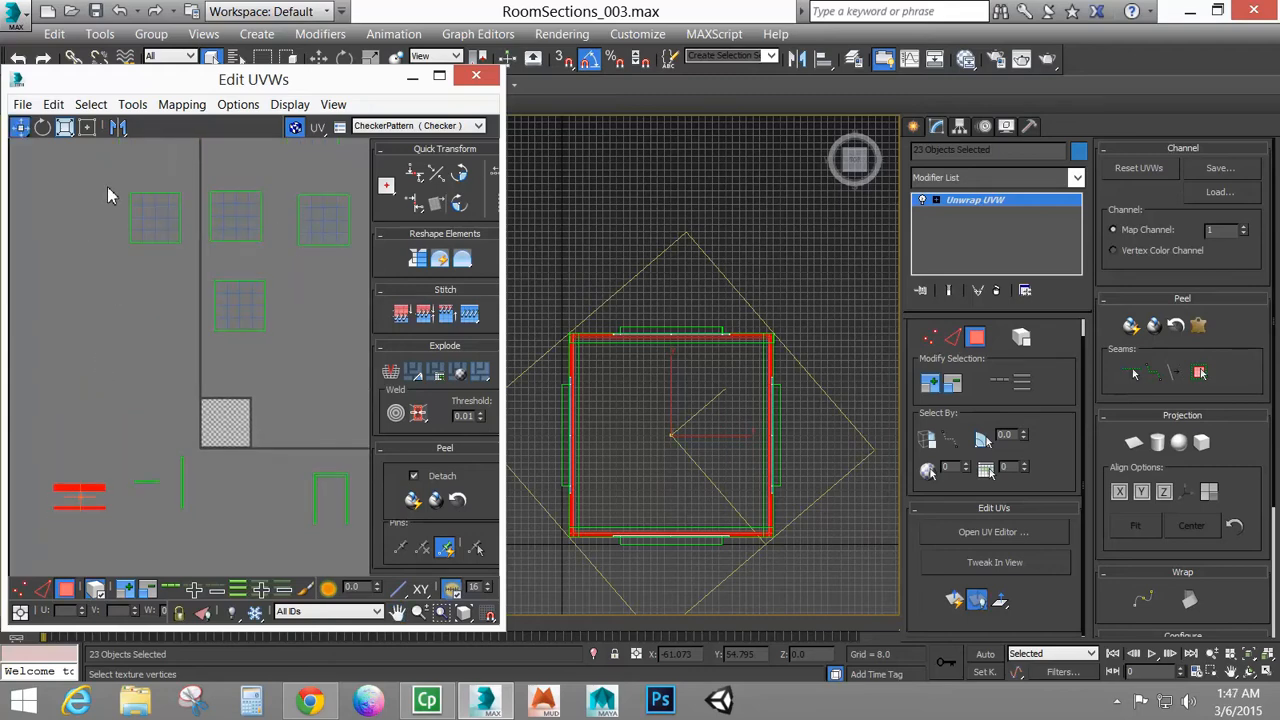
Select the leftmost wall square and move it up against the left edge of the neighbouring wall square
{"action": "left_click_drag", "start_coordinate": [368, 368], "coordinate": [366, 368]}
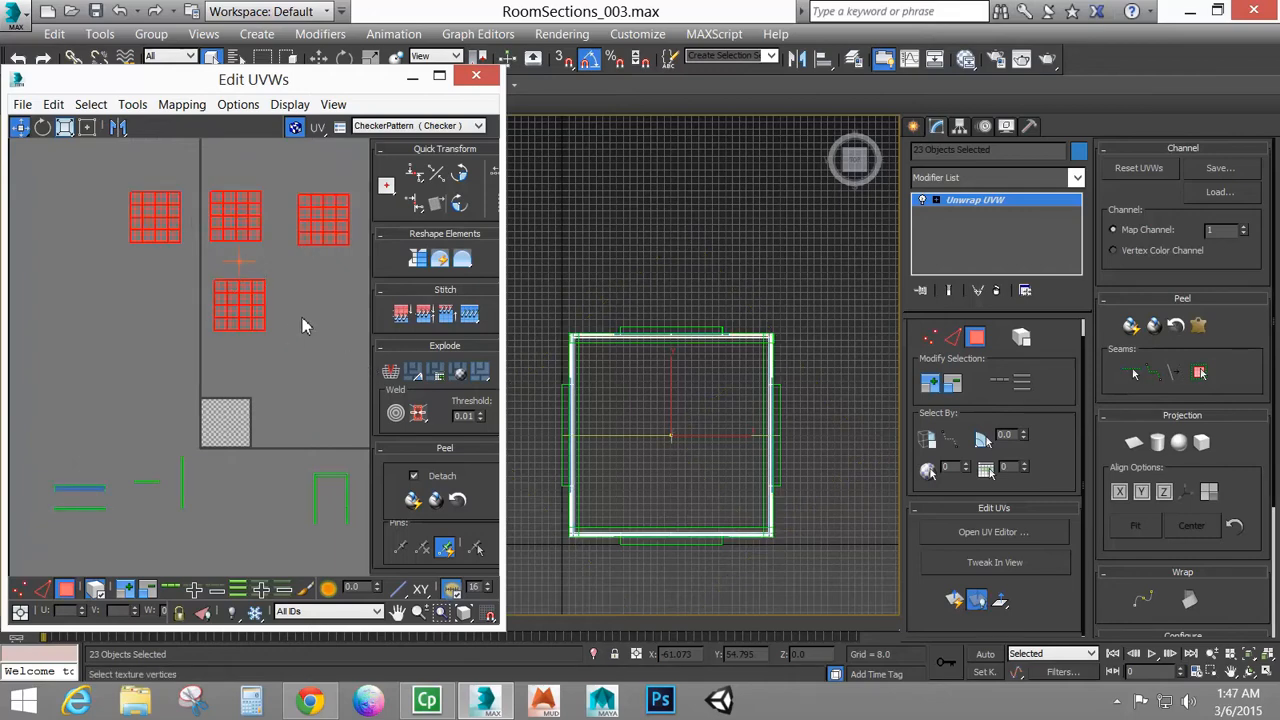
{"action": "left_click", "coordinate": [177, 337]}
{"action": "scroll", "coordinate": [186, 337], "scroll_direction": "up", "scroll_amount": 5}
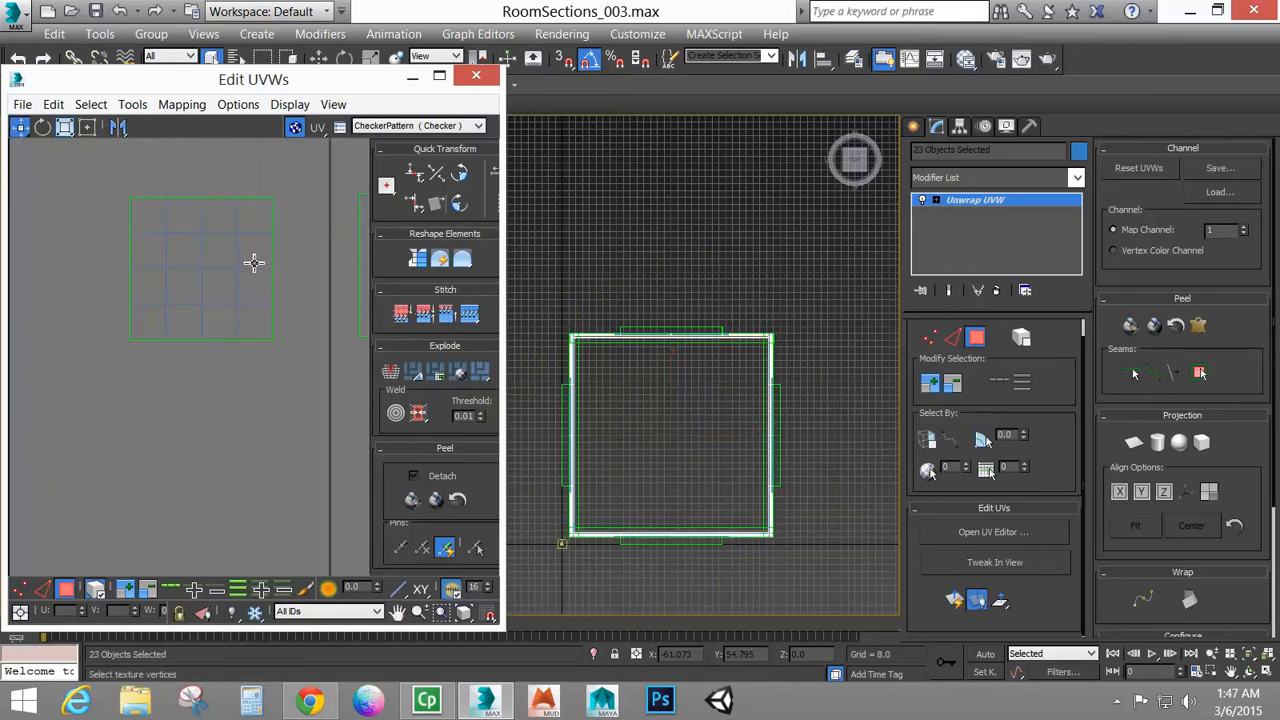
{"action": "left_click_drag", "start_coordinate": [293, 197], "coordinate": [289, 280]}
{"action": "middle_click_drag", "start_coordinate": [289, 280], "coordinate": [220, 314]}
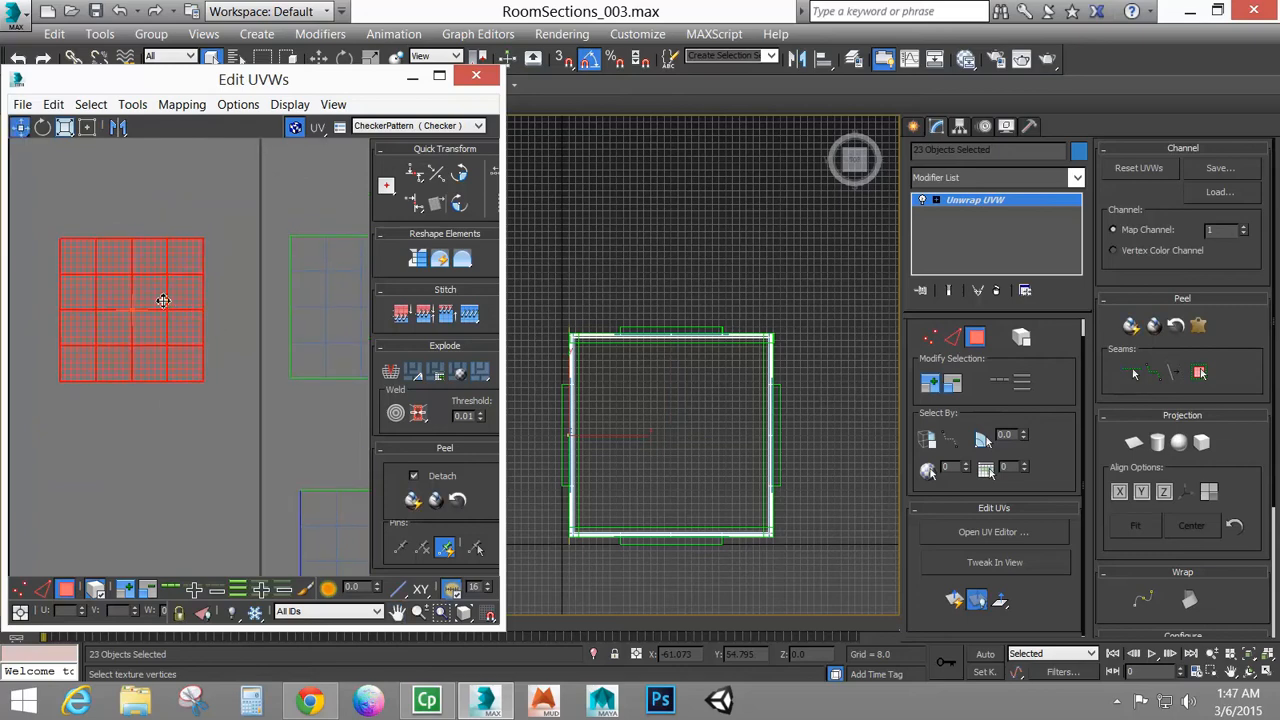
{"action": "left_click_drag", "start_coordinate": [163, 305], "coordinate": [248, 297]}
{"action": "scroll", "coordinate": [256, 338], "scroll_direction": "up", "scroll_amount": 1}
{"action": "scroll", "coordinate": [256, 338], "scroll_direction": "up", "scroll_amount": 2}
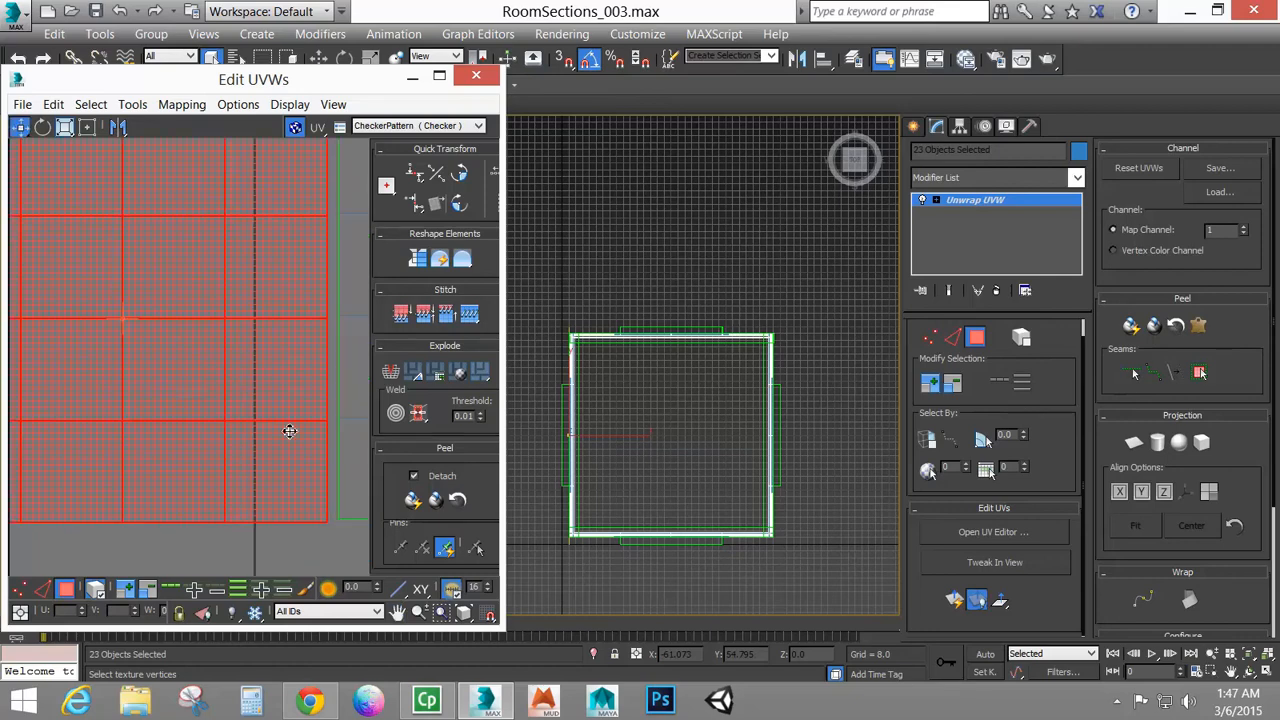
{"action": "scroll", "coordinate": [286, 429], "scroll_direction": "down", "scroll_amount": 1}
{"action": "scroll", "coordinate": [209, 331], "scroll_direction": "up", "scroll_amount": 3}
{"action": "left_click_drag", "start_coordinate": [222, 303], "coordinate": [260, 293]}
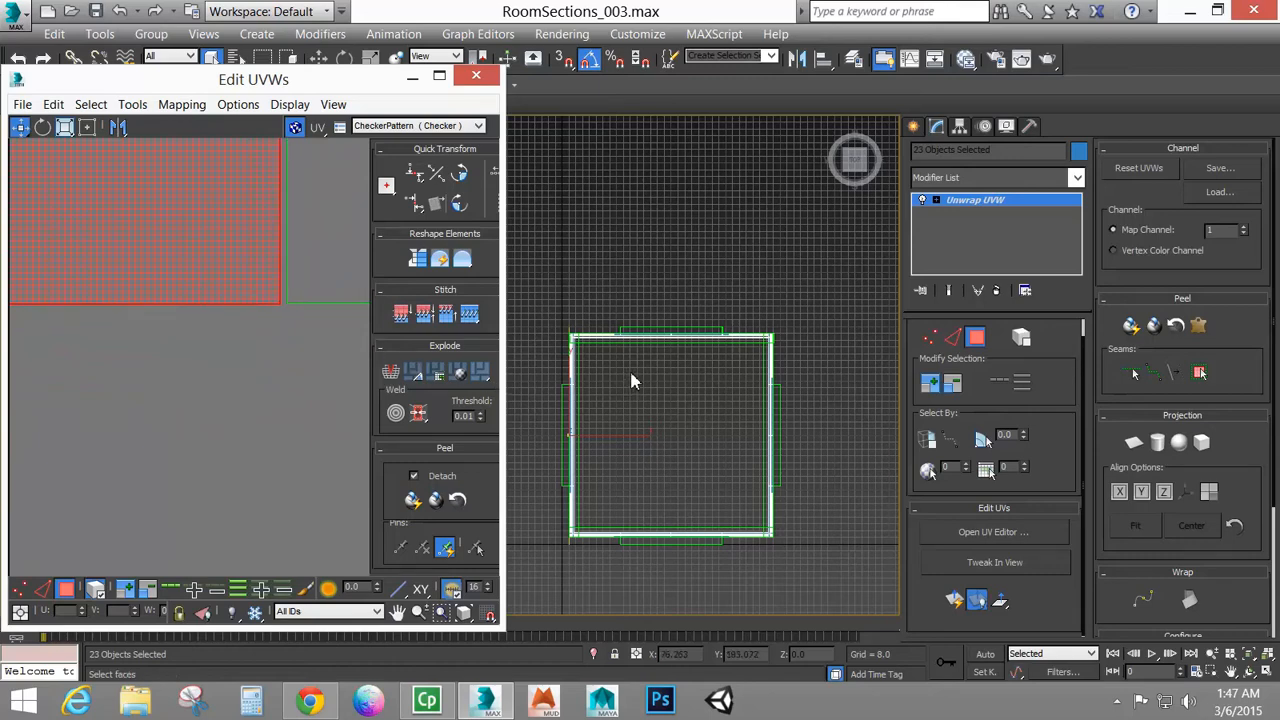
Check in the 3D view which room walls the two adjoining UV squares belong to
{"action": "middle_click_drag", "start_coordinate": [688, 489], "coordinate": [692, 440], "text": "alt"}
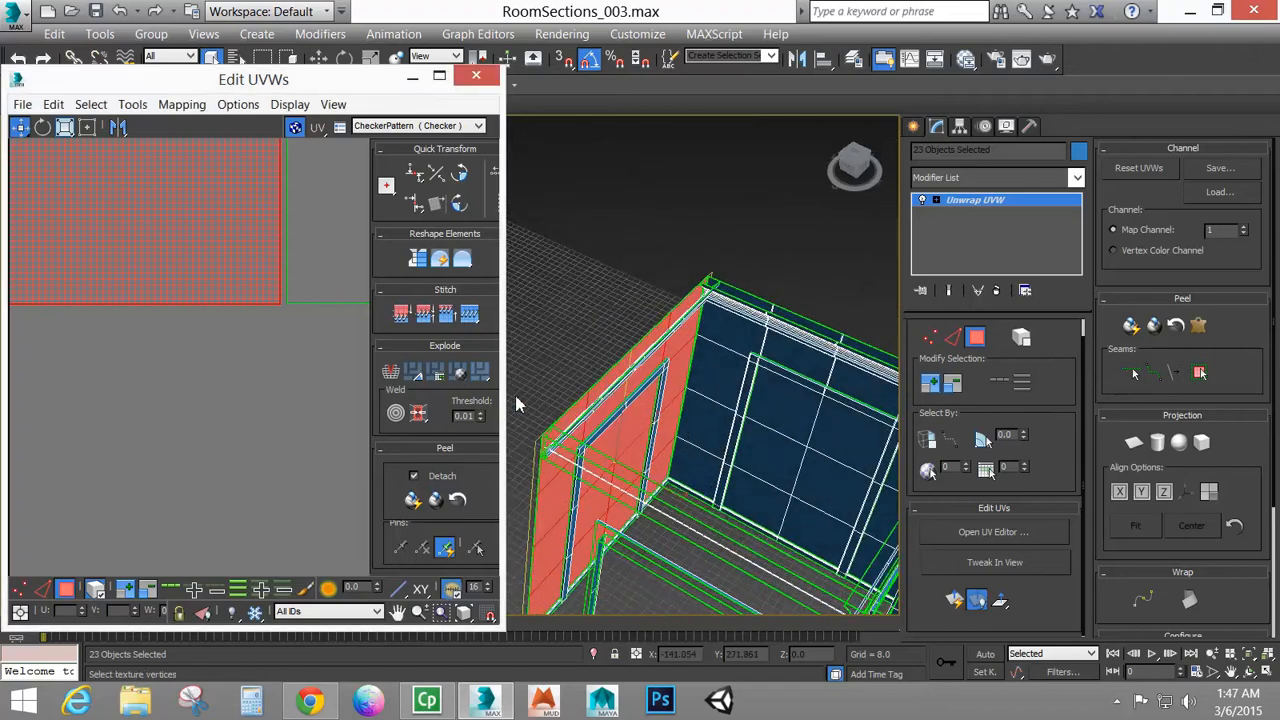
{"action": "middle_click_drag", "start_coordinate": [226, 266], "coordinate": [204, 343]}
{"action": "scroll", "coordinate": [246, 294], "scroll_direction": "down", "scroll_amount": 4}
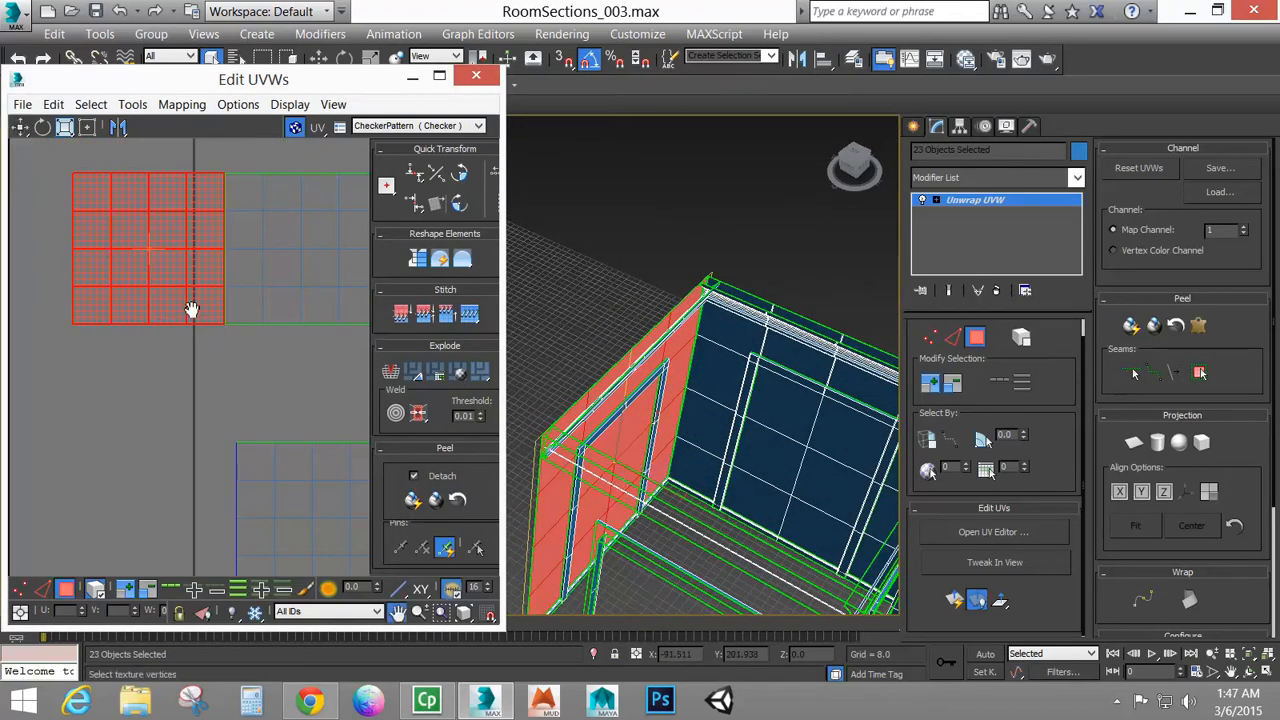
{"action": "middle_click_drag", "start_coordinate": [191, 309], "coordinate": [105, 378]}
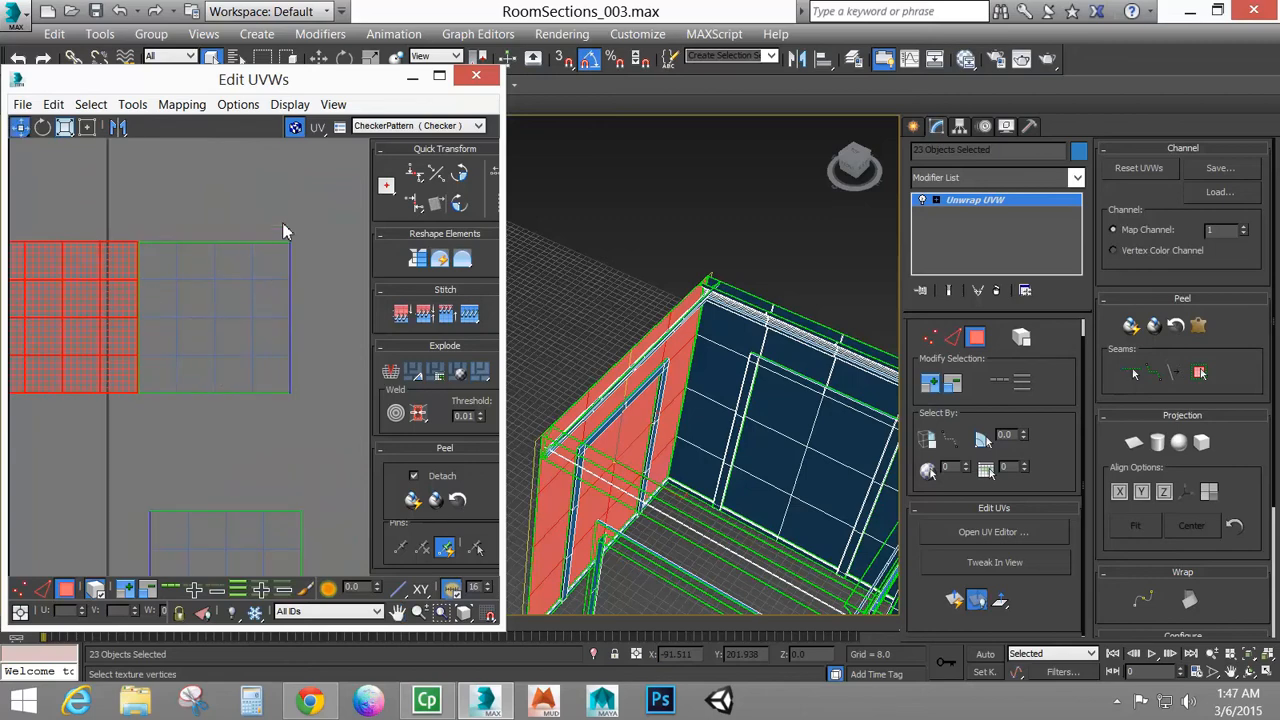
{"action": "left_click", "coordinate": [235, 385]}
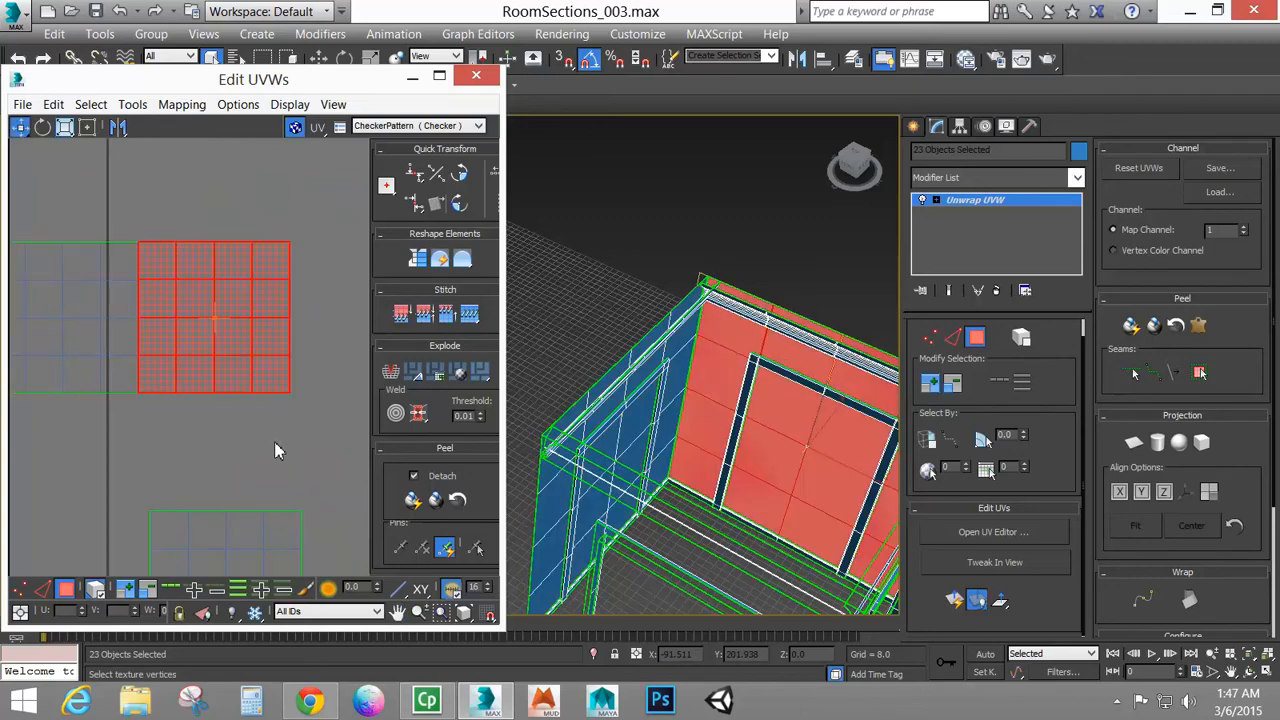
{"action": "middle_click_drag", "start_coordinate": [274, 441], "coordinate": [299, 318]}
{"action": "scroll", "coordinate": [251, 323], "scroll_direction": "down", "scroll_amount": 5}
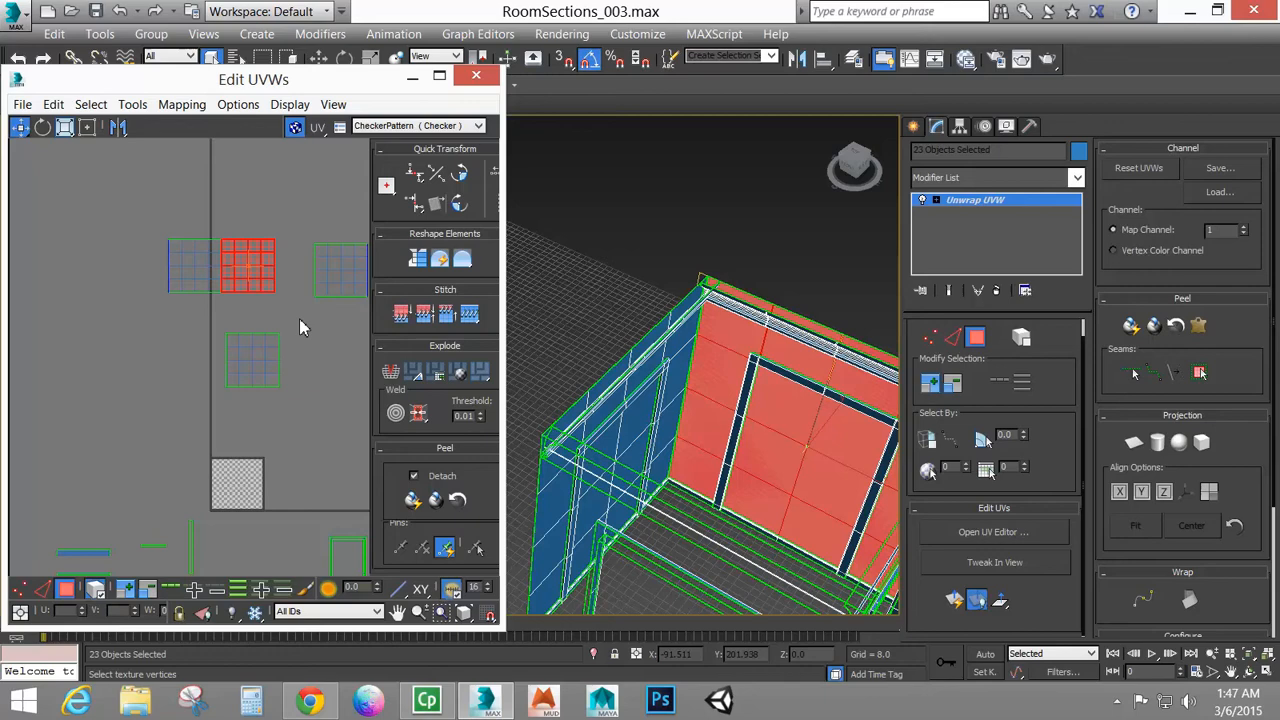
Move the lower wall square up against the bottom edge of the adjoining pair's right square, aligning their left edges
{"action": "left_click", "coordinate": [222, 405]}
{"action": "middle_click_drag", "start_coordinate": [691, 434], "coordinate": [709, 487], "text": "alt"}
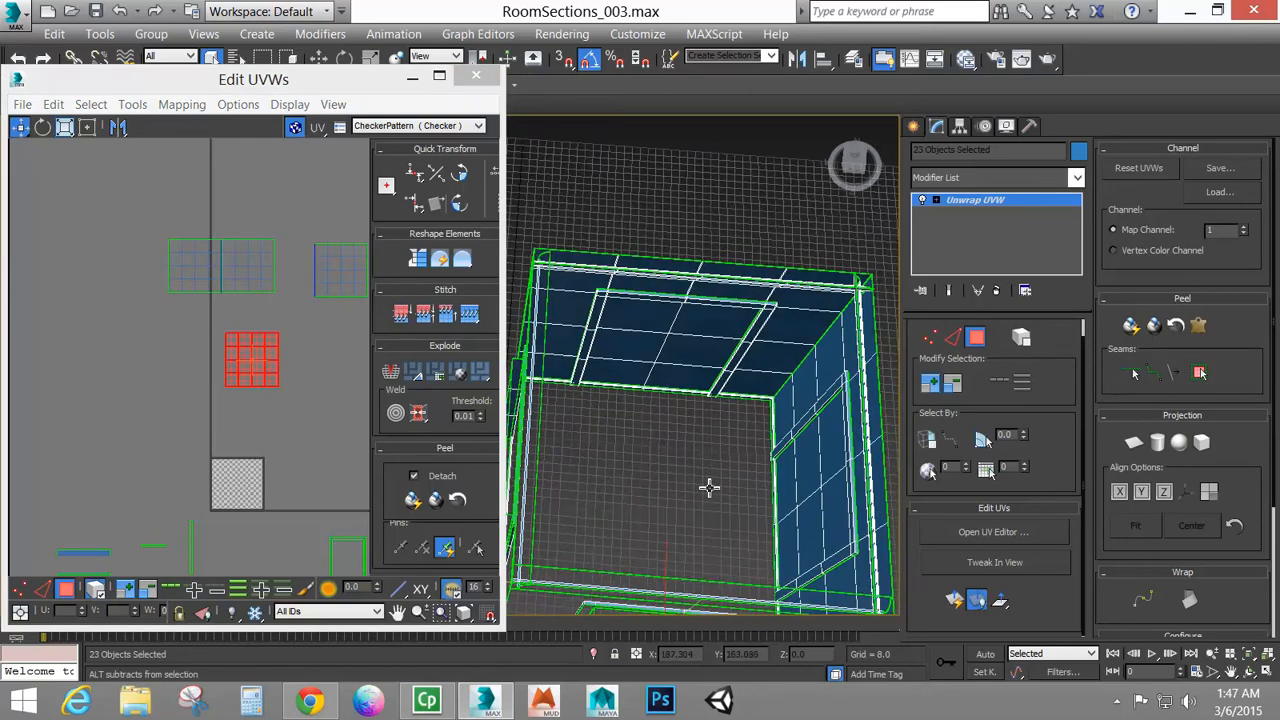
{"action": "scroll", "coordinate": [252, 357], "scroll_direction": "up", "scroll_amount": 5}
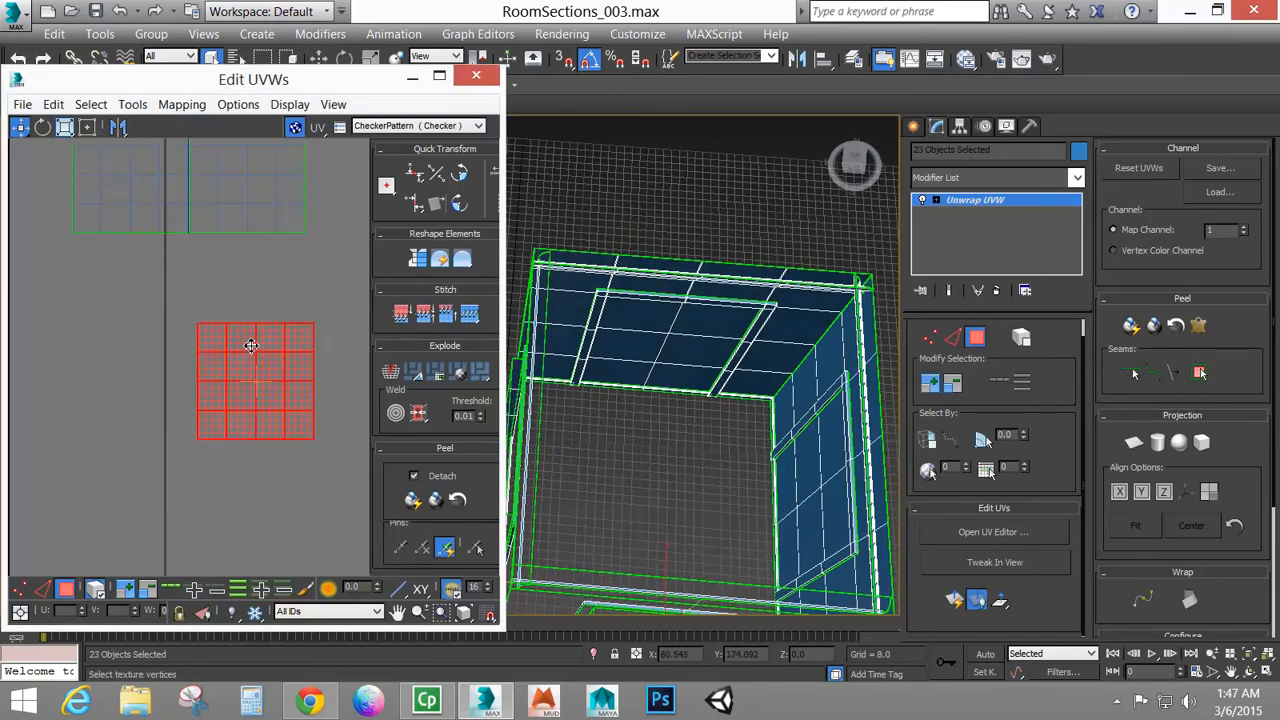
{"action": "left_click_drag", "start_coordinate": [240, 337], "coordinate": [232, 224]}
{"action": "middle_click_drag", "start_coordinate": [237, 228], "coordinate": [199, 264]}
{"action": "scroll", "coordinate": [210, 280], "scroll_direction": "down", "scroll_amount": 2}
{"action": "scroll", "coordinate": [210, 280], "scroll_direction": "down", "scroll_amount": 1}
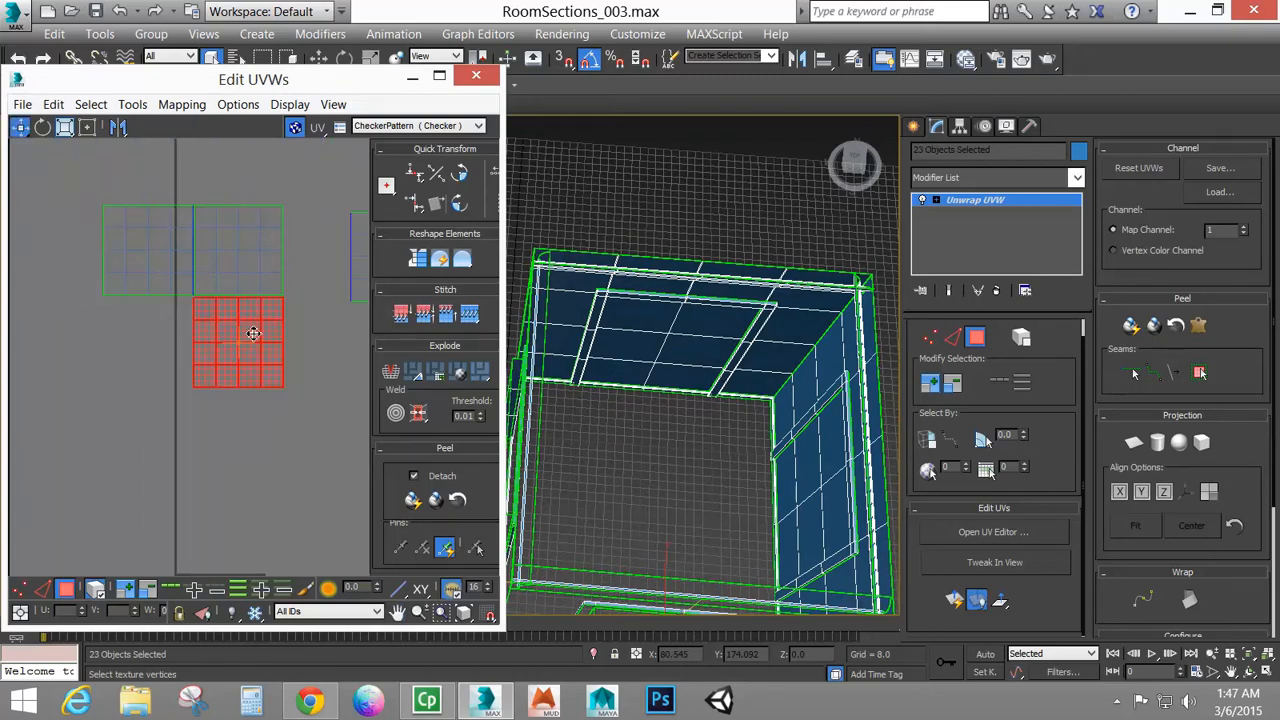
{"action": "scroll", "coordinate": [237, 334], "scroll_direction": "up", "scroll_amount": 2}
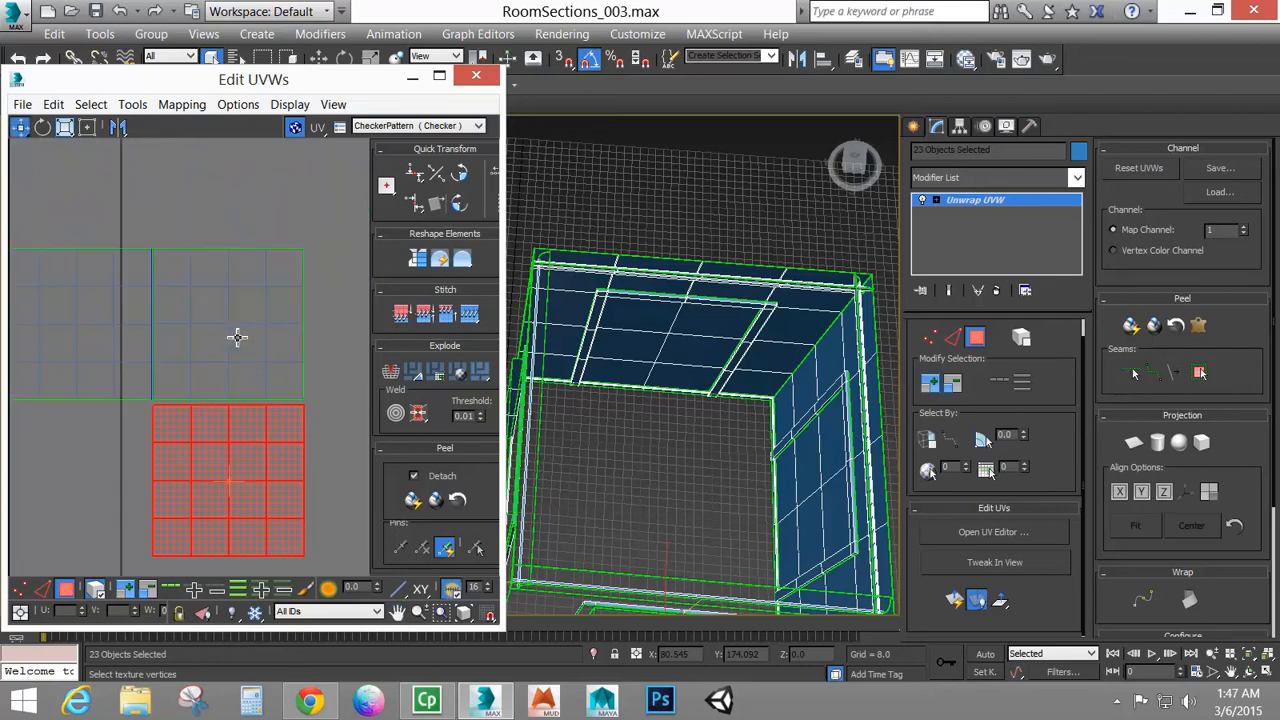
{"action": "scroll", "coordinate": [191, 463], "scroll_direction": "up", "scroll_amount": 3}
{"action": "scroll", "coordinate": [234, 434], "scroll_direction": "up", "scroll_amount": 5}
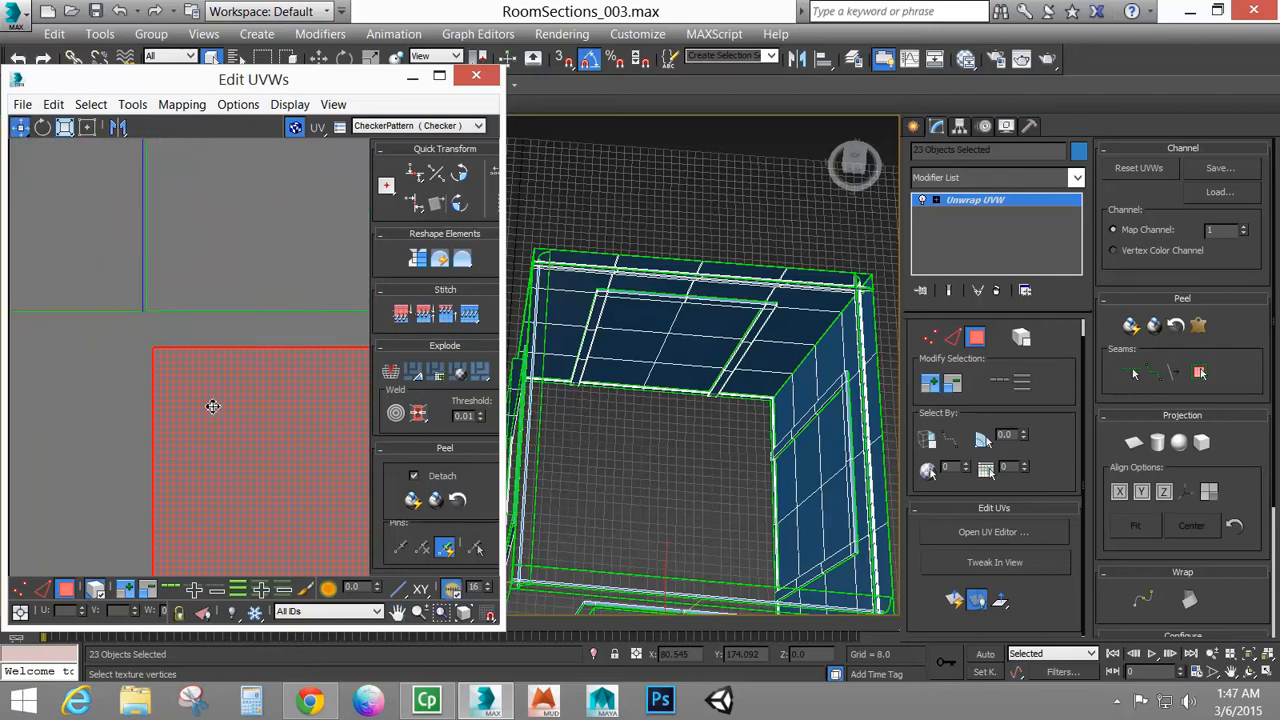
{"action": "left_click_drag", "start_coordinate": [151, 300], "coordinate": [134, 286]}
{"action": "middle_click_drag", "start_coordinate": [121, 295], "coordinate": [227, 406]}
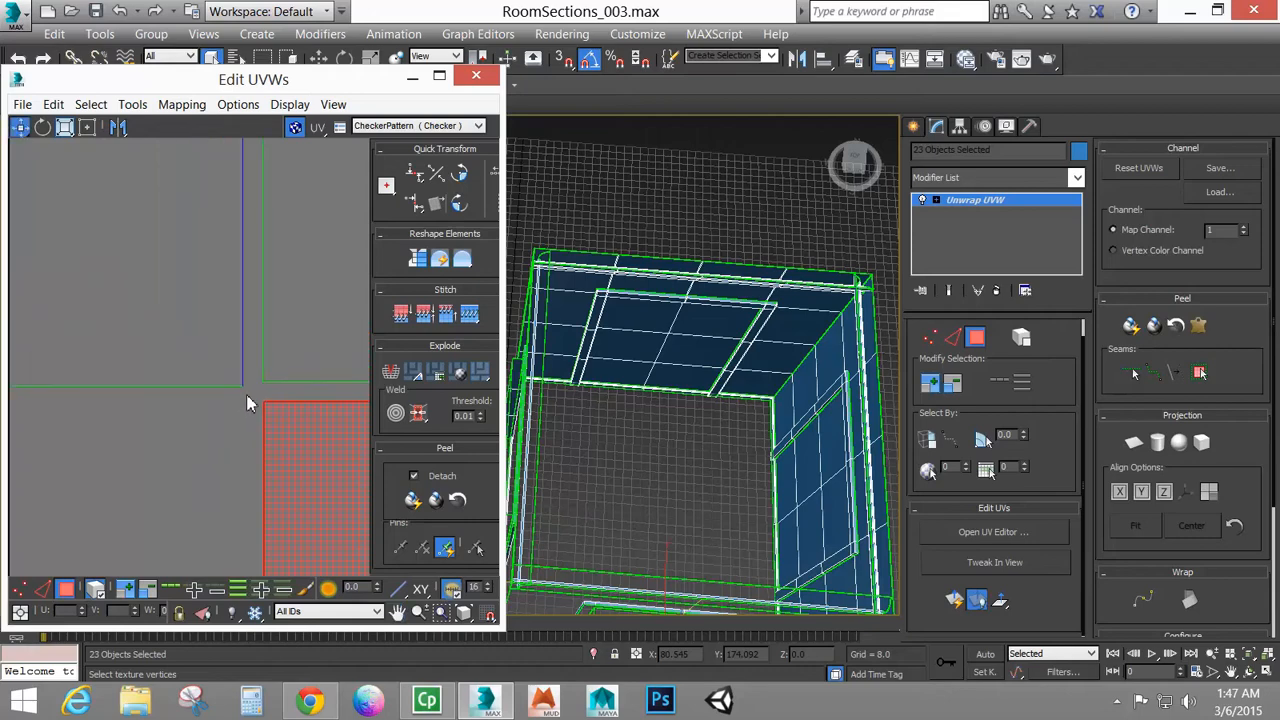
Select the left square of the adjoining pair and align its bottom and right edges with the neighbouring squares
{"action": "left_click", "coordinate": [238, 381]}
{"action": "scroll", "coordinate": [239, 402], "scroll_direction": "up", "scroll_amount": 4}
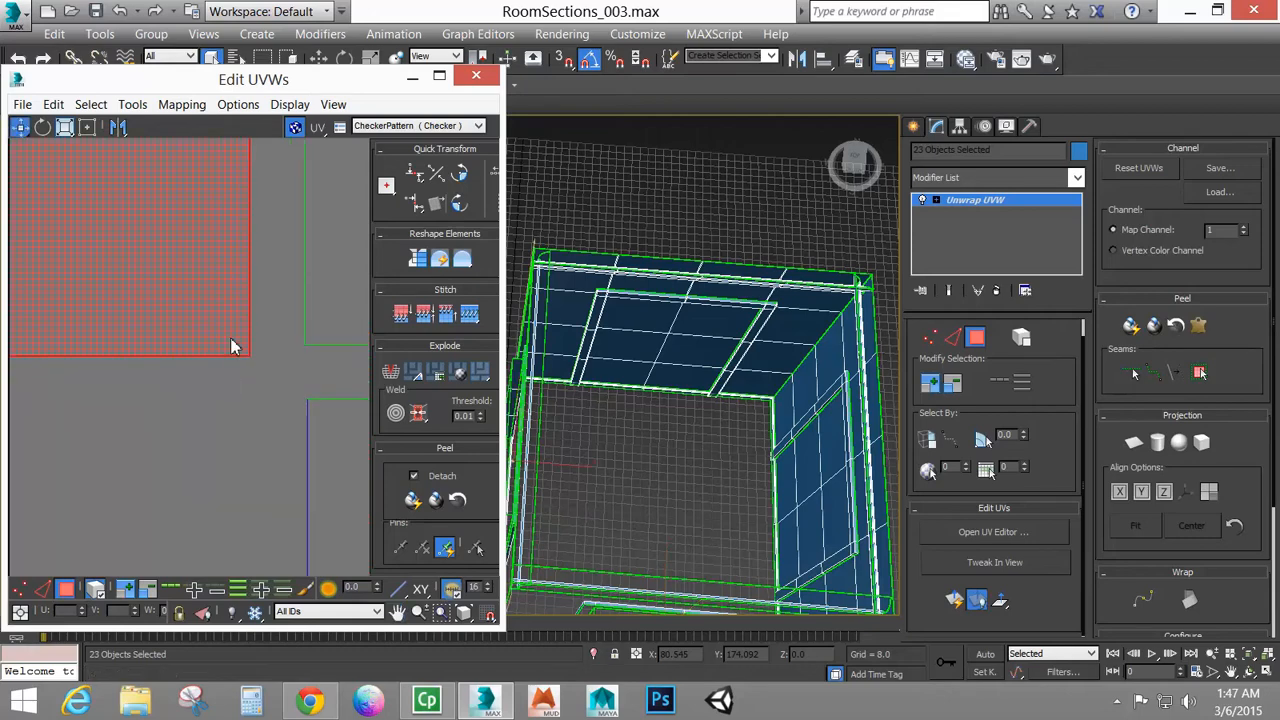
{"action": "left_click_drag", "start_coordinate": [234, 338], "coordinate": [231, 330]}
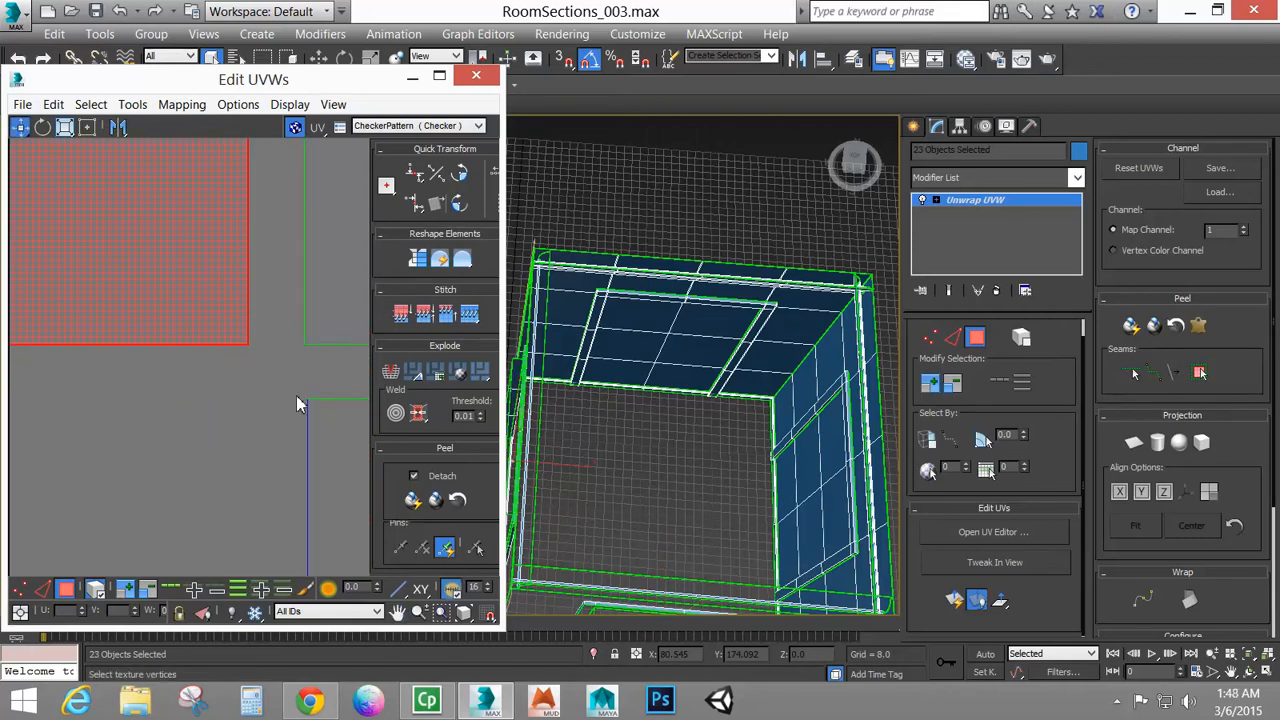
{"action": "middle_click_drag", "start_coordinate": [317, 412], "coordinate": [281, 416]}
{"action": "scroll", "coordinate": [280, 416], "scroll_direction": "down", "scroll_amount": 7}
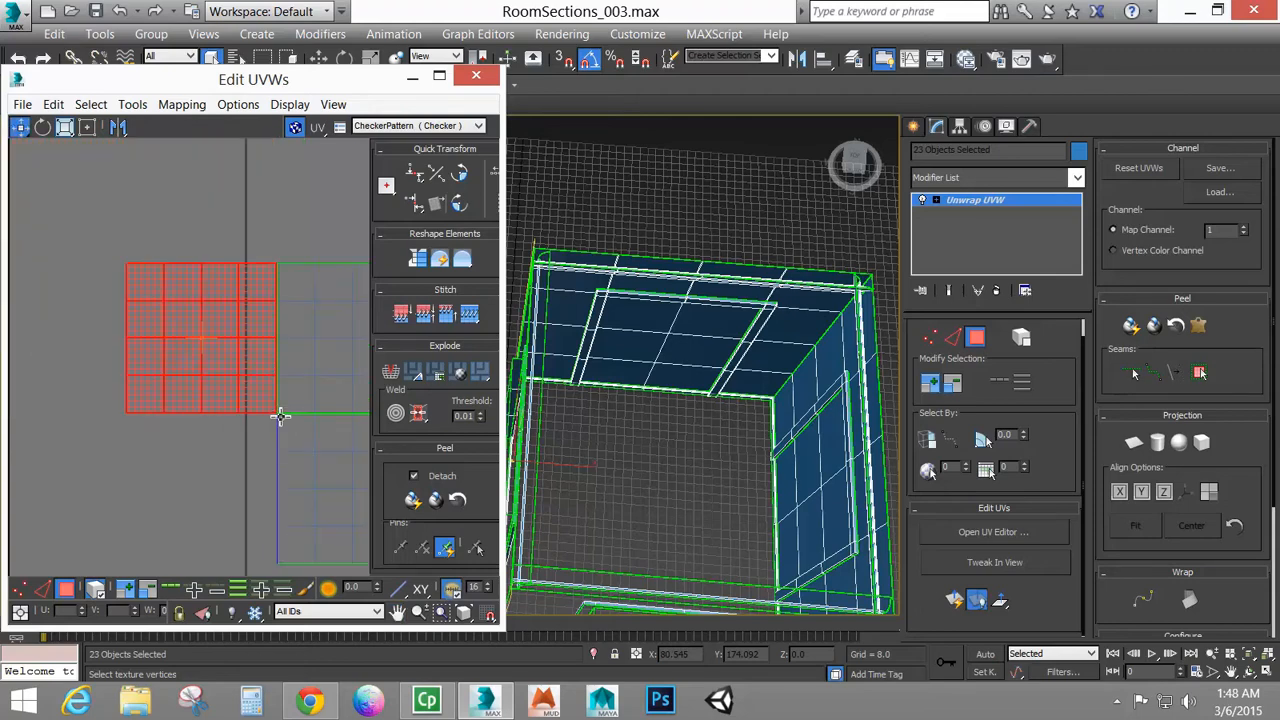
Move the remaining separate wall square into the lower-left gap, aligning it with the others to form a two-by-two block
{"action": "scroll", "coordinate": [223, 414], "scroll_direction": "down", "scroll_amount": 5}
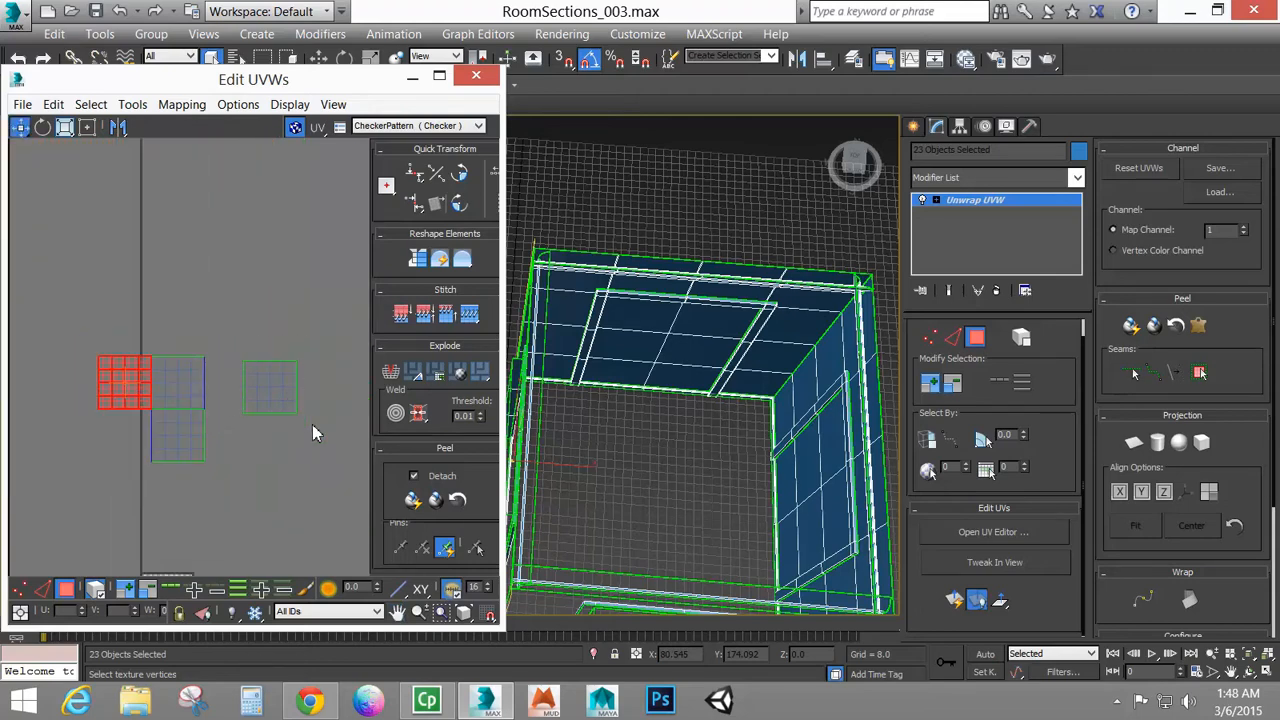
{"action": "left_click_drag", "start_coordinate": [290, 397], "coordinate": [141, 449]}
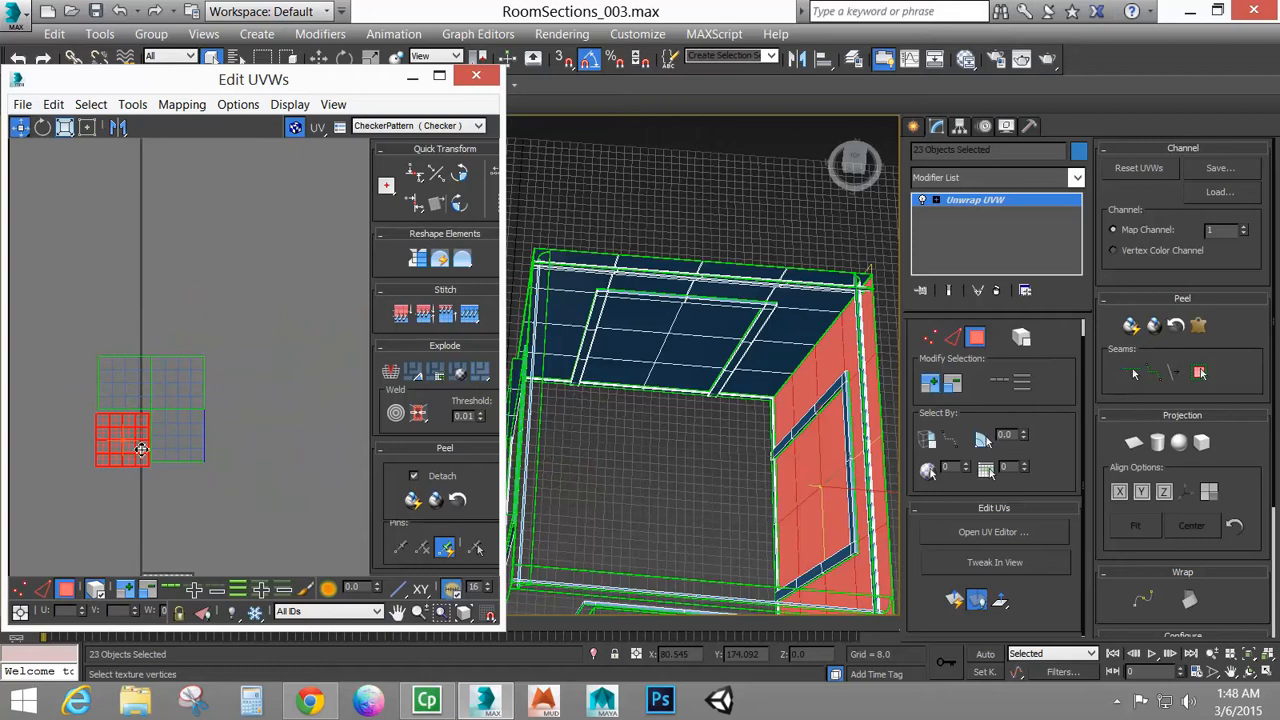
{"action": "scroll", "coordinate": [141, 449], "scroll_direction": "up", "scroll_amount": 8}
{"action": "left_click_drag", "start_coordinate": [204, 275], "coordinate": [225, 240]}
{"action": "middle_click_drag", "start_coordinate": [226, 240], "coordinate": [206, 394]}
{"action": "scroll", "coordinate": [215, 330], "scroll_direction": "up", "scroll_amount": 5}
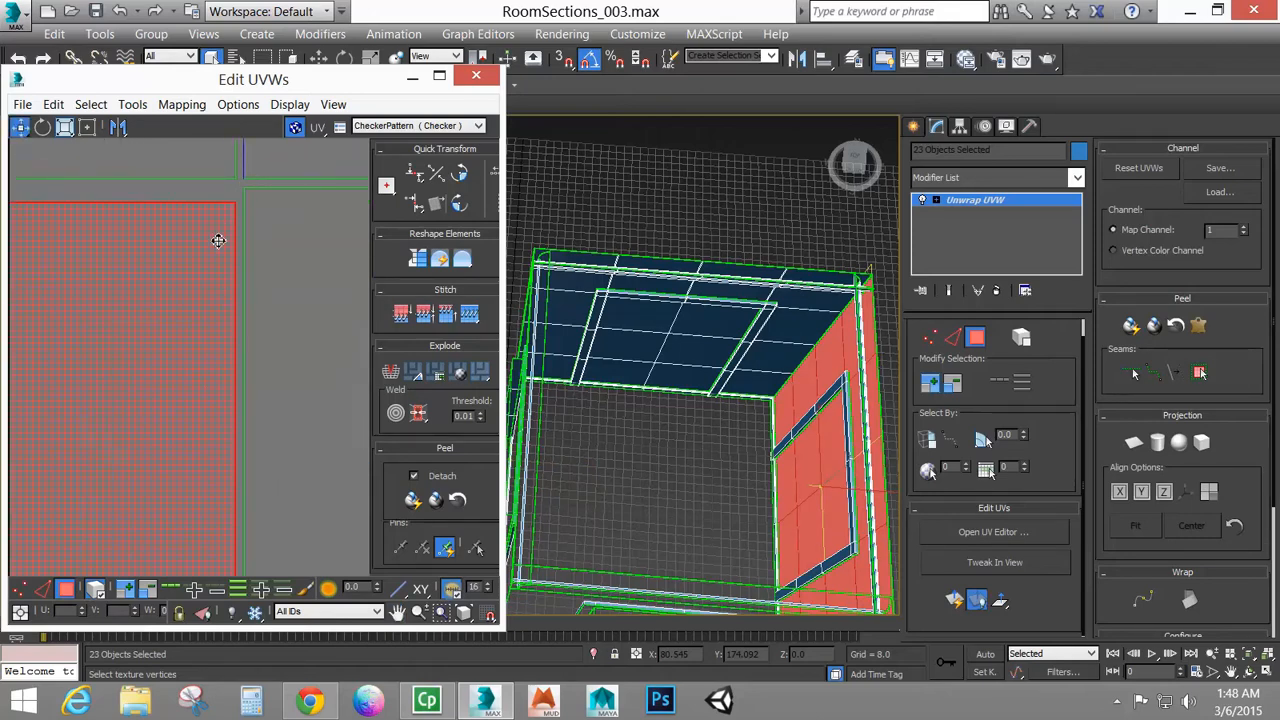
{"action": "scroll", "coordinate": [218, 239], "scroll_direction": "up", "scroll_amount": 4}
{"action": "middle_click_drag", "start_coordinate": [230, 236], "coordinate": [246, 424]}
{"action": "left_click_drag", "start_coordinate": [251, 381], "coordinate": [248, 356]}
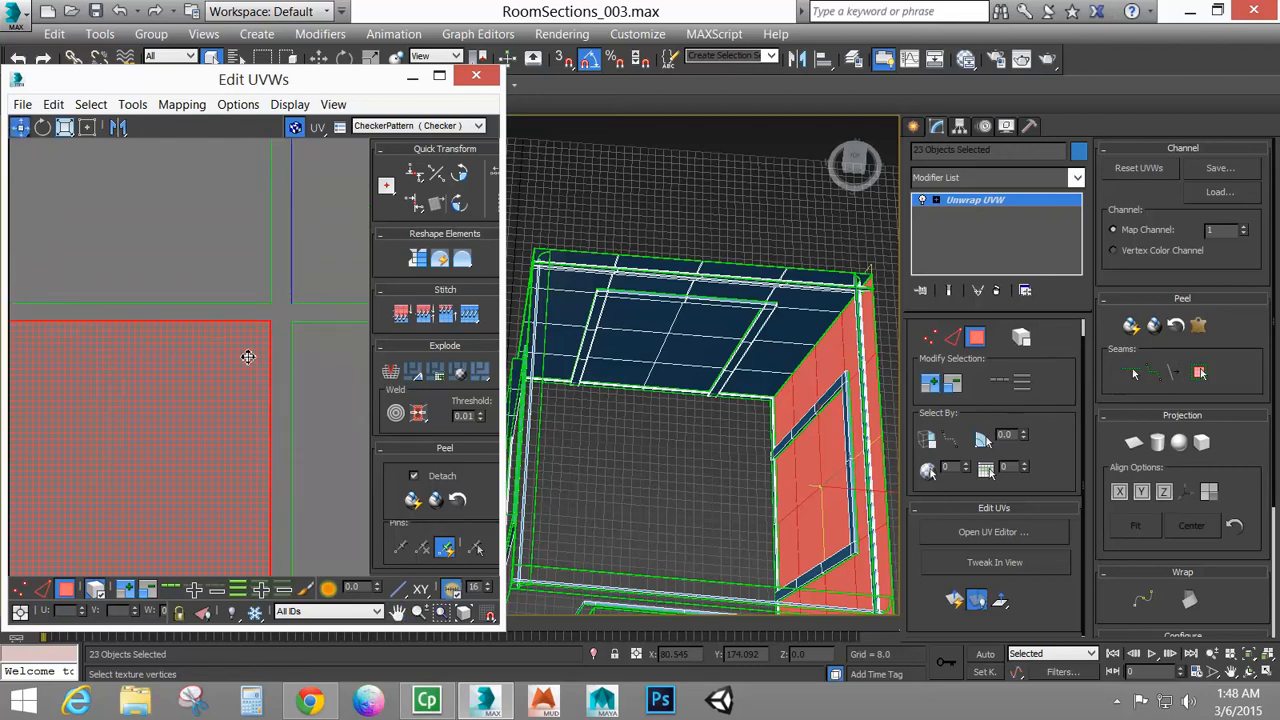
{"action": "scroll", "coordinate": [256, 354], "scroll_direction": "down", "scroll_amount": 6}
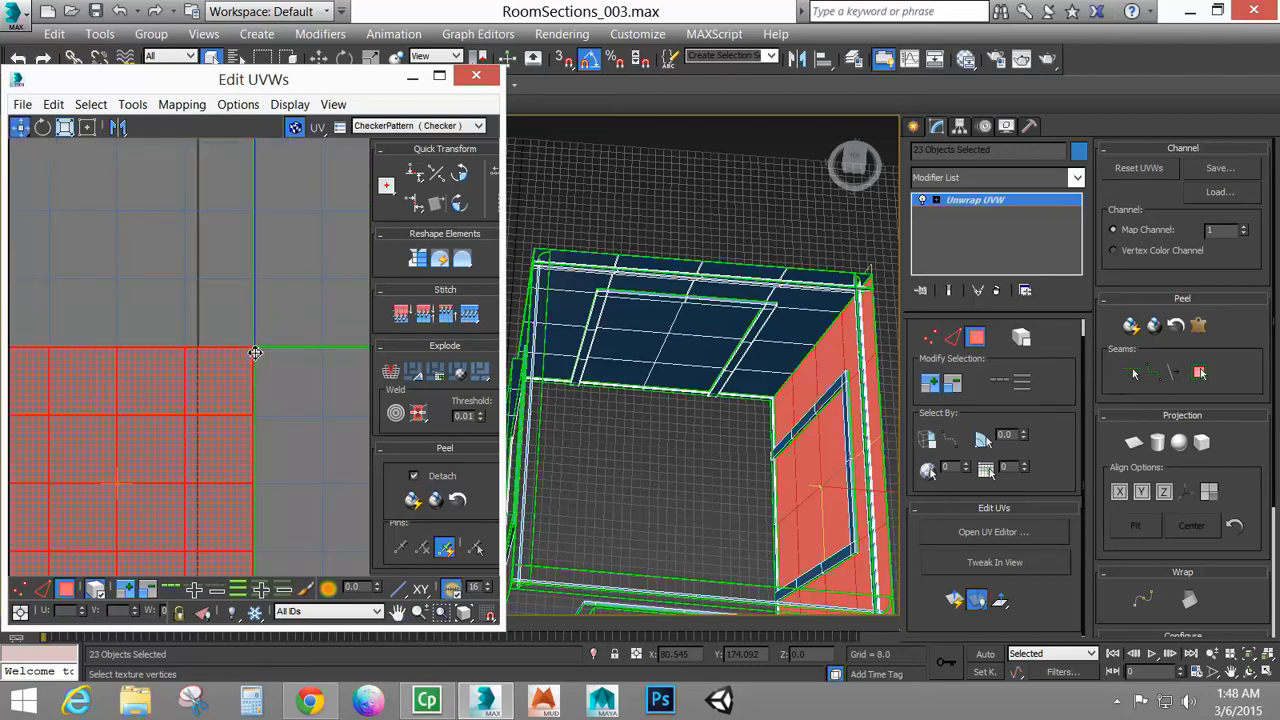
{"action": "scroll", "coordinate": [256, 352], "scroll_direction": "down", "scroll_amount": 2}
Scale the block of four wall squares to about two-thirds of the checker tile's width and place it in the tile's upper-left area
{"action": "left_click_drag", "start_coordinate": [305, 405], "coordinate": [280, 383]}
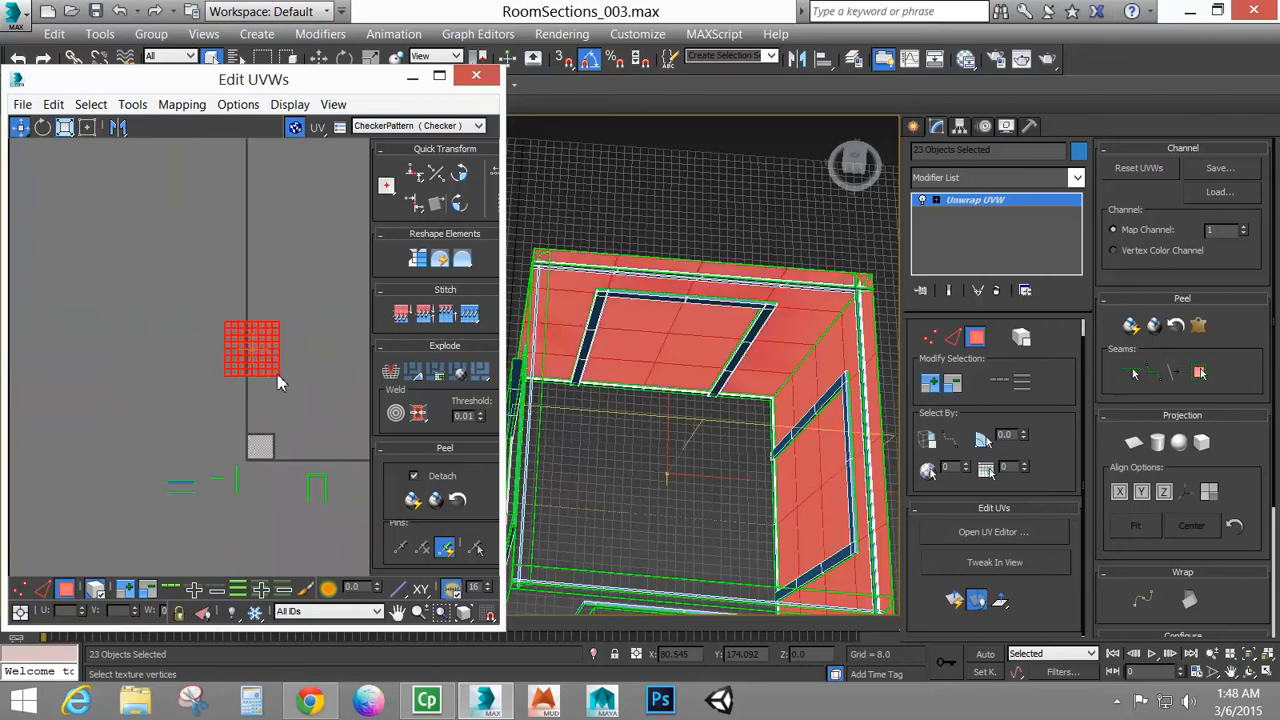
{"action": "scroll", "coordinate": [200, 330], "scroll_direction": "up", "scroll_amount": 3}
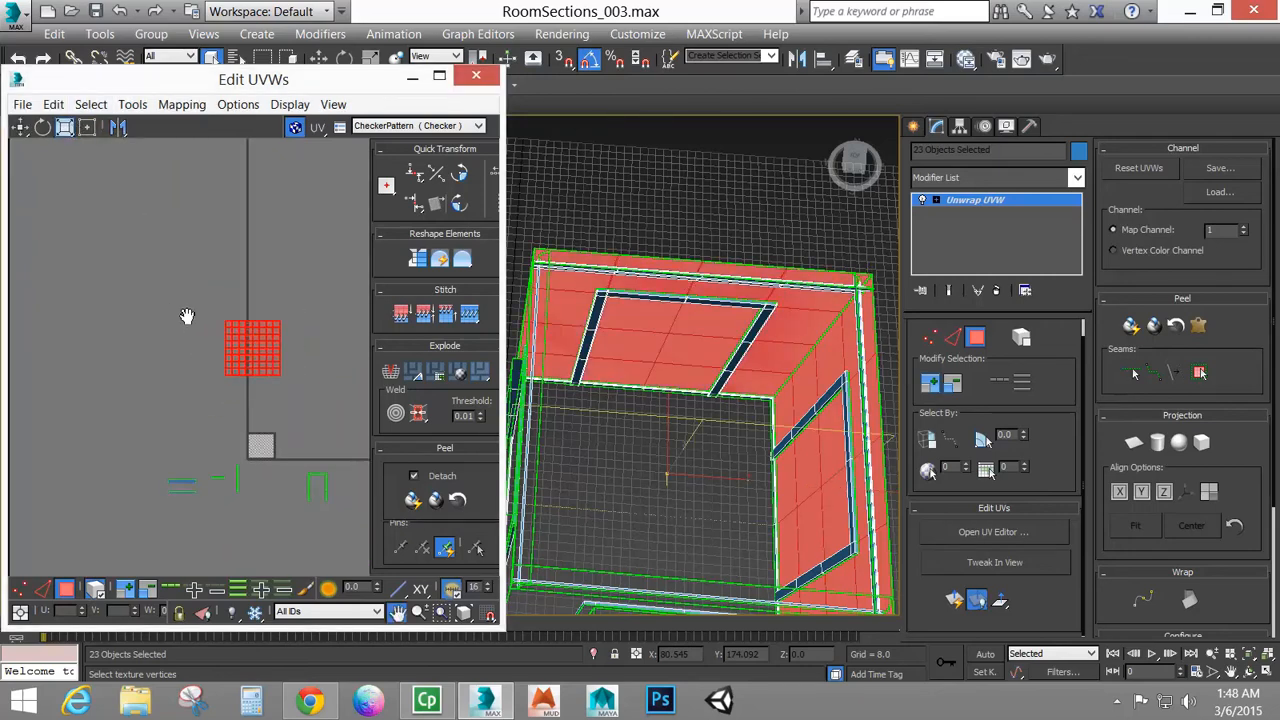
{"action": "scroll", "coordinate": [231, 344], "scroll_direction": "up", "scroll_amount": 2}
{"action": "left_click_drag", "start_coordinate": [263, 277], "coordinate": [258, 347]}
{"action": "left_click", "coordinate": [21, 129]}
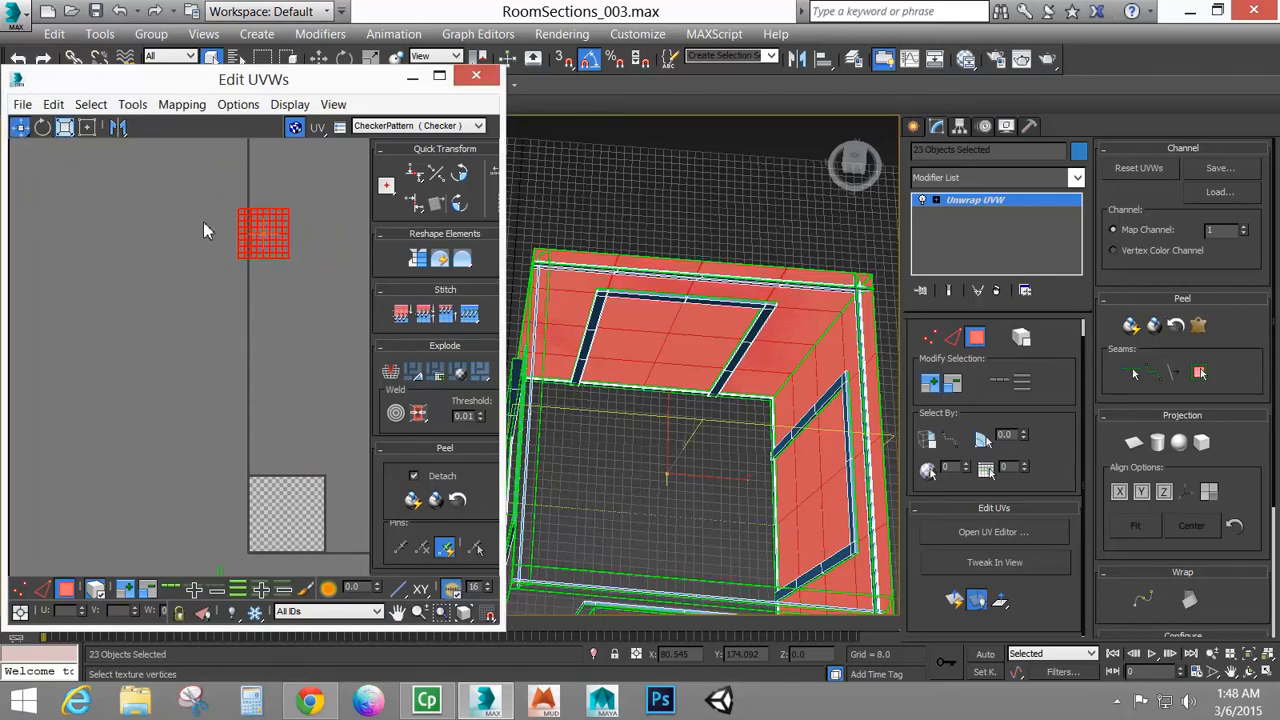
{"action": "left_click_drag", "start_coordinate": [272, 226], "coordinate": [286, 493]}
{"action": "scroll", "coordinate": [293, 528], "scroll_direction": "up", "scroll_amount": 5}
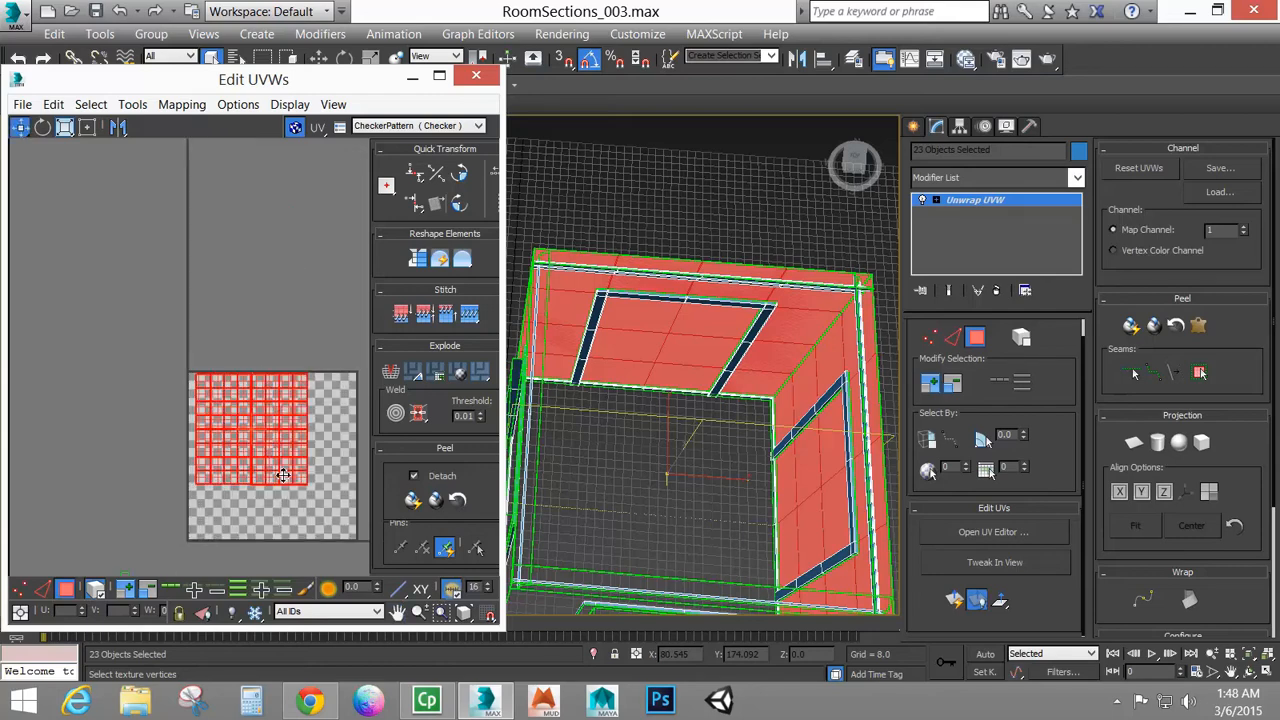
Turn off whole-element selection and break the horizontal top strip away from the U-shaped strip group below the UV square
{"action": "middle_click_drag", "start_coordinate": [250, 446], "coordinate": [145, 430]}
{"action": "scroll", "coordinate": [211, 418], "scroll_direction": "down", "scroll_amount": 2}
{"action": "scroll", "coordinate": [251, 420], "scroll_direction": "down", "scroll_amount": 4}
{"action": "scroll", "coordinate": [200, 429], "scroll_direction": "up", "scroll_amount": 2}
{"action": "scroll", "coordinate": [272, 410], "scroll_direction": "up", "scroll_amount": 4}
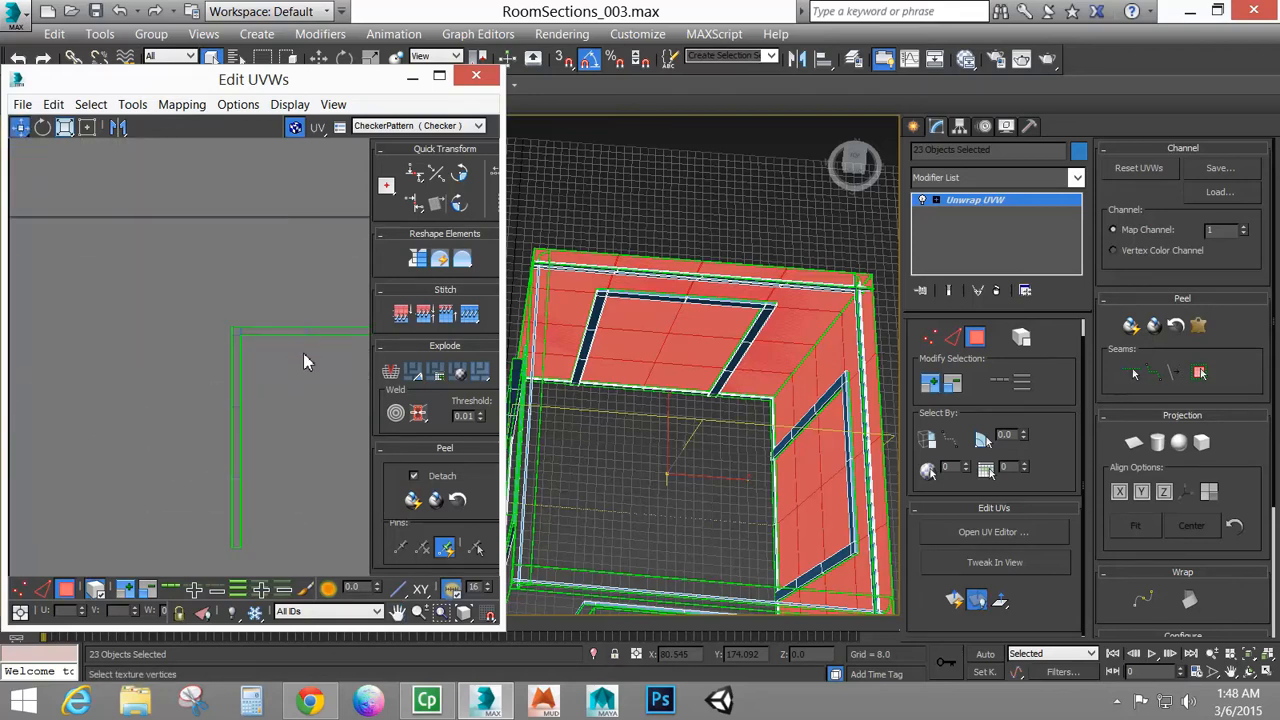
{"action": "left_click_drag", "start_coordinate": [274, 308], "coordinate": [340, 357]}
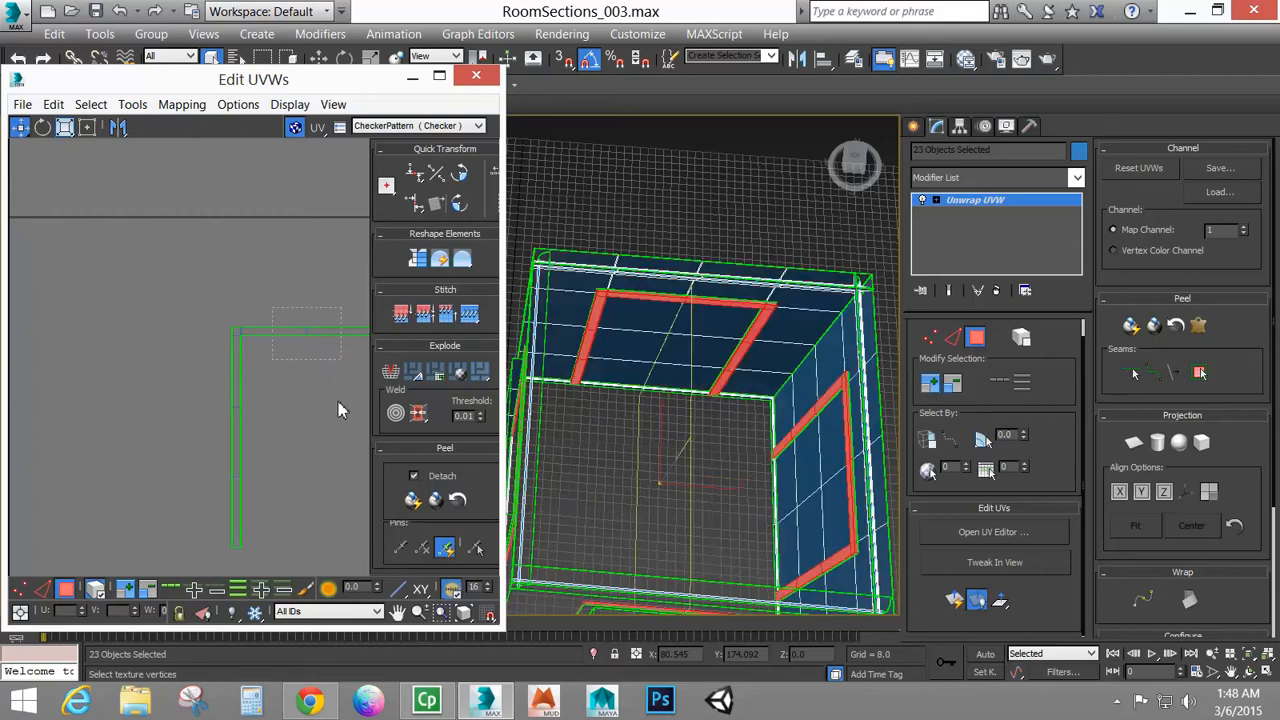
{"action": "middle_click_drag", "start_coordinate": [295, 408], "coordinate": [200, 419]}
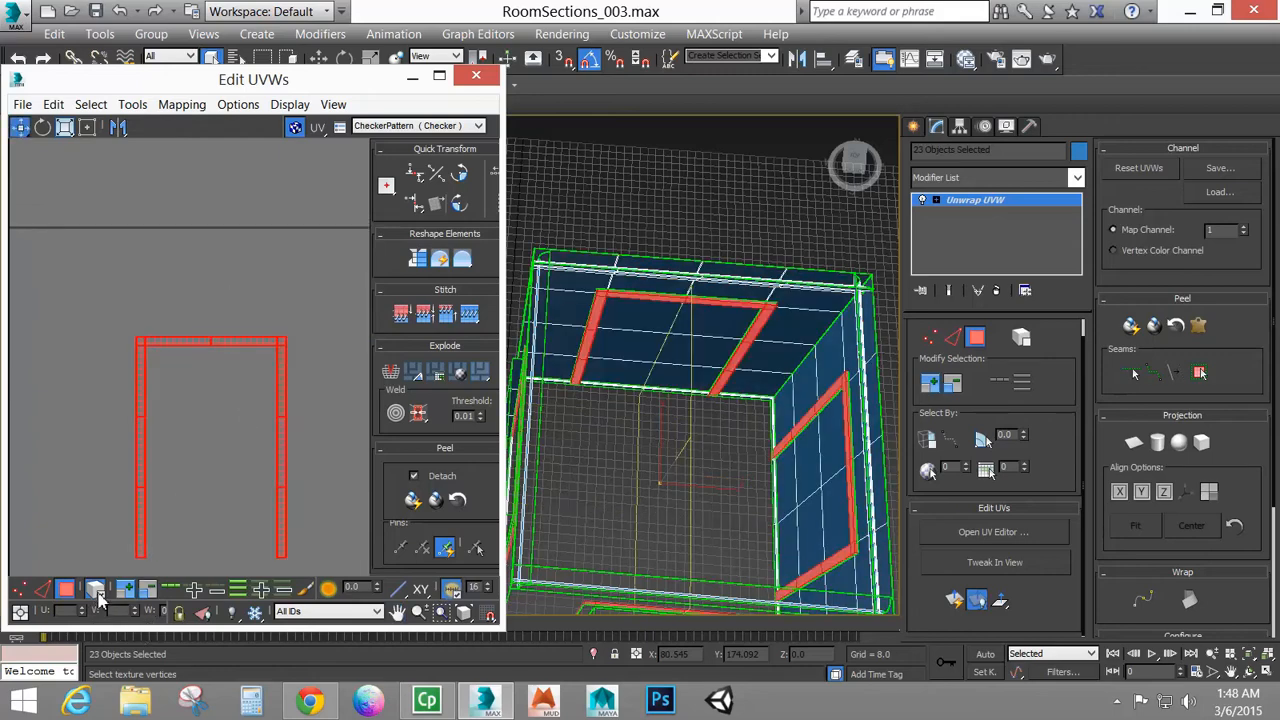
{"action": "left_click", "coordinate": [190, 267]}
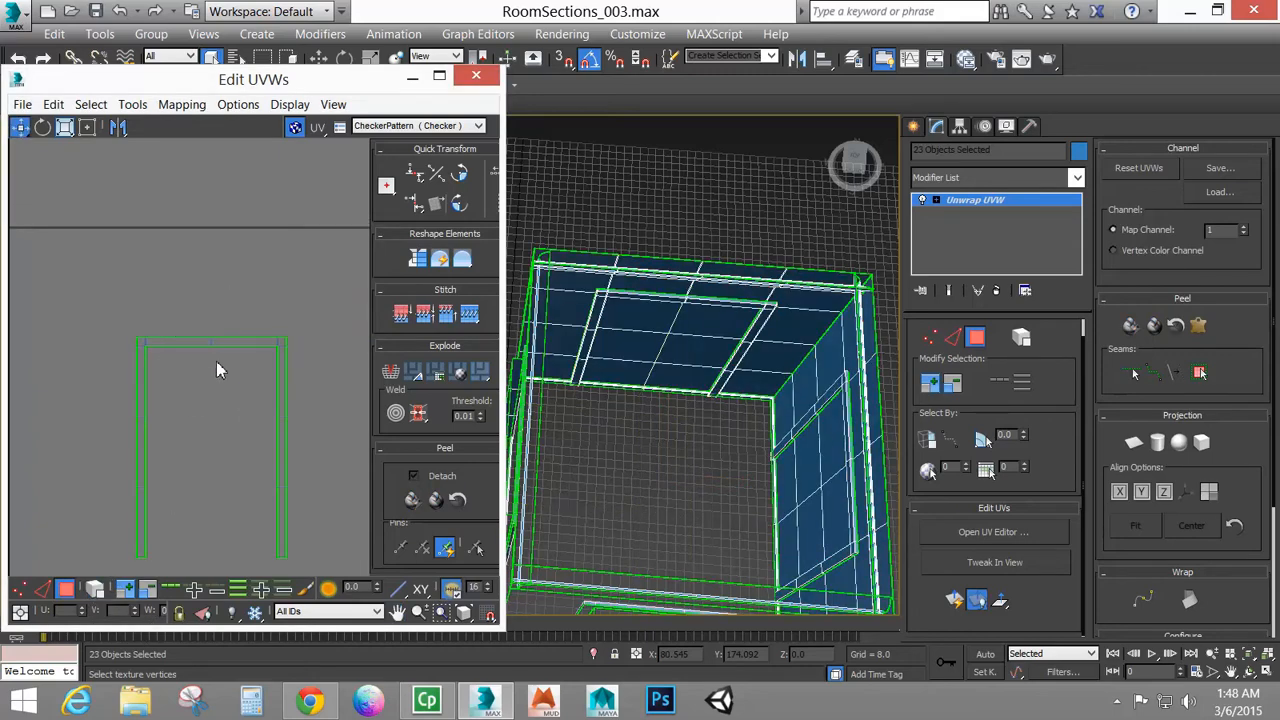
{"action": "left_click", "coordinate": [240, 339]}
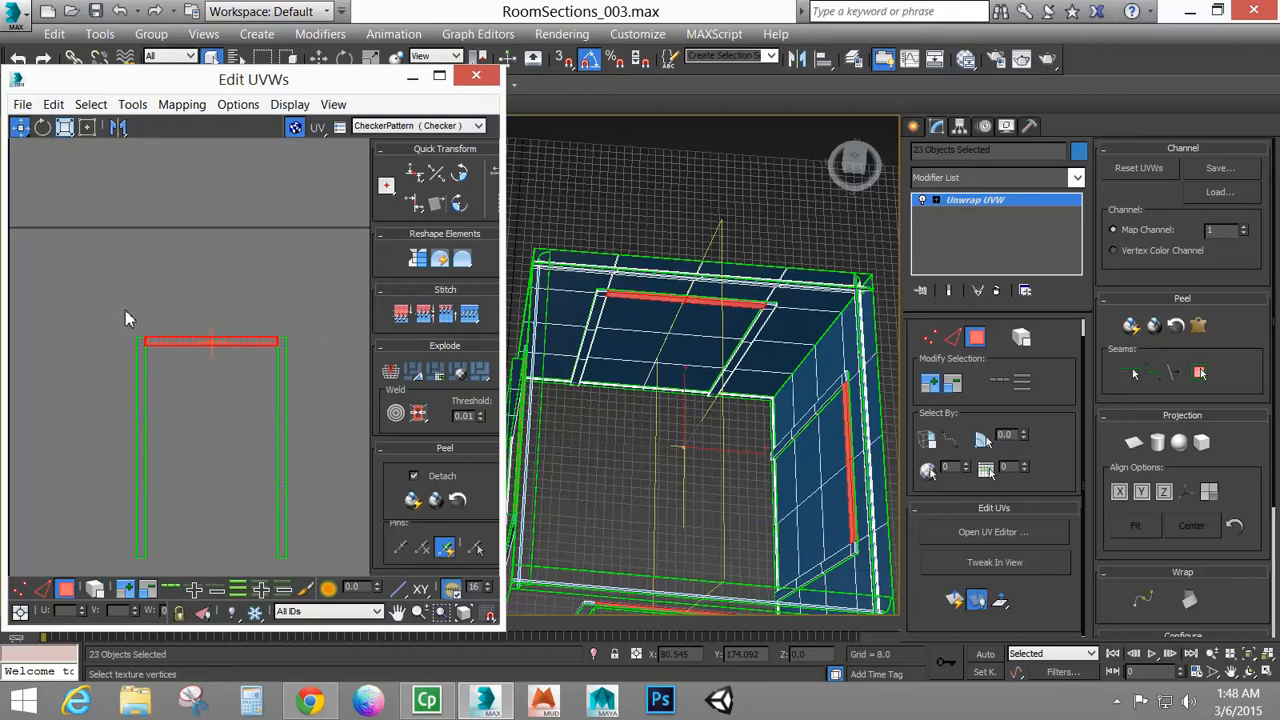
{"action": "right_click", "coordinate": [198, 344]}
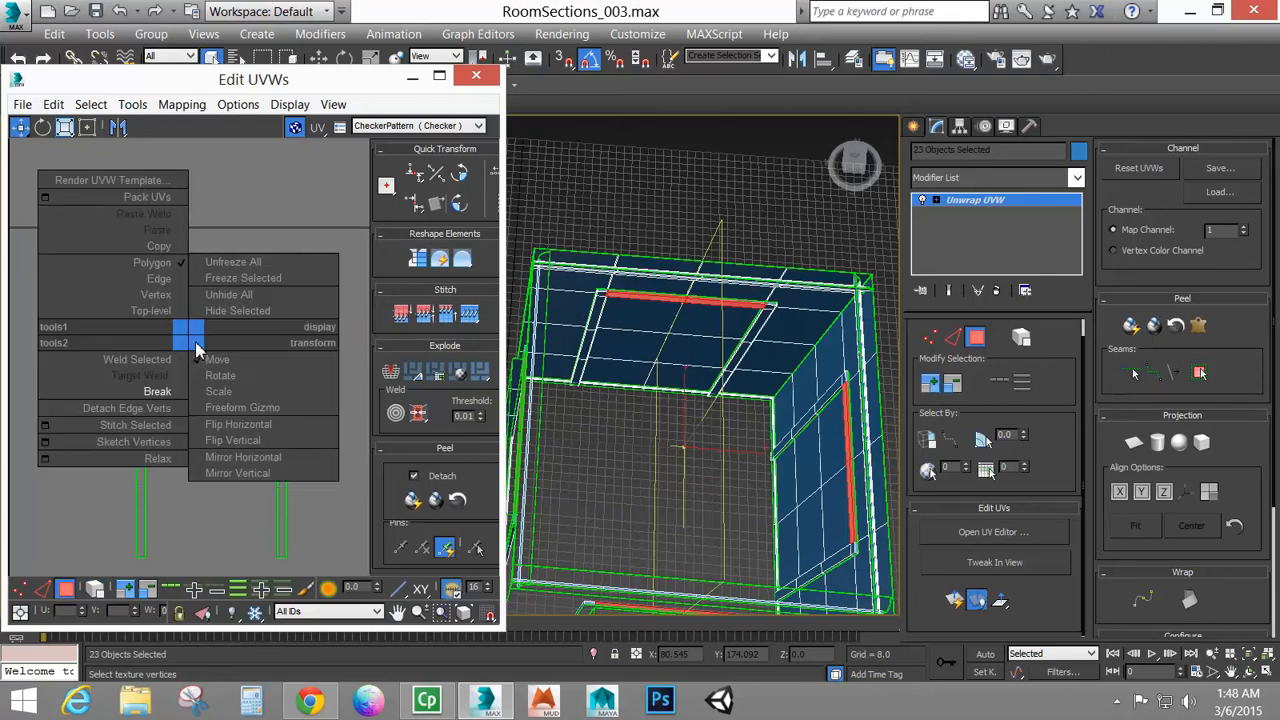
{"action": "left_click", "coordinate": [165, 392]}
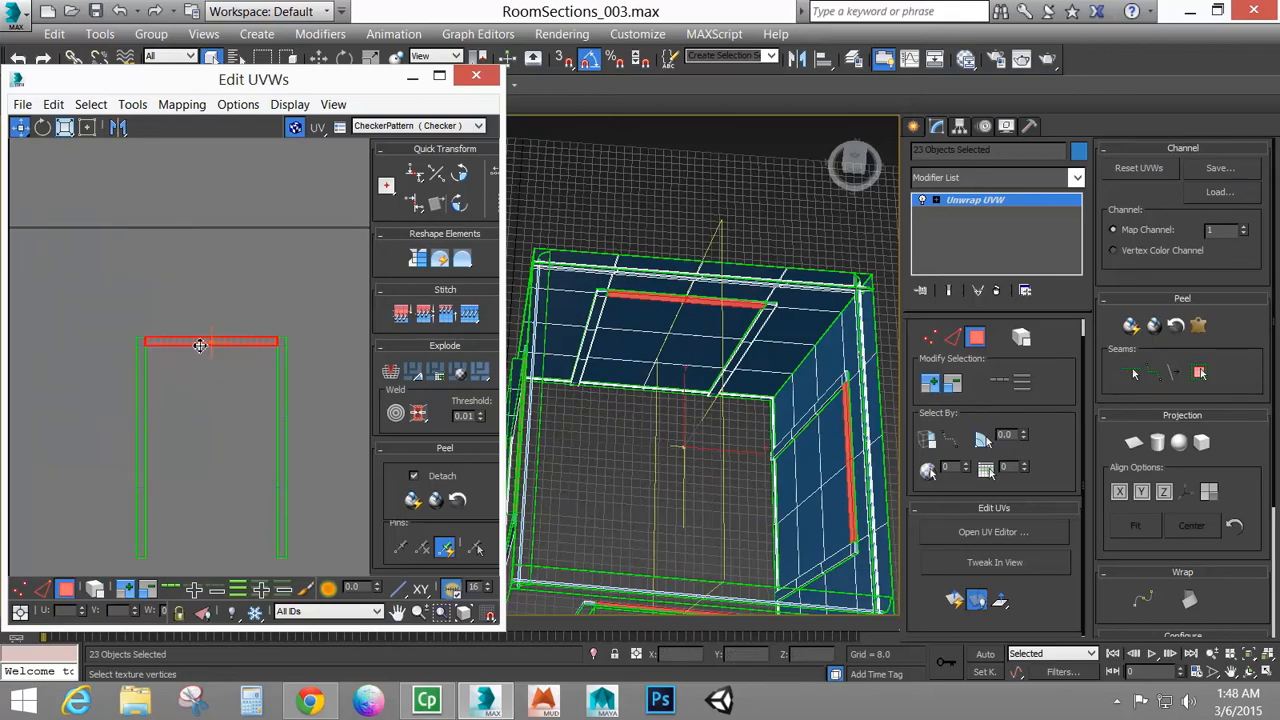
Rotate the detached top strip 90 degrees to vertical and move it beside the left vertical strip, with their top ends level
{"action": "left_click", "coordinate": [43, 128]}
{"action": "left_click_drag", "start_coordinate": [168, 347], "coordinate": [186, 370]}
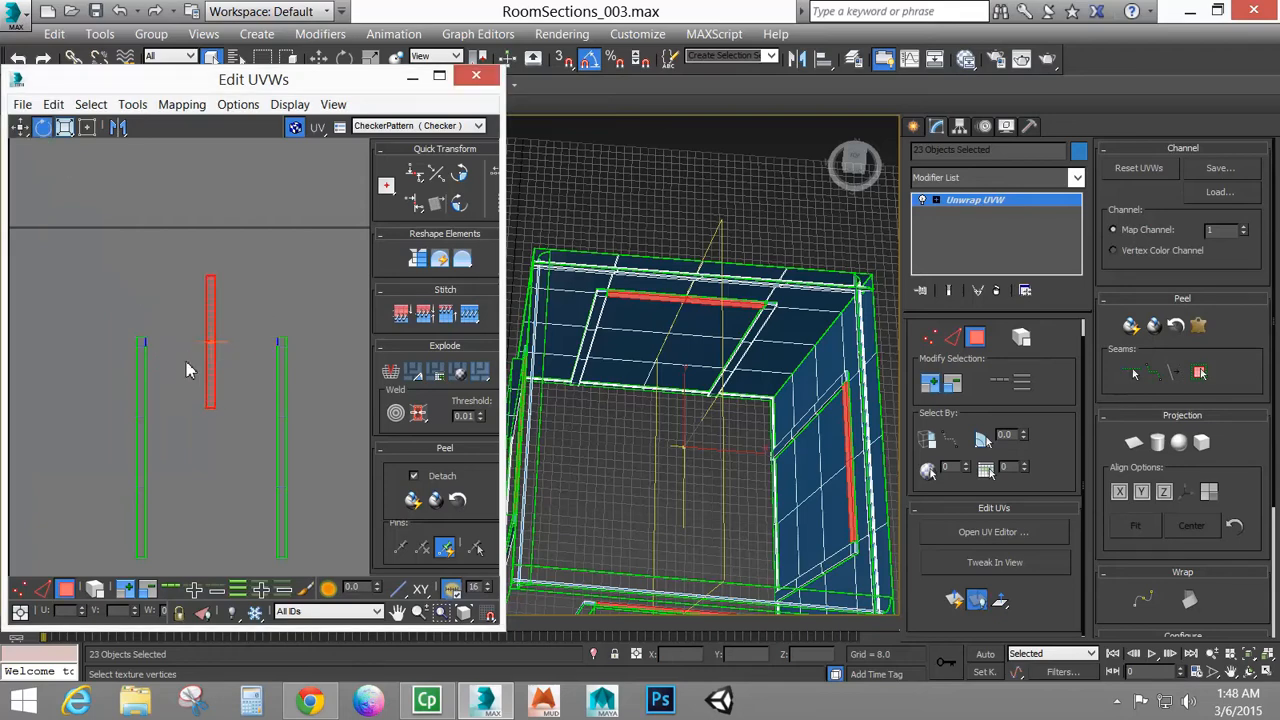
{"action": "left_click", "coordinate": [20, 127]}
{"action": "left_click_drag", "start_coordinate": [214, 311], "coordinate": [162, 367]}
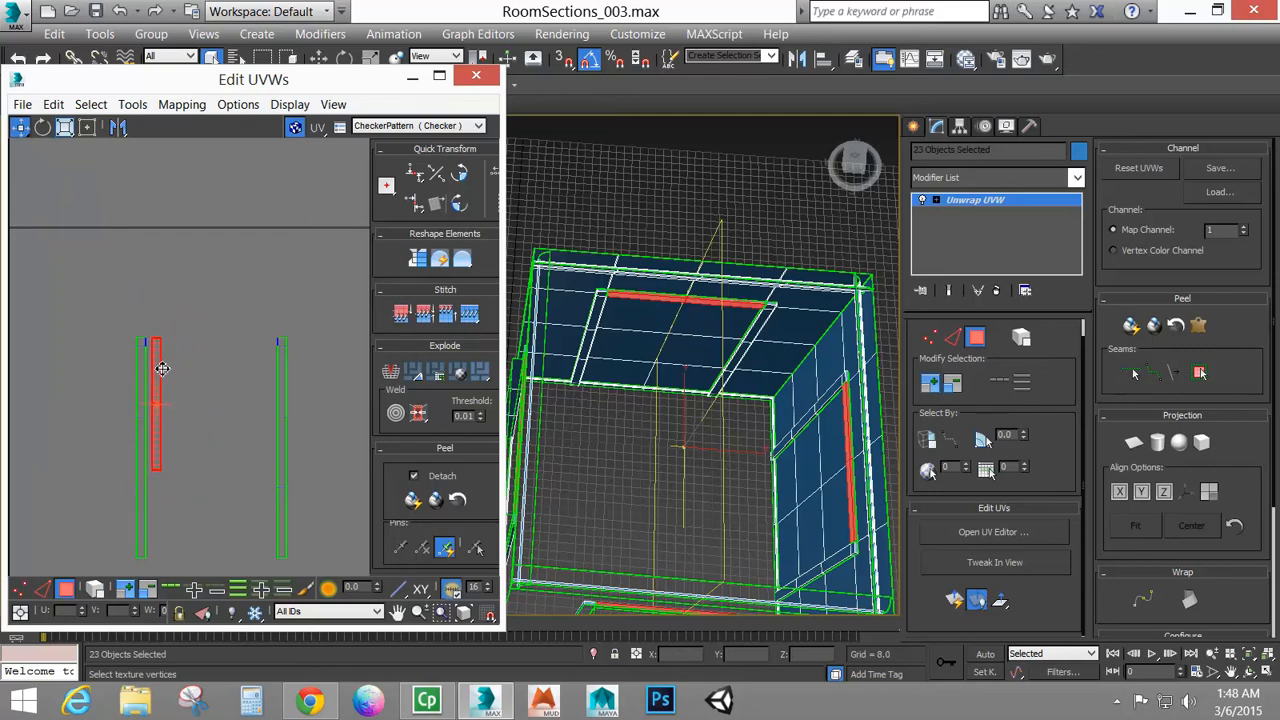
Select the full right vertical strip and stack it on the left one, aligning their edges
{"action": "left_click_drag", "start_coordinate": [322, 446], "coordinate": [291, 414]}
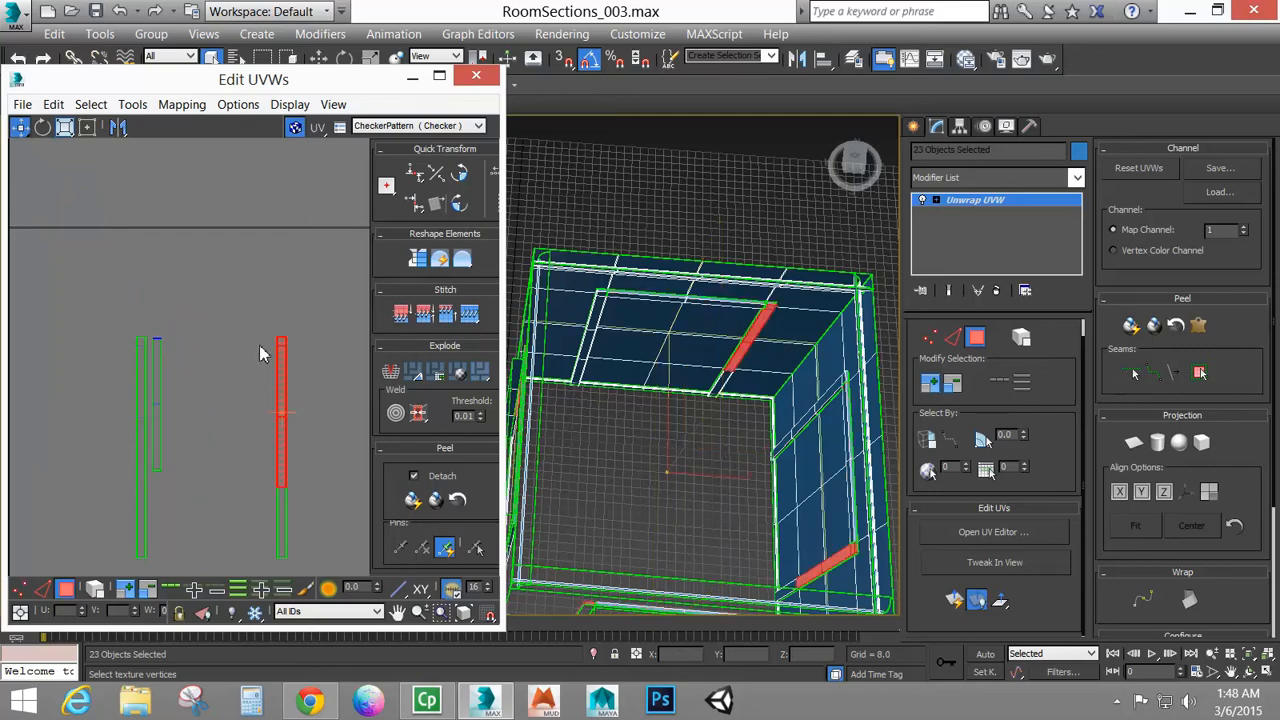
{"action": "left_click_drag", "start_coordinate": [316, 577], "coordinate": [308, 560]}
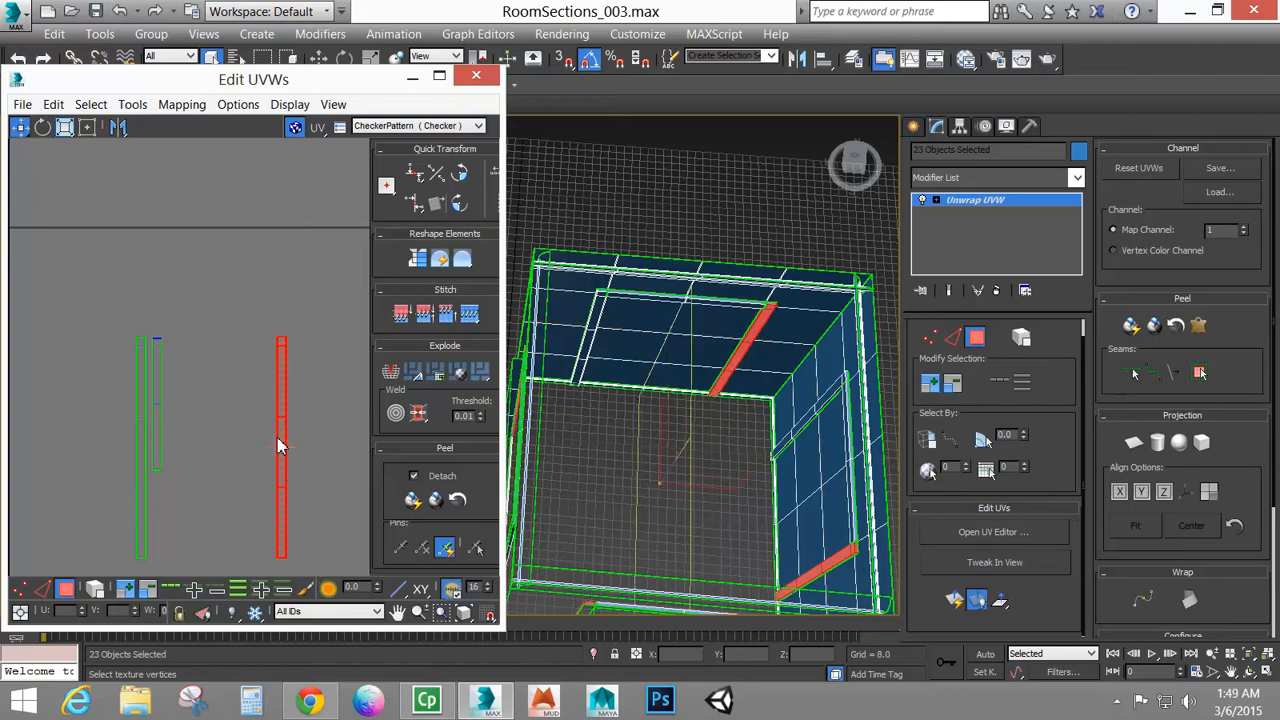
{"action": "left_click_drag", "start_coordinate": [281, 437], "coordinate": [144, 455]}
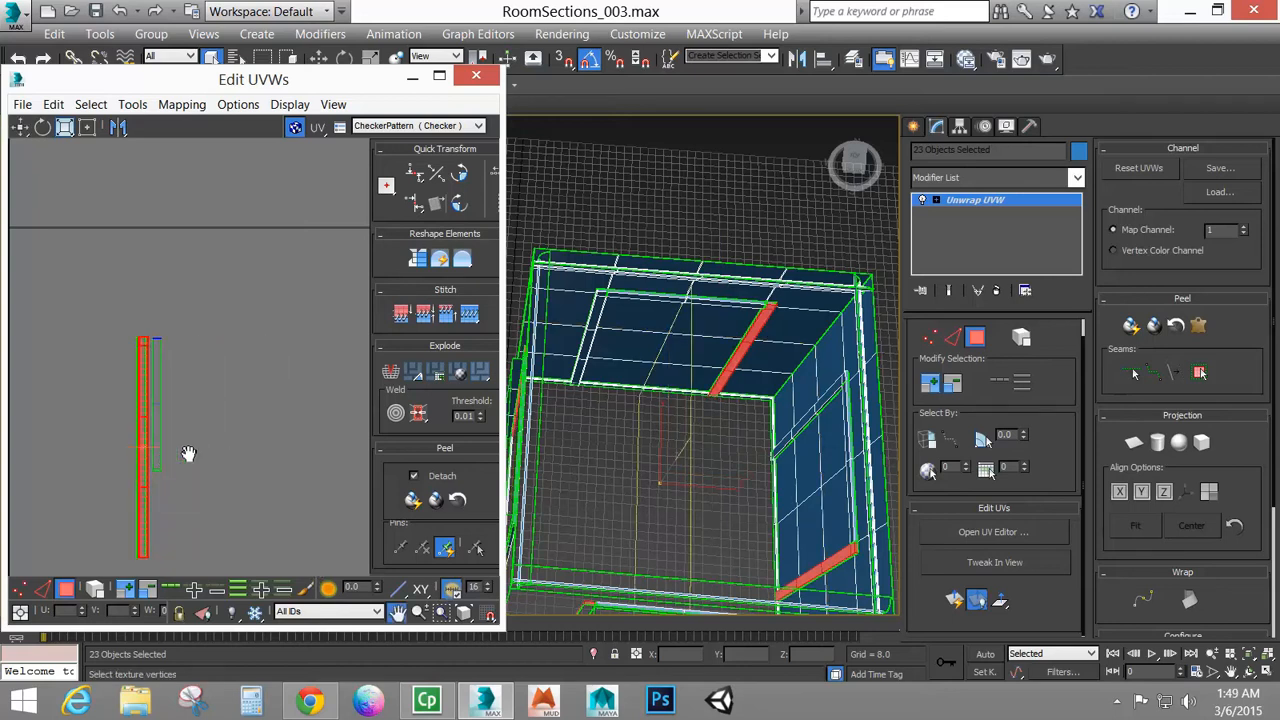
{"action": "middle_click_drag", "start_coordinate": [189, 454], "coordinate": [326, 333]}
{"action": "scroll", "coordinate": [261, 443], "scroll_direction": "up", "scroll_amount": 8}
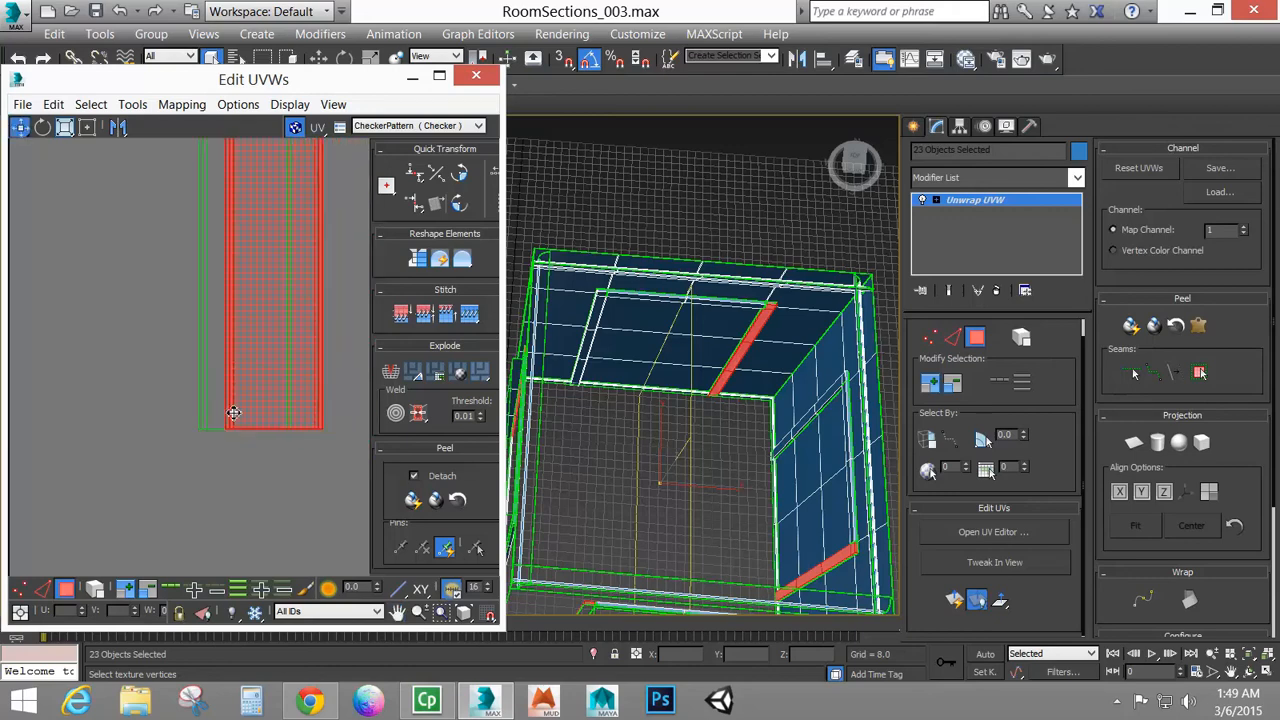
{"action": "left_click_drag", "start_coordinate": [228, 449], "coordinate": [149, 449]}
{"action": "scroll", "coordinate": [262, 372], "scroll_direction": "down", "scroll_amount": 8}
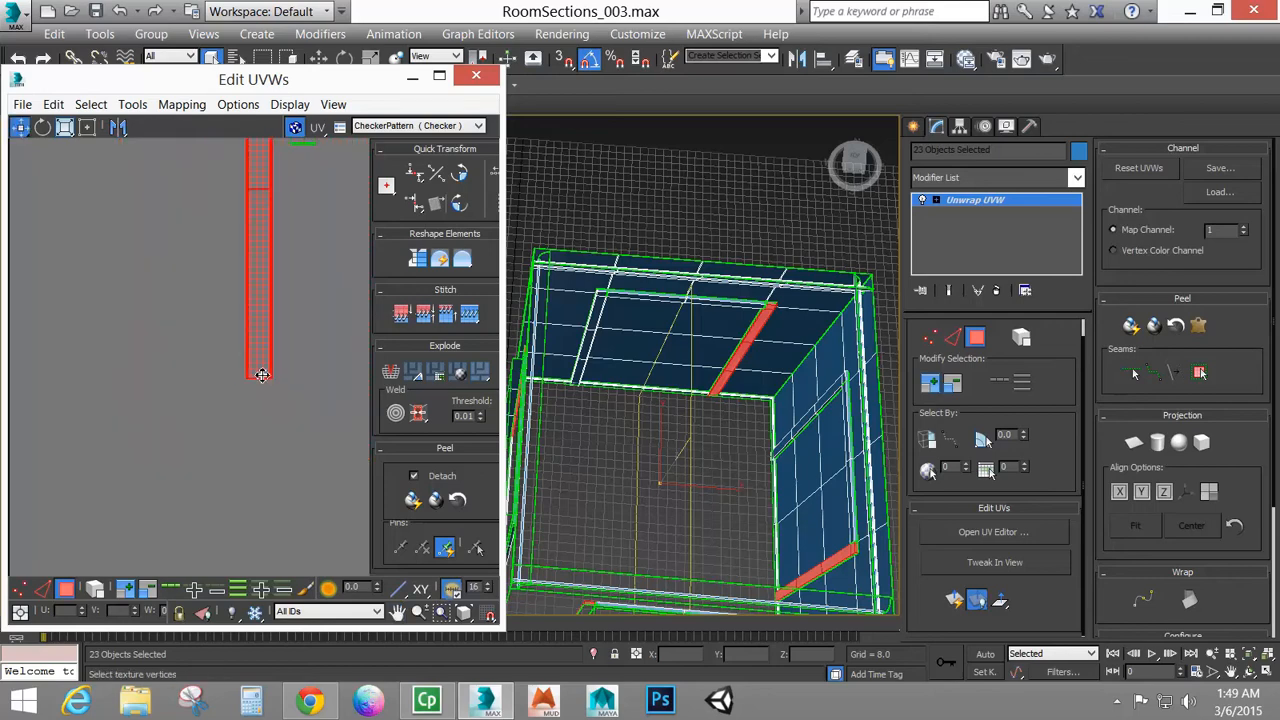
{"action": "scroll", "coordinate": [262, 375], "scroll_direction": "down", "scroll_amount": 4}
{"action": "middle_click_drag", "start_coordinate": [312, 270], "coordinate": [278, 414]}
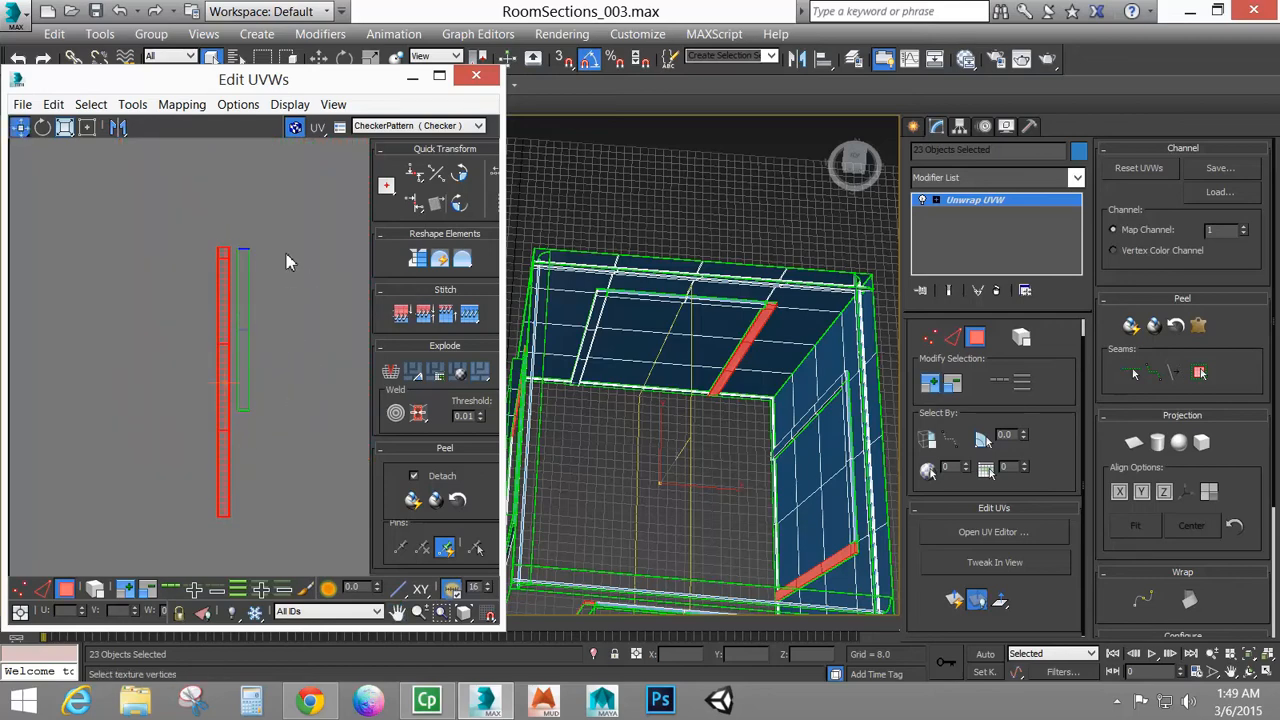
Select the short vertical strip and move it tight against the tall strips beside it, keeping the top ends level
{"action": "left_click", "coordinate": [244, 420]}
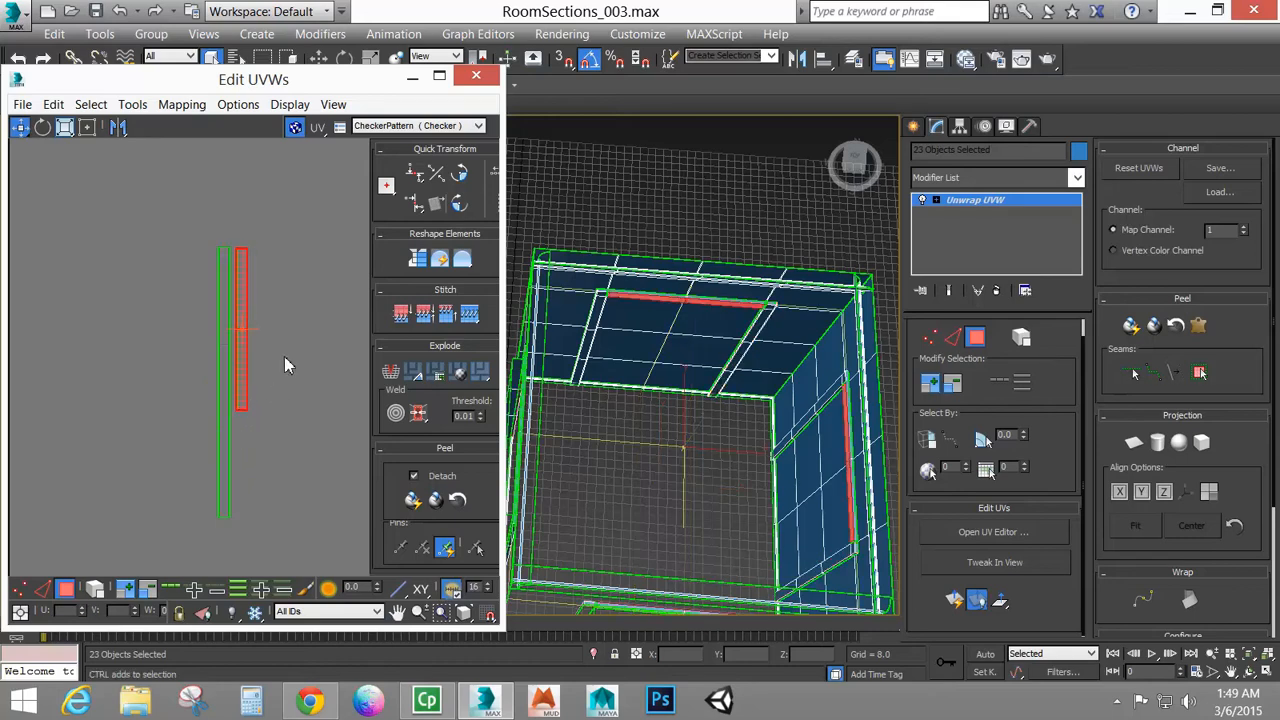
{"action": "left_click_drag", "start_coordinate": [285, 357], "coordinate": [287, 356]}
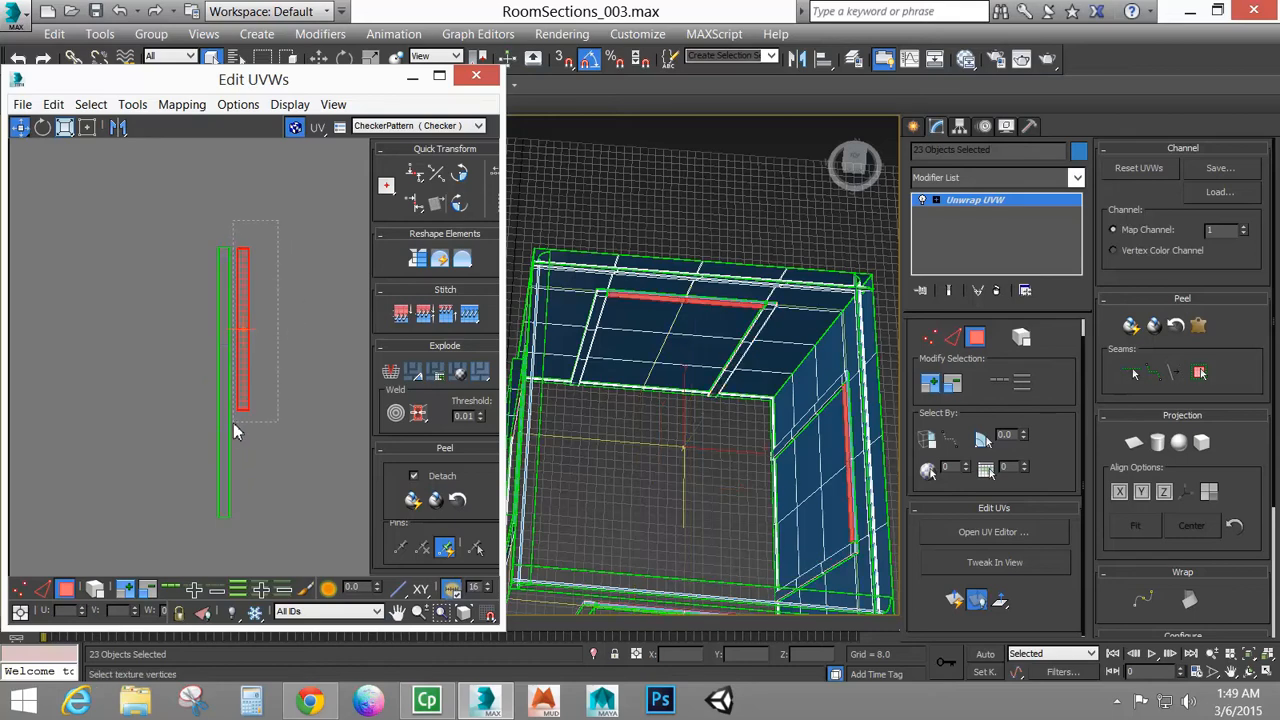
{"action": "scroll", "coordinate": [235, 397], "scroll_direction": "up", "scroll_amount": 5}
{"action": "scroll", "coordinate": [231, 399], "scroll_direction": "up", "scroll_amount": 5}
{"action": "left_click_drag", "start_coordinate": [278, 402], "coordinate": [191, 402]}
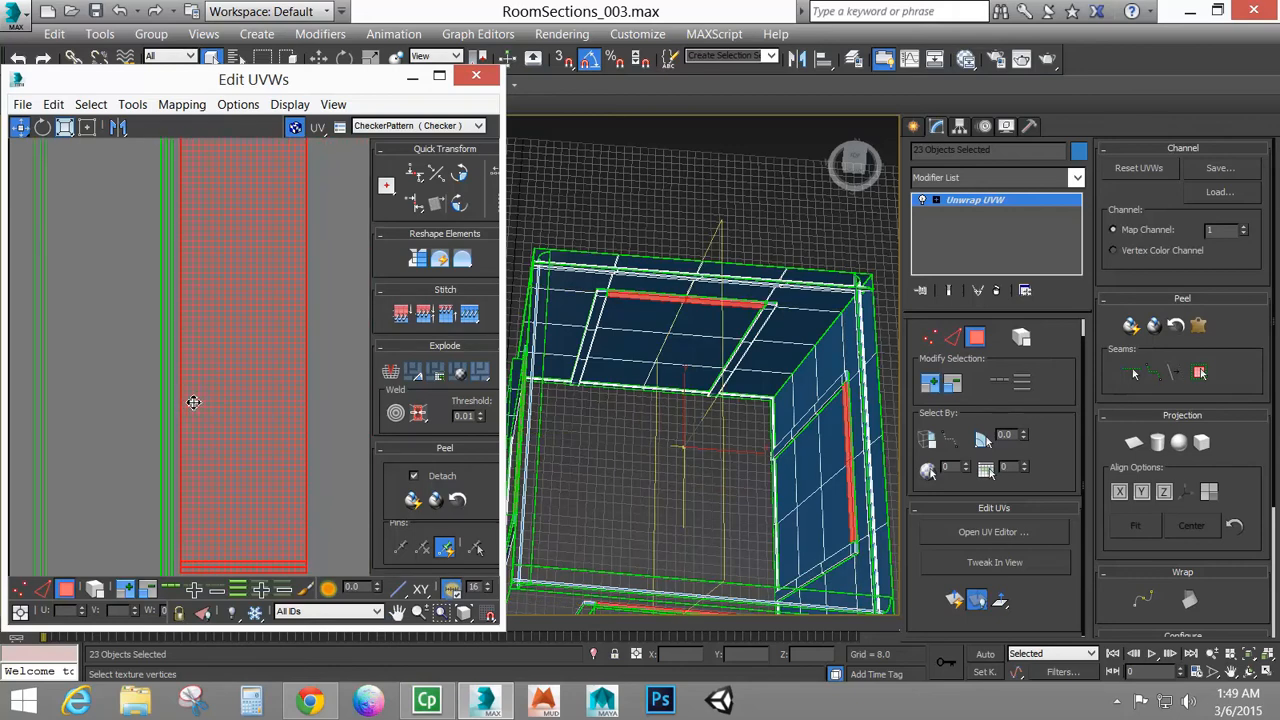
{"action": "scroll", "coordinate": [221, 398], "scroll_direction": "down", "scroll_amount": 5}
{"action": "scroll", "coordinate": [222, 398], "scroll_direction": "down", "scroll_amount": 6}
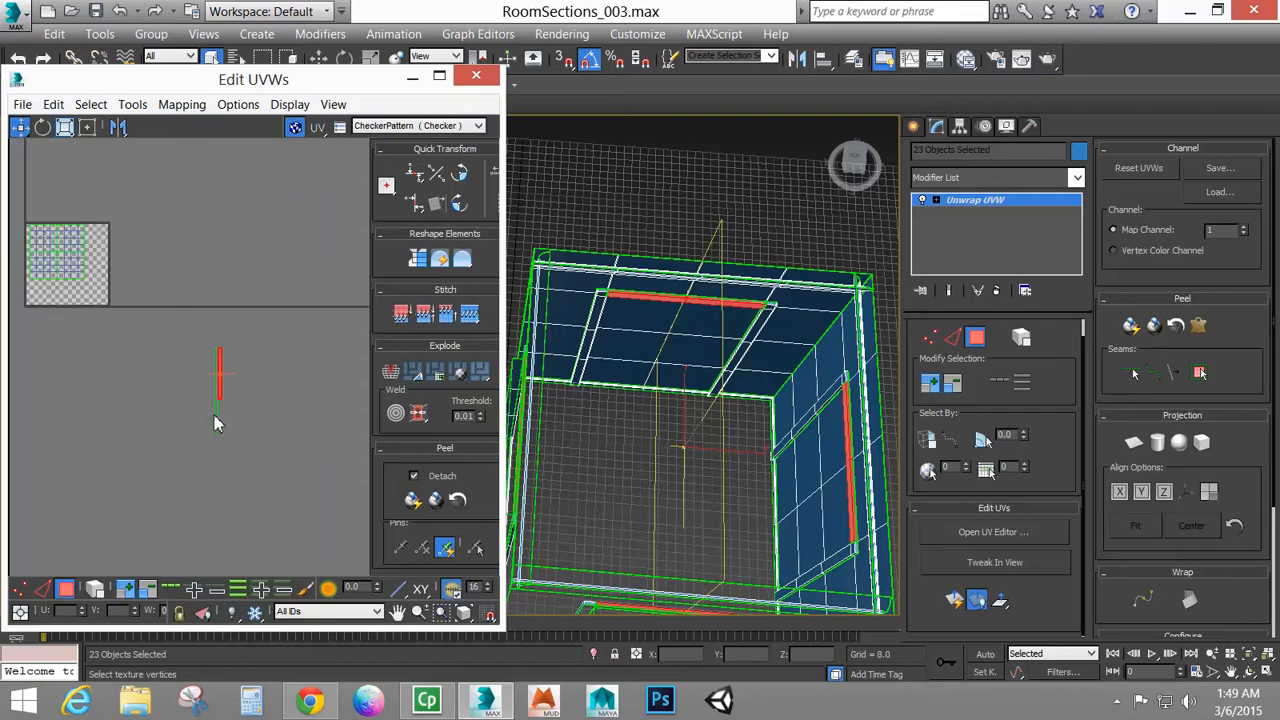
Center the block of wall squares on the checker tile and scale it up to about 85 percent of the tile's width
{"action": "middle_click_drag", "start_coordinate": [151, 377], "coordinate": [225, 398]}
{"action": "scroll", "coordinate": [222, 390], "scroll_direction": "up", "scroll_amount": 4}
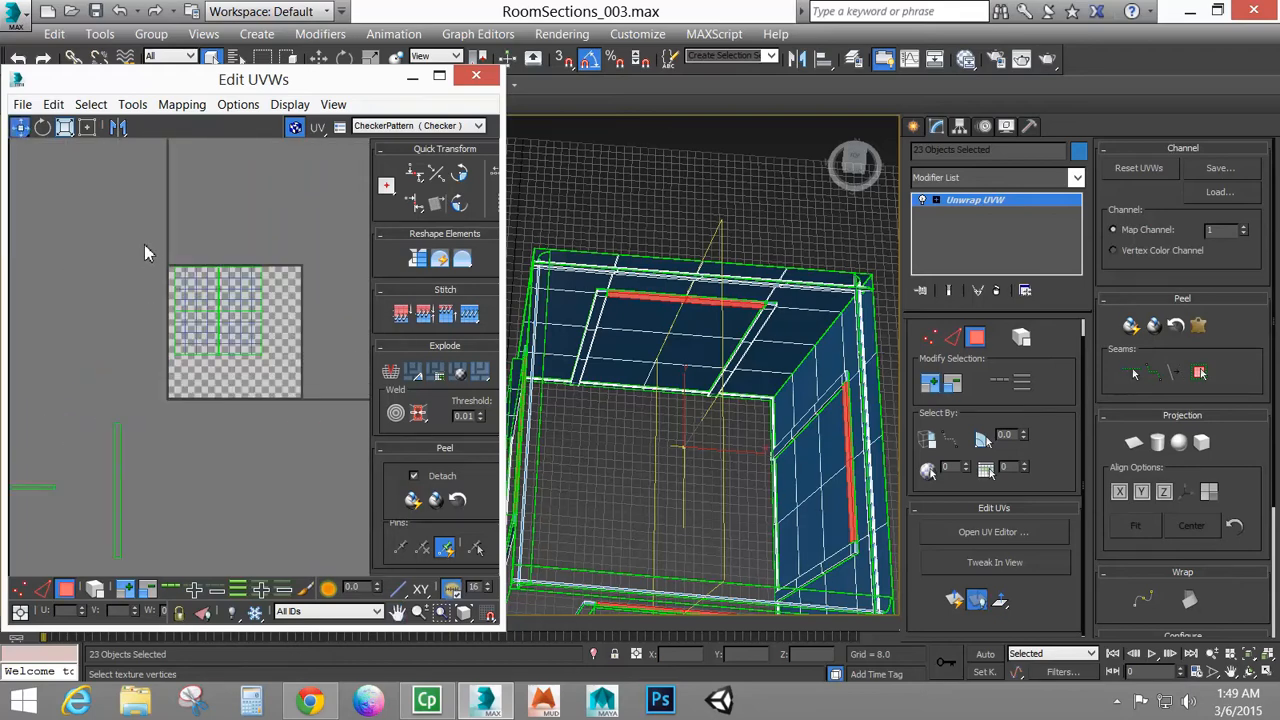
{"action": "left_click_drag", "start_coordinate": [296, 377], "coordinate": [295, 372]}
{"action": "left_click_drag", "start_coordinate": [236, 293], "coordinate": [250, 311]}
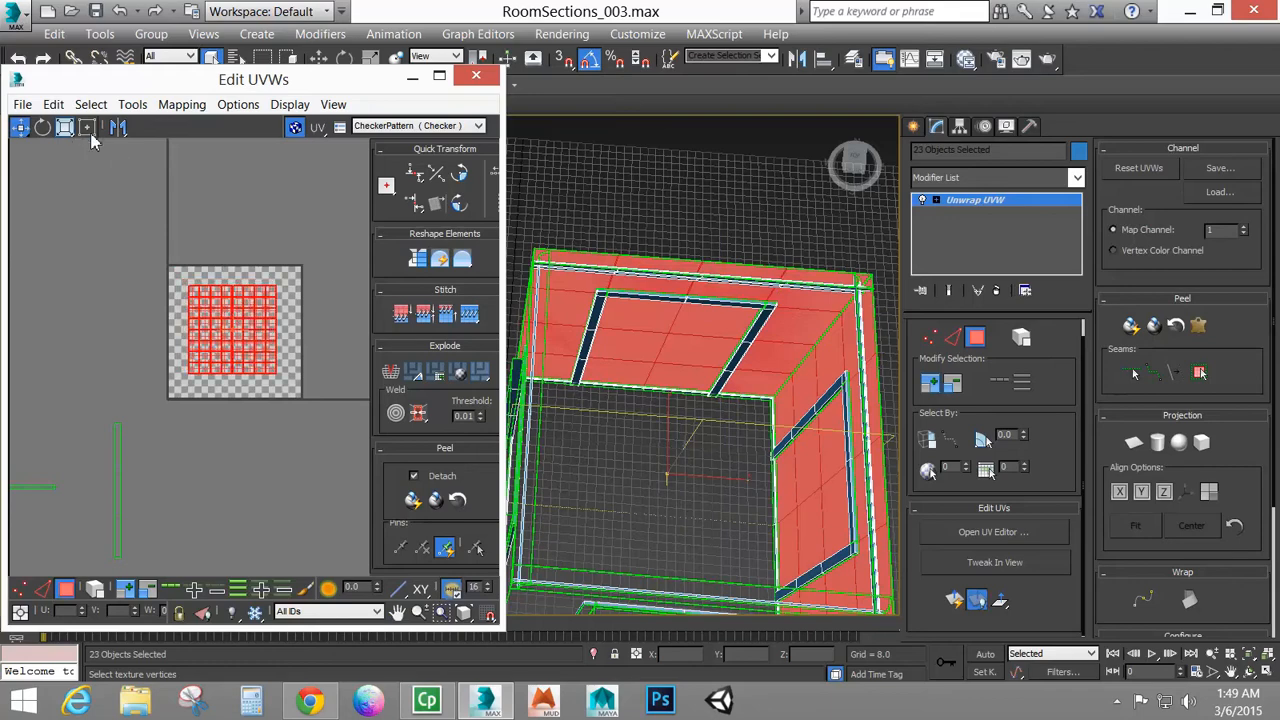
{"action": "left_click", "coordinate": [64, 126]}
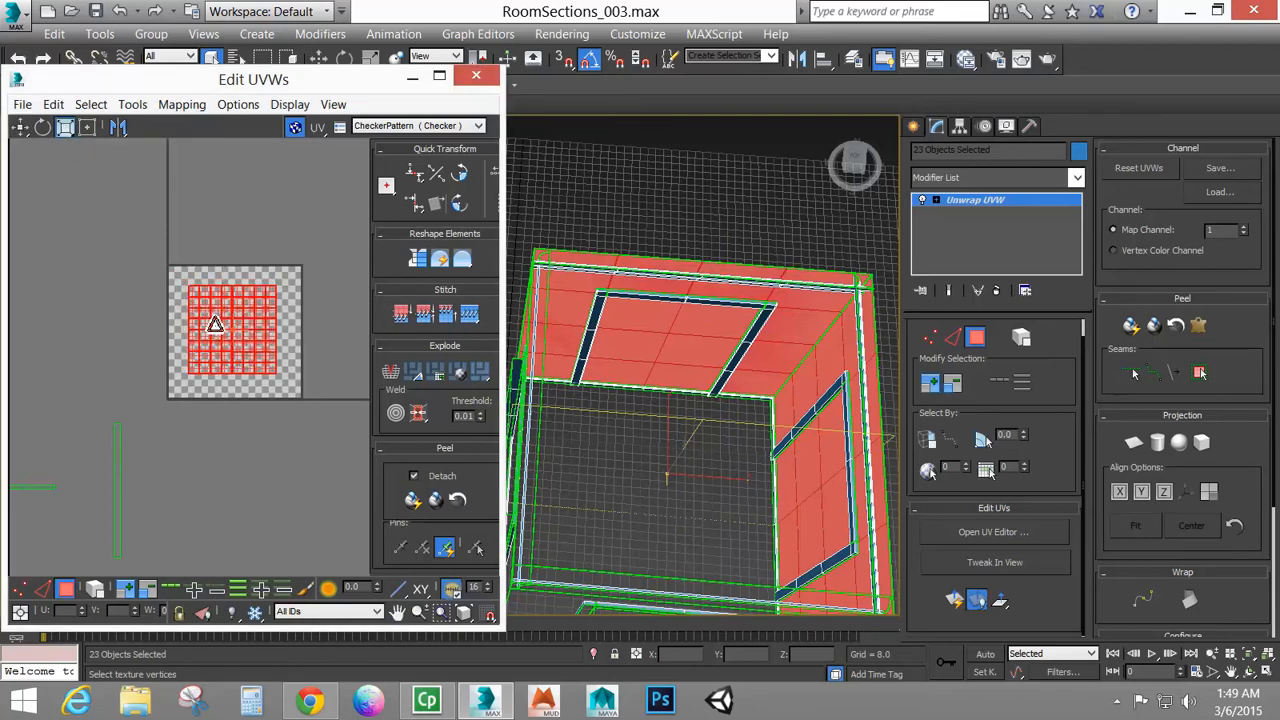
{"action": "scroll", "coordinate": [214, 323], "scroll_direction": "up", "scroll_amount": 1}
{"action": "left_click_drag", "start_coordinate": [217, 290], "coordinate": [213, 290]}
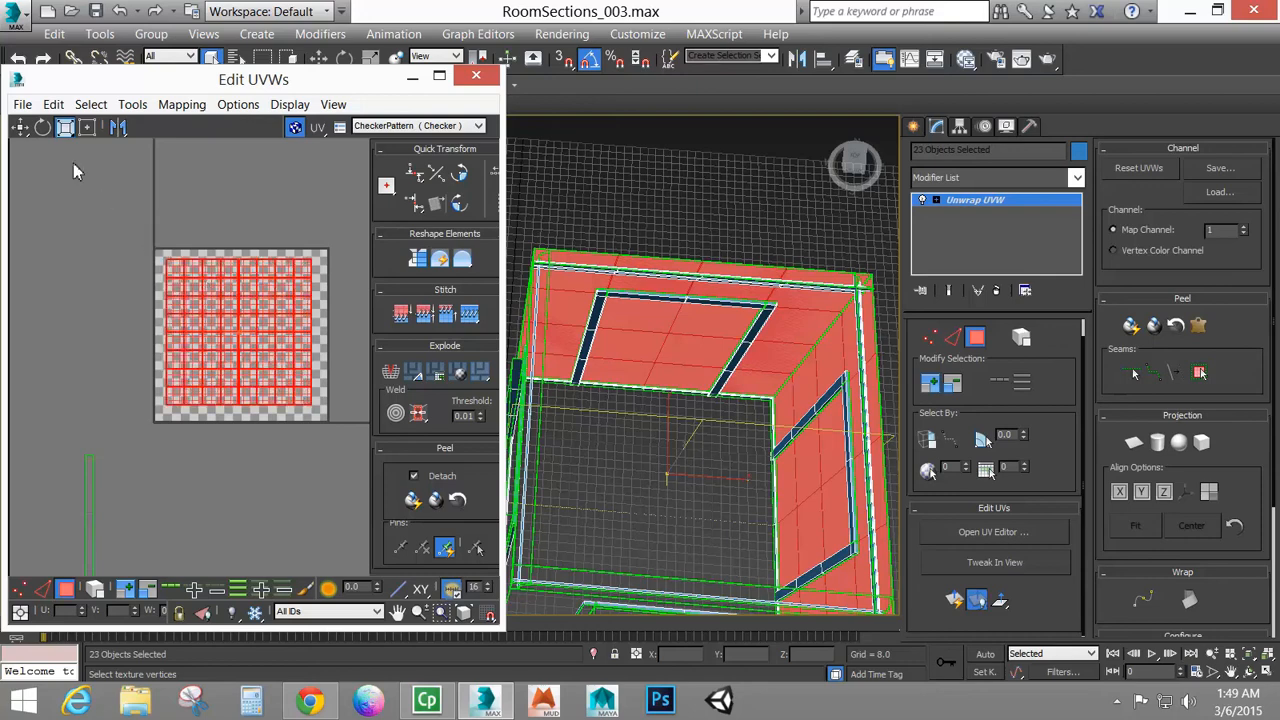
Move the enlarged block of wall squares exactly into the checker tile's upper-left corner
{"action": "left_click", "coordinate": [20, 127]}
{"action": "left_click_drag", "start_coordinate": [175, 285], "coordinate": [166, 277]}
{"action": "scroll", "coordinate": [175, 292], "scroll_direction": "up", "scroll_amount": 5}
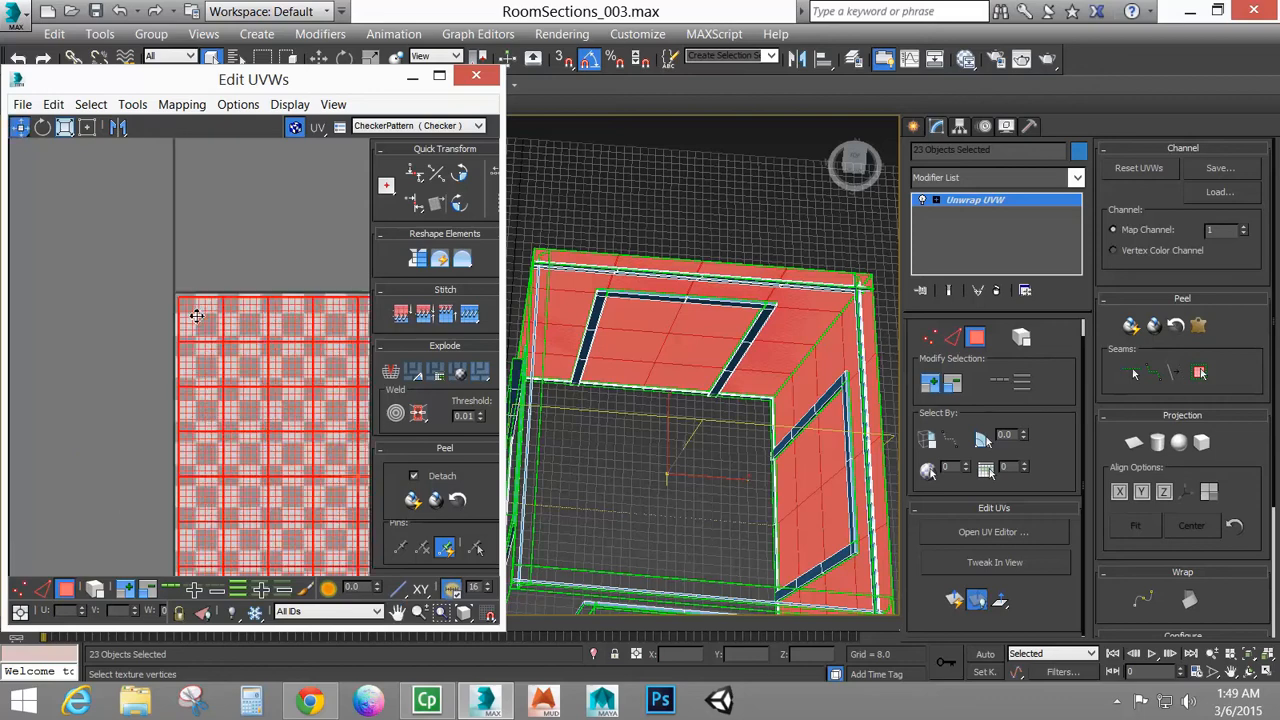
{"action": "left_click_drag", "start_coordinate": [197, 345], "coordinate": [189, 333]}
{"action": "middle_click_drag", "start_coordinate": [217, 367], "coordinate": [135, 314]}
{"action": "scroll", "coordinate": [198, 378], "scroll_direction": "down", "scroll_amount": 5}
{"action": "scroll", "coordinate": [135, 314], "scroll_direction": "down", "scroll_amount": 6}
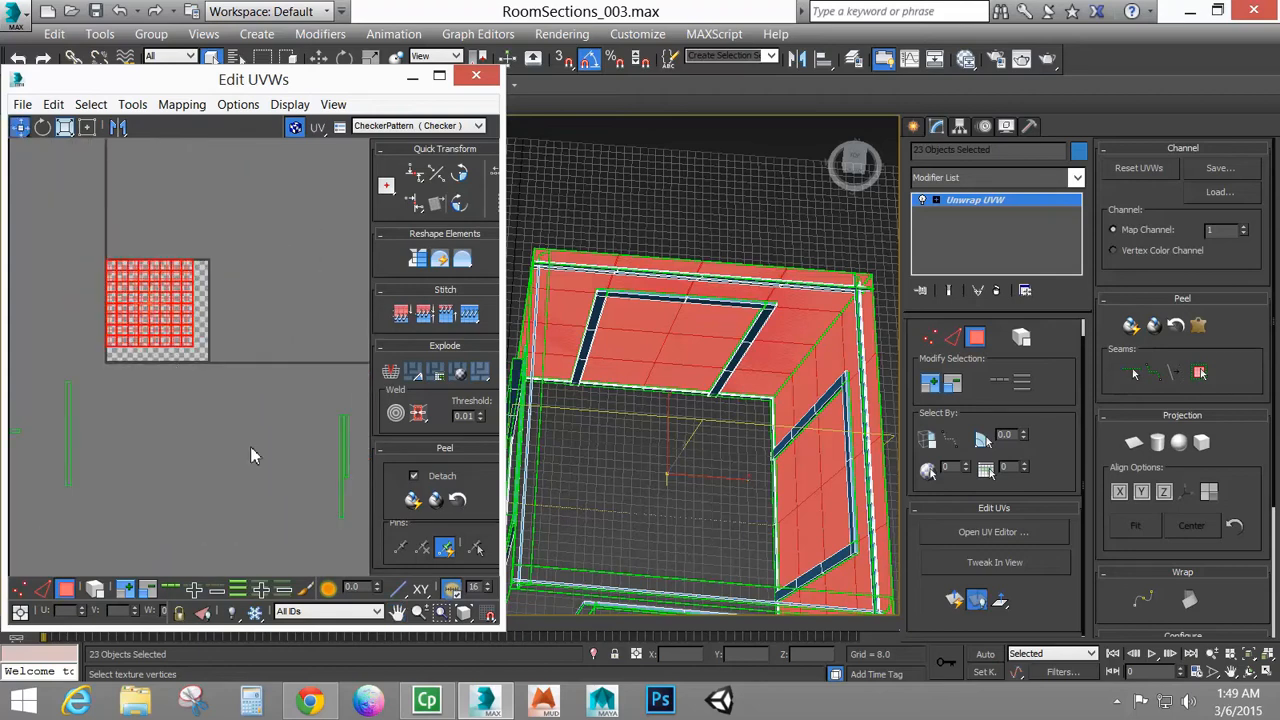
Move the separate tall vertical strip from beneath the checker tile to the left side of the other vertical strips, with top ends level
{"action": "middle_click_drag", "start_coordinate": [150, 443], "coordinate": [207, 448]}
{"action": "scroll", "coordinate": [195, 420], "scroll_direction": "up", "scroll_amount": 4}
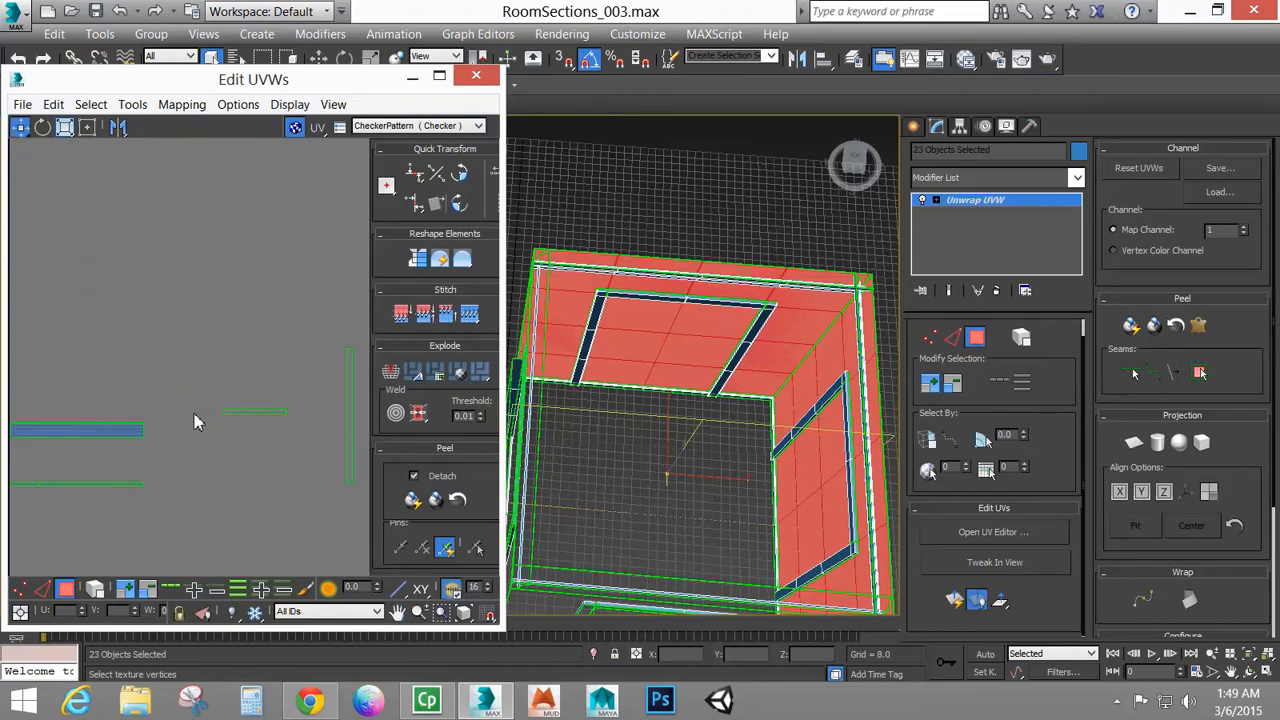
{"action": "left_click_drag", "start_coordinate": [293, 456], "coordinate": [293, 456]}
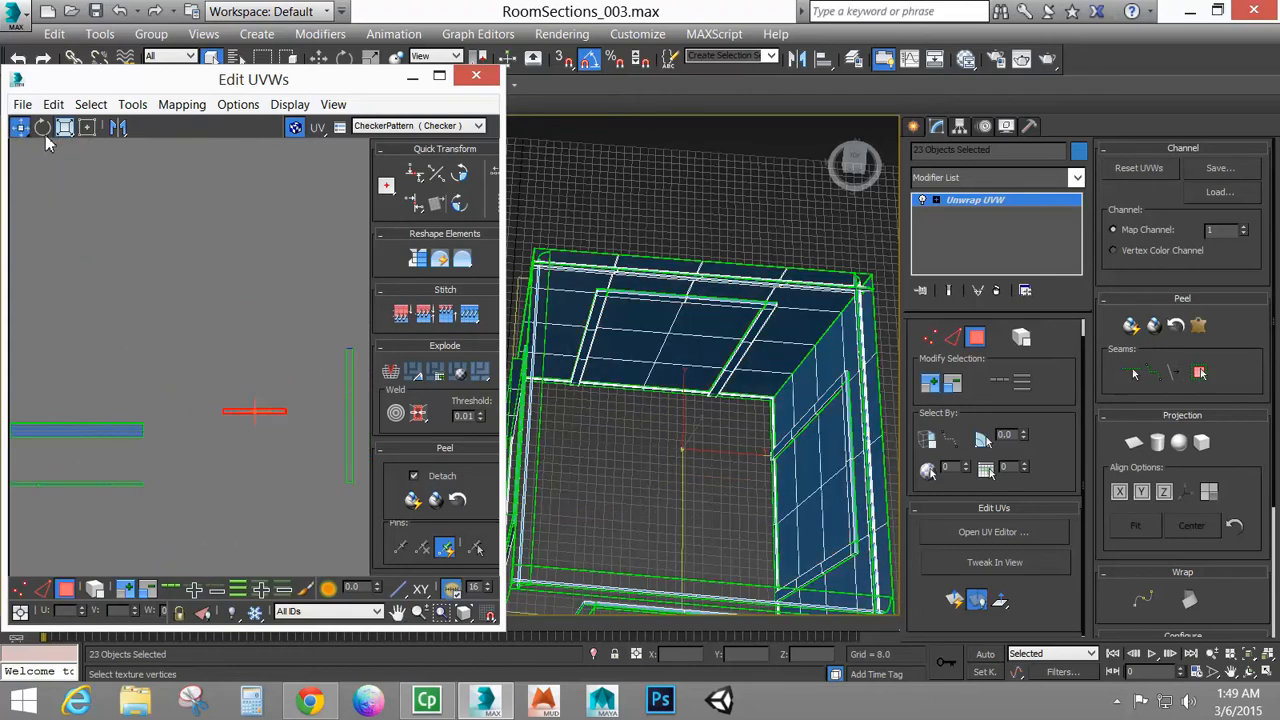
{"action": "scroll", "coordinate": [173, 359], "scroll_direction": "down", "scroll_amount": 3}
{"action": "middle_click_drag", "start_coordinate": [226, 400], "coordinate": [210, 431]}
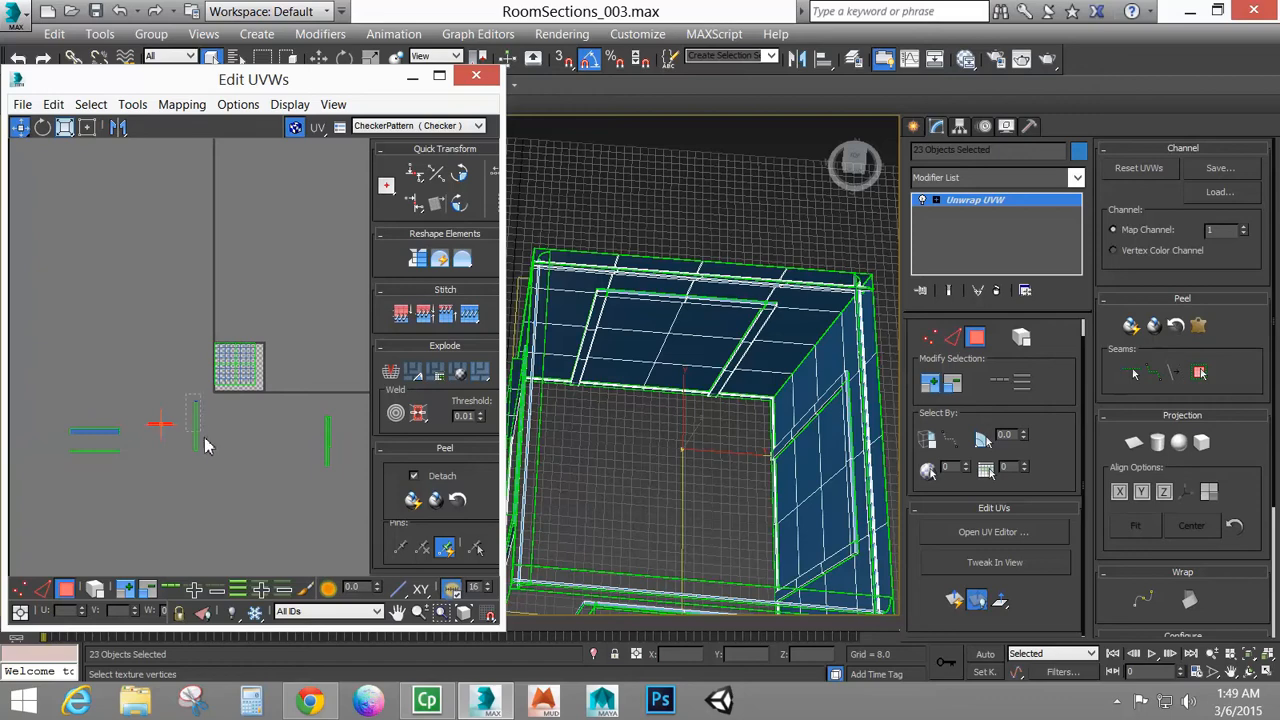
{"action": "left_click_drag", "start_coordinate": [208, 469], "coordinate": [207, 466]}
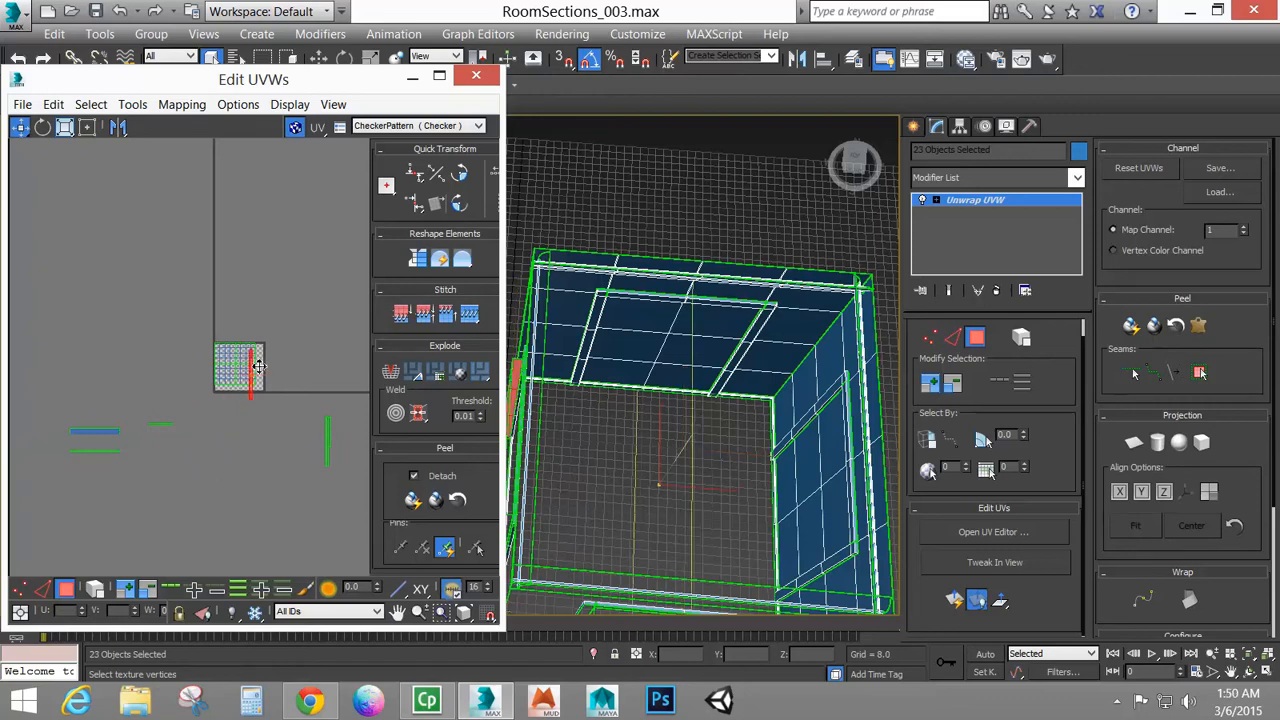
{"action": "left_click_drag", "start_coordinate": [258, 367], "coordinate": [324, 435]}
{"action": "middle_click_drag", "start_coordinate": [329, 444], "coordinate": [303, 446]}
{"action": "scroll", "coordinate": [305, 446], "scroll_direction": "up", "scroll_amount": 4}
{"action": "scroll", "coordinate": [247, 401], "scroll_direction": "up", "scroll_amount": 4}
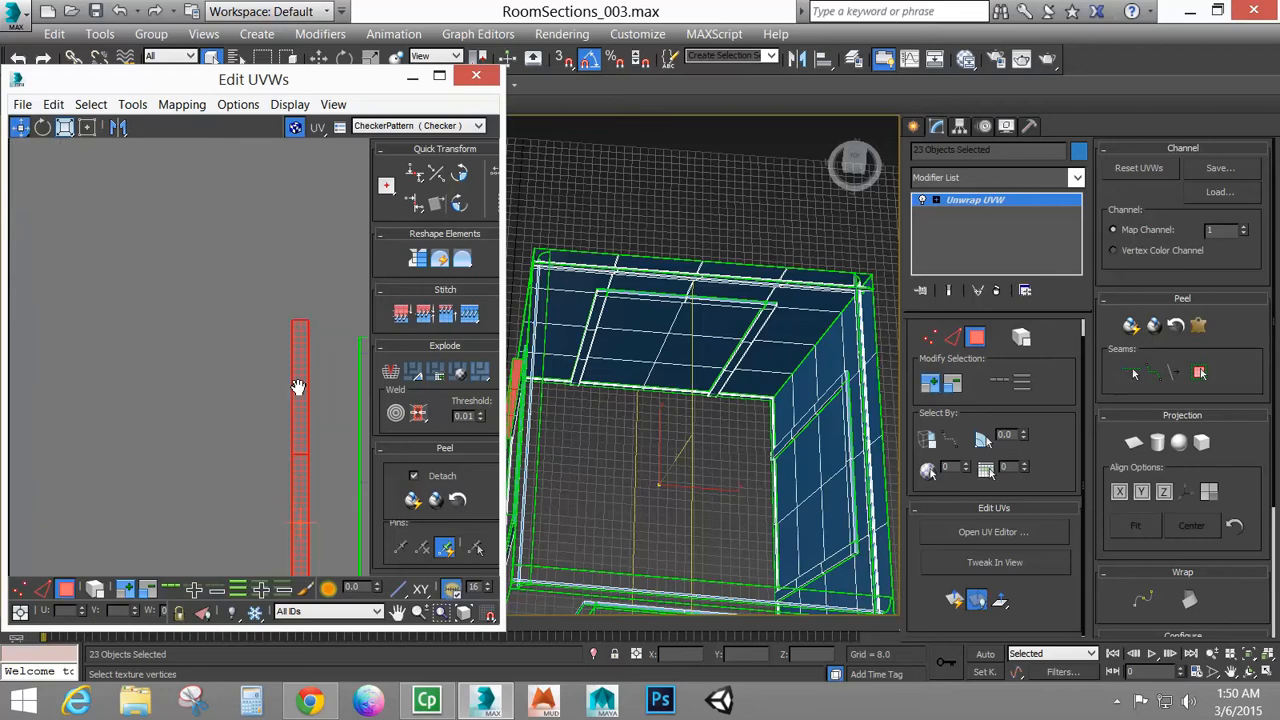
{"action": "middle_click_drag", "start_coordinate": [298, 387], "coordinate": [110, 375]}
{"action": "left_click_drag", "start_coordinate": [112, 340], "coordinate": [160, 353]}
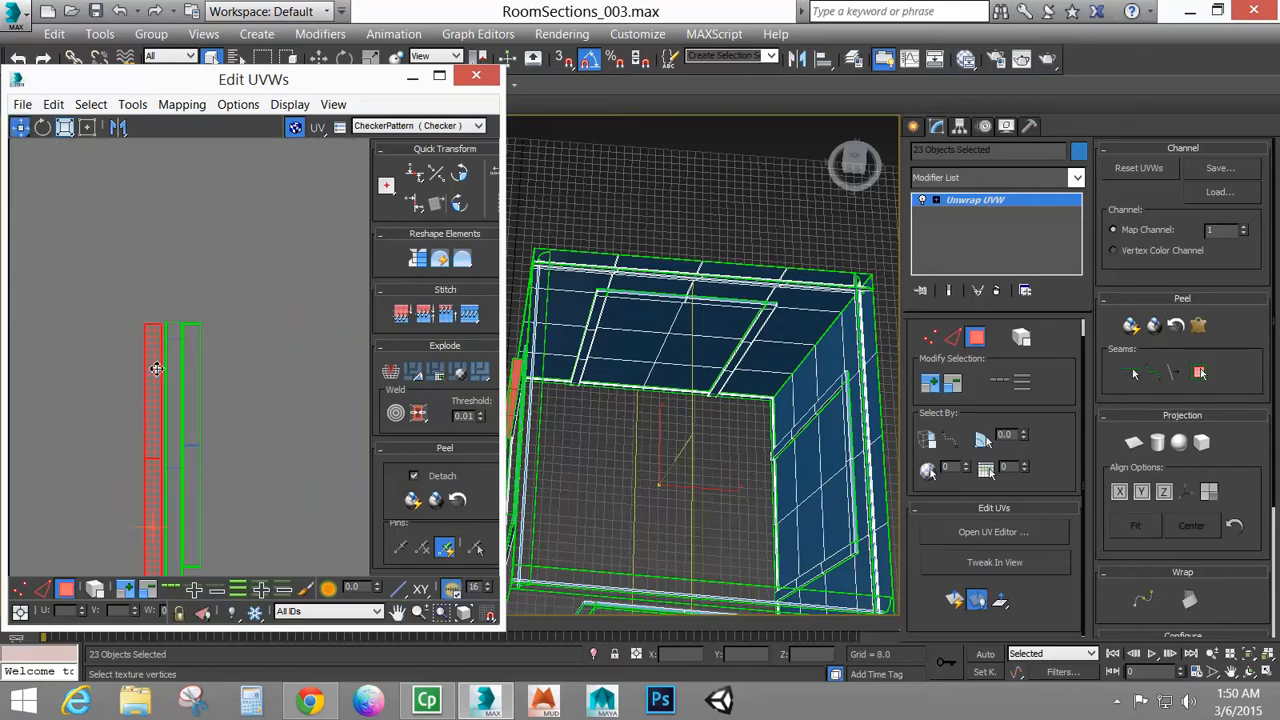
Select the whole group of vertical strips and move it onto the checker tile's right edge, beside the wall squares
{"action": "scroll", "coordinate": [175, 300], "scroll_direction": "down", "scroll_amount": 5}
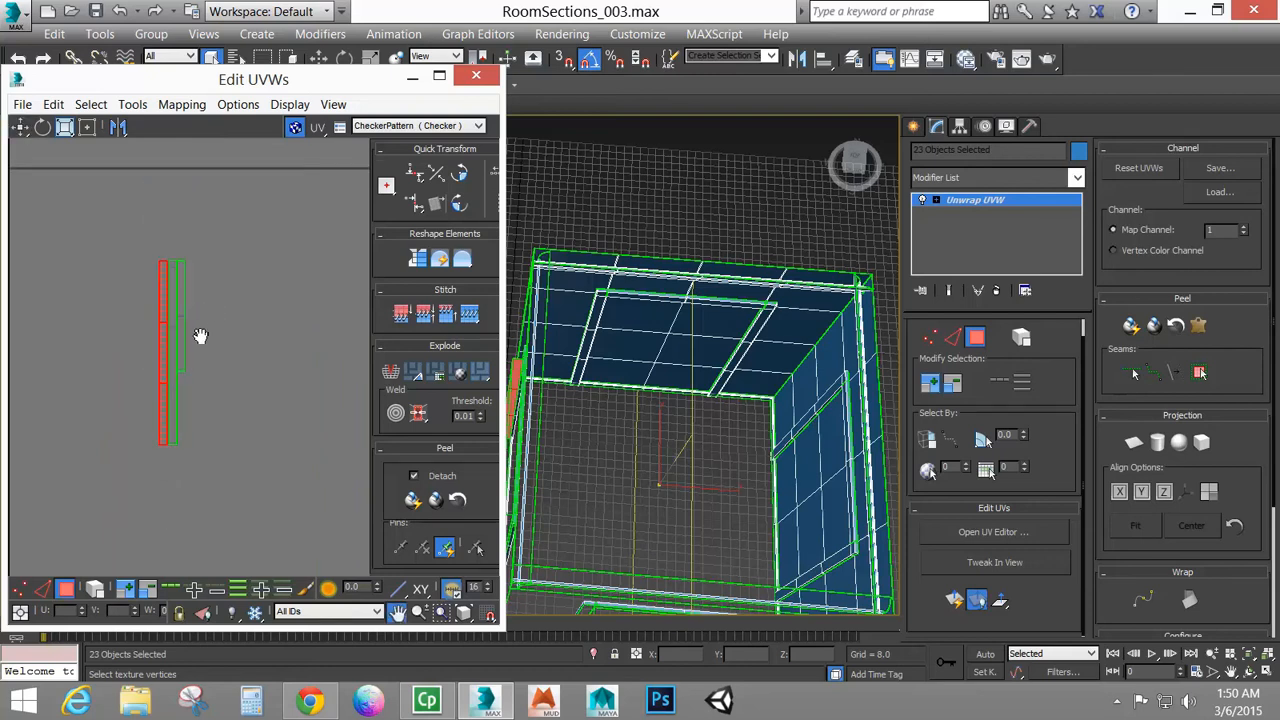
{"action": "middle_click_drag", "start_coordinate": [200, 335], "coordinate": [189, 326]}
{"action": "scroll", "coordinate": [189, 325], "scroll_direction": "up", "scroll_amount": 4}
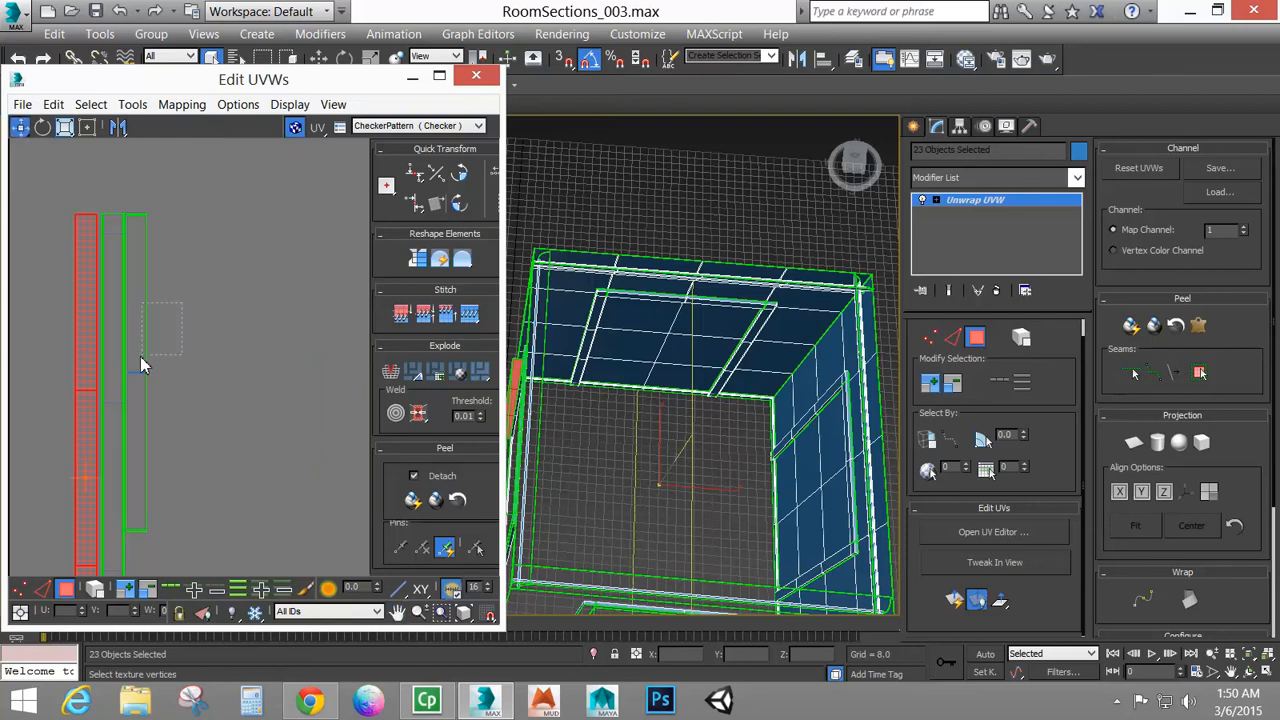
{"action": "left_click_drag", "start_coordinate": [140, 356], "coordinate": [195, 358]}
{"action": "scroll", "coordinate": [208, 365], "scroll_direction": "down", "scroll_amount": 5}
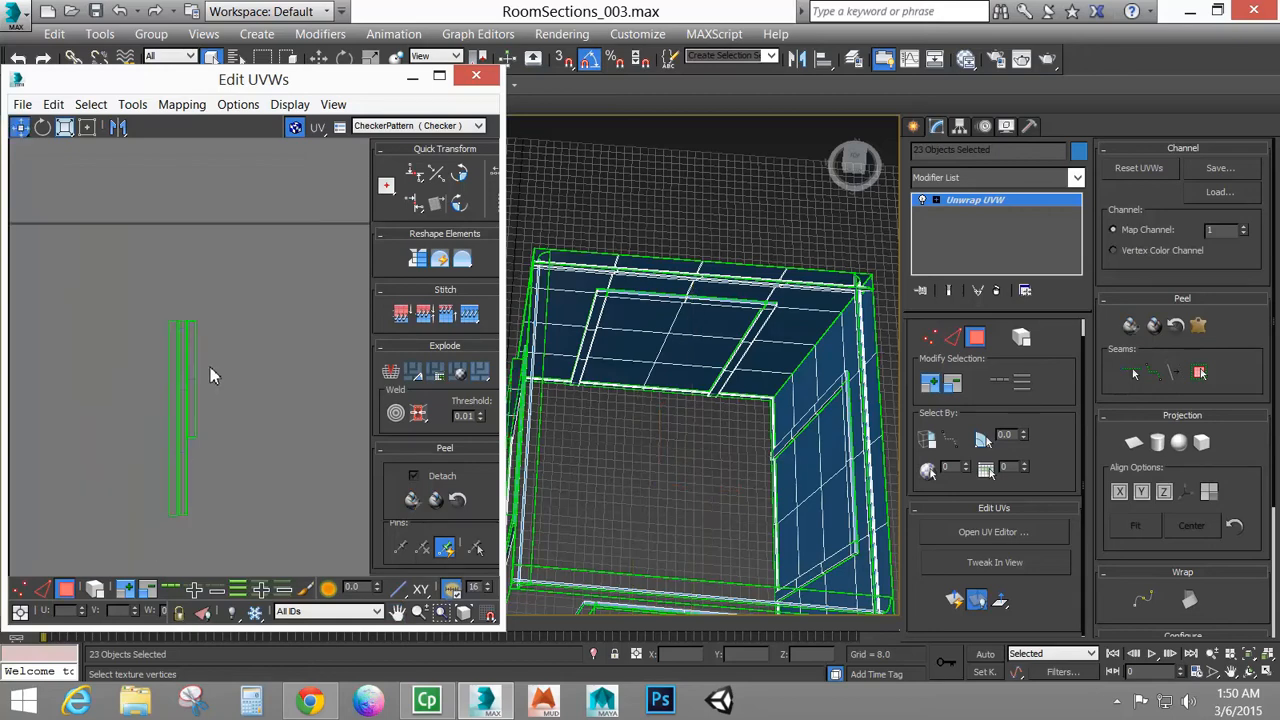
{"action": "left_click_drag", "start_coordinate": [174, 438], "coordinate": [110, 272]}
{"action": "middle_click_drag", "start_coordinate": [126, 300], "coordinate": [169, 323]}
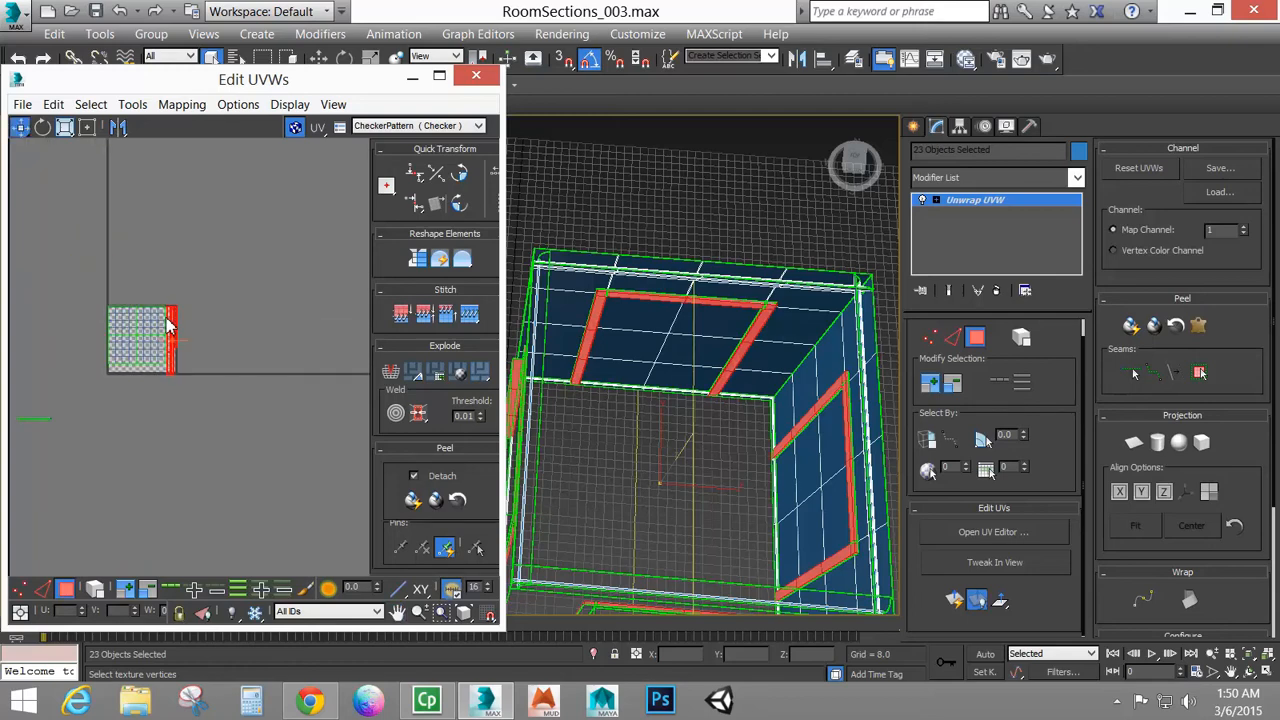
{"action": "scroll", "coordinate": [168, 322], "scroll_direction": "up", "scroll_amount": 8}
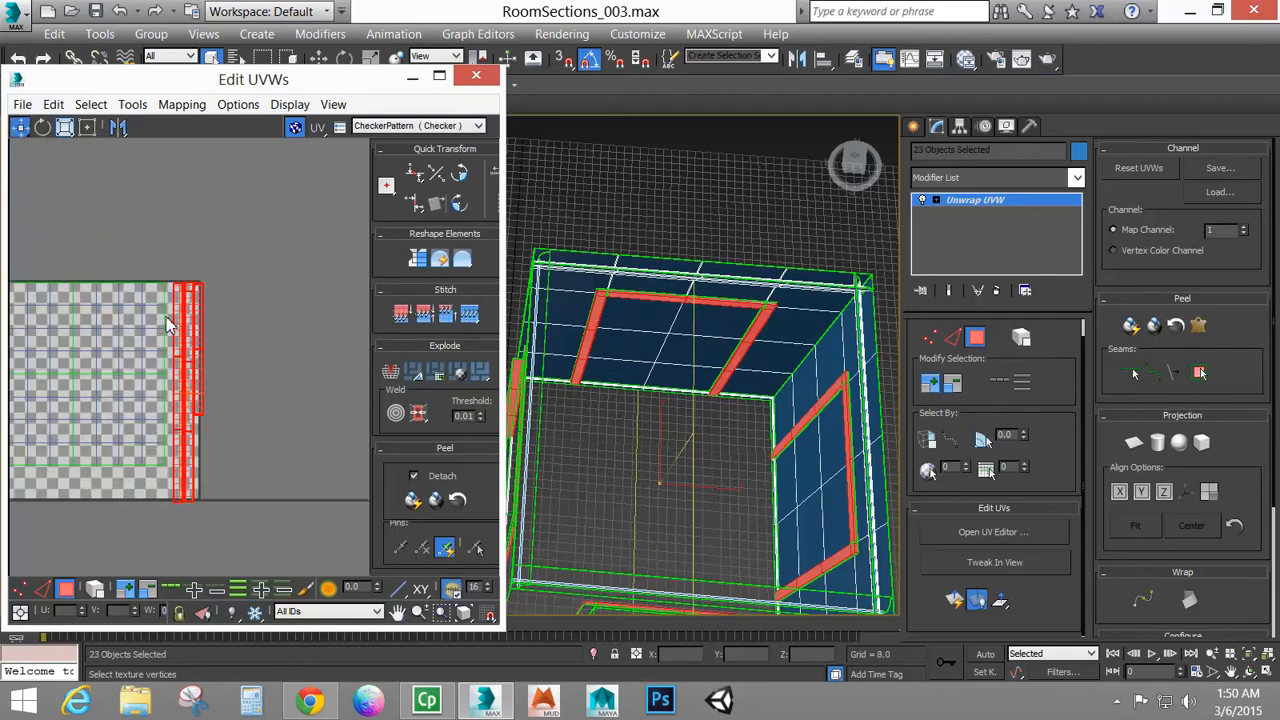
Scale the vertical strip group down slightly and fit it inside the tile's free right-hand margin
{"action": "left_click", "coordinate": [64, 130]}
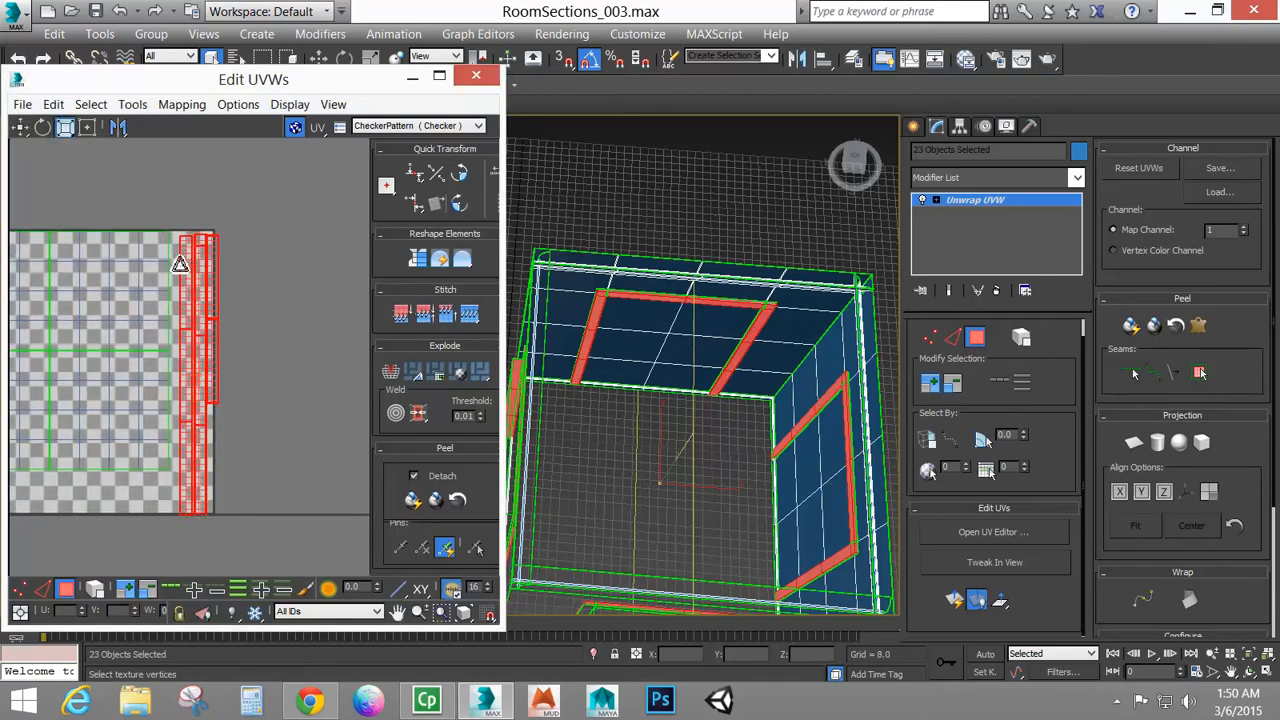
{"action": "left_click_drag", "start_coordinate": [179, 266], "coordinate": [182, 258]}
{"action": "key", "text": "w"}
{"action": "scroll", "coordinate": [192, 292], "scroll_direction": "up", "scroll_amount": 1}
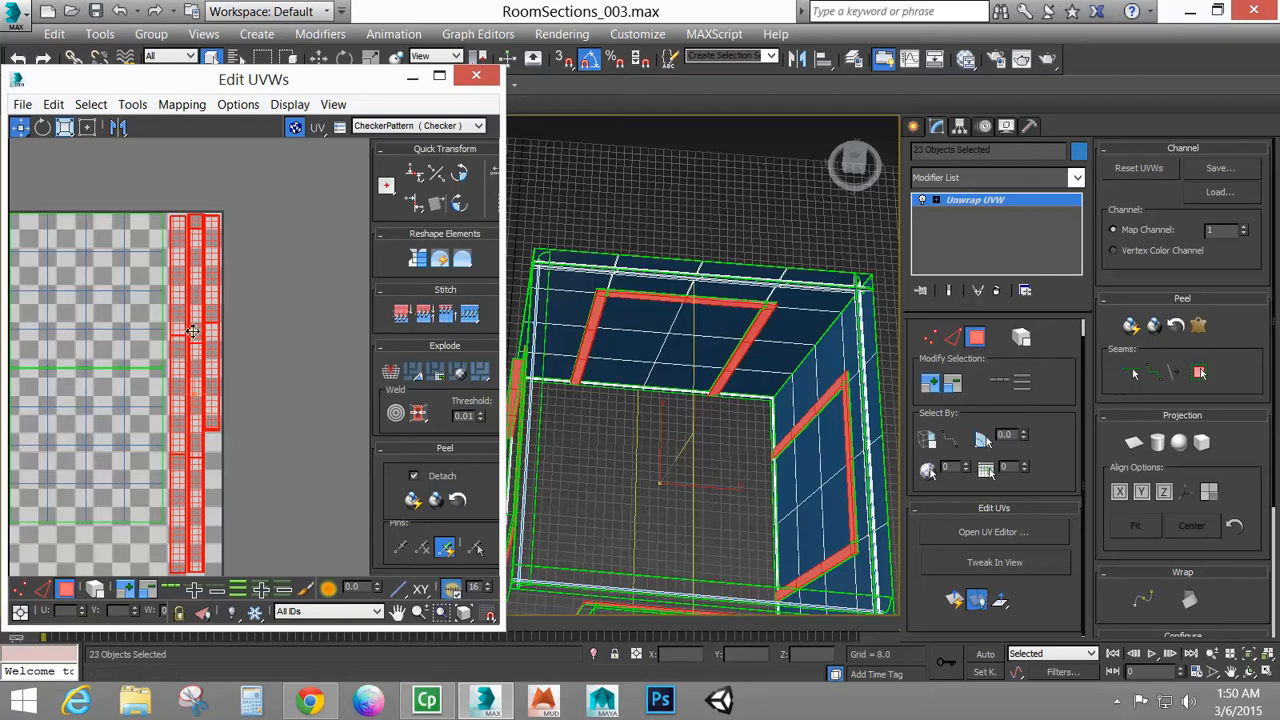
{"action": "middle_click_drag", "start_coordinate": [182, 258], "coordinate": [207, 168]}
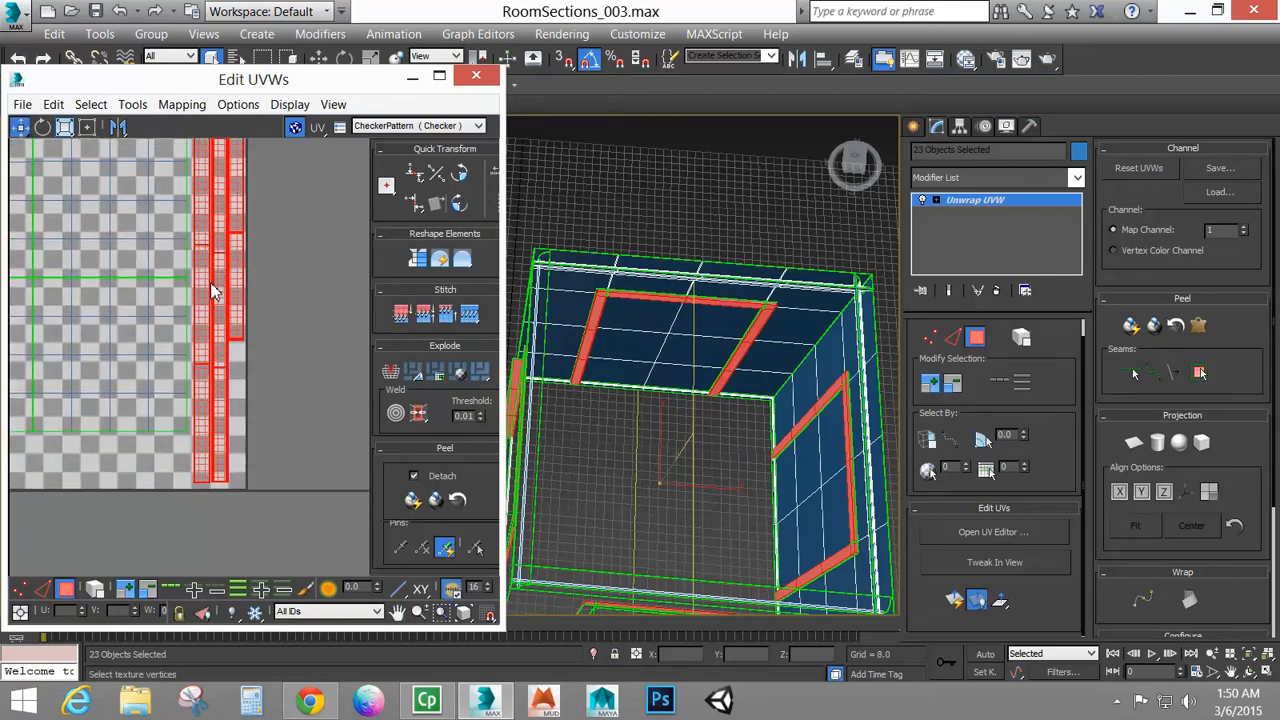
{"action": "left_click_drag", "start_coordinate": [216, 287], "coordinate": [217, 290]}
{"action": "scroll", "coordinate": [186, 366], "scroll_direction": "down", "scroll_amount": 6}
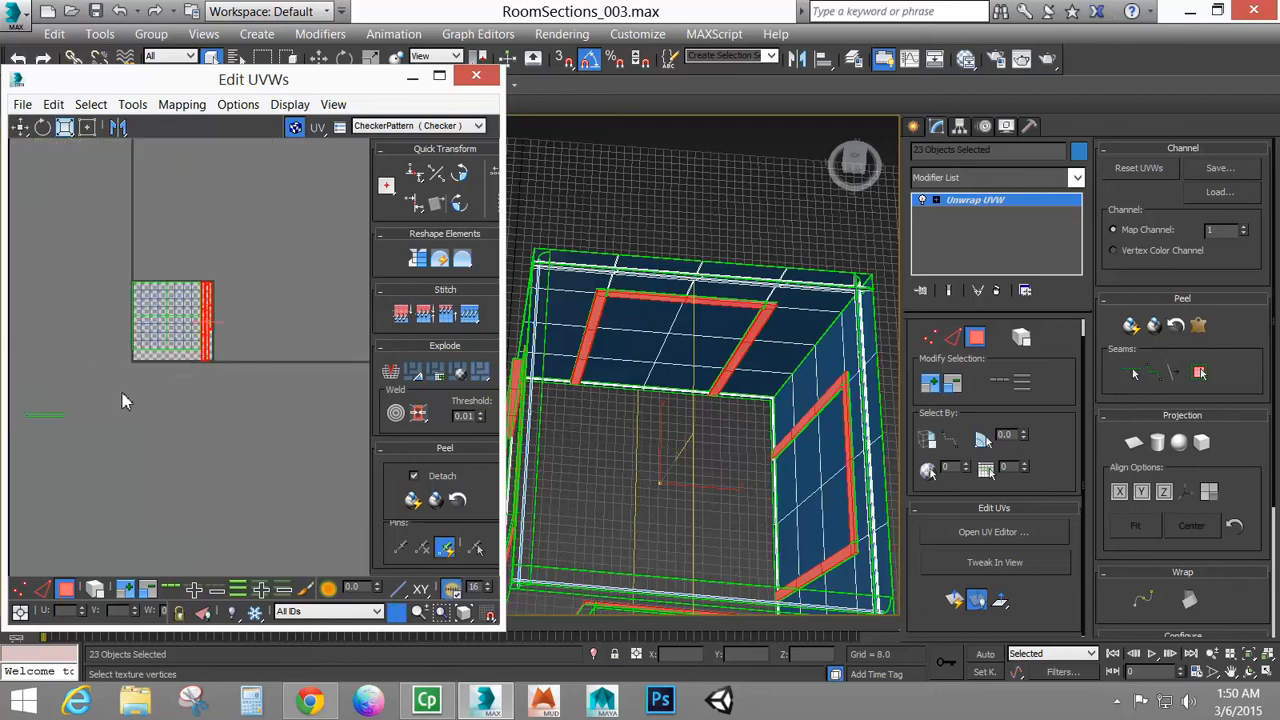
Move the thin long horizontal strip up against the underside of the wide horizontal strips
{"action": "middle_click_drag", "start_coordinate": [126, 394], "coordinate": [295, 389]}
{"action": "scroll", "coordinate": [70, 475], "scroll_direction": "up", "scroll_amount": 5}
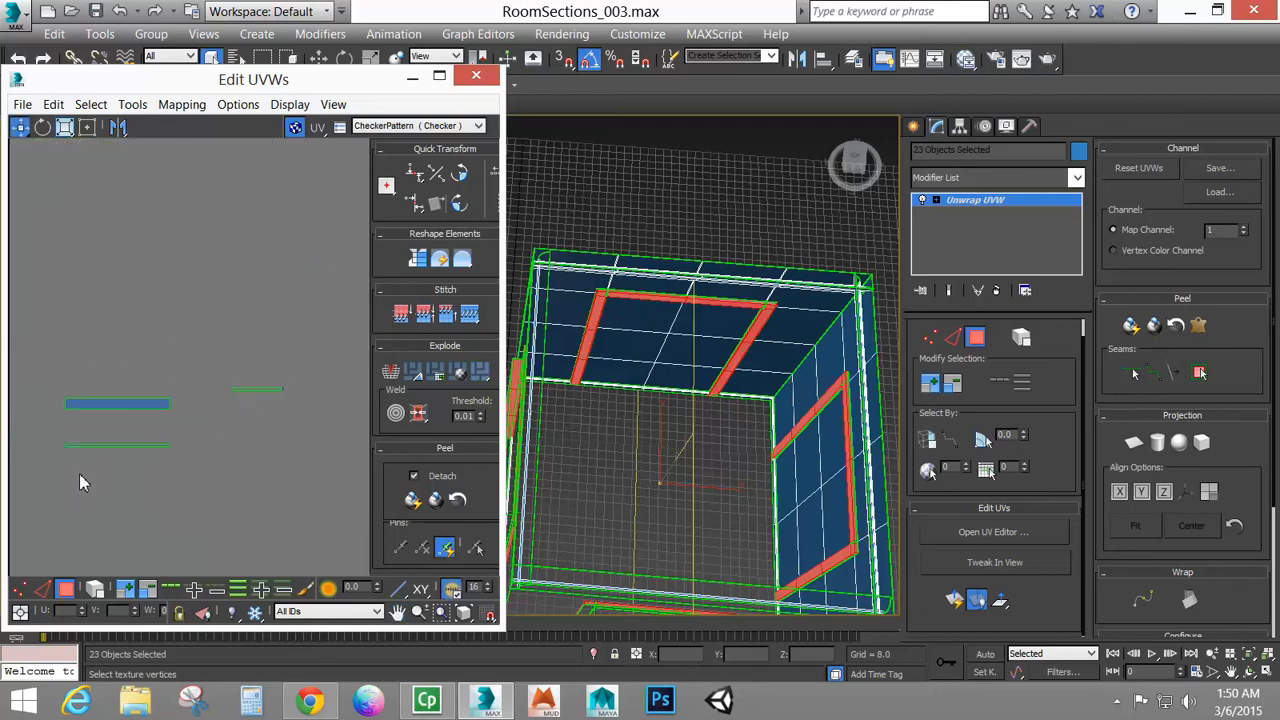
{"action": "left_click", "coordinate": [215, 414]}
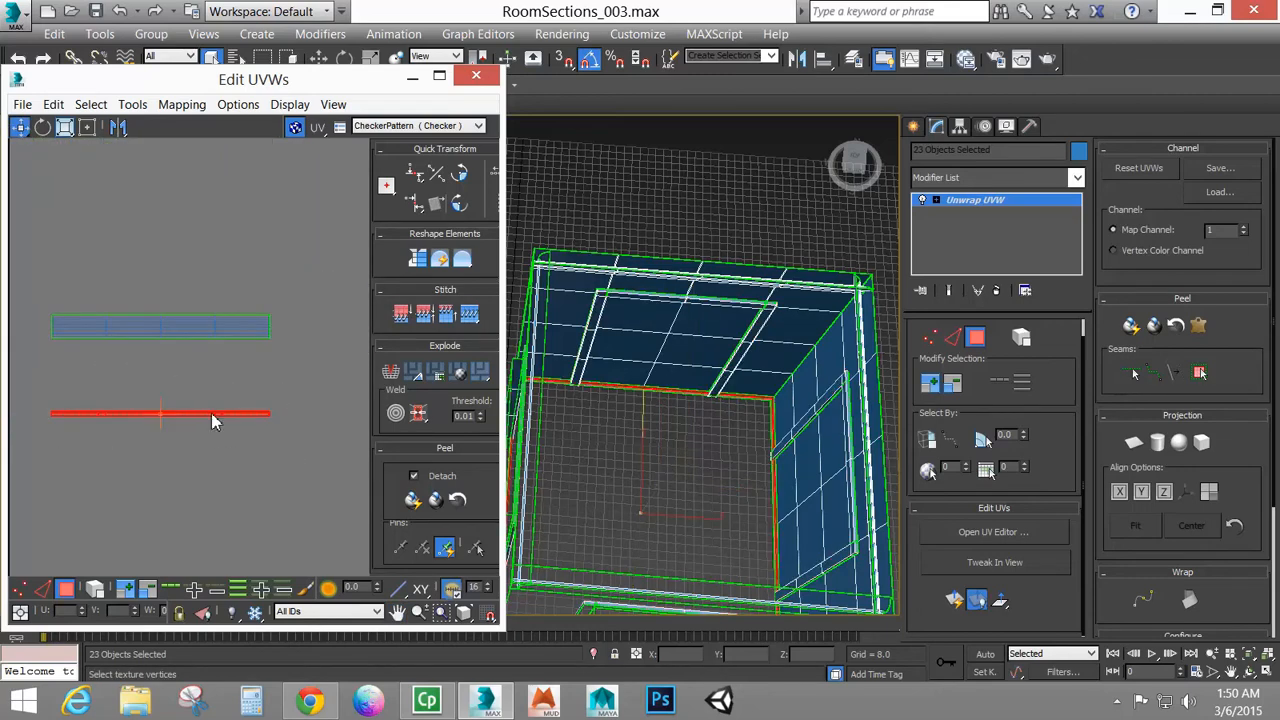
{"action": "left_click_drag", "start_coordinate": [215, 414], "coordinate": [218, 345]}
{"action": "scroll", "coordinate": [263, 347], "scroll_direction": "down", "scroll_amount": 4}
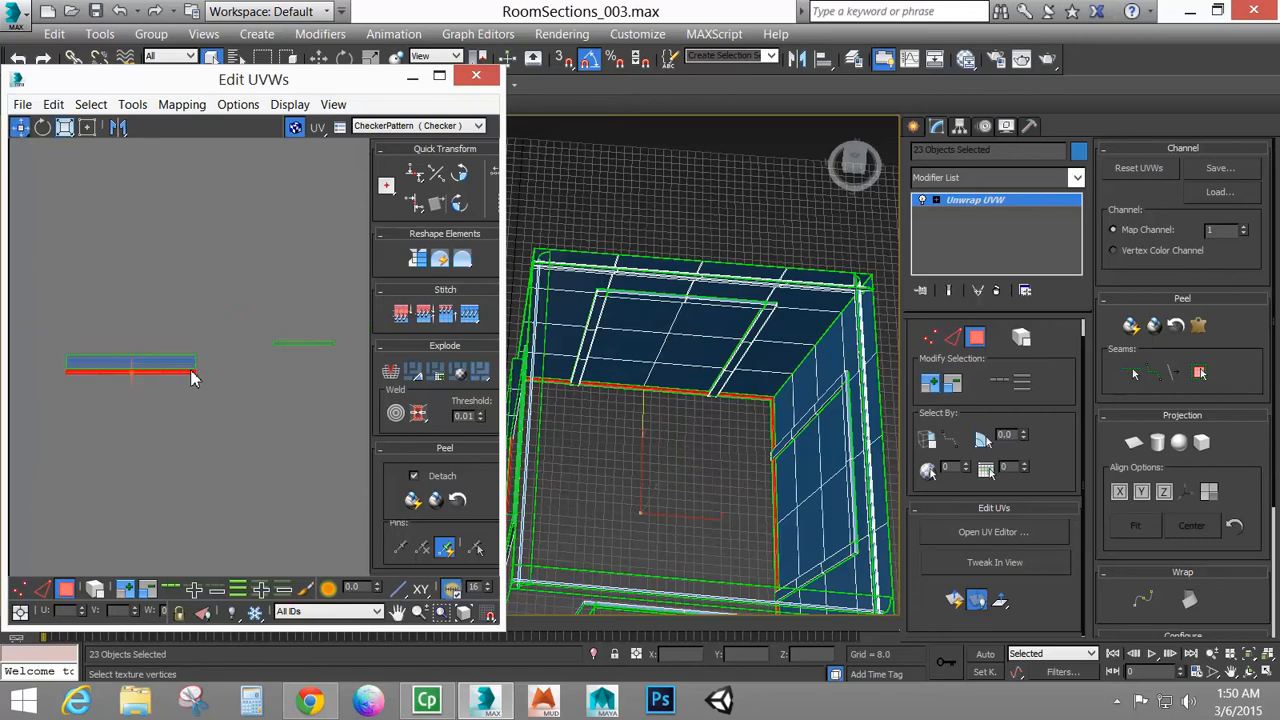
Place the short horizontal strip below the checker tile and move the long horizontal strips to the tile's lower edge
{"action": "left_click_drag", "start_coordinate": [297, 374], "coordinate": [300, 372]}
{"action": "middle_click_drag", "start_coordinate": [300, 372], "coordinate": [246, 370]}
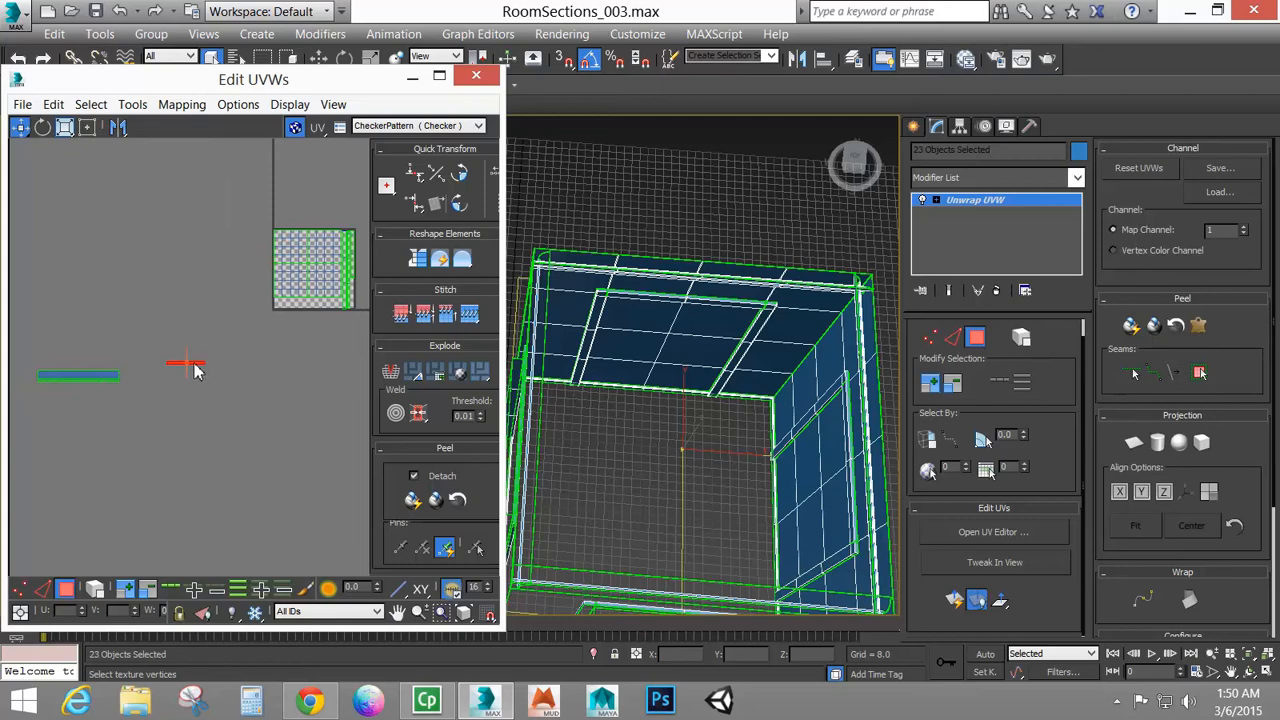
{"action": "left_click_drag", "start_coordinate": [197, 366], "coordinate": [356, 338]}
{"action": "left_click_drag", "start_coordinate": [144, 409], "coordinate": [329, 308]}
{"action": "scroll", "coordinate": [318, 341], "scroll_direction": "up", "scroll_amount": 5}
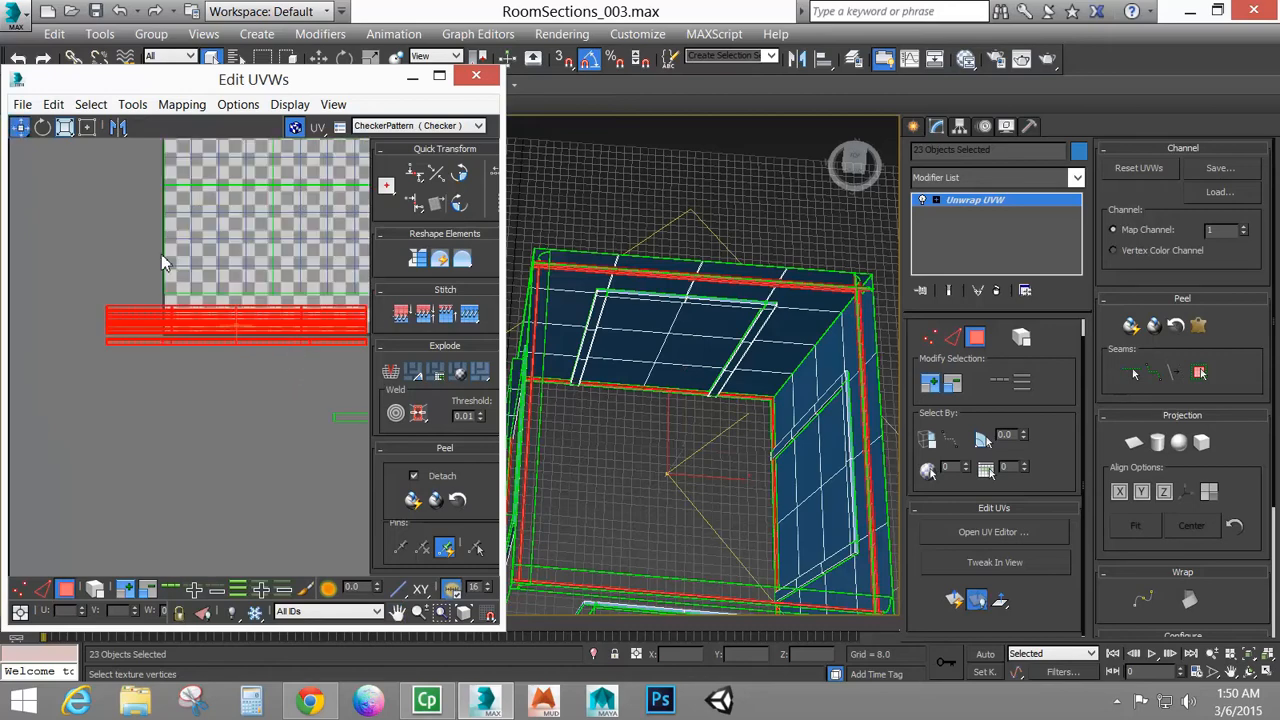
Maximize the UV editor, scale the long horizontal strips to about 80 percent of the tile's width, and fit them into its lower-left corner
{"action": "middle_click_drag", "start_coordinate": [134, 323], "coordinate": [46, 431]}
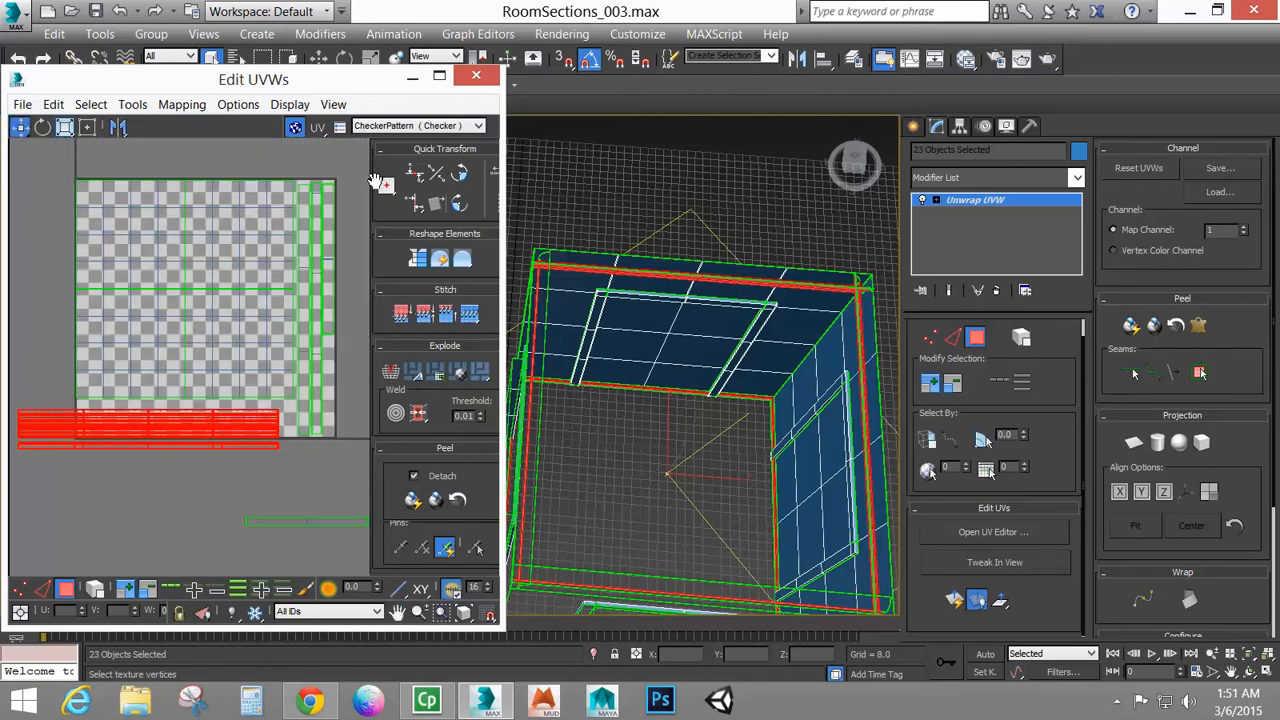
{"action": "left_click", "coordinate": [438, 77]}
{"action": "left_click", "coordinate": [57, 55]}
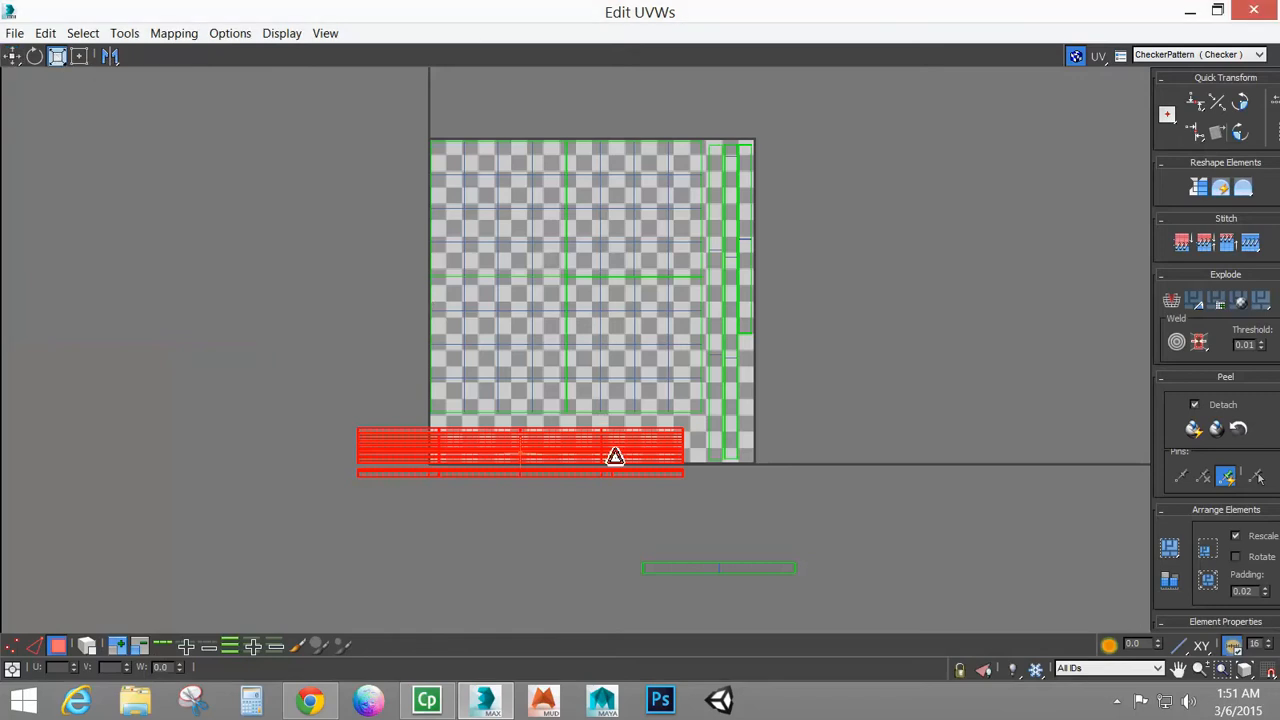
{"action": "left_click_drag", "start_coordinate": [580, 457], "coordinate": [566, 474]}
{"action": "left_click", "coordinate": [14, 56]}
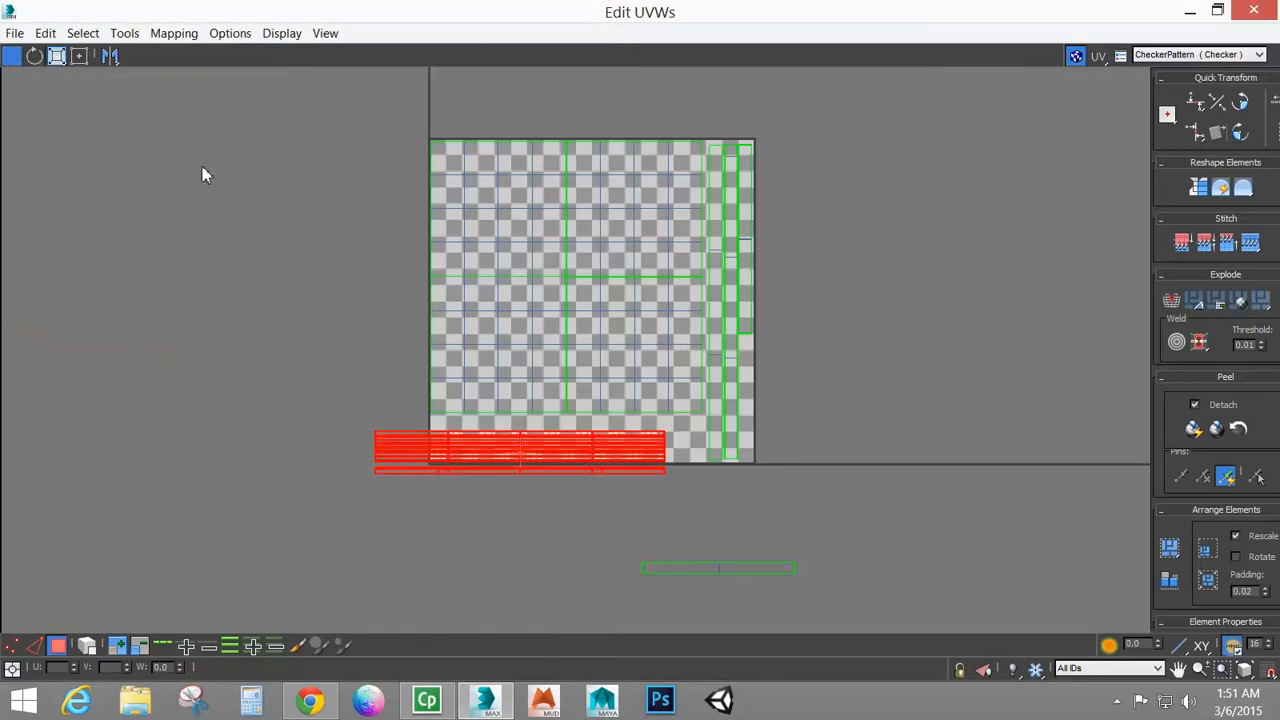
{"action": "left_click_drag", "start_coordinate": [500, 448], "coordinate": [534, 454]}
{"action": "left_click", "coordinate": [57, 56]}
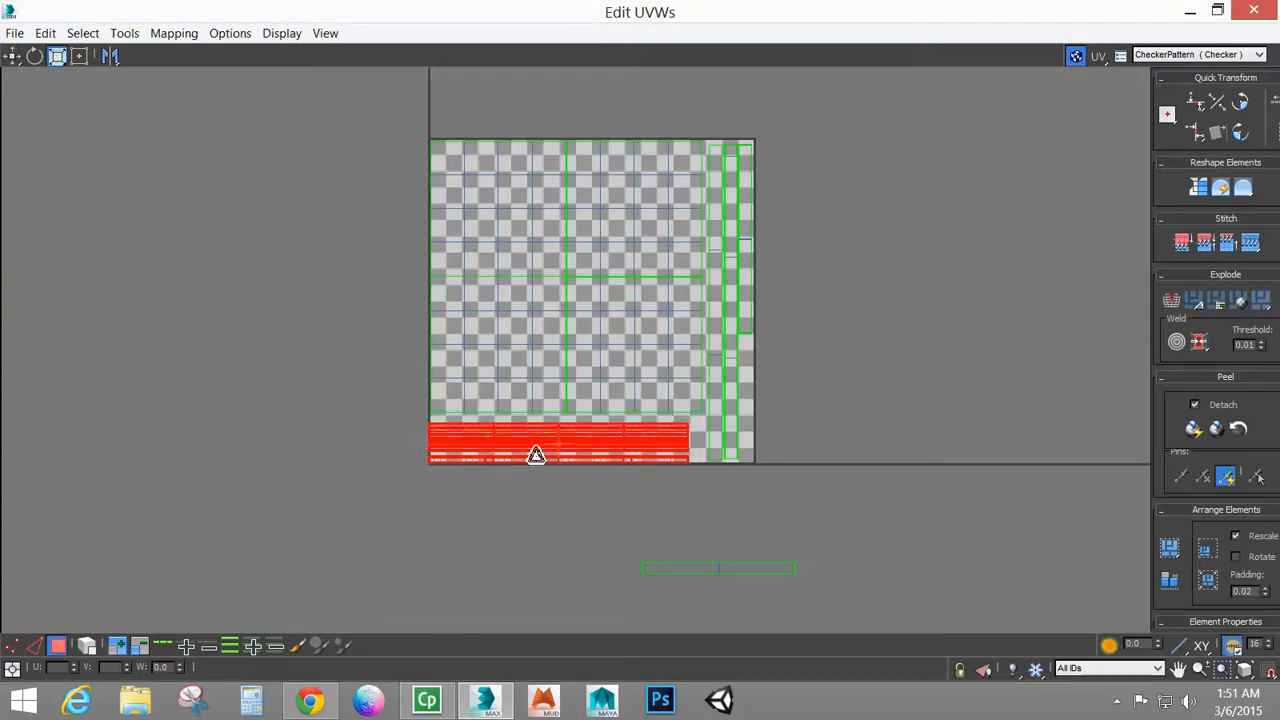
{"action": "left_click", "coordinate": [11, 60]}
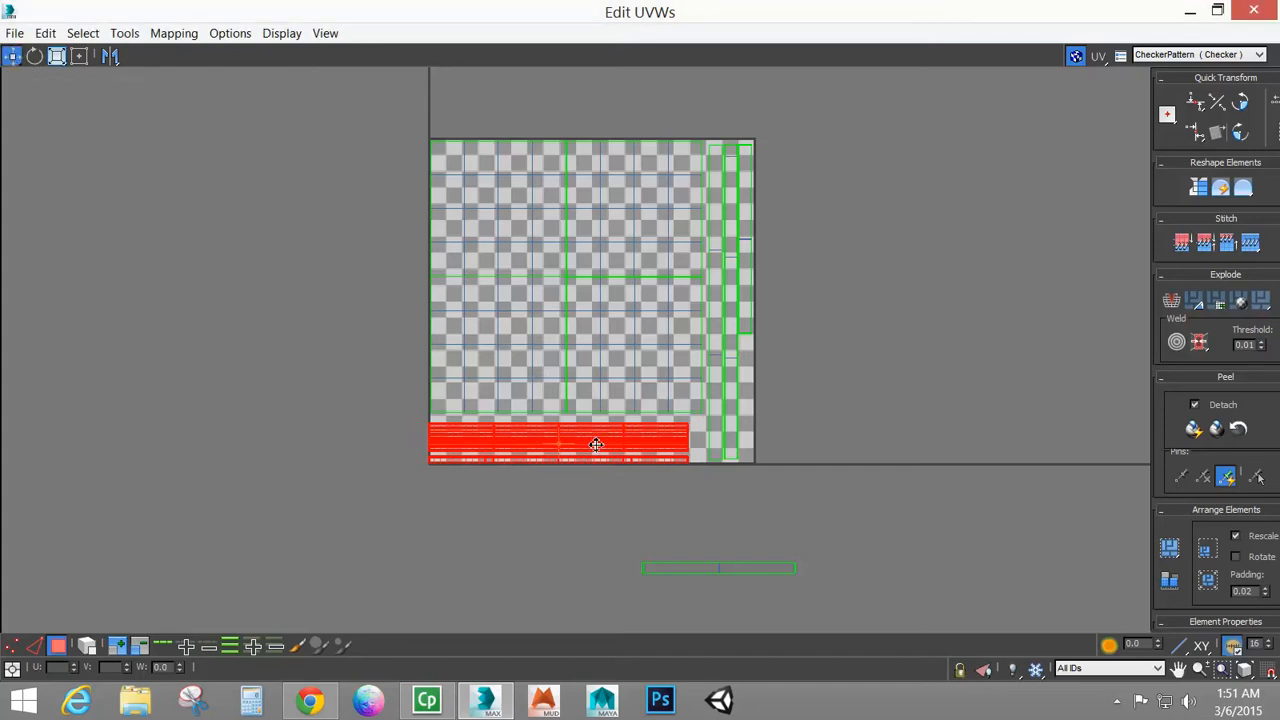
Nudge the long horizontal strips slightly inward from the tile's left edge and rotate the short horizontal strip 90 degrees to stand upright
{"action": "left_click_drag", "start_coordinate": [594, 447], "coordinate": [608, 443]}
{"action": "left_click", "coordinate": [710, 567]}
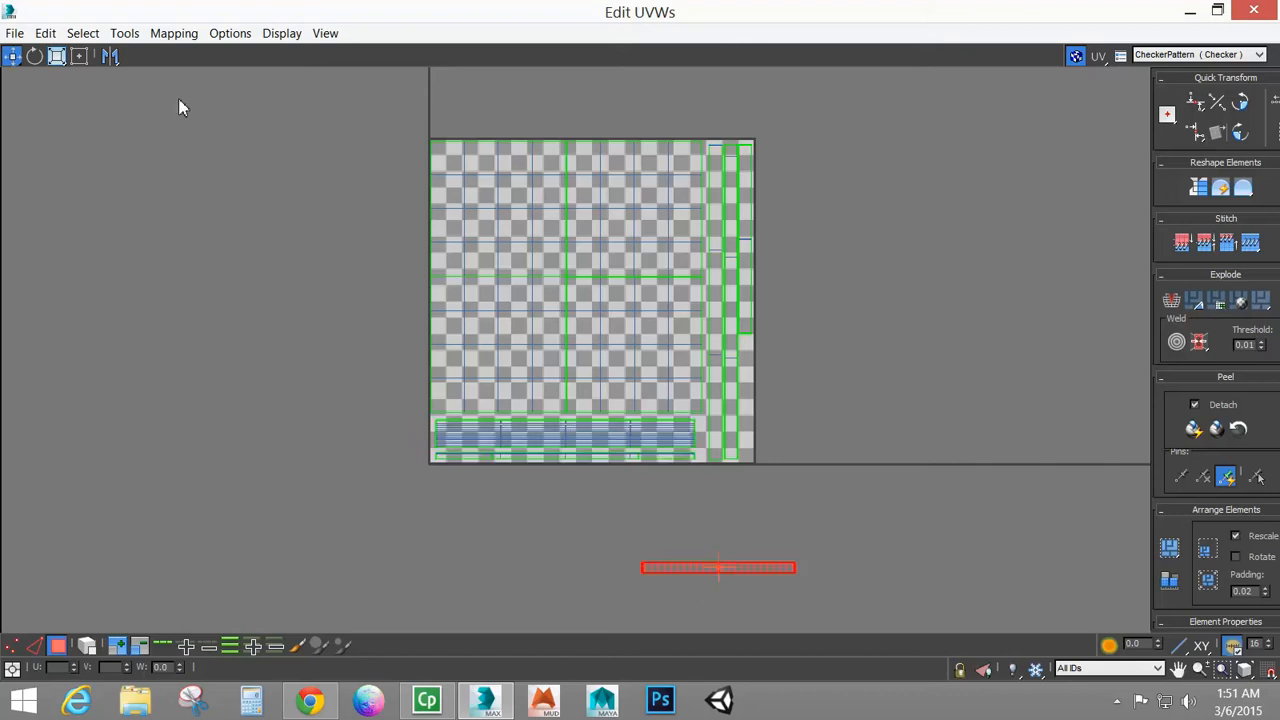
{"action": "left_click", "coordinate": [34, 56]}
{"action": "left_click_drag", "start_coordinate": [766, 570], "coordinate": [766, 660]}
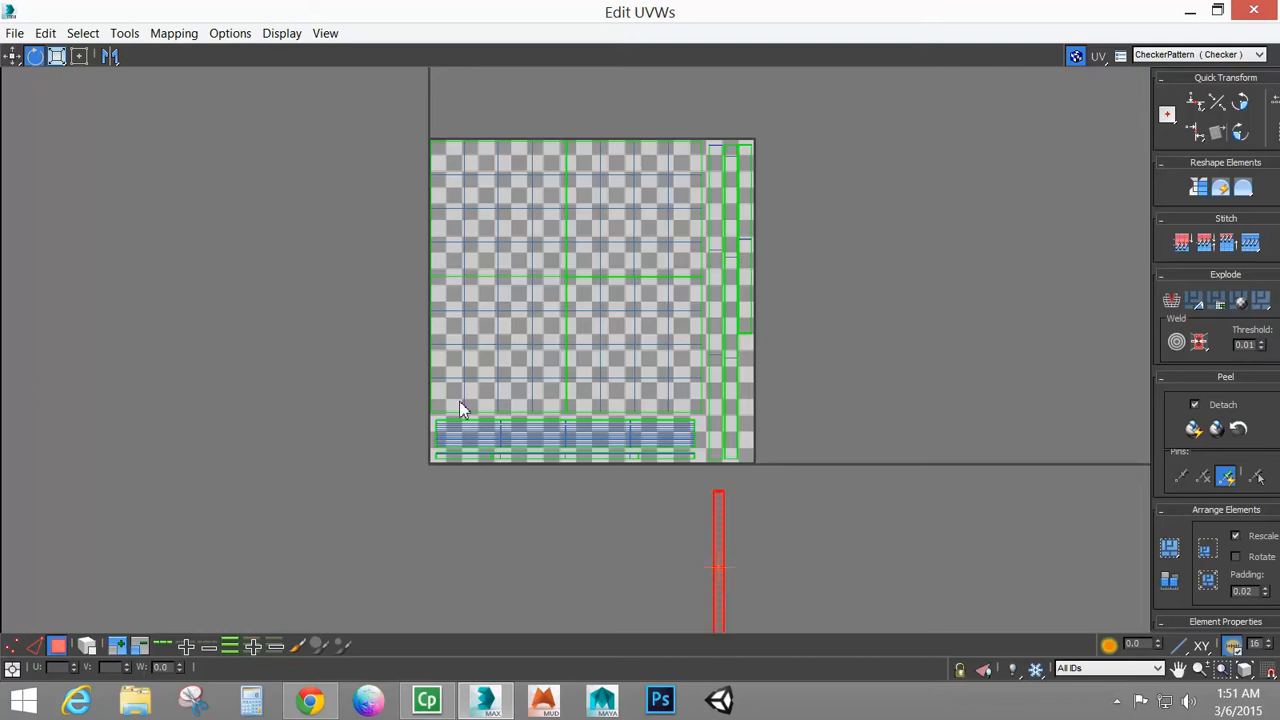
Move the upright short strip beneath the shortened strip at the tile's right edge and scale it down to fit the remaining gap
{"action": "left_click", "coordinate": [13, 56]}
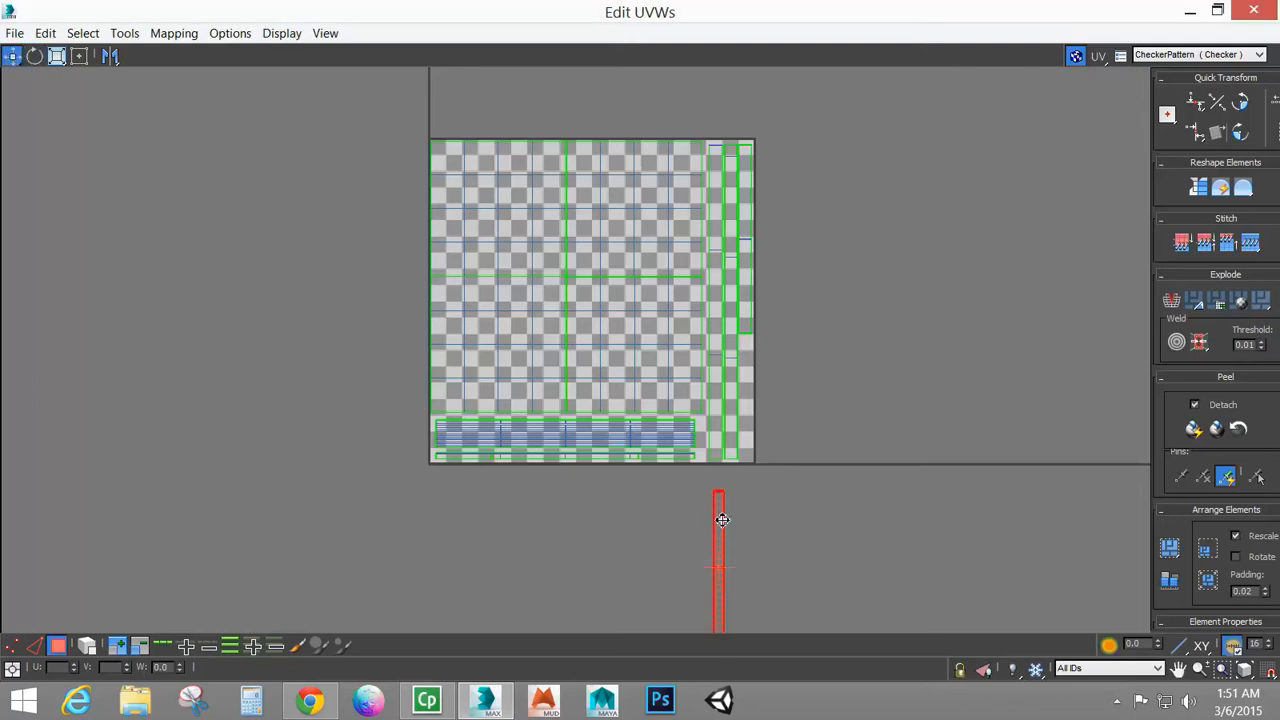
{"action": "left_click_drag", "start_coordinate": [722, 519], "coordinate": [744, 352]}
{"action": "left_click", "coordinate": [57, 57]}
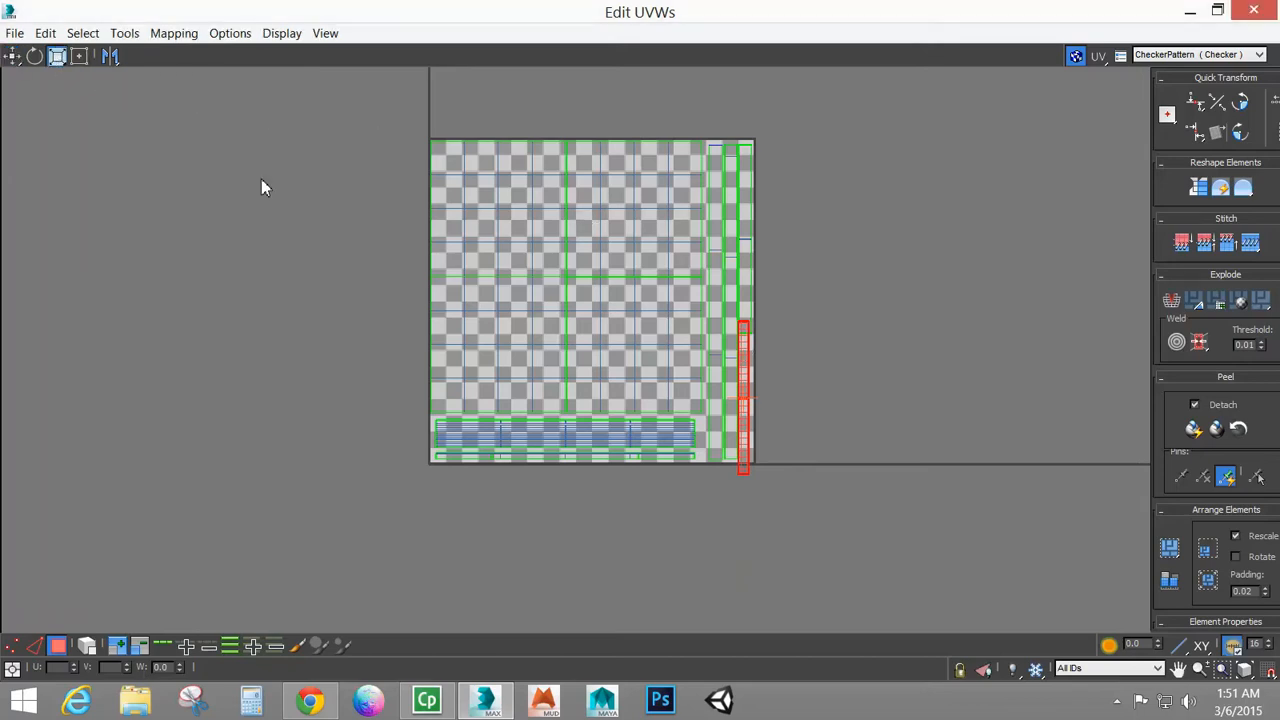
{"action": "scroll", "coordinate": [386, 309], "scroll_direction": "up", "scroll_amount": 3}
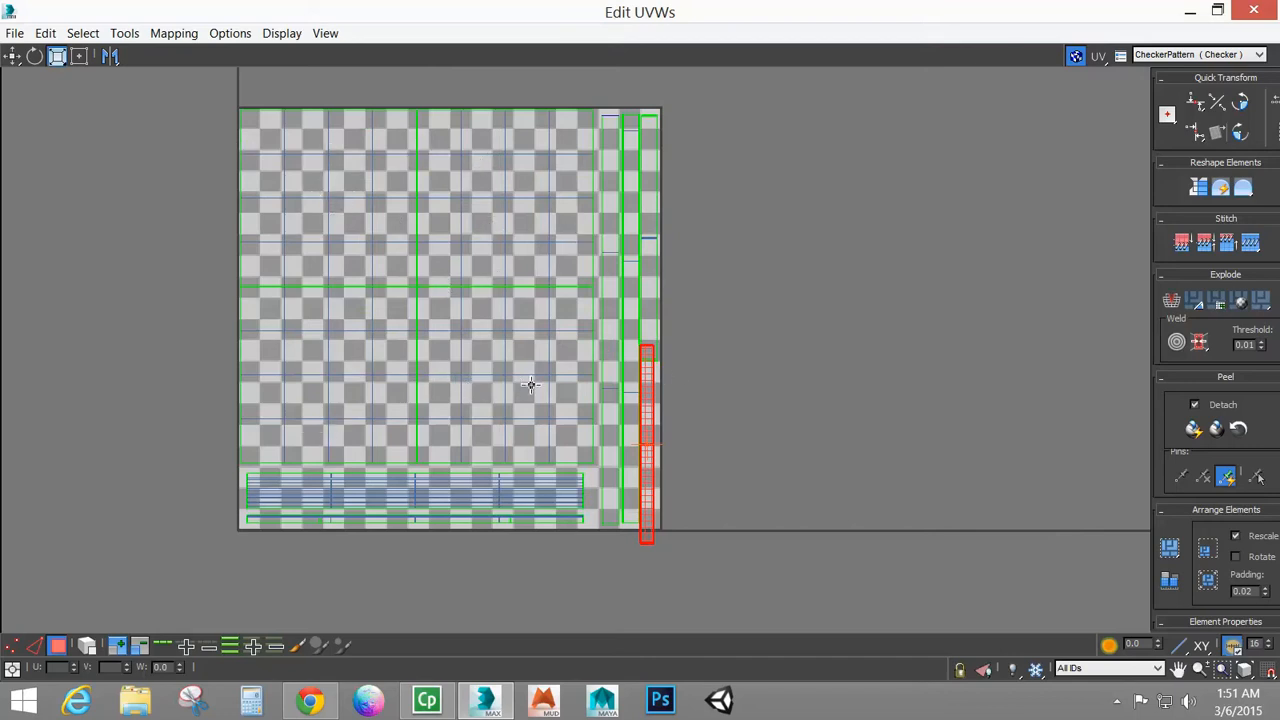
{"action": "left_click_drag", "start_coordinate": [646, 414], "coordinate": [648, 451]}
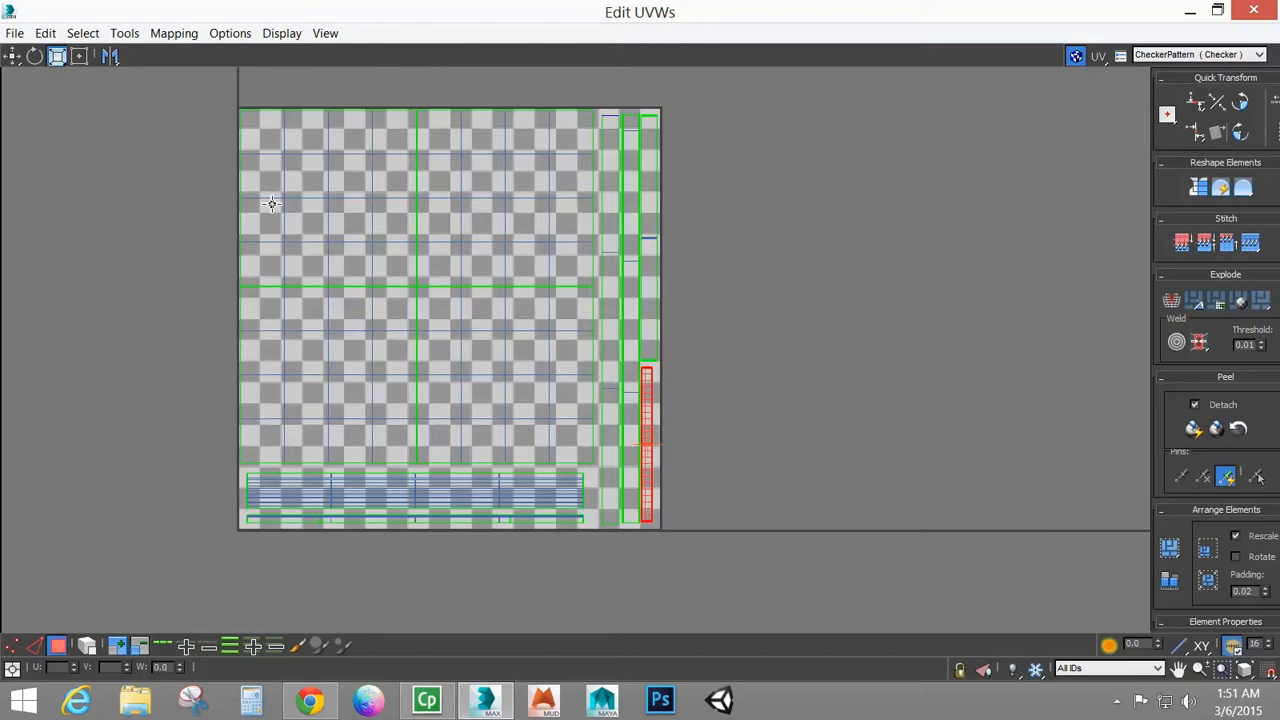
{"action": "left_click", "coordinate": [12, 55]}
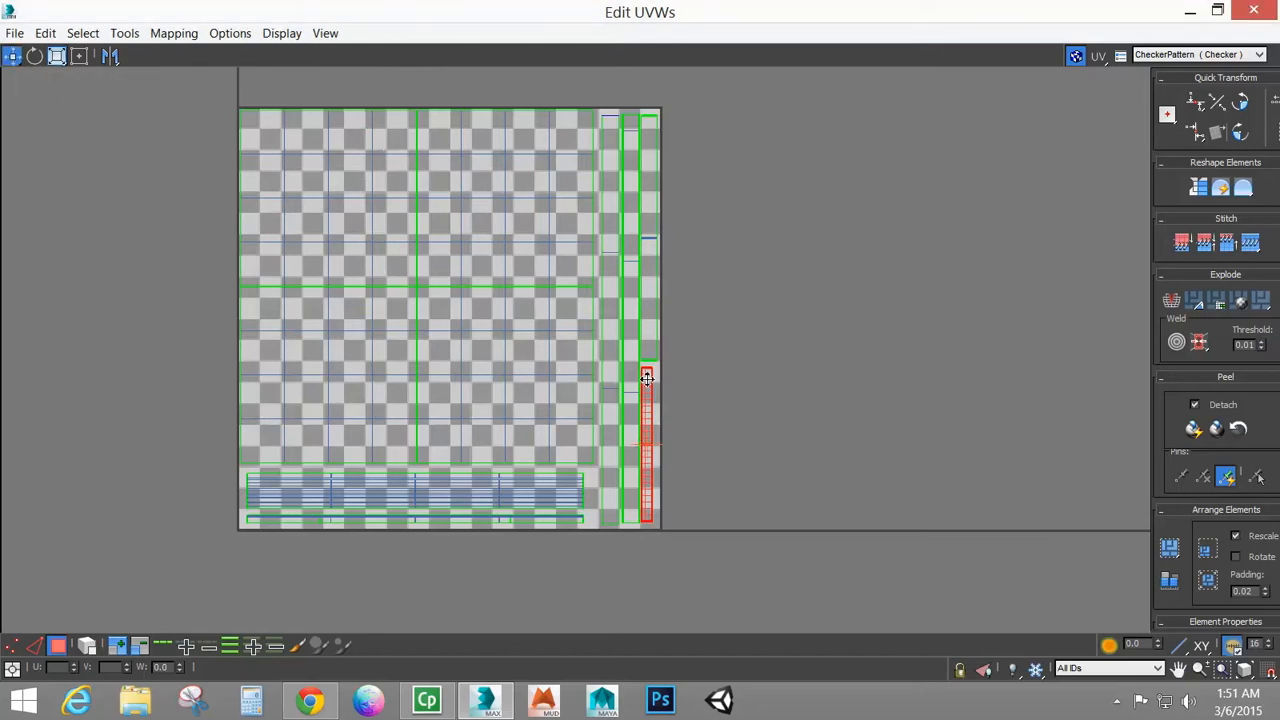
{"action": "left_click_drag", "start_coordinate": [650, 387], "coordinate": [652, 386]}
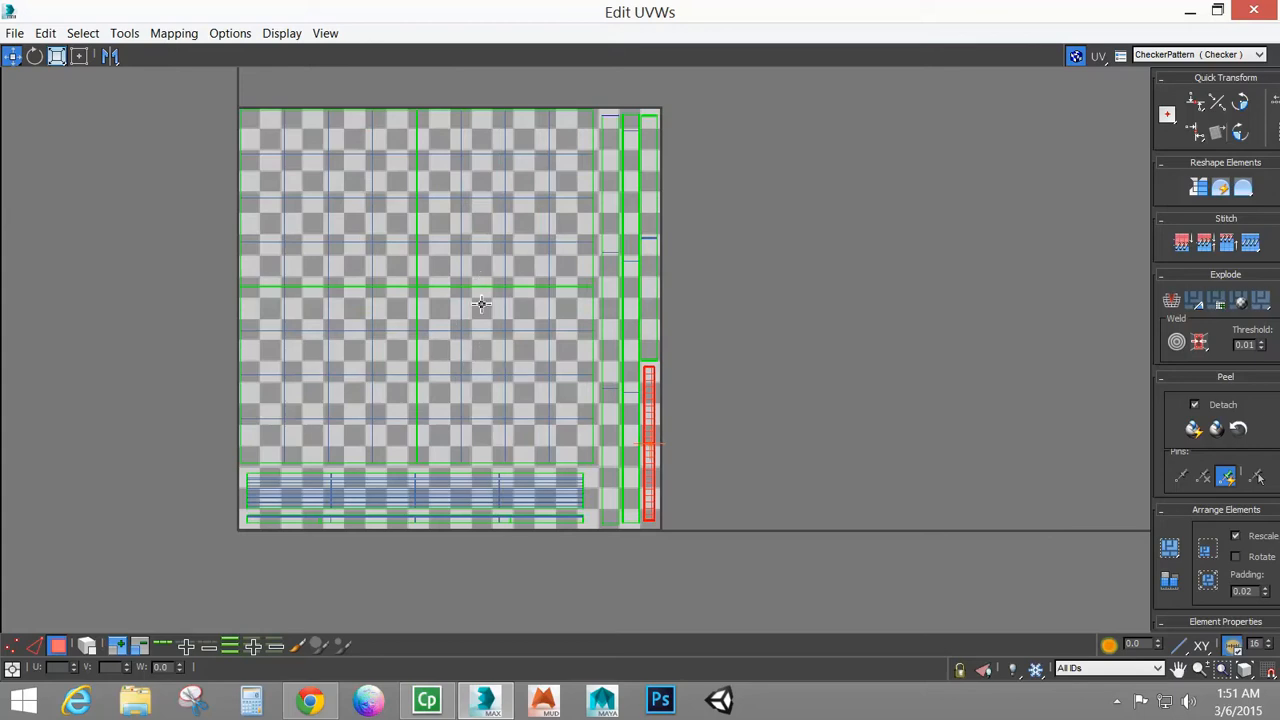
Examine the packed UV layout as a whole, picking individual wall squares in the bottom row
{"action": "middle_click_drag", "start_coordinate": [700, 380], "coordinate": [734, 400]}
{"action": "scroll", "coordinate": [550, 356], "scroll_direction": "down", "scroll_amount": 3}
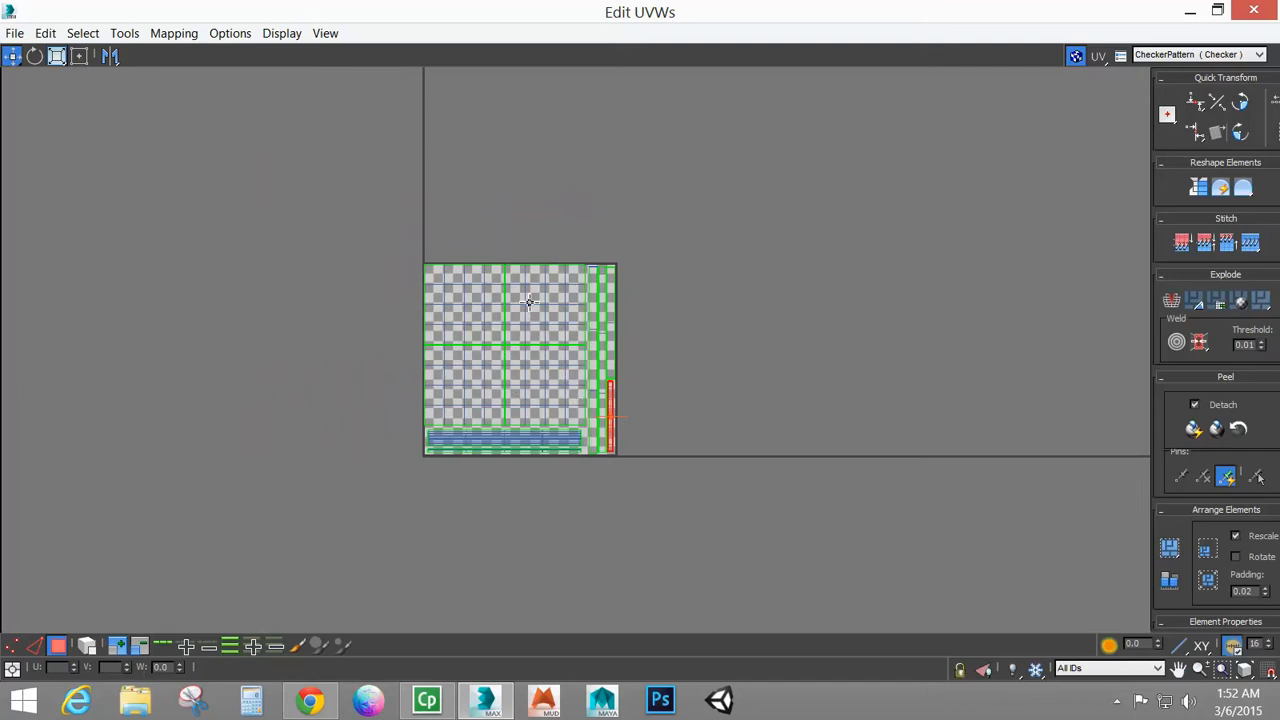
{"action": "middle_click_drag", "start_coordinate": [576, 406], "coordinate": [627, 451]}
{"action": "scroll", "coordinate": [627, 448], "scroll_direction": "up", "scroll_amount": 3}
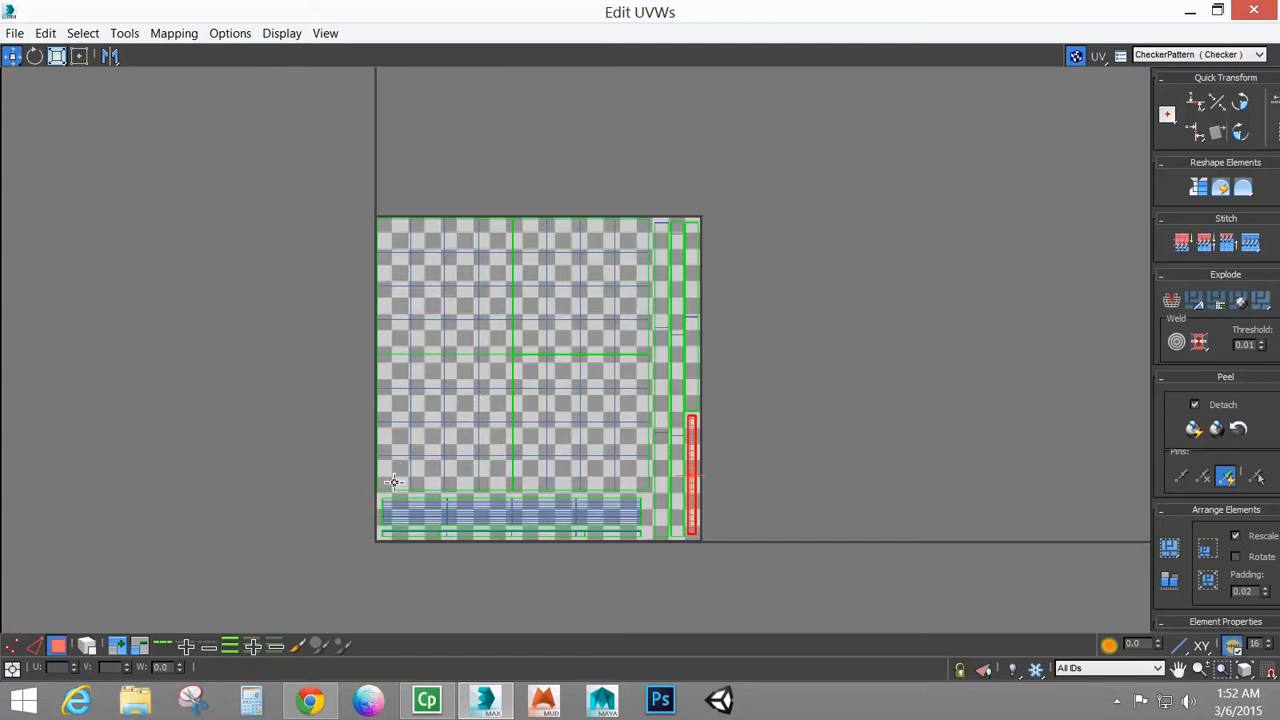
{"action": "left_click", "coordinate": [395, 463]}
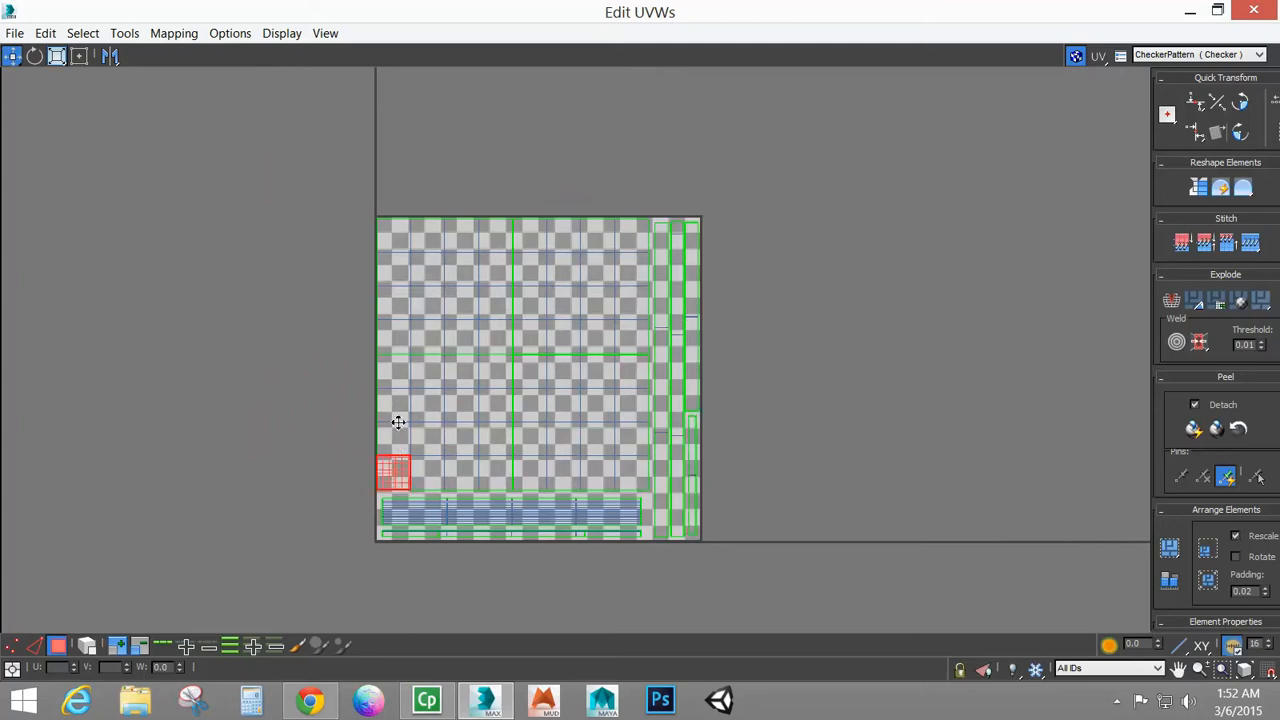
{"action": "left_click_drag", "start_coordinate": [397, 420], "coordinate": [458, 452]}
Close the UV editor and save the scene as the incremented copy RoomSections_004.max
{"action": "left_click", "coordinate": [1256, 16]}
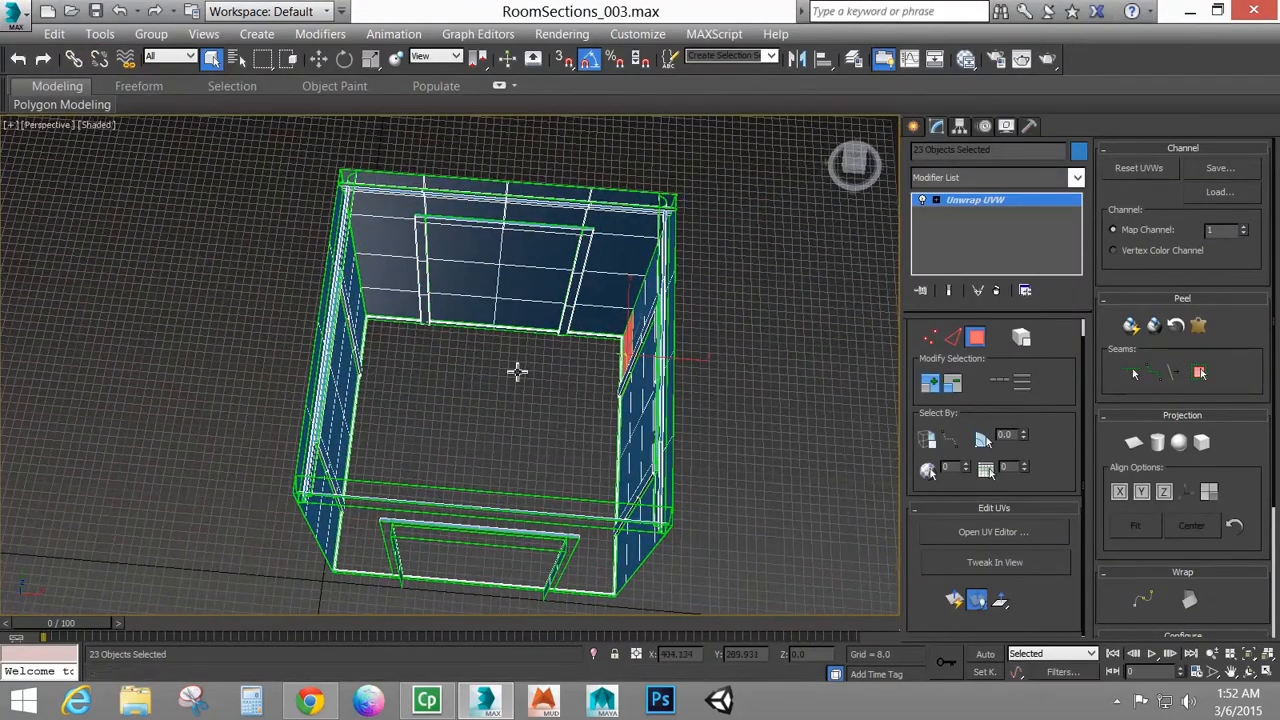
{"action": "left_click", "coordinate": [14, 26]}
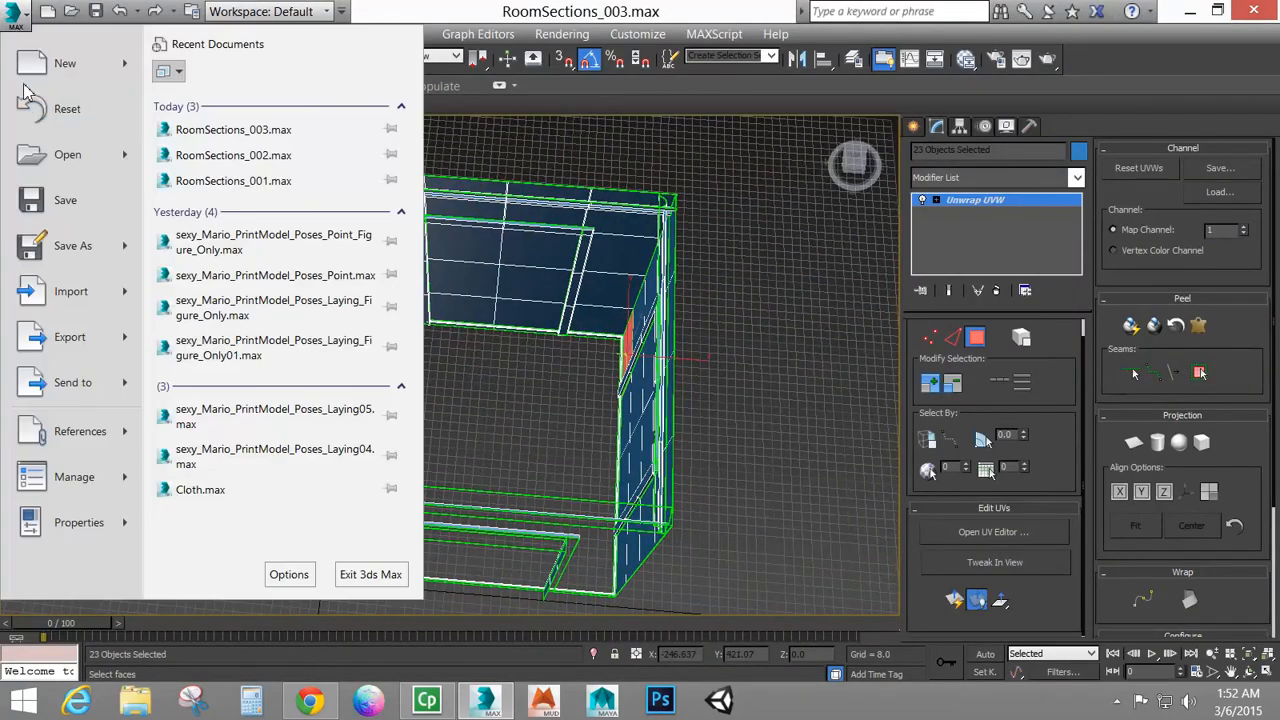
{"action": "left_click", "coordinate": [60, 250]}
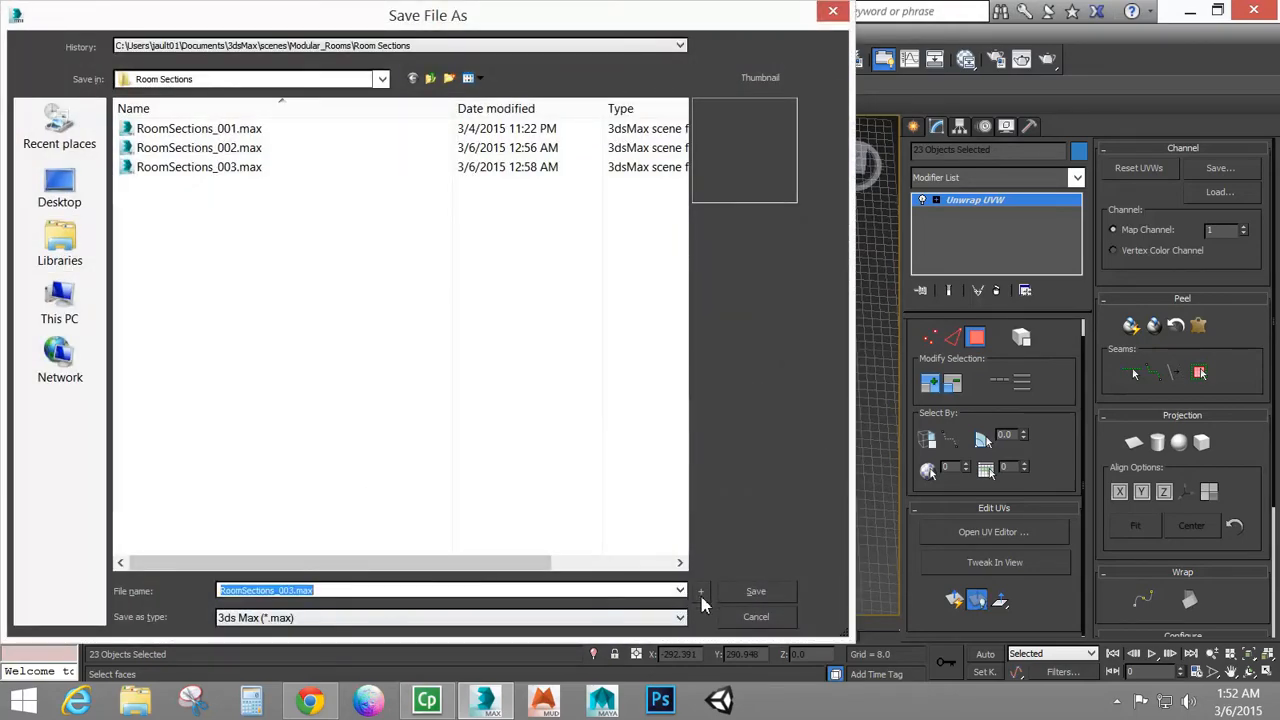
{"action": "left_click", "coordinate": [701, 591]}
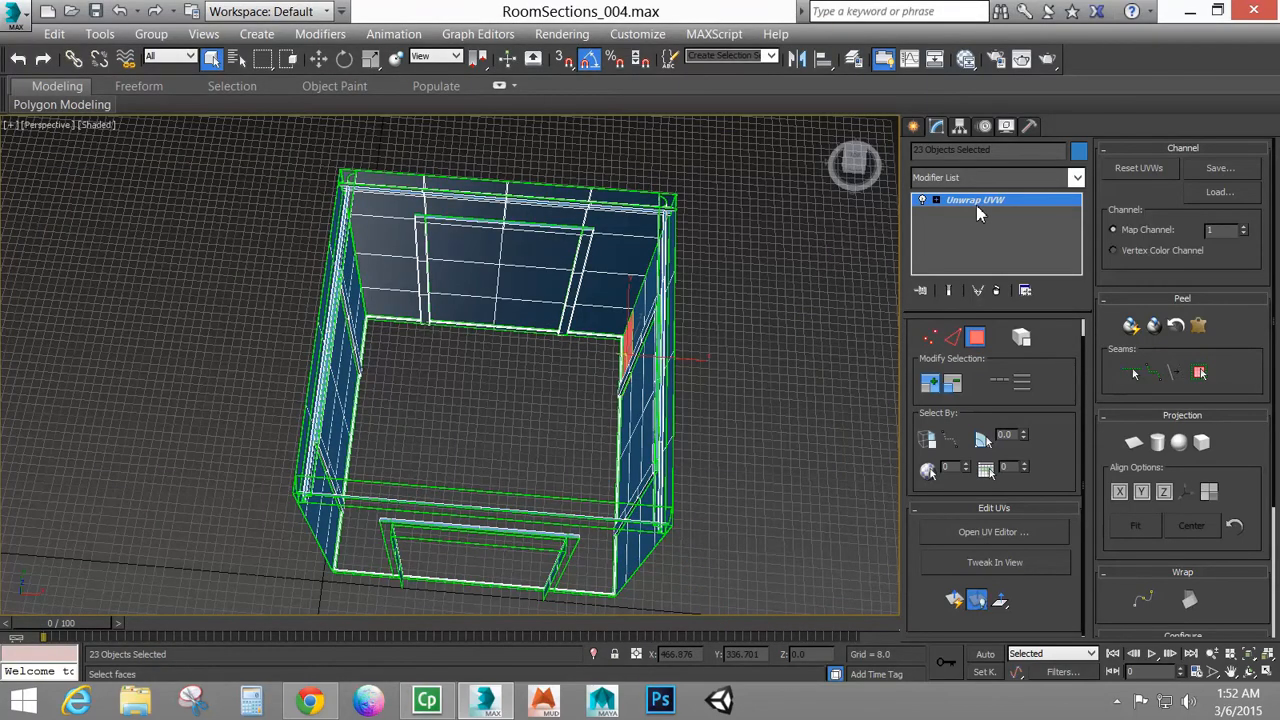
{"action": "right_click", "coordinate": [607, 259]}
{"action": "mouse_move", "coordinate": [657, 455]}
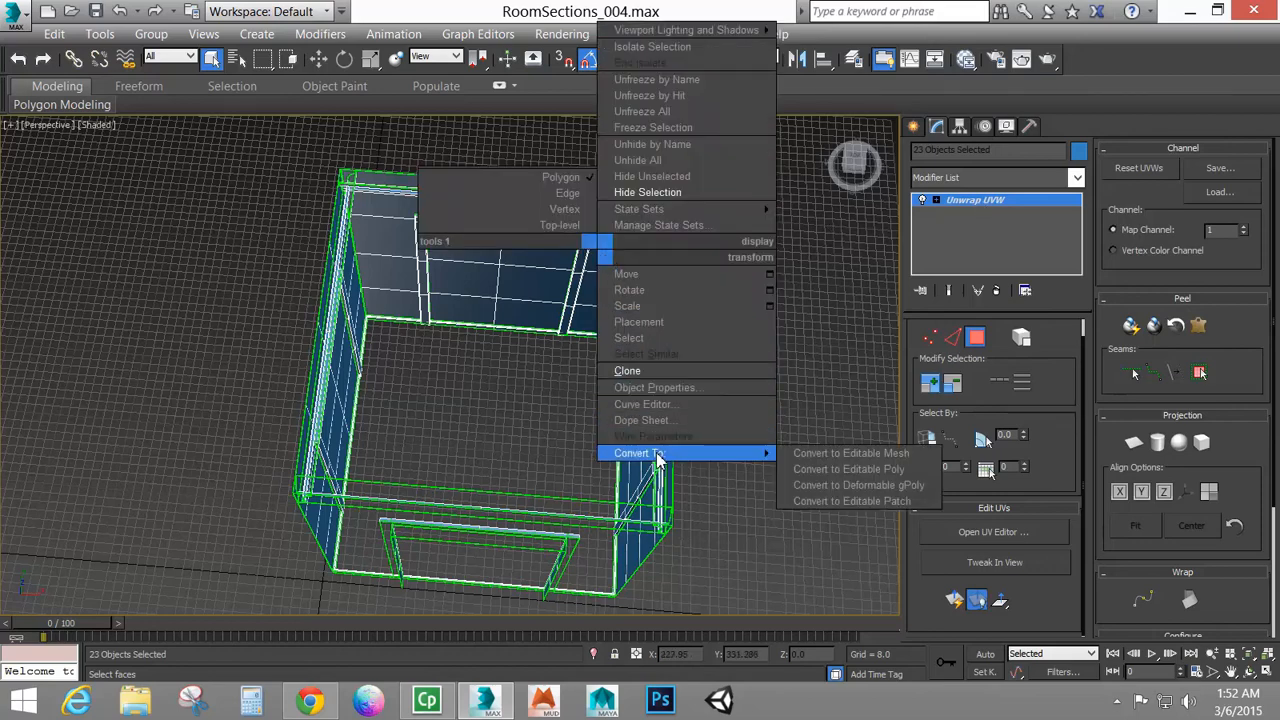
{"action": "left_click", "coordinate": [737, 12]}
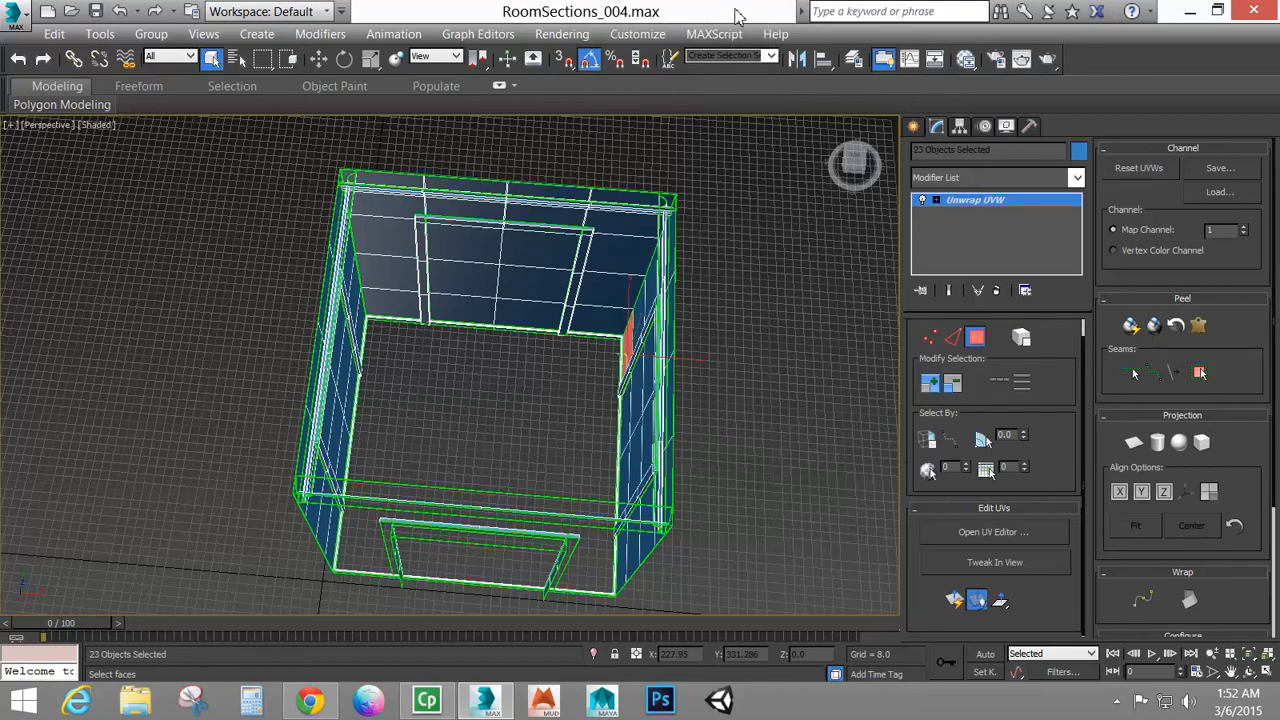
{"action": "left_click", "coordinate": [988, 540]}
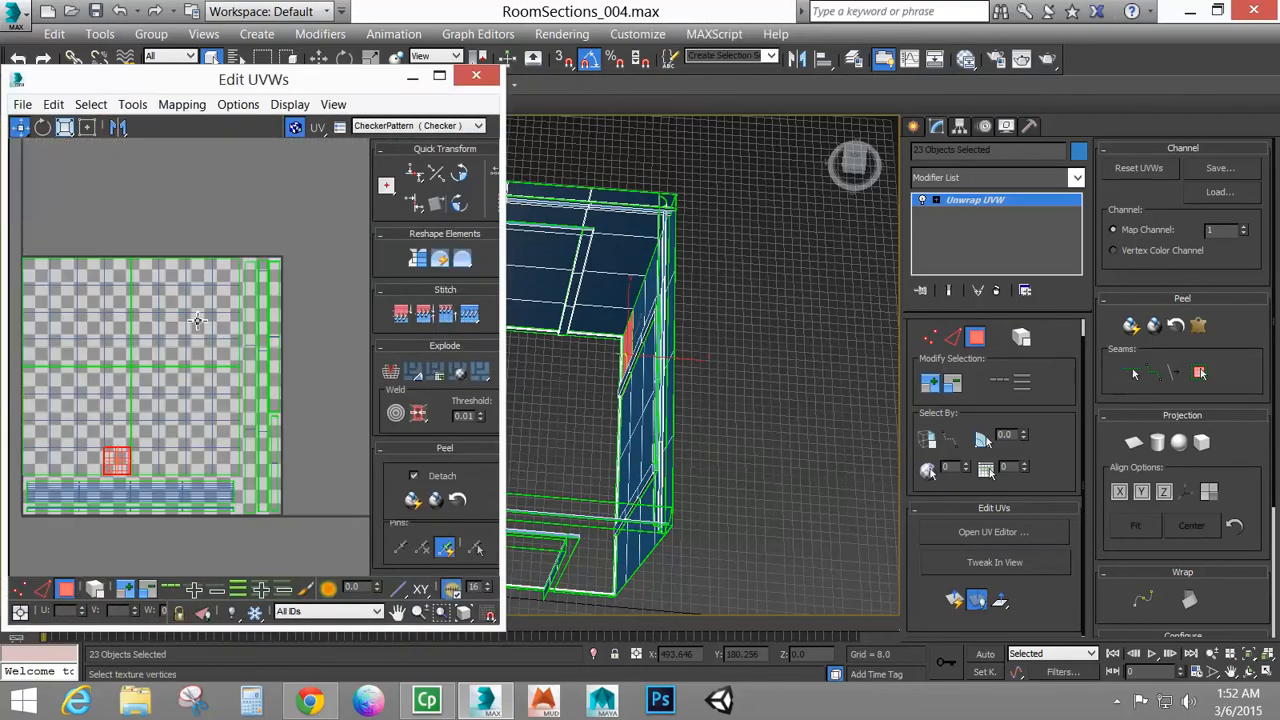
{"action": "left_click", "coordinate": [476, 76]}
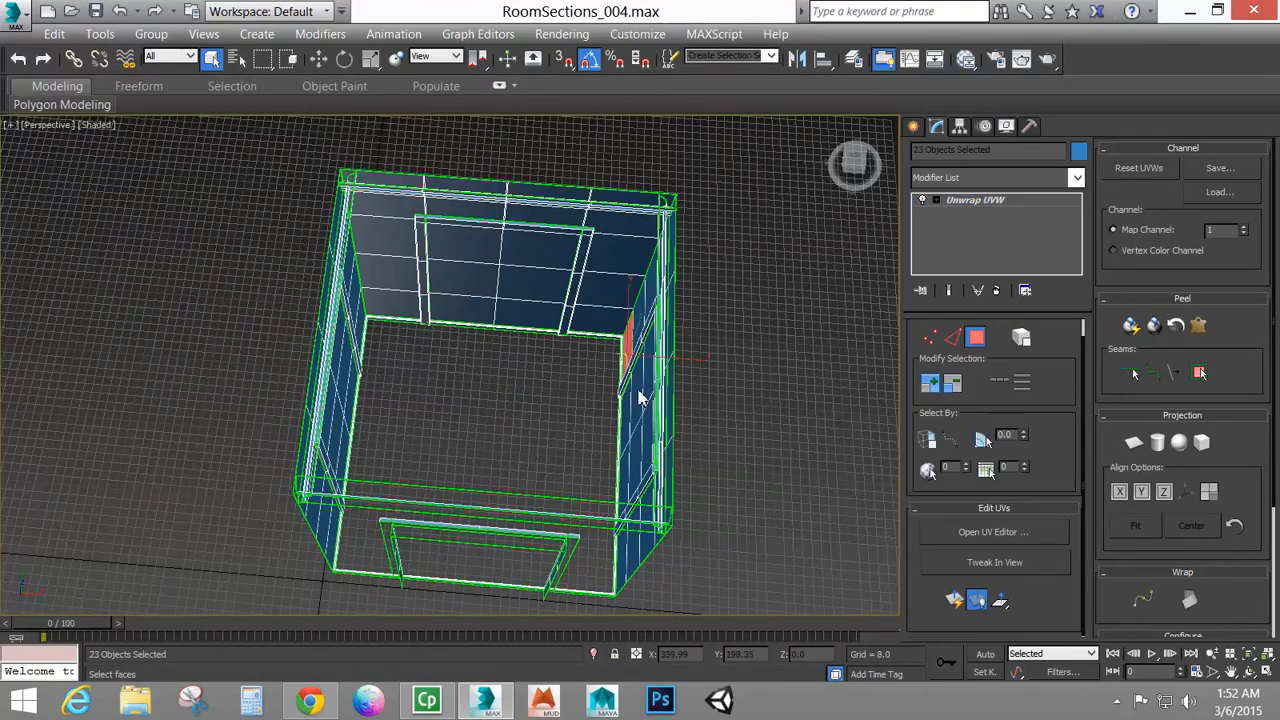
Convert all selected room sections to Editable Poly
{"action": "right_click", "coordinate": [616, 304]}
{"action": "mouse_move", "coordinate": [663, 499]}
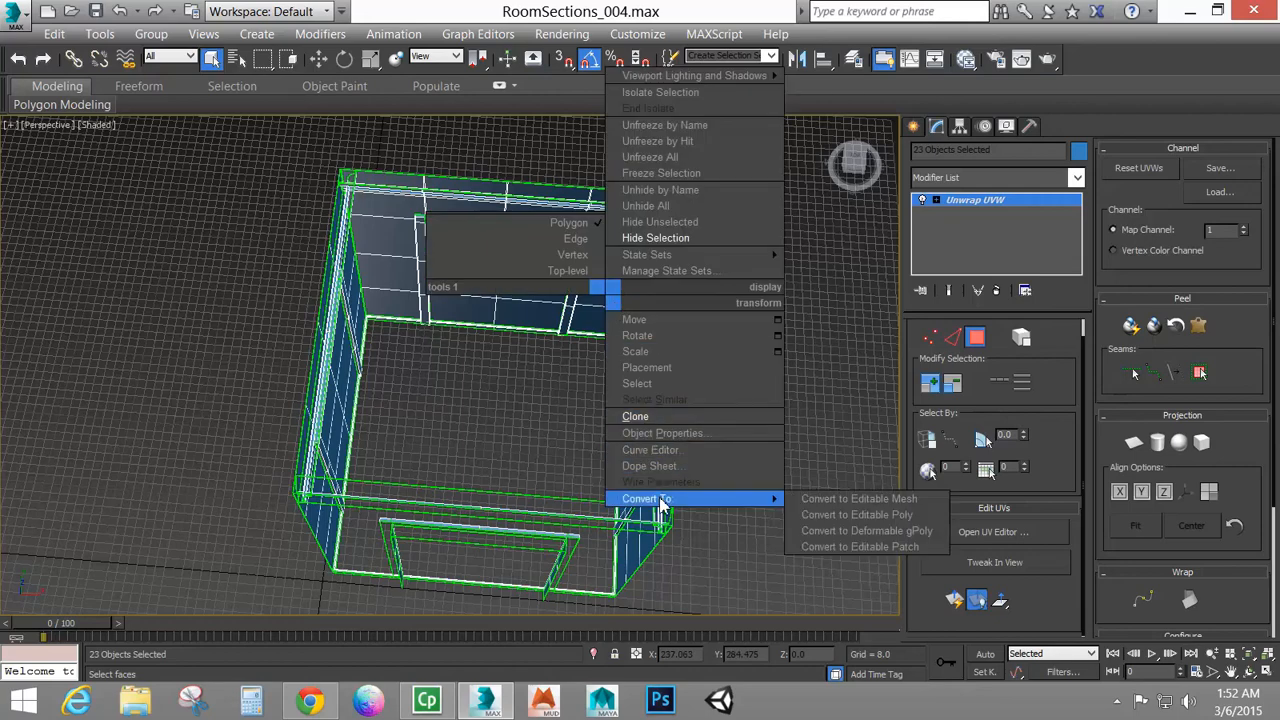
{"action": "left_click", "coordinate": [857, 515]}
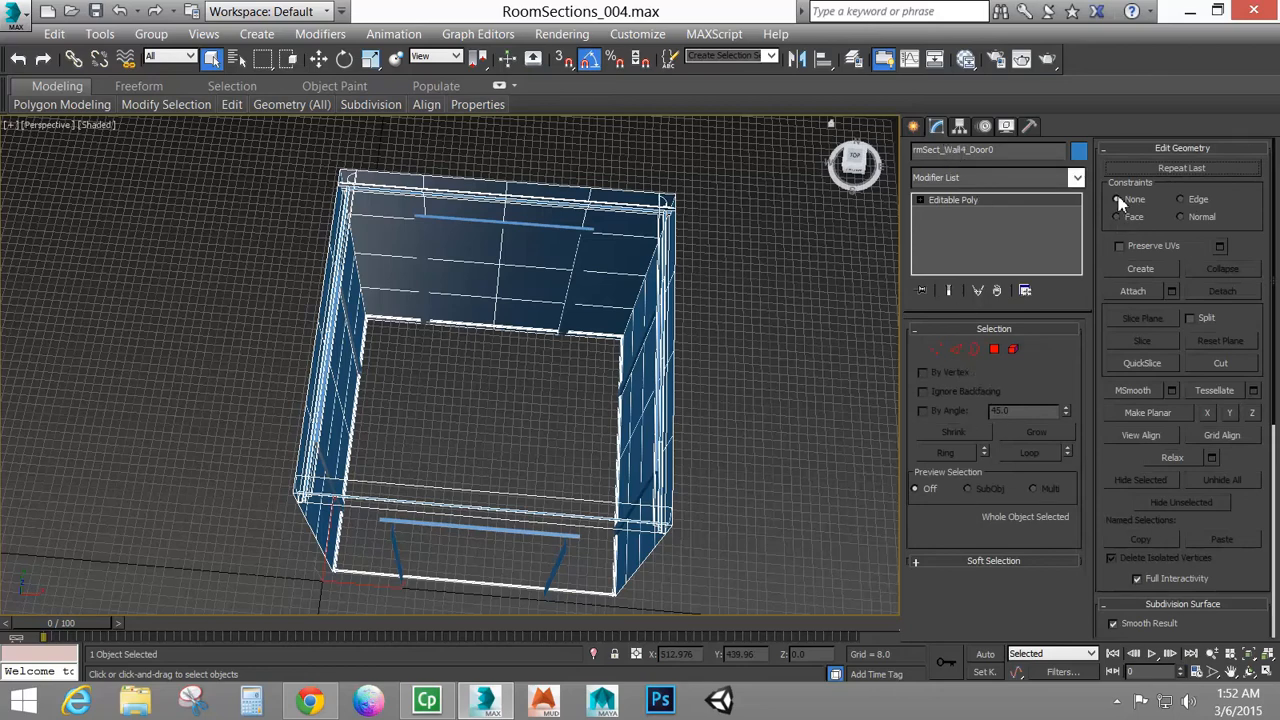
Check the UV layout of rmSect_Wall4_Door0 through a temporary Unwrap UVW modifier and remove that modifier again
{"action": "left_click", "coordinate": [1080, 182]}
{"action": "left_click_drag", "start_coordinate": [1081, 254], "coordinate": [1087, 582]}
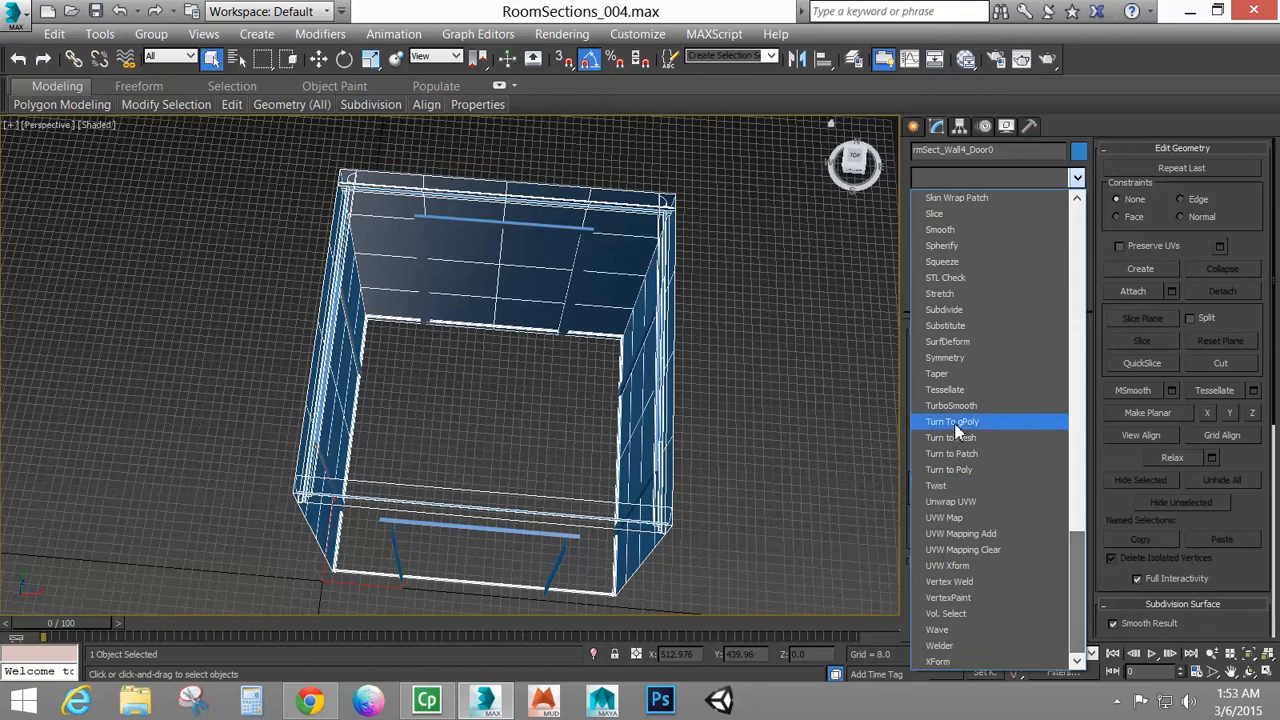
{"action": "left_click", "coordinate": [950, 501]}
{"action": "left_click", "coordinate": [1008, 540]}
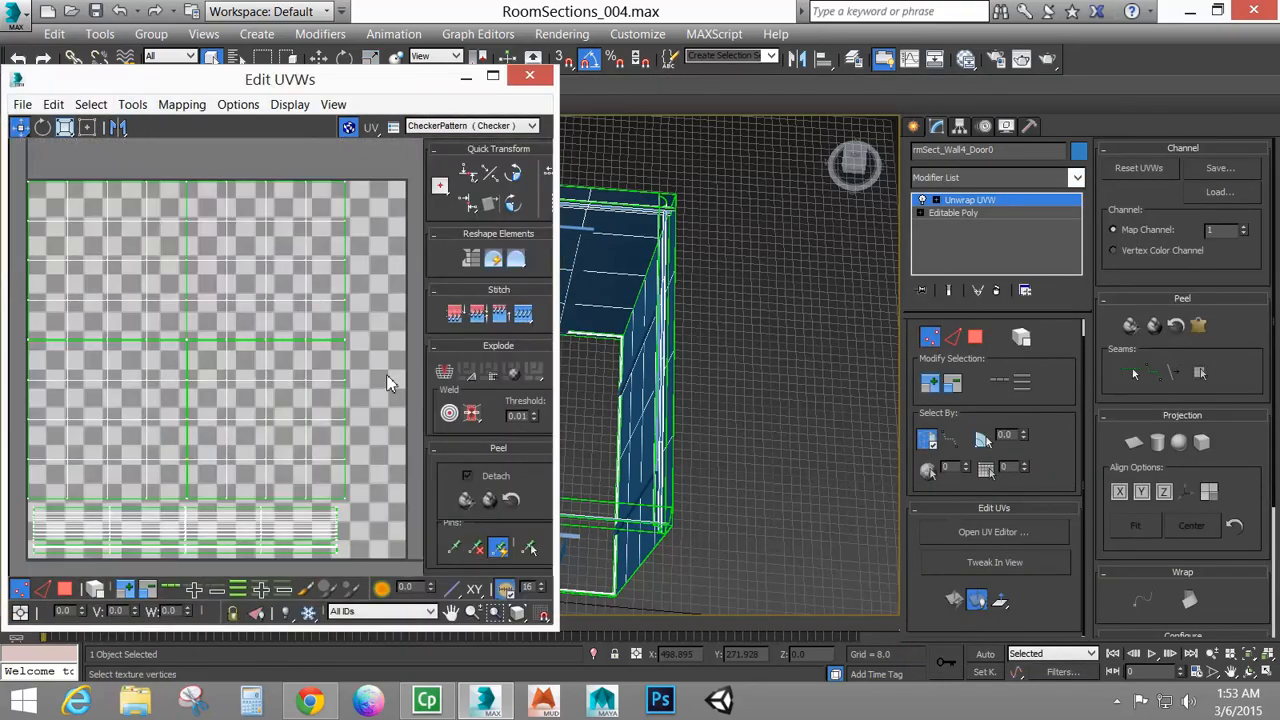
{"action": "scroll", "coordinate": [386, 375], "scroll_direction": "down", "scroll_amount": 2}
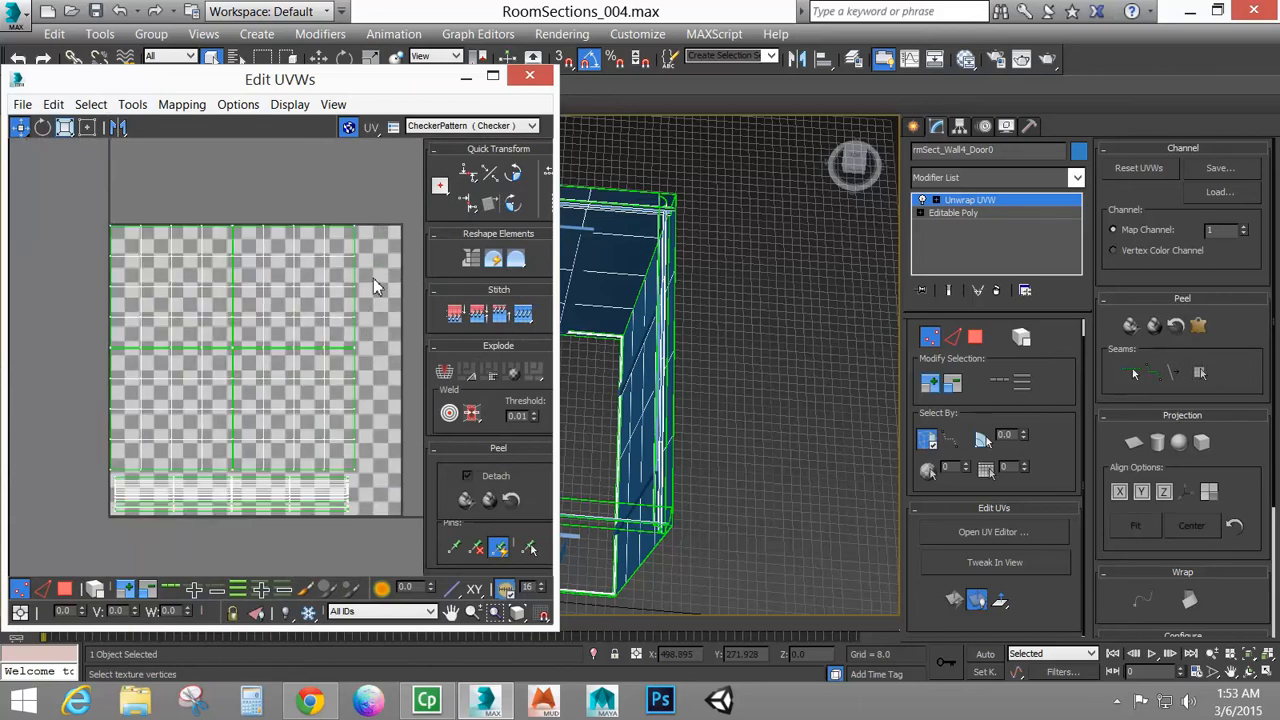
{"action": "left_click", "coordinate": [535, 78]}
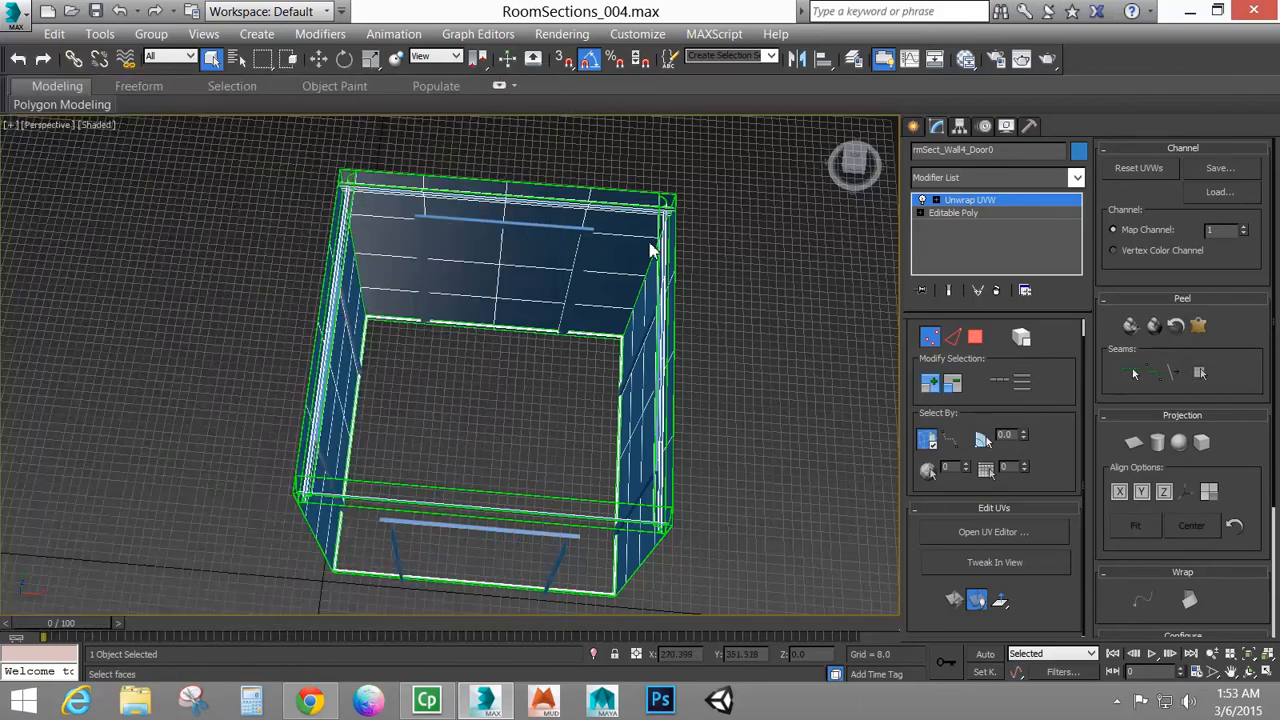
{"action": "left_click", "coordinate": [998, 290]}
{"action": "left_click", "coordinate": [745, 287]}
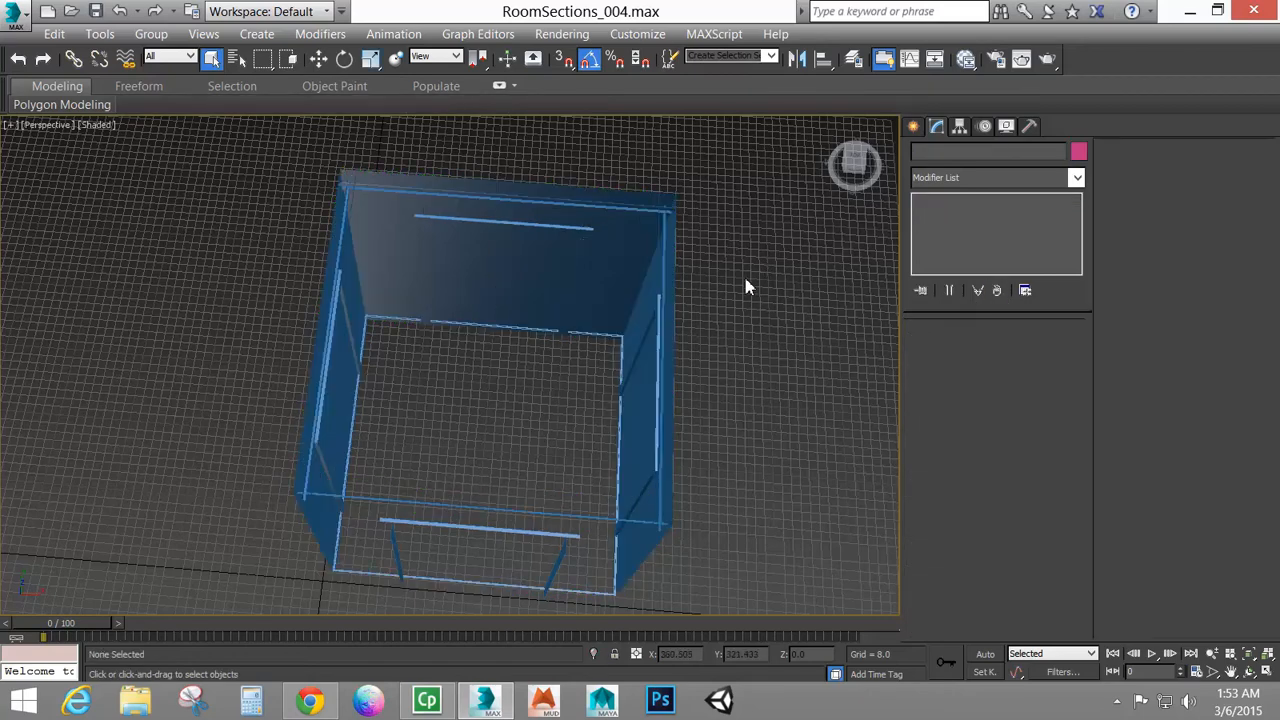
Add an Unwrap UVW modifier to rmSect_Wall4_Door4, selected by name, and open its layout in the UV editor
{"action": "key", "text": "h"}
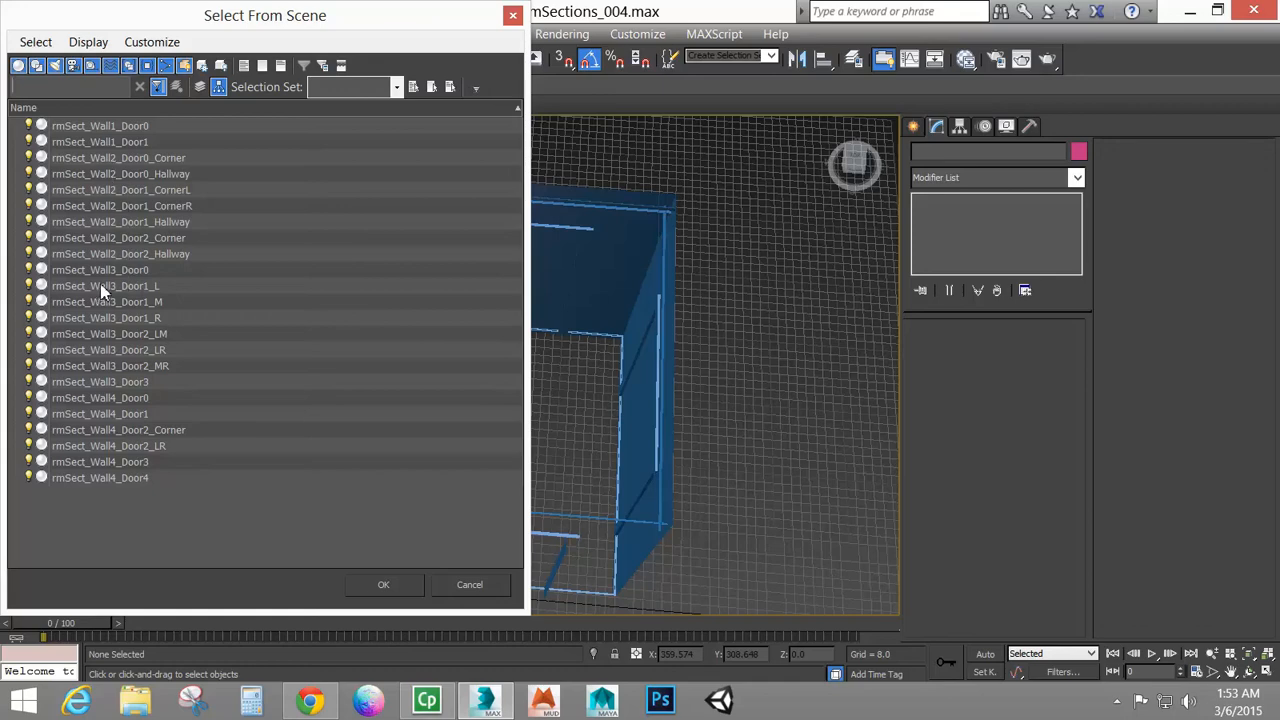
{"action": "left_click", "coordinate": [104, 478]}
{"action": "left_click", "coordinate": [384, 585]}
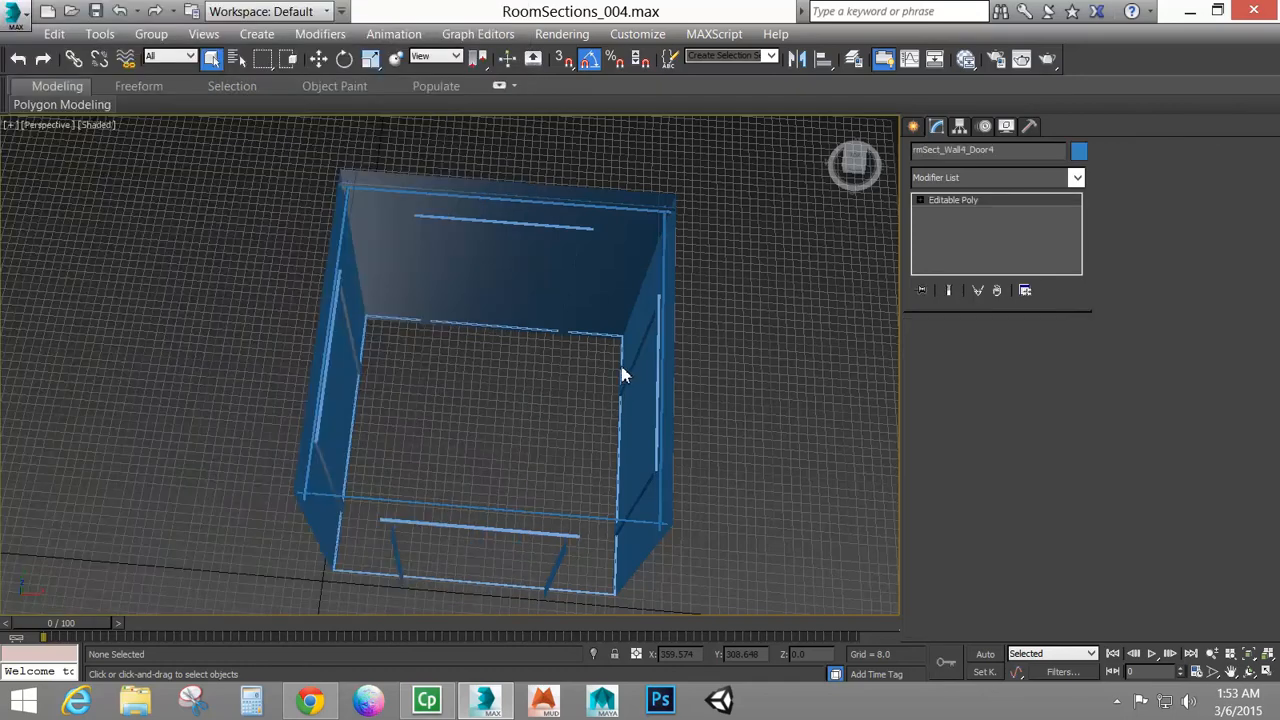
{"action": "left_click", "coordinate": [1076, 178]}
{"action": "left_click_drag", "start_coordinate": [1078, 230], "coordinate": [1065, 600]}
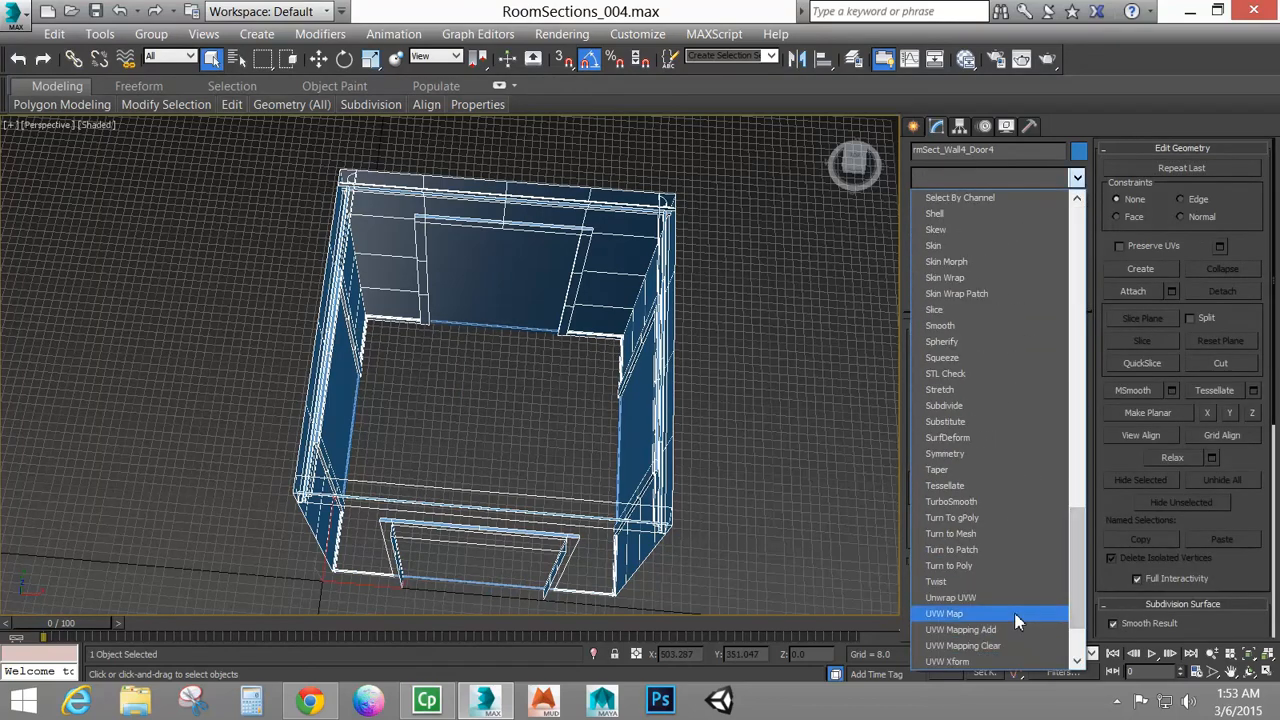
{"action": "left_click", "coordinate": [962, 599]}
{"action": "left_click", "coordinate": [990, 531]}
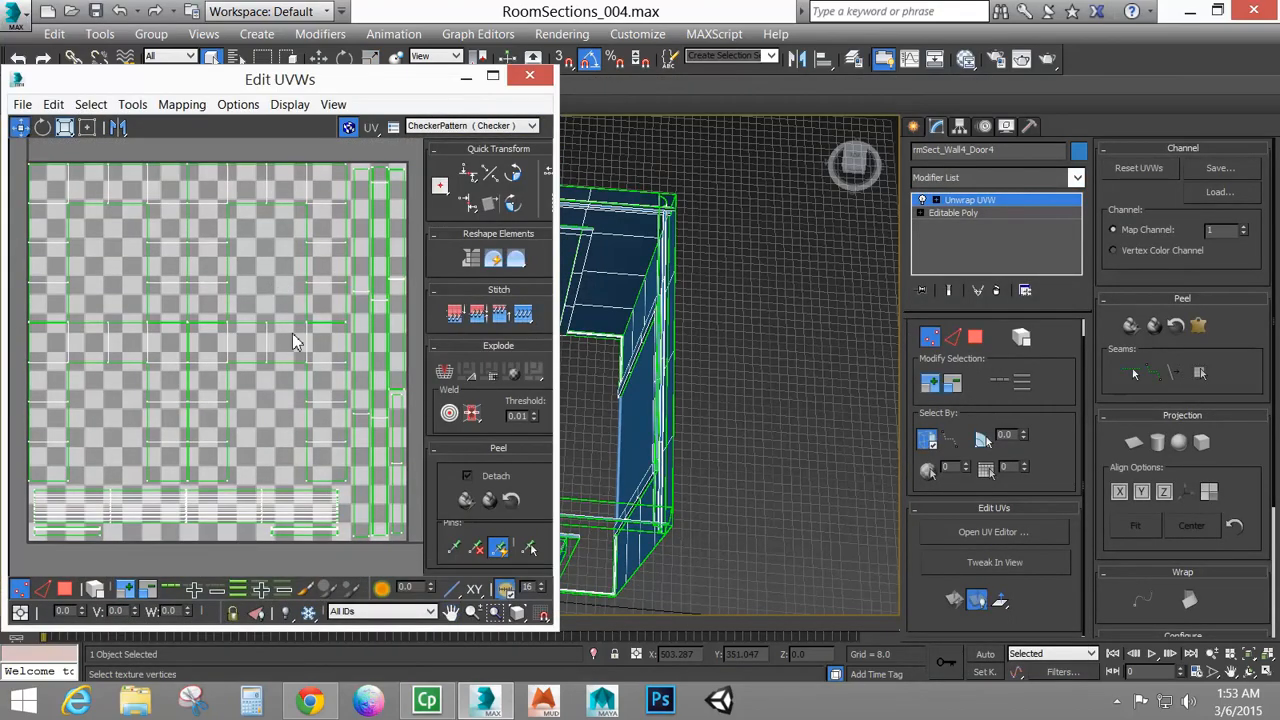
Open the UVW template render settings, set the fill mode to Solid and turn off the overlap display
{"action": "left_click", "coordinate": [184, 104]}
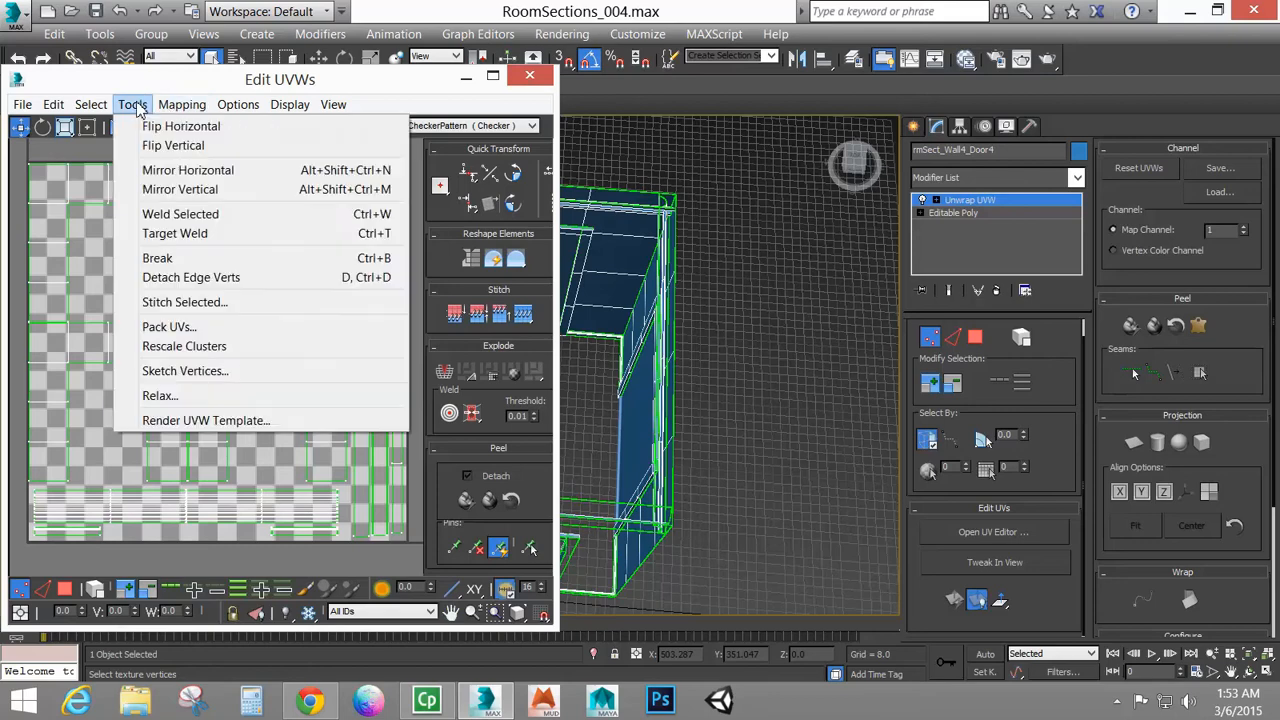
{"action": "left_click", "coordinate": [235, 422]}
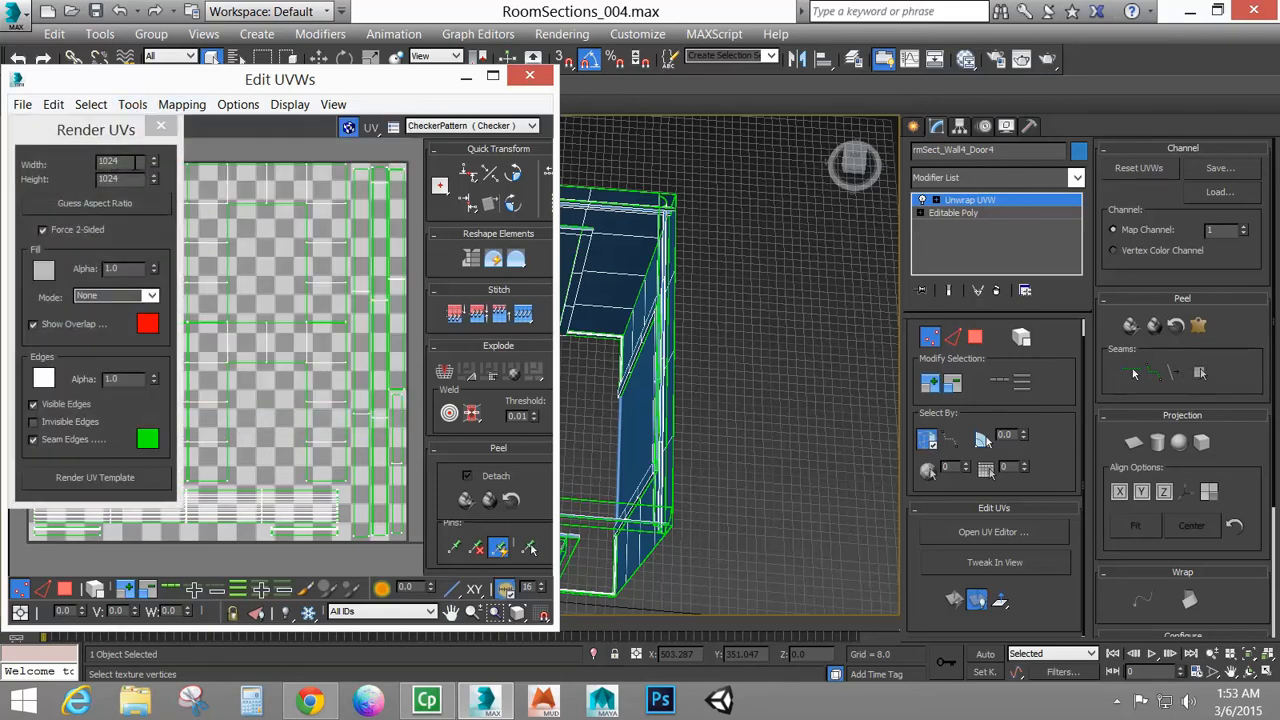
{"action": "left_click", "coordinate": [136, 162]}
{"action": "left_click", "coordinate": [151, 295]}
{"action": "left_click", "coordinate": [103, 321]}
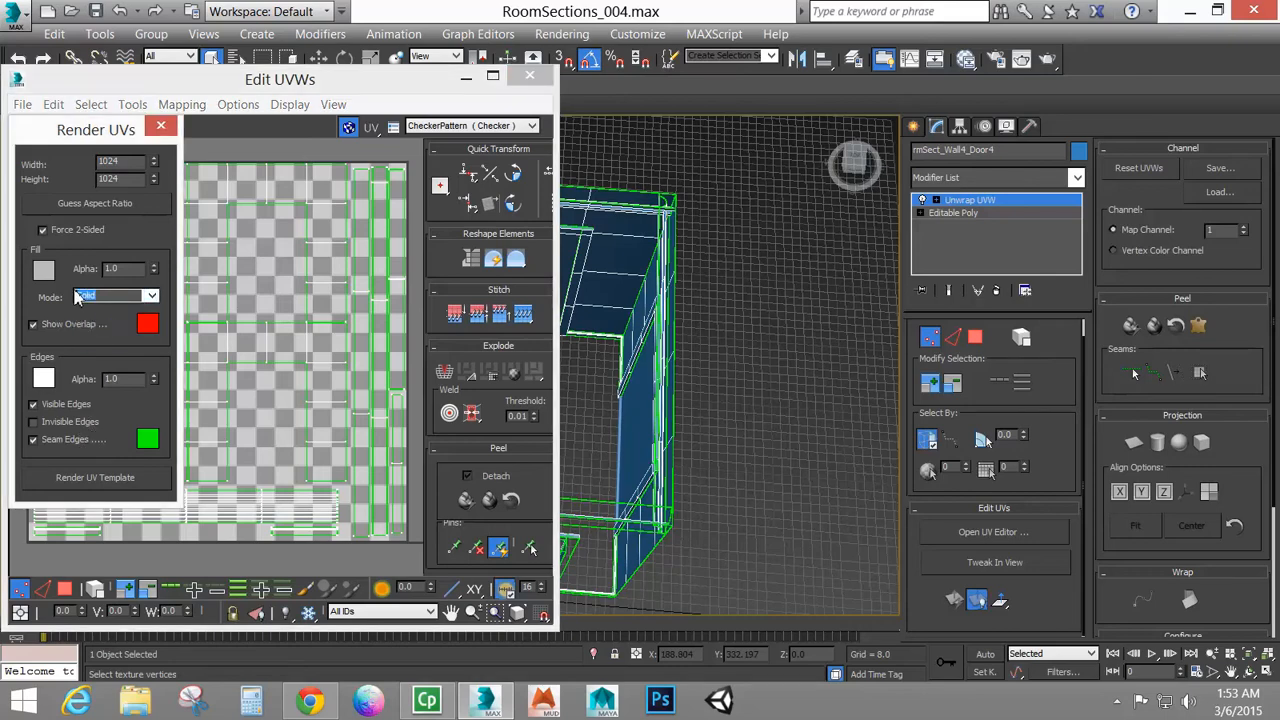
{"action": "left_click", "coordinate": [150, 323]}
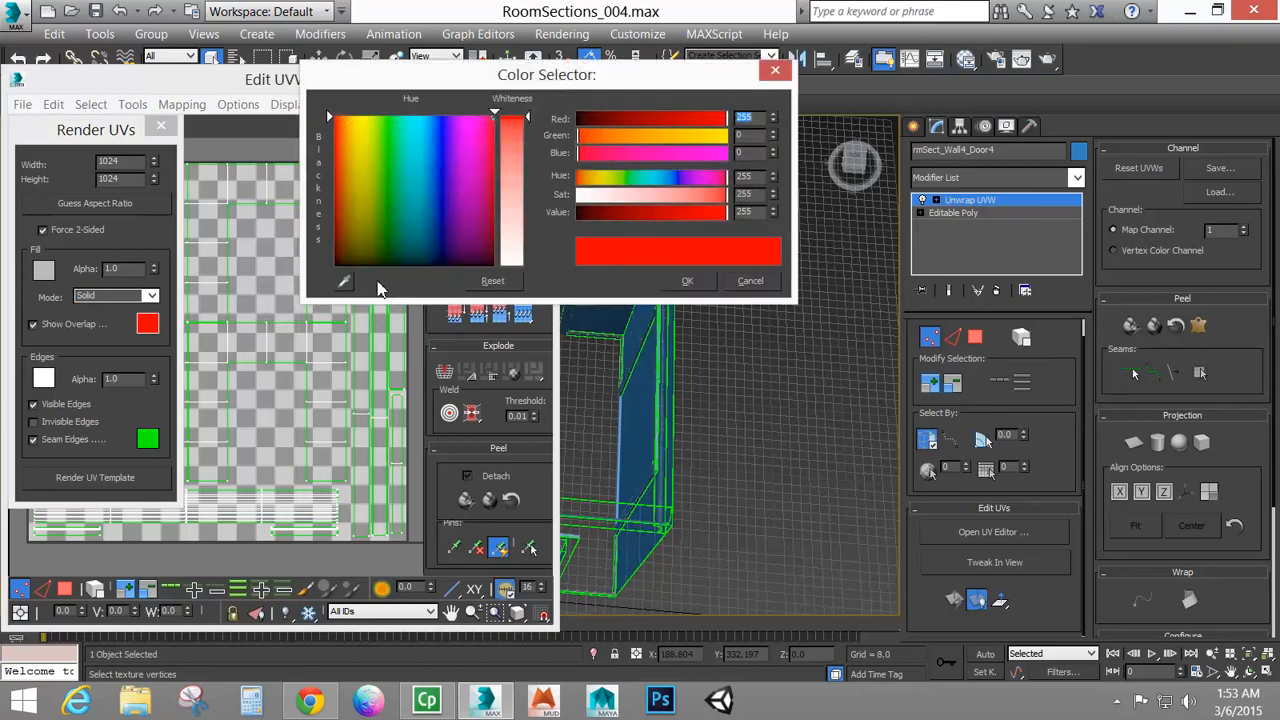
{"action": "left_click", "coordinate": [760, 283]}
{"action": "left_click", "coordinate": [74, 326]}
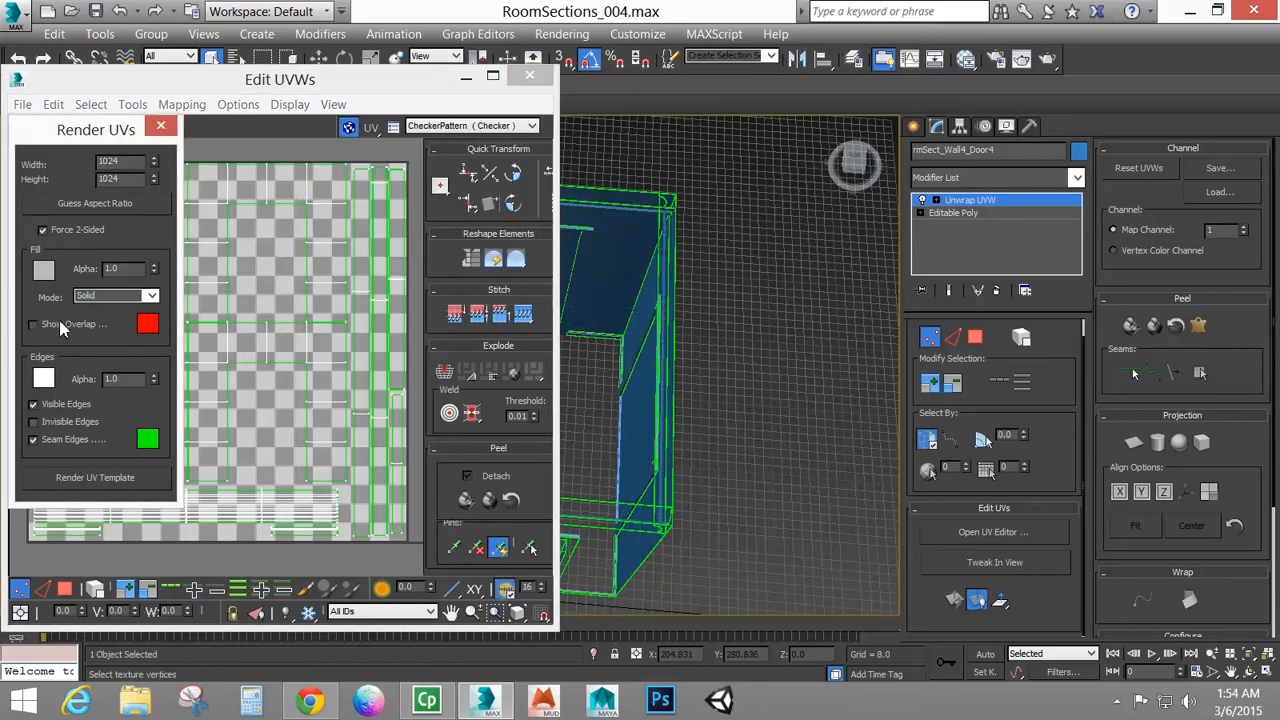
Keep the grey fill colour and render the UV template of rmSect_Wall4_Door4
{"action": "left_click", "coordinate": [45, 275]}
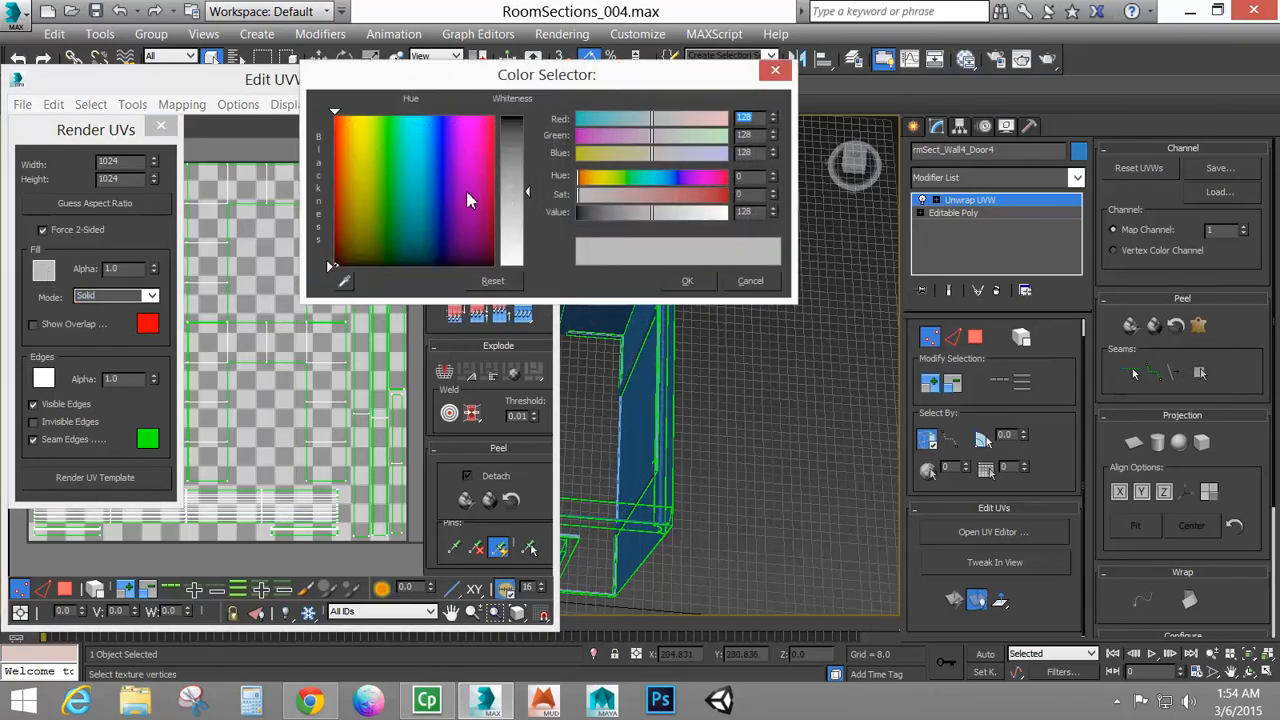
{"action": "left_click", "coordinate": [700, 285]}
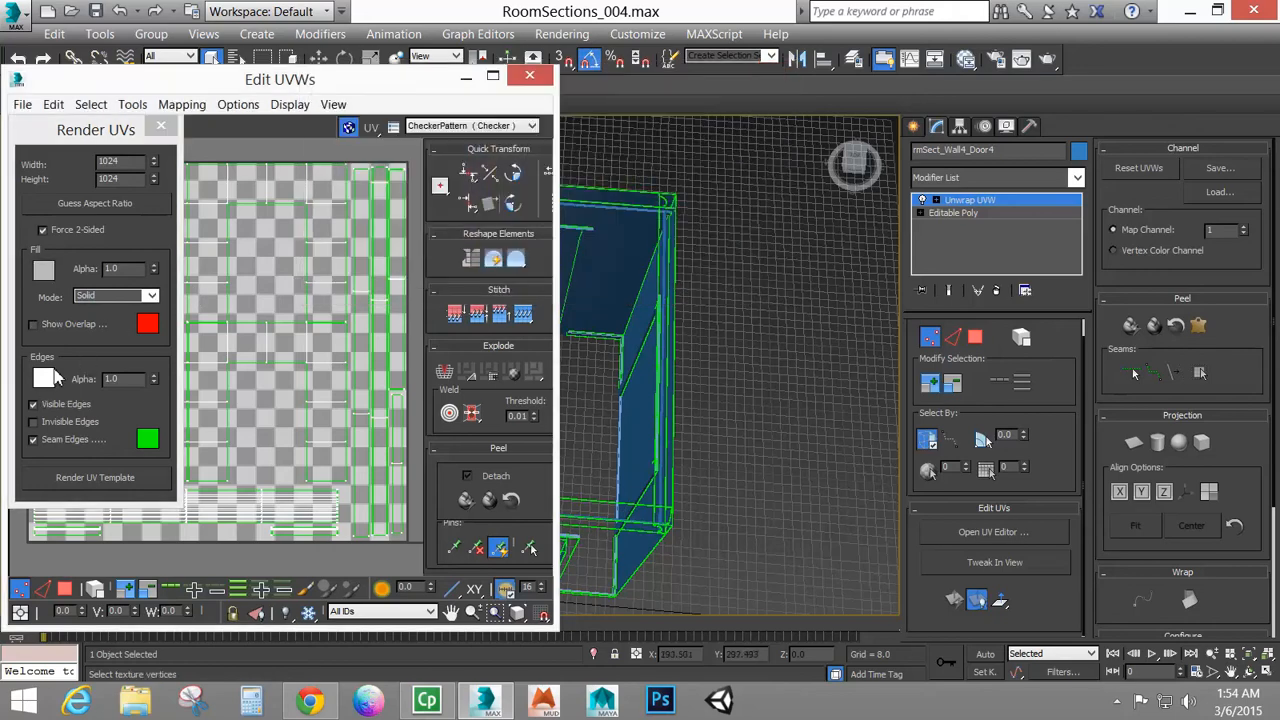
{"action": "left_click", "coordinate": [85, 478]}
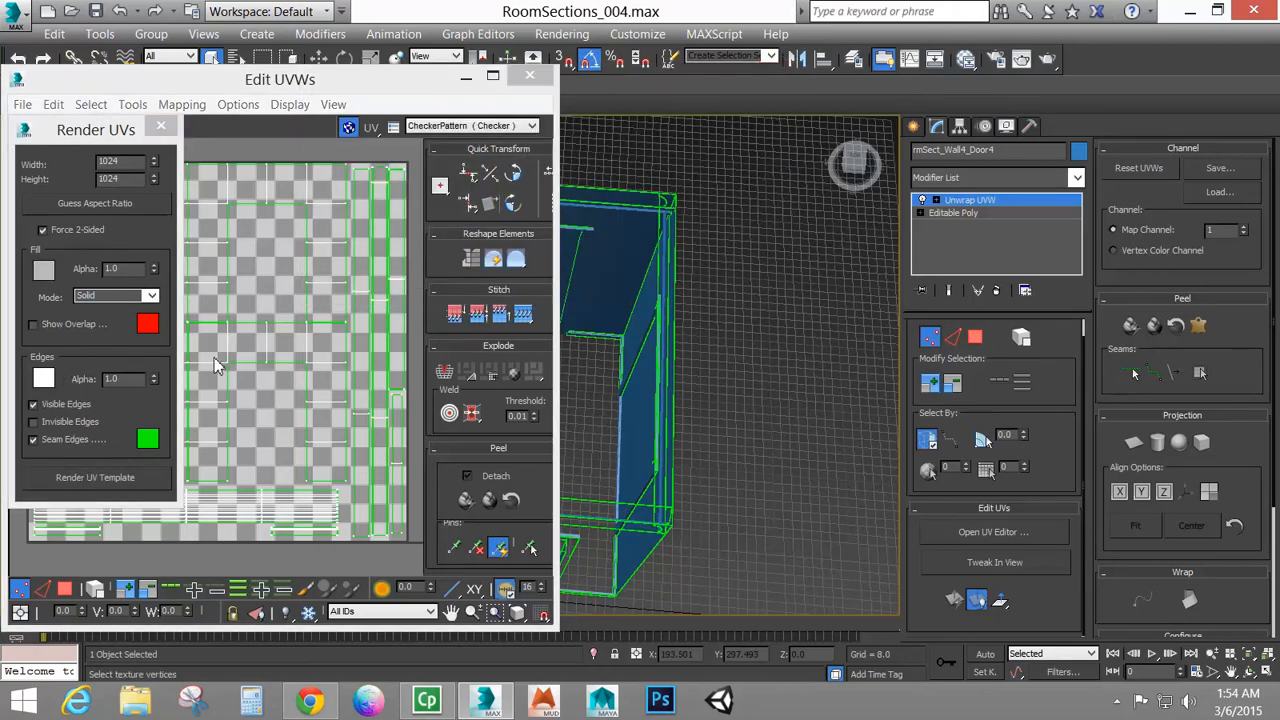
{"action": "left_click_drag", "start_coordinate": [782, 347], "coordinate": [617, 48]}
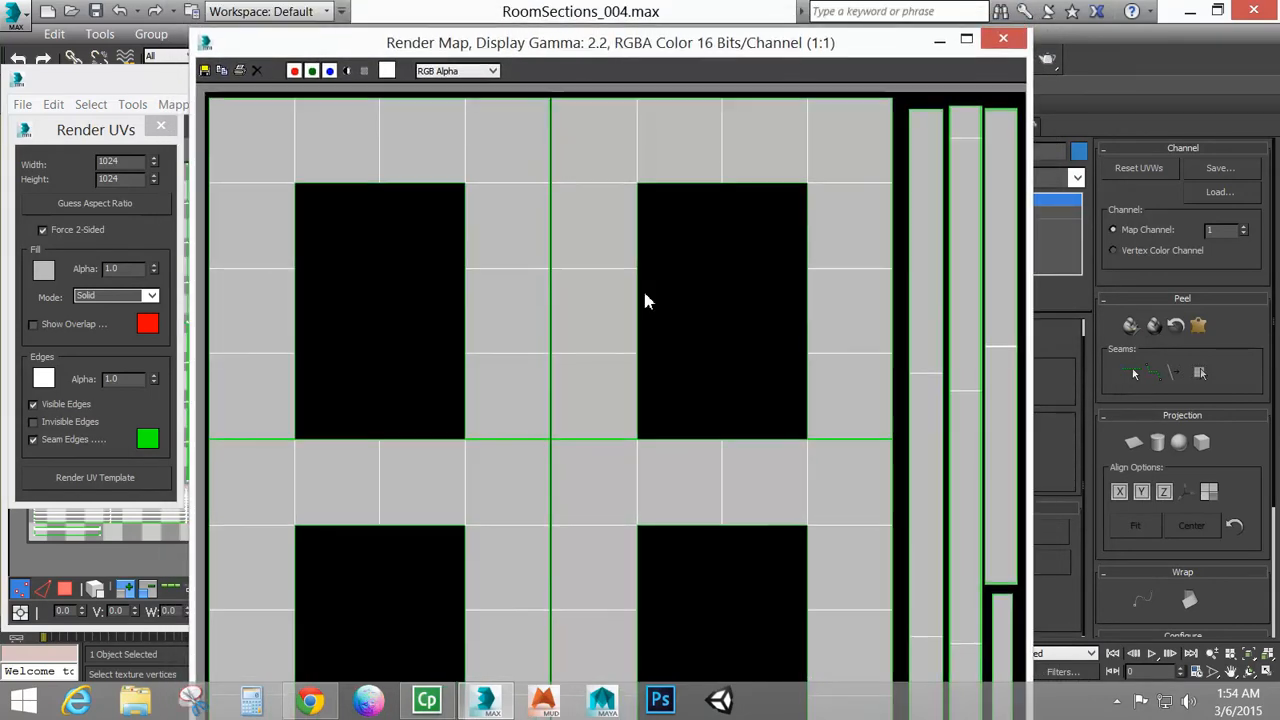
{"action": "scroll", "coordinate": [663, 470], "scroll_direction": "down", "scroll_amount": 1}
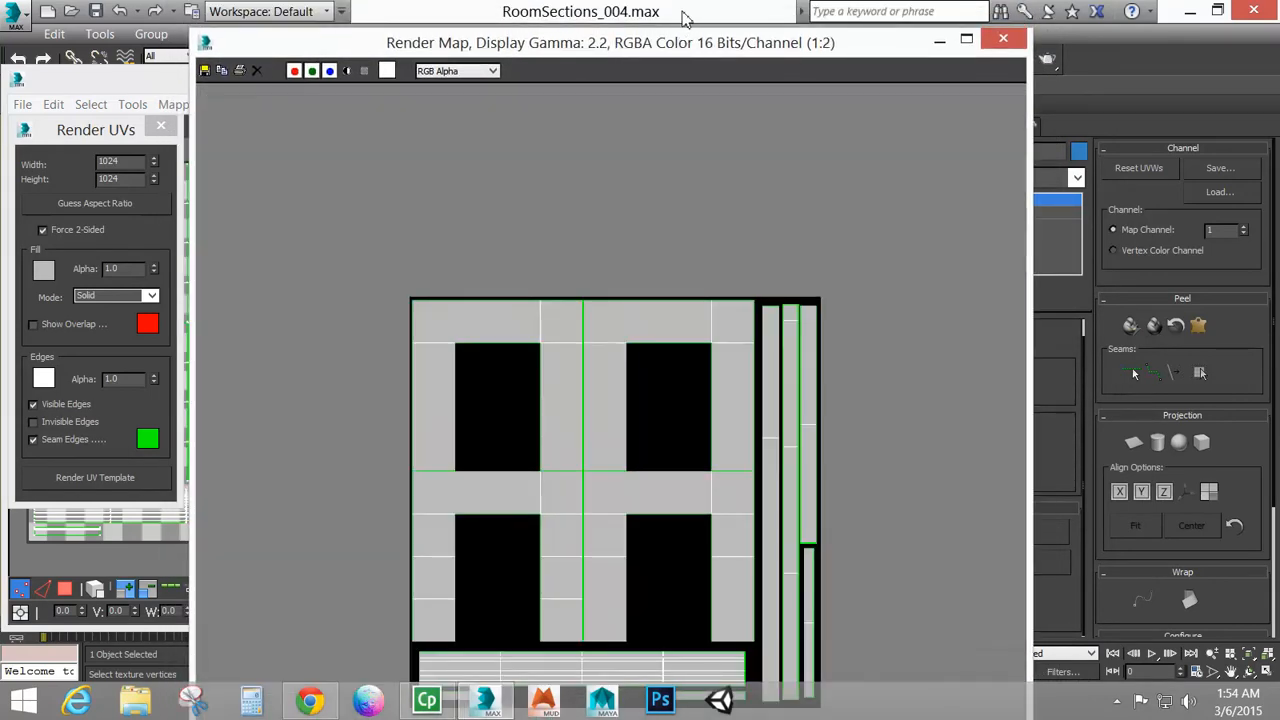
{"action": "left_click_drag", "start_coordinate": [683, 11], "coordinate": [712, 0]}
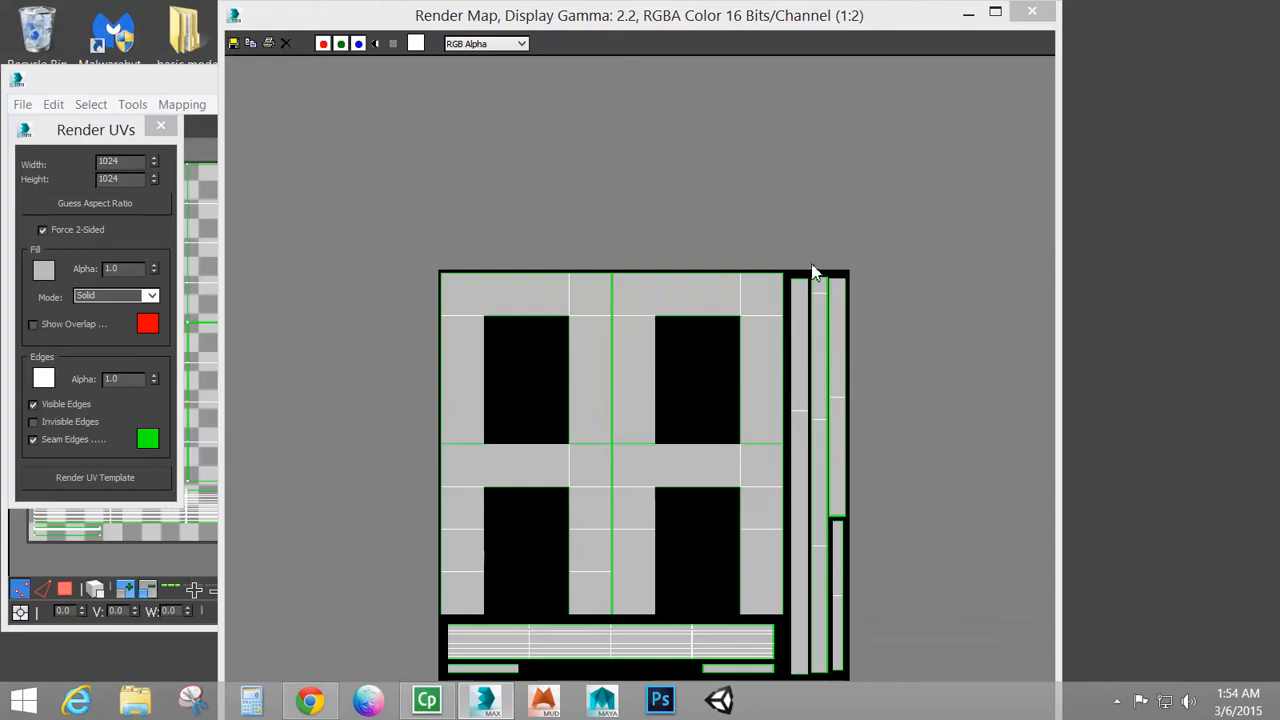
Save the rendered UV template in the Room Sections folder as a Targa image named rmSect_UVW with the default 32-bit options
{"action": "left_click", "coordinate": [236, 45]}
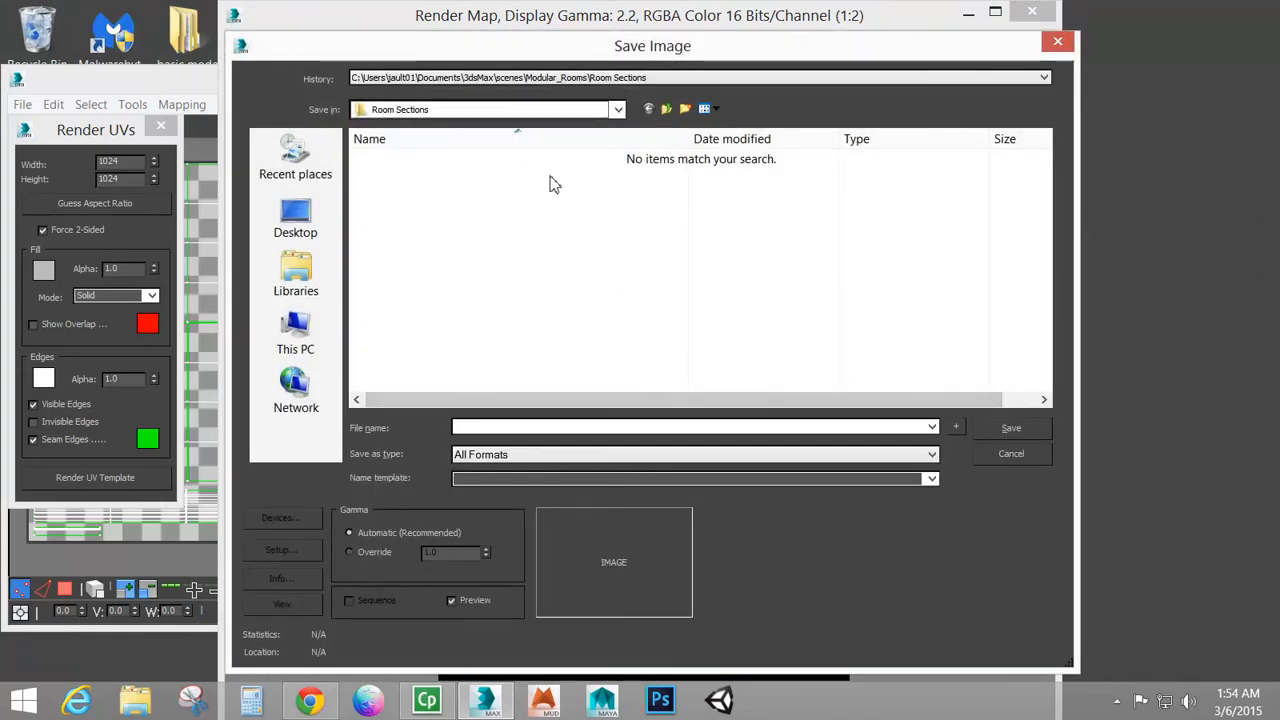
{"action": "left_click", "coordinate": [497, 457]}
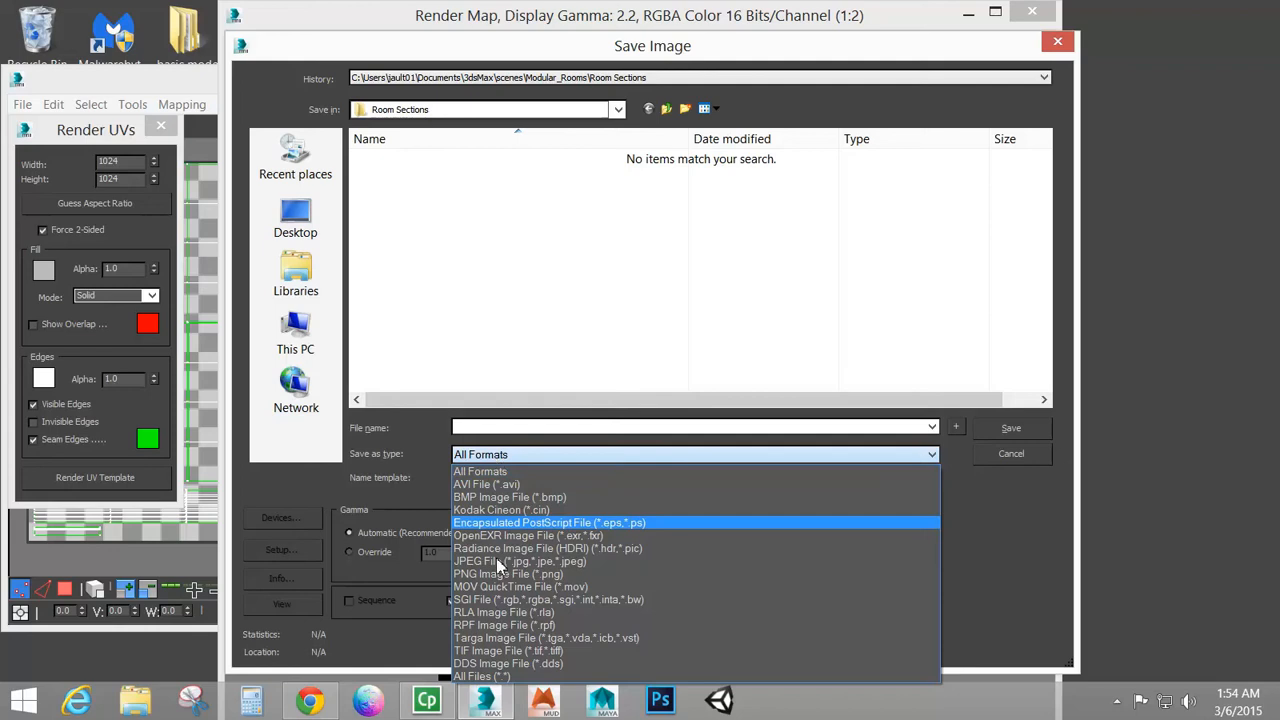
{"action": "left_click", "coordinate": [487, 640]}
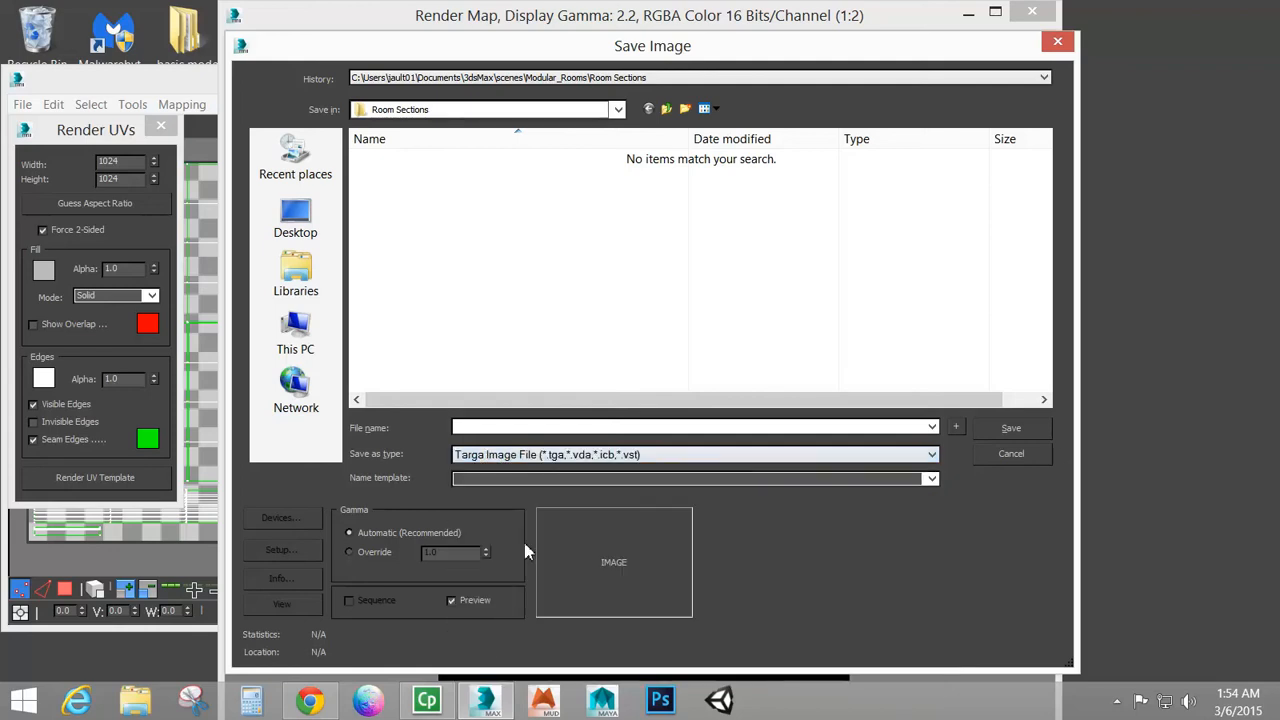
{"action": "left_click", "coordinate": [492, 428]}
{"action": "type", "text": "rmSect_UVW"}
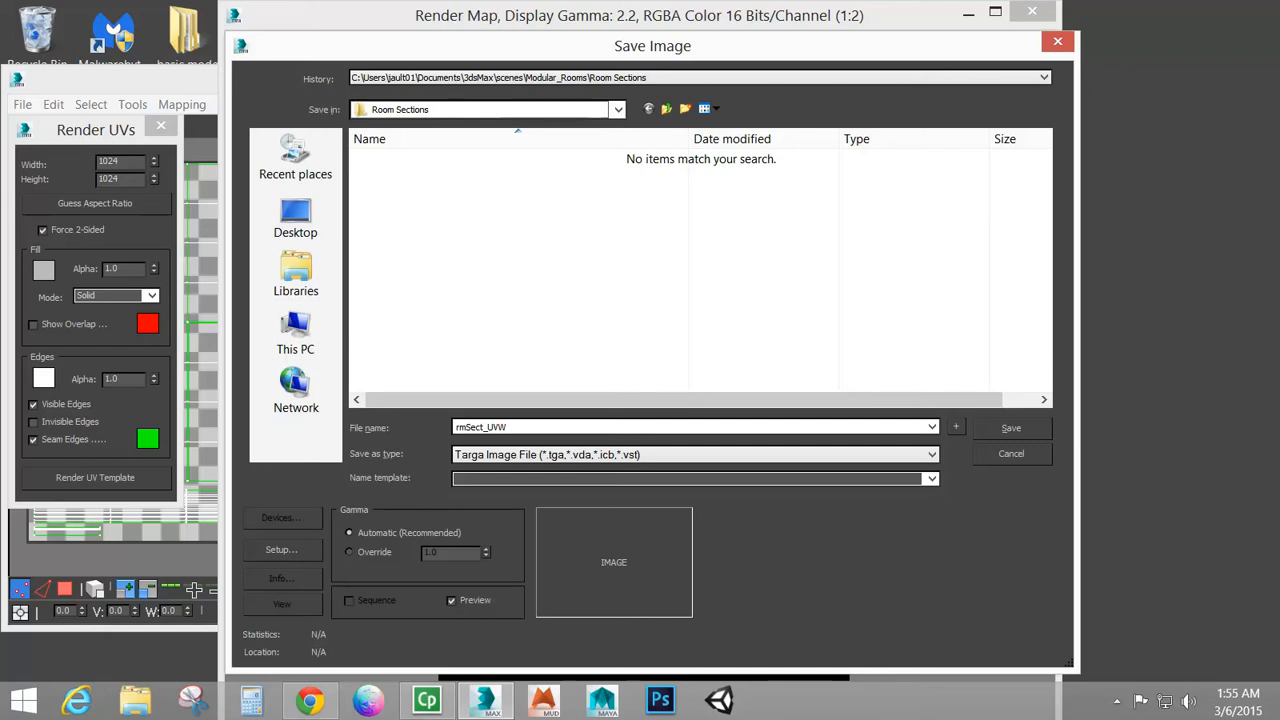
{"action": "left_click", "coordinate": [1010, 428]}
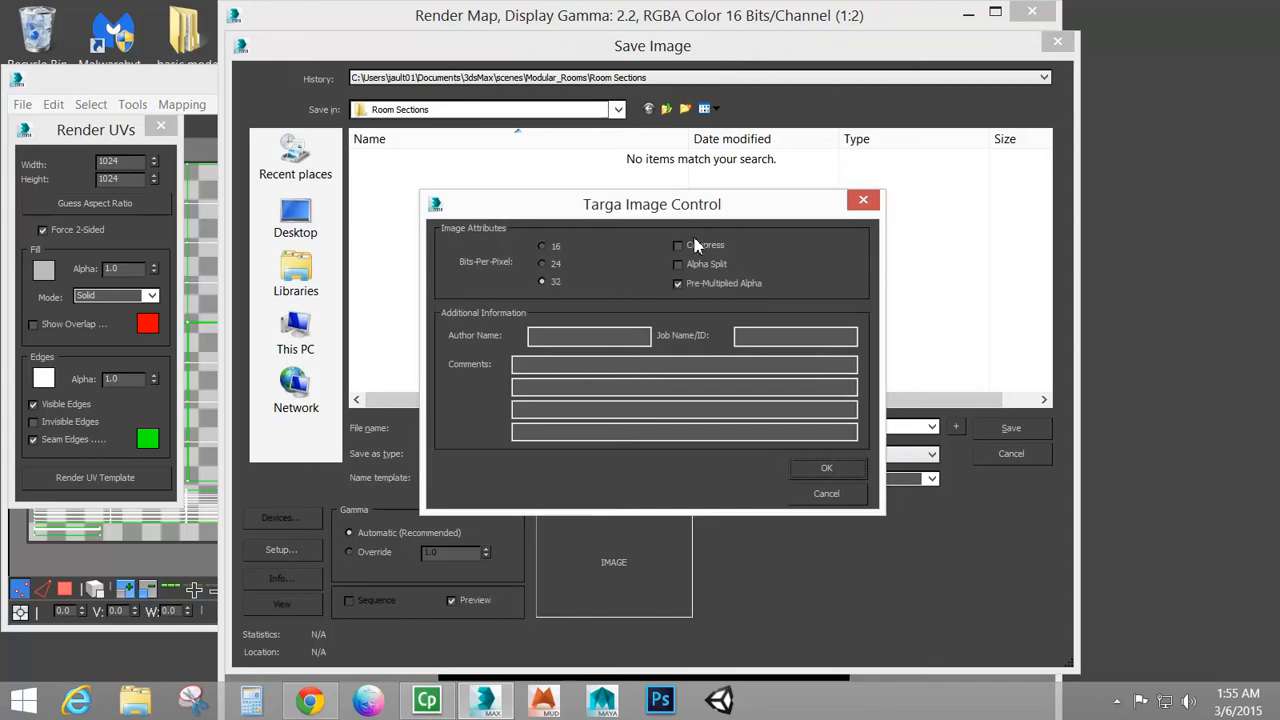
{"action": "left_click", "coordinate": [826, 467]}
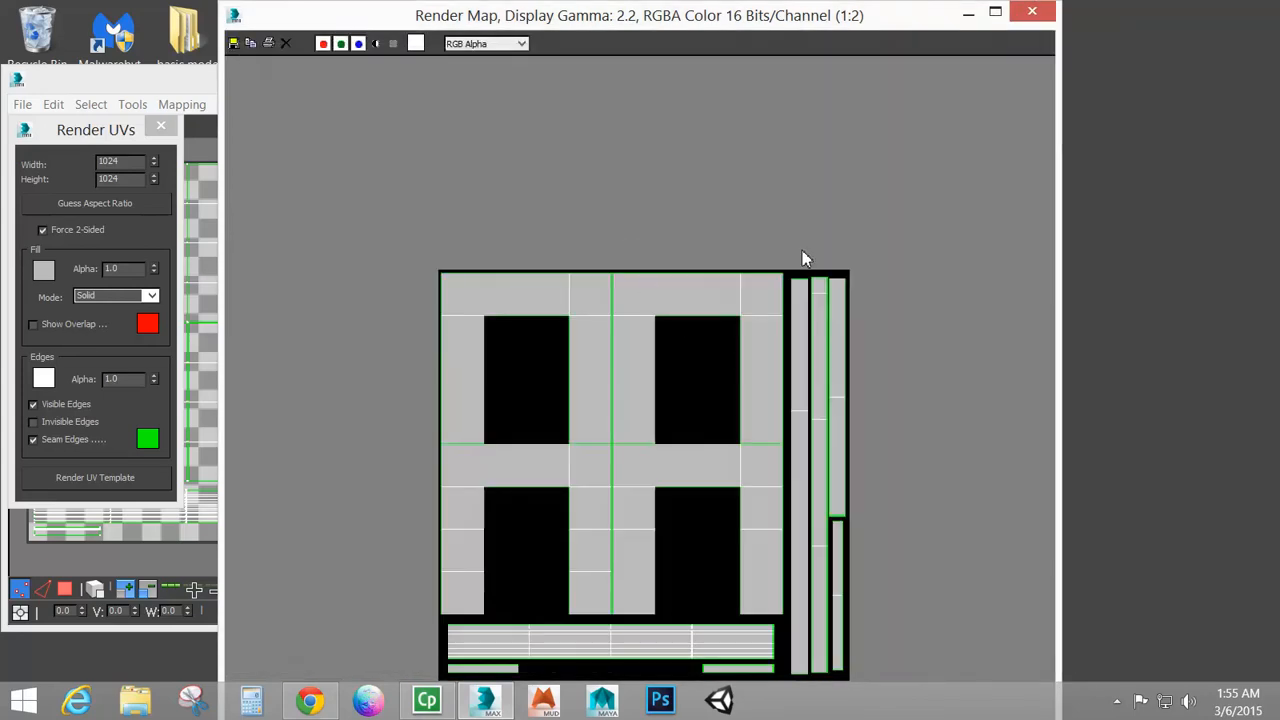
Close the render map, the render settings and the UV editor, and convert rmSect_Wall4_Door4 to Editable Poly
{"action": "left_click", "coordinate": [1031, 12]}
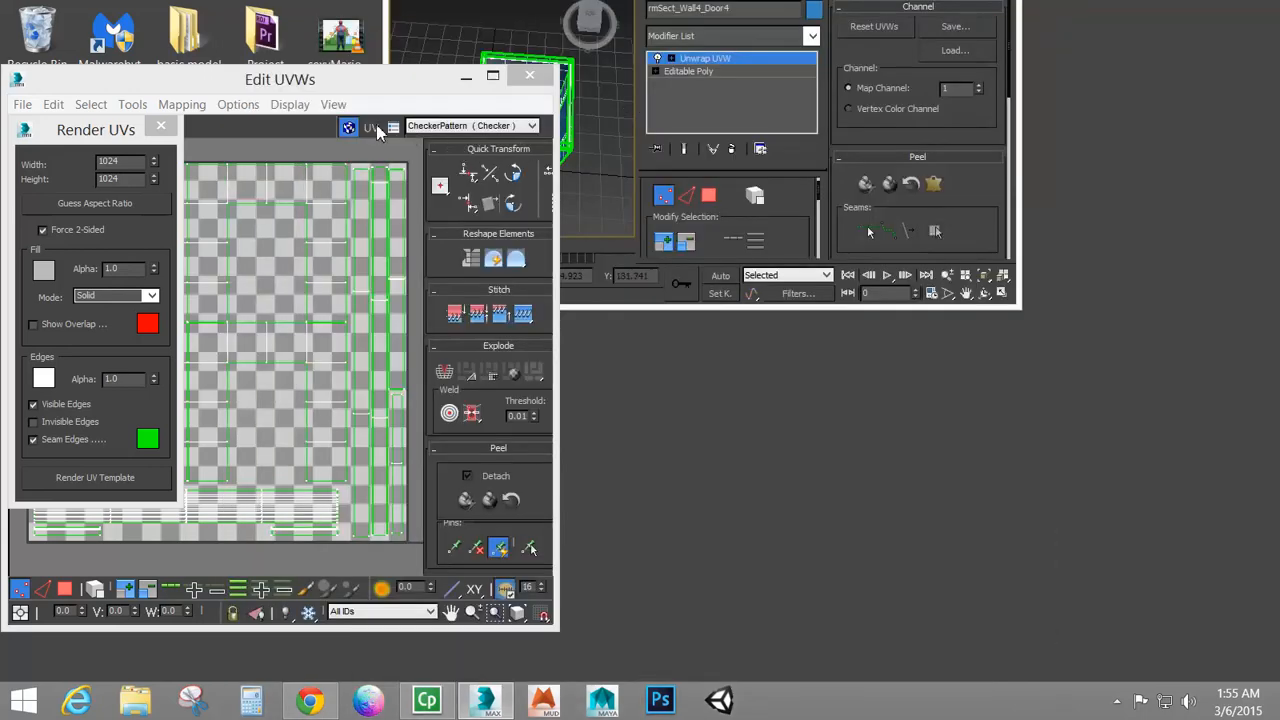
{"action": "left_click", "coordinate": [160, 126]}
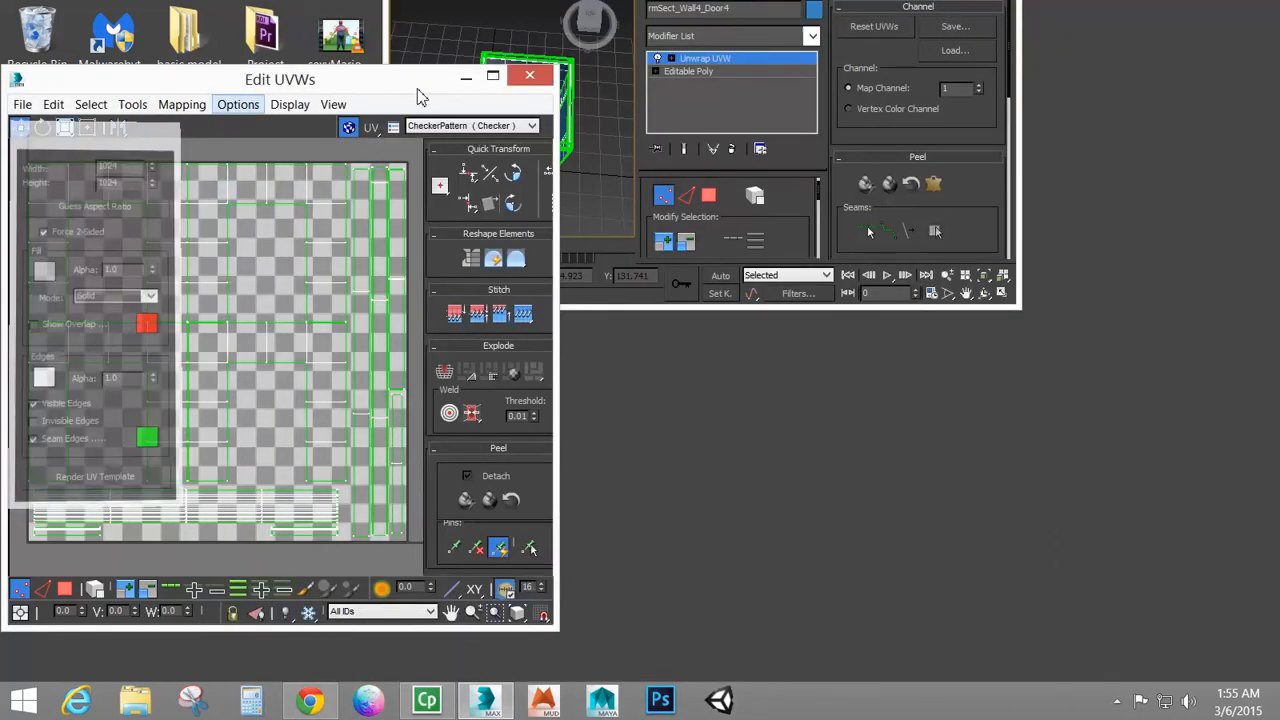
{"action": "left_click", "coordinate": [530, 78]}
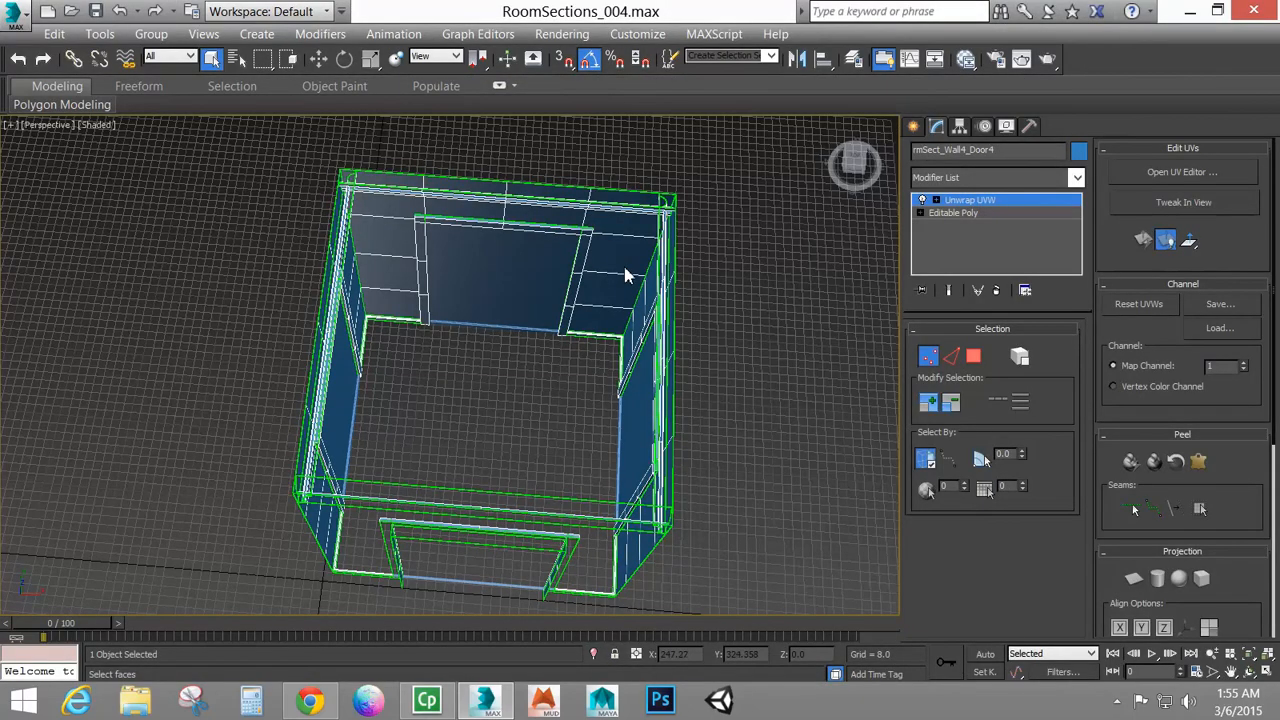
{"action": "right_click", "coordinate": [757, 260]}
{"action": "mouse_move", "coordinate": [797, 464]}
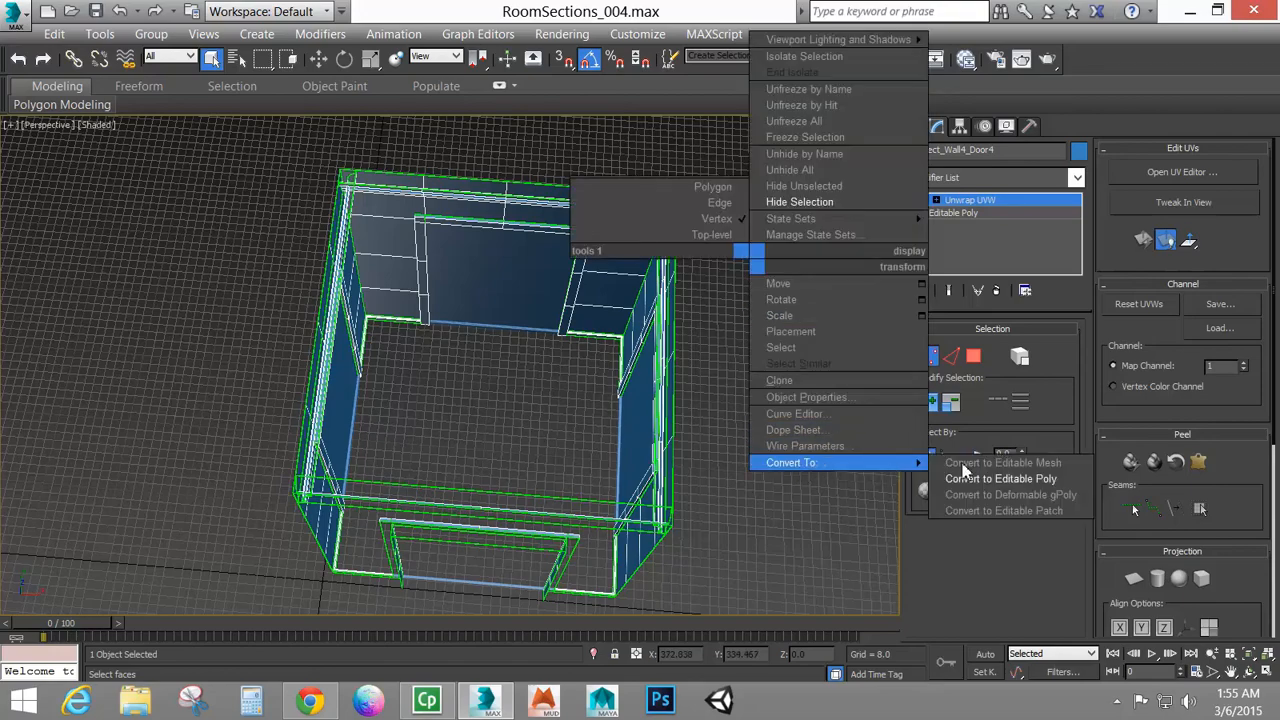
{"action": "left_click", "coordinate": [1000, 478]}
{"action": "middle_click_drag", "start_coordinate": [732, 440], "coordinate": [580, 367], "text": "alt"}
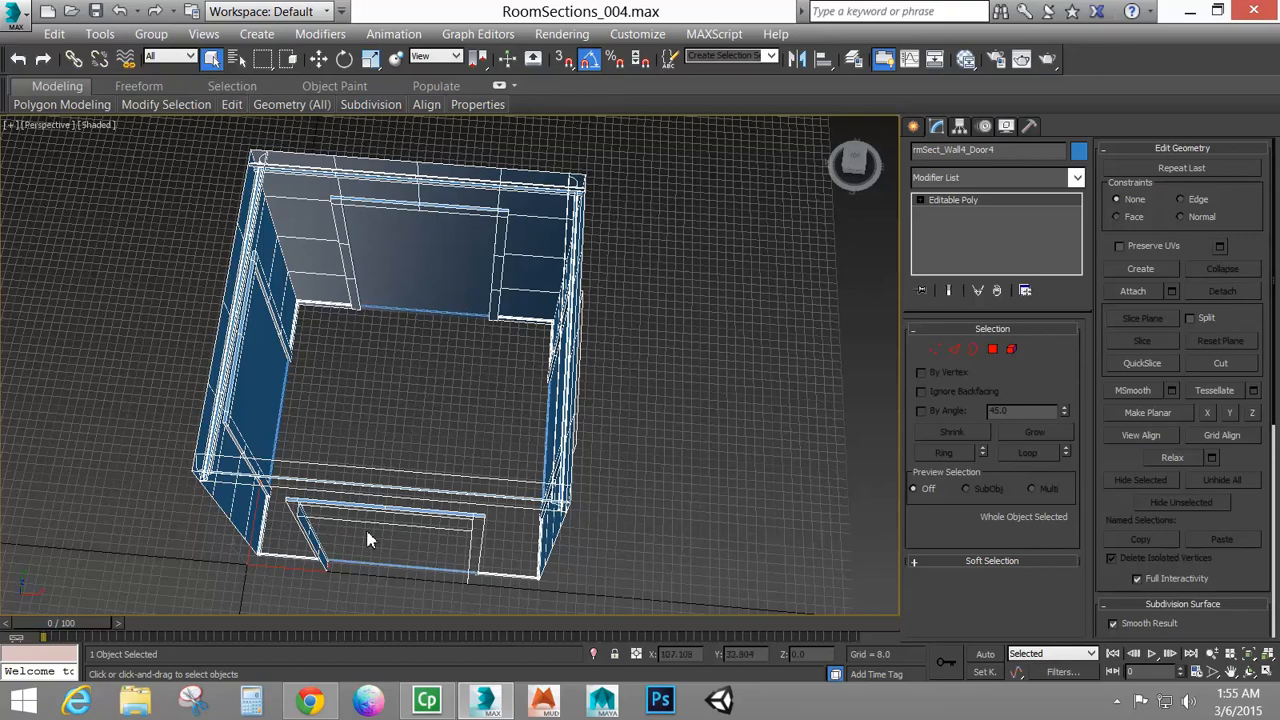
{"action": "left_click", "coordinate": [319, 59]}
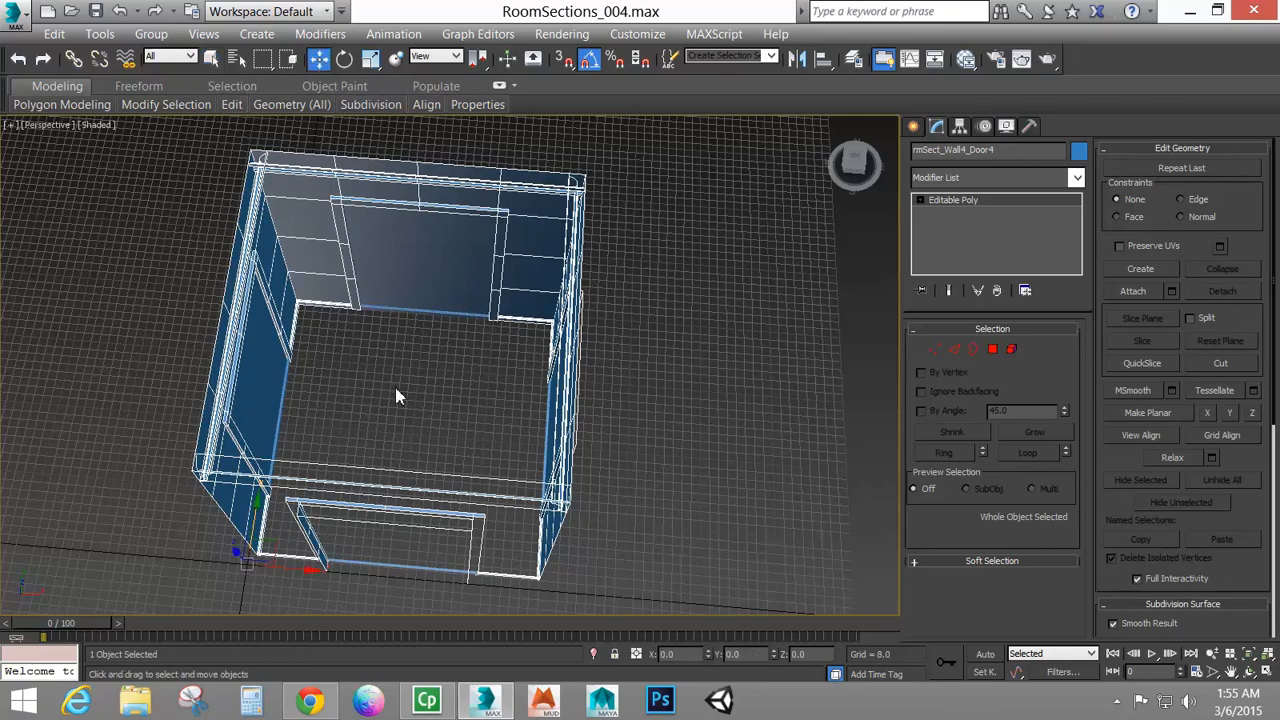
{"action": "middle_click_drag", "start_coordinate": [438, 393], "coordinate": [536, 396]}
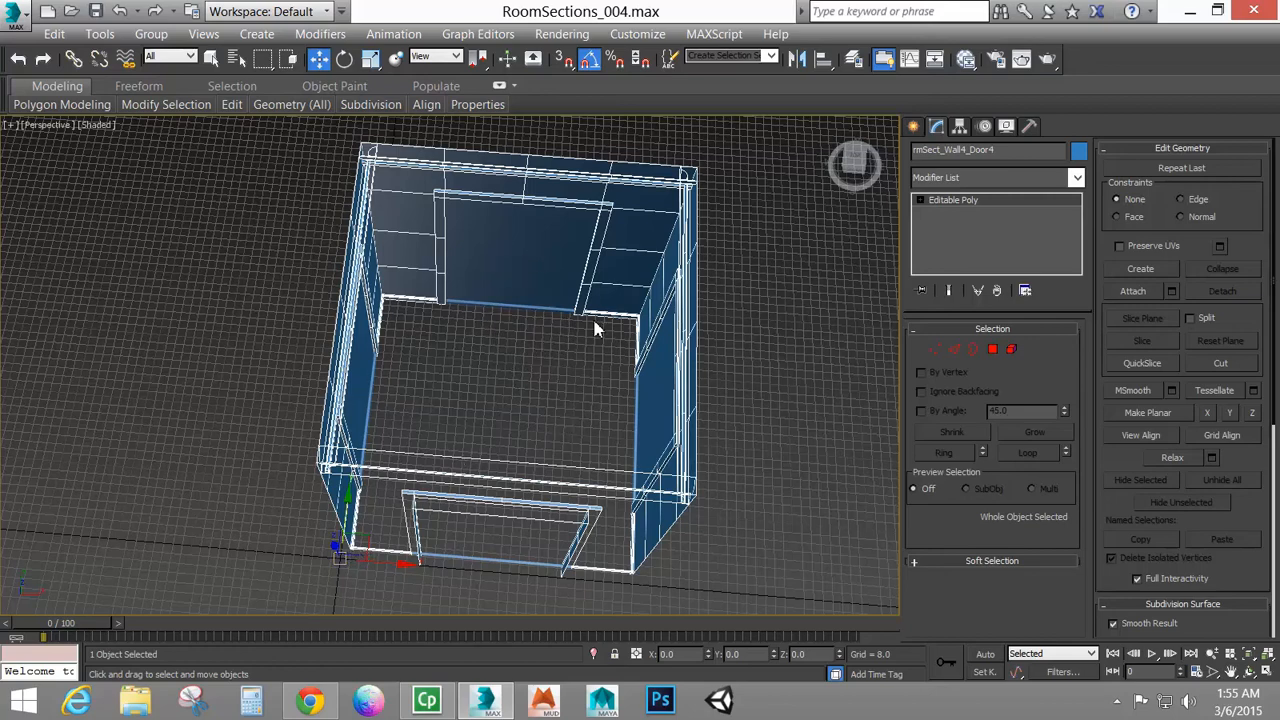
Switch to Chrome and search Google for "wood panel texture" in a new tab
{"action": "left_click", "coordinate": [312, 705]}
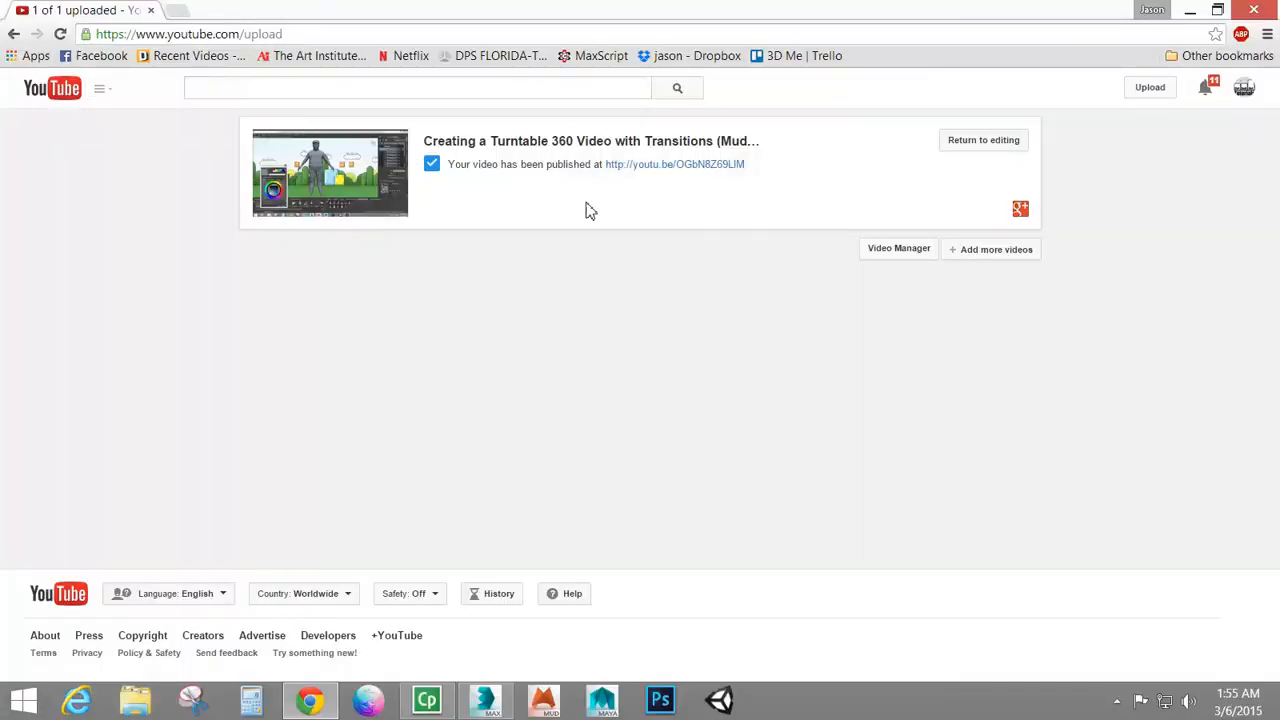
{"action": "left_click", "coordinate": [176, 12]}
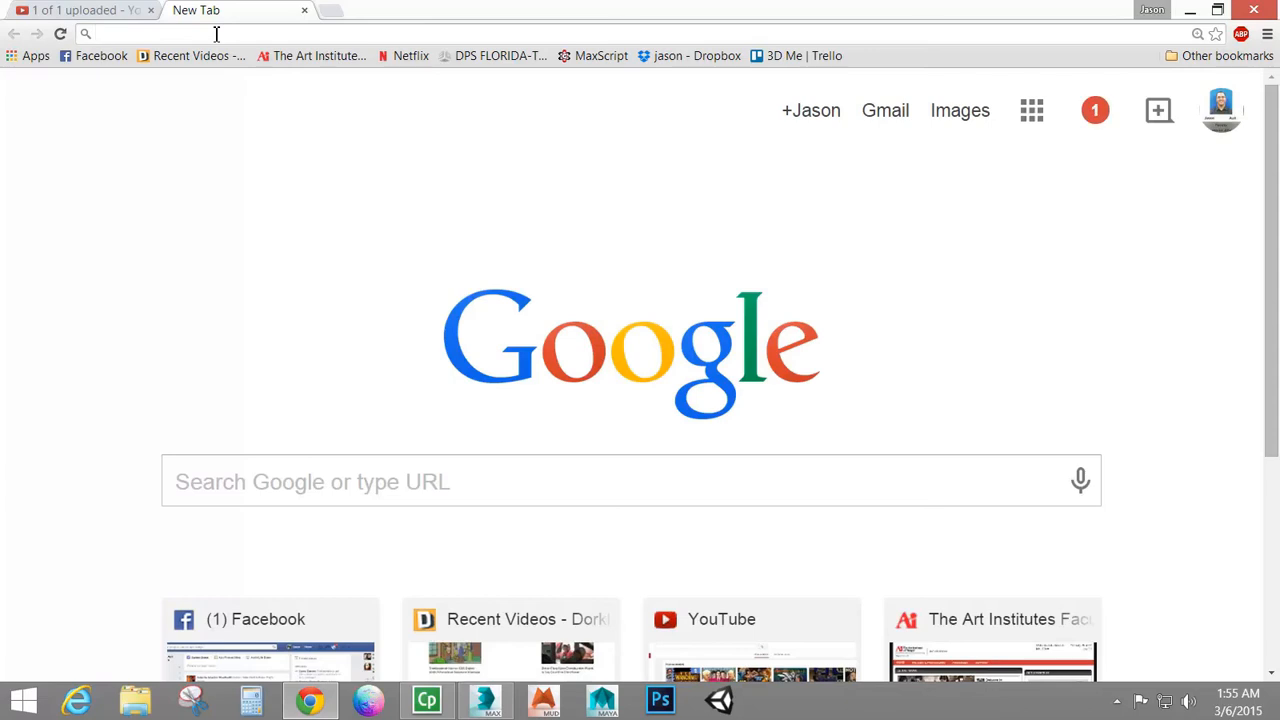
{"action": "type", "text": "woo"}
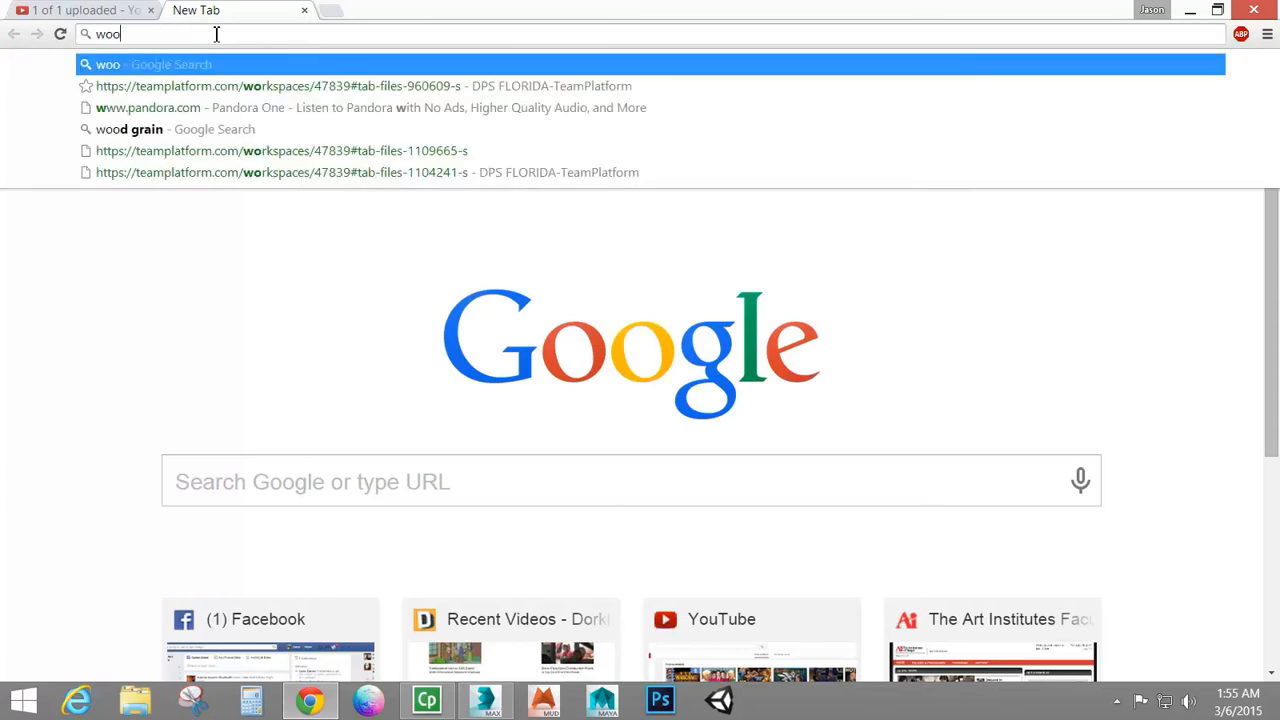
{"action": "type", "text": "d anel "}
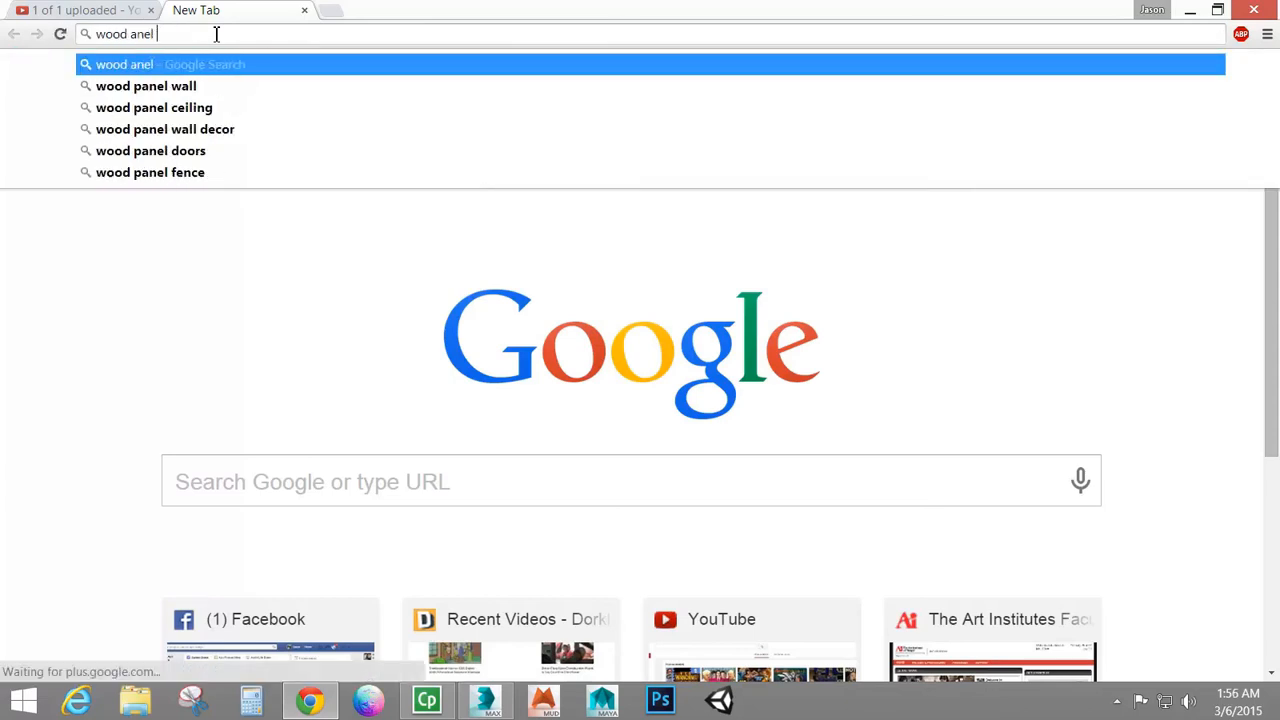
{"action": "type", "text": "texture"}
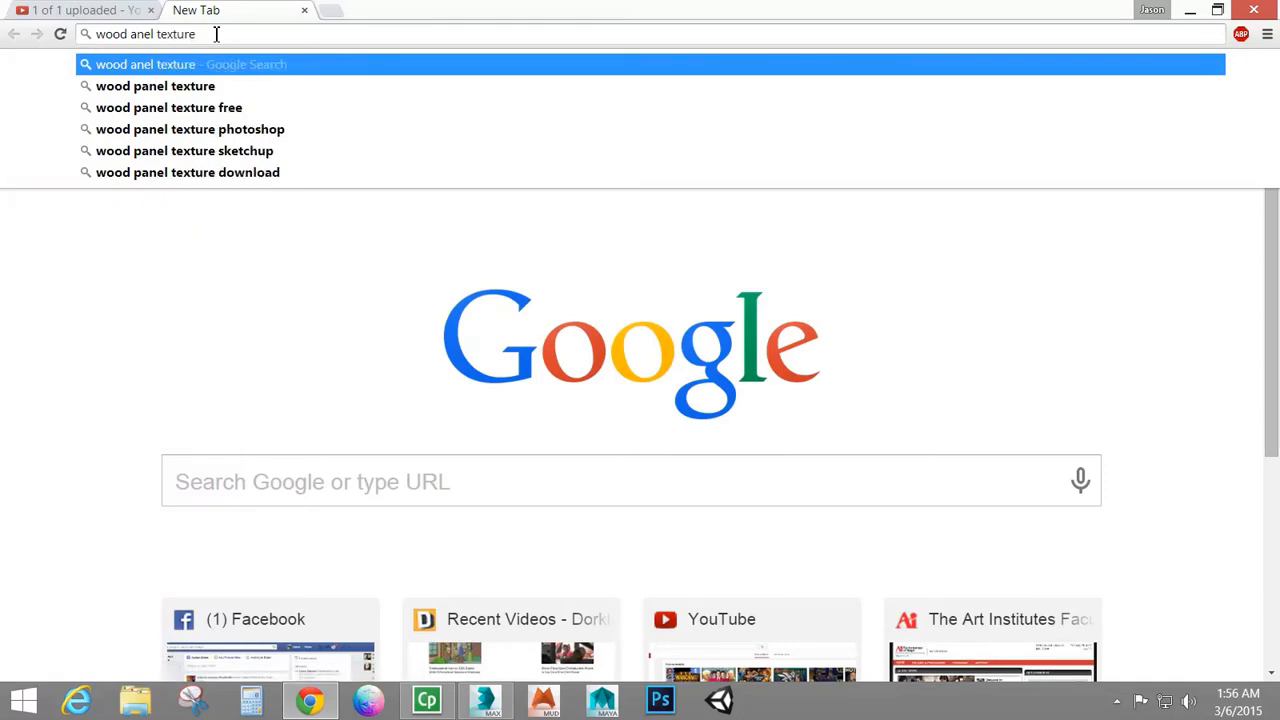
{"action": "key", "text": "Return"}
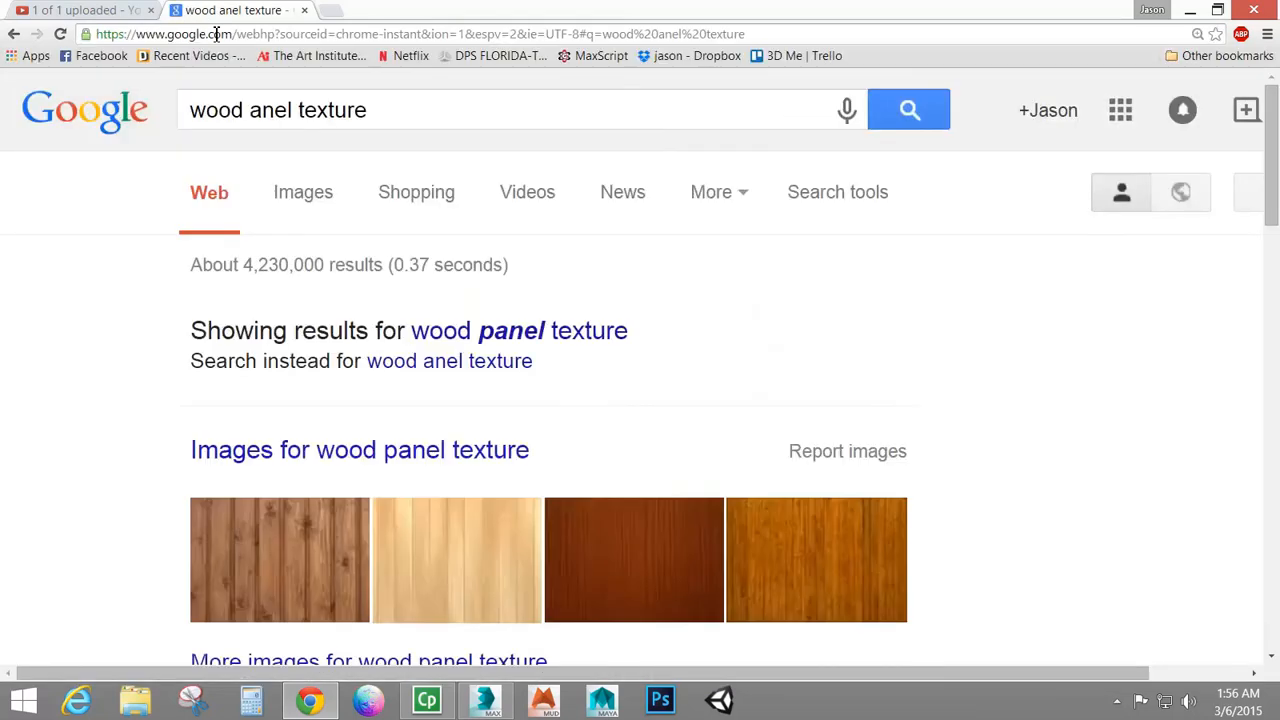
{"action": "left_click_drag", "start_coordinate": [289, 110], "coordinate": [276, 110]}
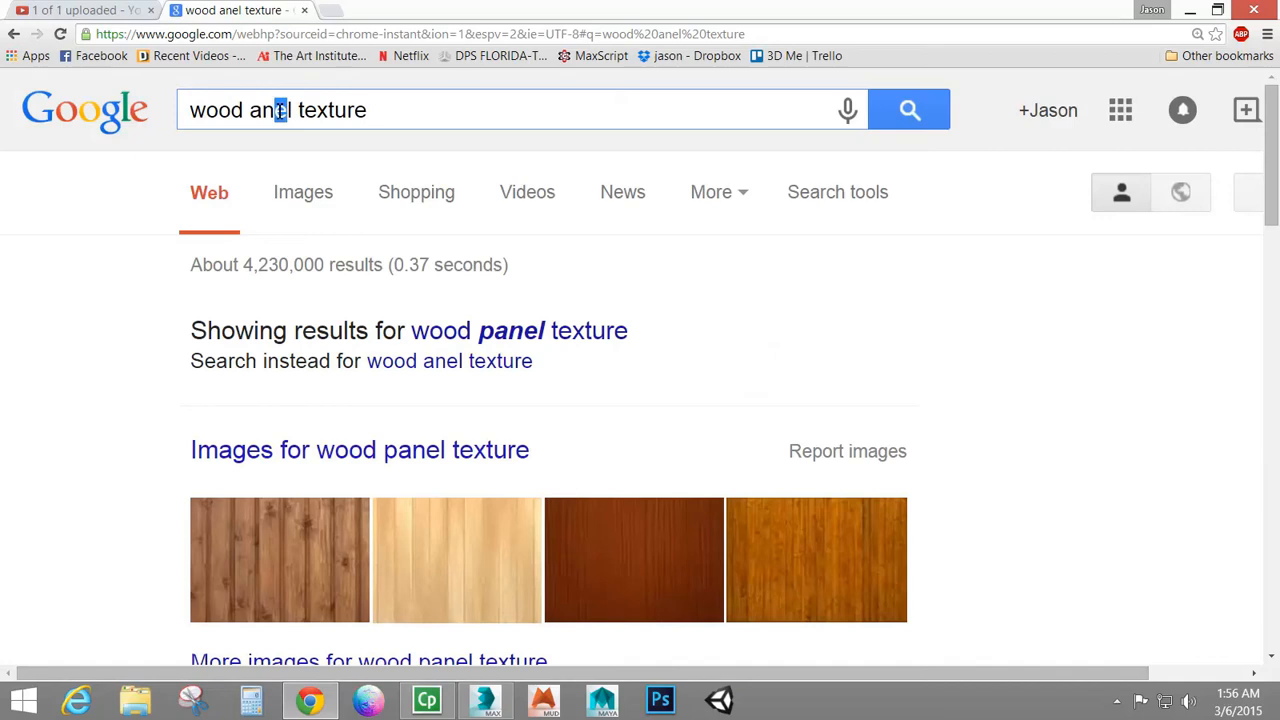
{"action": "left_click", "coordinate": [250, 110]}
{"action": "type", "text": "p"}
{"action": "key", "text": "Return"}
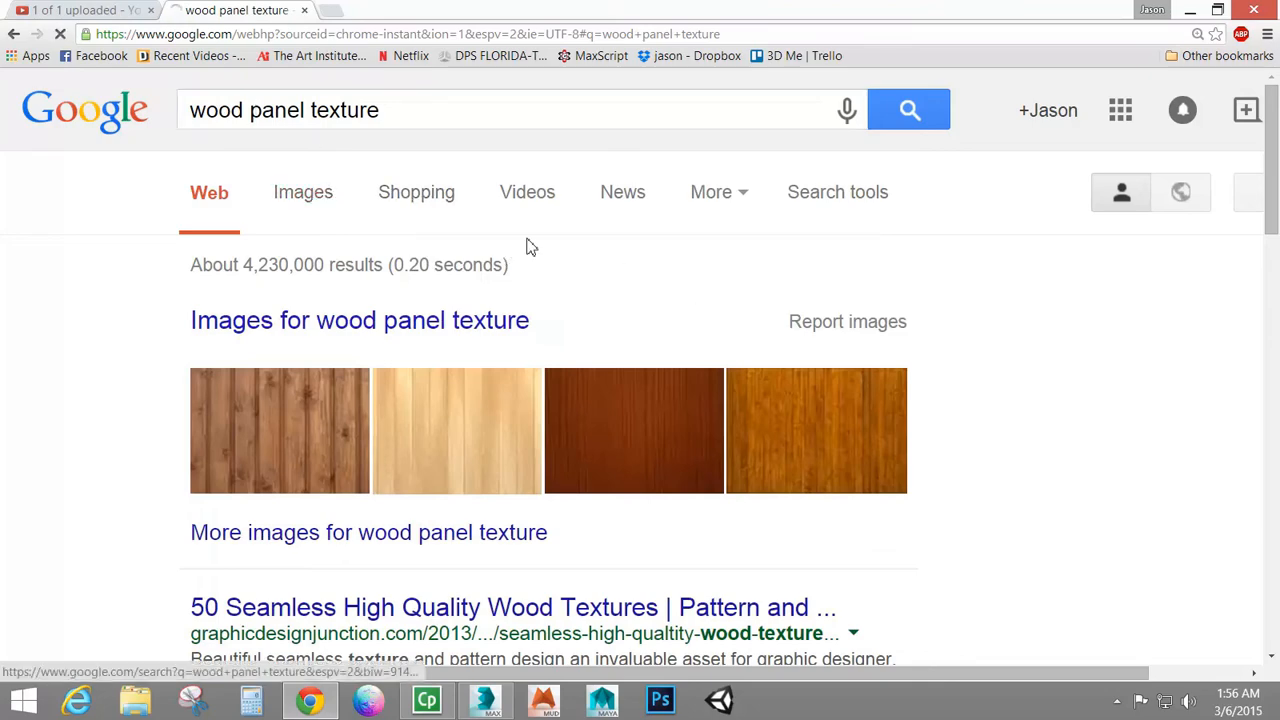
Show the image results and limit them to an exact size of 1024 × 1024 px
{"action": "left_click", "coordinate": [314, 200]}
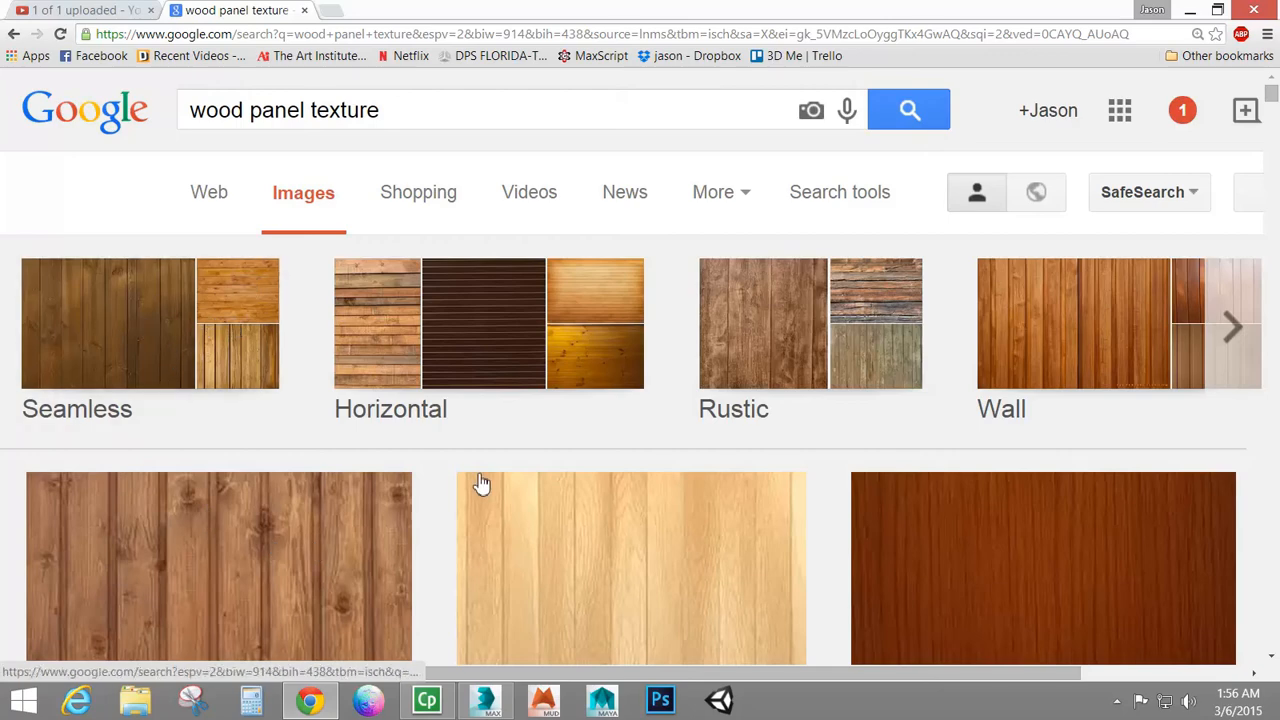
{"action": "scroll", "coordinate": [480, 486], "scroll_direction": "down", "scroll_amount": 1}
{"action": "scroll", "coordinate": [485, 480], "scroll_direction": "up", "scroll_amount": 1}
{"action": "left_click", "coordinate": [846, 192]}
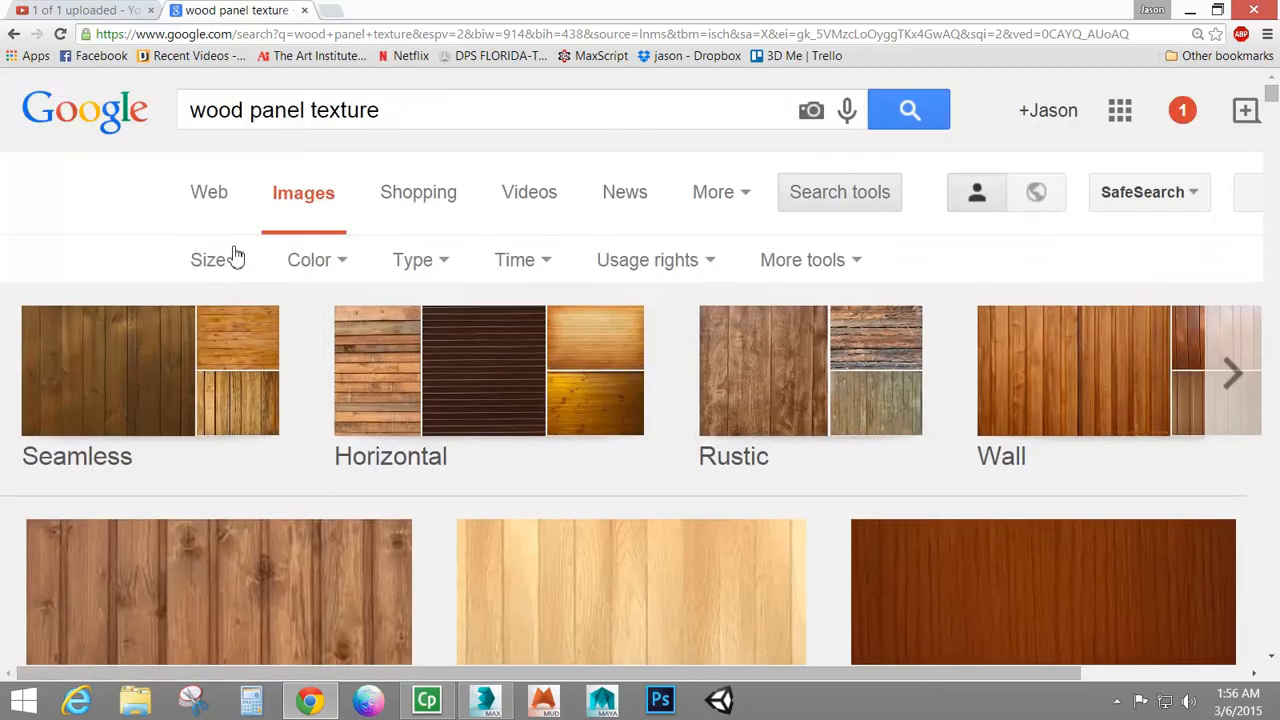
{"action": "left_click", "coordinate": [208, 264]}
{"action": "mouse_move", "coordinate": [229, 478]}
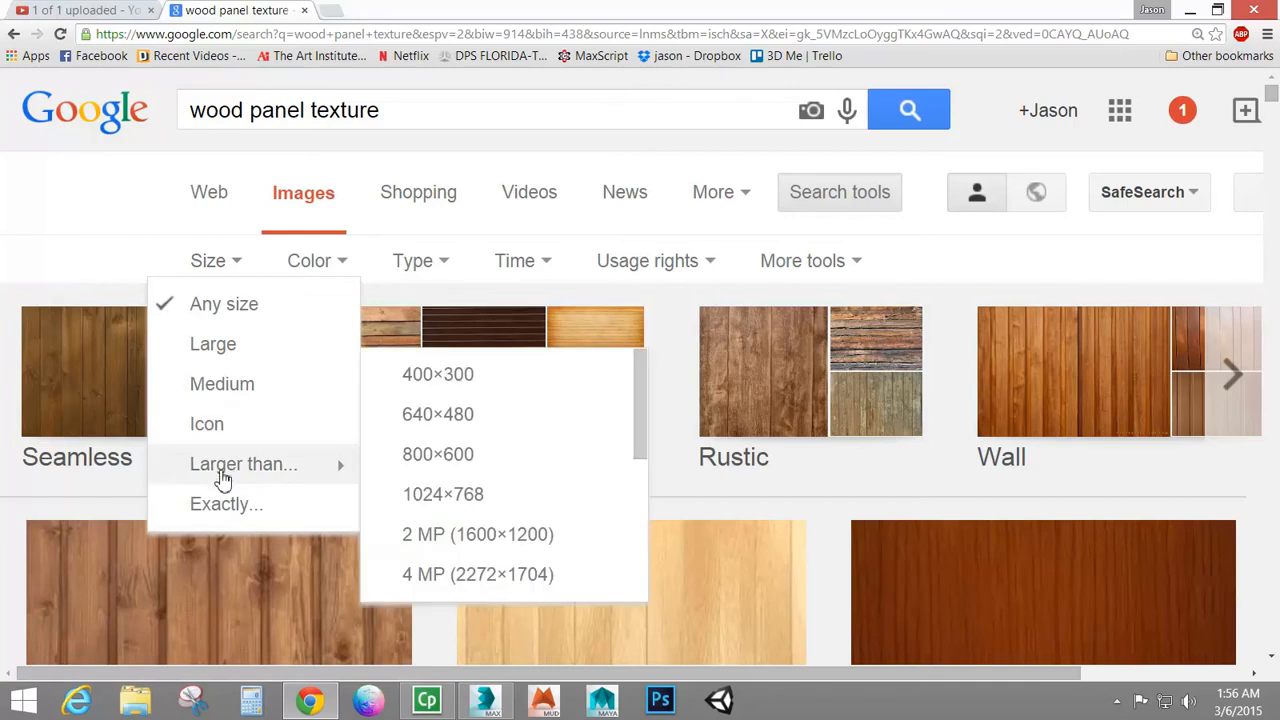
{"action": "left_click", "coordinate": [222, 505]}
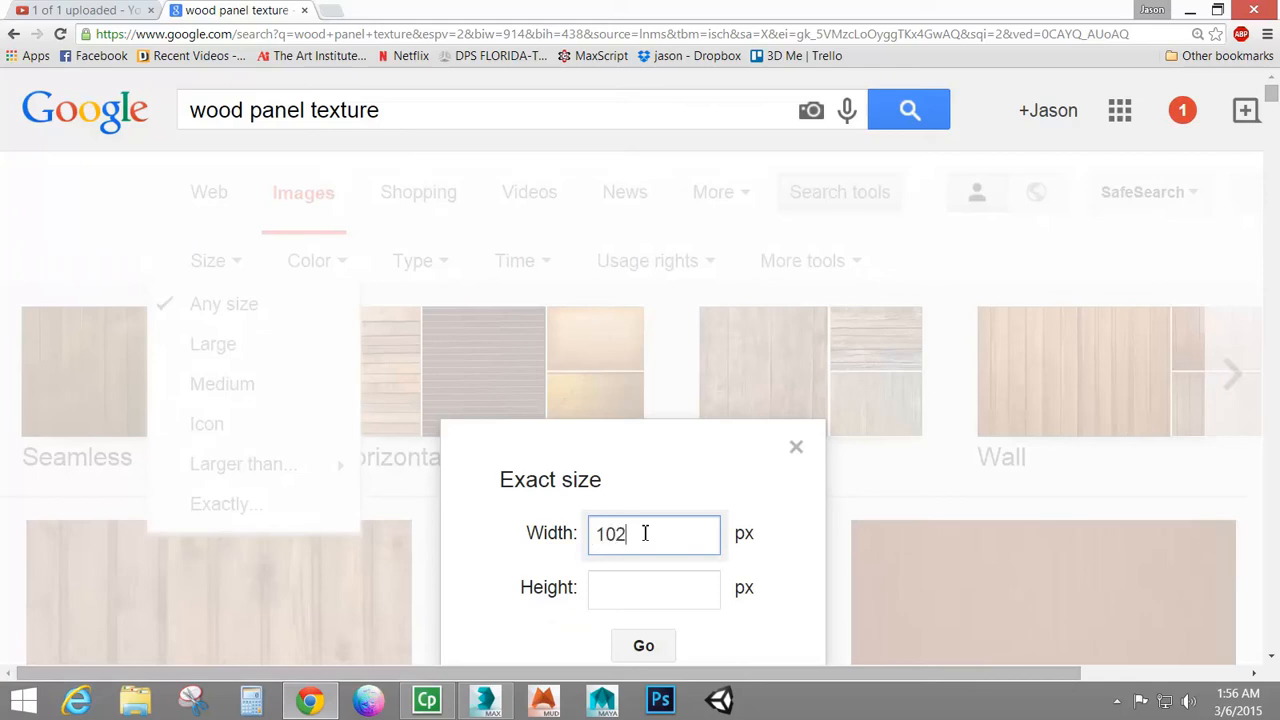
{"action": "key", "text": "Tab"}
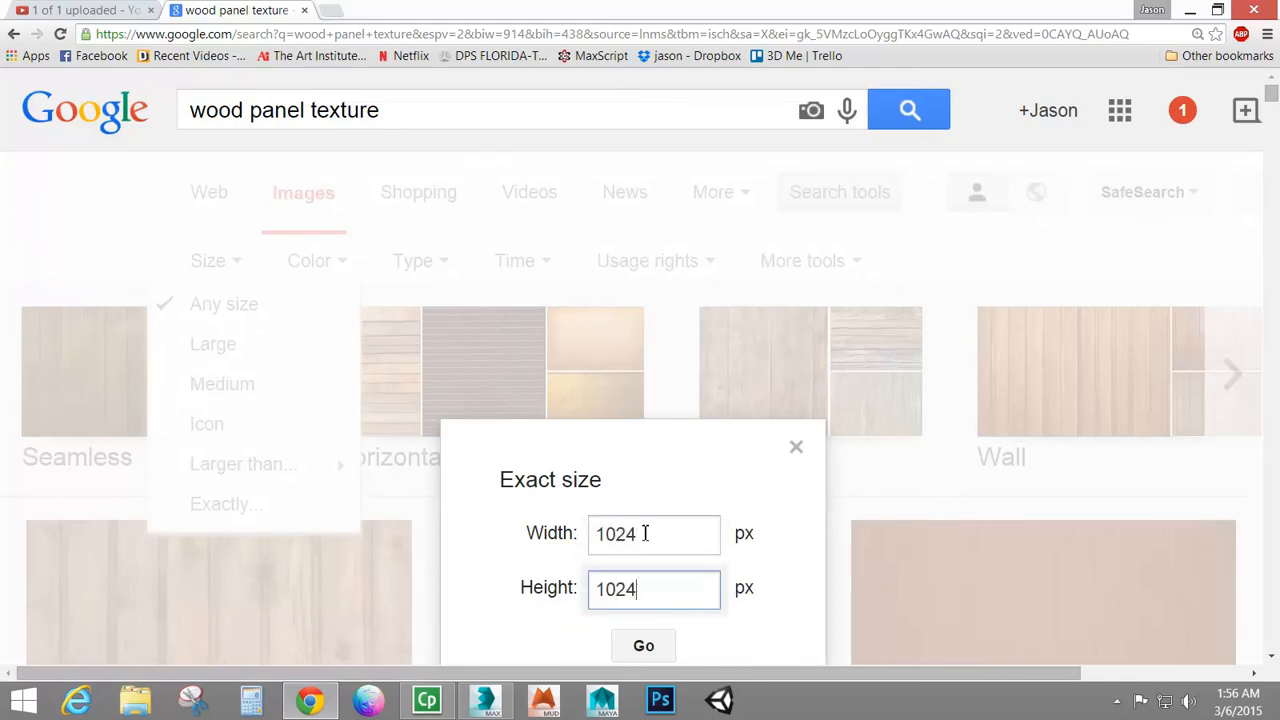
{"action": "key", "text": "Return"}
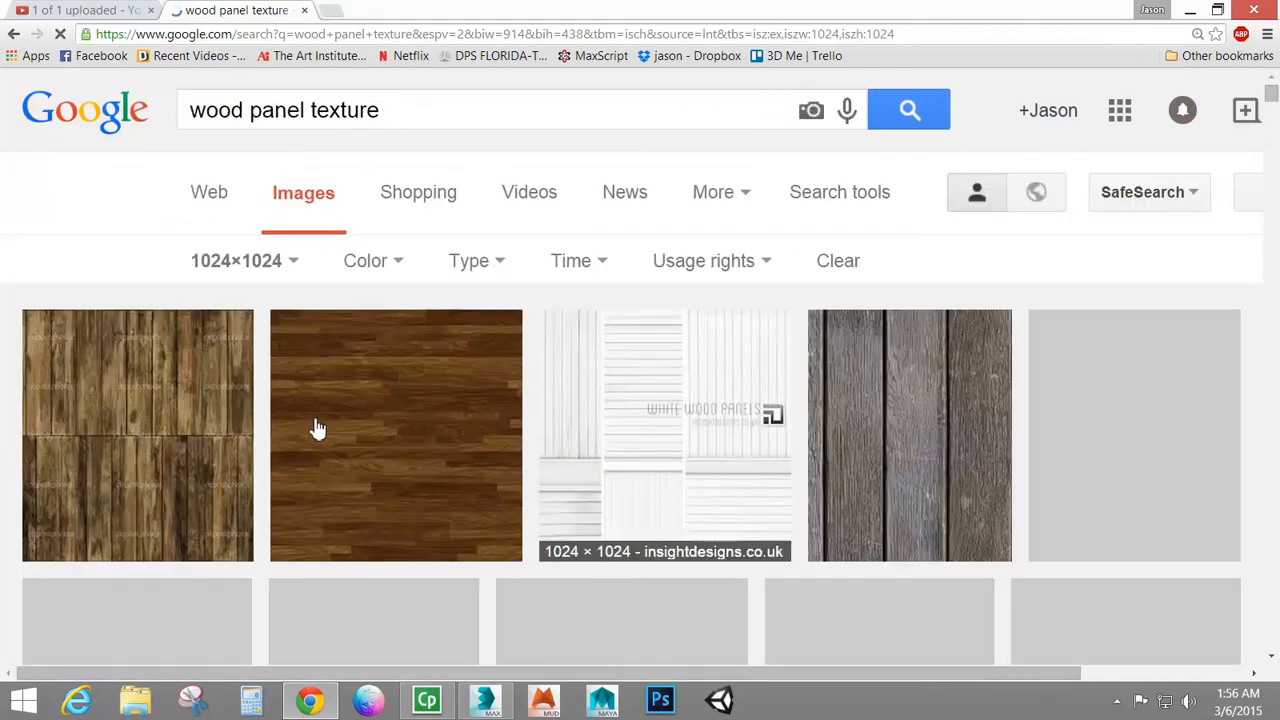
Open the source page of the brown horizontal-plank wood texture and start saving its image
{"action": "left_click", "coordinate": [515, 365]}
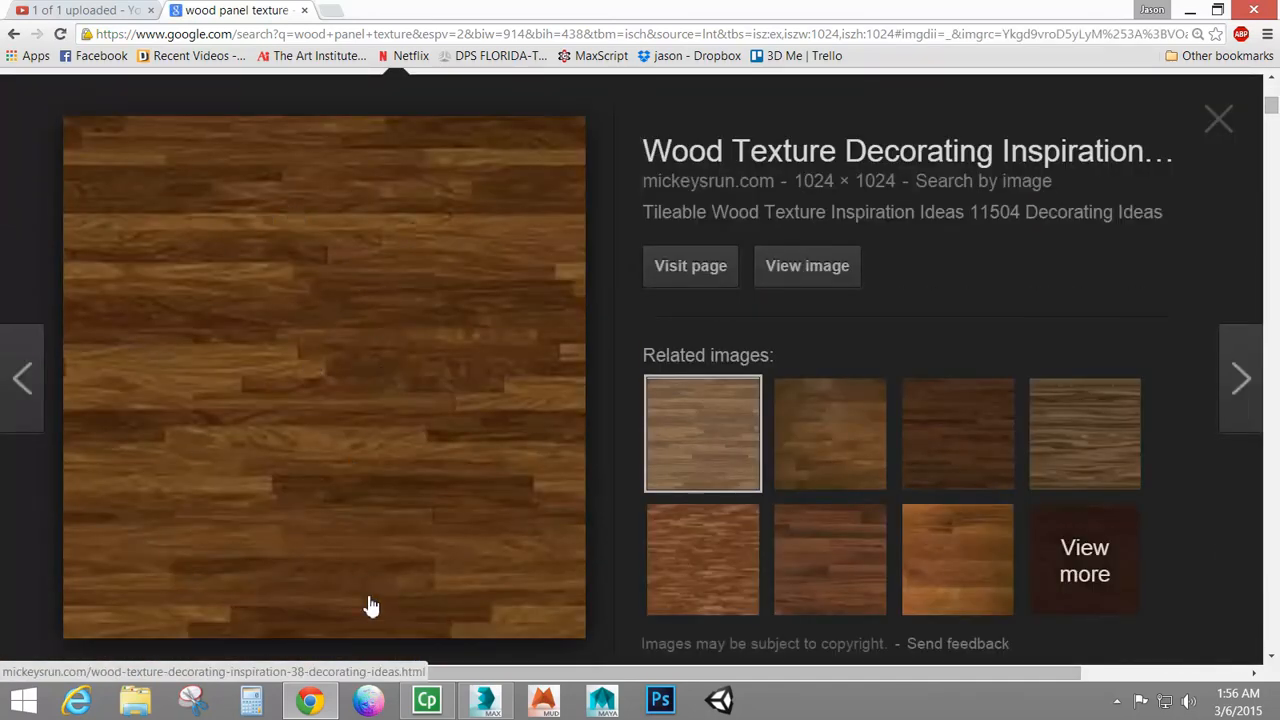
{"action": "left_click", "coordinate": [818, 272]}
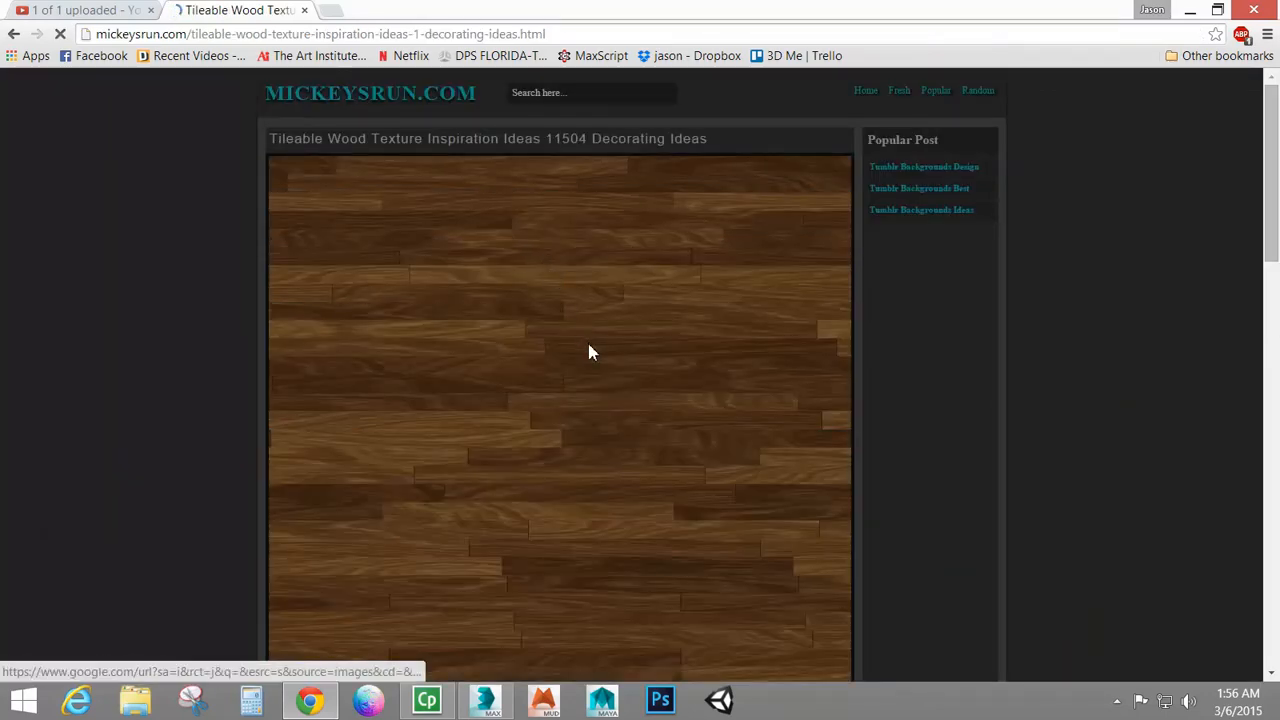
{"action": "right_click", "coordinate": [589, 347]}
{"action": "left_click", "coordinate": [637, 359]}
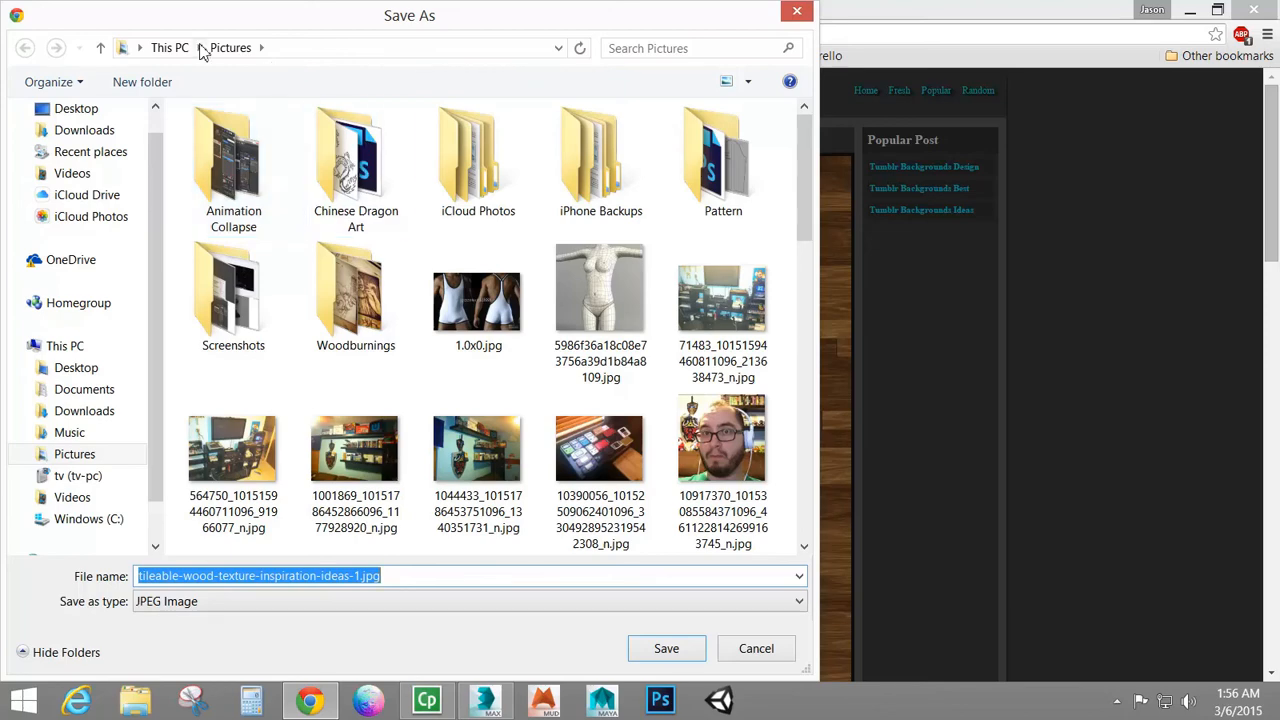
Save the wood image as WoodPanel in Documents > 3dsMax > scenes > Modular_Rooms > Room Sections
{"action": "left_click", "coordinate": [92, 389]}
{"action": "double_click", "coordinate": [245, 164]}
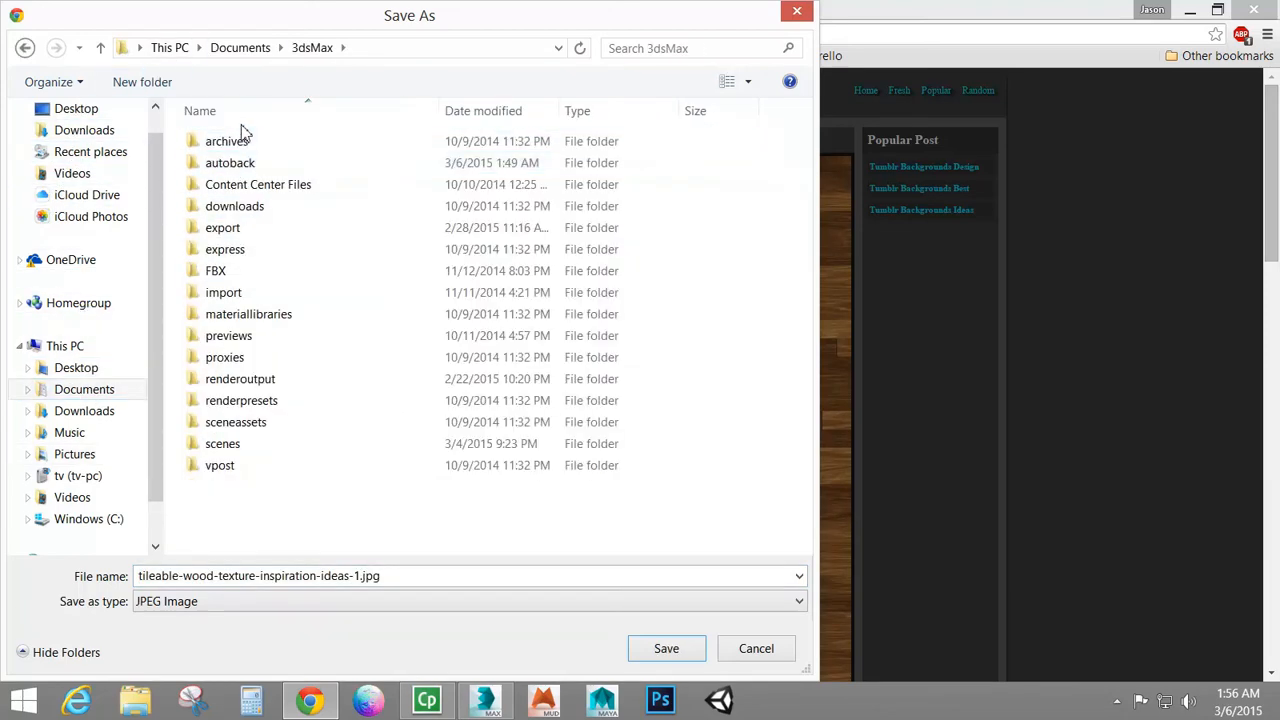
{"action": "double_click", "coordinate": [229, 443]}
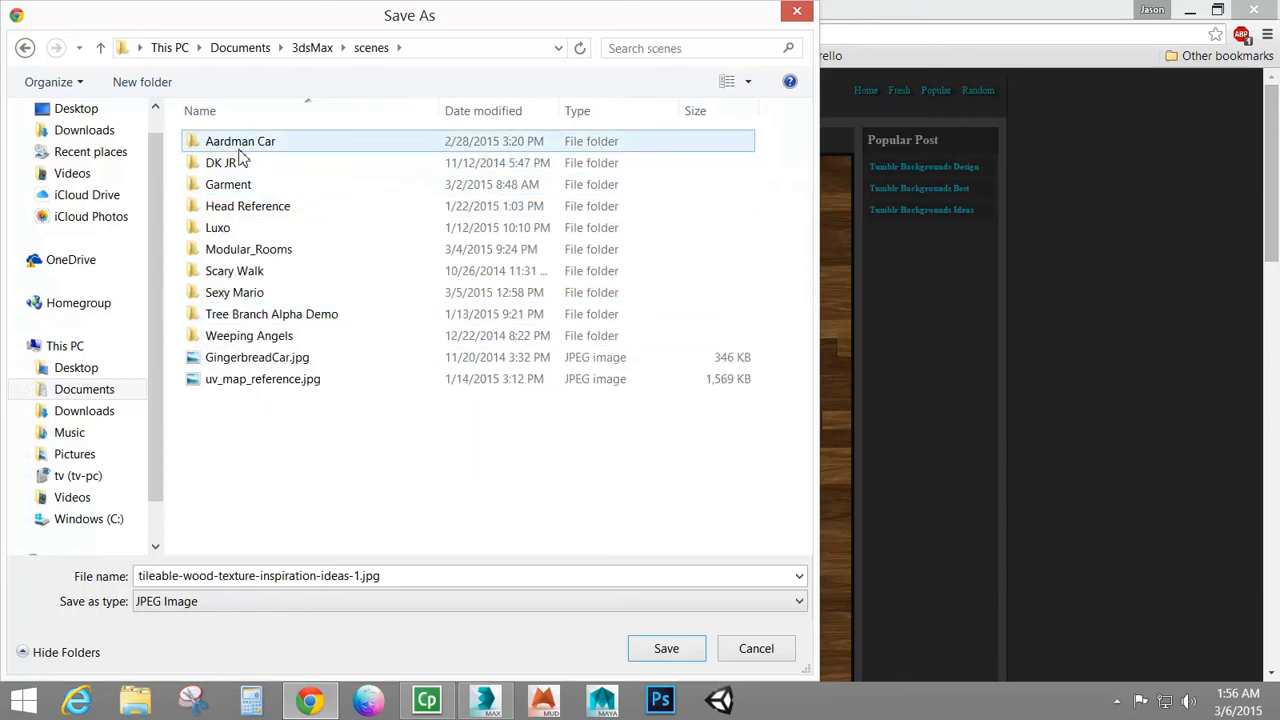
{"action": "double_click", "coordinate": [245, 249]}
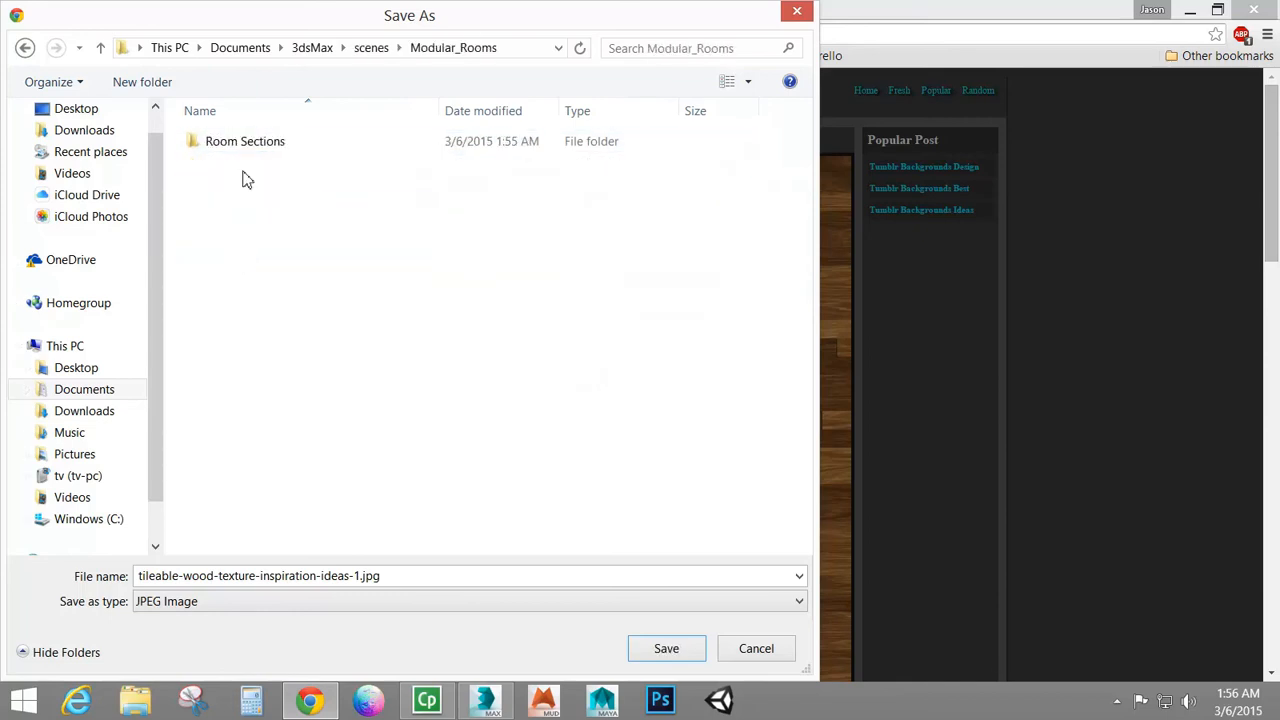
{"action": "double_click", "coordinate": [245, 152]}
{"action": "left_click", "coordinate": [406, 577]}
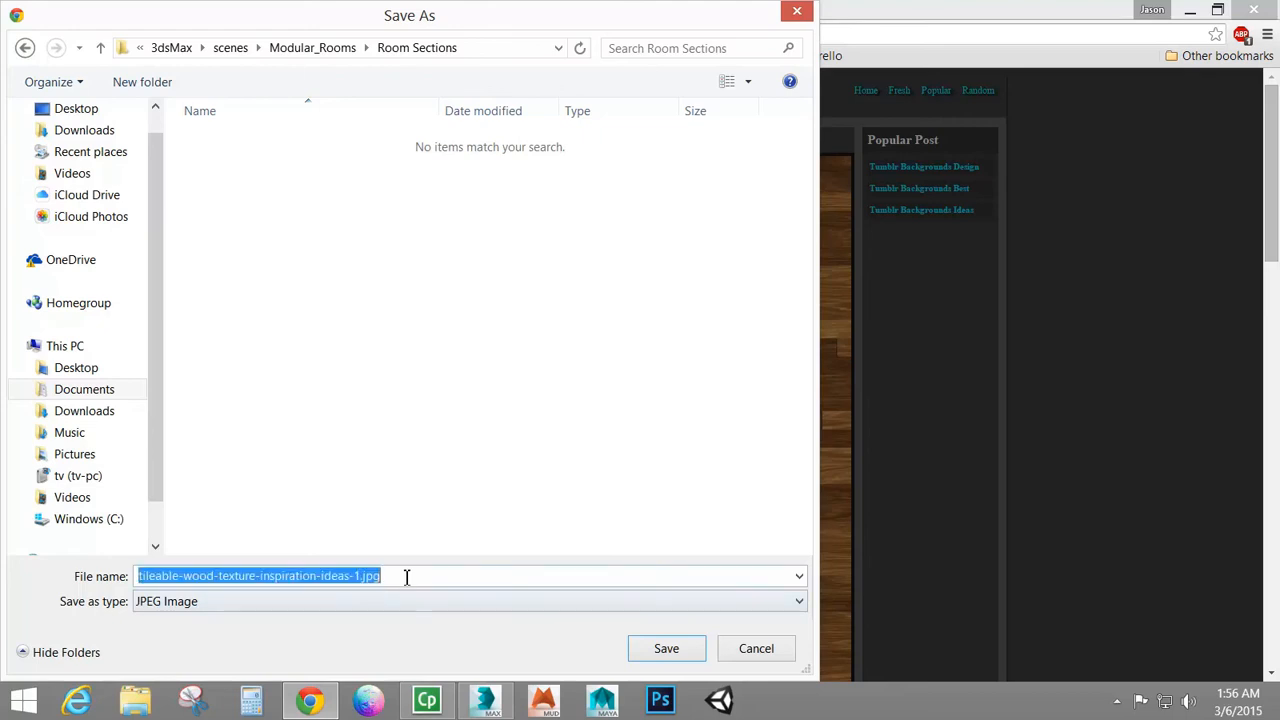
{"action": "type", "text": "Woo"}
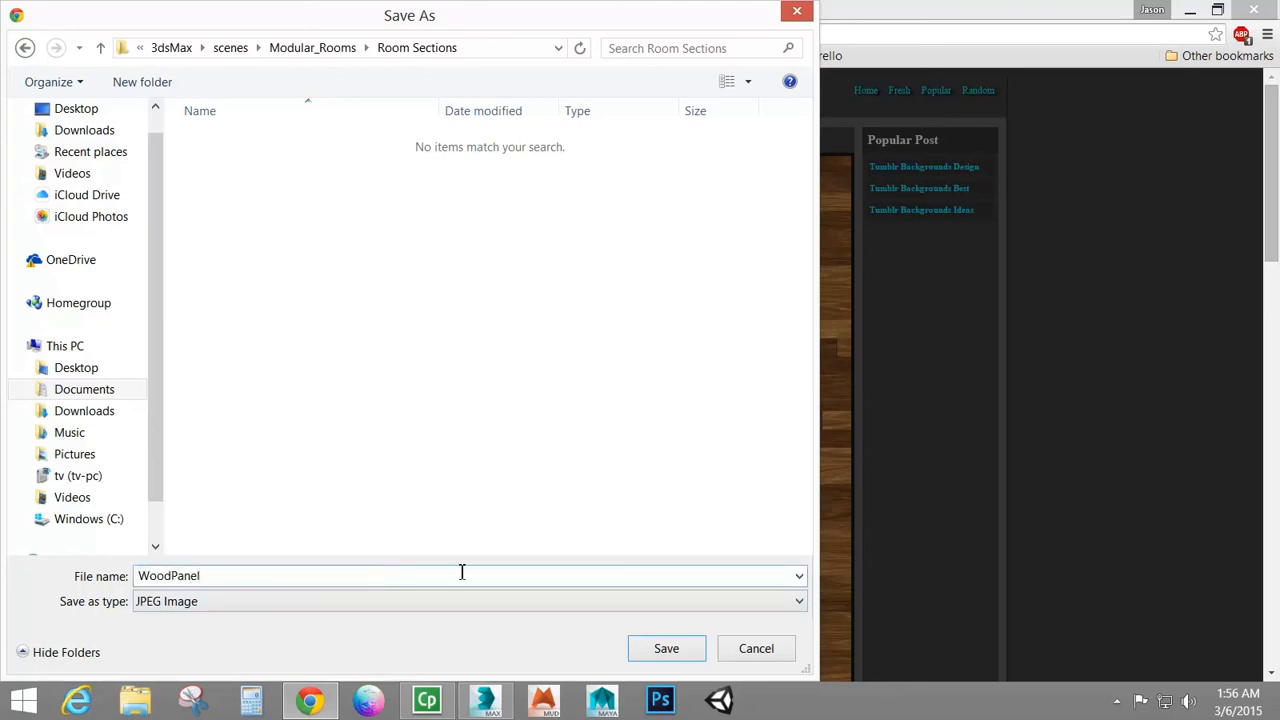
{"action": "type", "text": "dPanel"}
{"action": "left_click", "coordinate": [666, 648]}
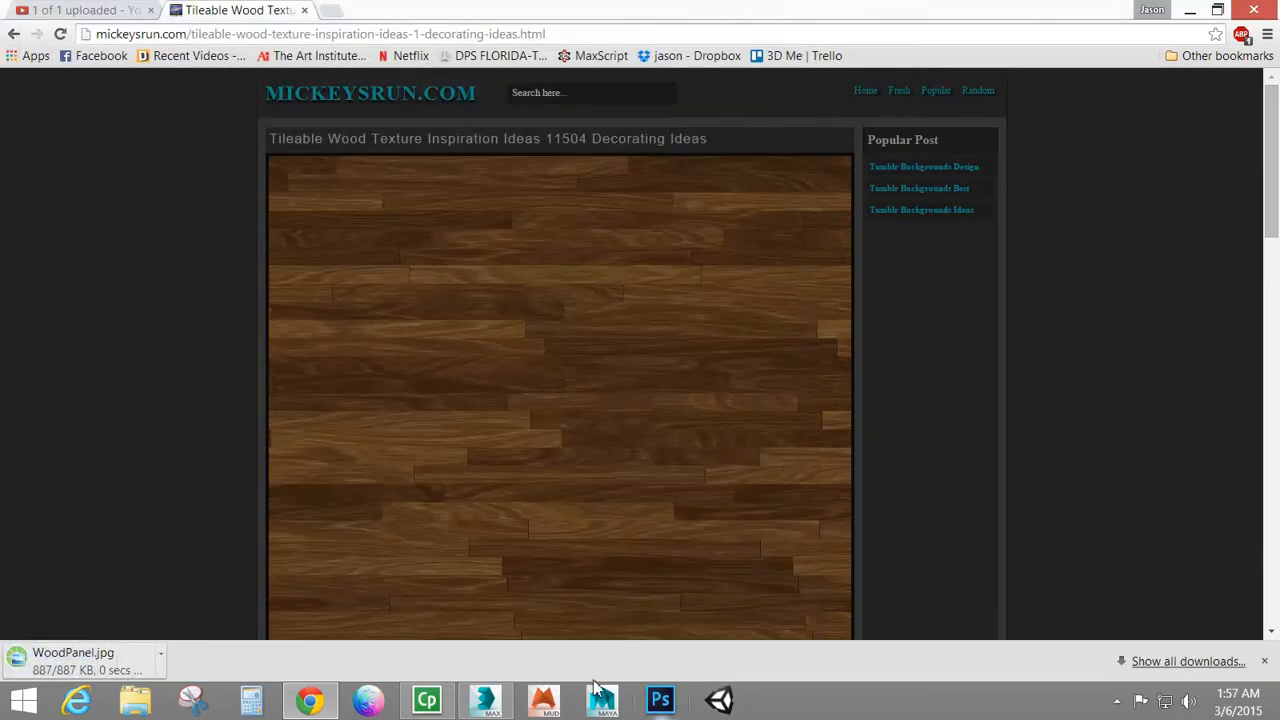
Switch to 3ds Max and add a Standard material in the Slate Material Editor
{"action": "left_click", "coordinate": [488, 703]}
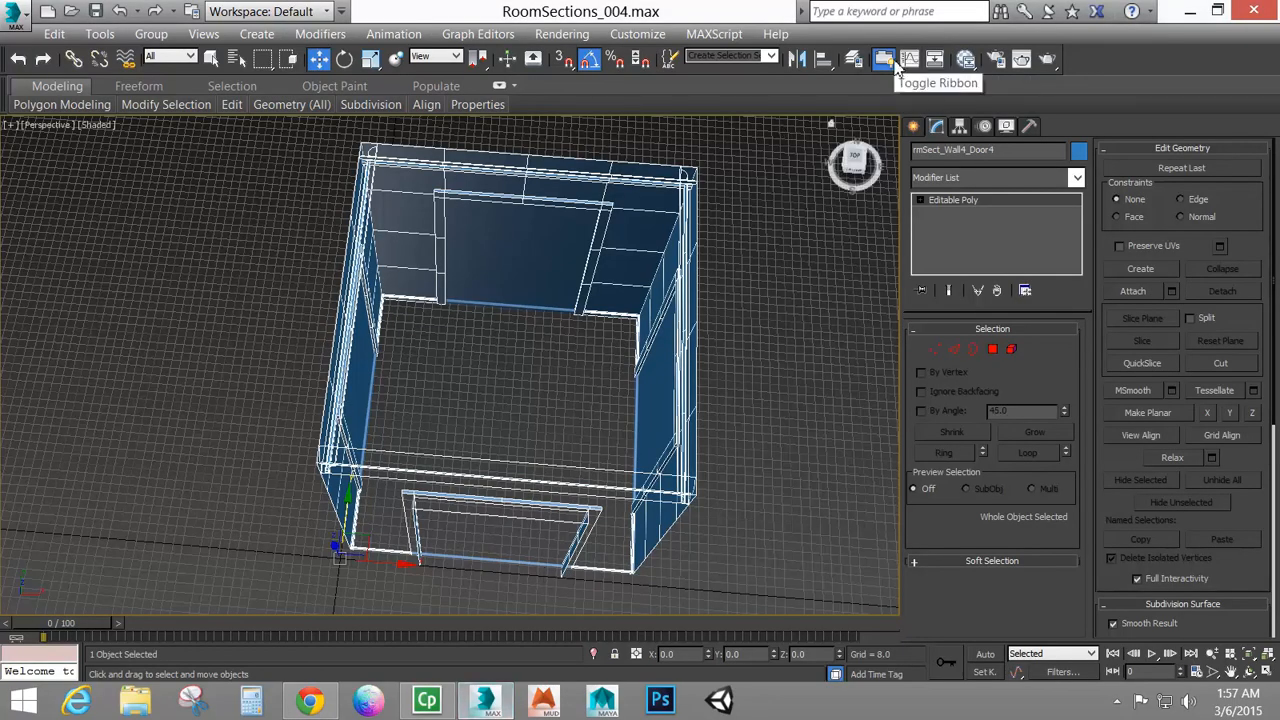
{"action": "left_click", "coordinate": [966, 59]}
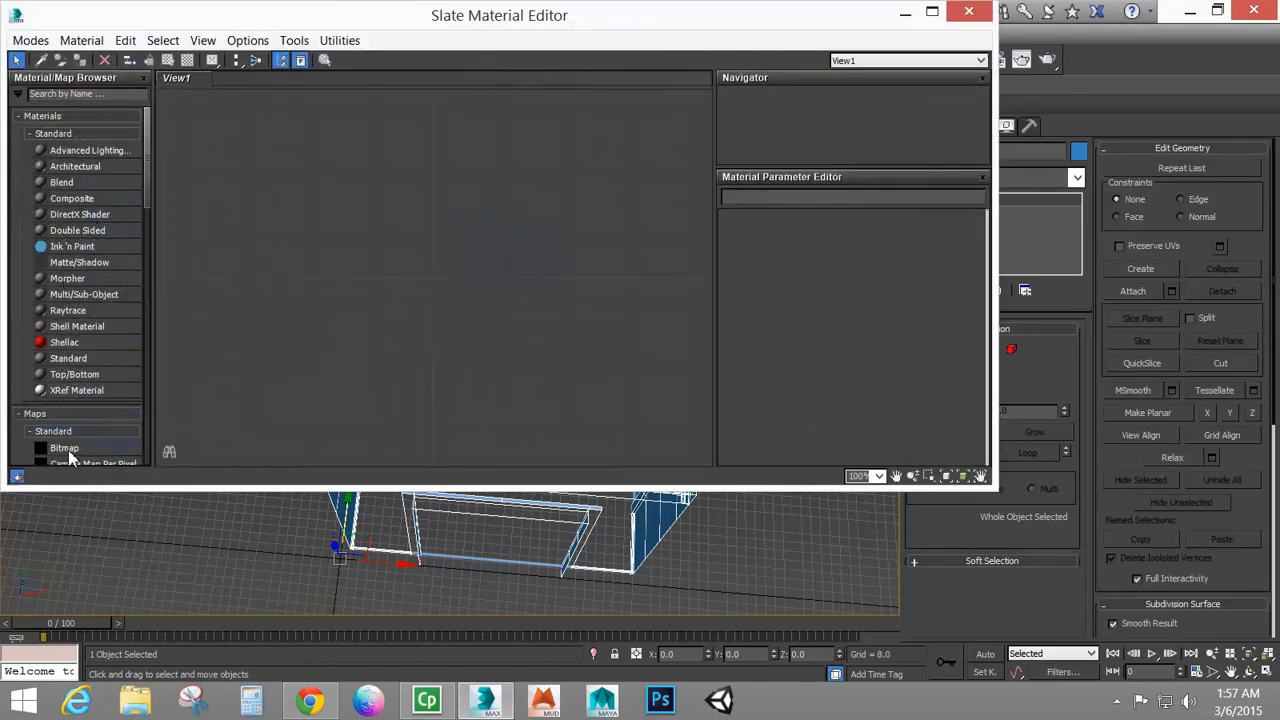
{"action": "left_click_drag", "start_coordinate": [63, 360], "coordinate": [420, 314]}
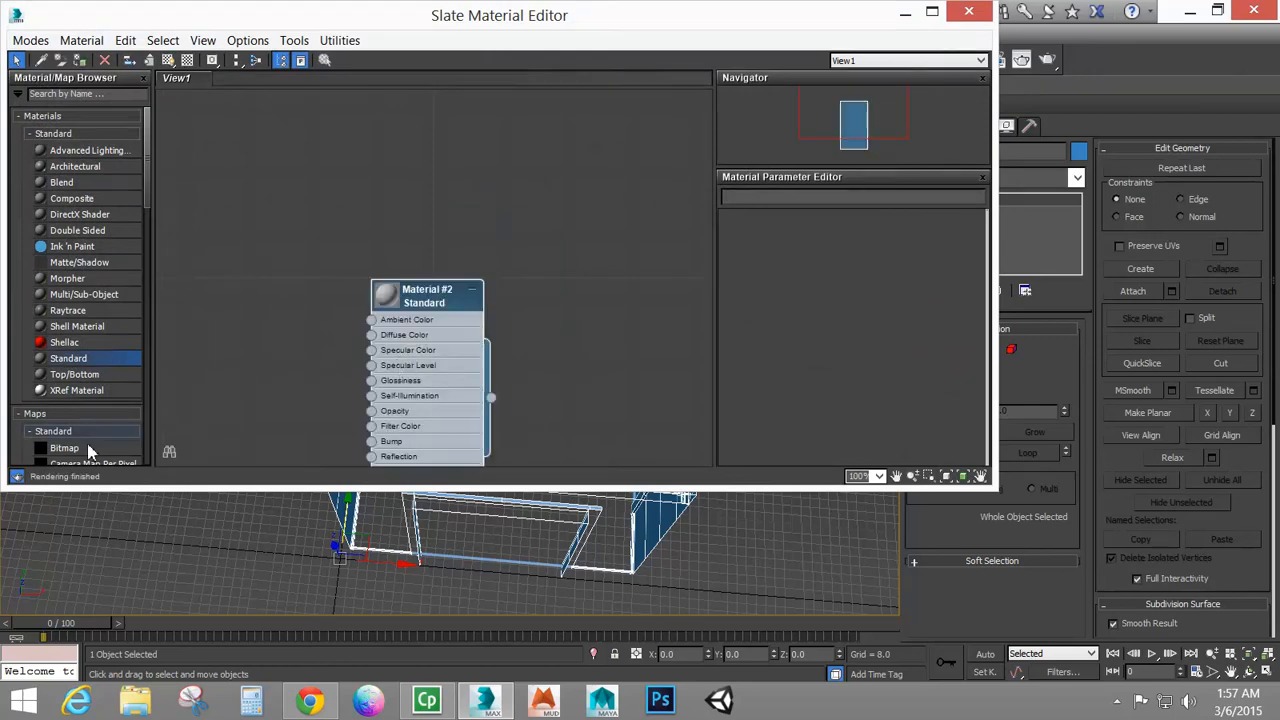
Add a Bitmap map beside the material, using WoodPanel.jpg from the Room Sections folder
{"action": "left_click_drag", "start_coordinate": [62, 446], "coordinate": [293, 327]}
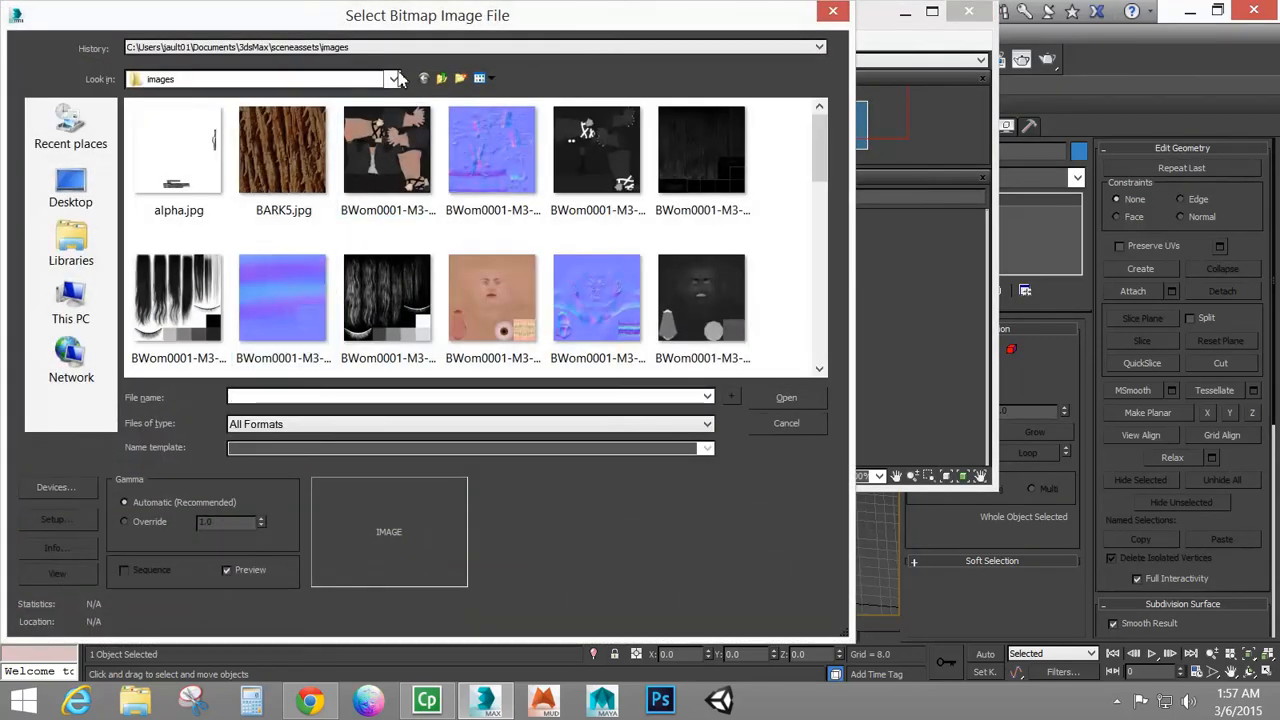
{"action": "left_click", "coordinate": [411, 47]}
{"action": "left_click", "coordinate": [411, 77]}
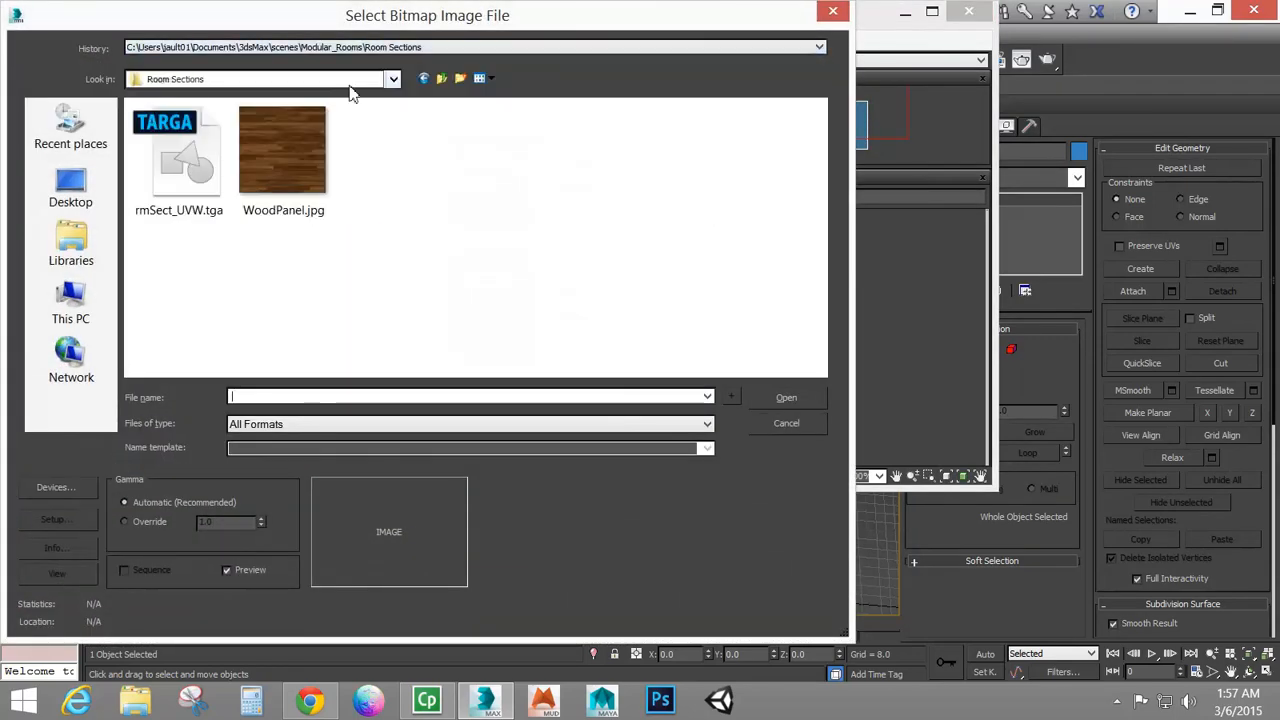
{"action": "left_click", "coordinate": [267, 140]}
{"action": "left_click", "coordinate": [789, 398]}
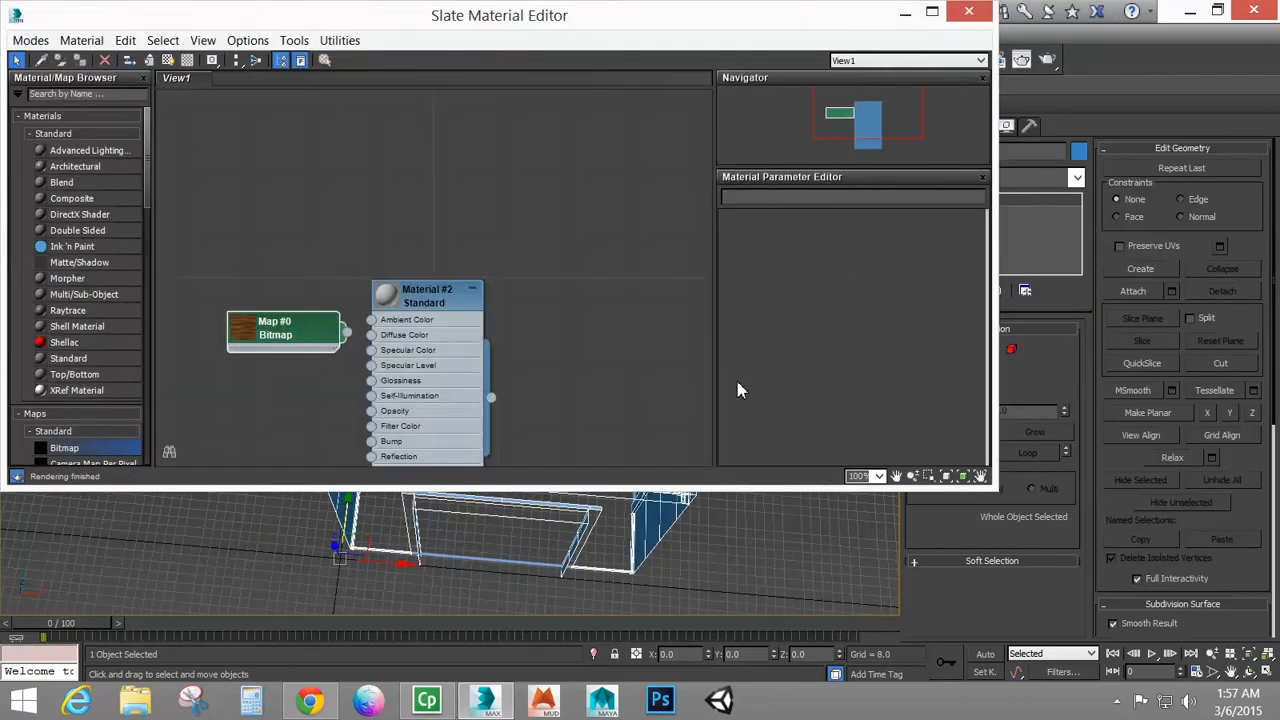
Set the bitmap's W angle to 90, connect it to the material's Diffuse Color, and show the shaded material in the viewport
{"action": "double_click", "coordinate": [305, 338]}
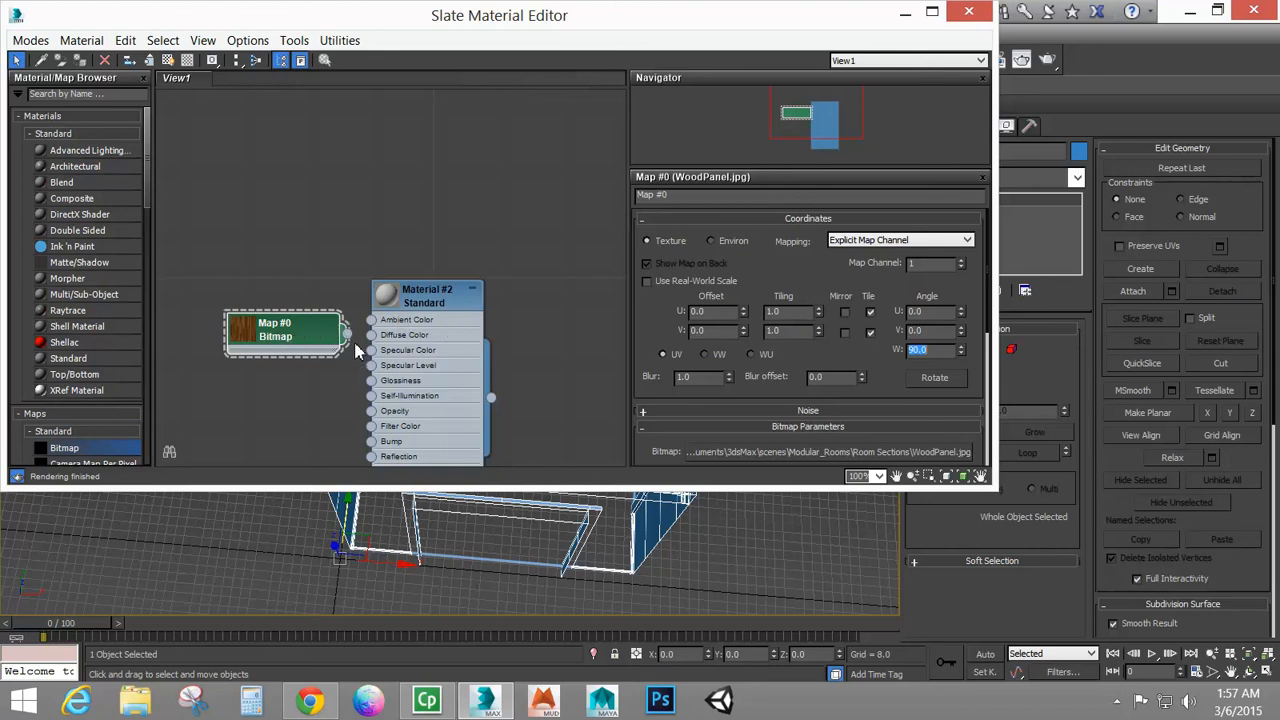
{"action": "left_click_drag", "start_coordinate": [346, 332], "coordinate": [371, 334]}
{"action": "left_click", "coordinate": [427, 296]}
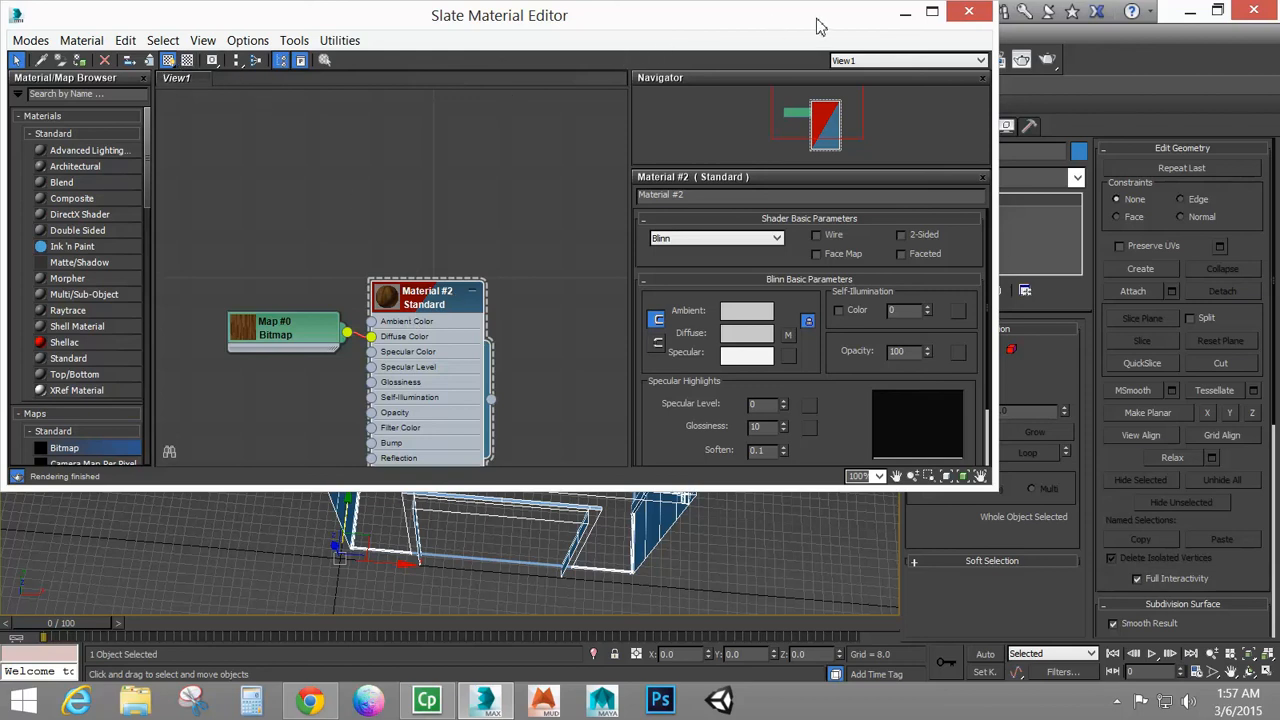
Select all objects in the scene, assign the wood material to them, and close the material editor
{"action": "middle_click_drag", "start_coordinate": [576, 405], "coordinate": [516, 286]}
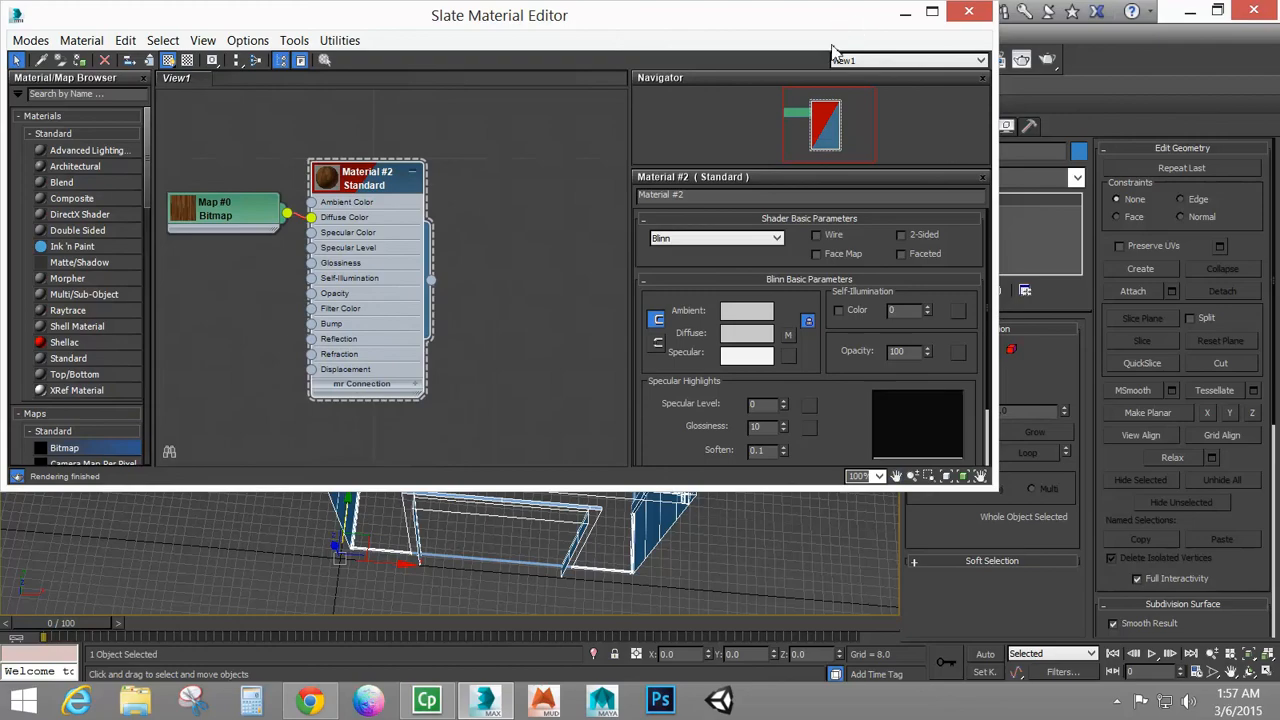
{"action": "left_click_drag", "start_coordinate": [837, 30], "coordinate": [761, 338]}
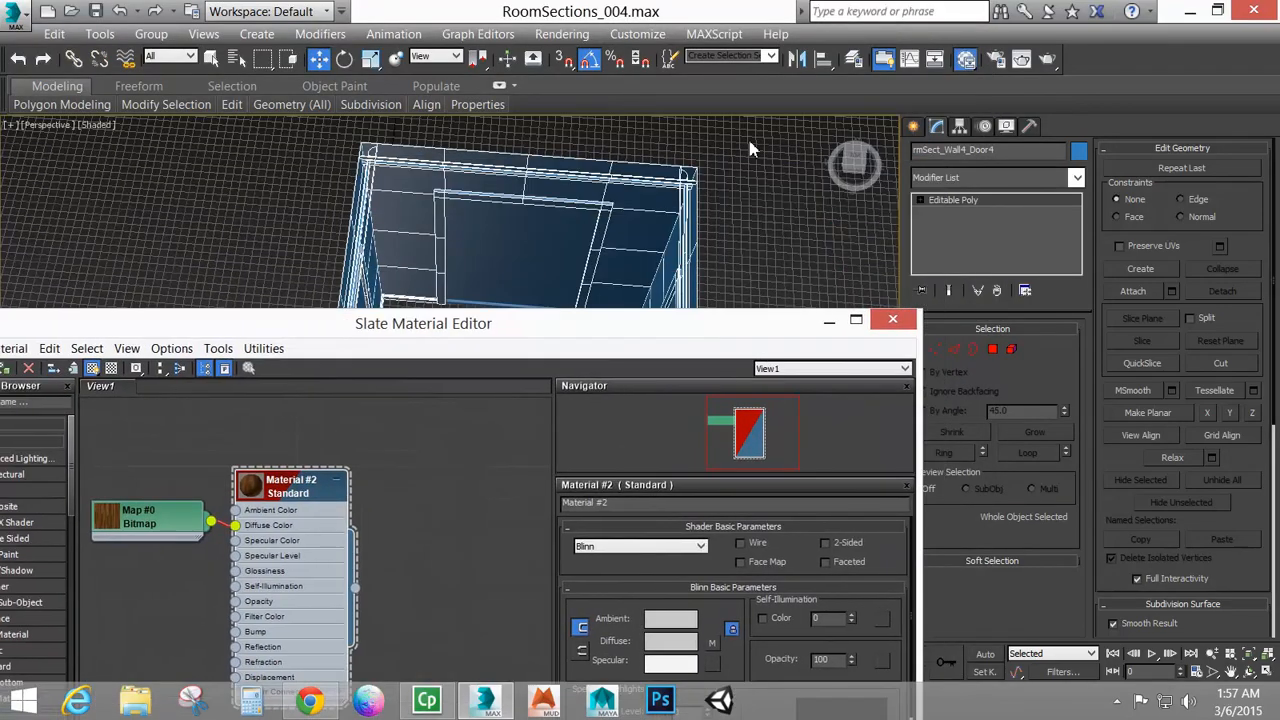
{"action": "key", "text": "ctrl+a"}
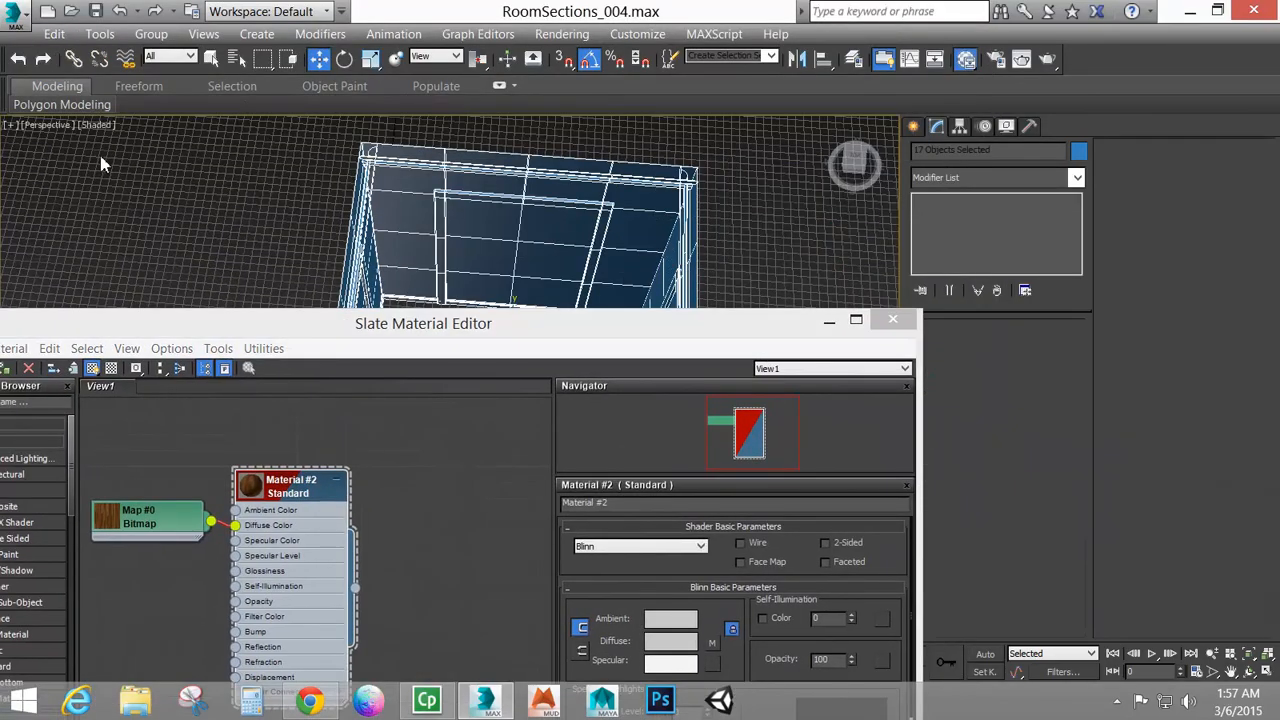
{"action": "left_click_drag", "start_coordinate": [72, 319], "coordinate": [259, 253]}
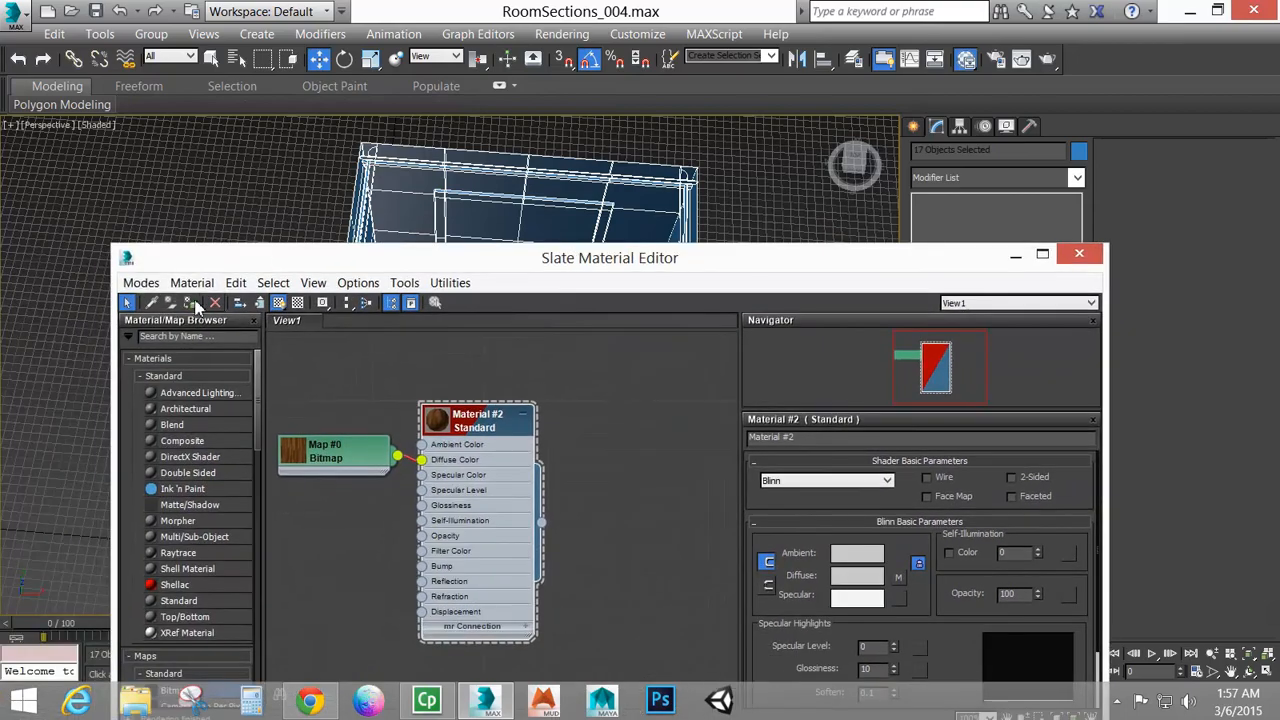
{"action": "left_click", "coordinate": [191, 305]}
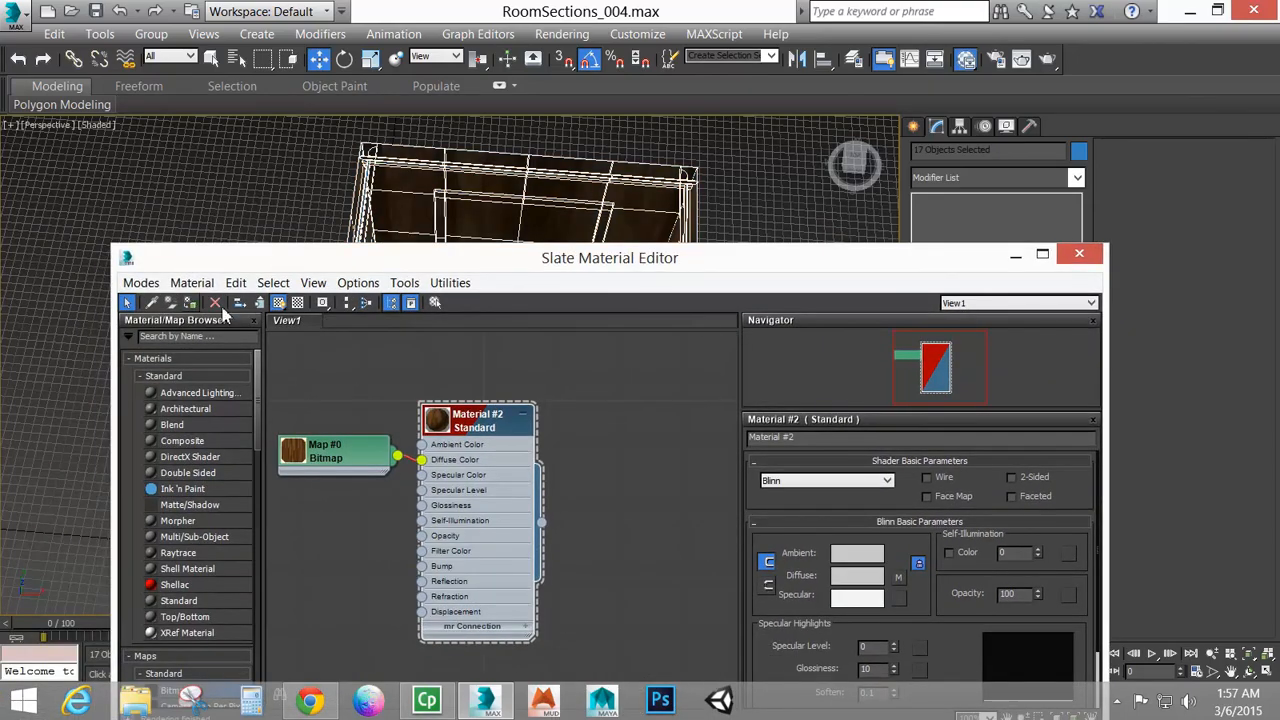
{"action": "left_click", "coordinate": [1079, 254]}
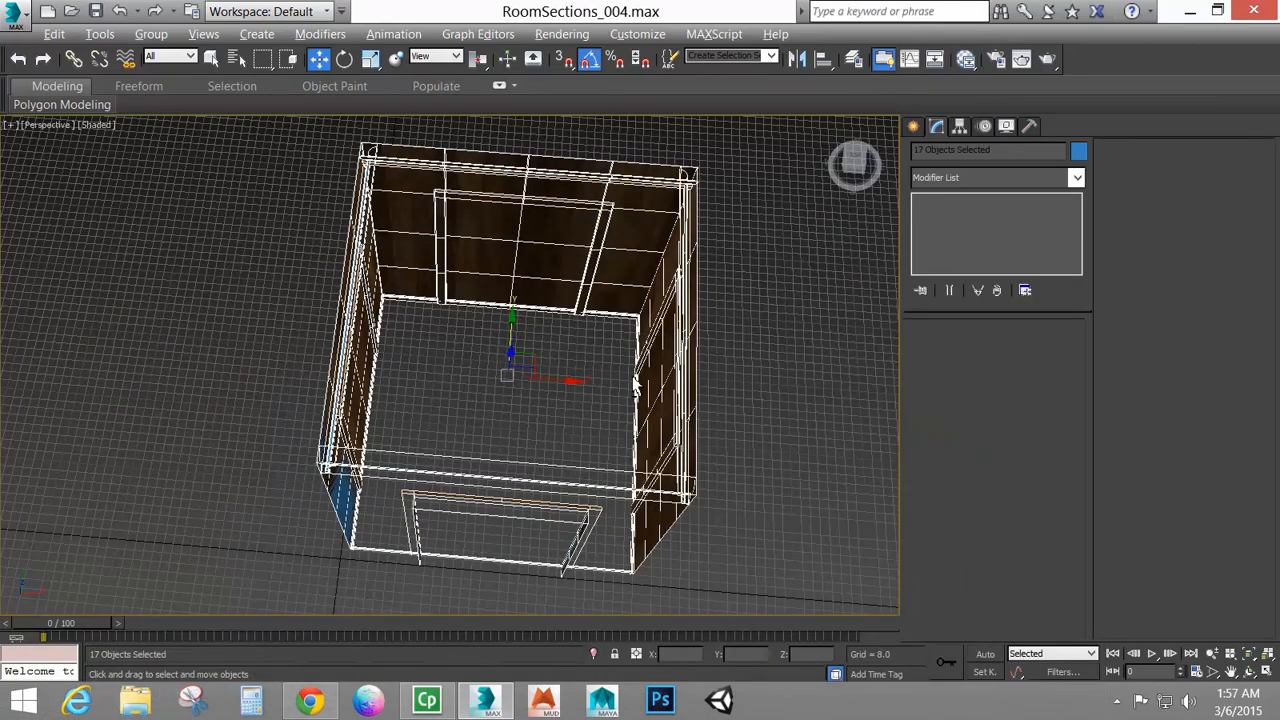
Move the rmSect_Wall4_Door0 section out of the stack along X to about 335.6, and deselect it
{"action": "middle_click_drag", "start_coordinate": [634, 388], "coordinate": [609, 335], "text": "alt"}
{"action": "left_click", "coordinate": [516, 213]}
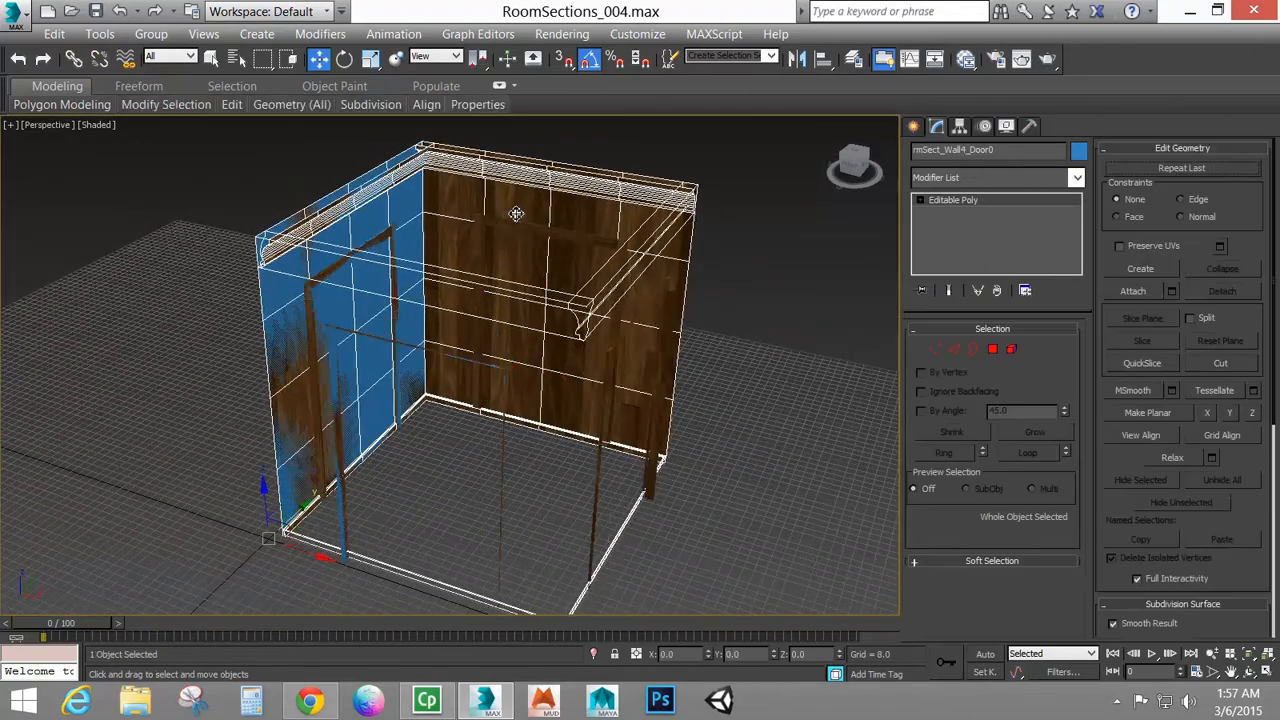
{"action": "middle_click_drag", "start_coordinate": [580, 406], "coordinate": [573, 405]}
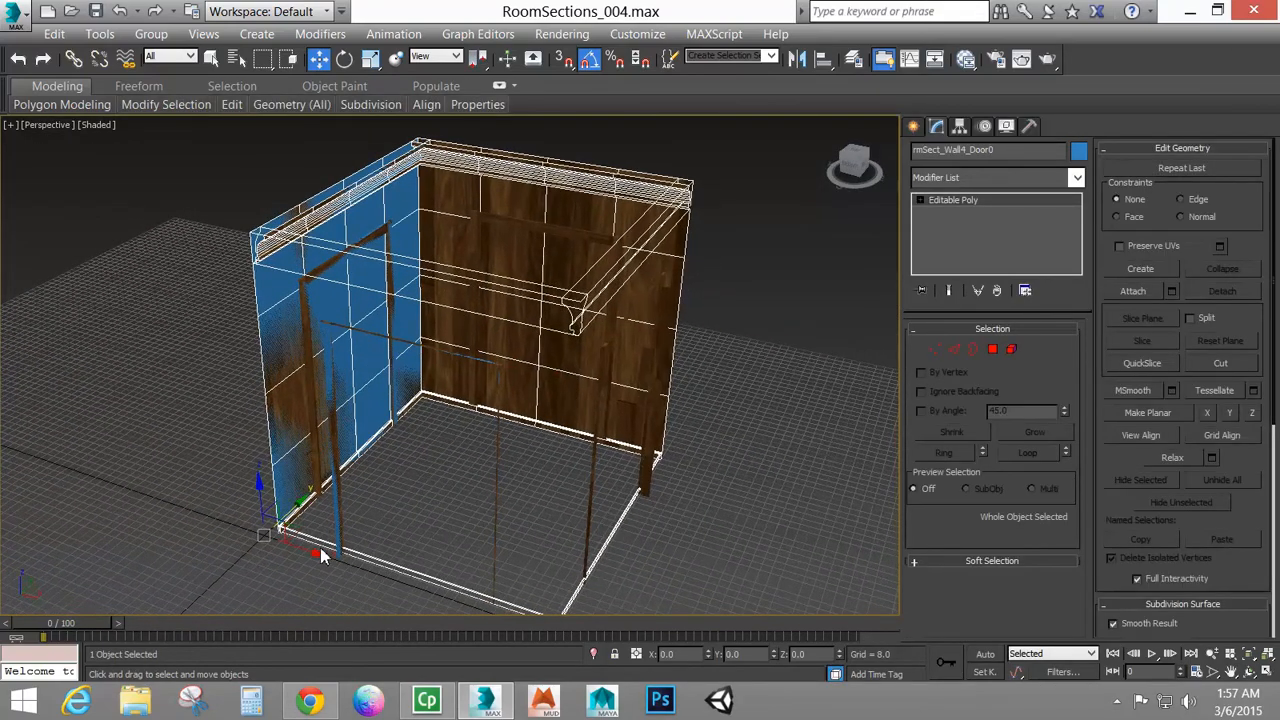
{"action": "left_click_drag", "start_coordinate": [310, 551], "coordinate": [730, 643]}
{"action": "middle_click_drag", "start_coordinate": [654, 557], "coordinate": [360, 427]}
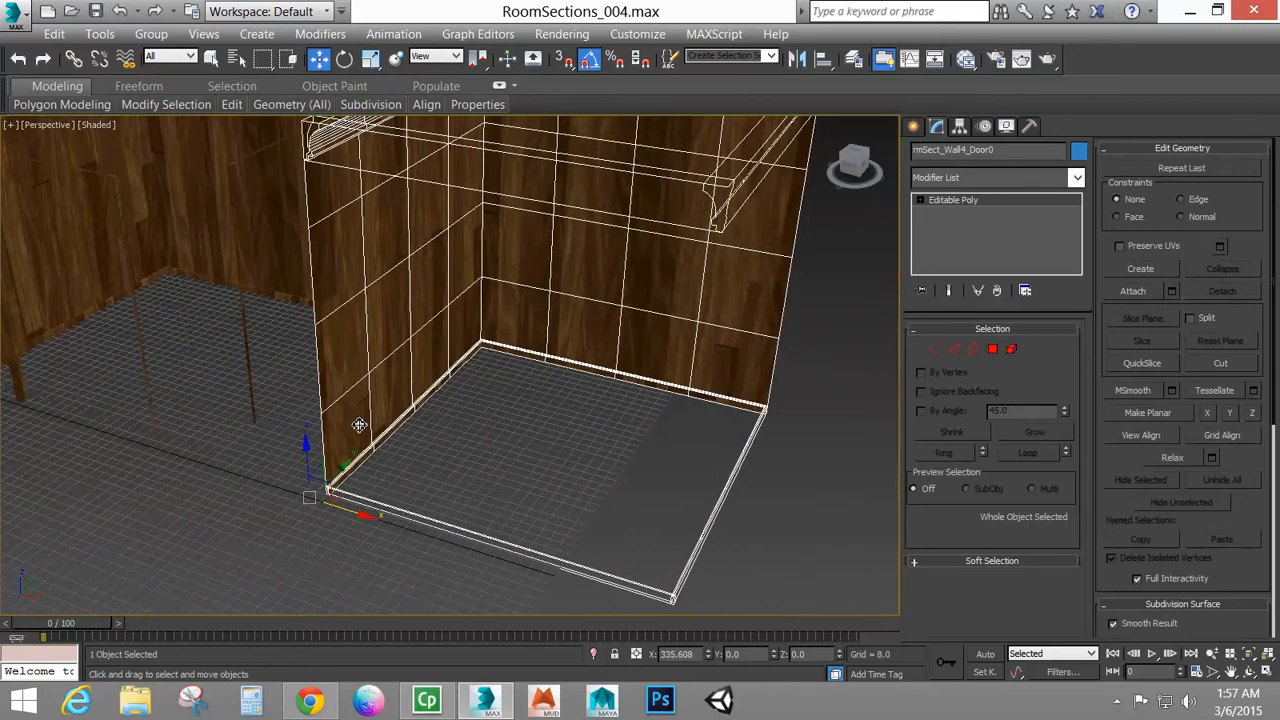
{"action": "scroll", "coordinate": [360, 427], "scroll_direction": "down", "scroll_amount": 2}
{"action": "left_click", "coordinate": [698, 371]}
Move rmSect_Wall2_Door0_Hallway along X to about -328.4 and rmSect_Wall4_Door3 to about 725.3
{"action": "middle_click_drag", "start_coordinate": [591, 457], "coordinate": [606, 377], "text": "alt"}
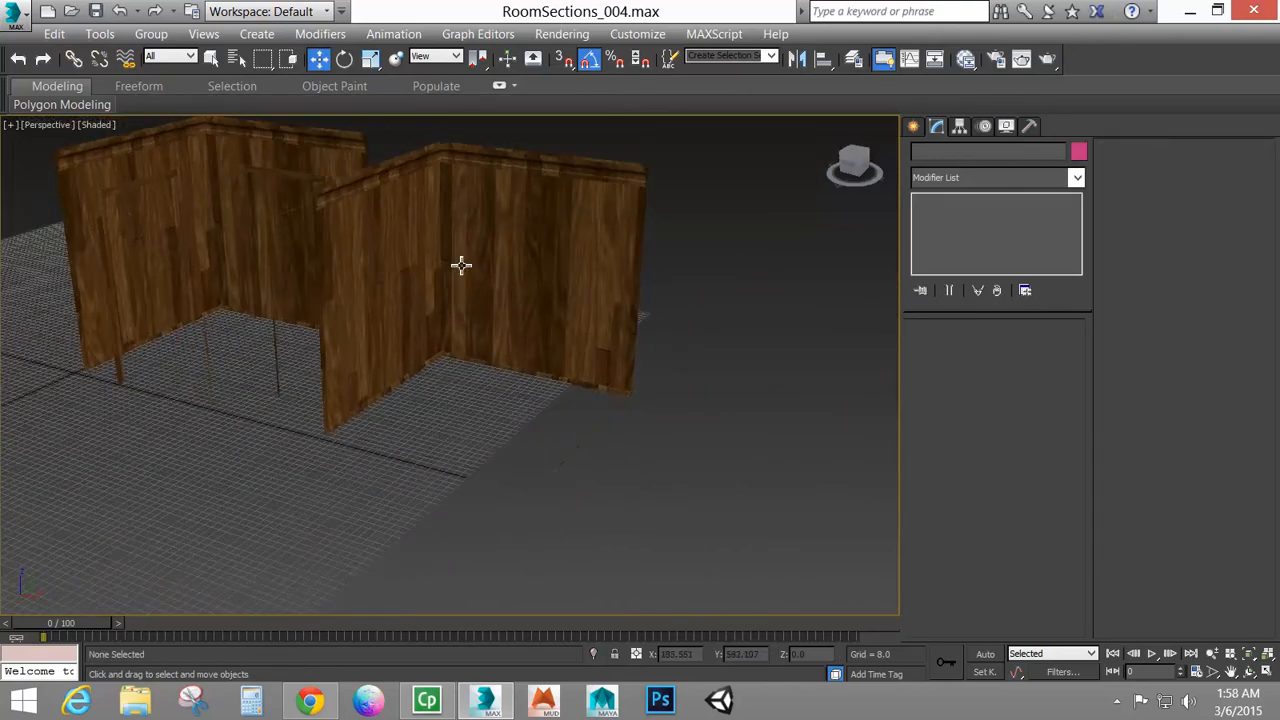
{"action": "middle_click_drag", "start_coordinate": [392, 271], "coordinate": [617, 189], "text": "alt"}
{"action": "middle_click_drag", "start_coordinate": [646, 251], "coordinate": [526, 329], "text": "alt"}
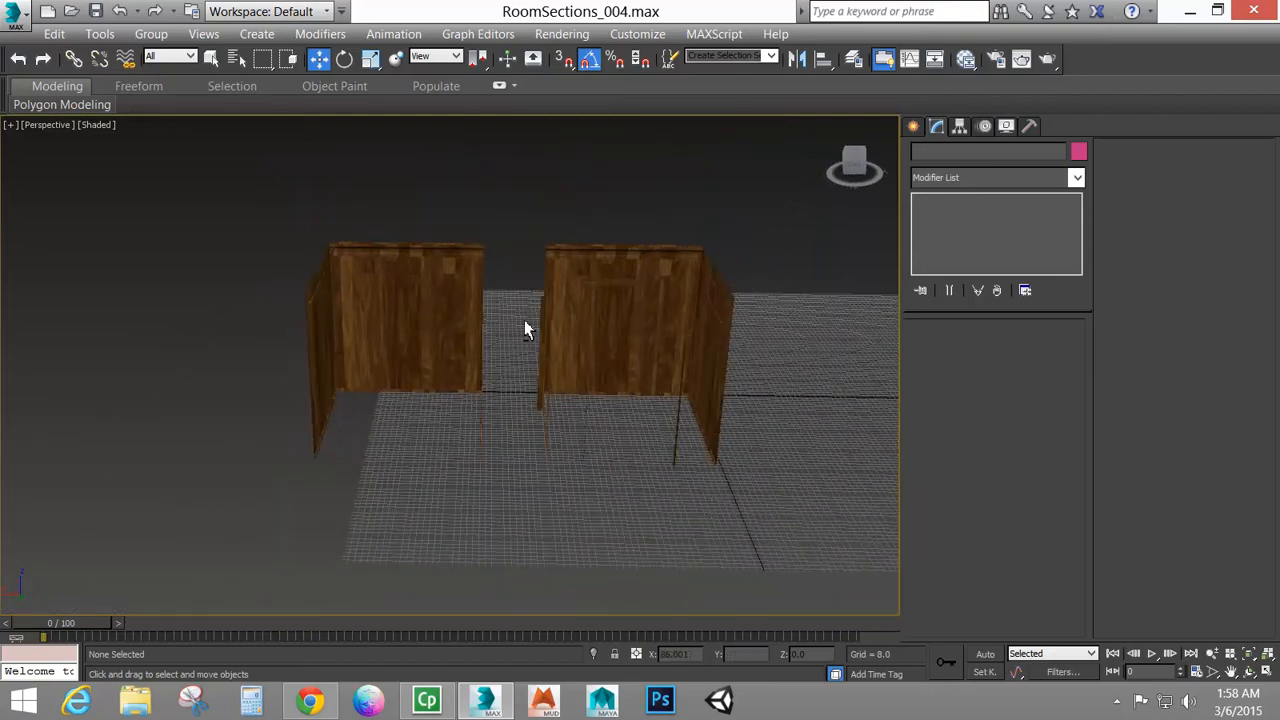
{"action": "middle_click_drag", "start_coordinate": [413, 336], "coordinate": [471, 377]}
{"action": "scroll", "coordinate": [465, 352], "scroll_direction": "up", "scroll_amount": 3}
{"action": "left_click", "coordinate": [641, 355]}
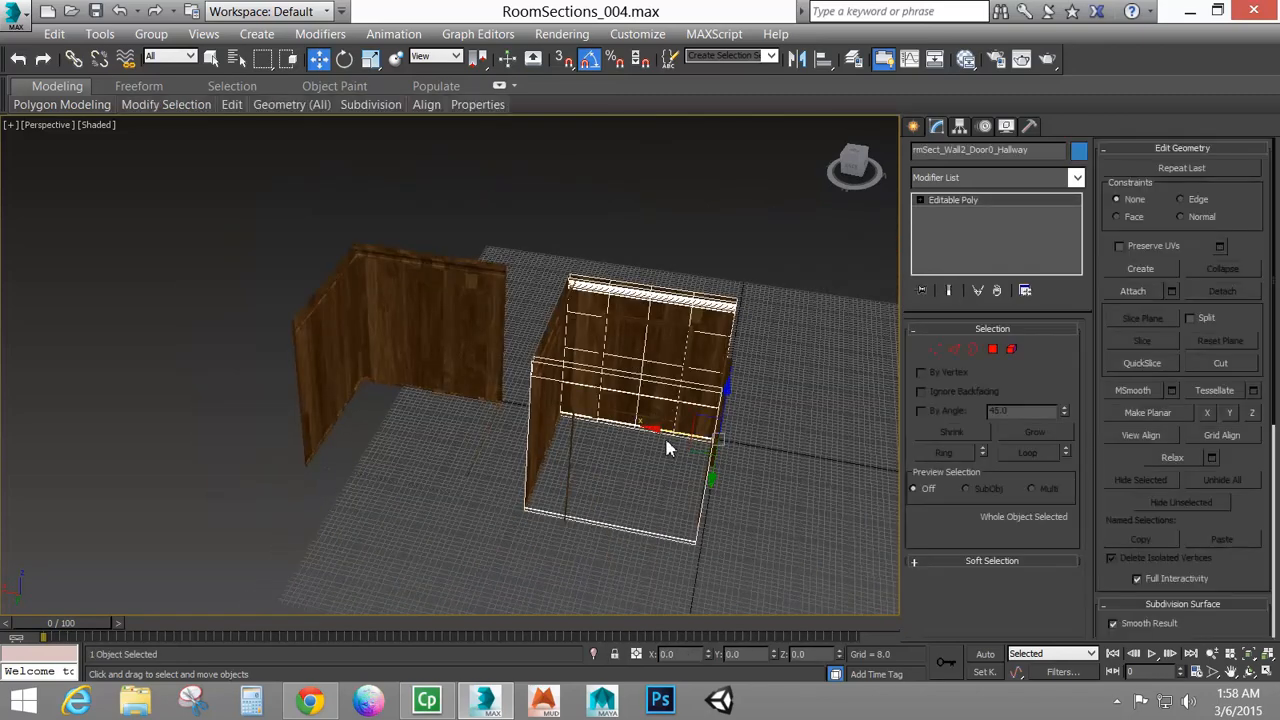
{"action": "left_click_drag", "start_coordinate": [665, 432], "coordinate": [898, 432]}
{"action": "left_click", "coordinate": [651, 391]}
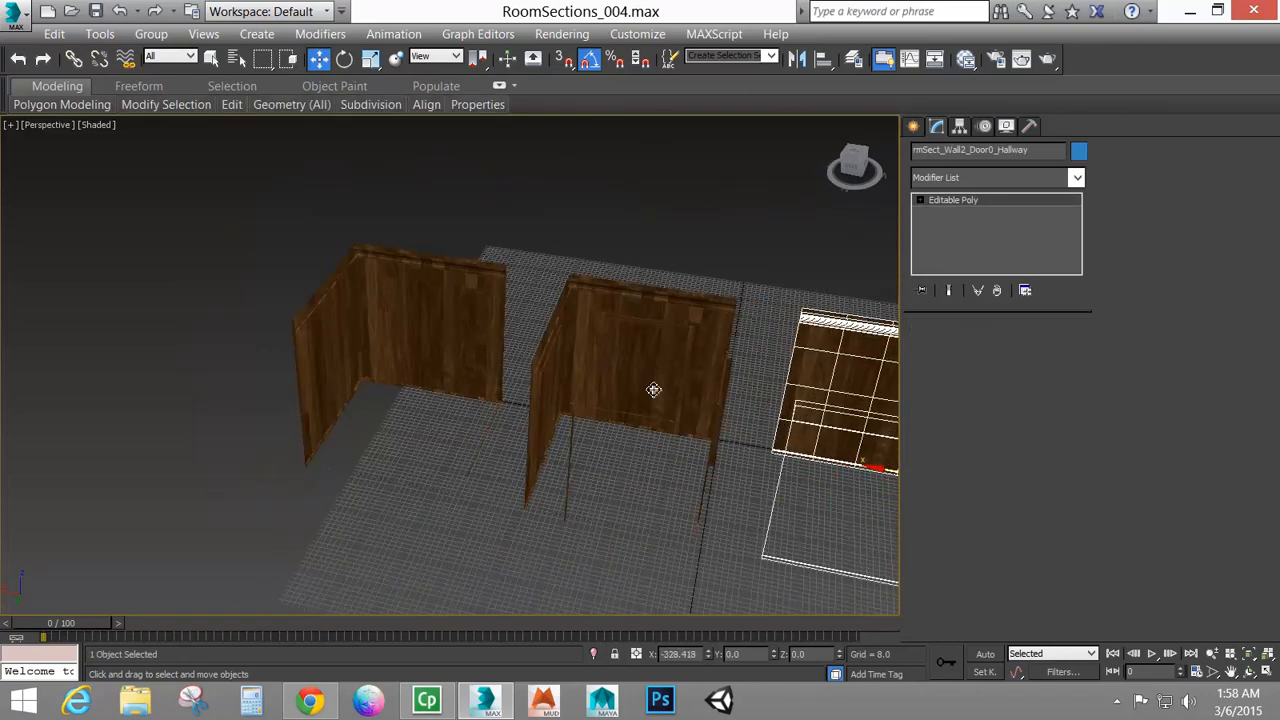
{"action": "left_click_drag", "start_coordinate": [703, 437], "coordinate": [262, 385]}
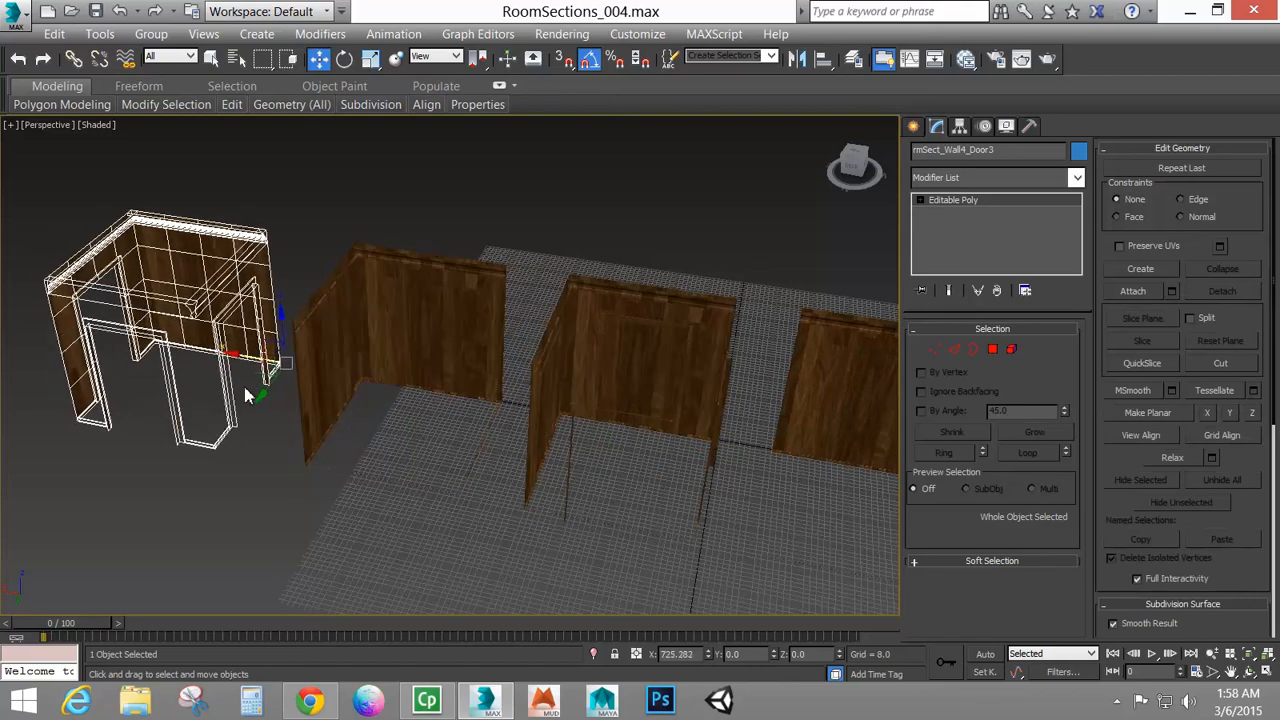
Deselect everything and examine the wood texture on the separated sections' walls, trim and door frames from several angles
{"action": "middle_click_drag", "start_coordinate": [338, 410], "coordinate": [378, 413]}
{"action": "scroll", "coordinate": [378, 413], "scroll_direction": "up", "scroll_amount": 10}
{"action": "left_click", "coordinate": [494, 334]}
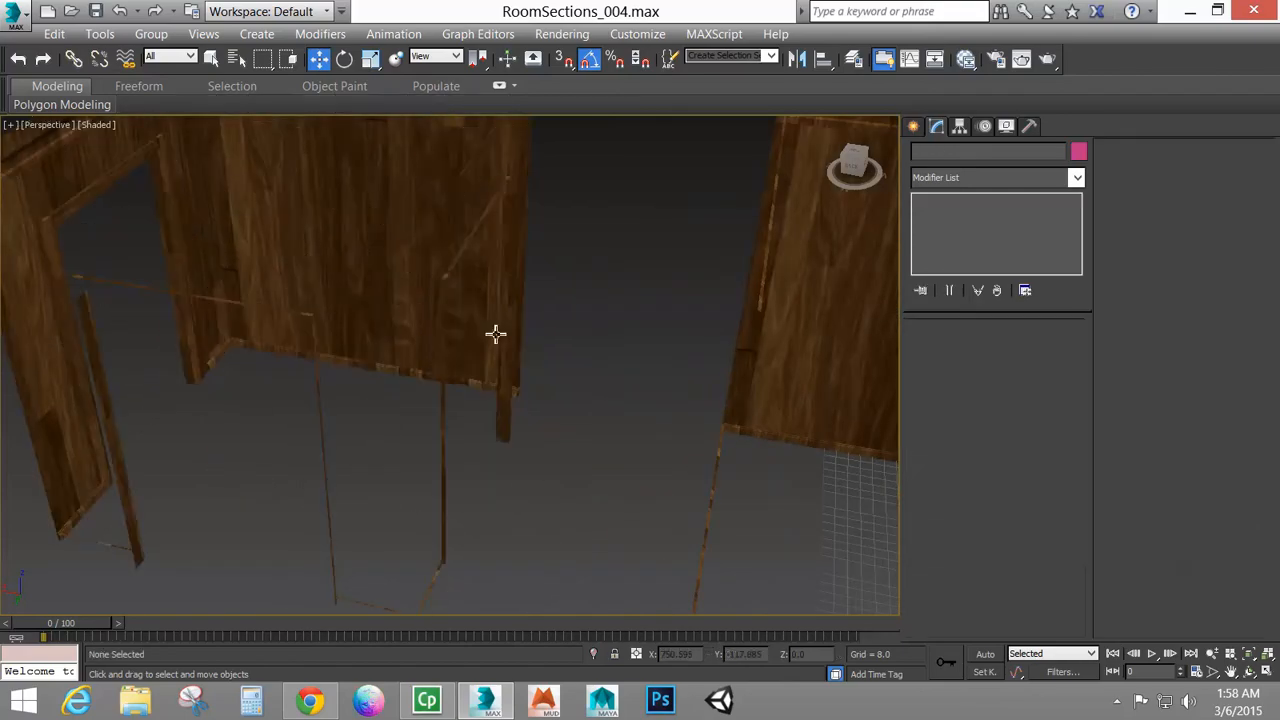
{"action": "middle_click_drag", "start_coordinate": [490, 323], "coordinate": [185, 383], "text": "alt"}
{"action": "scroll", "coordinate": [383, 340], "scroll_direction": "down", "scroll_amount": 2}
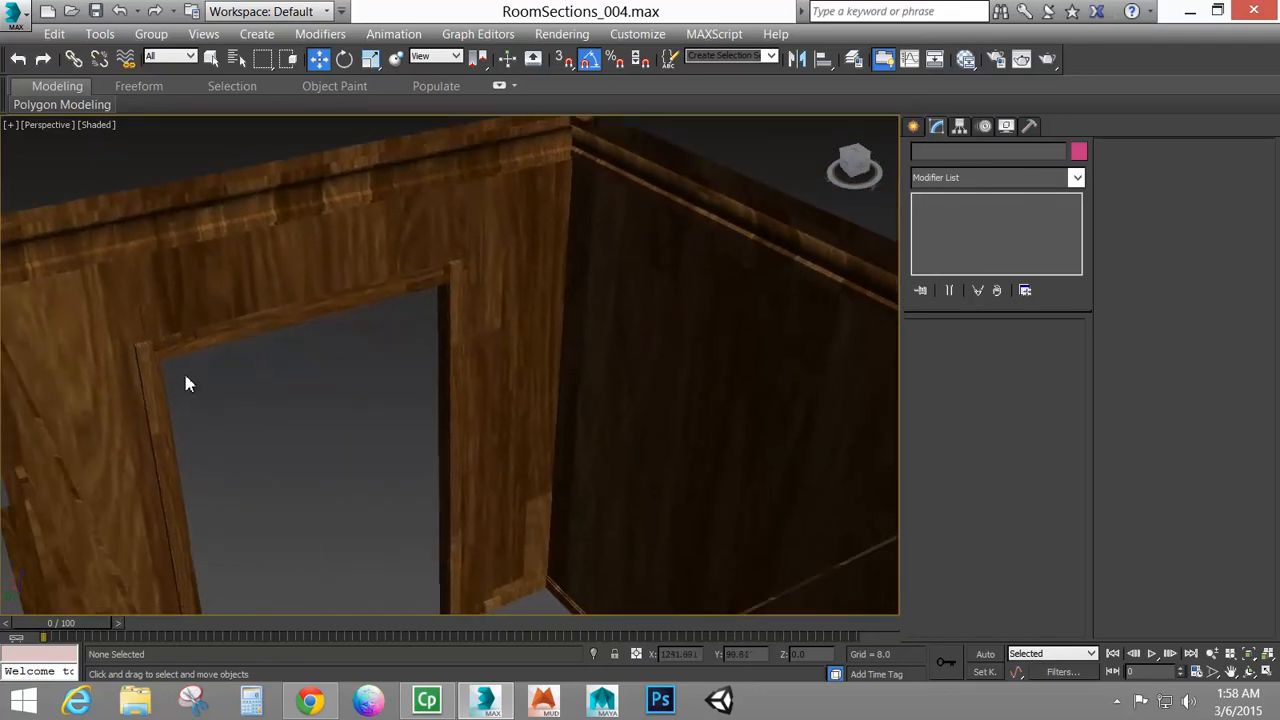
{"action": "middle_click_drag", "start_coordinate": [371, 494], "coordinate": [631, 403], "text": "alt"}
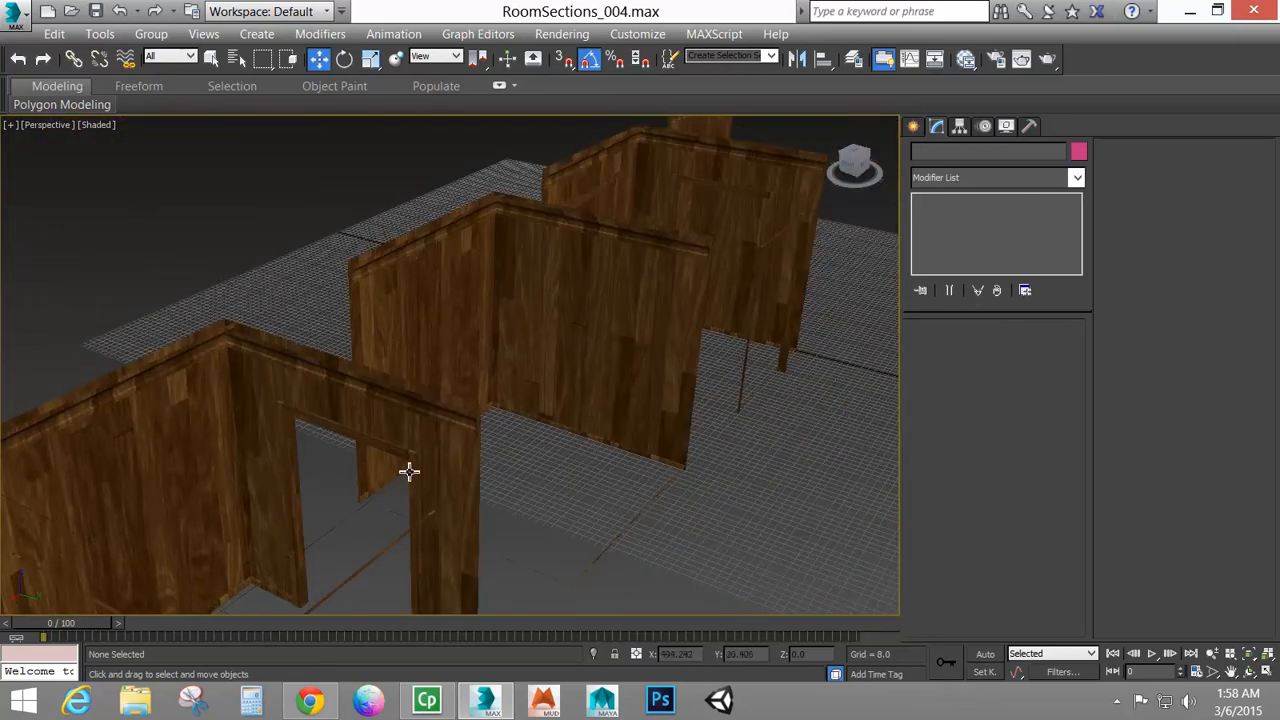
{"action": "middle_click_drag", "start_coordinate": [409, 469], "coordinate": [472, 292], "text": "alt"}
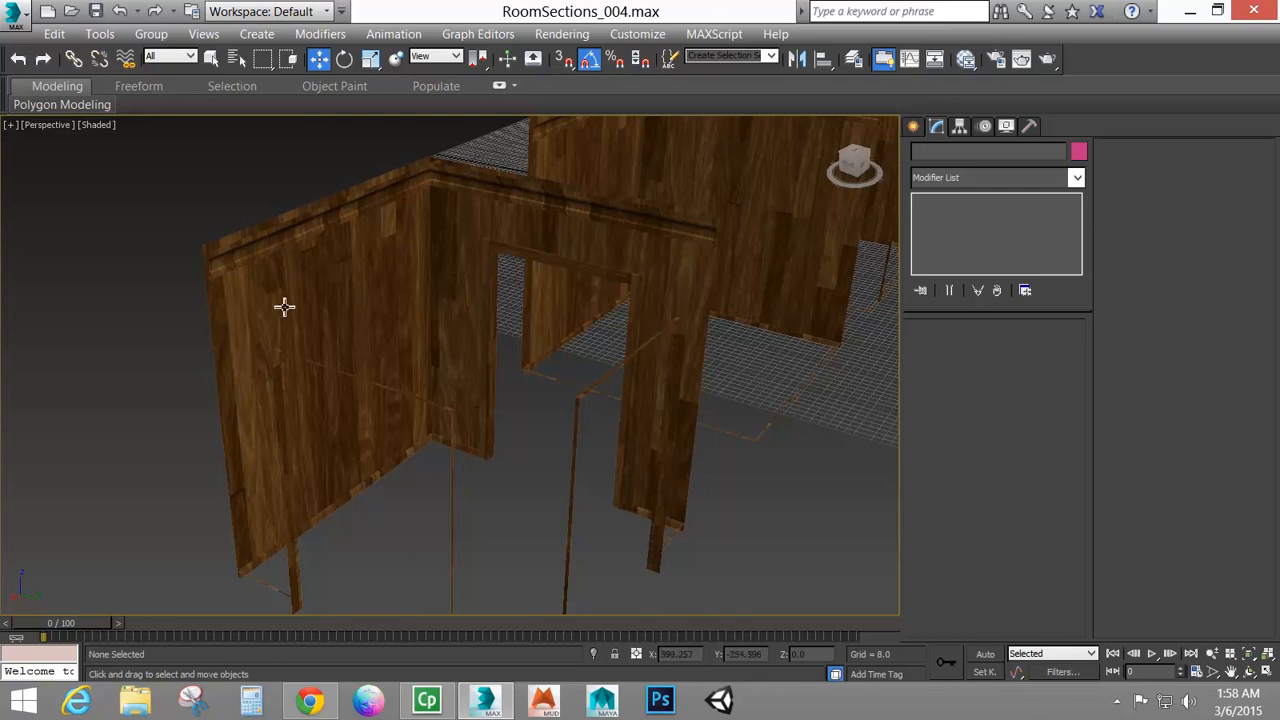
{"action": "middle_click_drag", "start_coordinate": [510, 328], "coordinate": [524, 277], "text": "alt"}
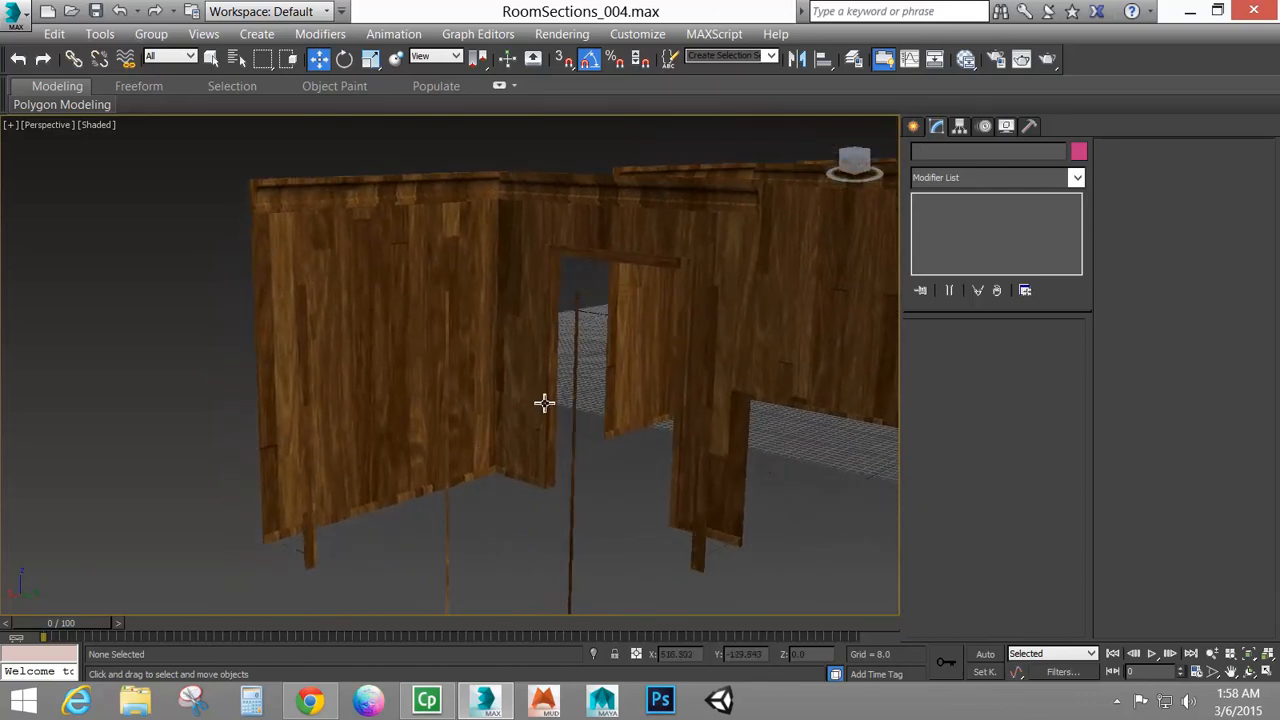